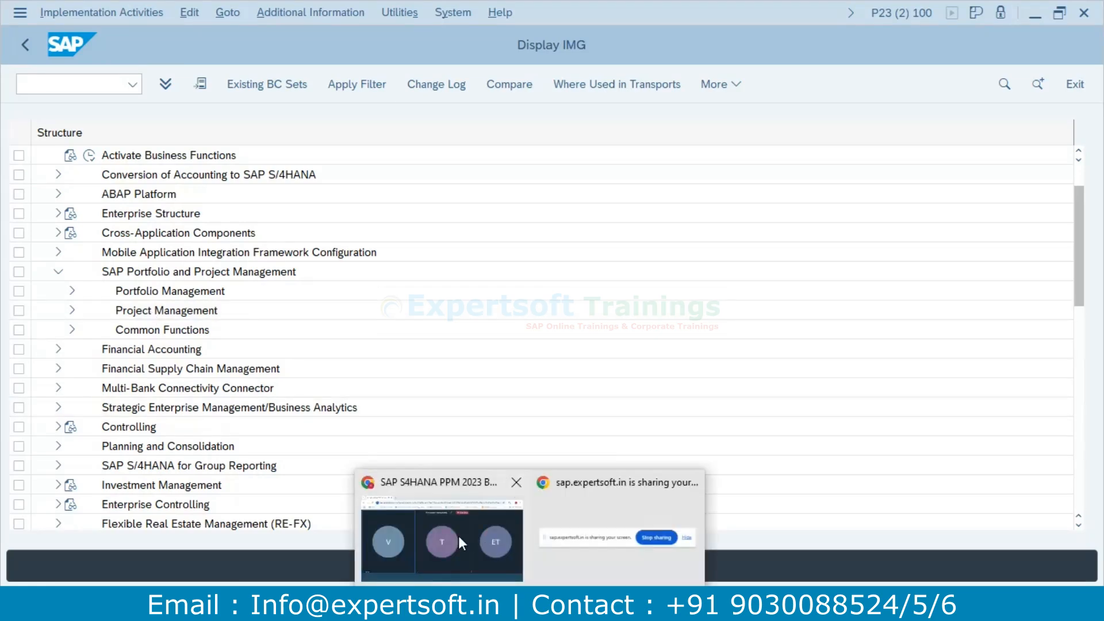
left_click(458, 537)
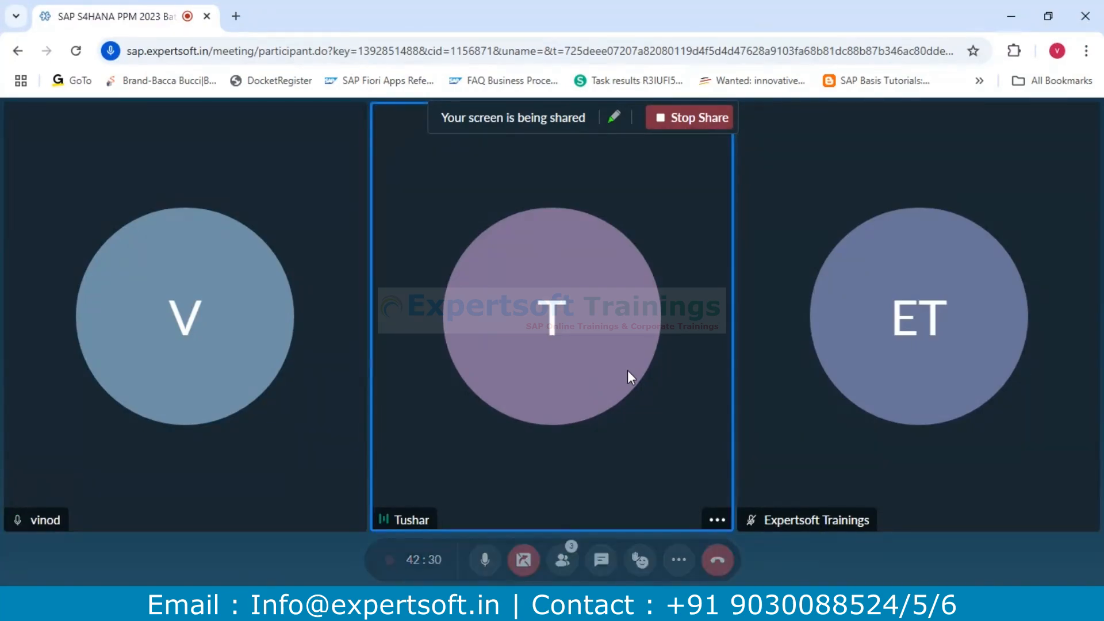
left_click(1018, 19)
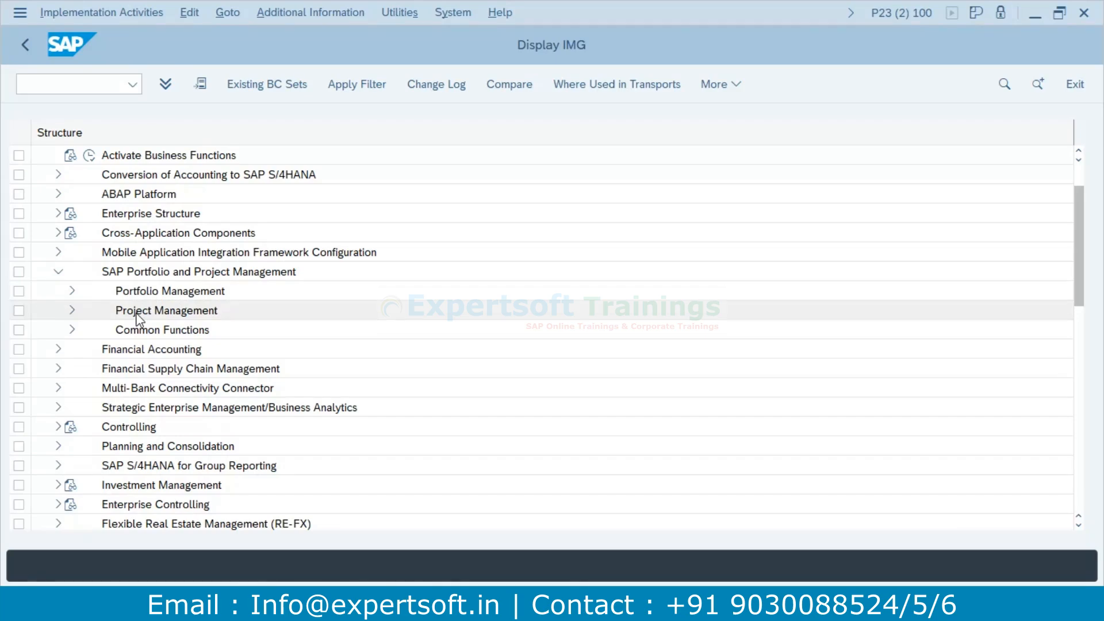
Look through the Project Management, Common Functions and Portfolio Management branches under SAP Portfolio and Project Management, collapsing each one again.
left_click(71, 310)
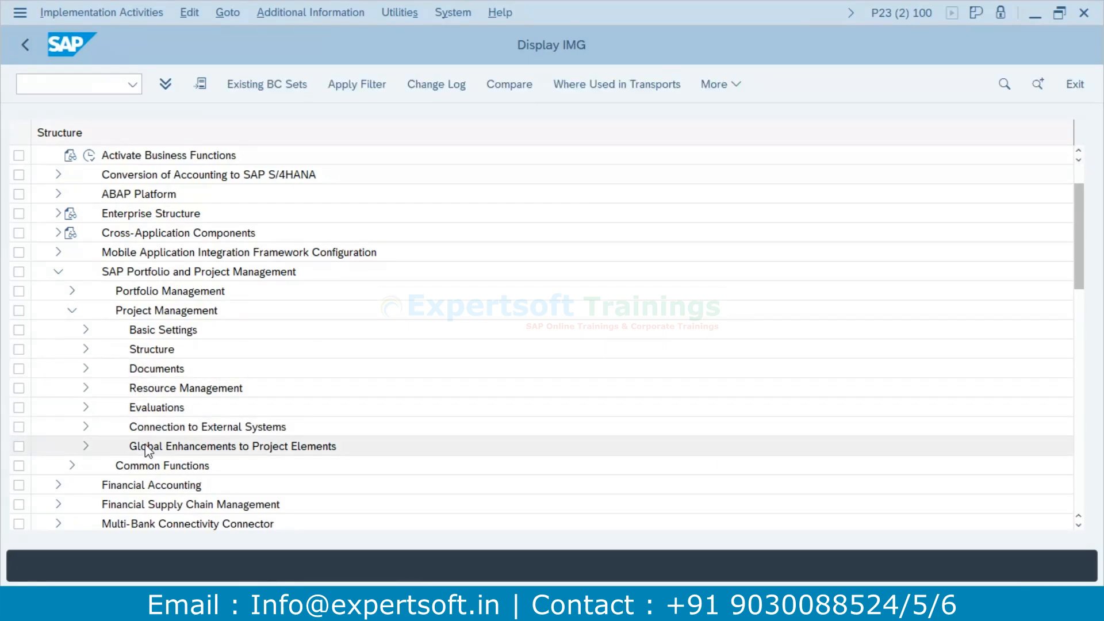
left_click(70, 312)
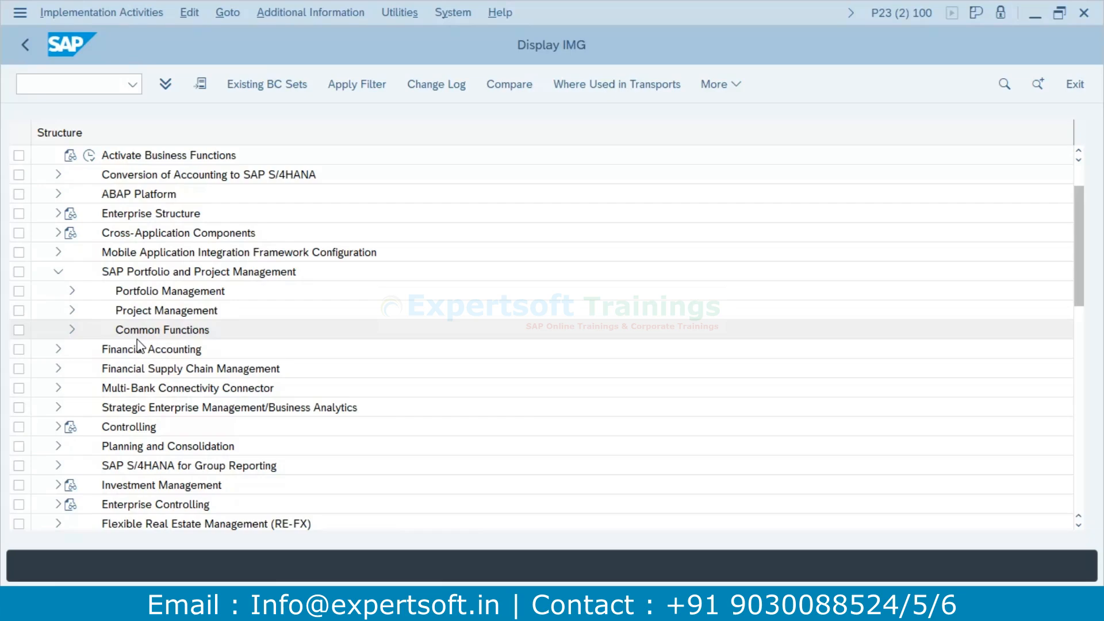
left_click(73, 330)
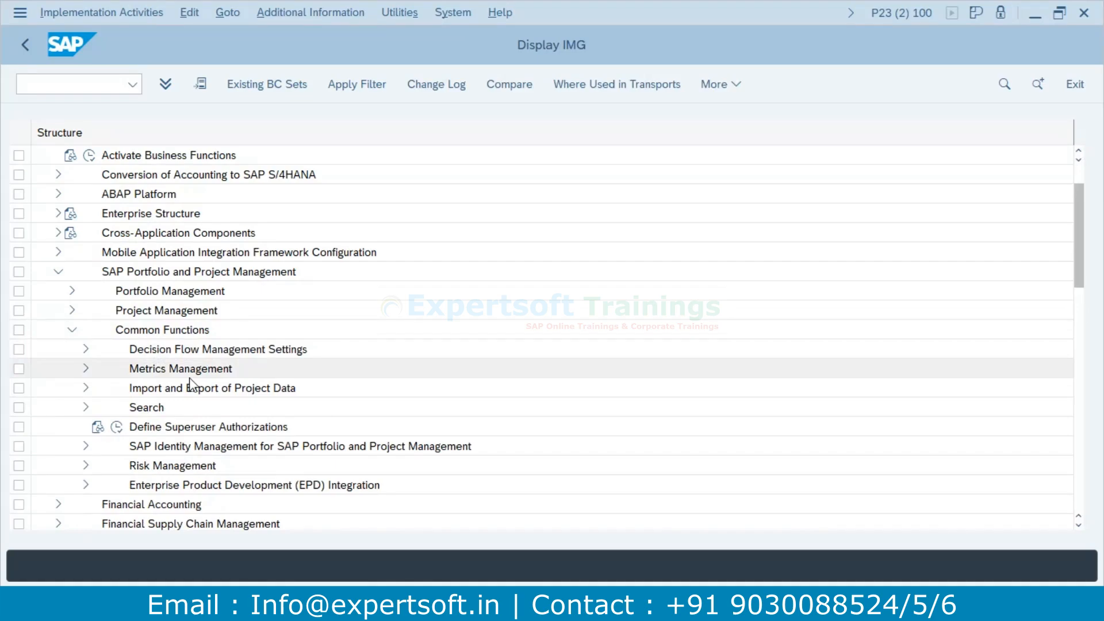
left_click(72, 330)
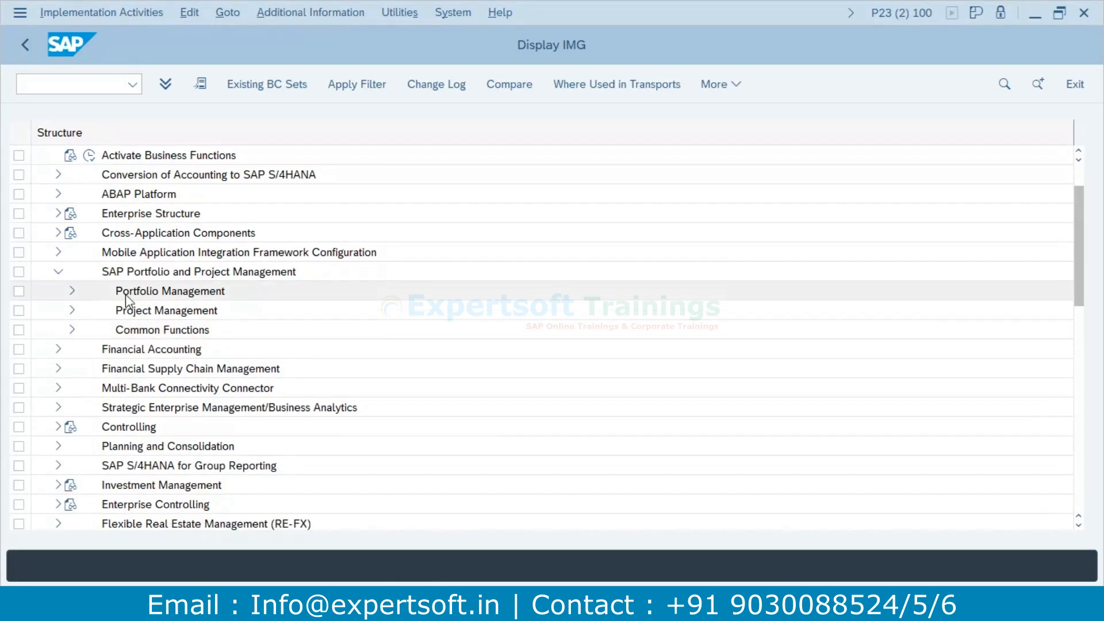
left_click(72, 291)
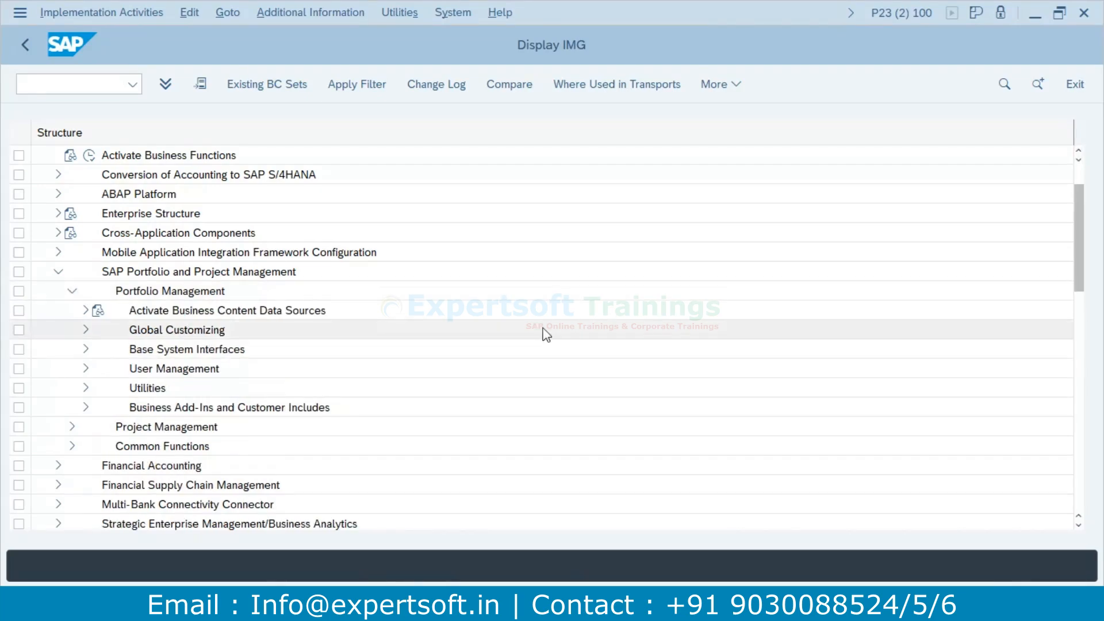
left_click(73, 291)
scroll(93, 282, "up", 1)
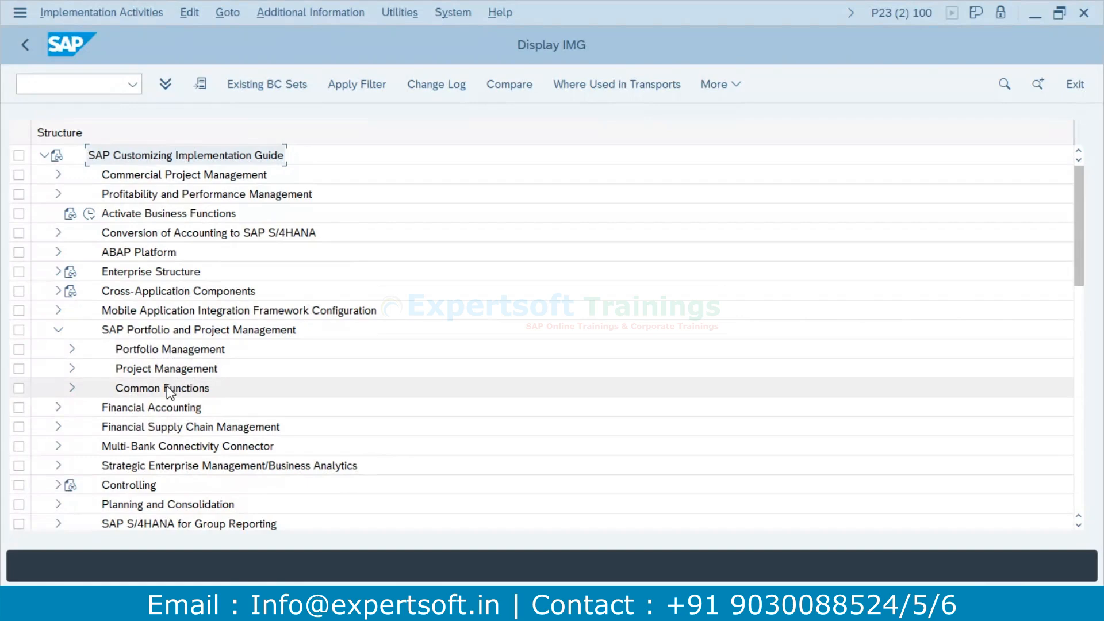
Expand Portfolio Management and its Global Customizing node in the implementation guide.
left_click(71, 349)
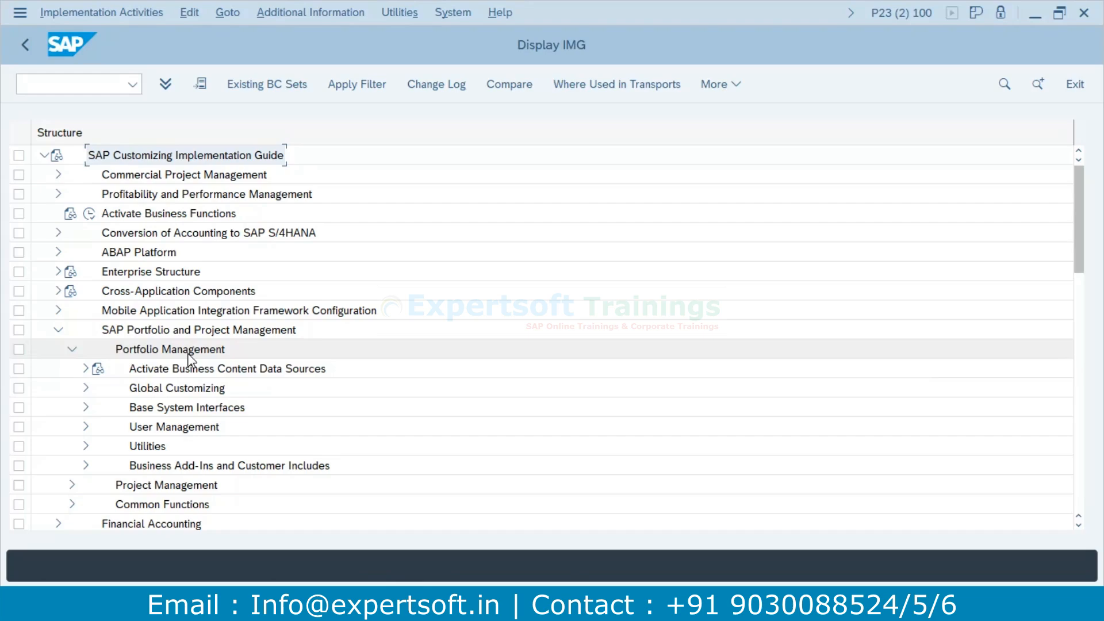
scroll(189, 354, "down", 1)
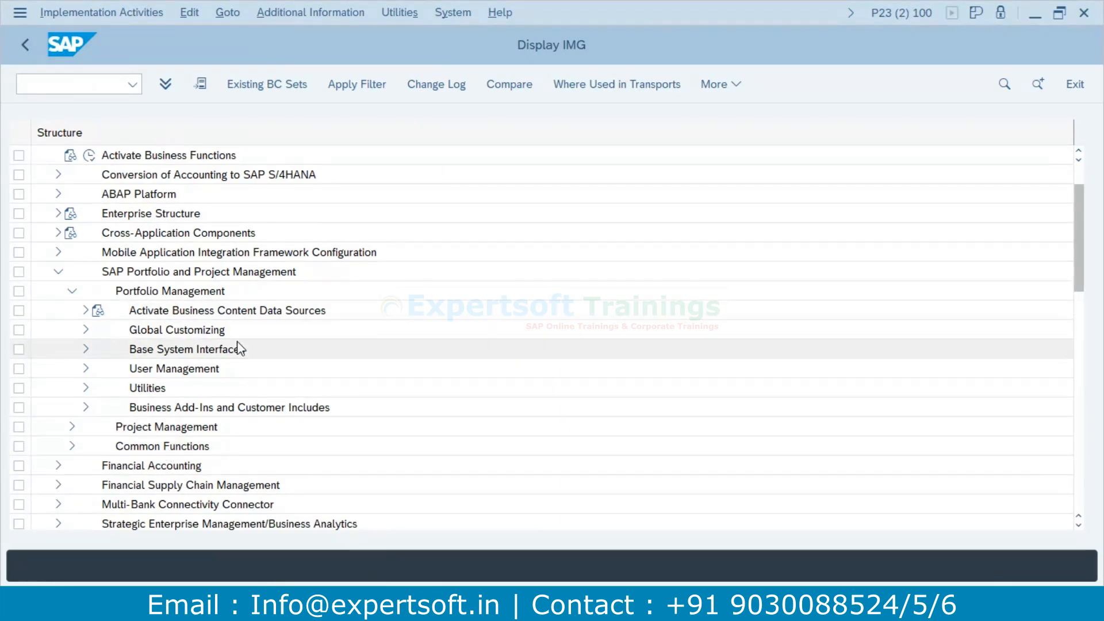
left_click(86, 330)
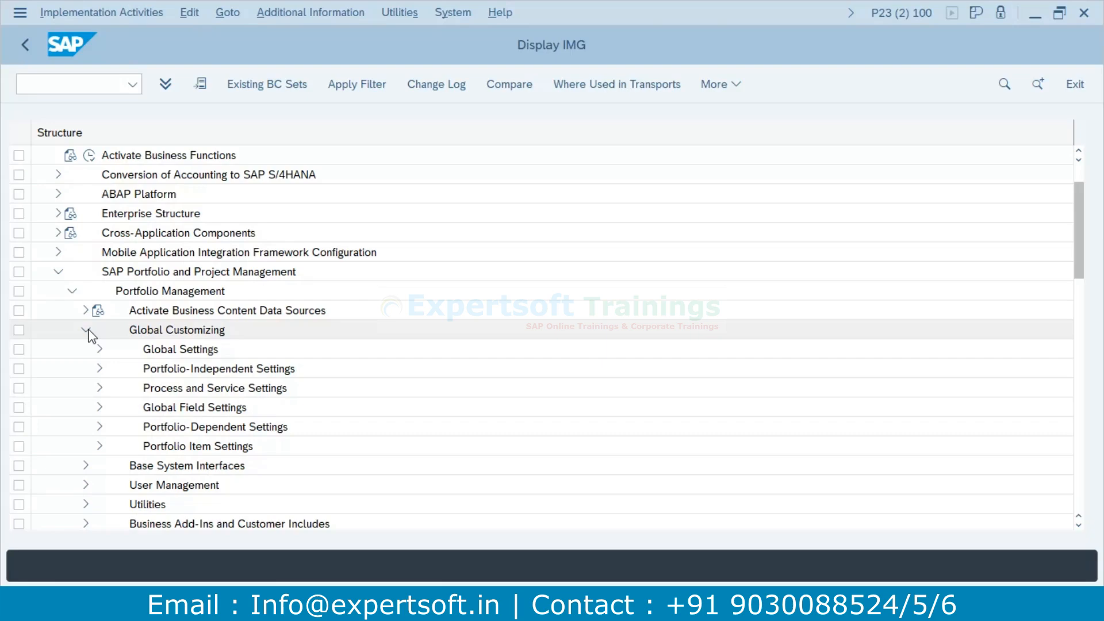
scroll(329, 406, "down", 1)
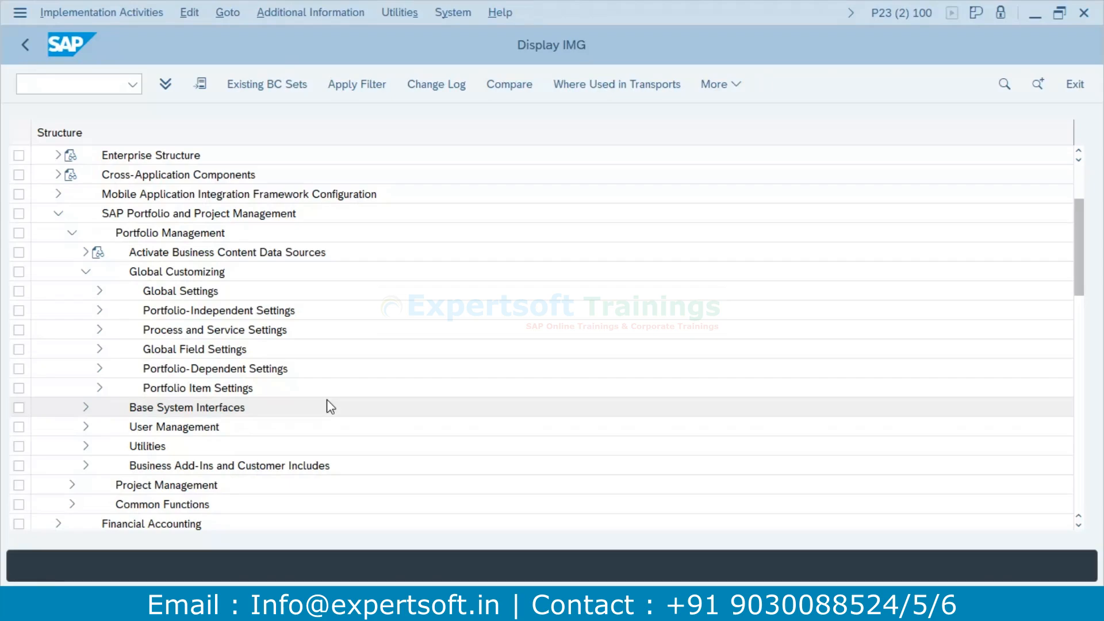
Review the activities under Portfolio-Dependent Settings and Portfolio-Independent Settings, collapsing both nodes again.
left_click(100, 370)
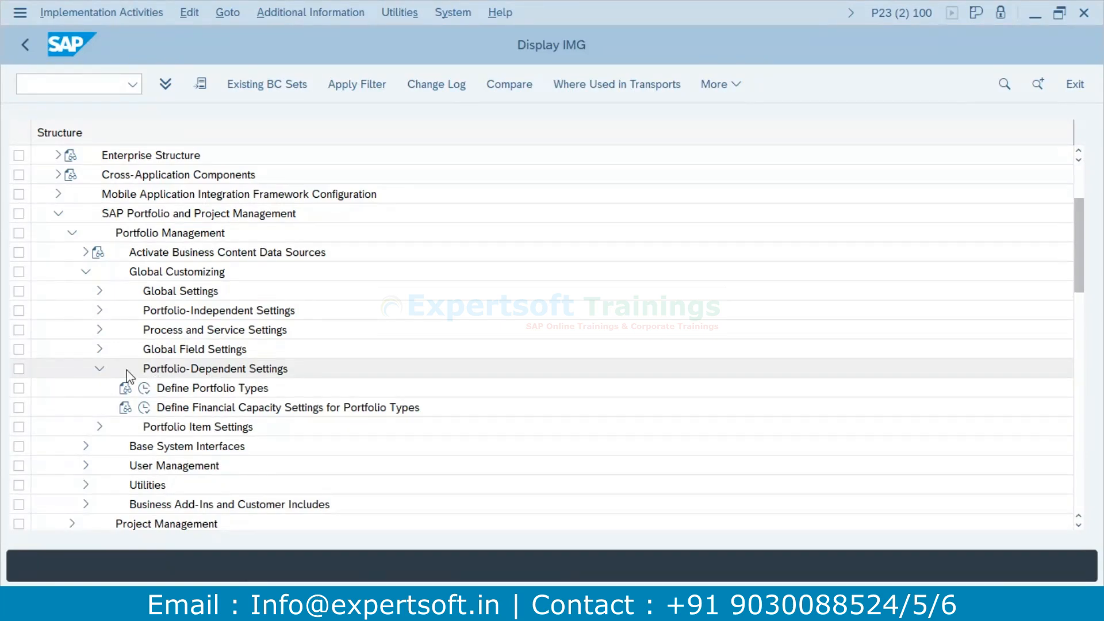
left_click(101, 312)
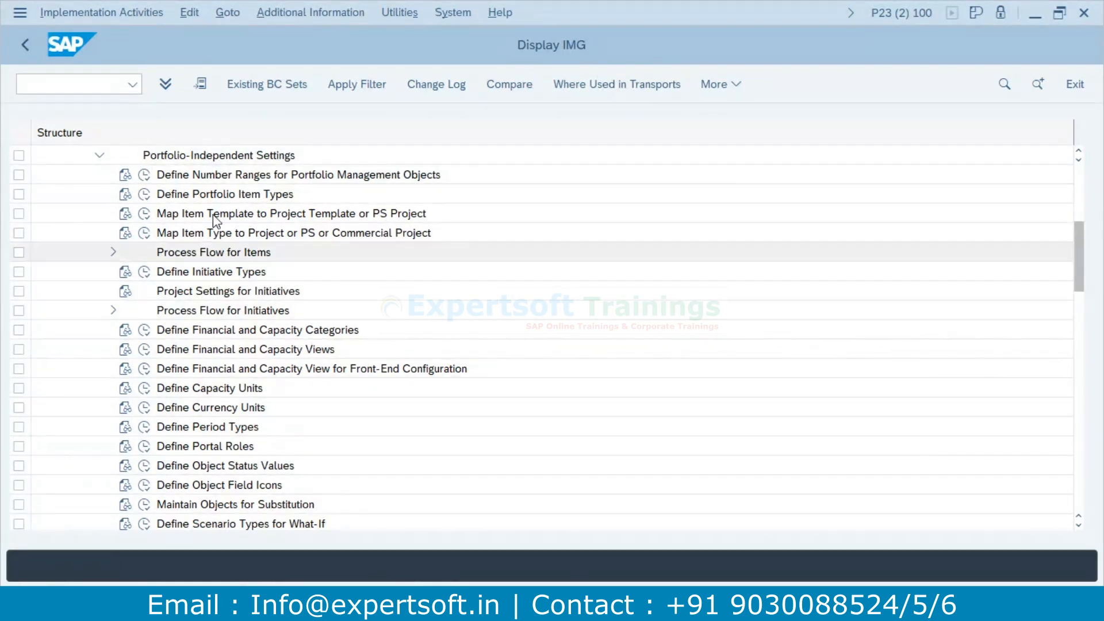
left_click(100, 155)
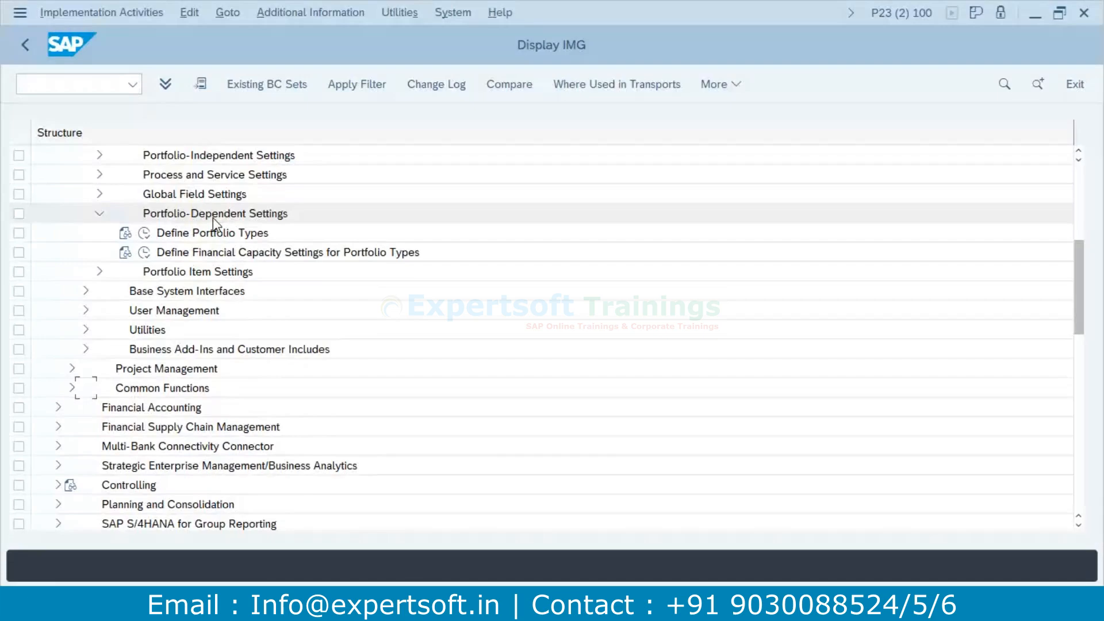
scroll(213, 218, "up", 1)
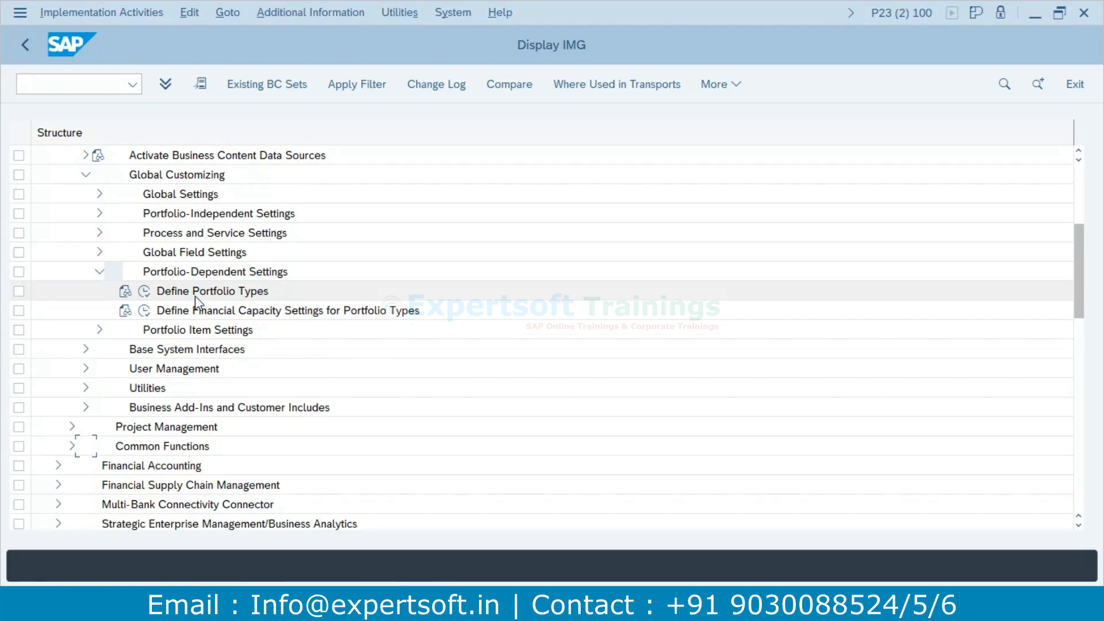
left_click(101, 275)
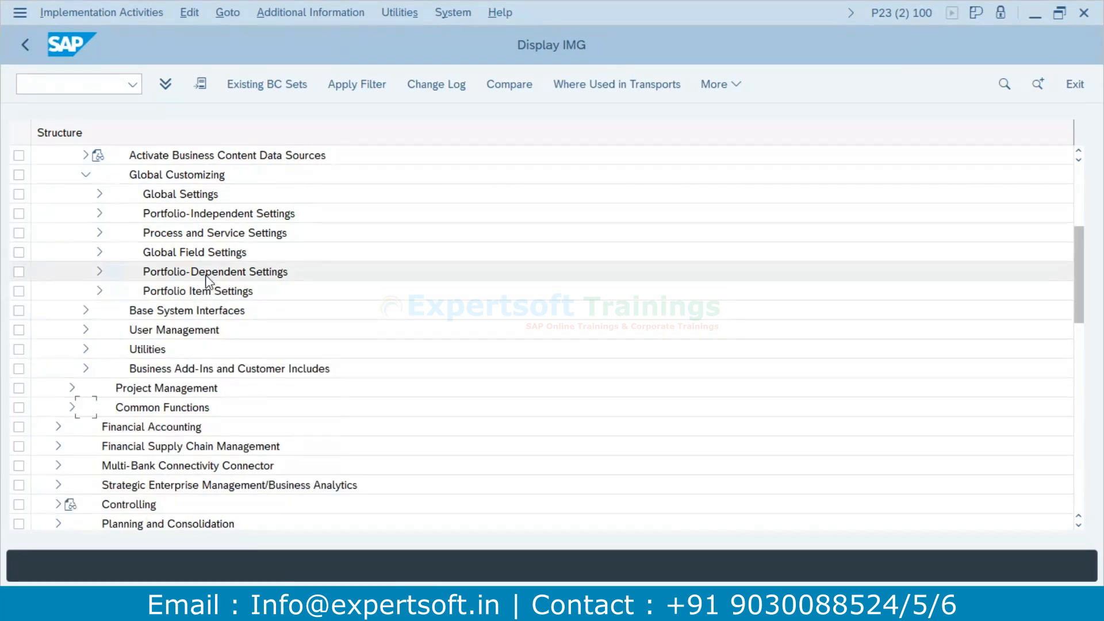
Expand Global Settings, run the Check Global Settings activity and dismiss its information message.
left_click(99, 193)
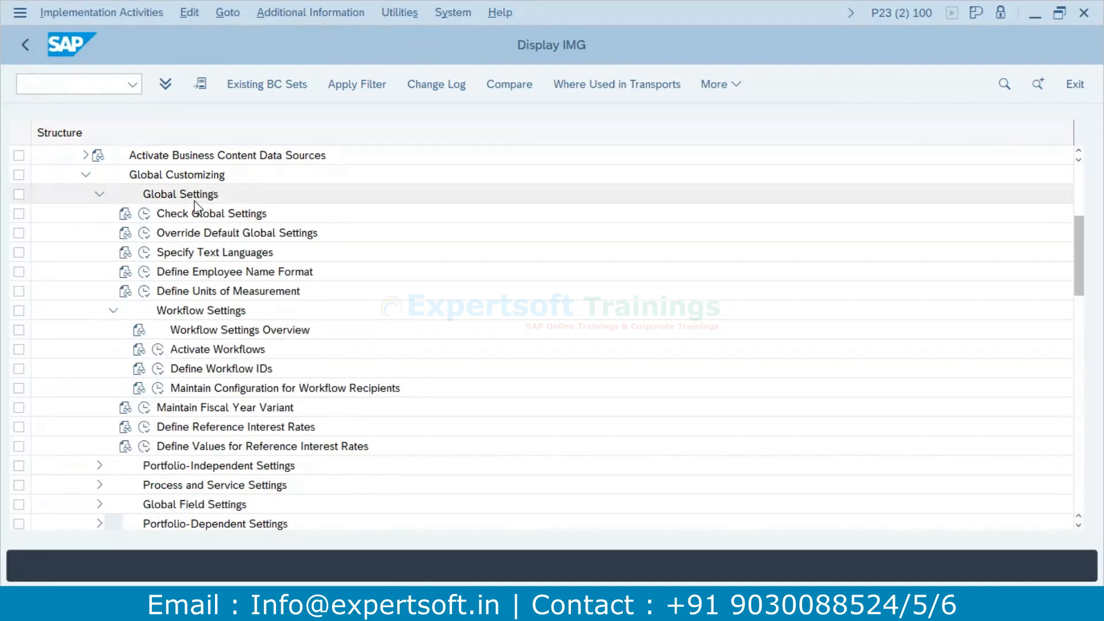
left_click(143, 215)
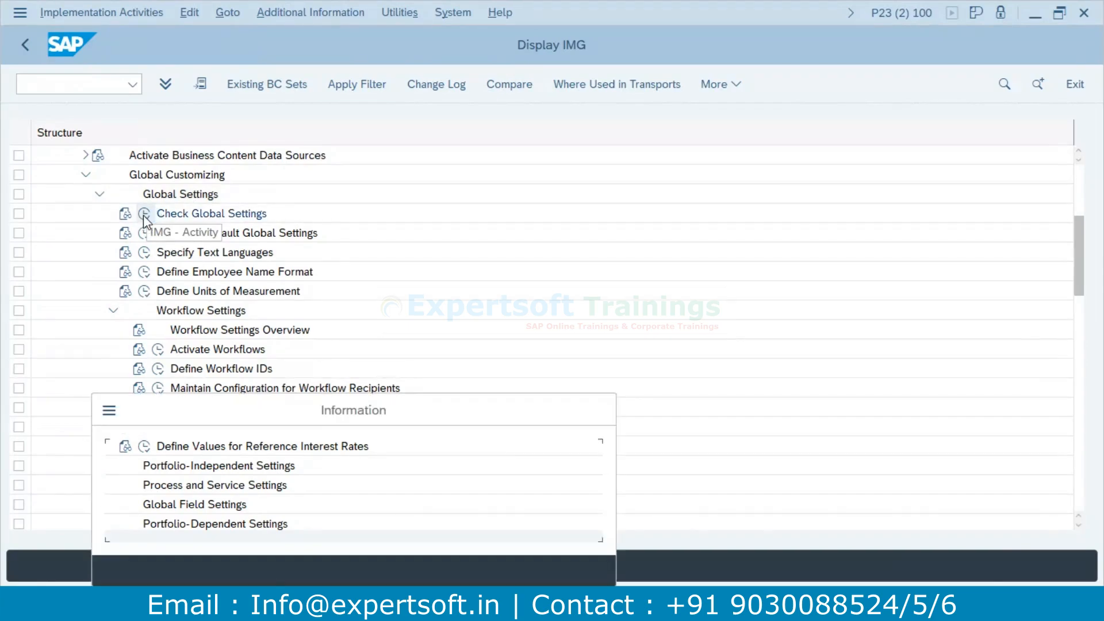
left_click(570, 572)
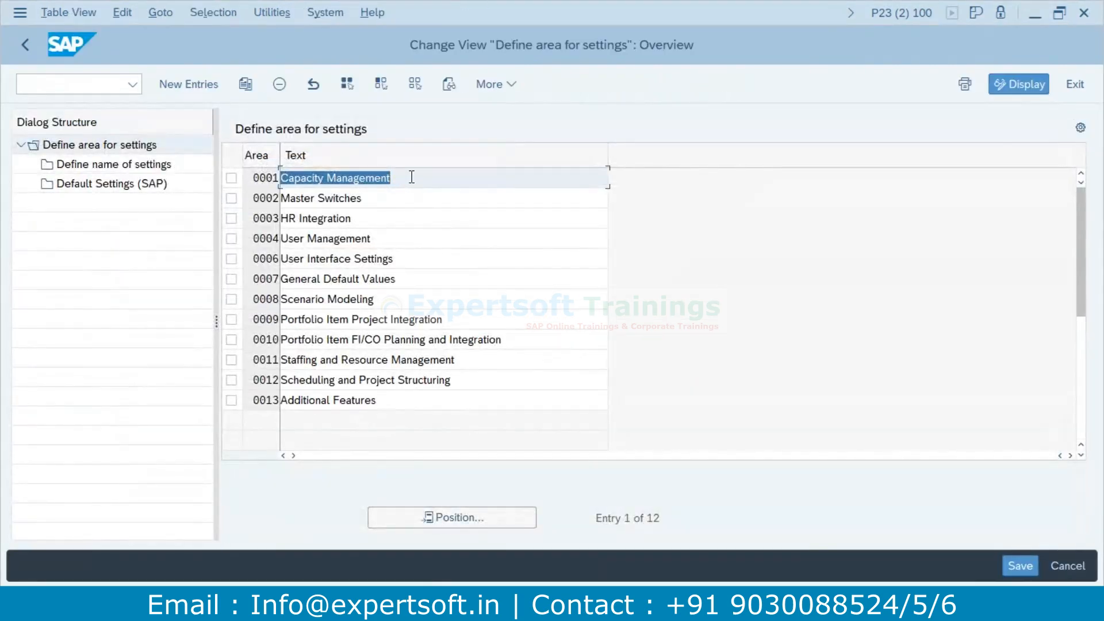
left_click(412, 177)
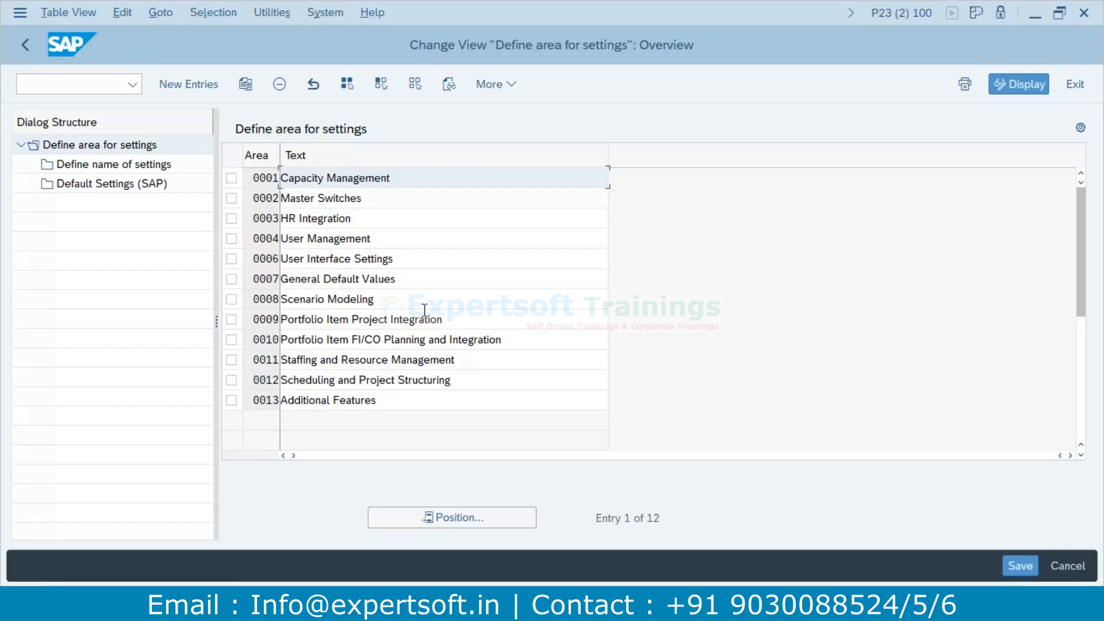
Show the setting names defined for area 0007 General Default Values and adjust the column widths to fit their contents.
left_click(231, 279)
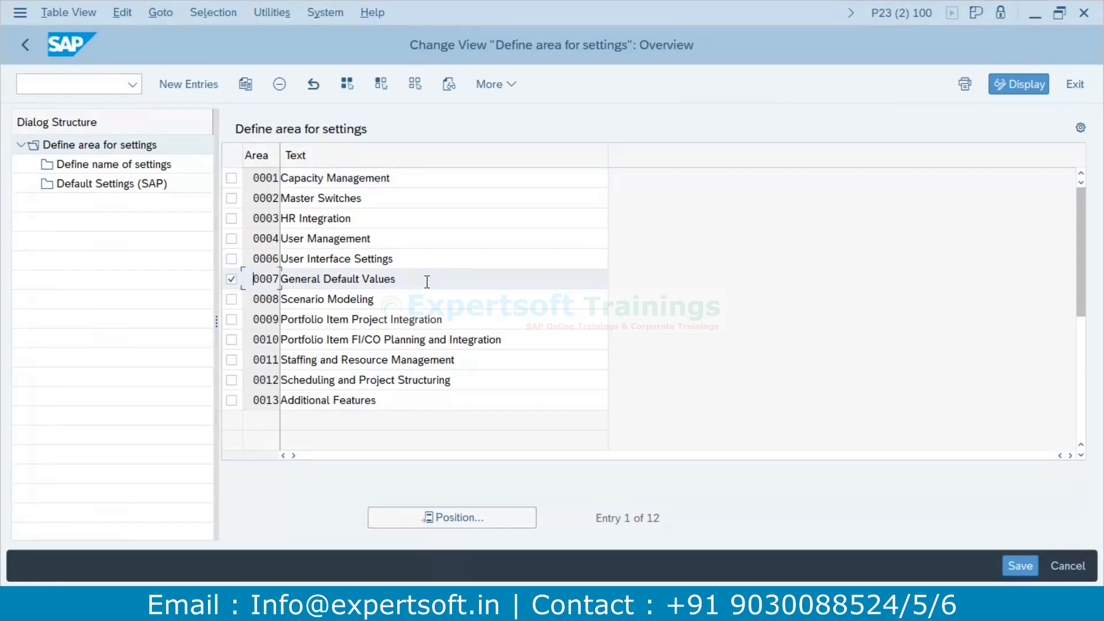
double_click(135, 166)
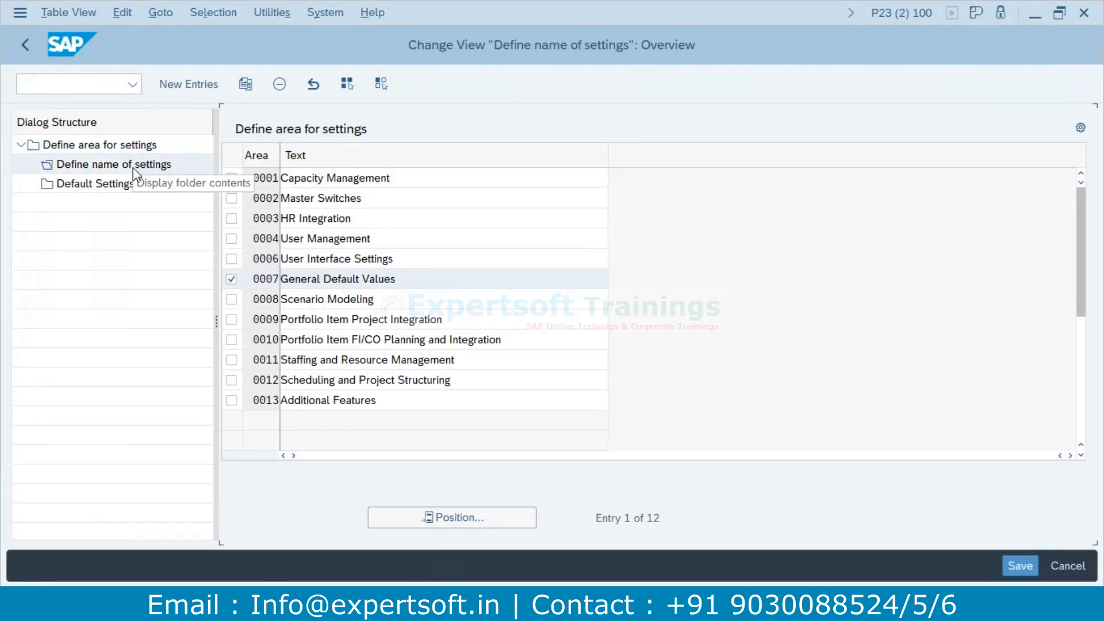
left_click_drag(687, 154, 422, 153)
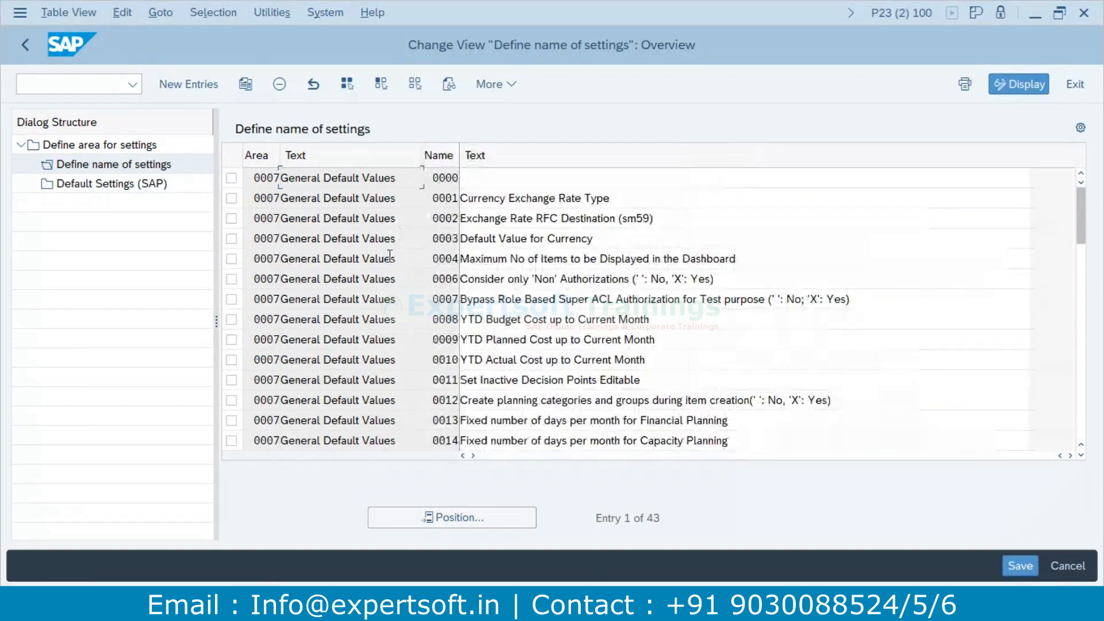
left_click_drag(298, 145, 312, 149)
left_click_drag(491, 155, 517, 152)
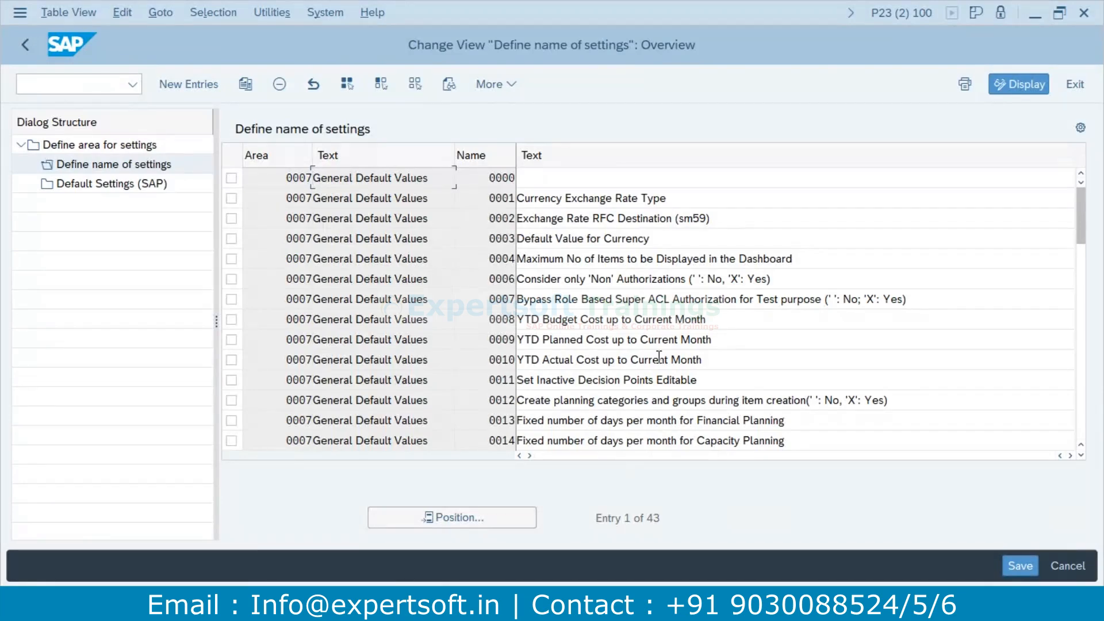
Find and select setting 0050 Original Language among the General Default Values setting names.
scroll(660, 360, "down", 3)
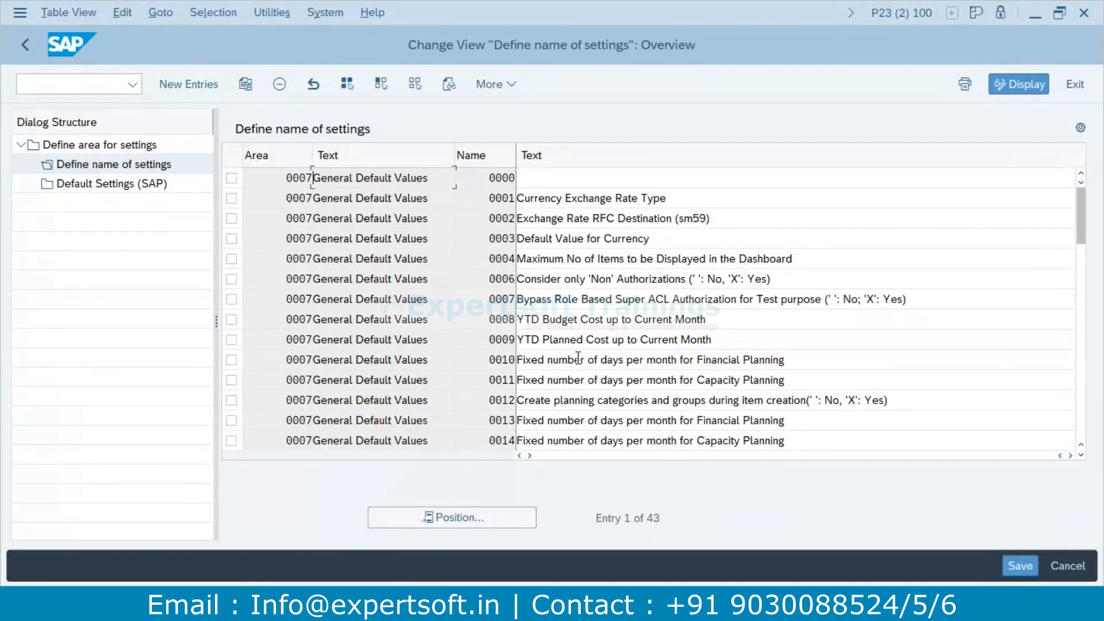
scroll(578, 381, "down", 10)
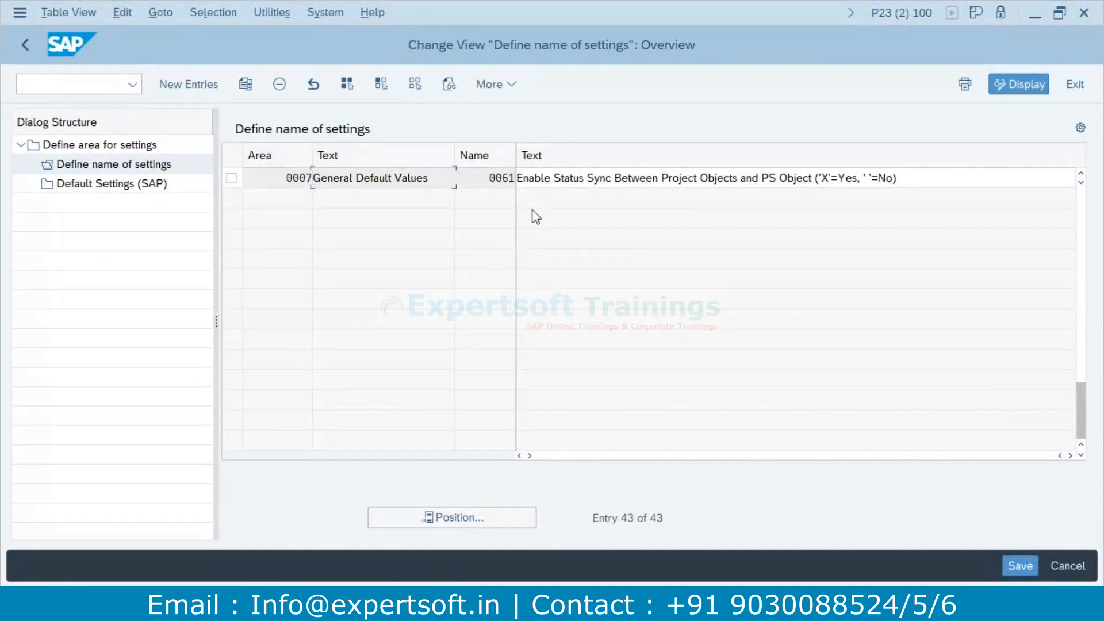
scroll(563, 247, "up", 2)
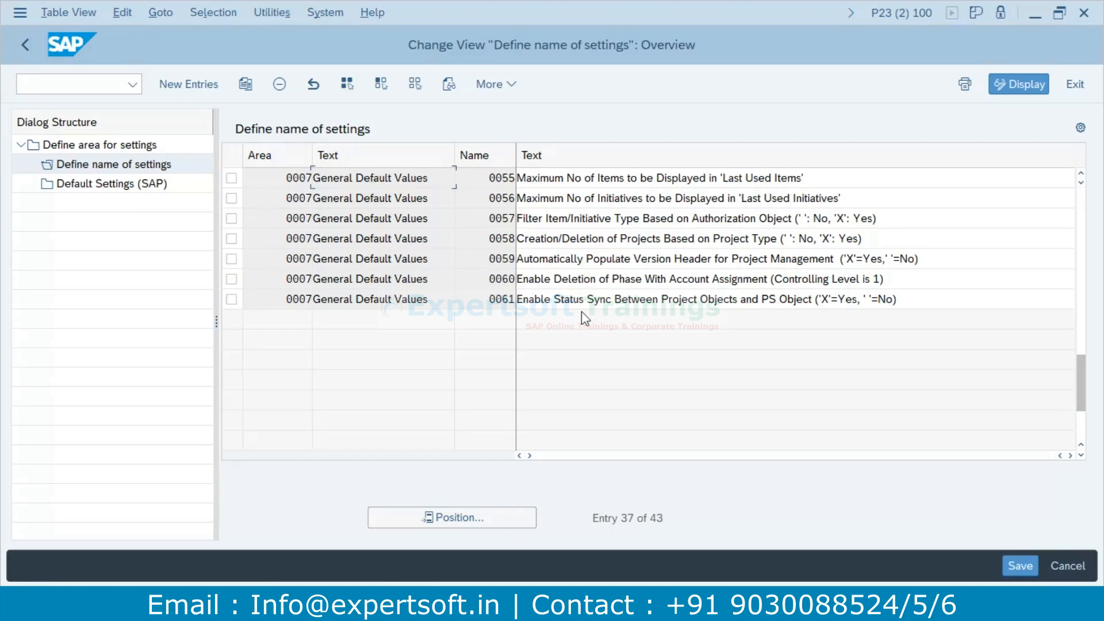
scroll(581, 312, "up", 1)
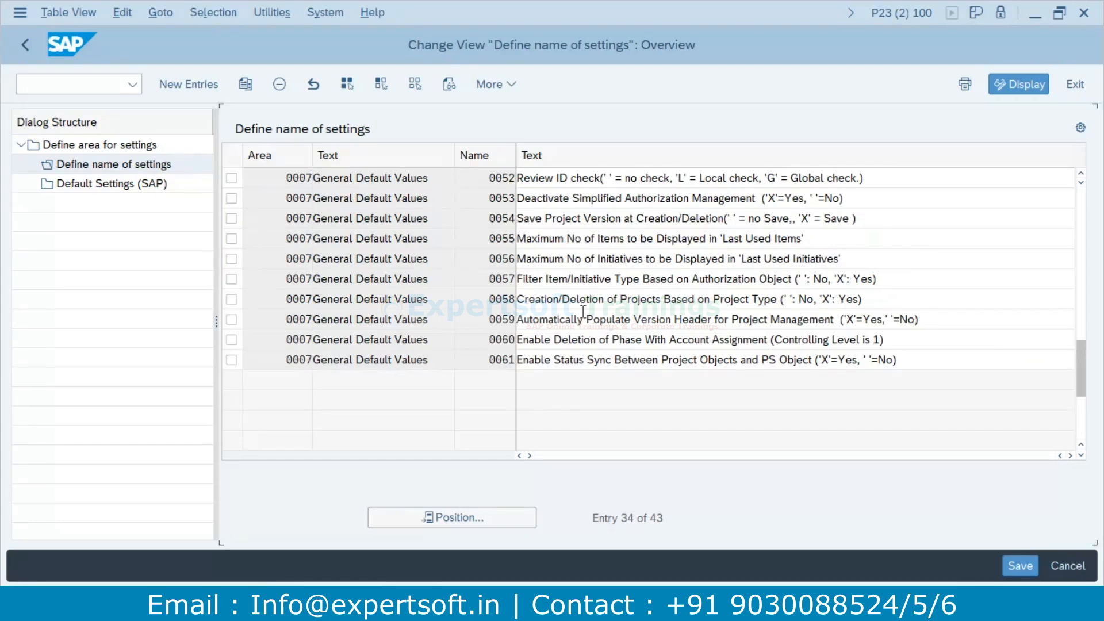
scroll(583, 312, "up", 1)
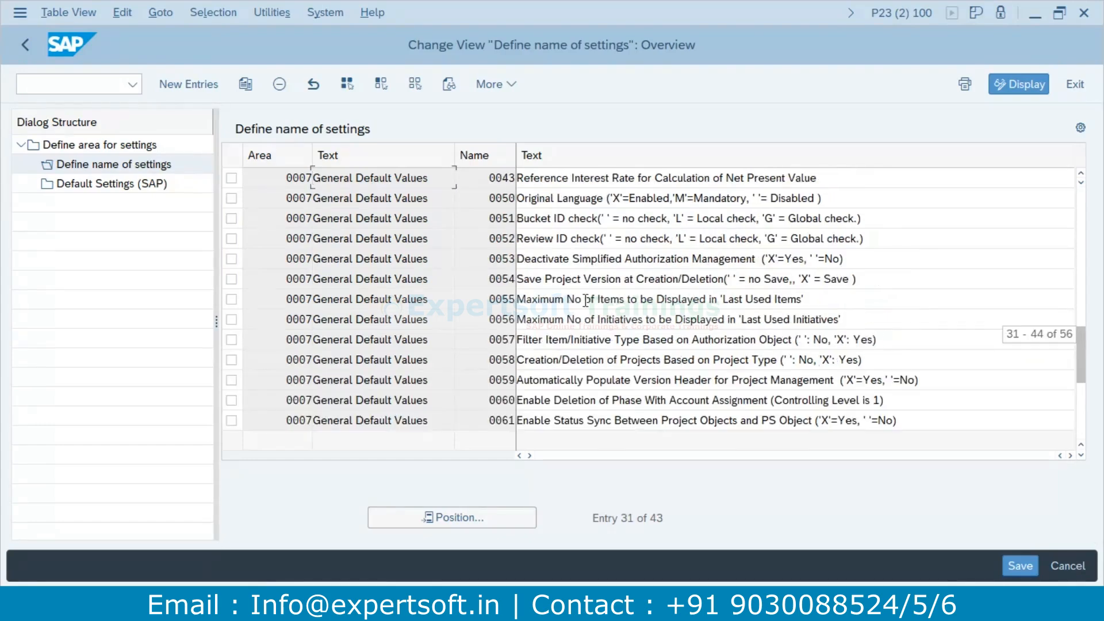
left_click(232, 198)
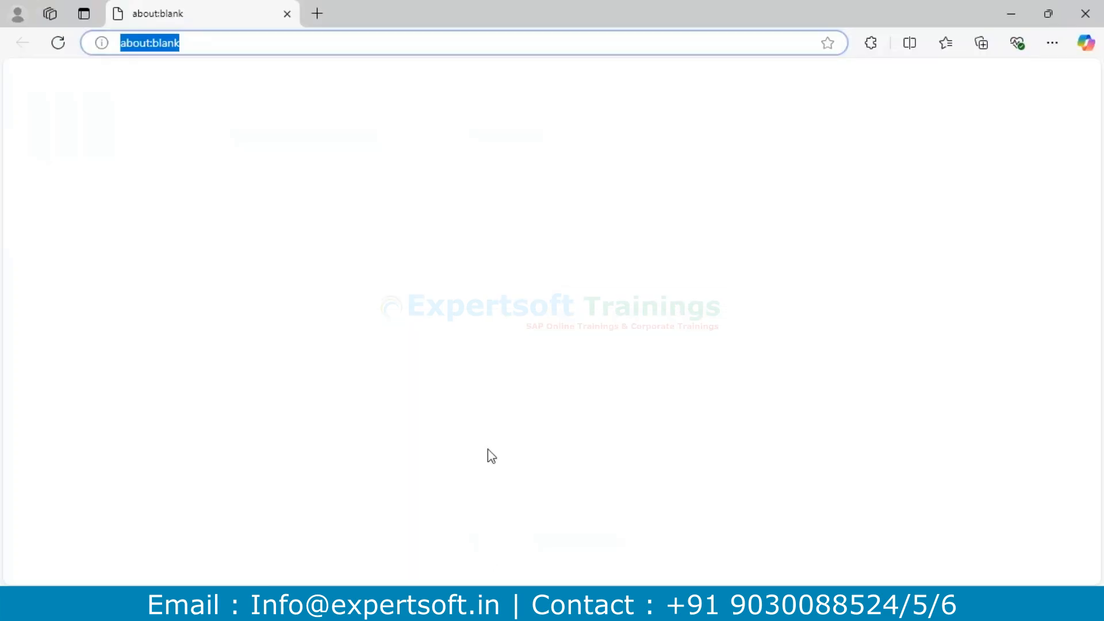
Close the blank browser window and the old Create Portfolio window.
left_click(1084, 18)
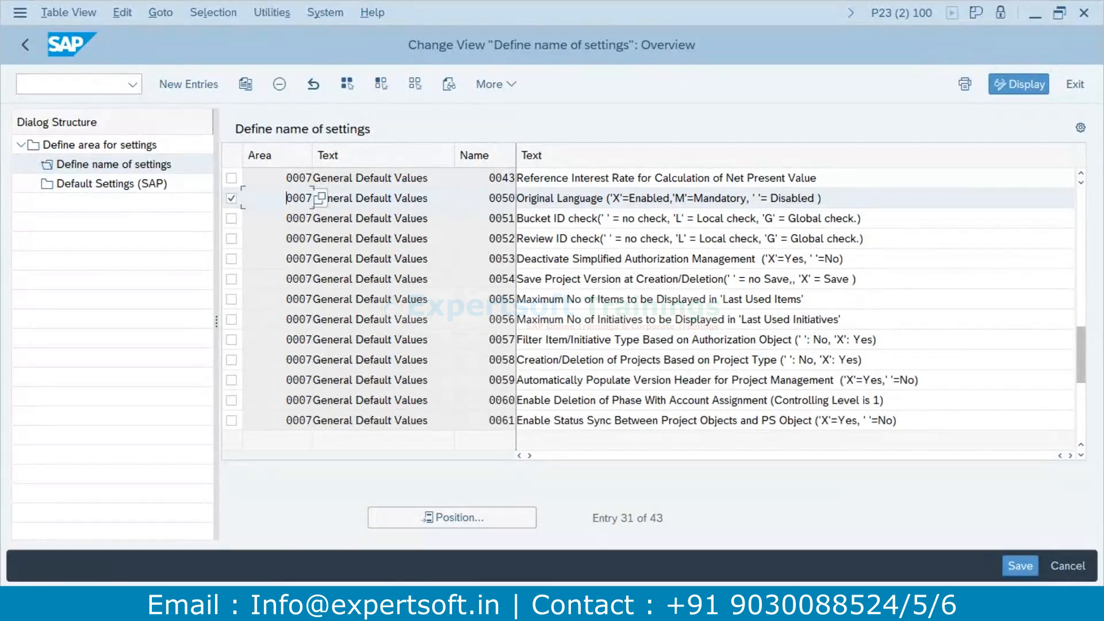
mouse_move(492, 603)
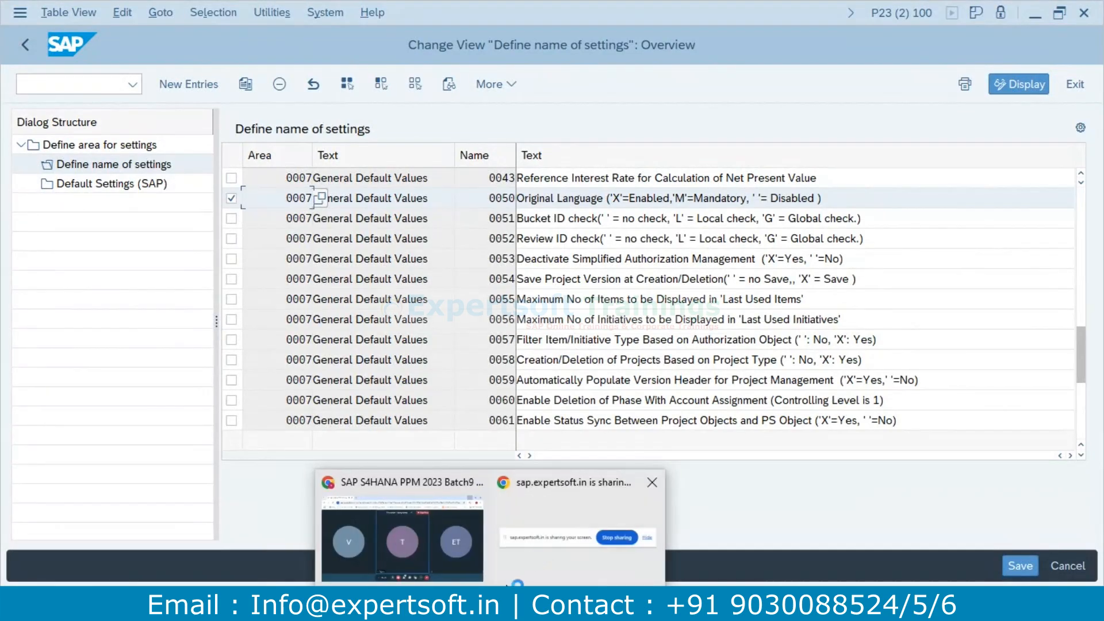
left_click(493, 602)
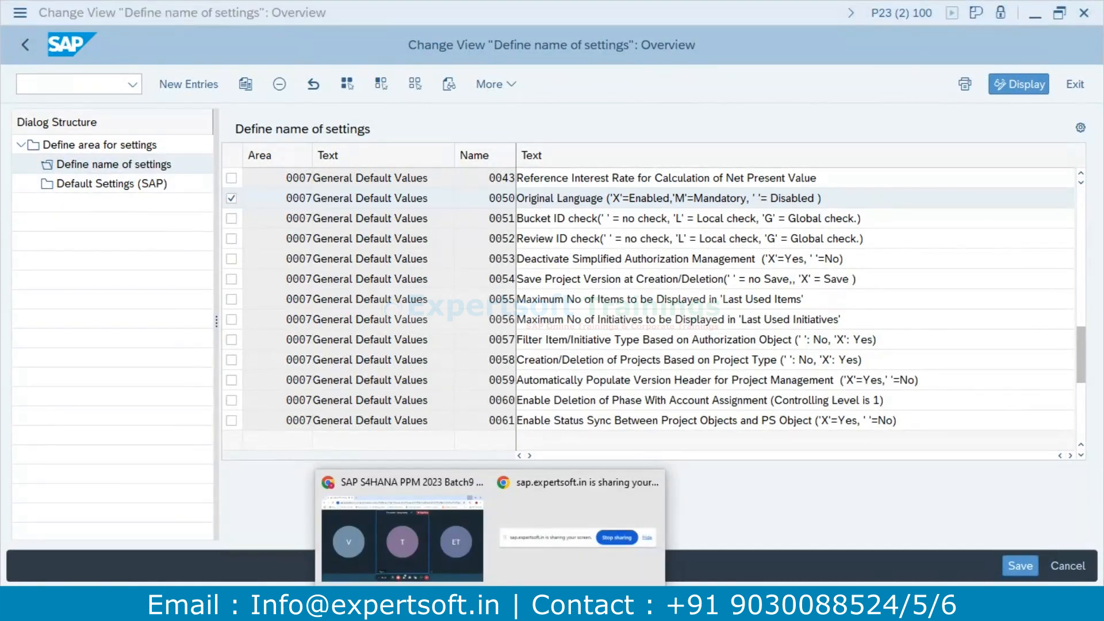
mouse_move(451, 603)
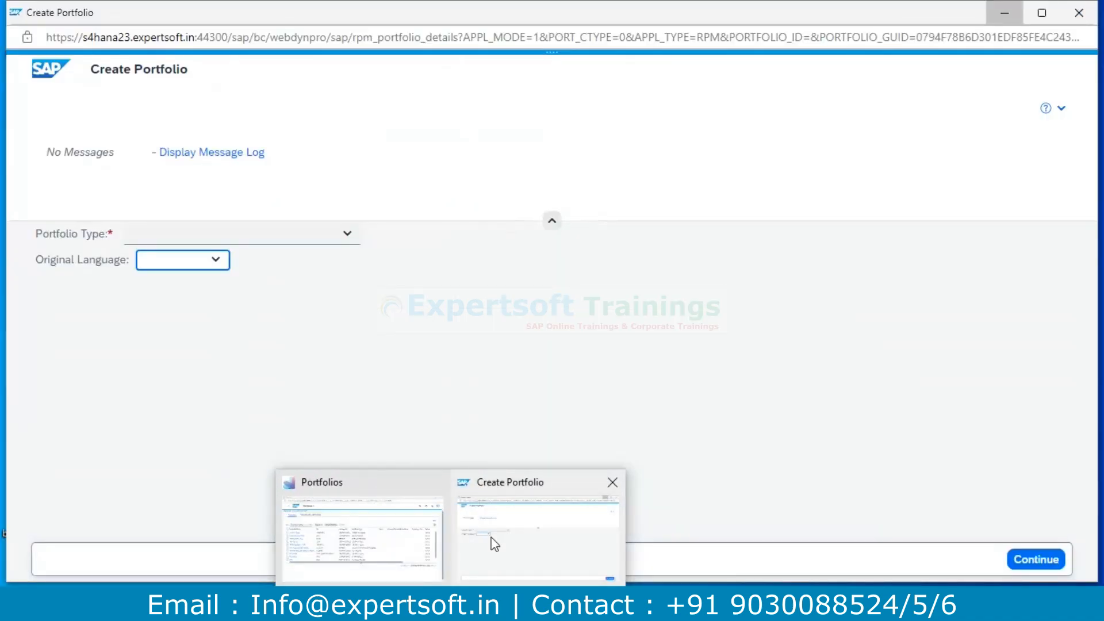
left_click(494, 542)
left_click(1080, 13)
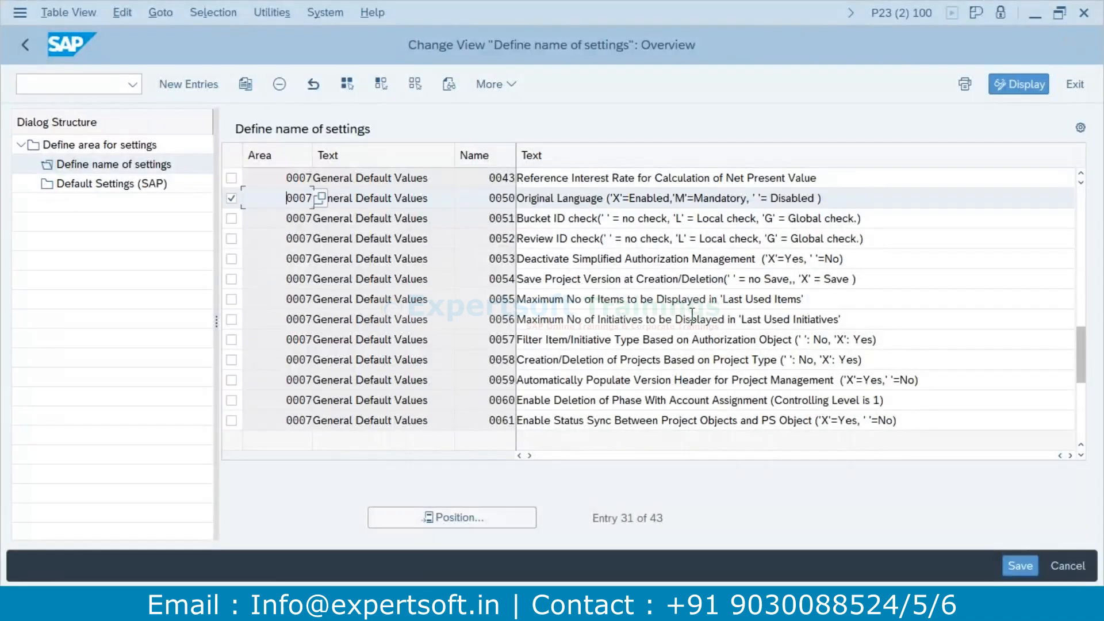
Try to create a portfolio from the already open Portfolios window and close that window.
mouse_move(451, 602)
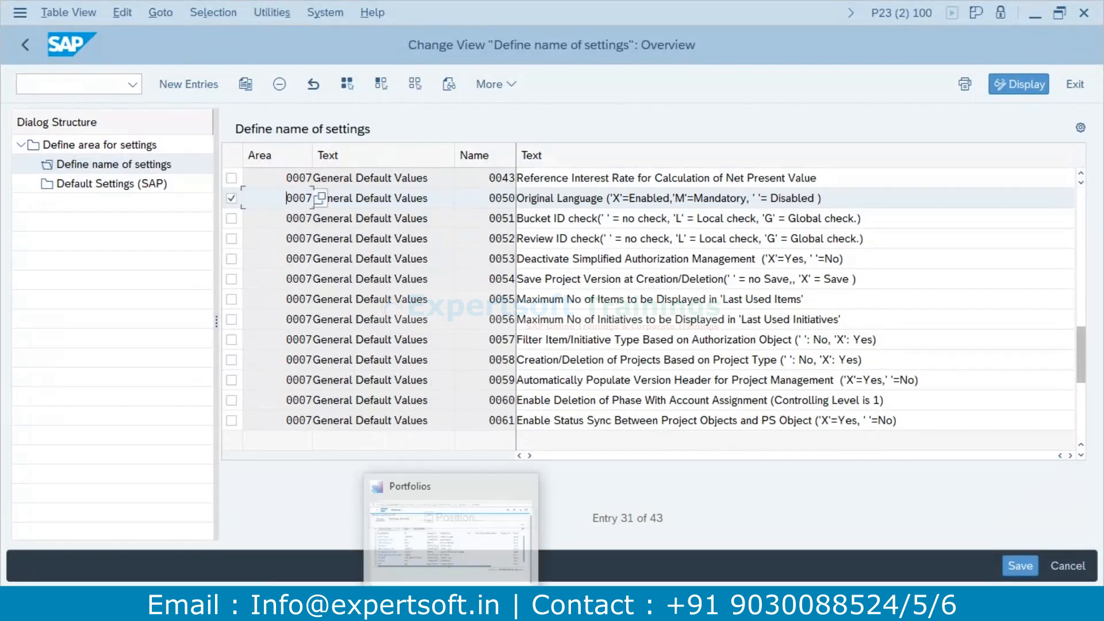
left_click(458, 557)
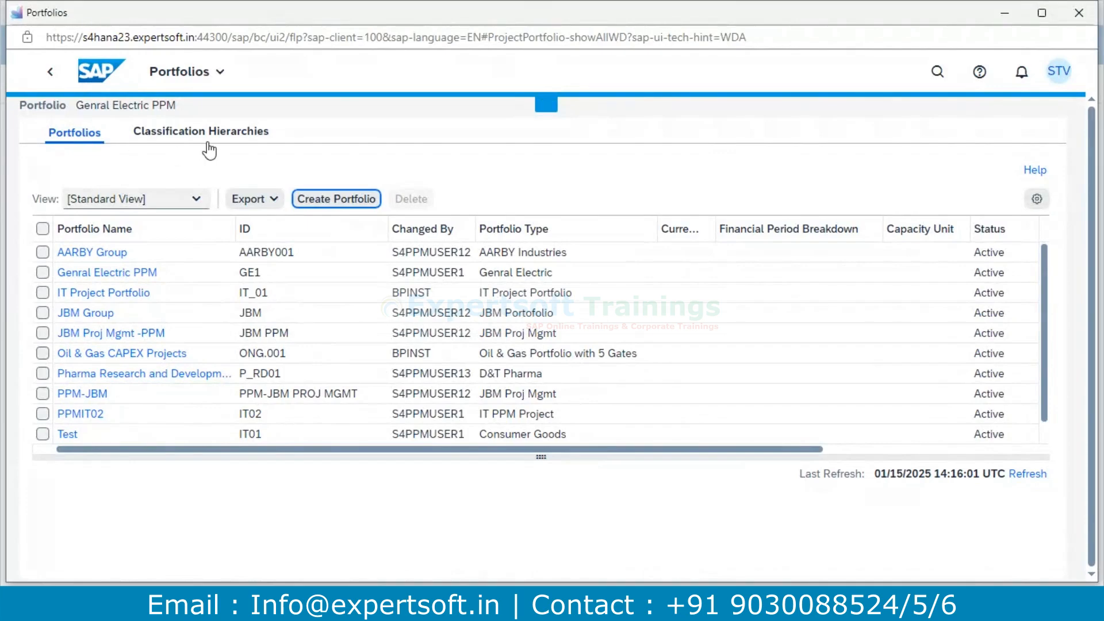
left_click(322, 200)
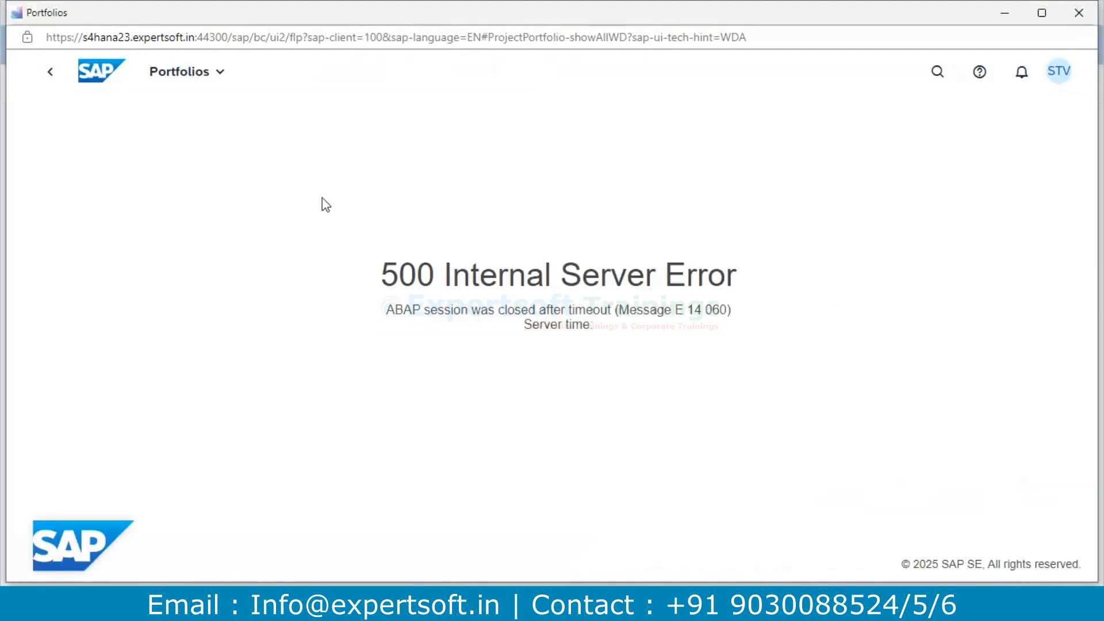
left_click(1079, 12)
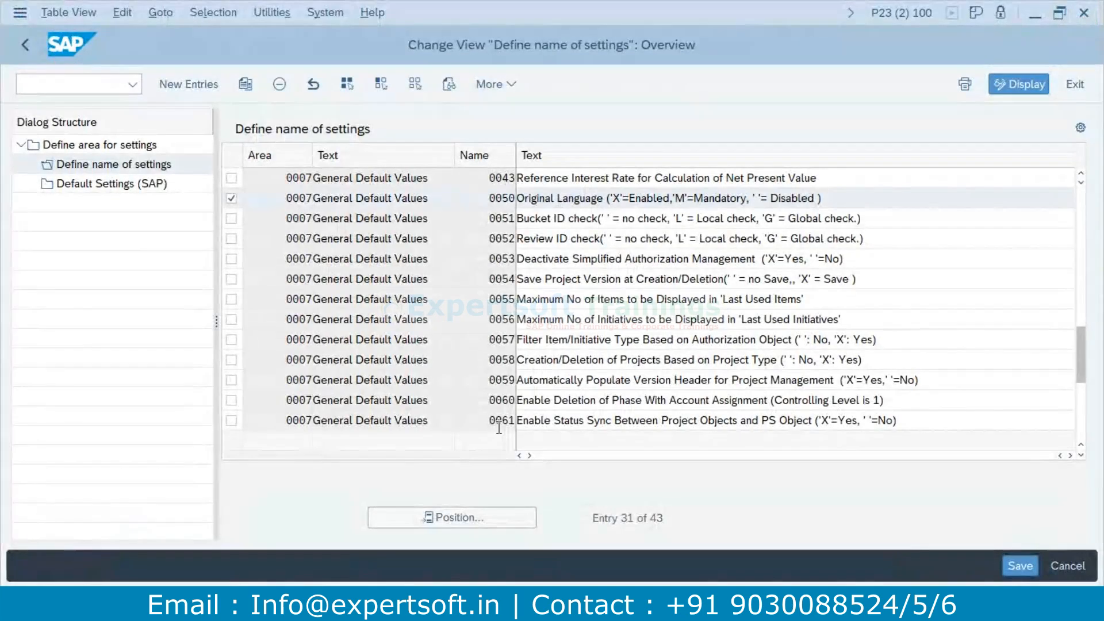
Open a new SAP session, launch the SAP Fiori Launchpad from its favorites and close the leftover blank browser tab.
left_click(320, 198)
left_click(67, 83)
type("/on")
key("Return")
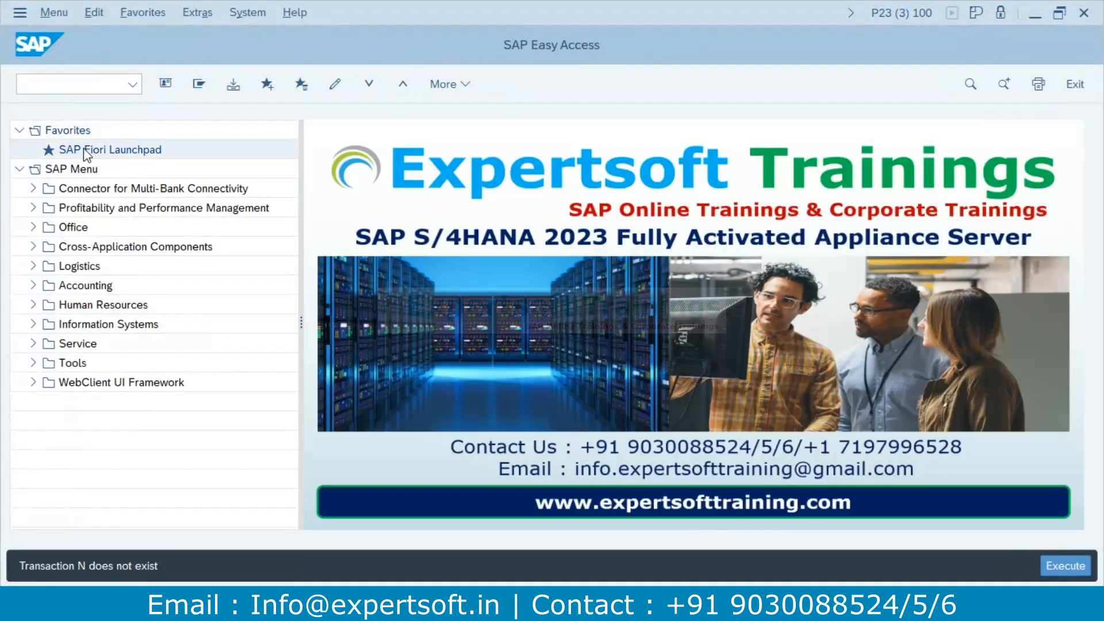
left_click(87, 151)
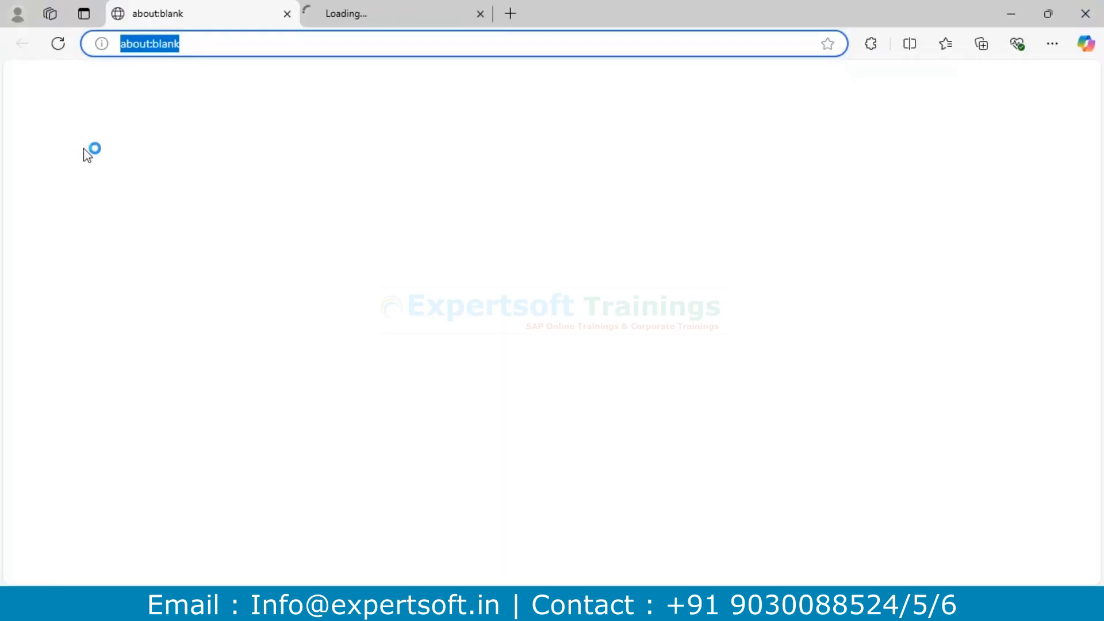
left_click(287, 15)
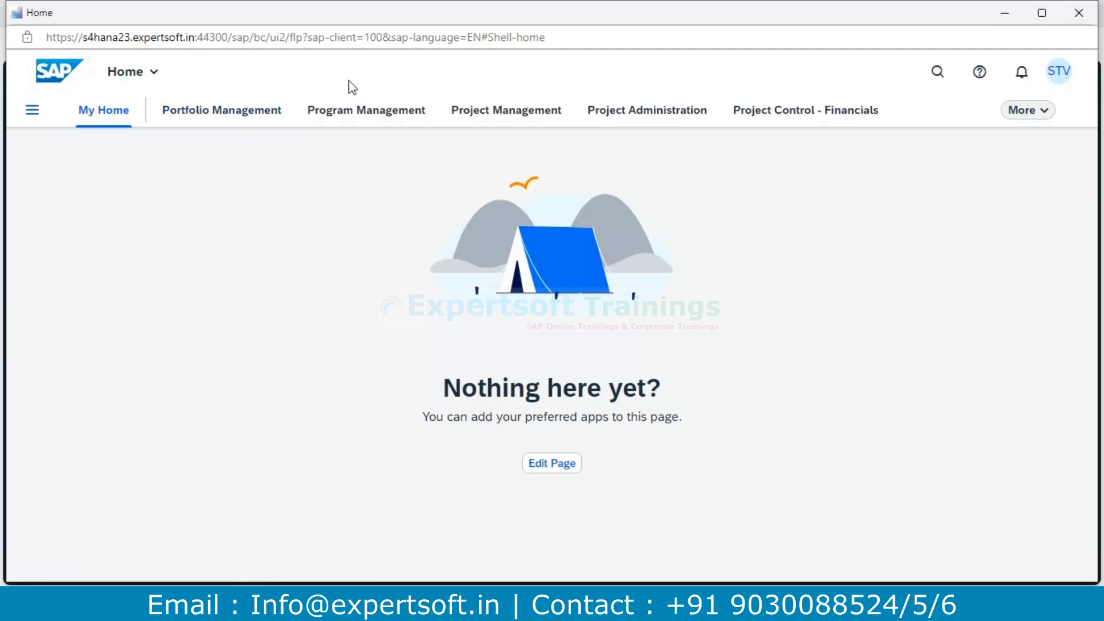
Browse the launchpad spaces from Portfolio Management through Project Control - Financials, including Program Management, Project Management and Project Administration.
left_click(257, 112)
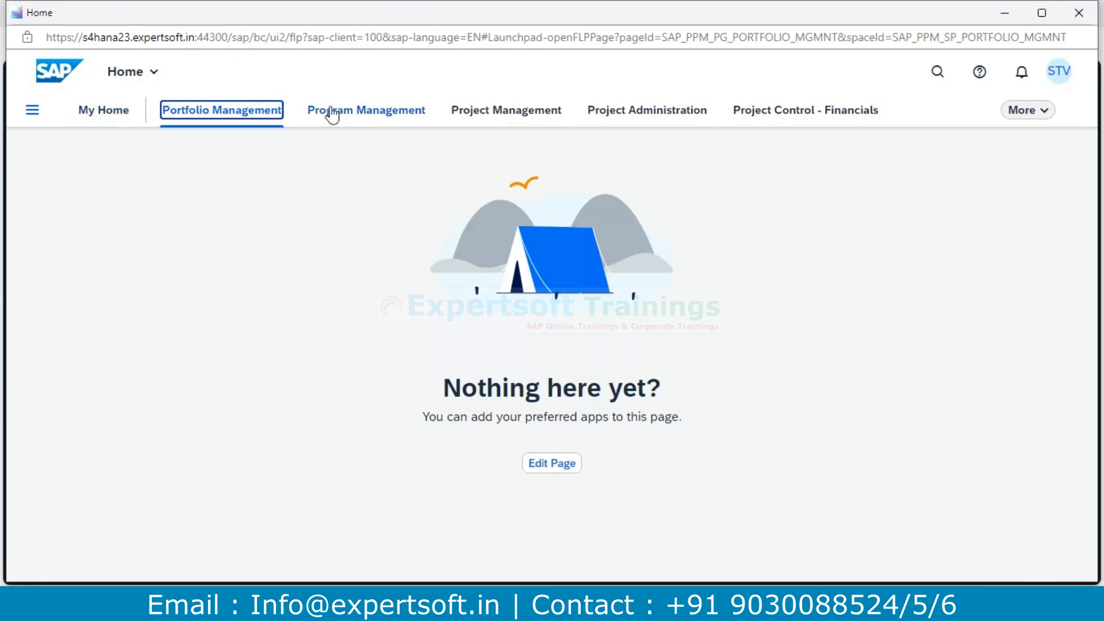
left_click(365, 115)
left_click(509, 119)
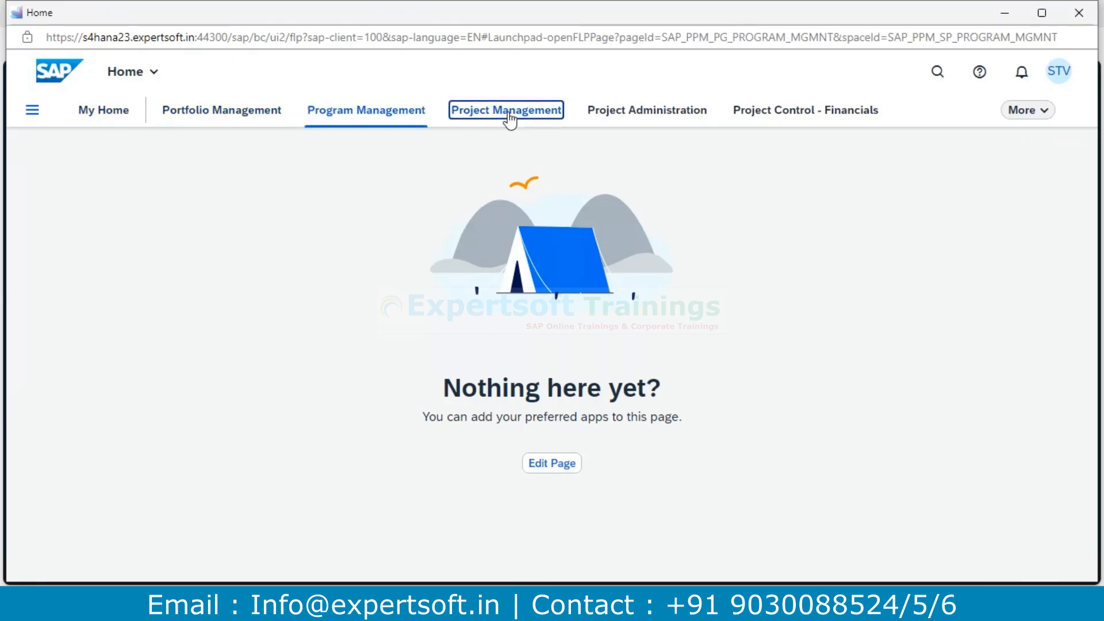
left_click(638, 122)
left_click(813, 119)
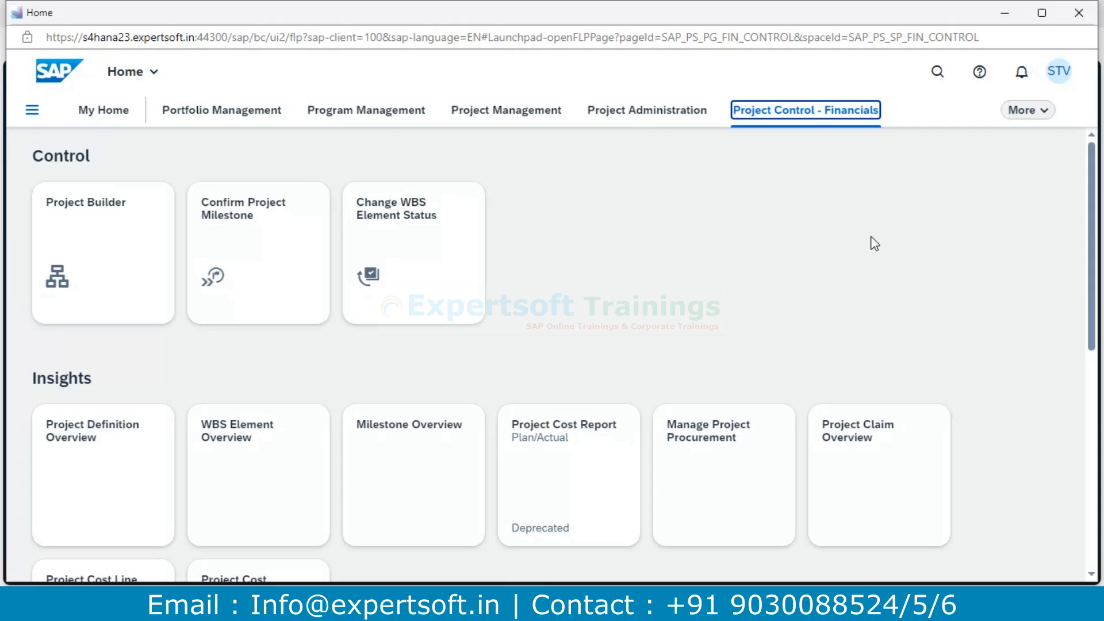
left_click(668, 111)
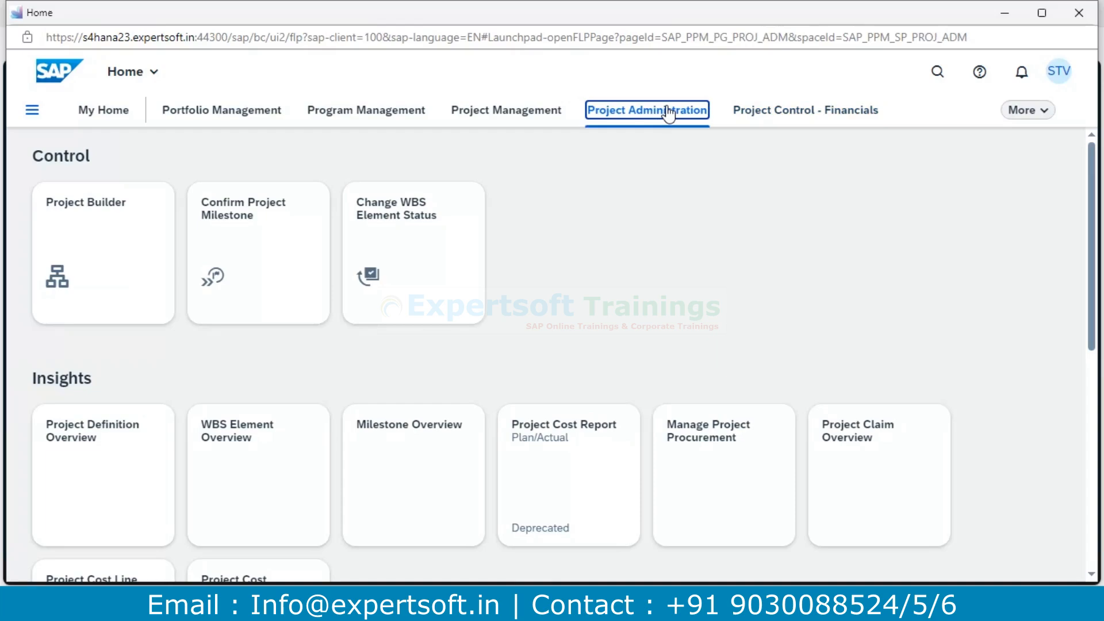
Open the portfolio list, start creating a portfolio and review the available portfolio types without choosing one.
left_click(73, 207)
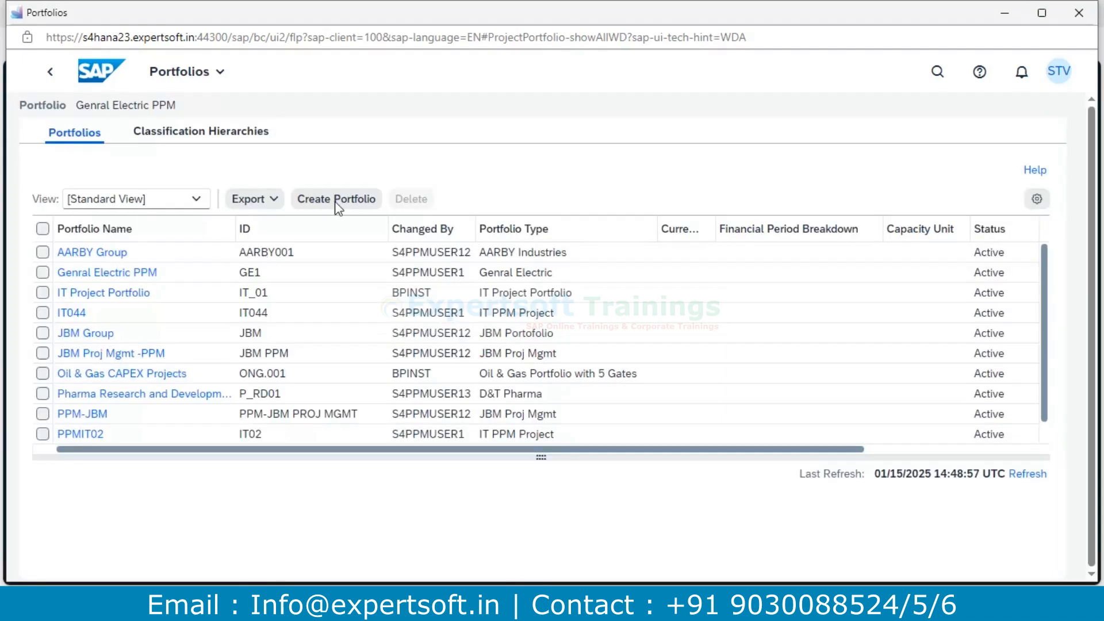
left_click(340, 201)
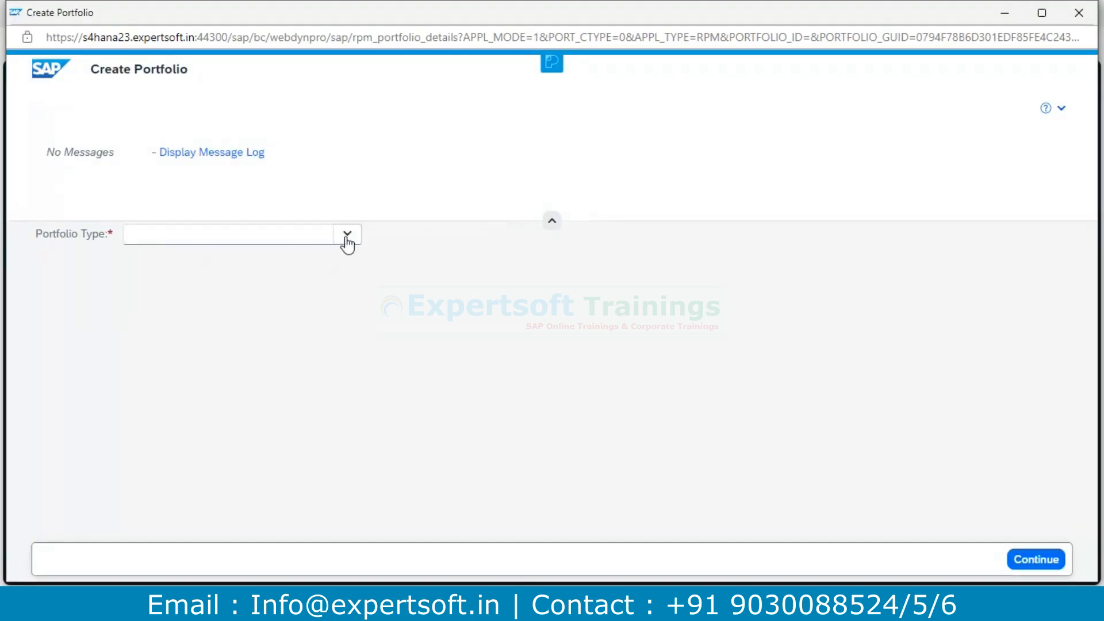
left_click(348, 236)
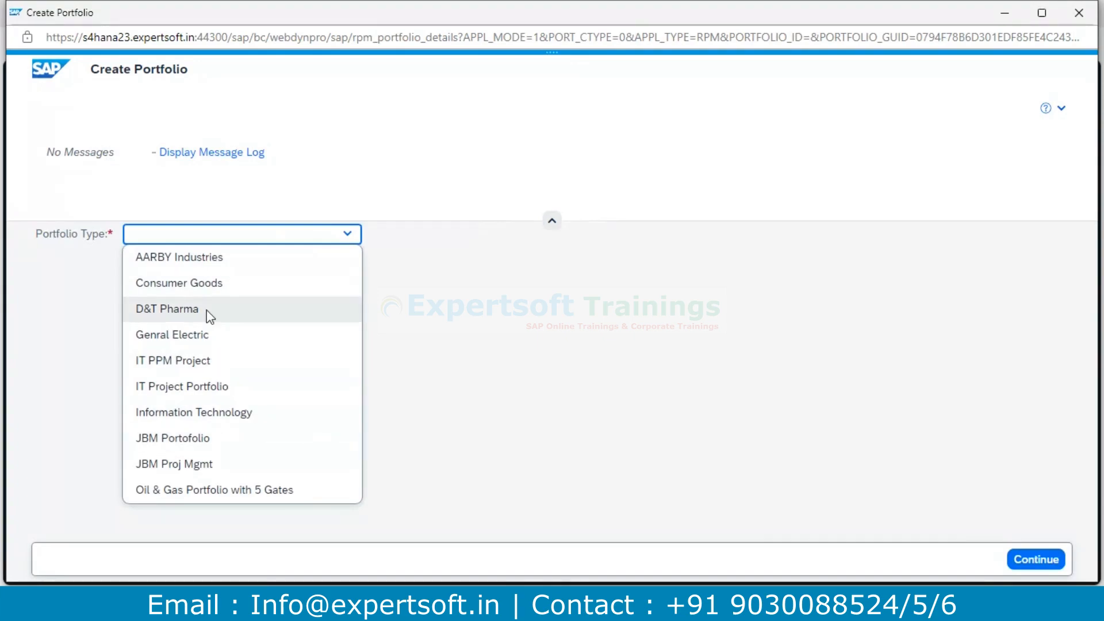
left_click(495, 348)
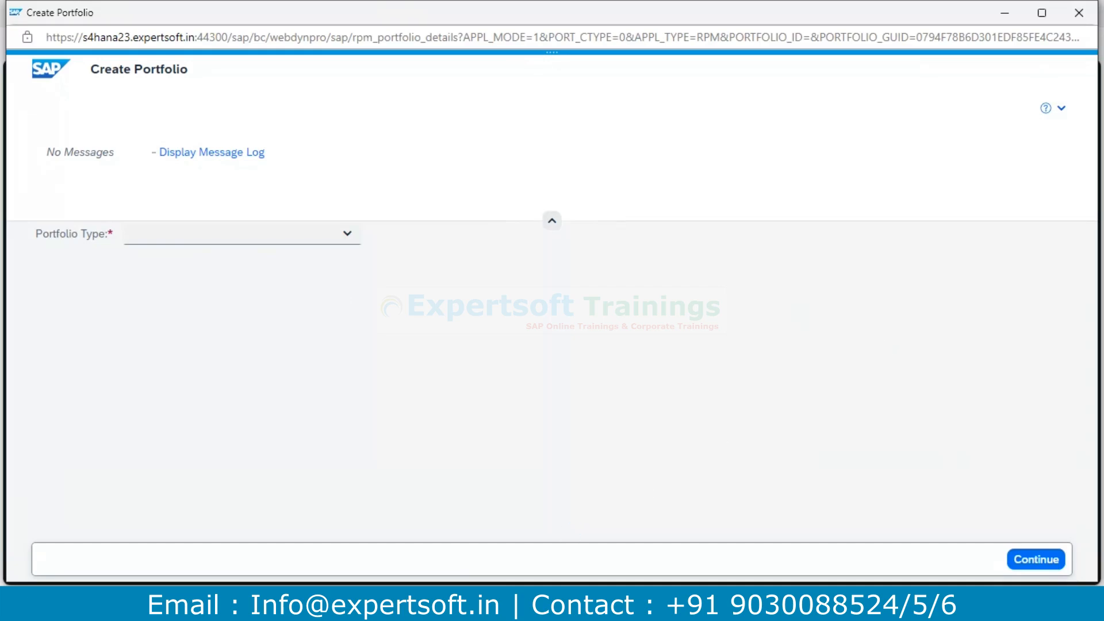
Switch to the SAP customizing session, open Default Settings (SAP) for area 0007 and dismiss the information message.
mouse_move(404, 607)
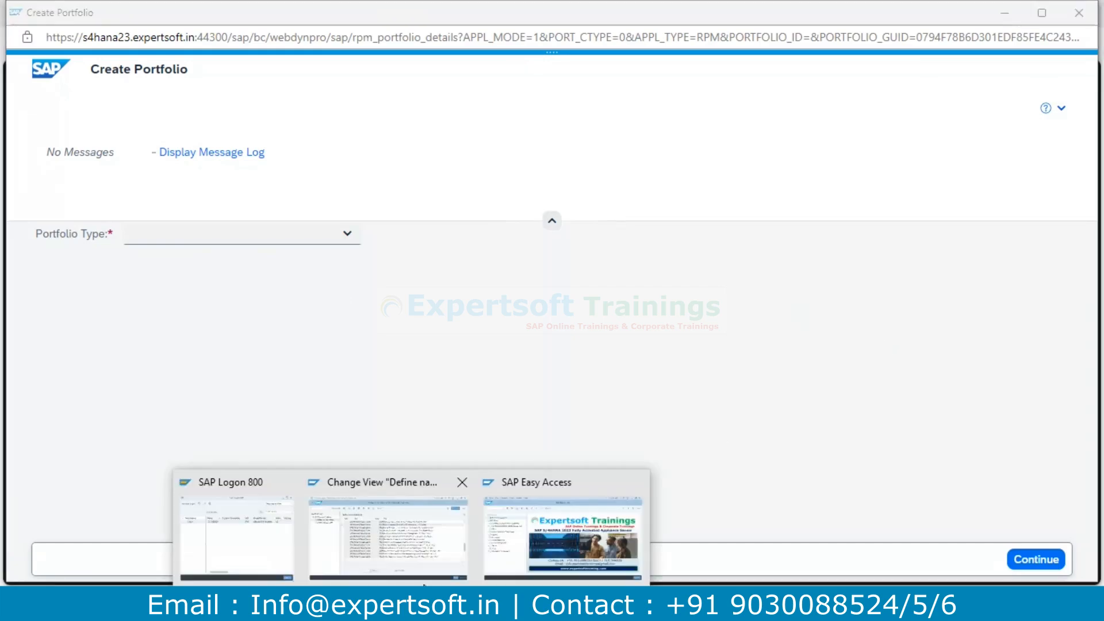
left_click(384, 530)
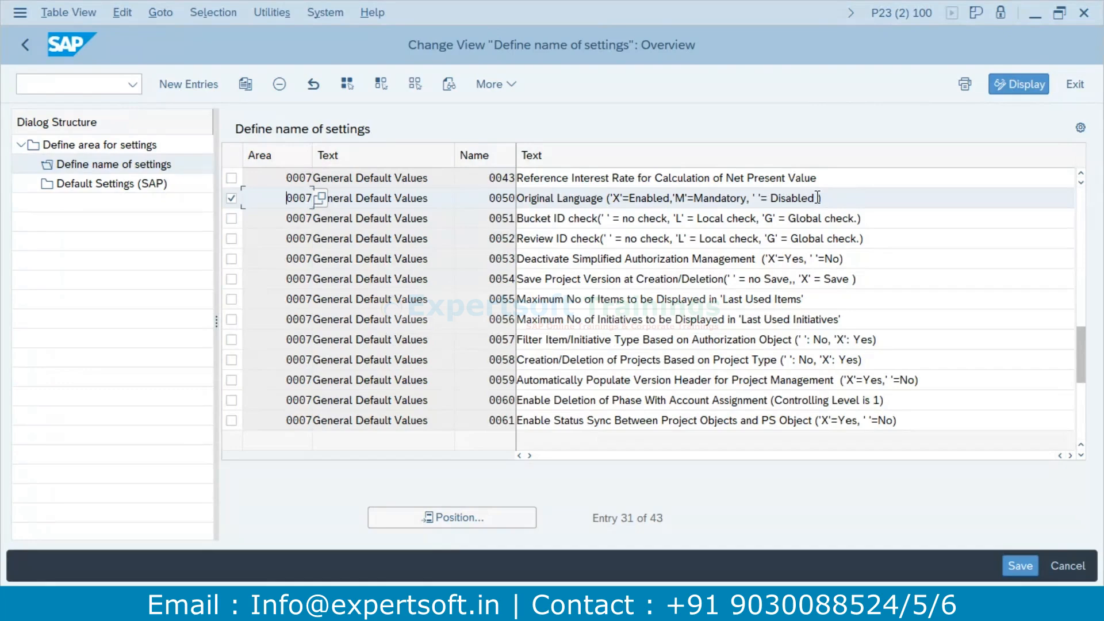
left_click(124, 189)
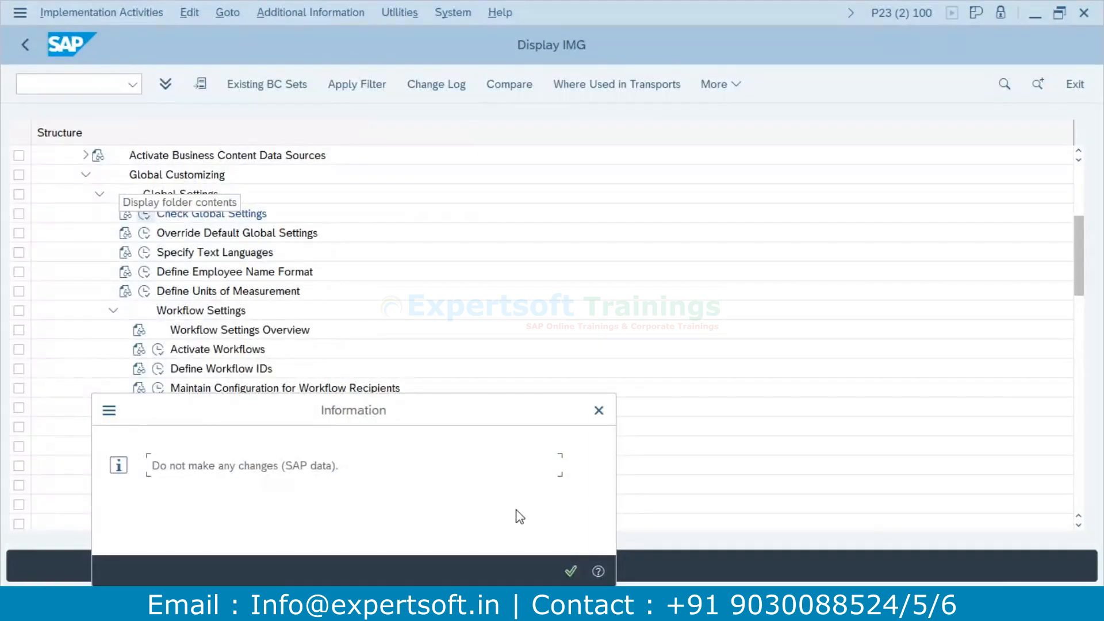
left_click(571, 571)
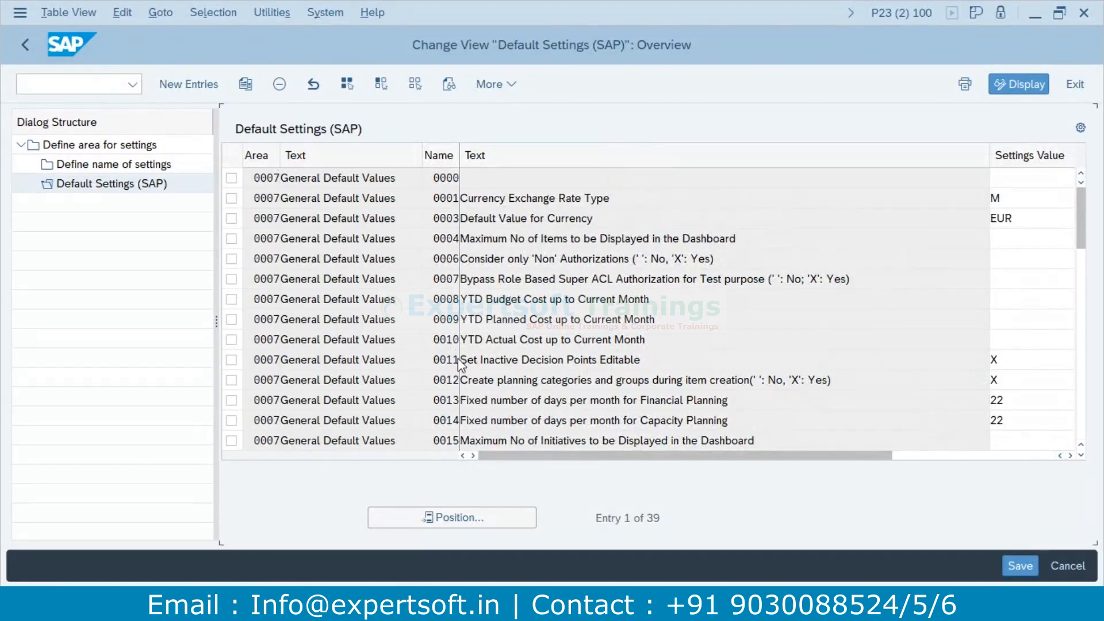
Select entry 0050 Original Language in the default settings and narrow the setting Text column to inspect its settings value.
scroll(475, 360, "down", 1)
scroll(475, 359, "down", 7)
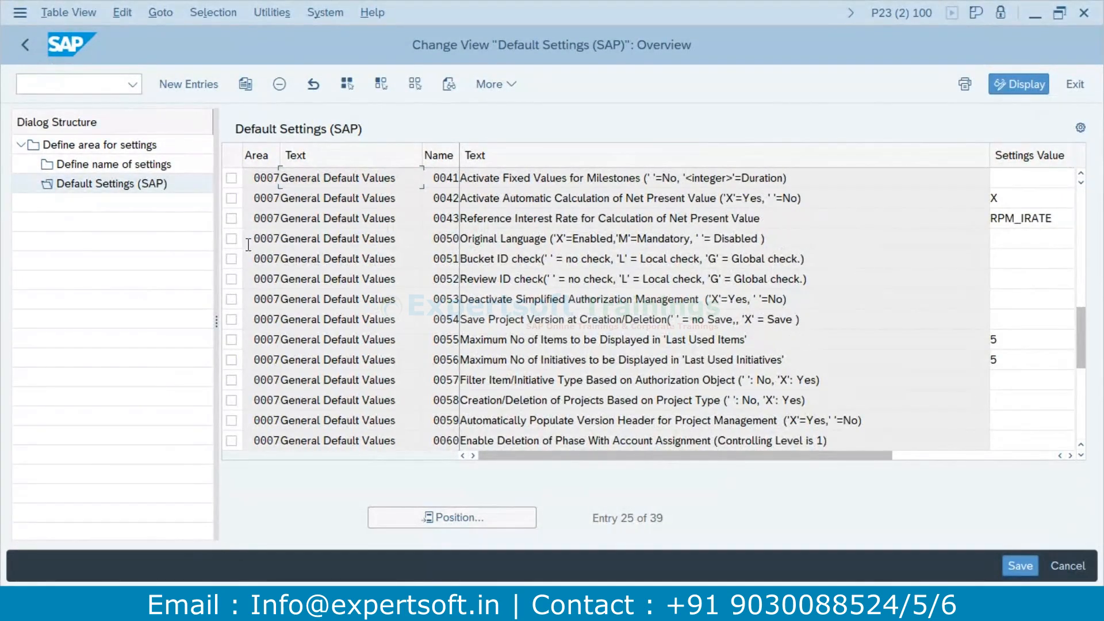
left_click(232, 239)
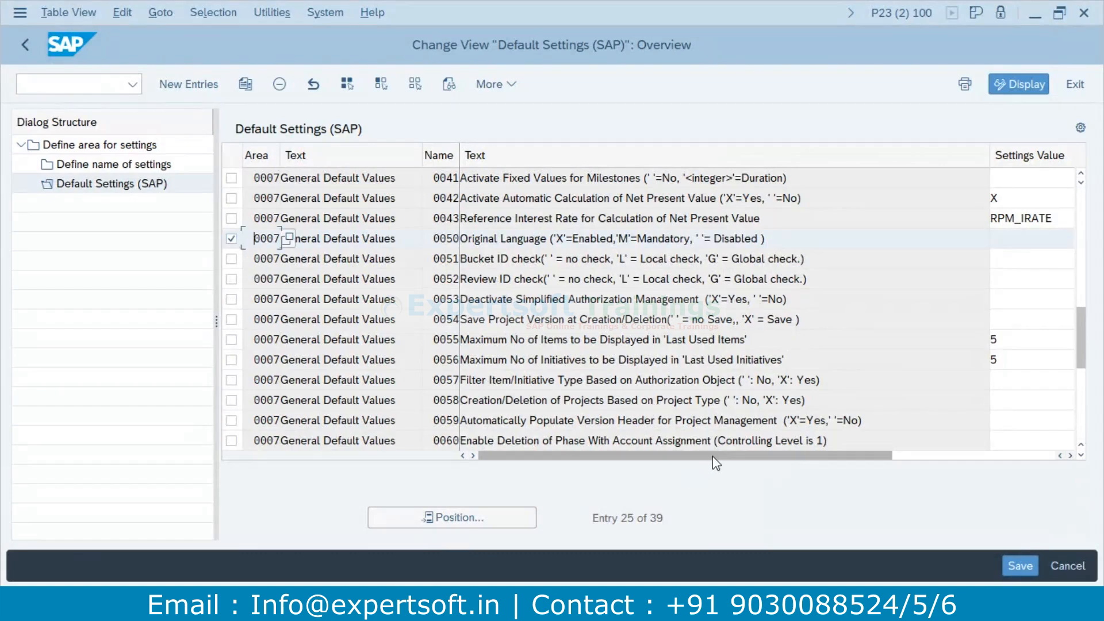
left_click_drag(712, 457, 837, 467)
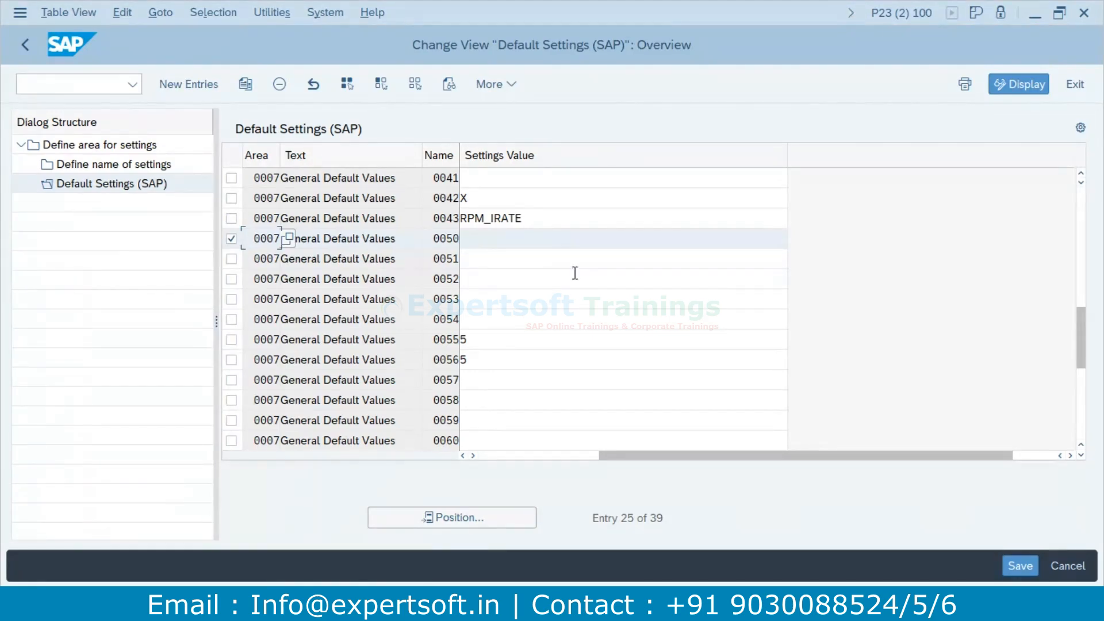
left_click_drag(697, 457, 608, 466)
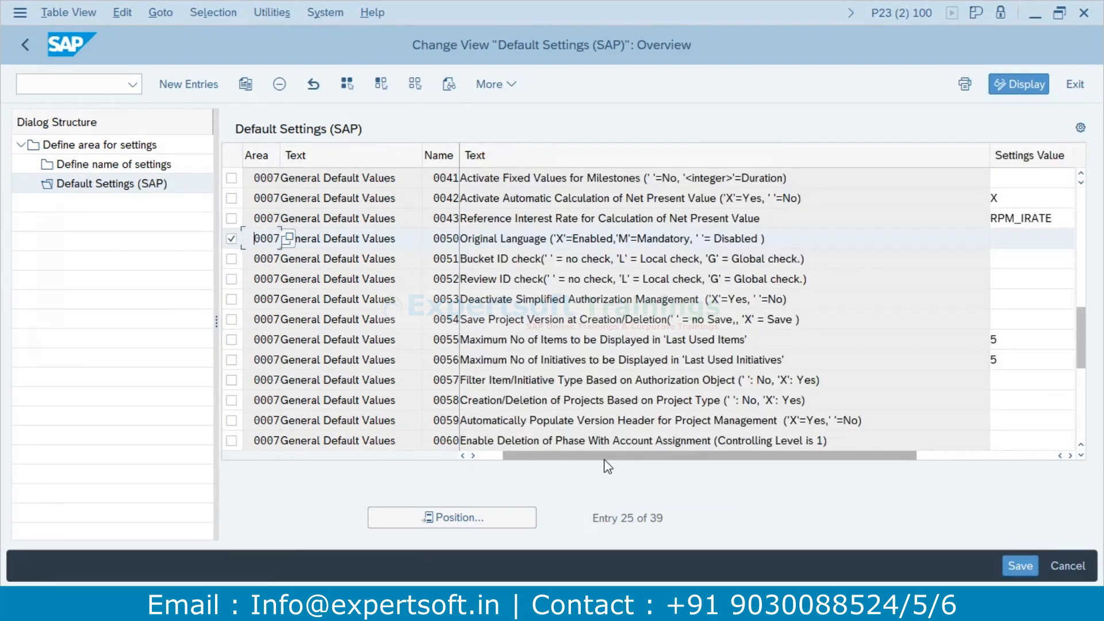
left_click_drag(989, 155, 868, 156)
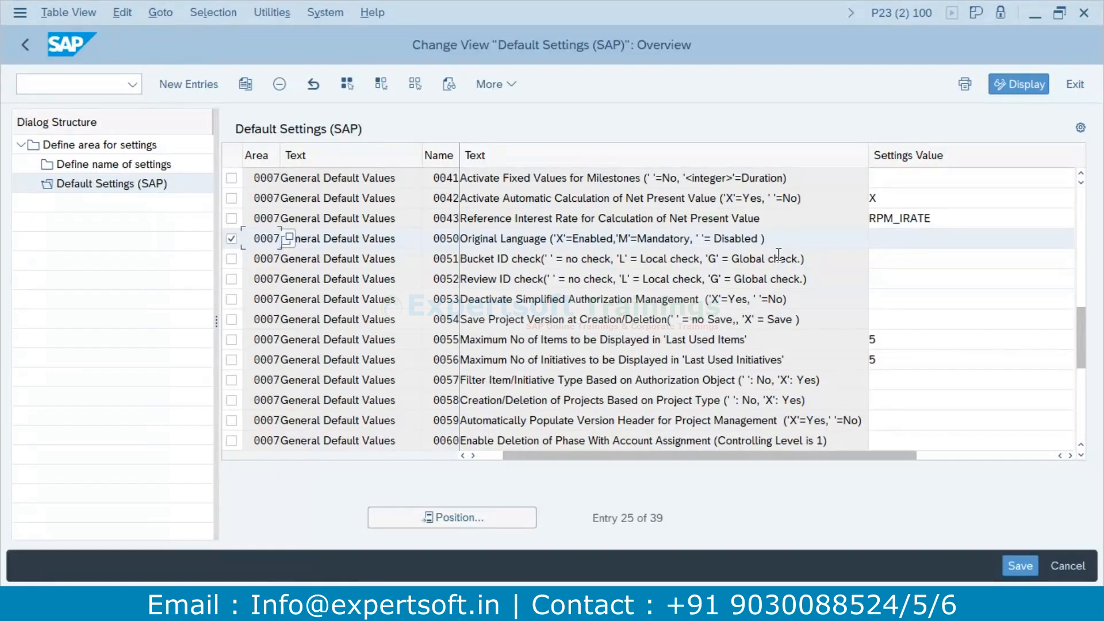
Leave the SAP default settings, open Override Default Global Settings, narrow the area Text column and look through the existing customizing entries.
left_click(31, 44)
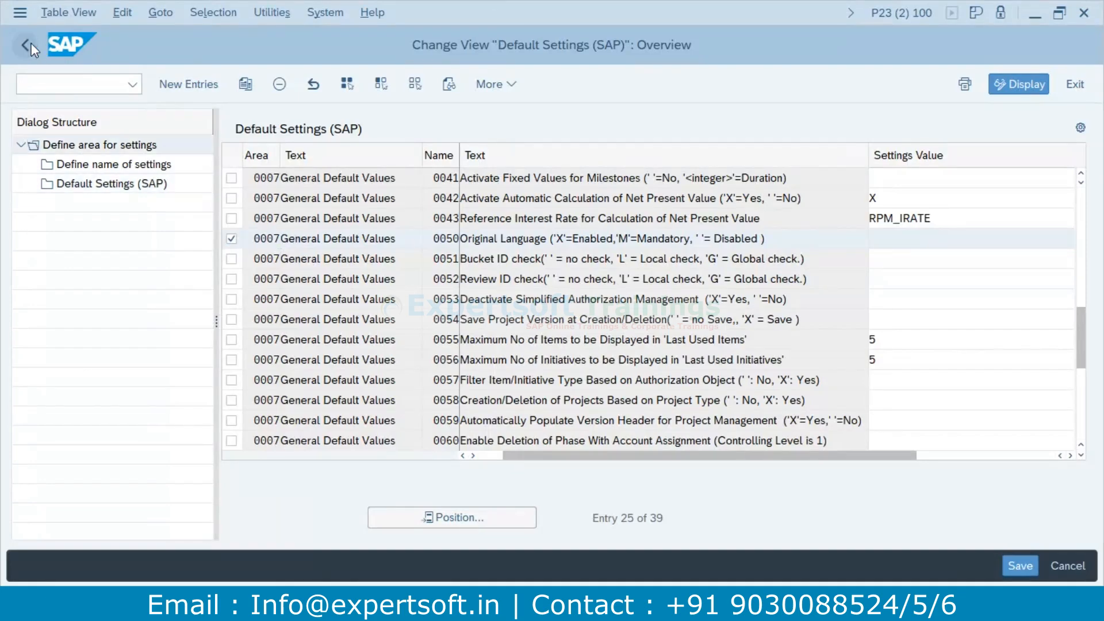
left_click(31, 44)
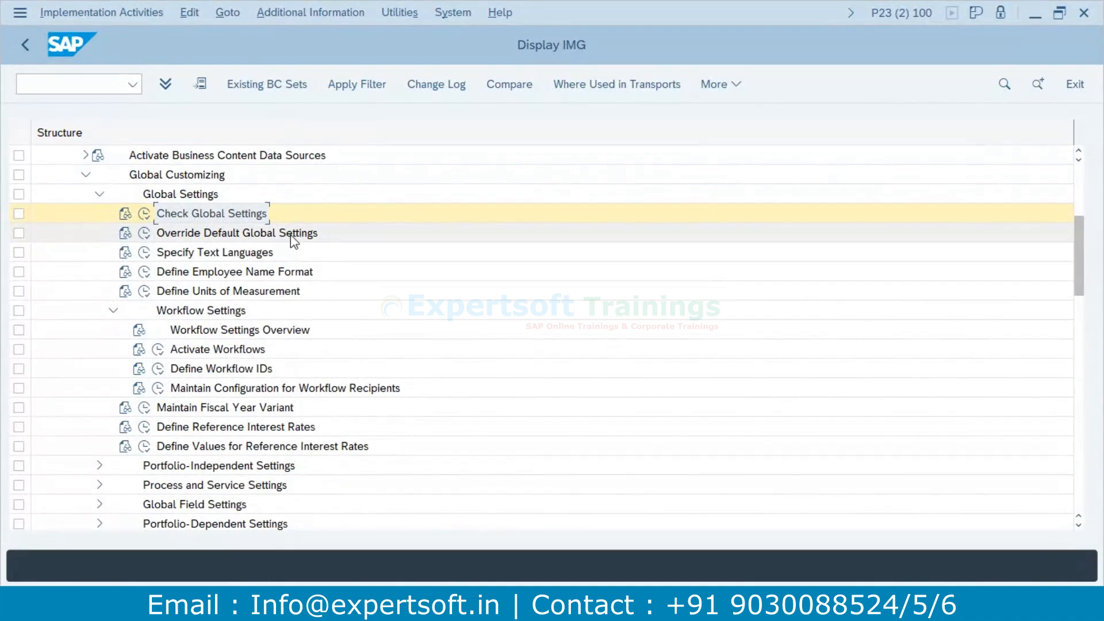
left_click(145, 233)
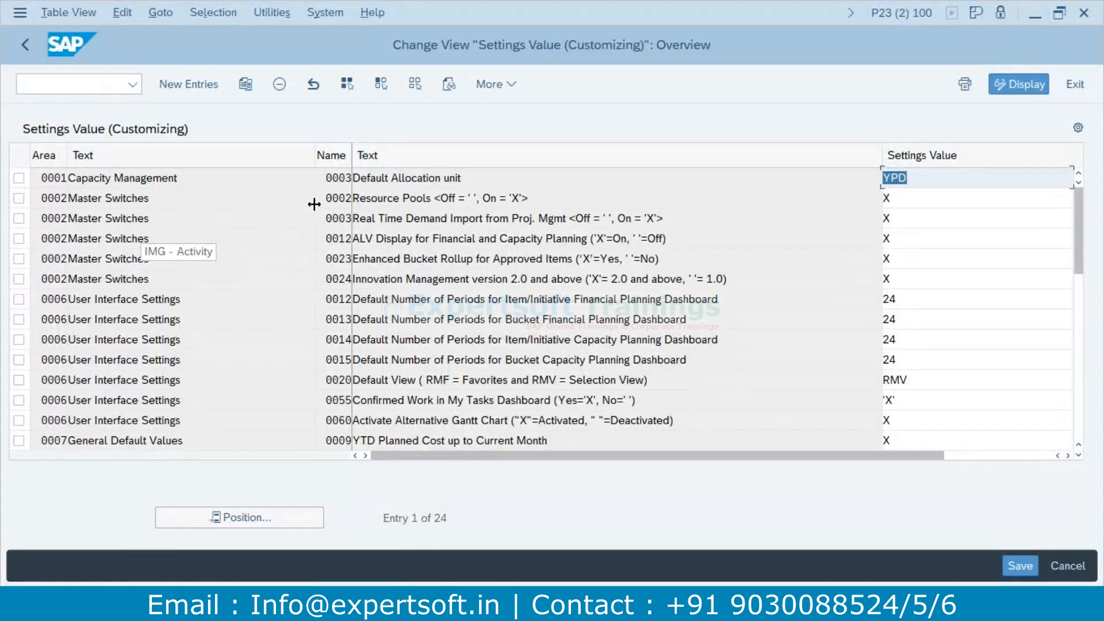
left_click_drag(216, 155, 210, 158)
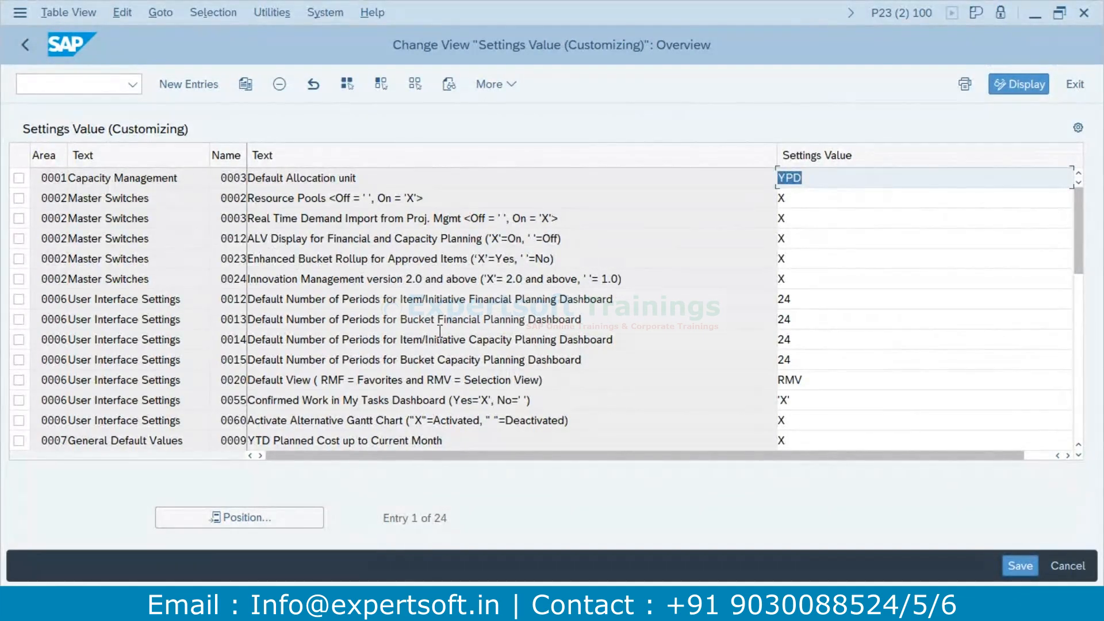
scroll(440, 331, "down", 1)
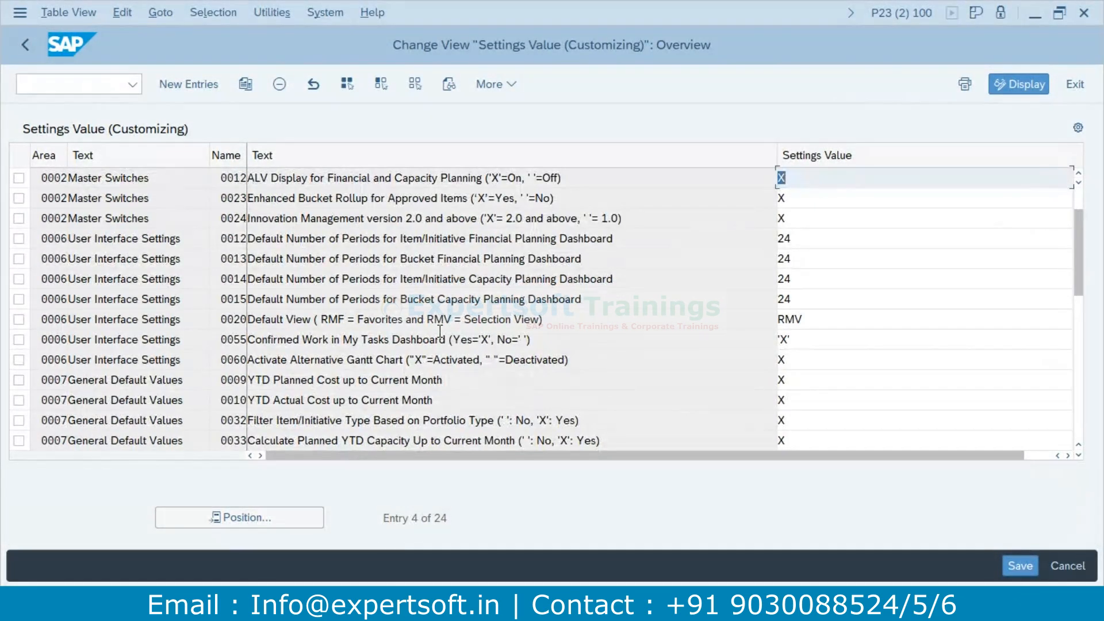
scroll(440, 338, "down", 1)
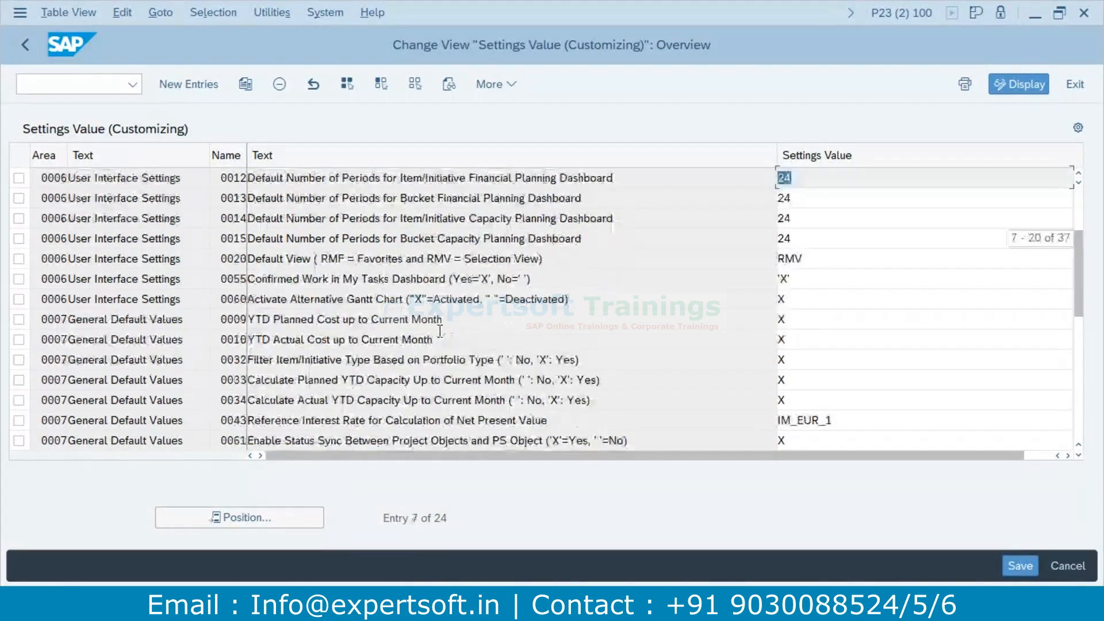
Add a new override entry for area 0007 General Default Values with setting name 0050 Original Language.
left_click(189, 84)
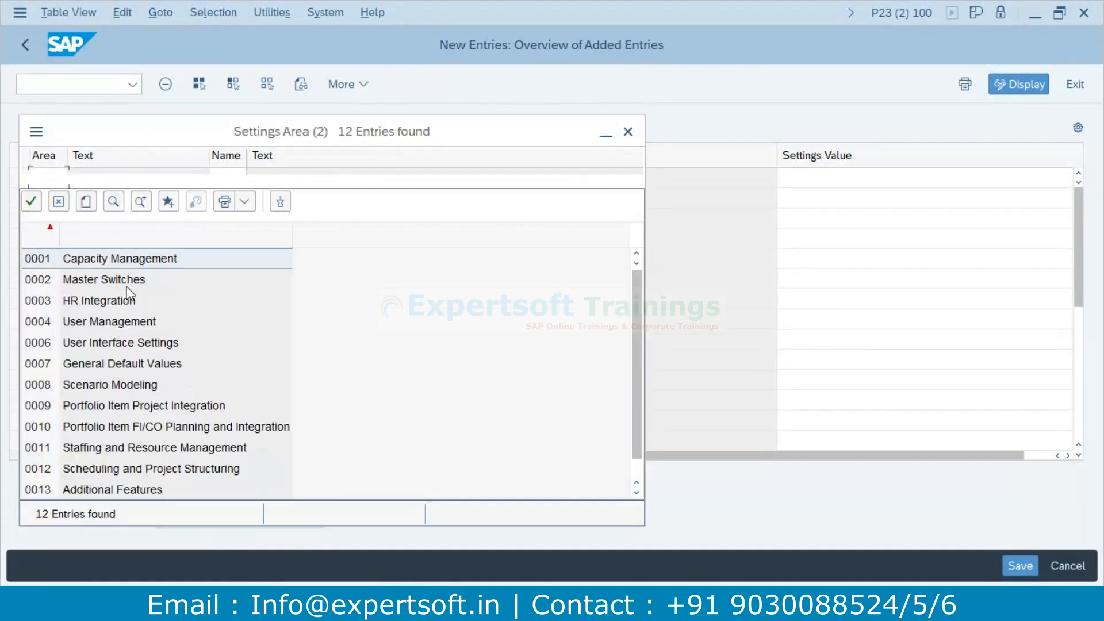
double_click(105, 366)
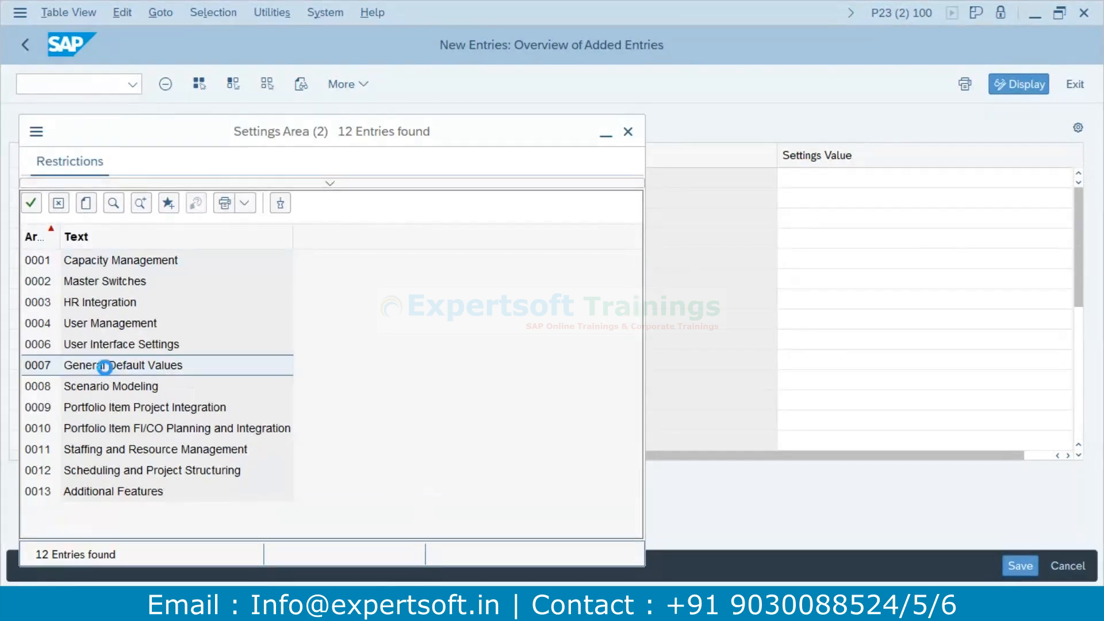
left_click(239, 181)
left_click(255, 180)
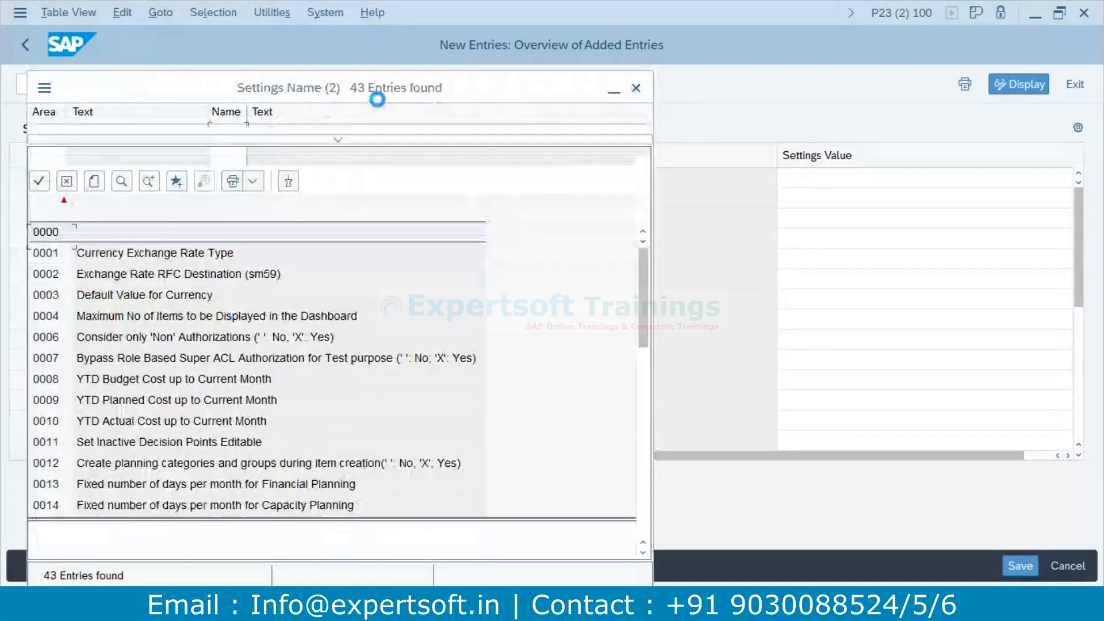
left_click_drag(420, 98, 560, 50)
scroll(256, 418, "down", 5)
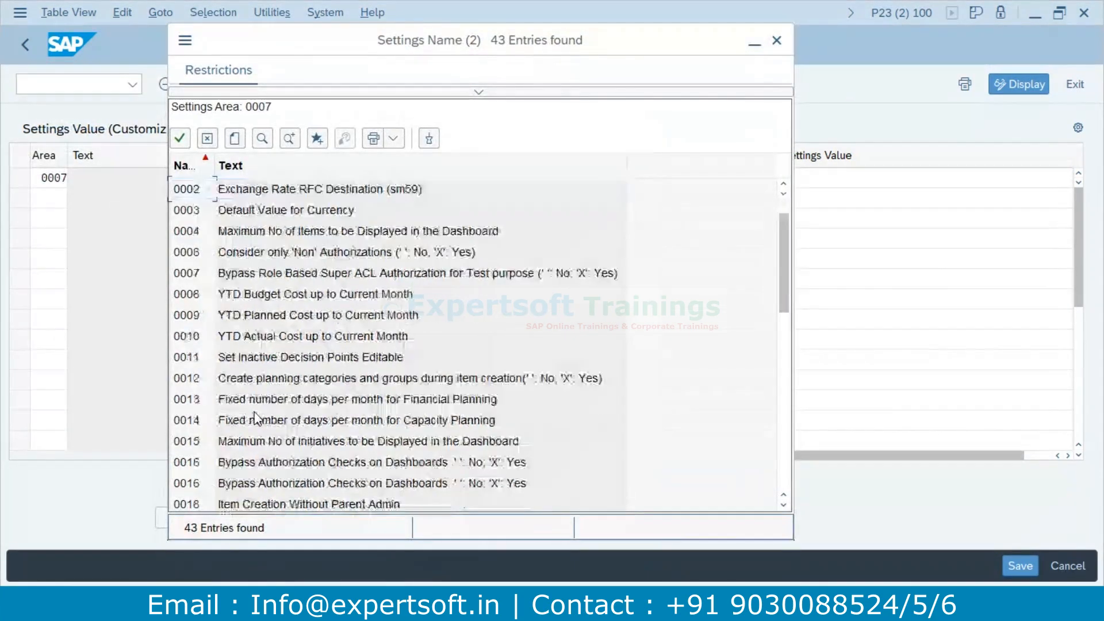
scroll(256, 418, "down", 2)
double_click(200, 399)
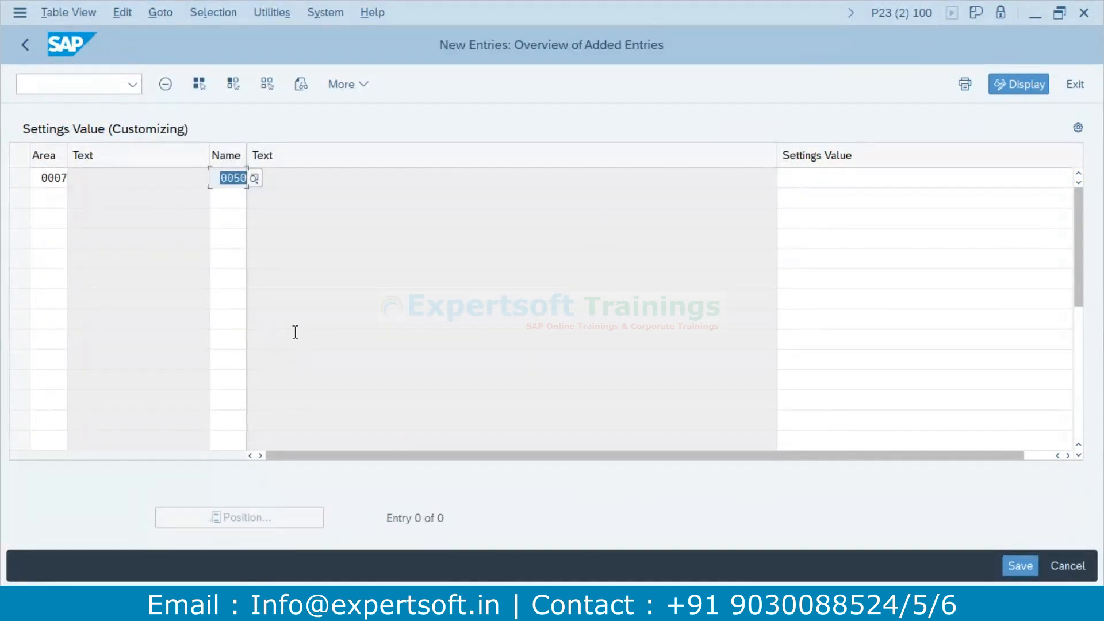
key("Return")
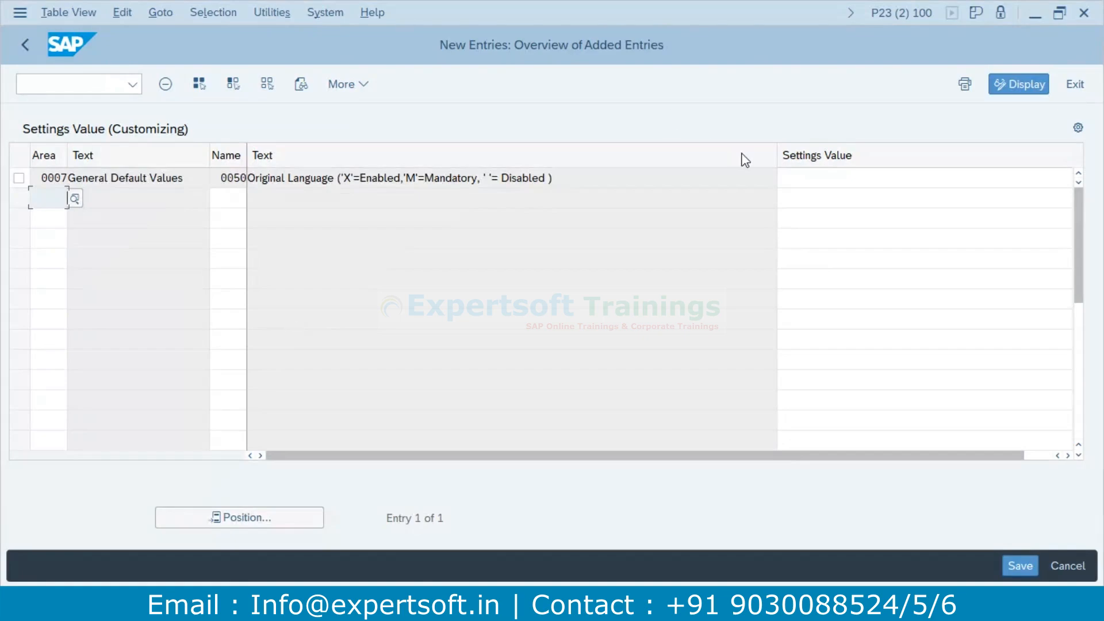
Set the Original Language settings value to X and save the entry to the proposed customizing request.
left_click_drag(776, 154, 665, 161)
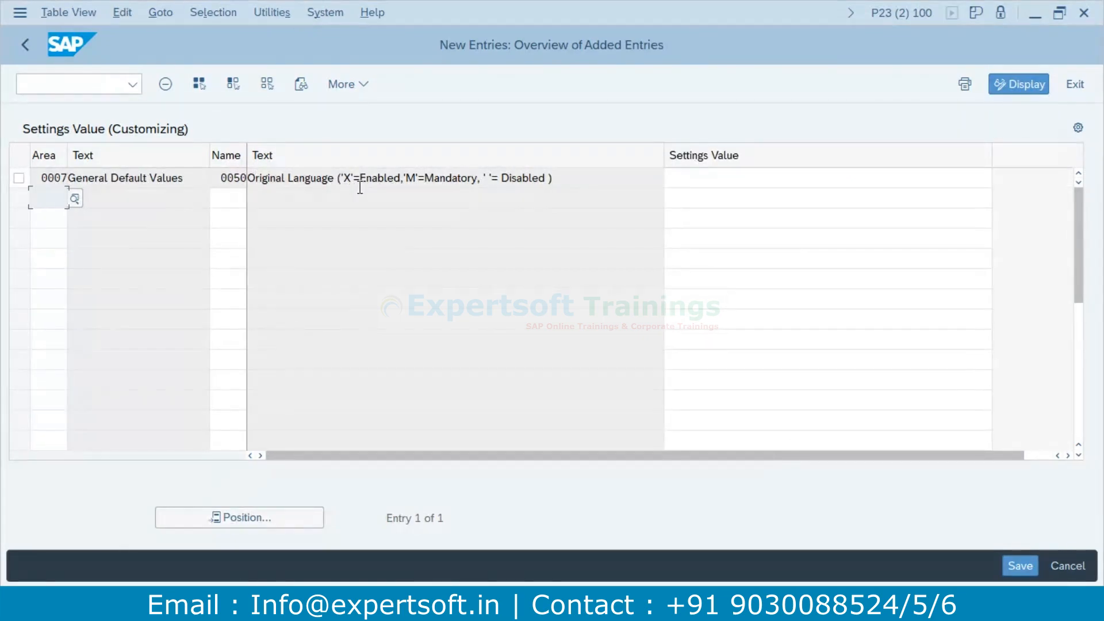
left_click(701, 178)
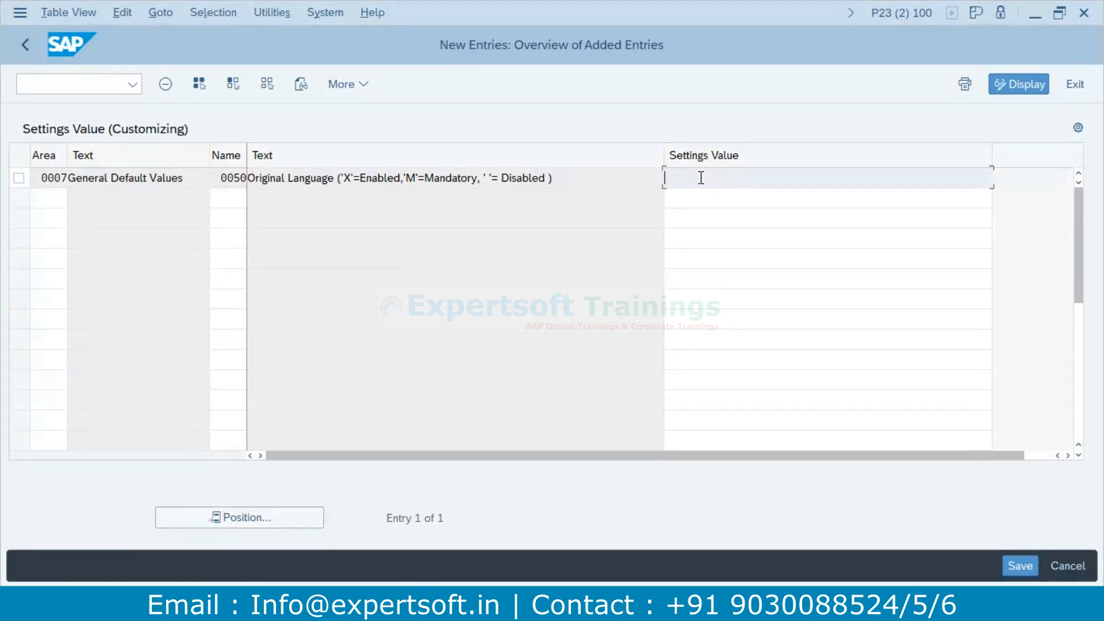
type("X")
left_click(1026, 569)
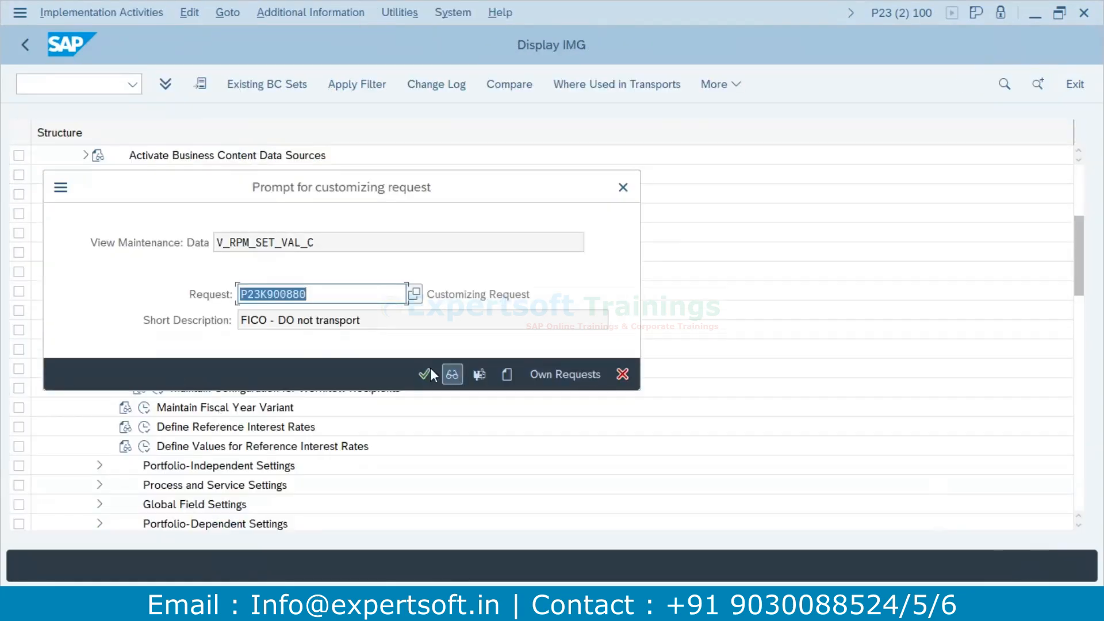
left_click(428, 371)
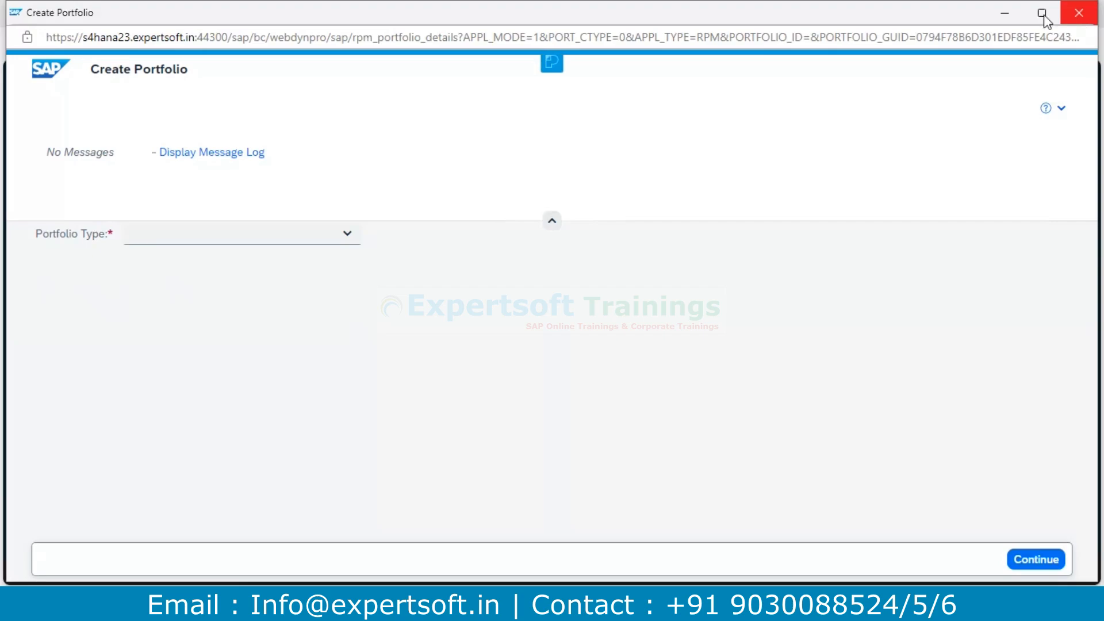
Close the Create Portfolio window, relaunch the SAP Fiori Launchpad from SAP Easy Access and close the blank browser tab.
left_click(1087, 14)
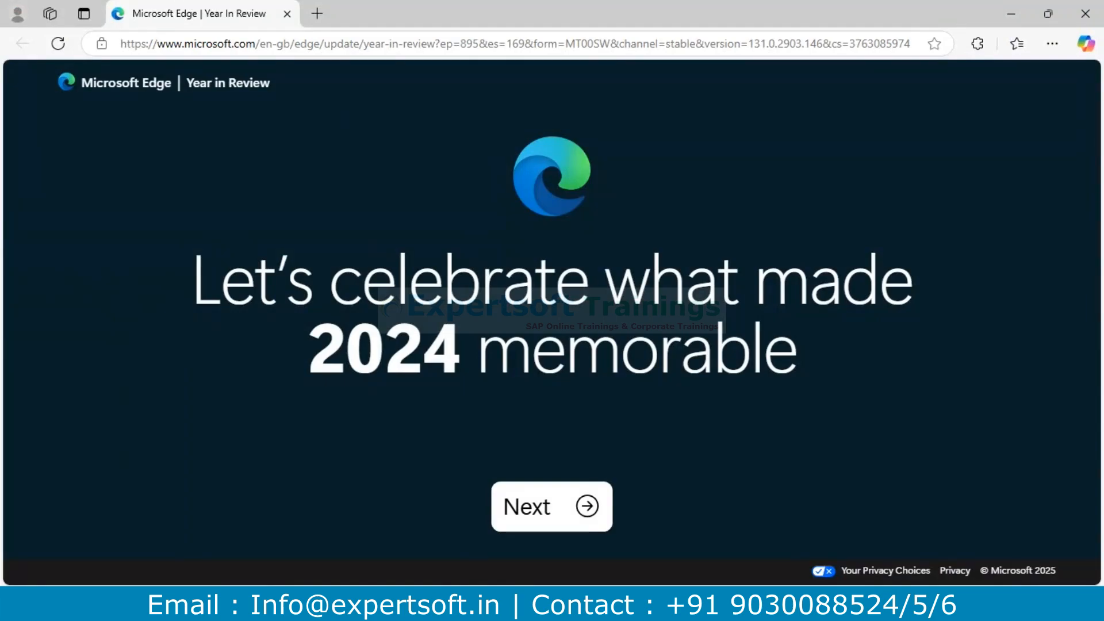
left_click(450, 604)
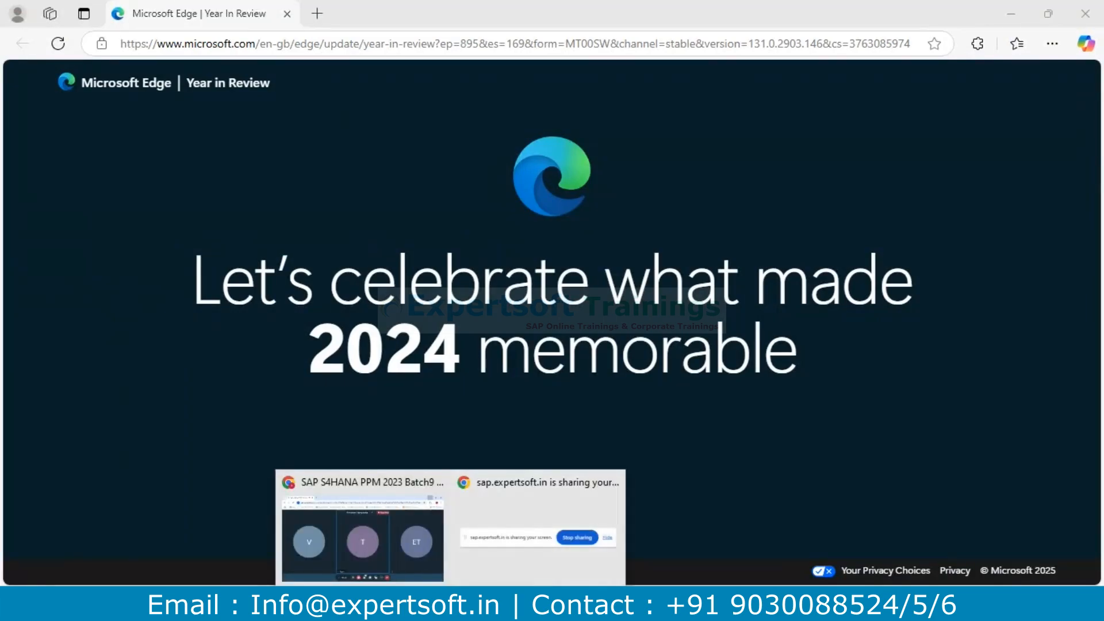
left_click(450, 604)
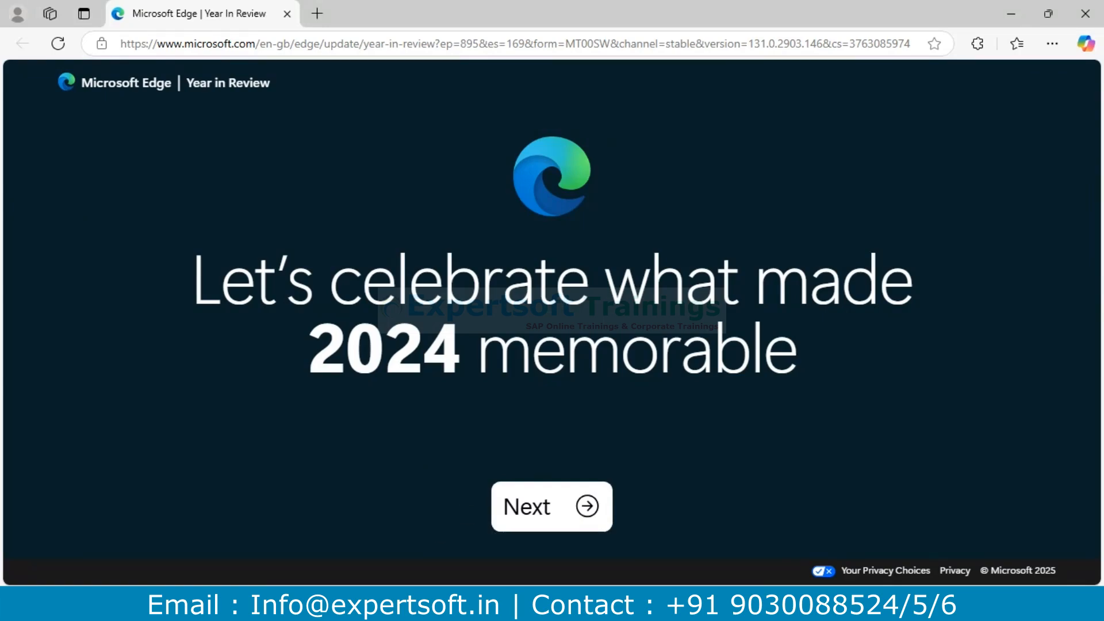
left_click(412, 604)
mouse_move(410, 552)
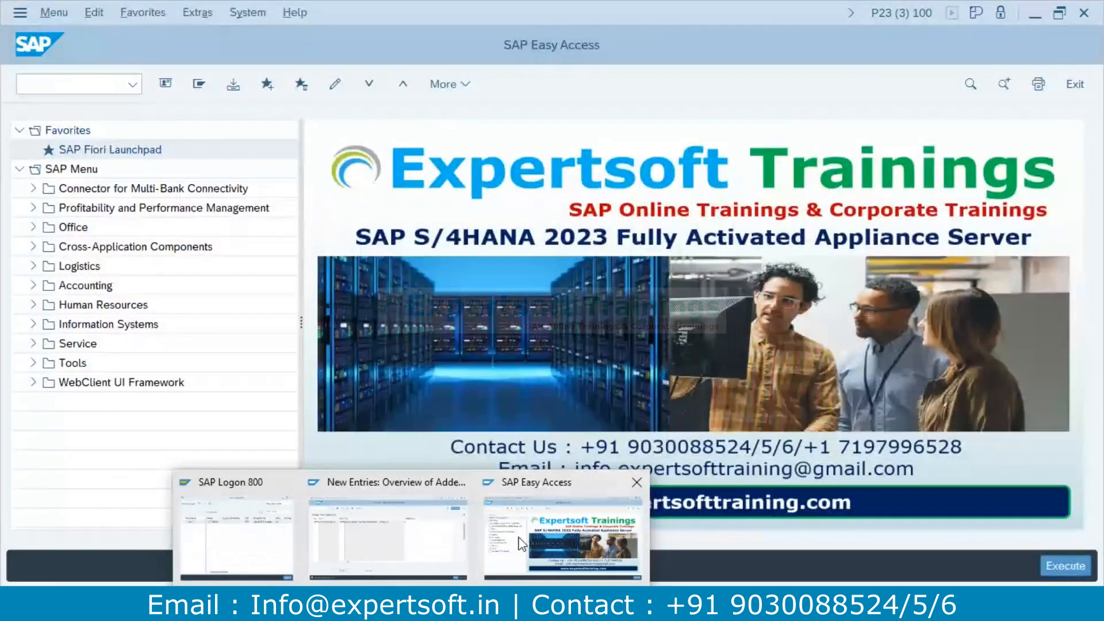
left_click(518, 536)
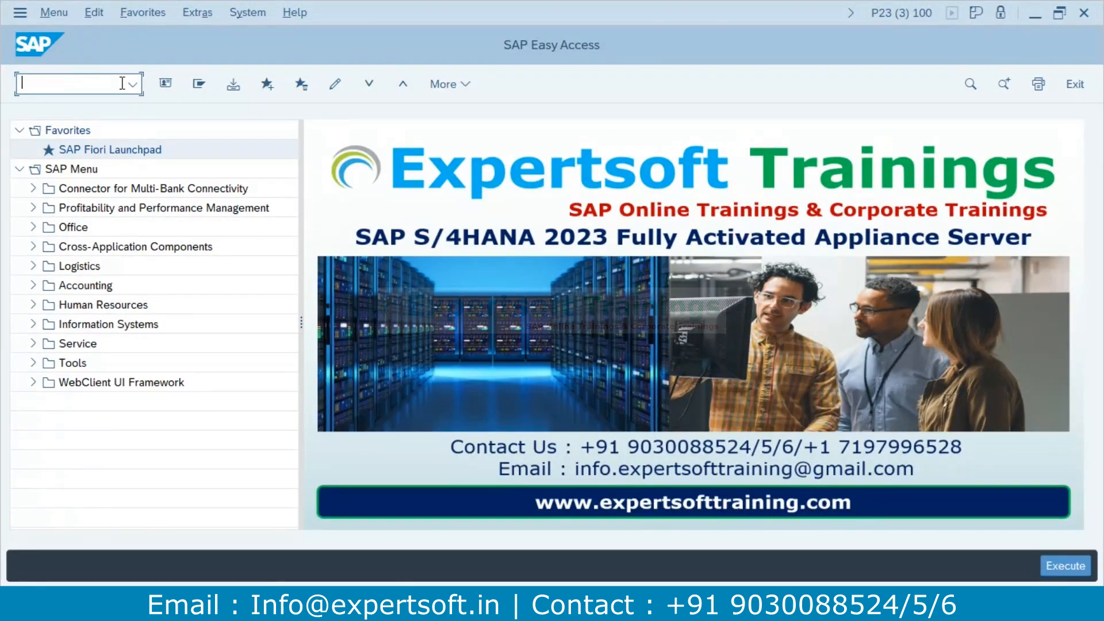
double_click(124, 150)
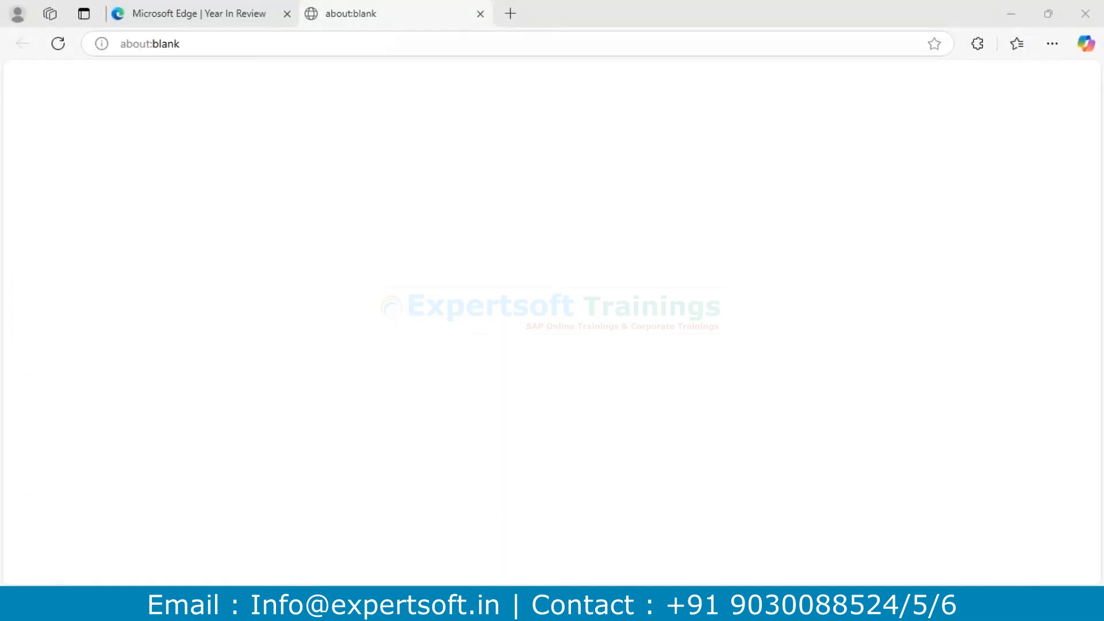
left_click(480, 14)
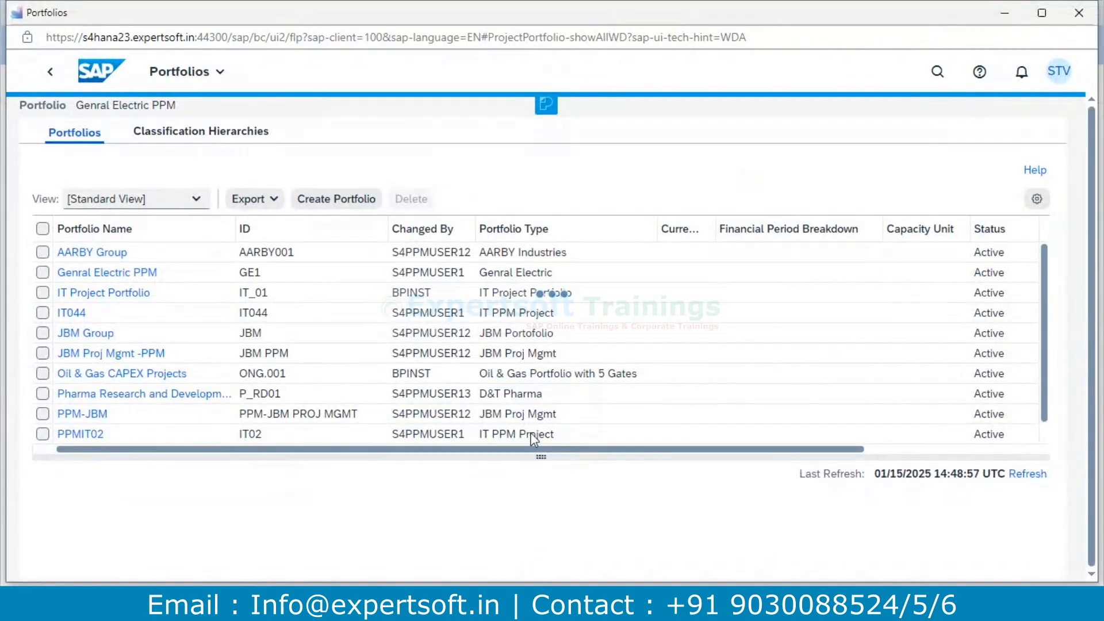
Start creating a portfolio and review the Portfolio Type and Original Language options without choosing any.
left_click(332, 202)
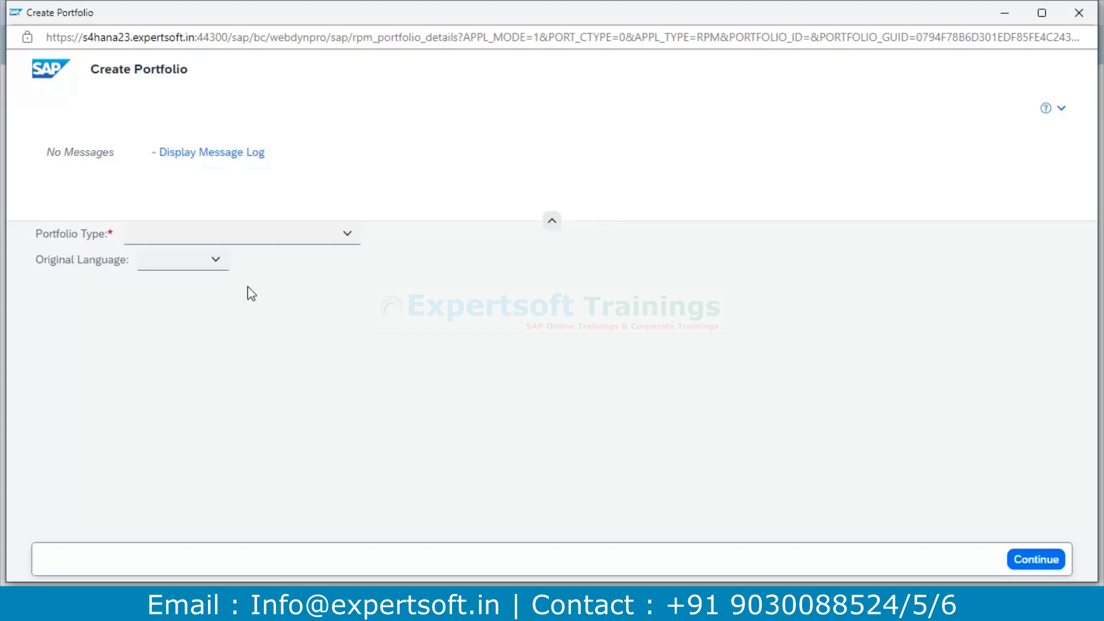
left_click(349, 235)
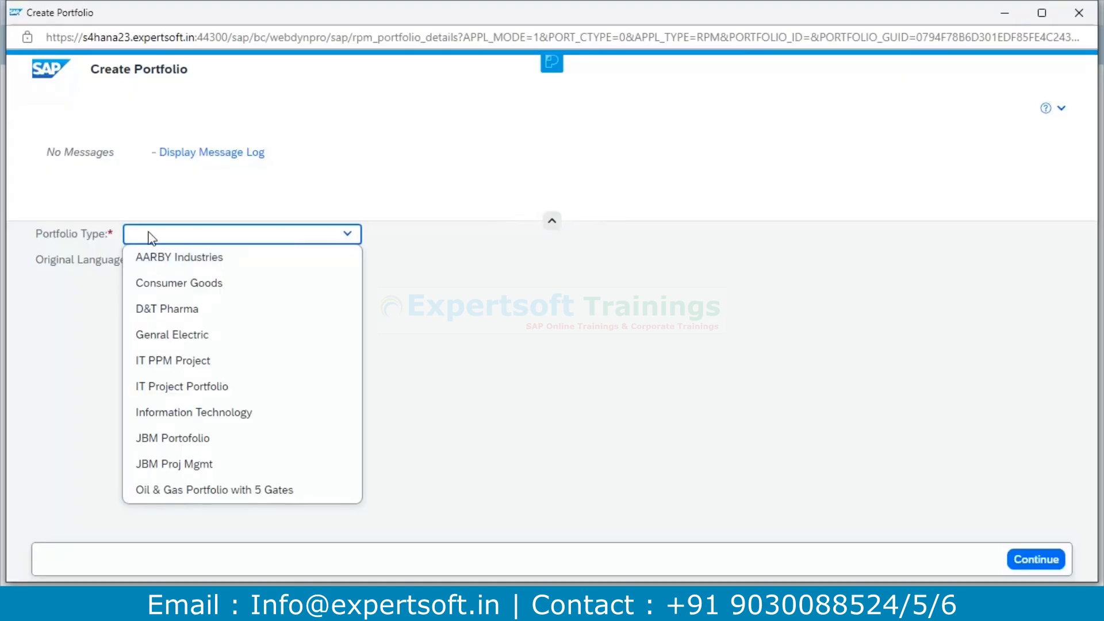
left_click(464, 308)
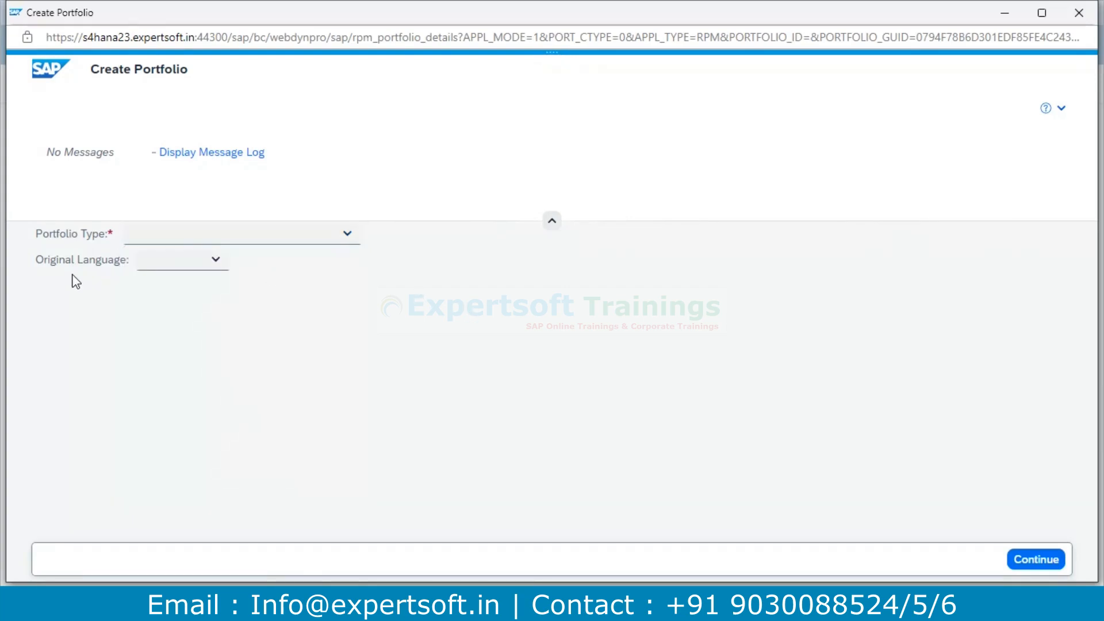
left_click(215, 261)
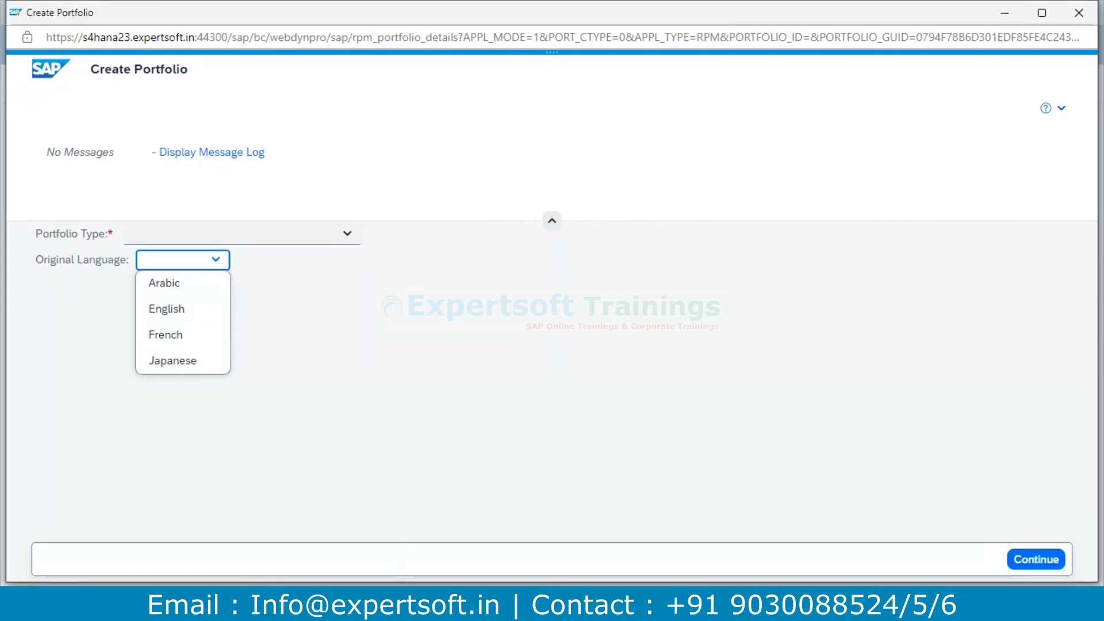
Switch back to the SAP customizing session, leave the override settings and open Specify Text Languages.
left_click(411, 604)
left_click(380, 547)
left_click(26, 46)
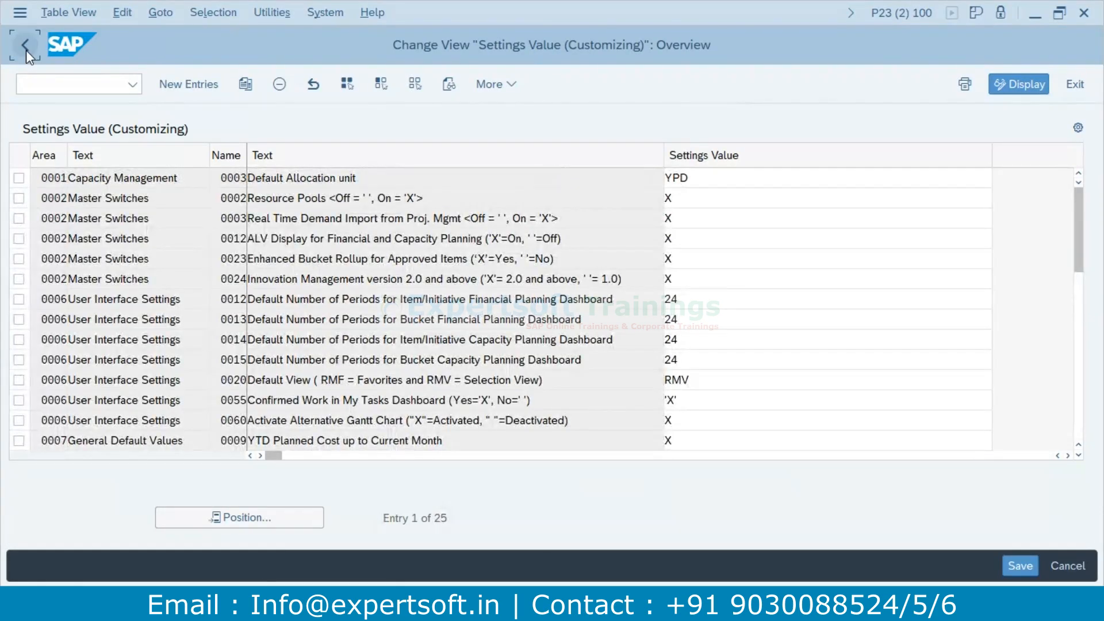
left_click(26, 50)
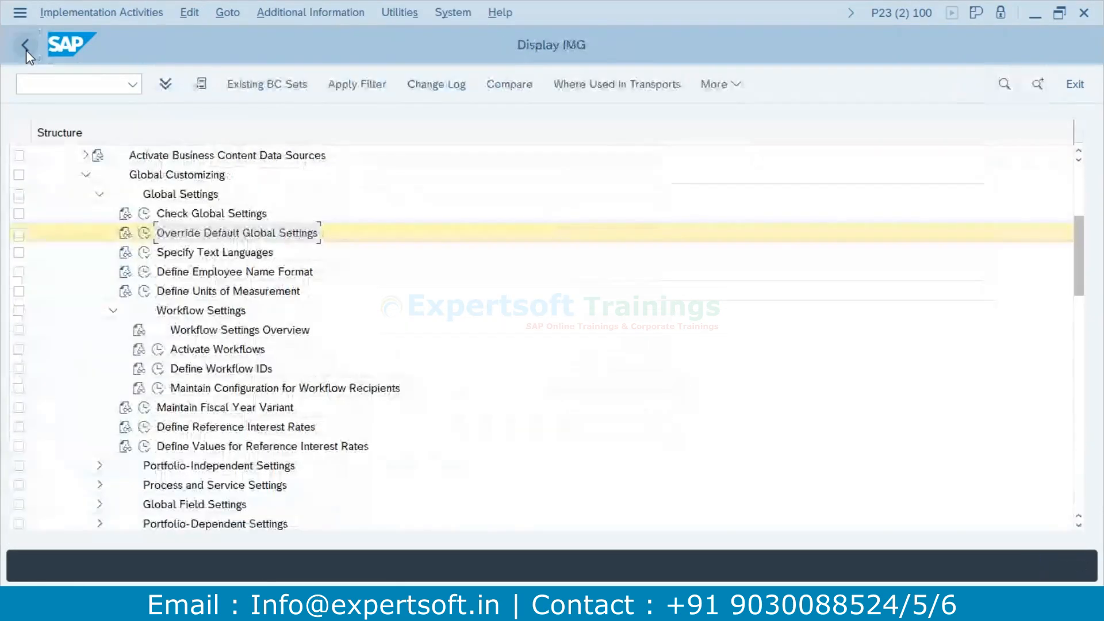
left_click(145, 253)
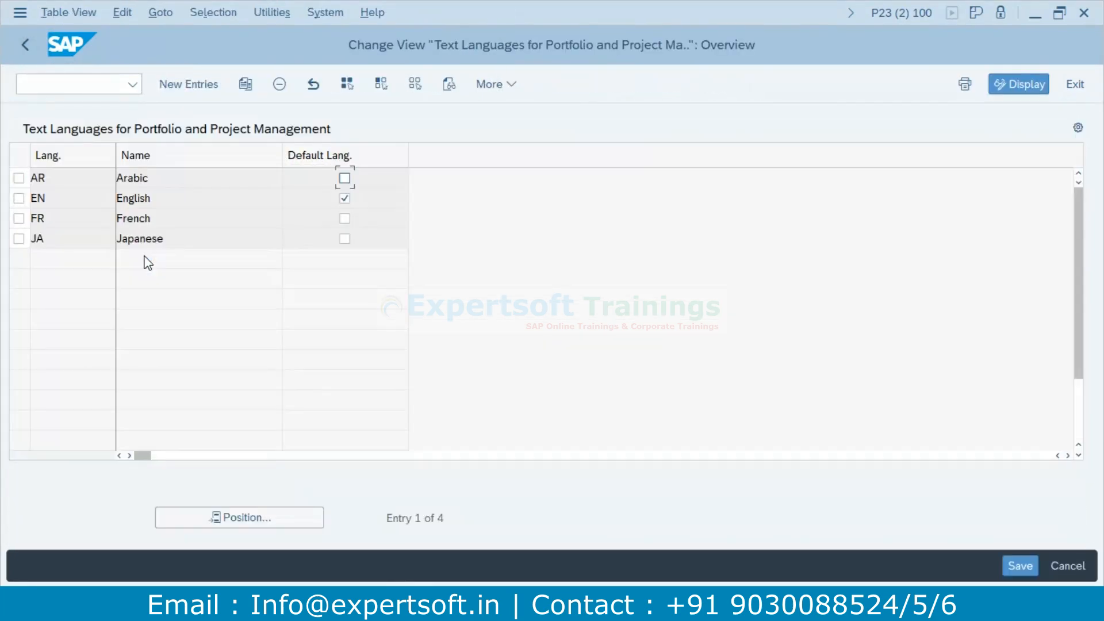
Go through the defined text languages one by one, from Arabic to Japanese.
left_click_drag(163, 178, 110, 177)
key("Down")
key("Down")
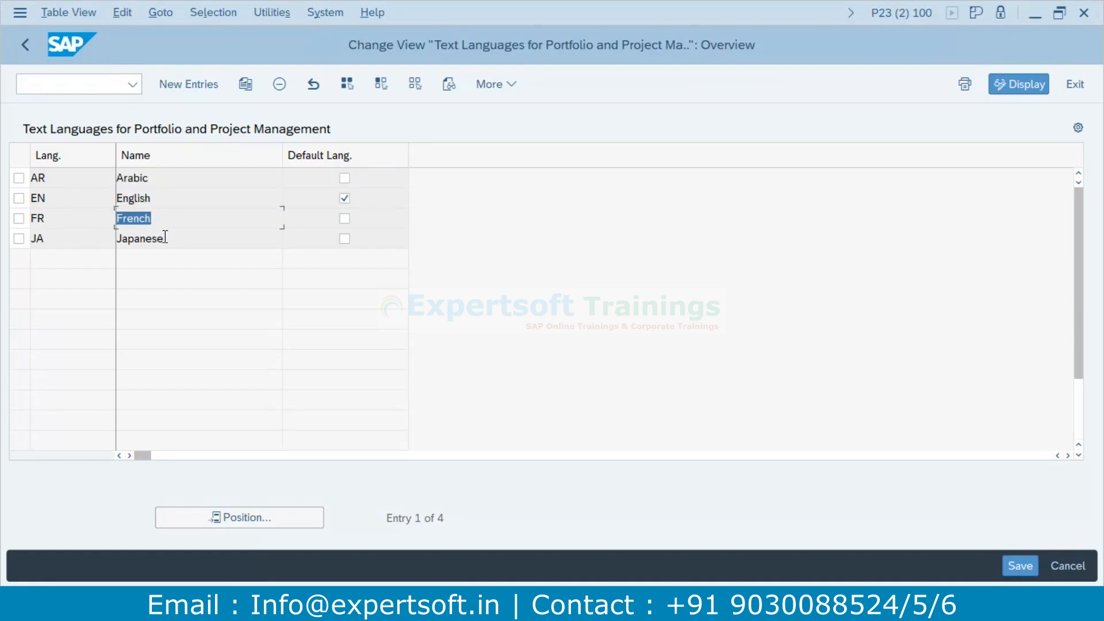
key("Down")
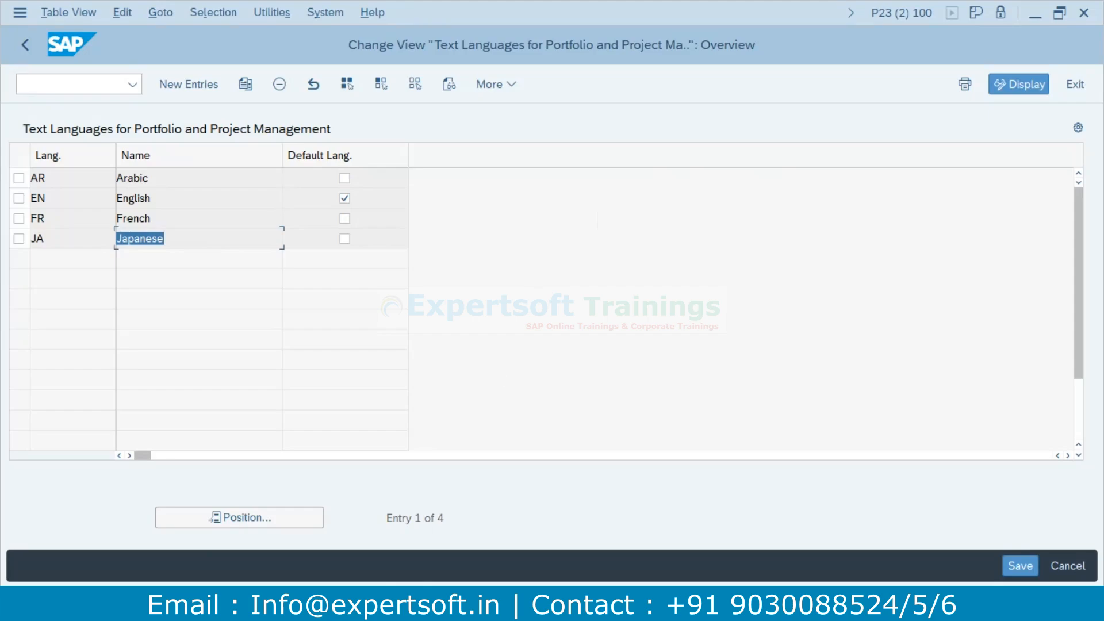
Open Check Global Settings, dismiss the information message and highlight area 0013 Additional Features in the list of settings areas.
left_click(26, 45)
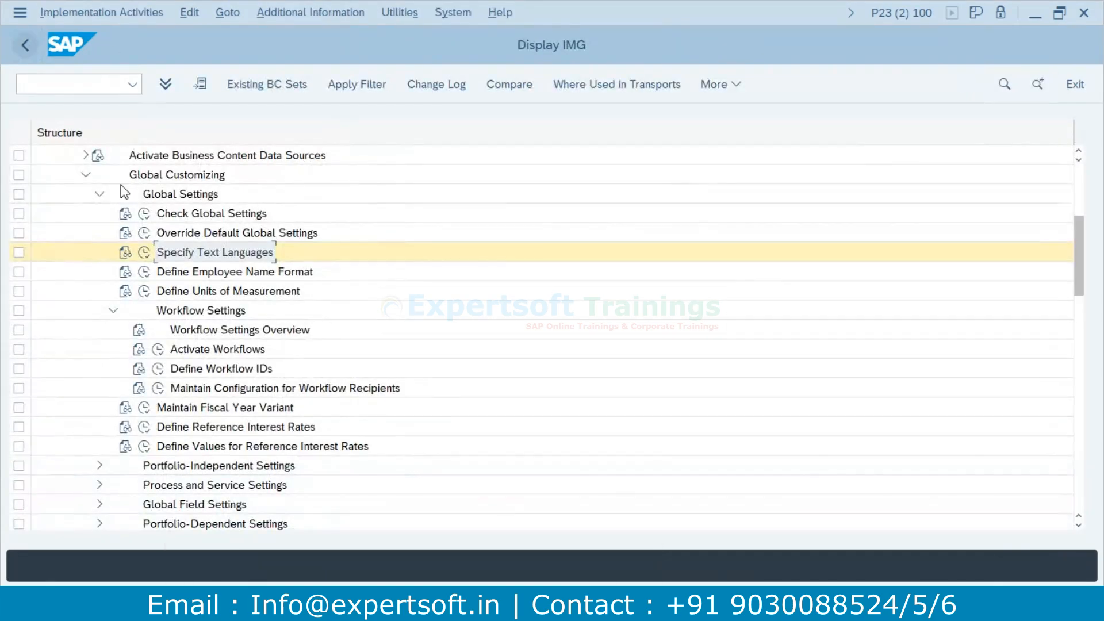
left_click(144, 215)
left_click(570, 571)
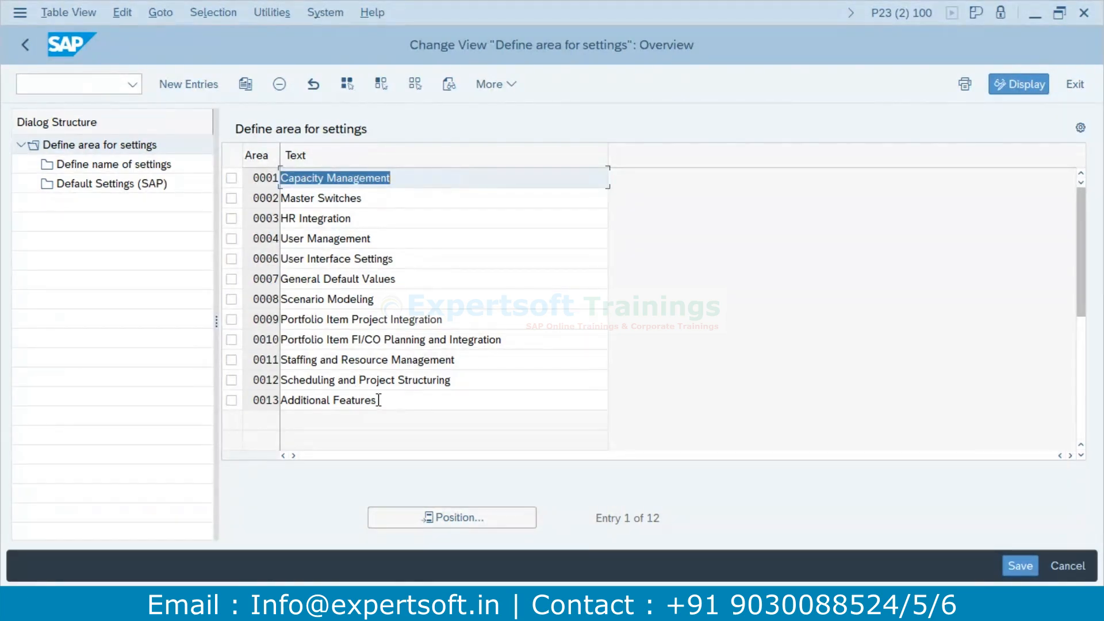
left_click_drag(394, 401, 264, 410)
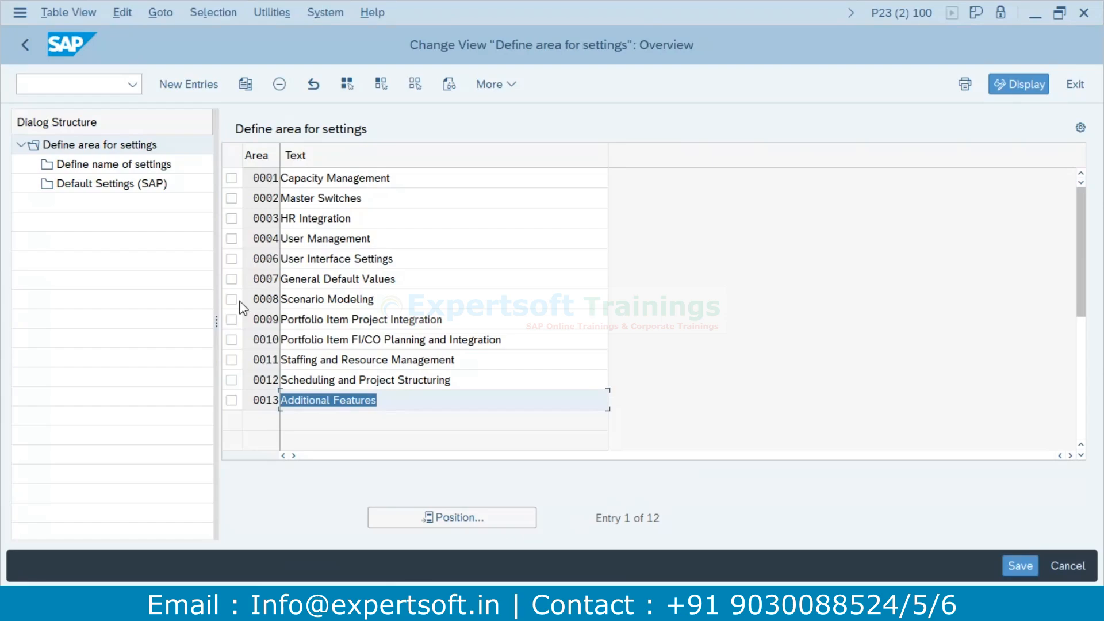
Open the setting names of area 0007 General Default Values, mark setting 0050 Original Language to read its full text, and return to the areas.
left_click(232, 280)
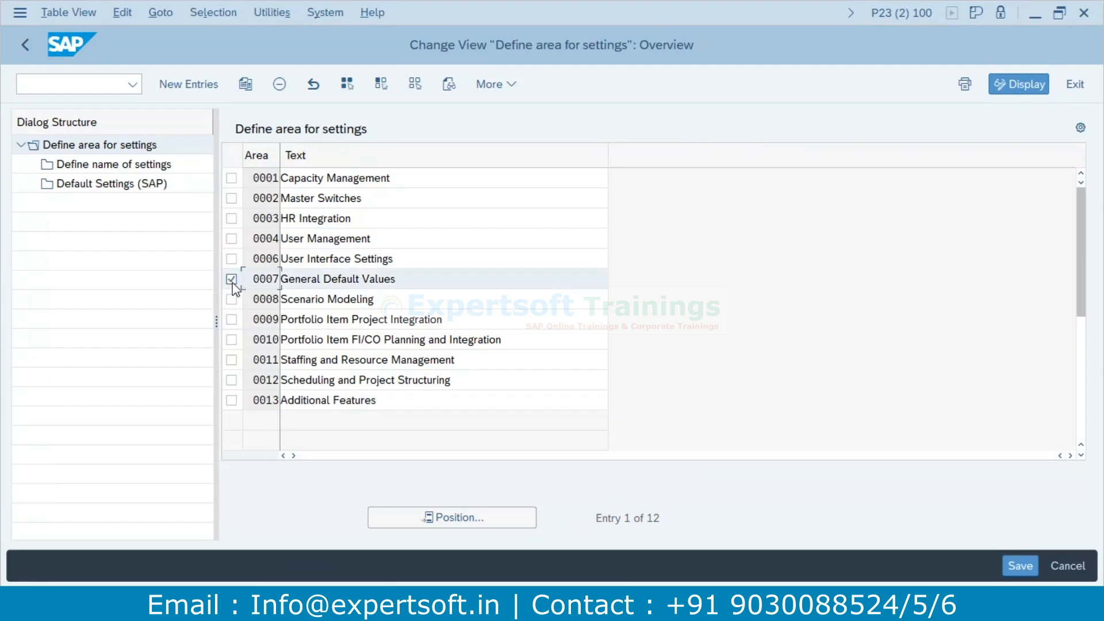
double_click(123, 164)
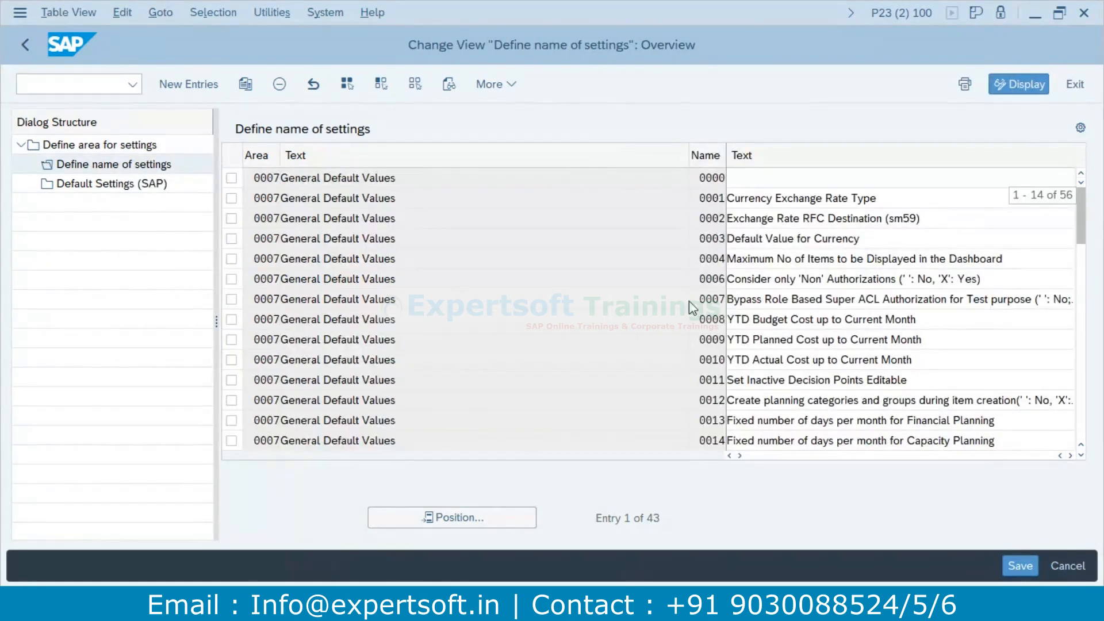
scroll(689, 345, "down", 3)
scroll(690, 347, "down", 5)
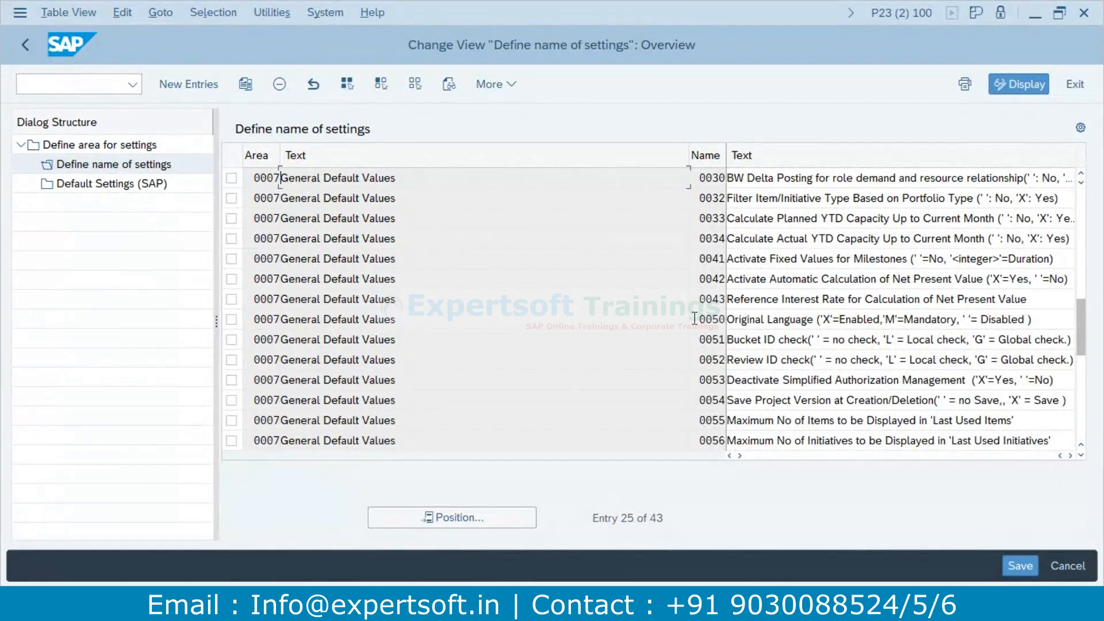
left_click(232, 319)
left_click_drag(690, 154, 419, 160)
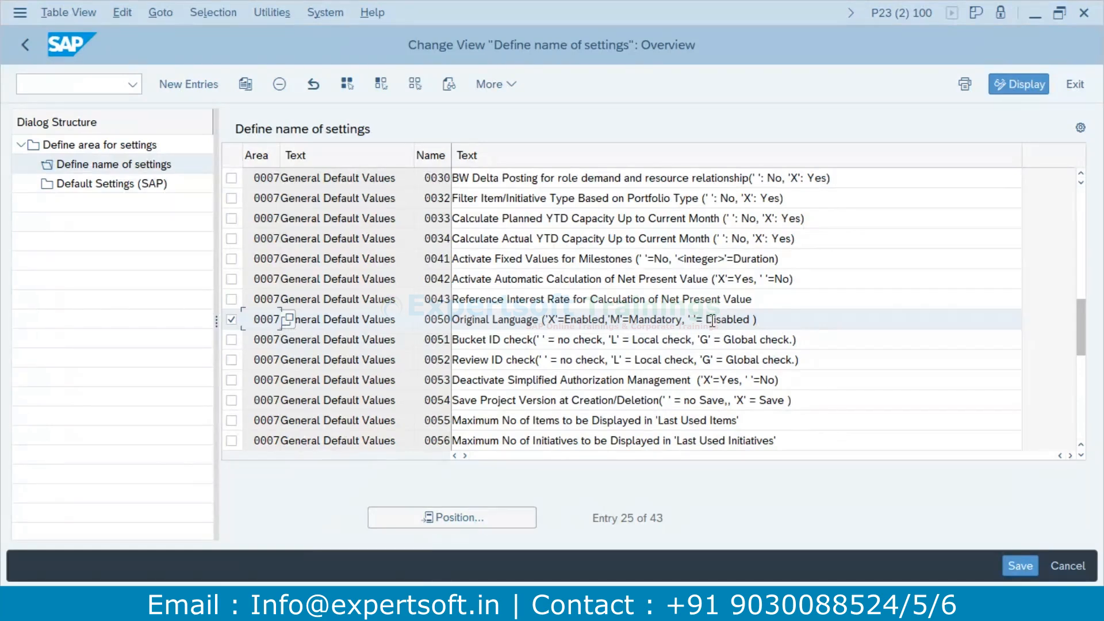
scroll(600, 363, "down", 1)
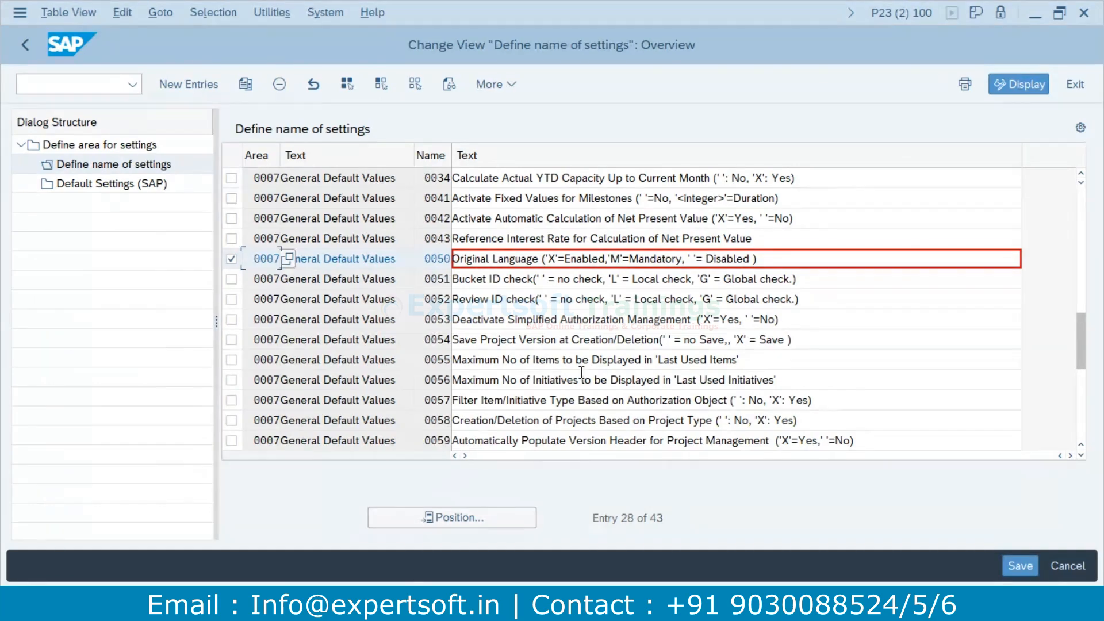
left_click(20, 50)
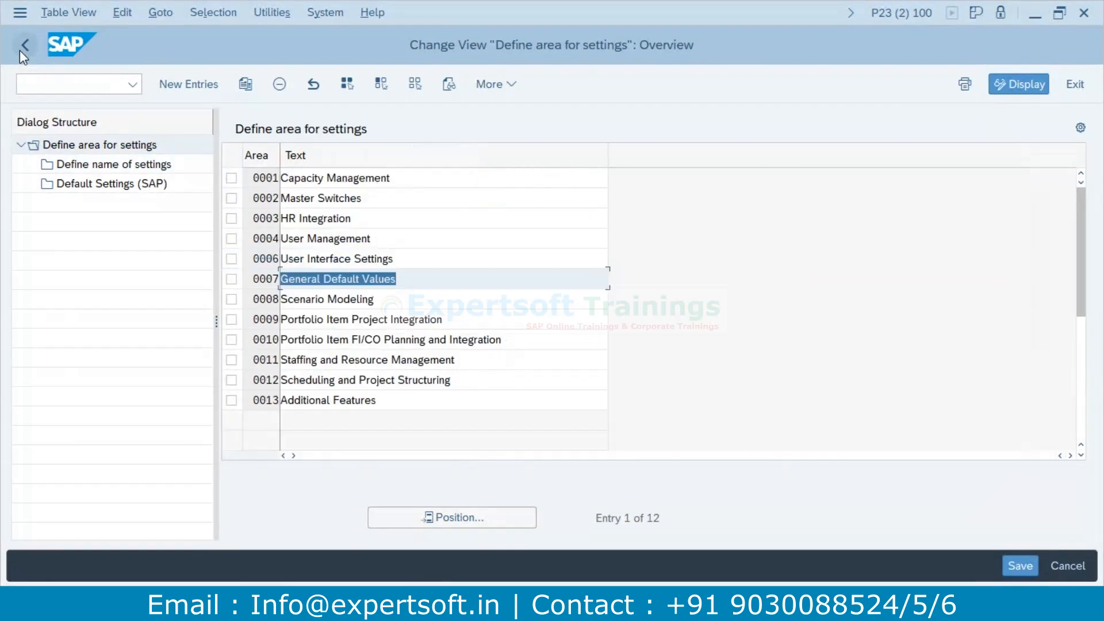
Reopen Check Global Settings and review the setting names of area 0010 Portfolio Item FI/CO Planning and Integration with their full texts readable.
left_click(25, 46)
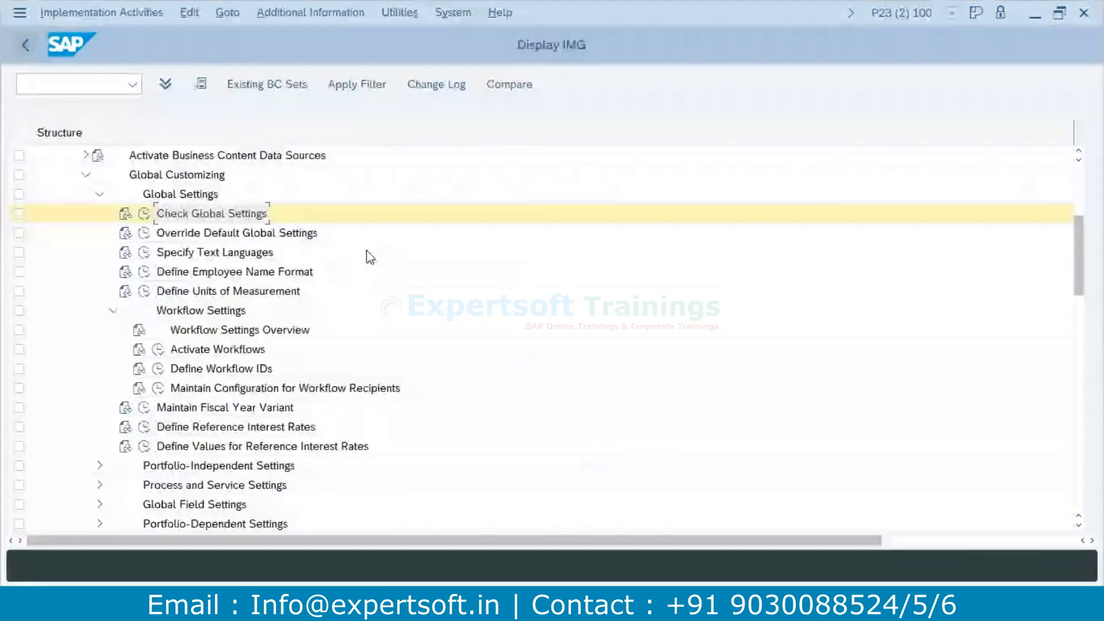
left_click(142, 210)
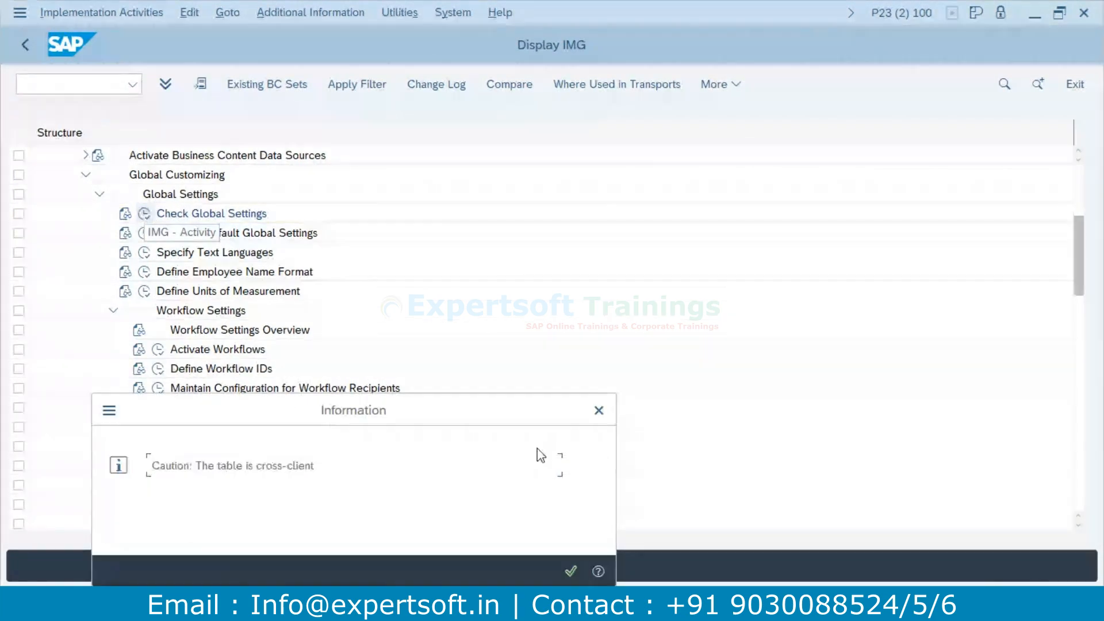
left_click(570, 571)
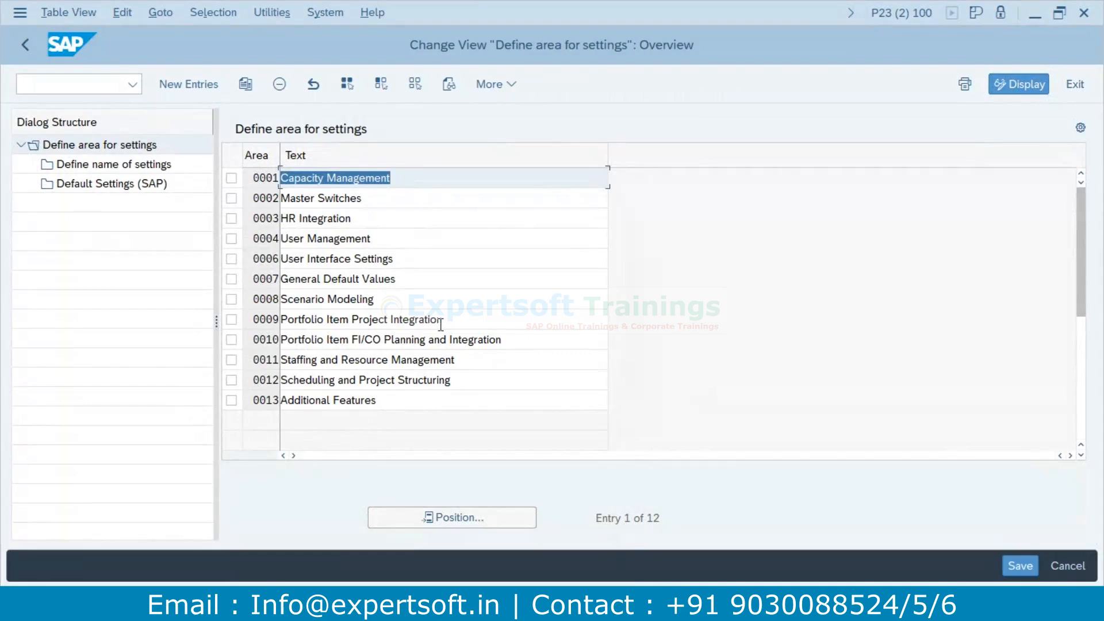
left_click(232, 340)
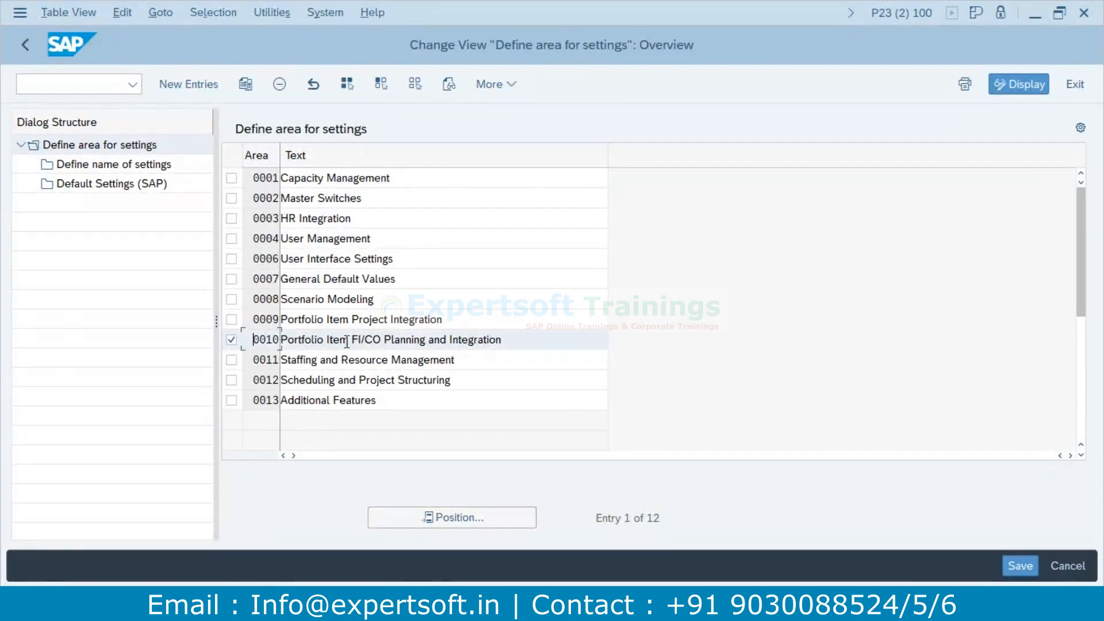
double_click(133, 165)
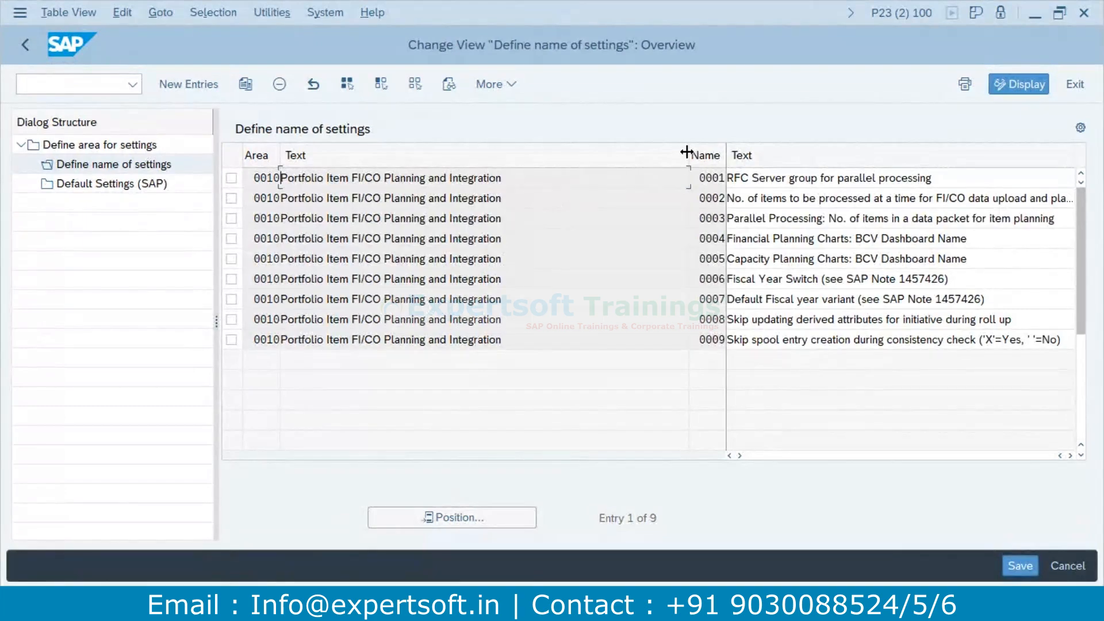
left_click_drag(689, 153, 506, 154)
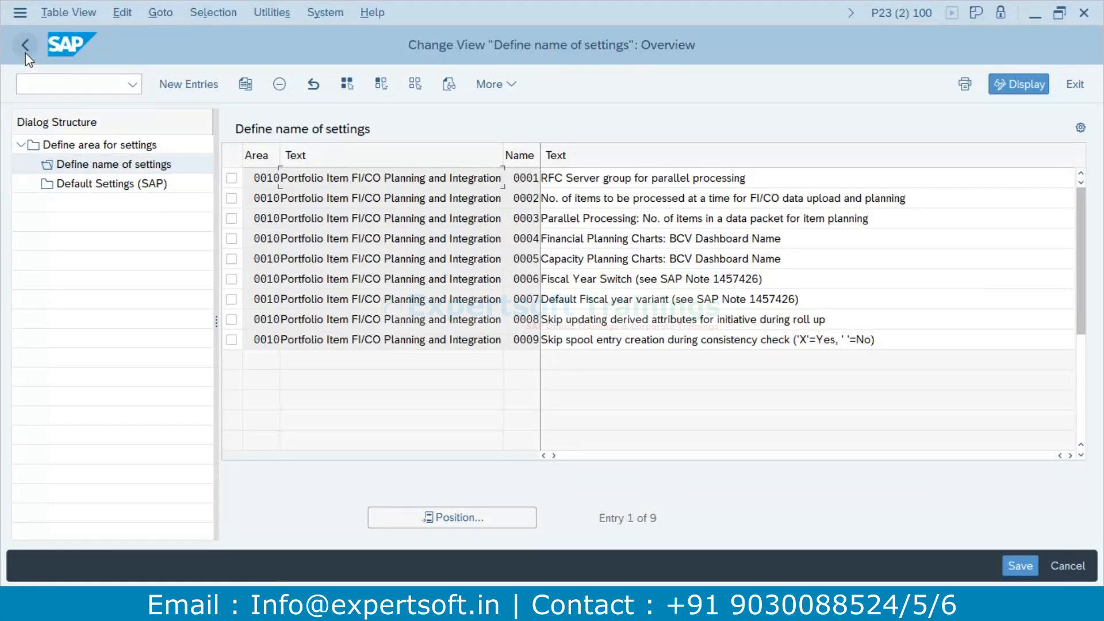
left_click(25, 53)
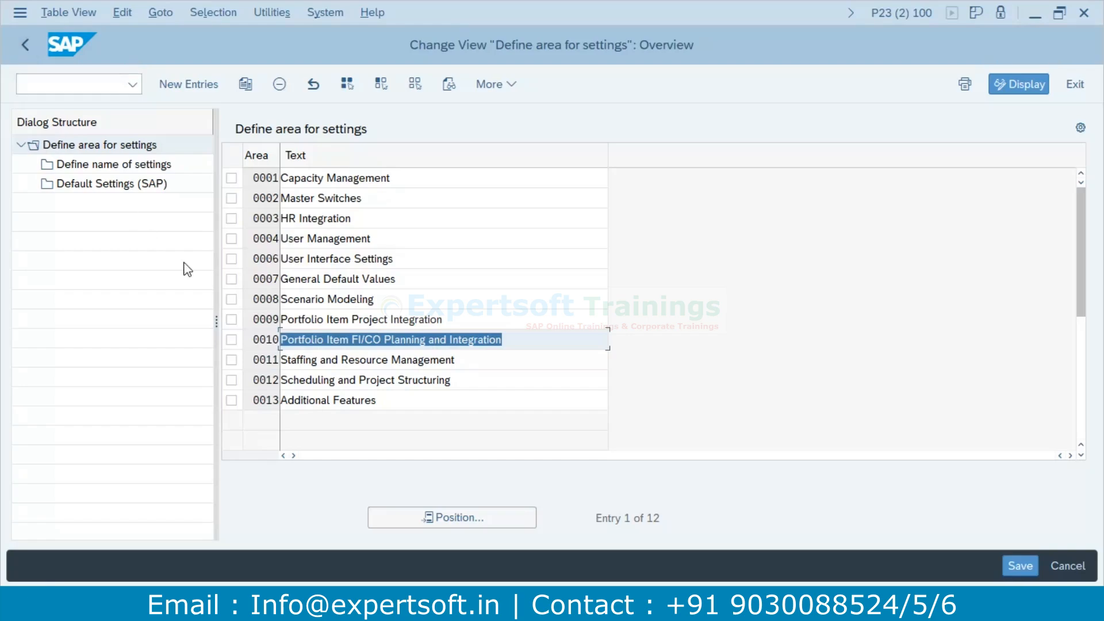
Highlight area code 0010 and the General Default Values text, and briefly select and deselect area 0007.
left_click_drag(253, 341, 280, 341)
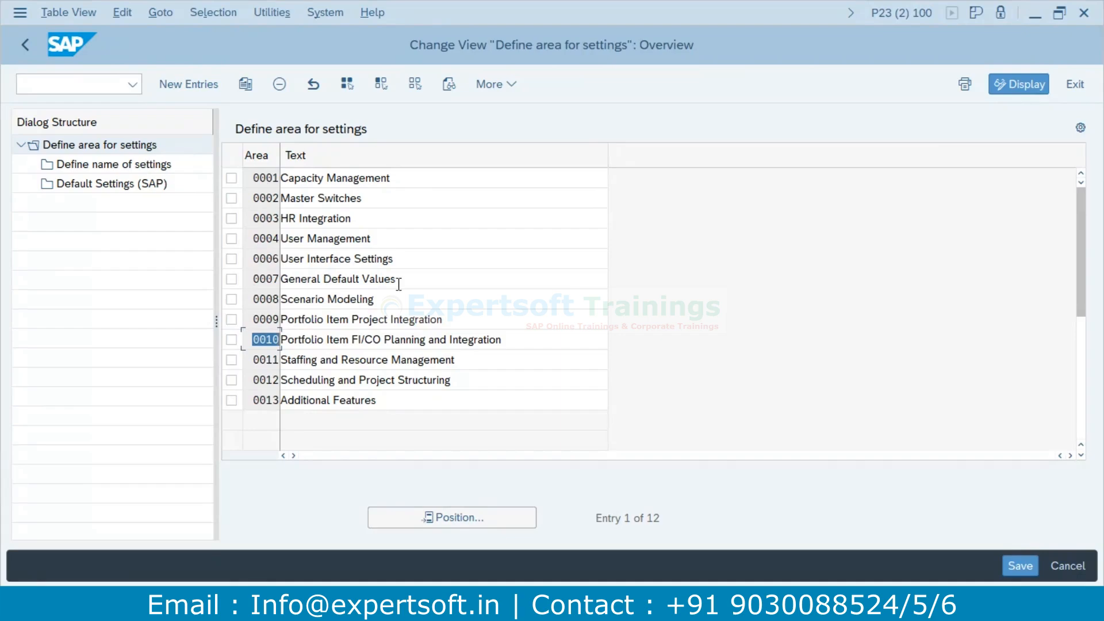
left_click_drag(406, 280, 281, 281)
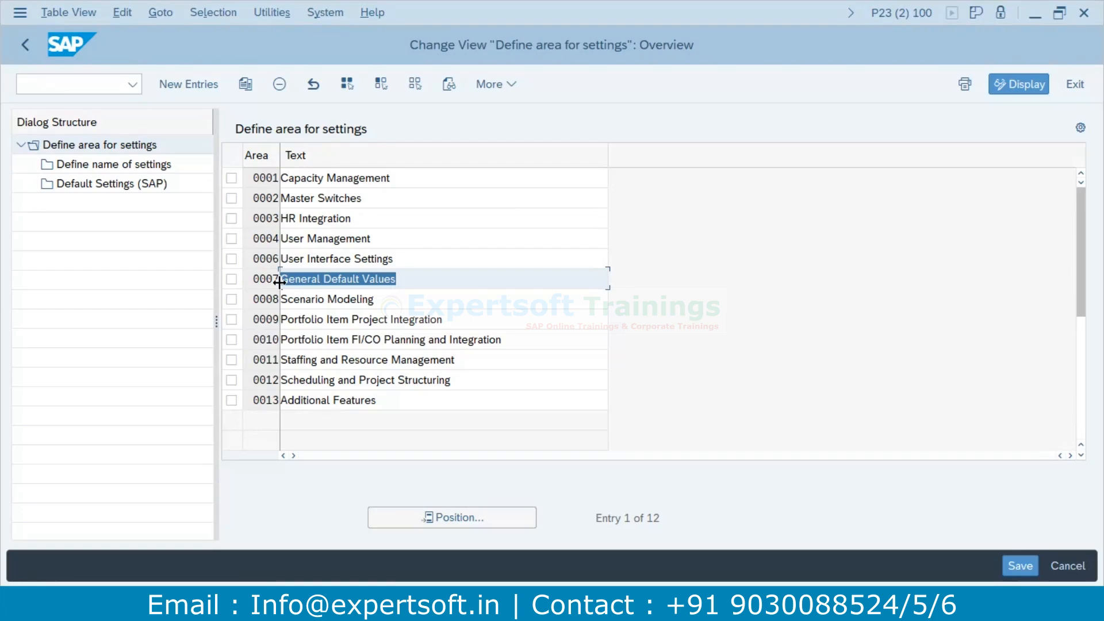
left_click(232, 279)
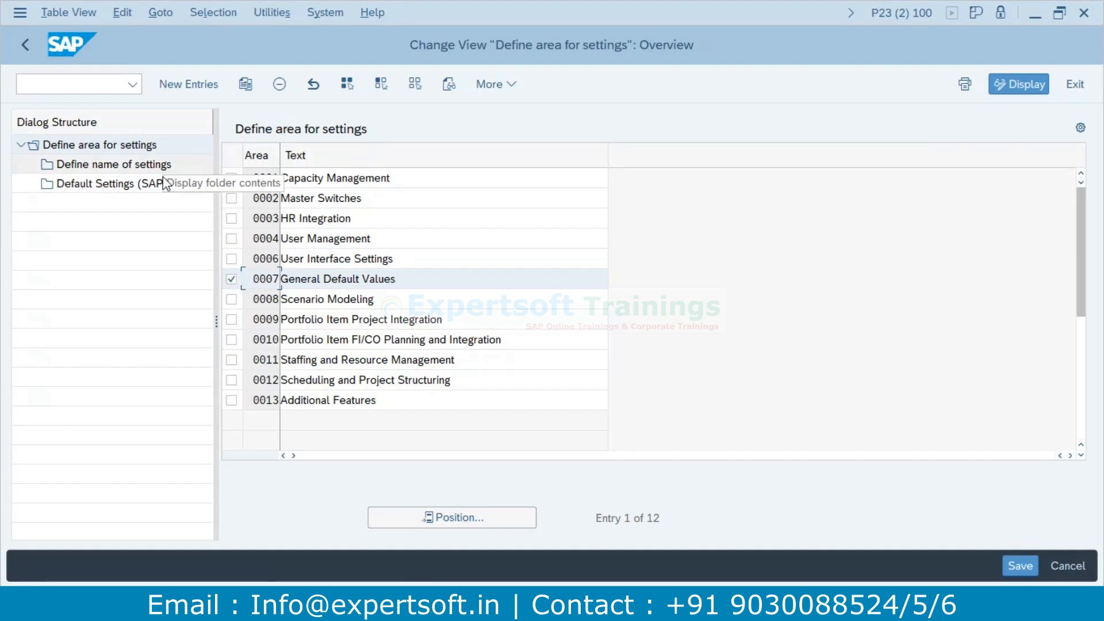
left_click(231, 279)
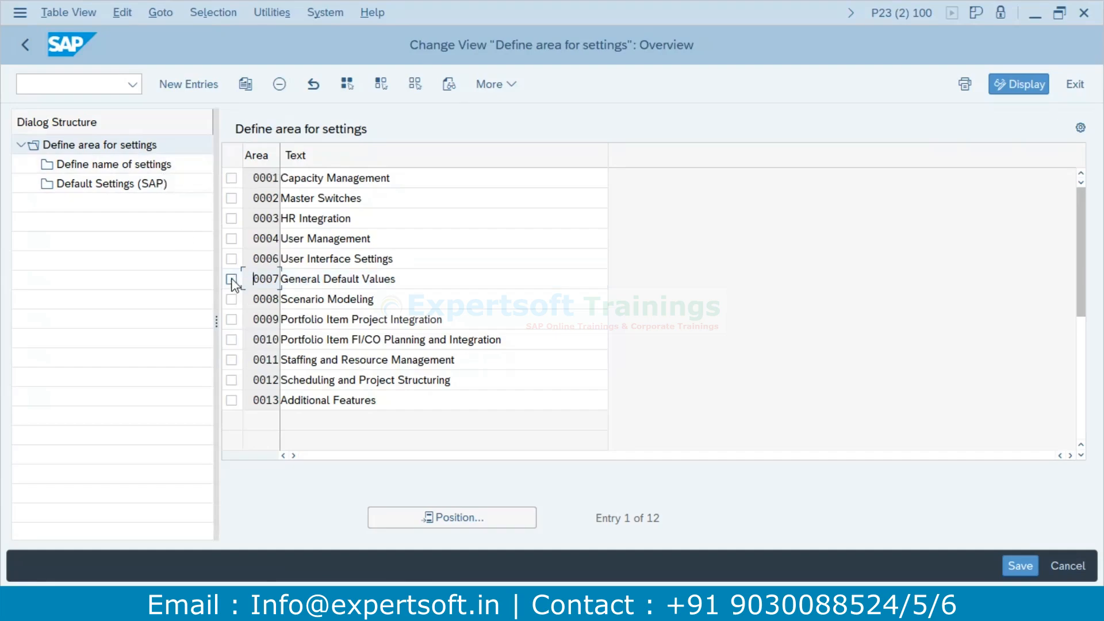
List the setting names for area 0010 again and narrow the area text column so the setting texts show in full.
left_click(231, 339)
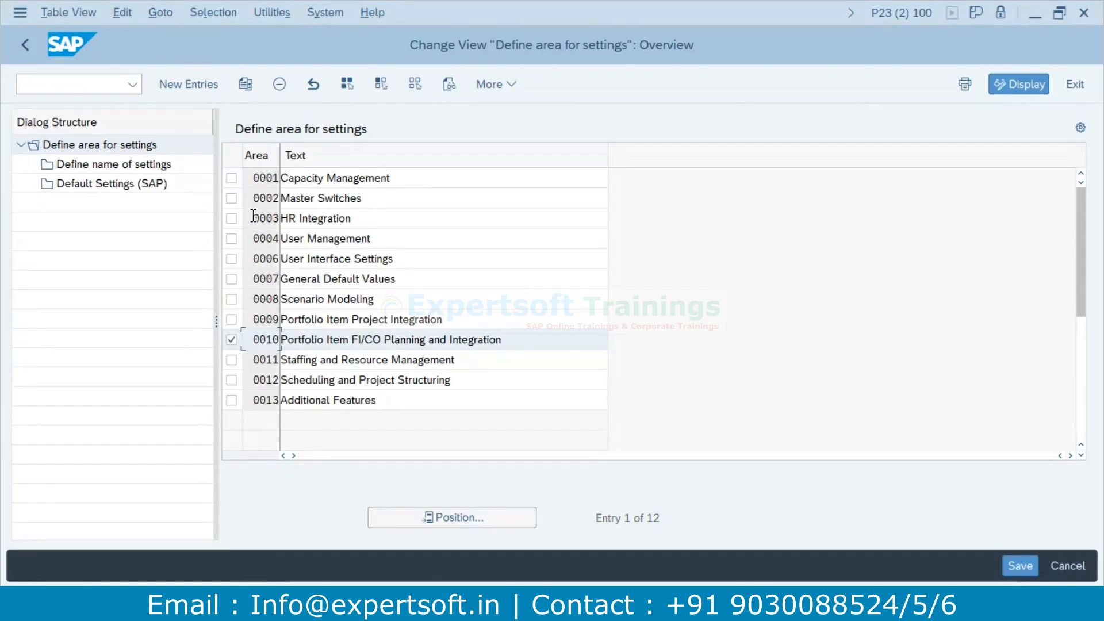
left_click(153, 168)
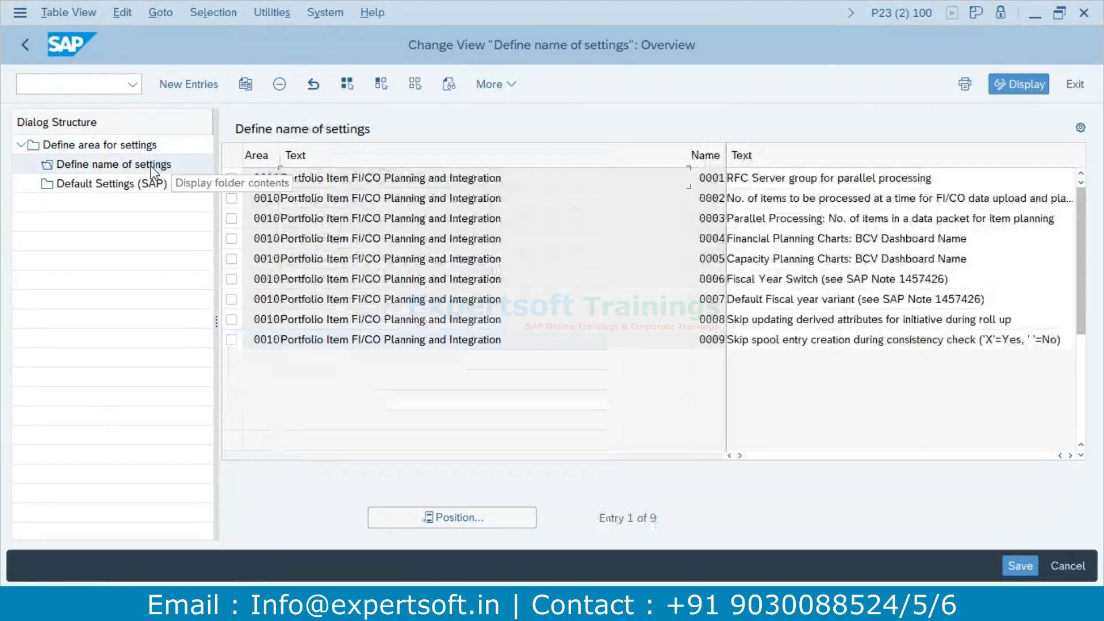
left_click_drag(688, 150, 506, 152)
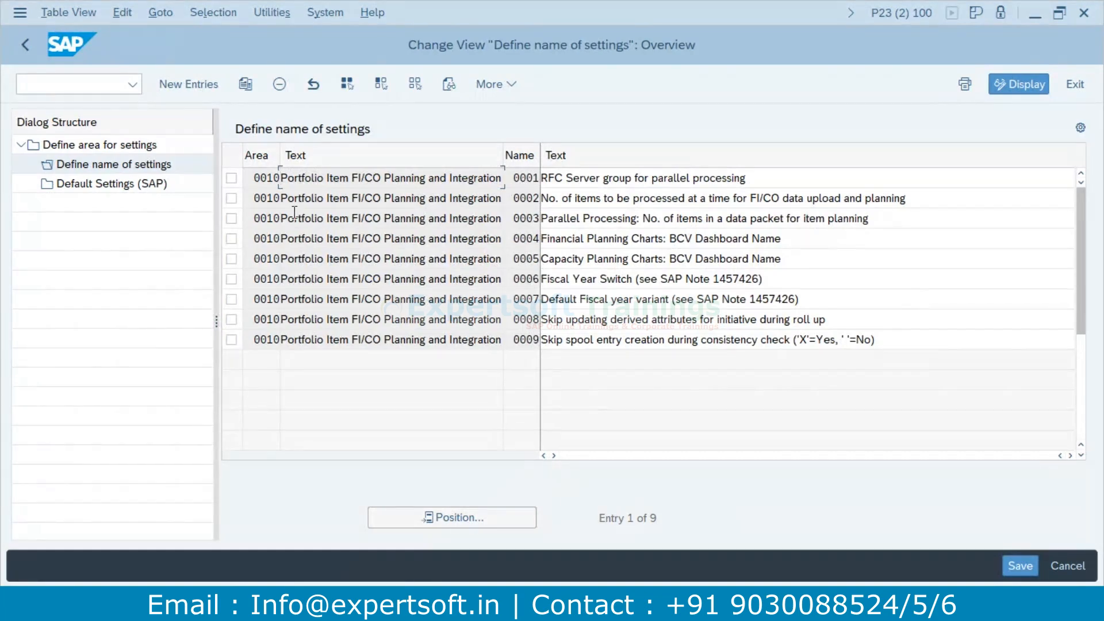
Mark settings 0004 to 0008, from Financial Planning Charts to Skip updating derived attributes, for review and return to the list of areas.
left_click(232, 239)
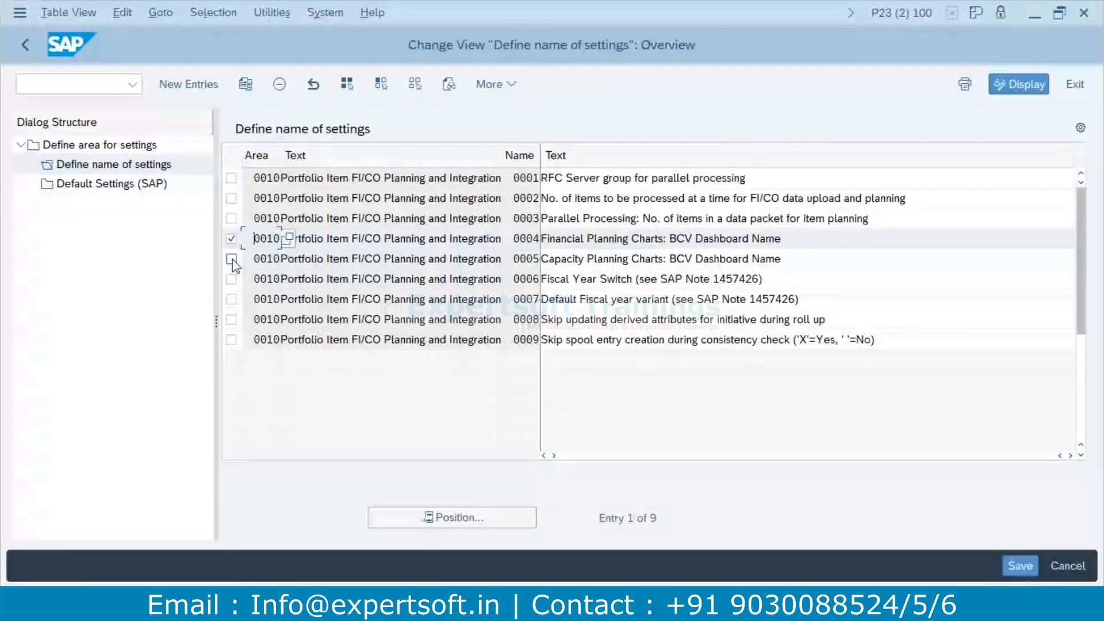
left_click(232, 259)
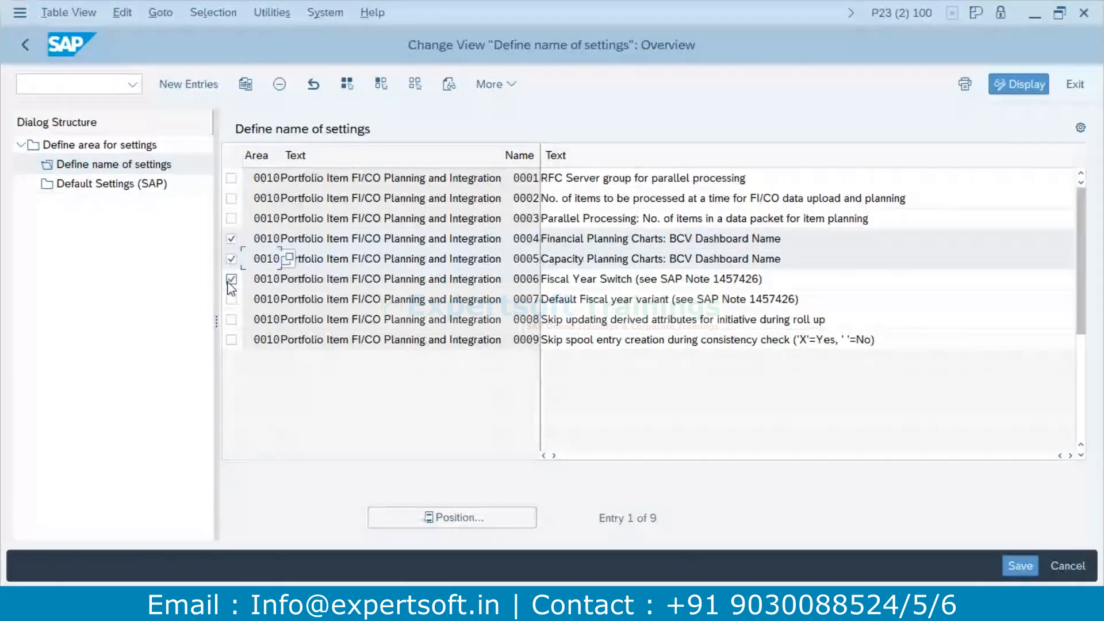
left_click(232, 280)
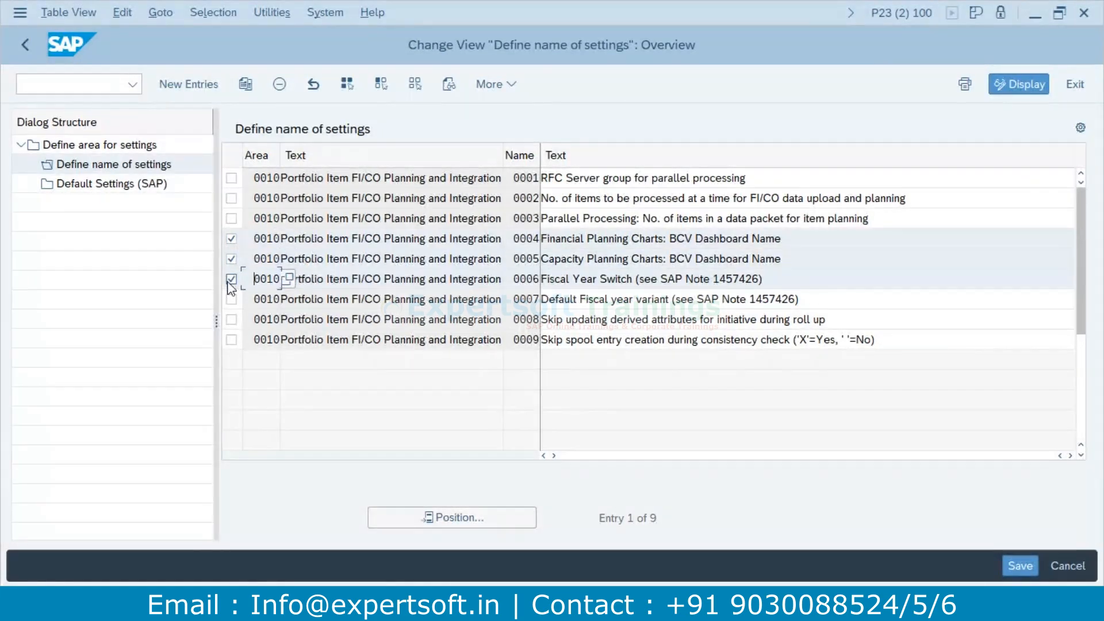
left_click(231, 300)
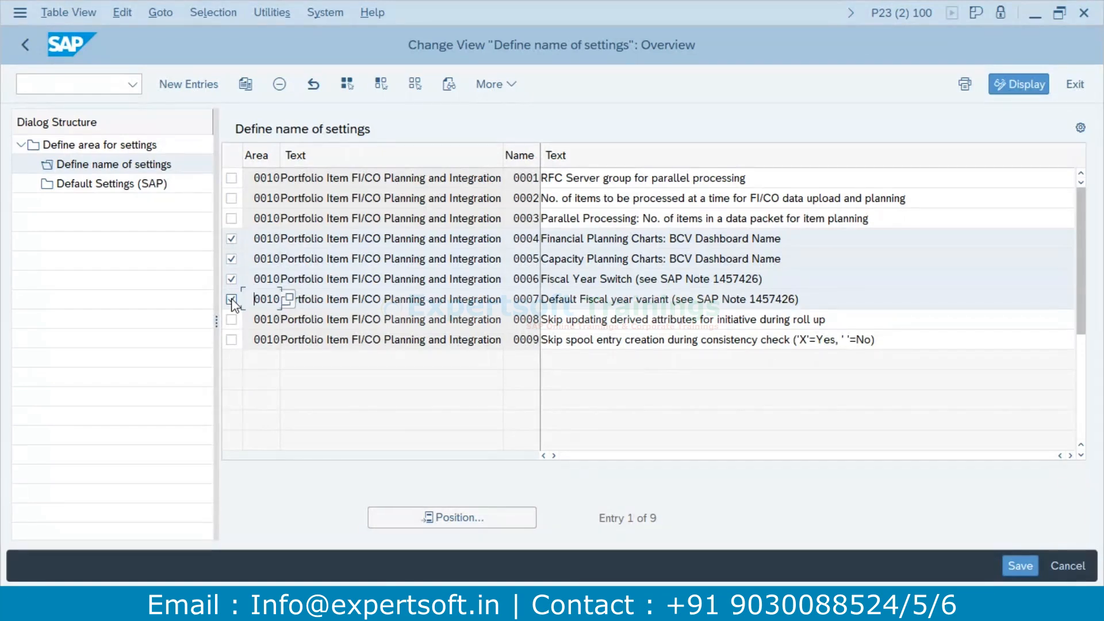
left_click(231, 320)
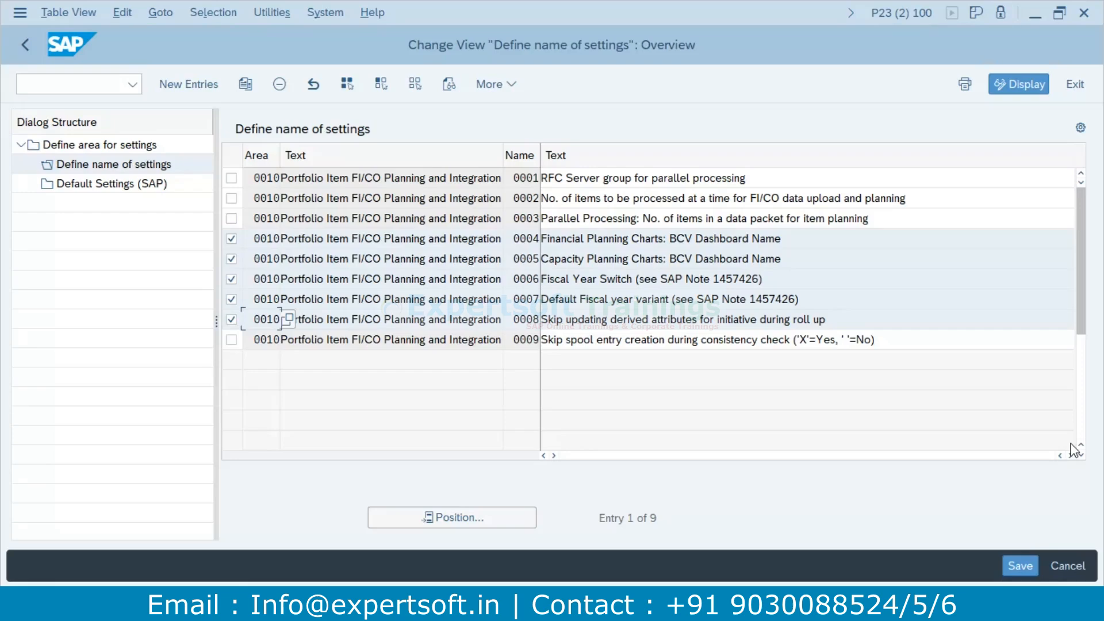
left_click(119, 193)
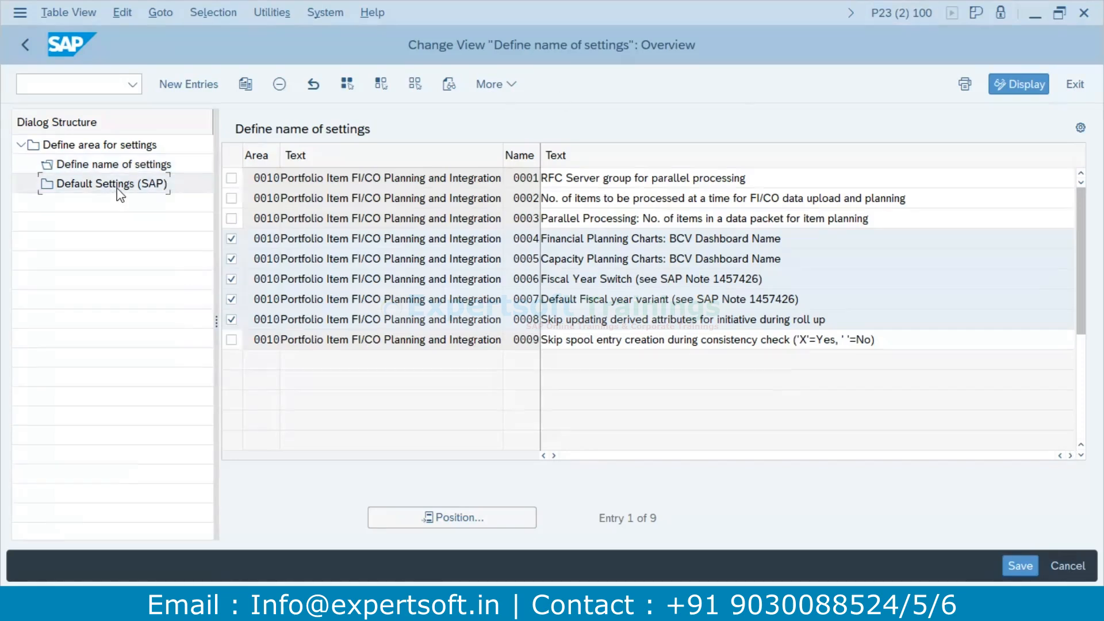
left_click(27, 40)
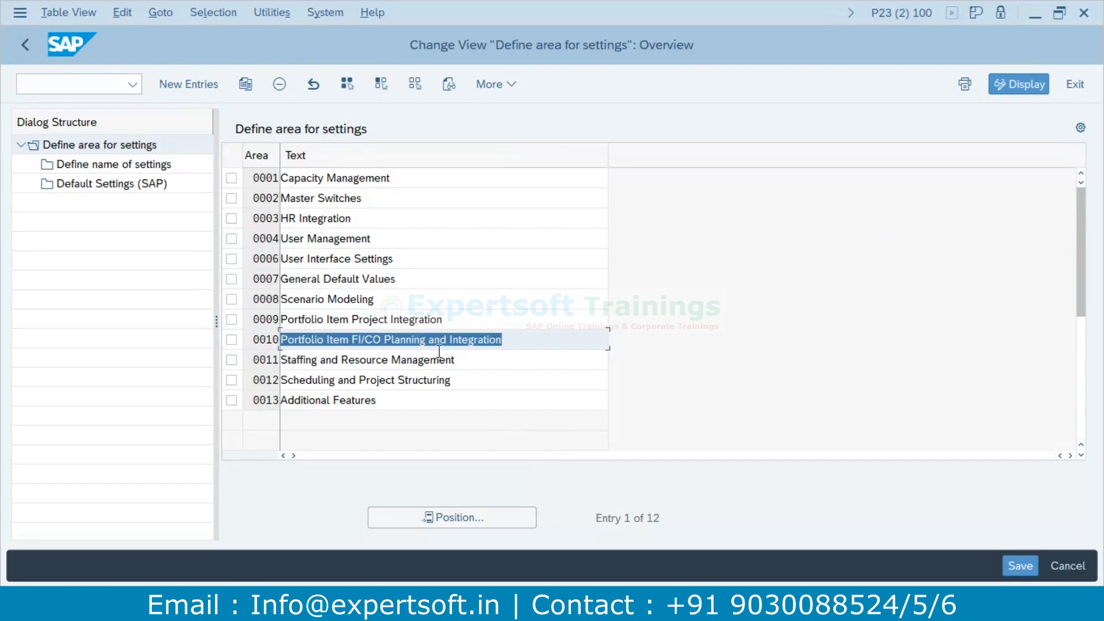
Highlight the areas Portfolio Item FI/CO Planning and Integration and Scenario Modeling, then leave Check Global Settings.
left_click(518, 340)
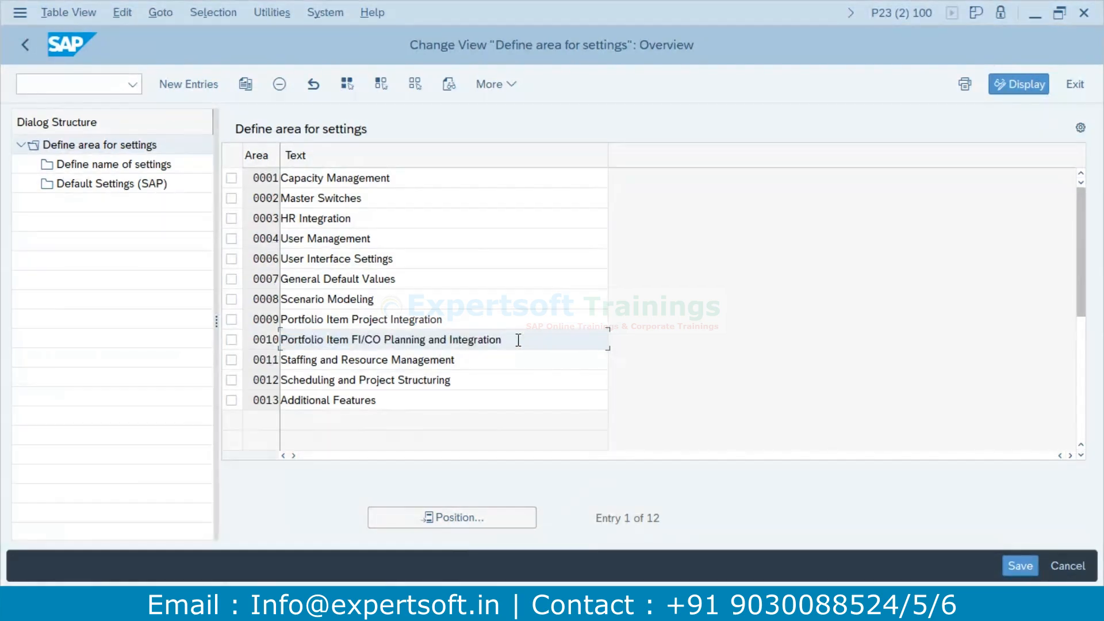
left_click_drag(518, 340, 269, 343)
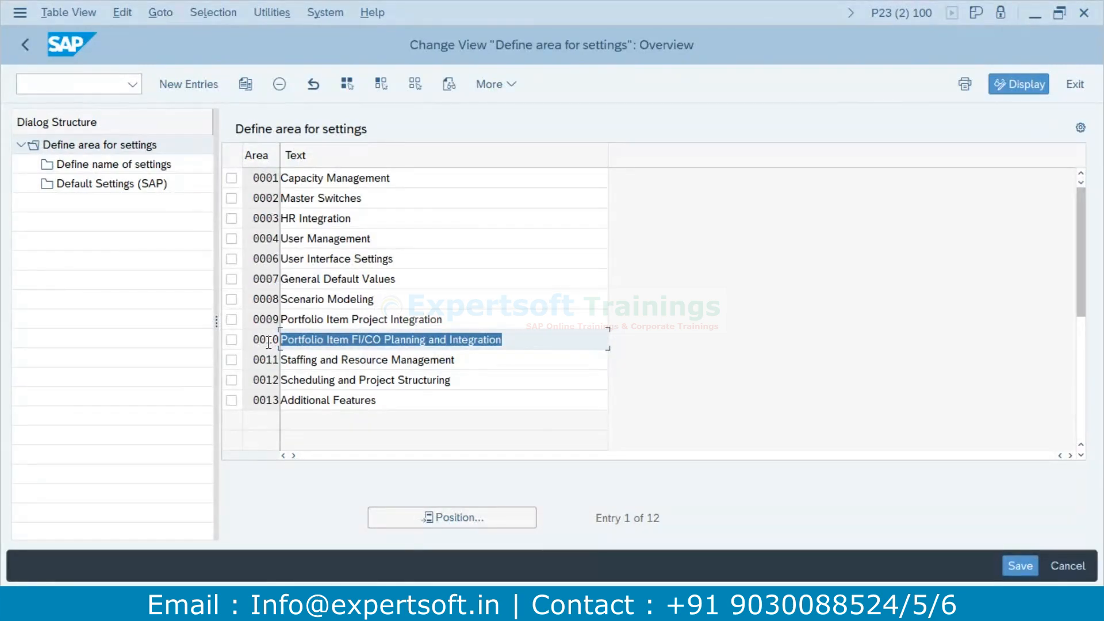
left_click(401, 299)
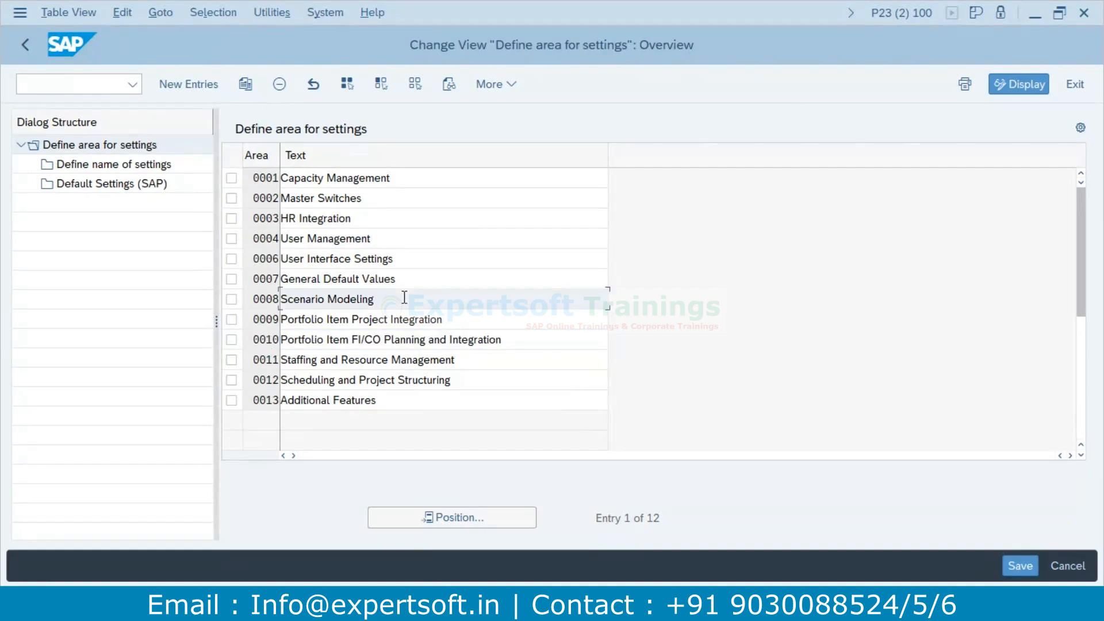
left_click_drag(397, 299, 257, 288)
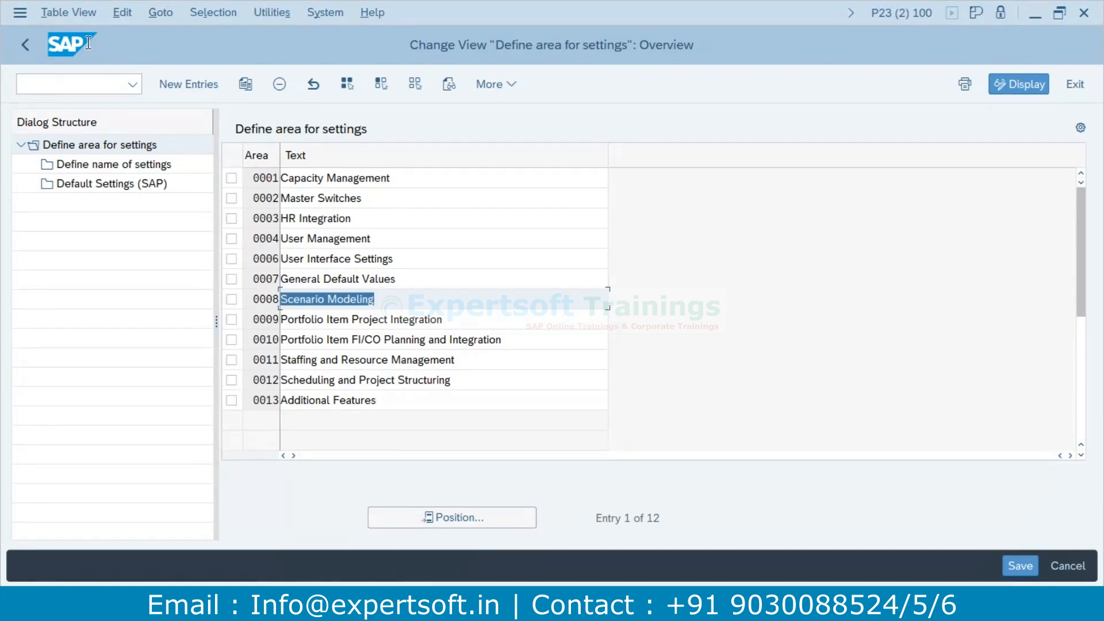
left_click(26, 44)
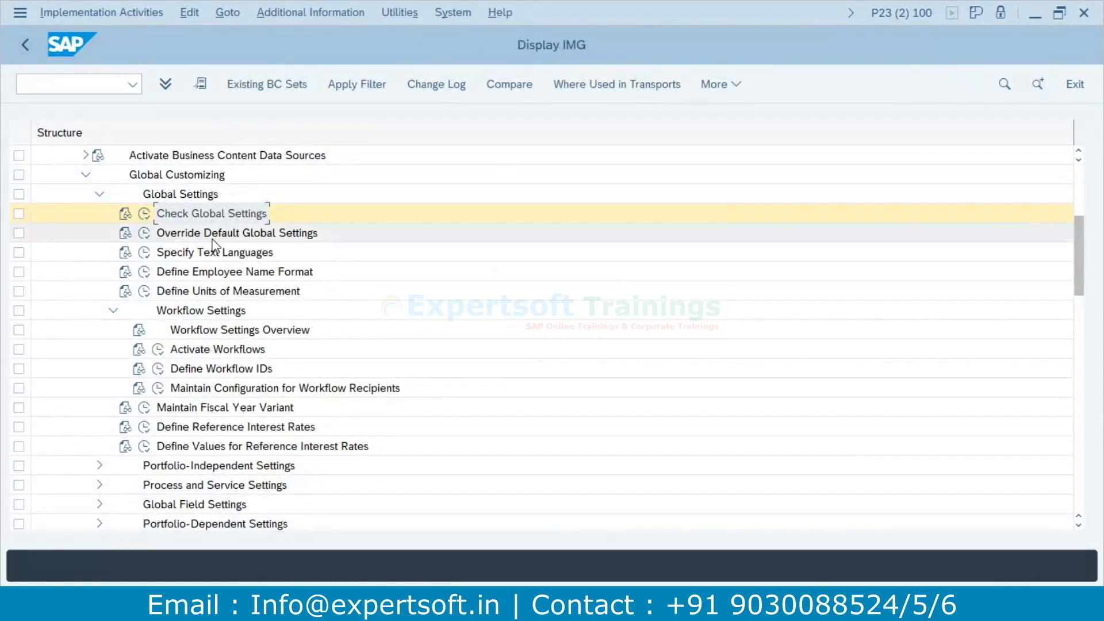
Open Override Default Global Settings and examine the entries for General Default Values and Portfolio Item FI/CO Planning and Integration.
left_click(143, 233)
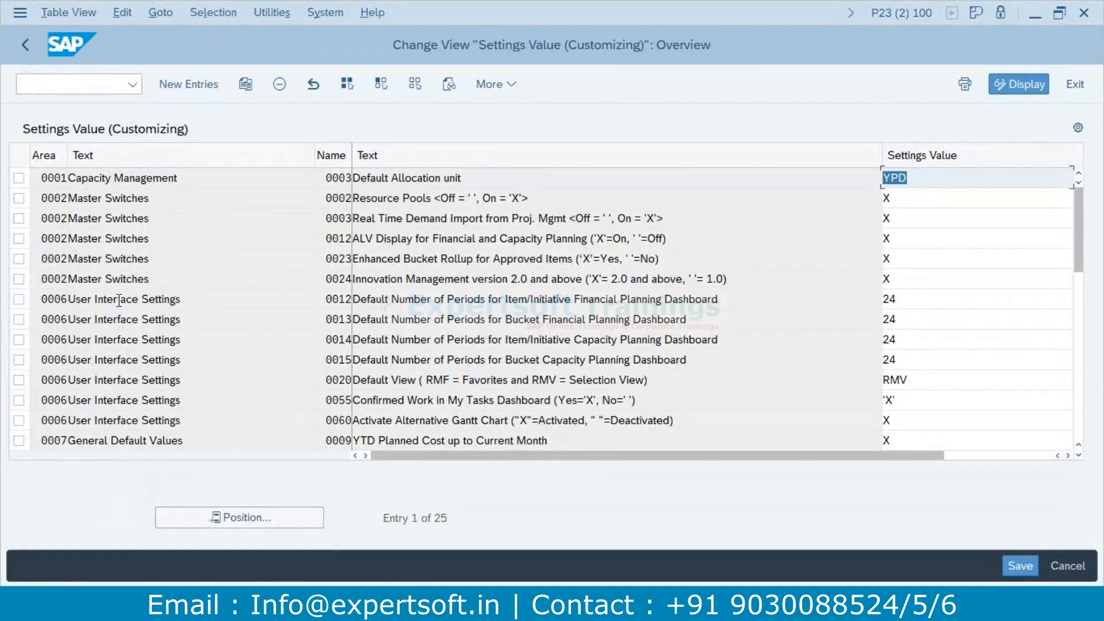
scroll(208, 324, "down", 2)
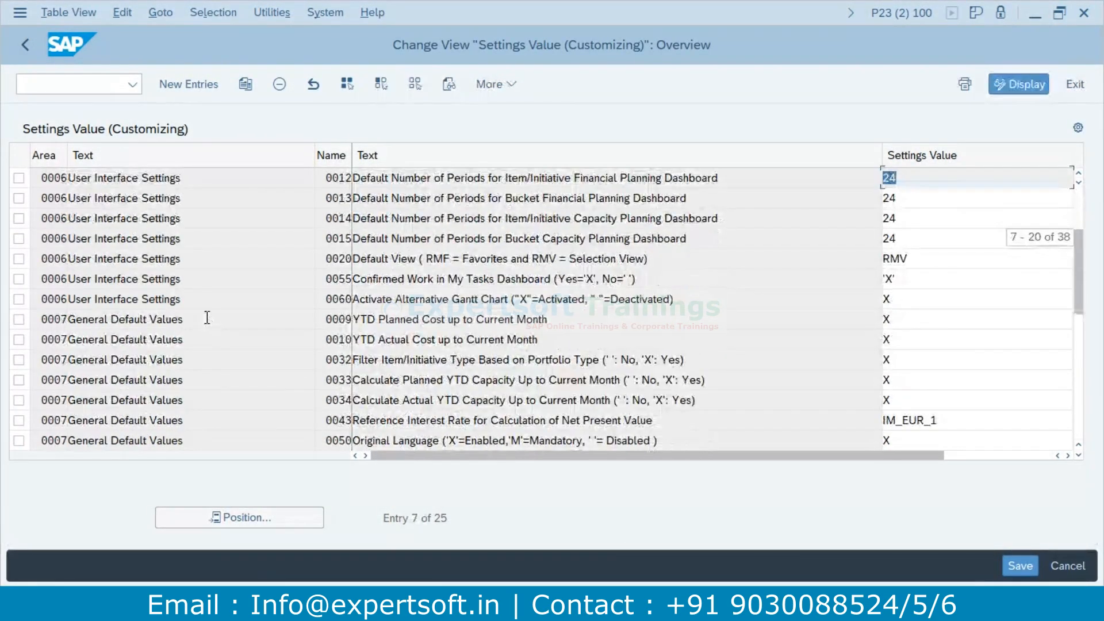
scroll(208, 318, "down", 1)
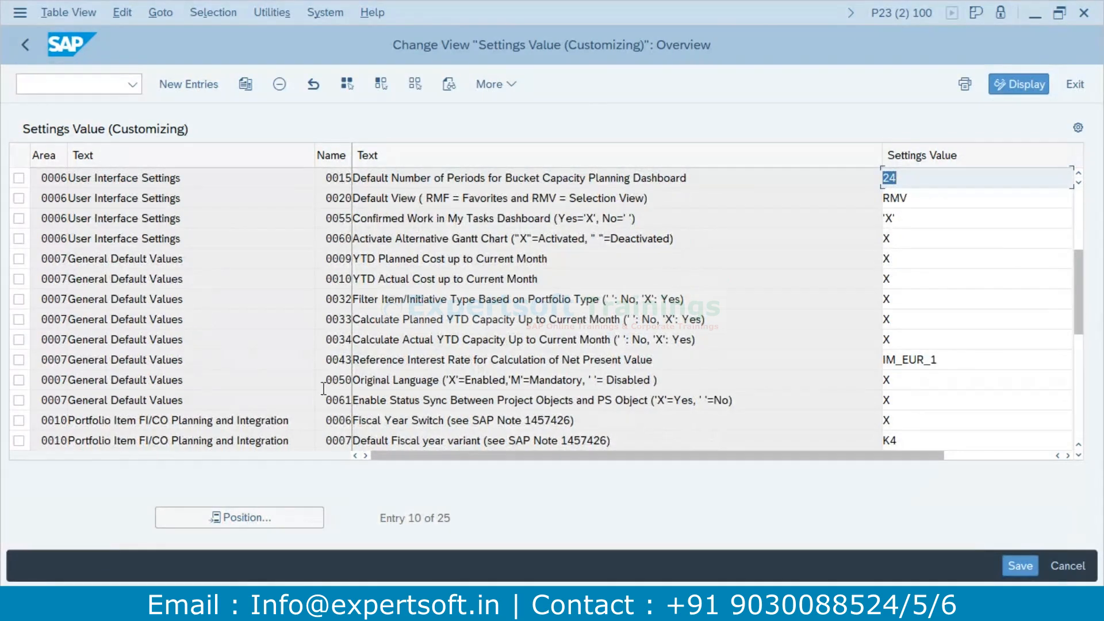
Review the Original Language override under General Default Values and the Master Switches and User Interface Settings entries, then leave the overrides.
left_click_drag(201, 377, 40, 382)
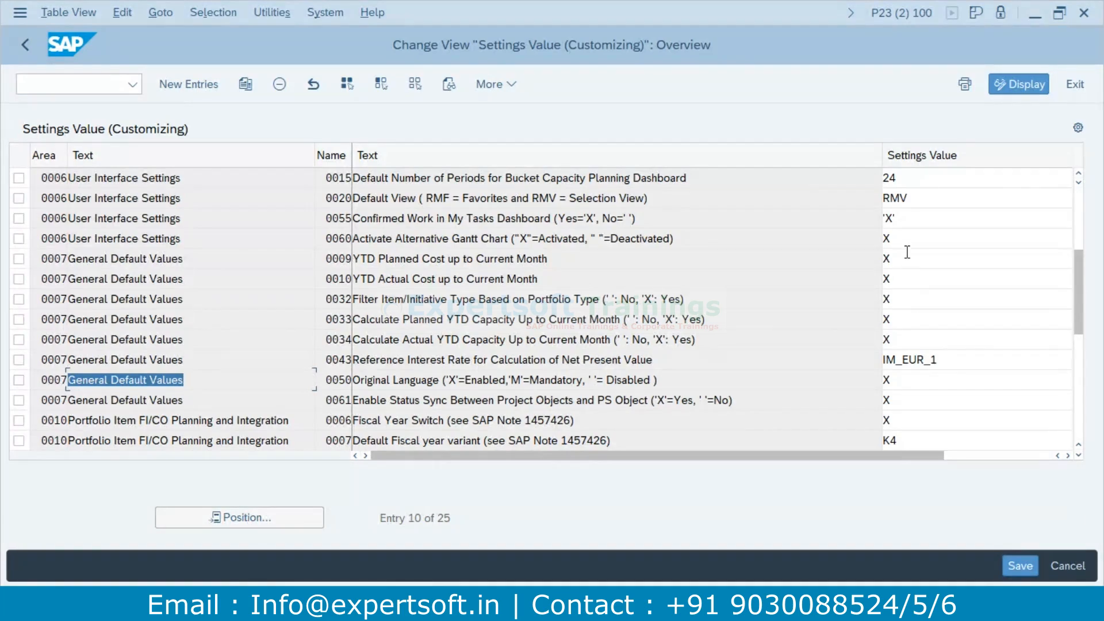
scroll(938, 244, "up", 2)
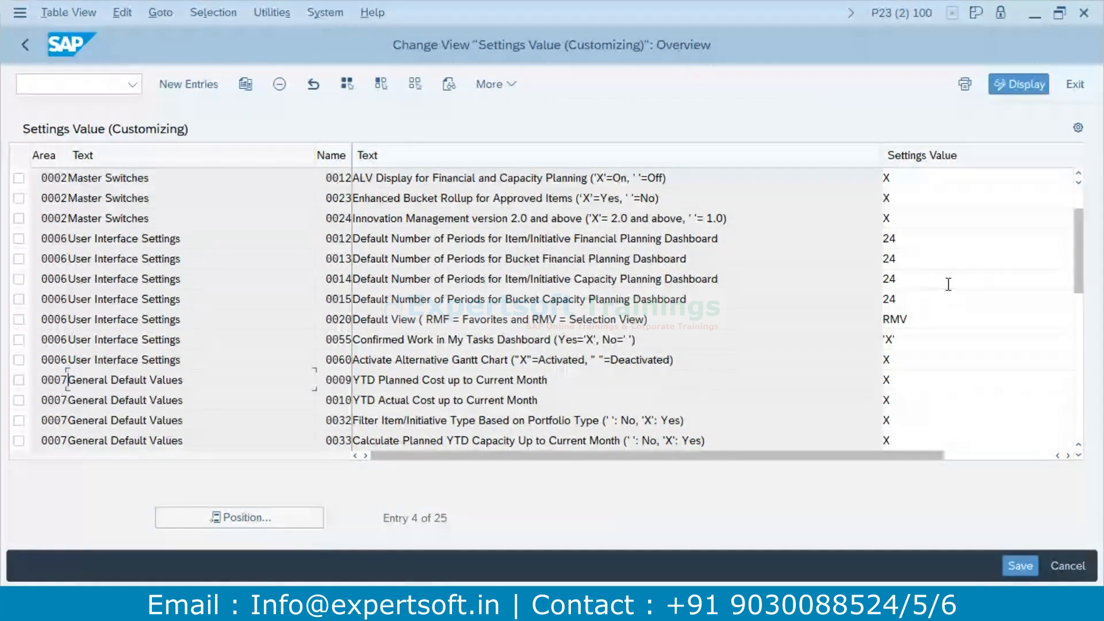
scroll(948, 284, "up", 1)
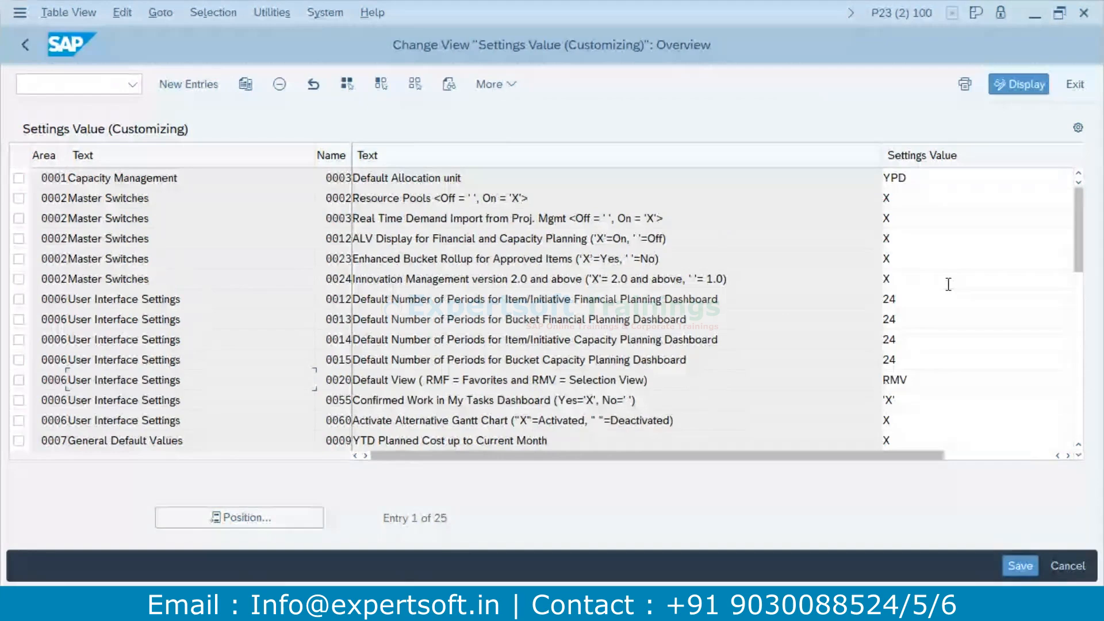
scroll(950, 290, "down", 1)
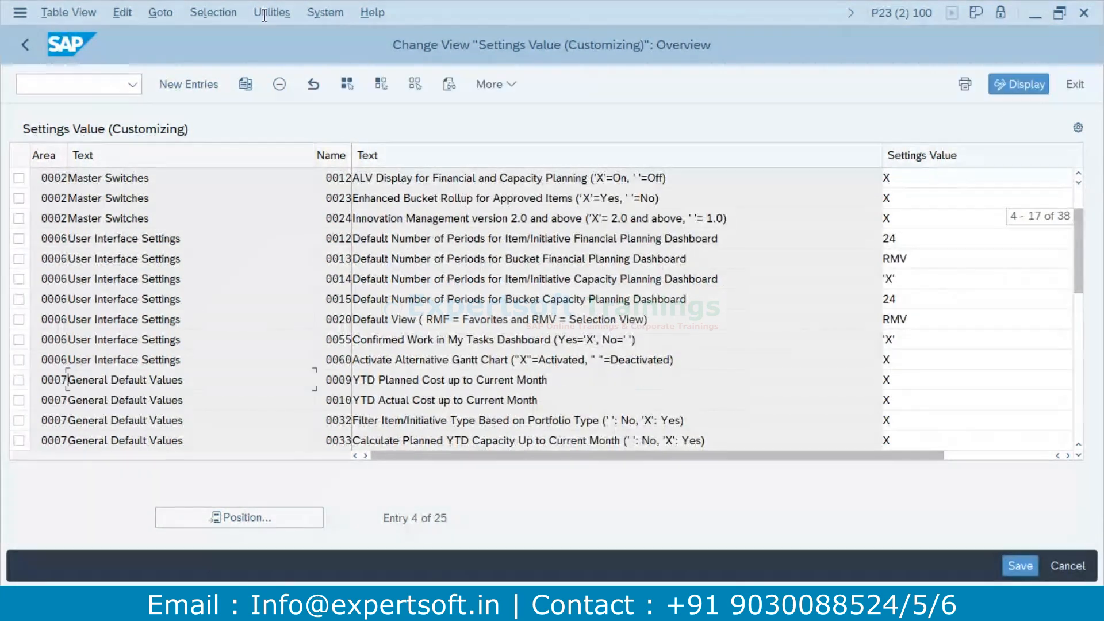
scroll(947, 284, "down", 1)
left_click(28, 46)
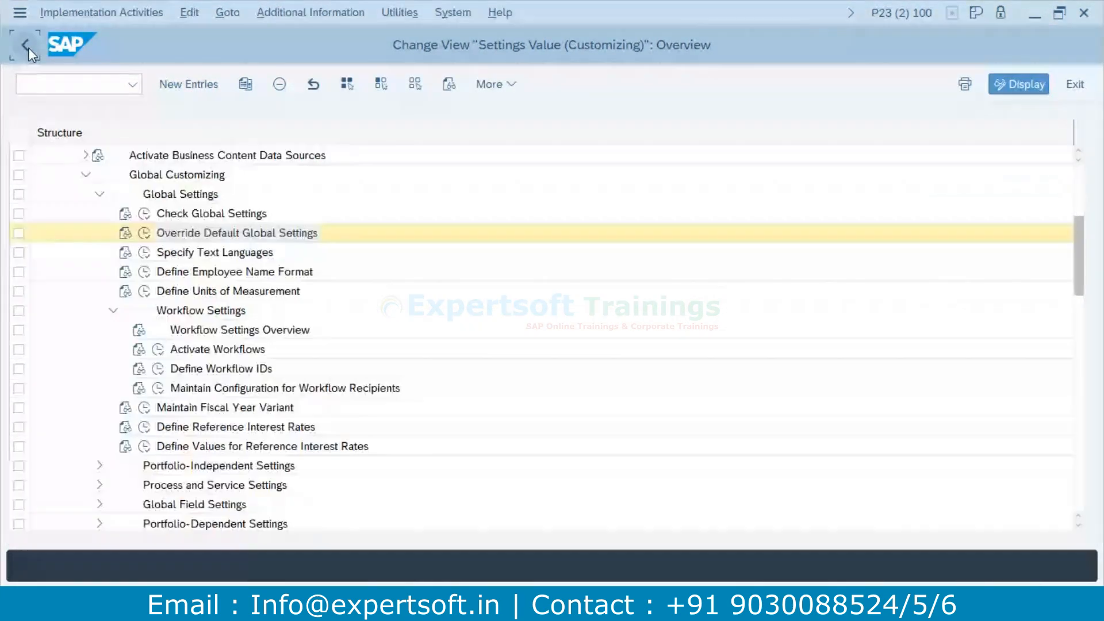
Open Check Global Settings to review the list of setting areas, then return to the implementation guide.
left_click(145, 216)
left_click(571, 573)
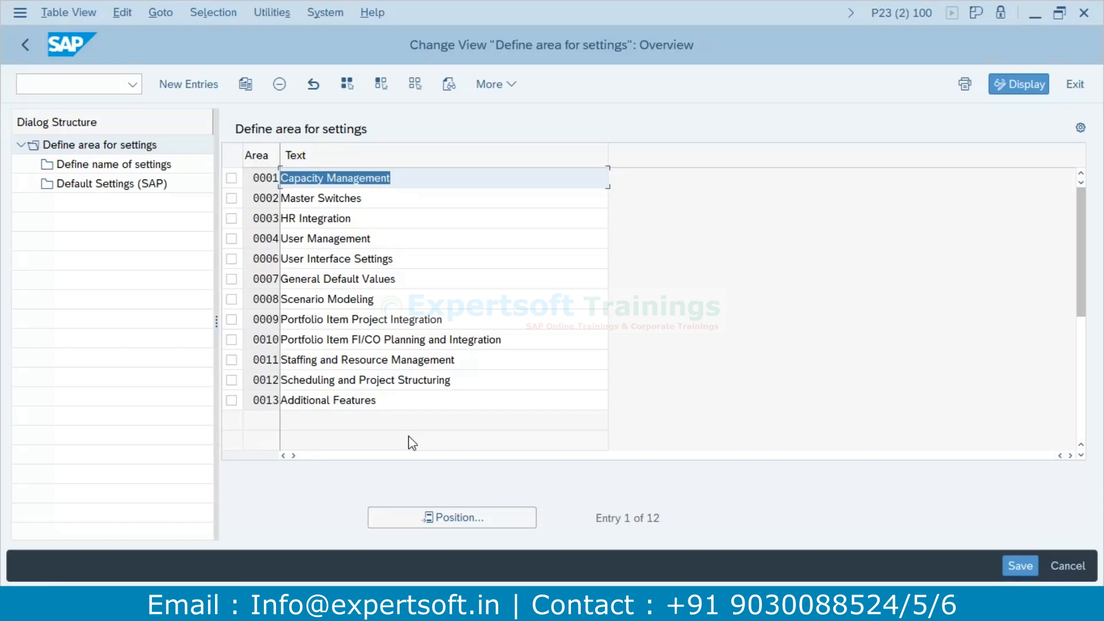
left_click(21, 50)
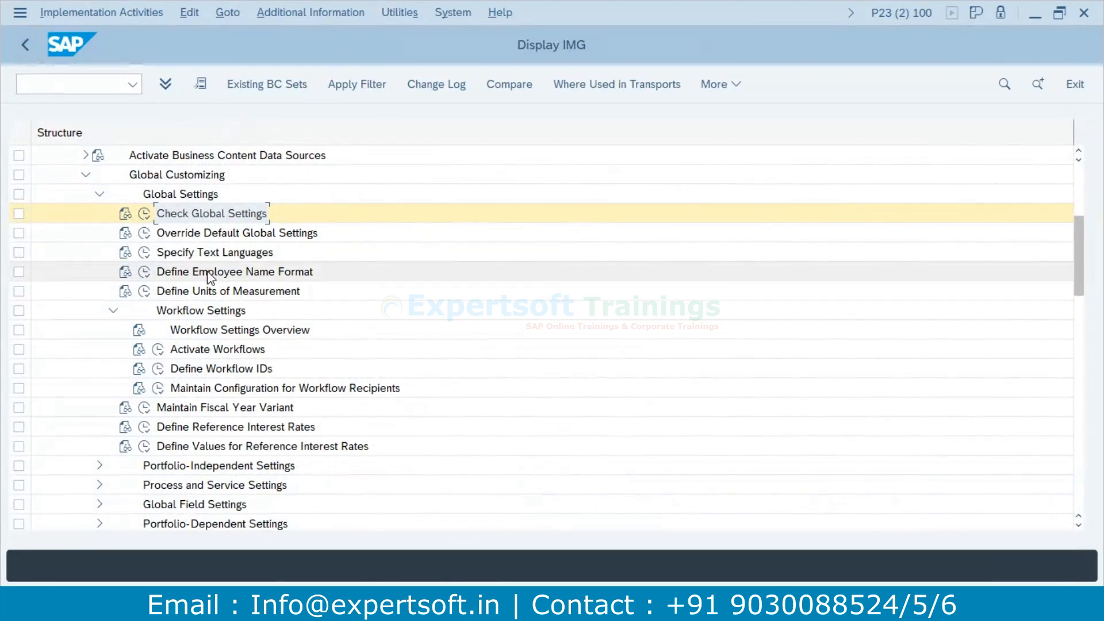
Add Russian (RU) as a new entry in Specify Text Languages and save it to the proposed customizing request.
left_click(144, 253)
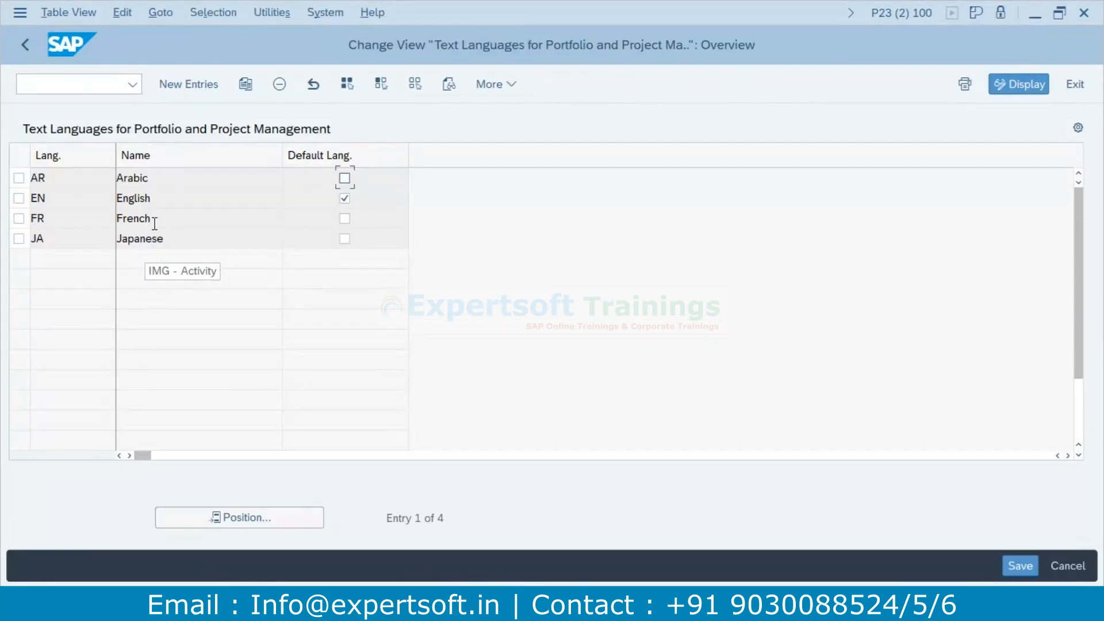
left_click(195, 84)
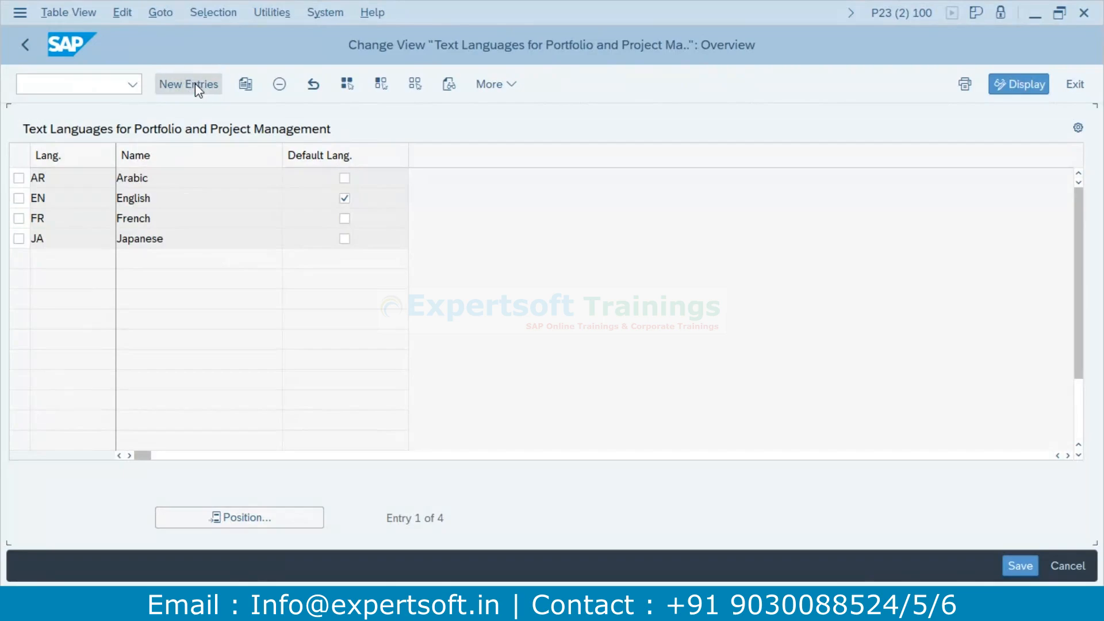
left_click(124, 178)
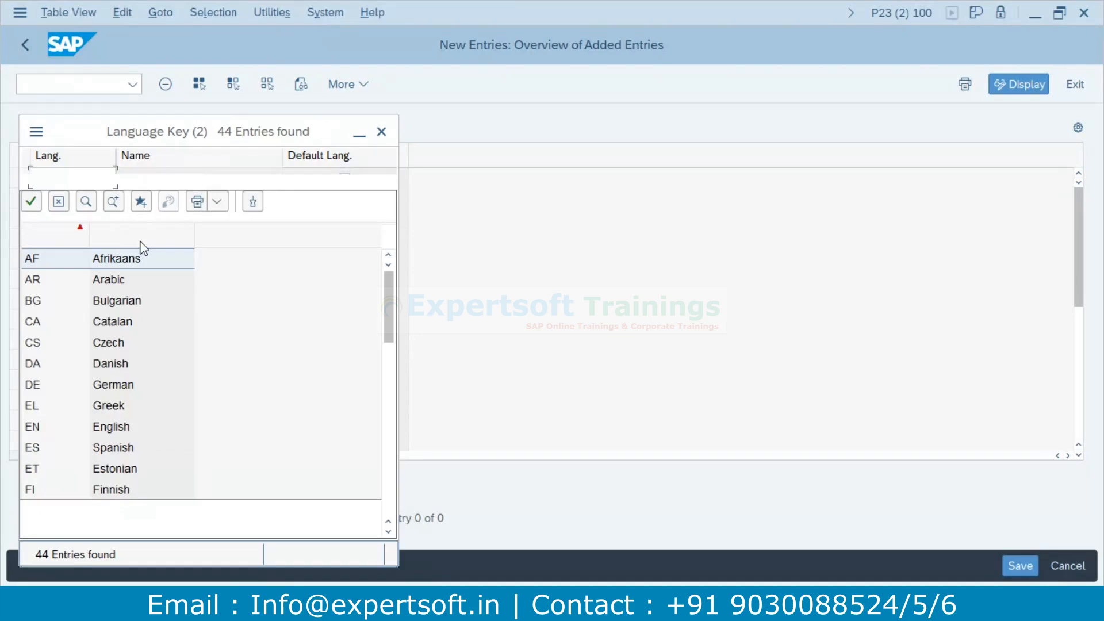
scroll(123, 332, "down", 1)
scroll(141, 370, "down", 10)
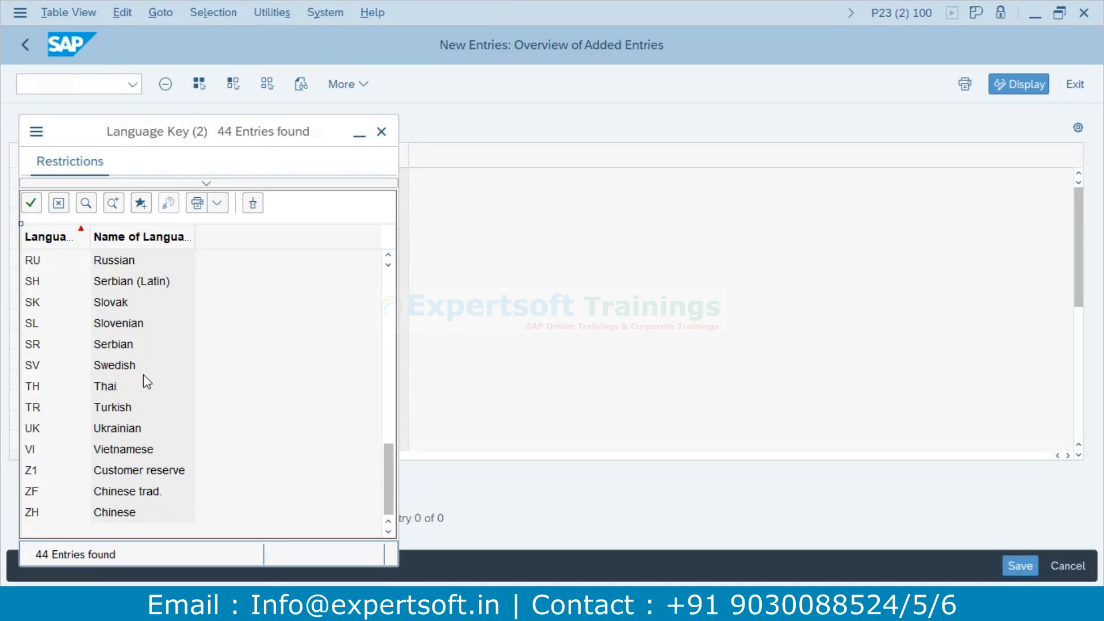
scroll(149, 381, "up", 1)
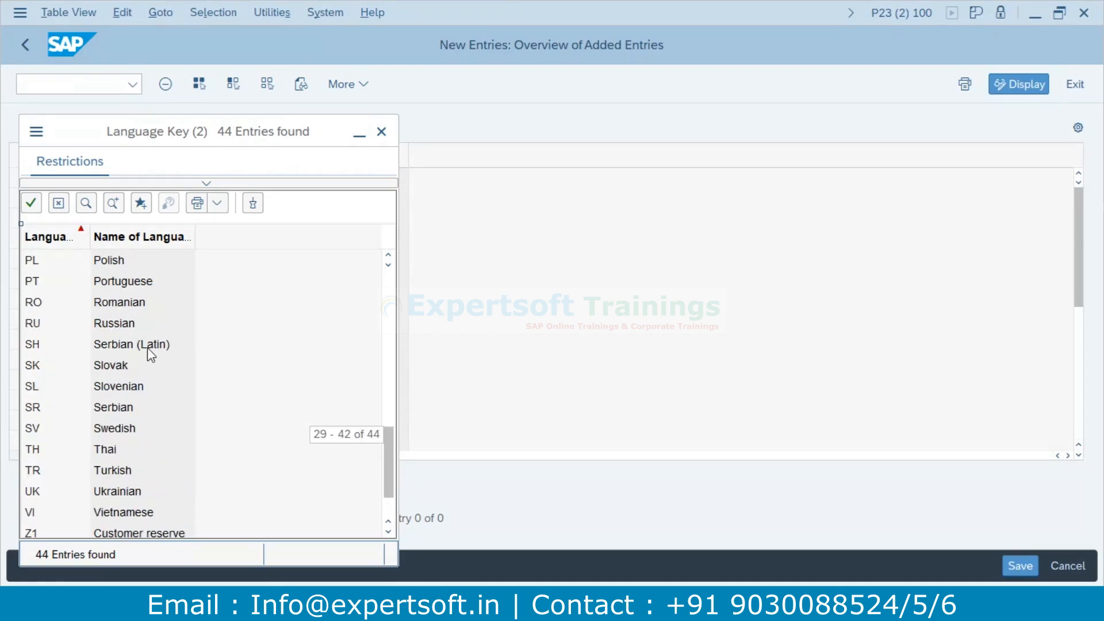
double_click(115, 323)
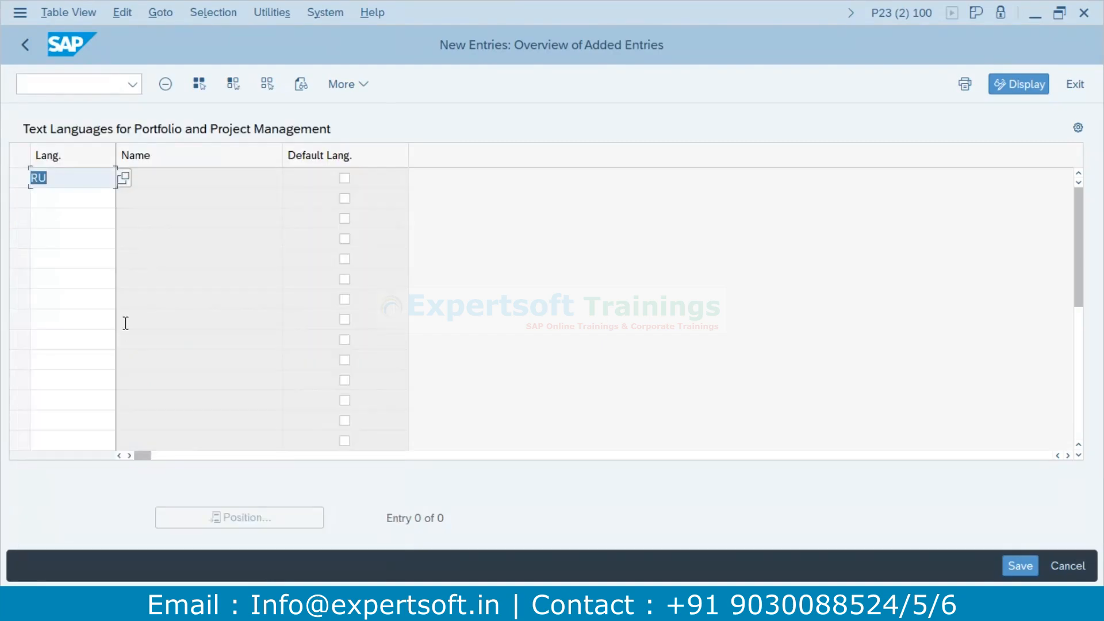
key("Return")
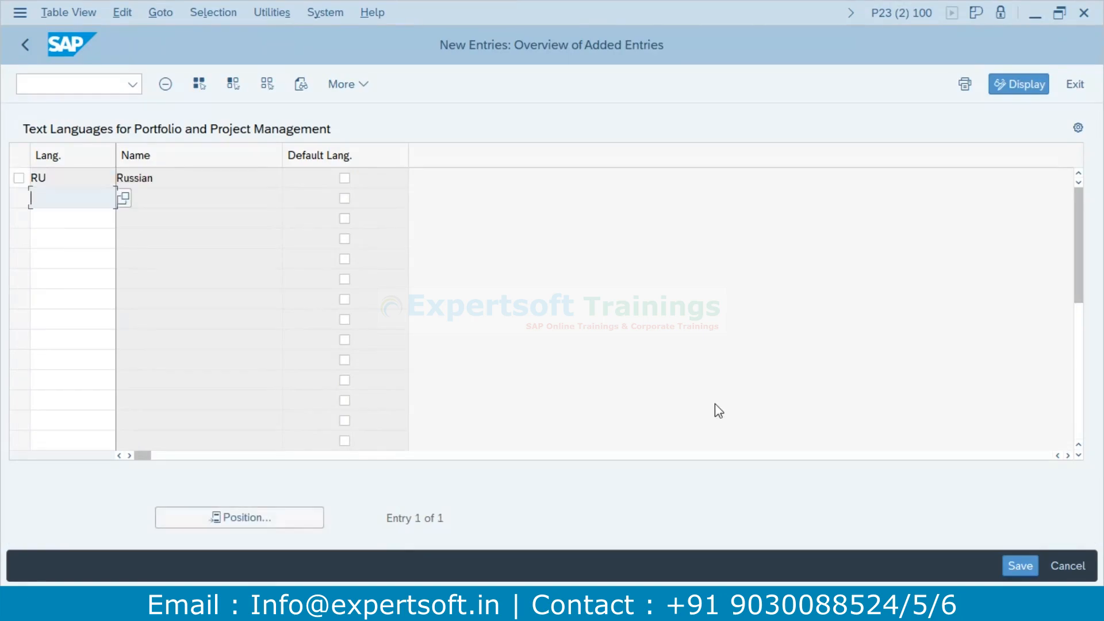
left_click(1021, 564)
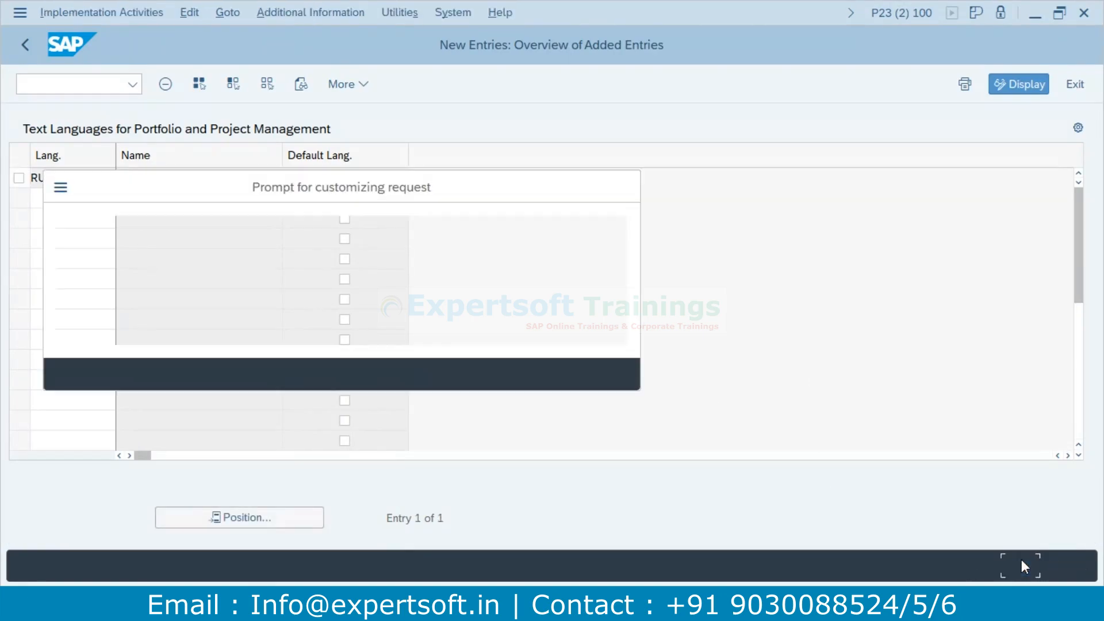
left_click(425, 375)
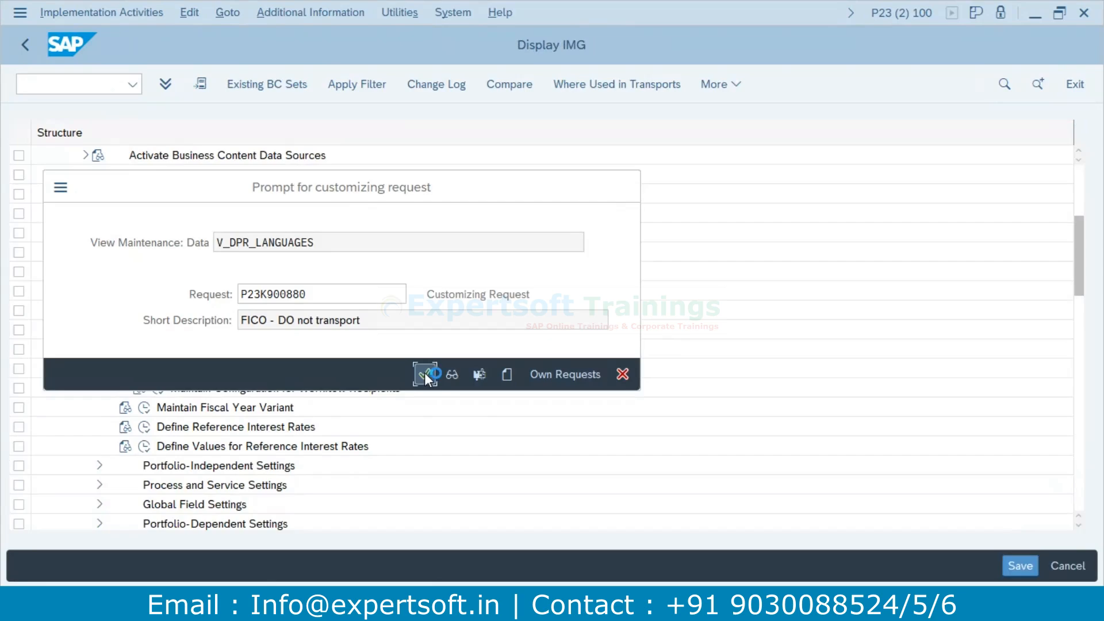
Switch to the Edge browser, close the old Create Portfolio window and bring up the Portfolios list.
mouse_move(492, 607)
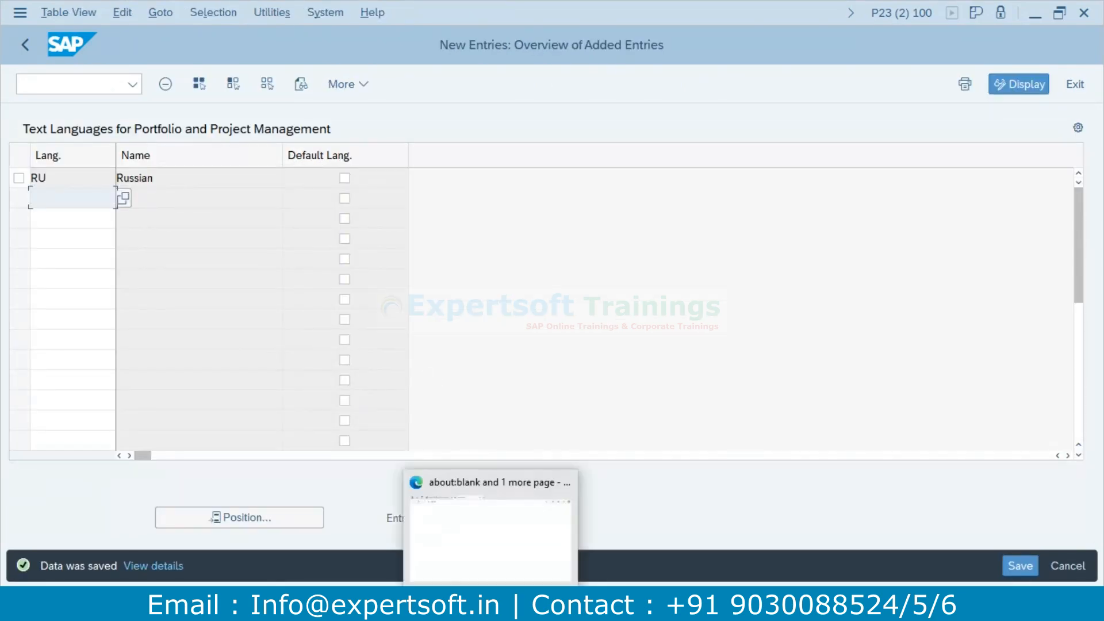
left_click(502, 543)
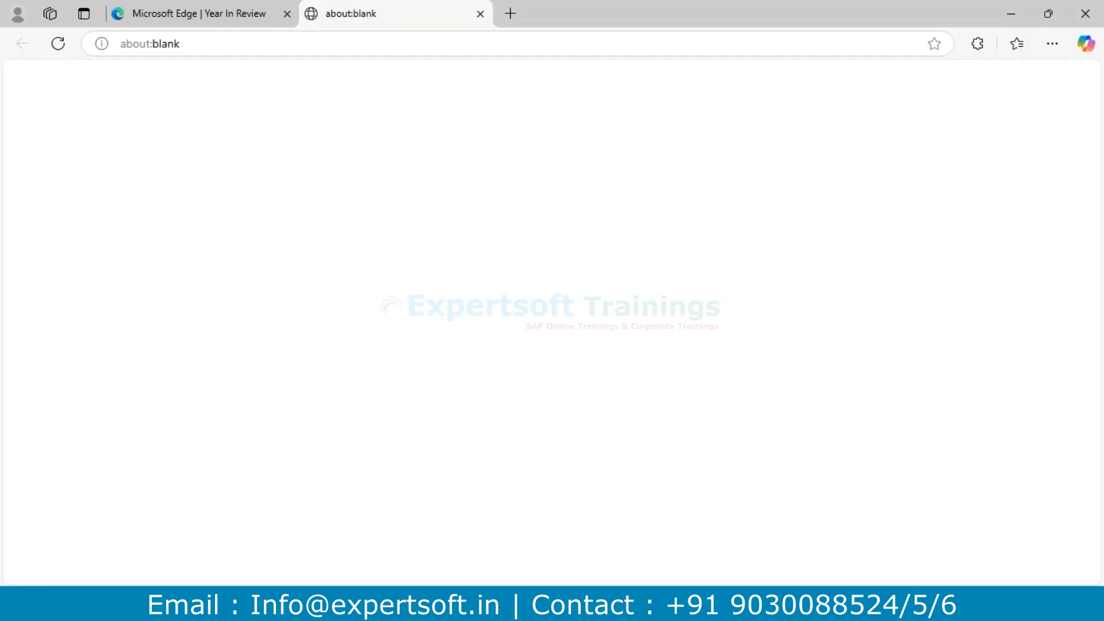
left_click(530, 605)
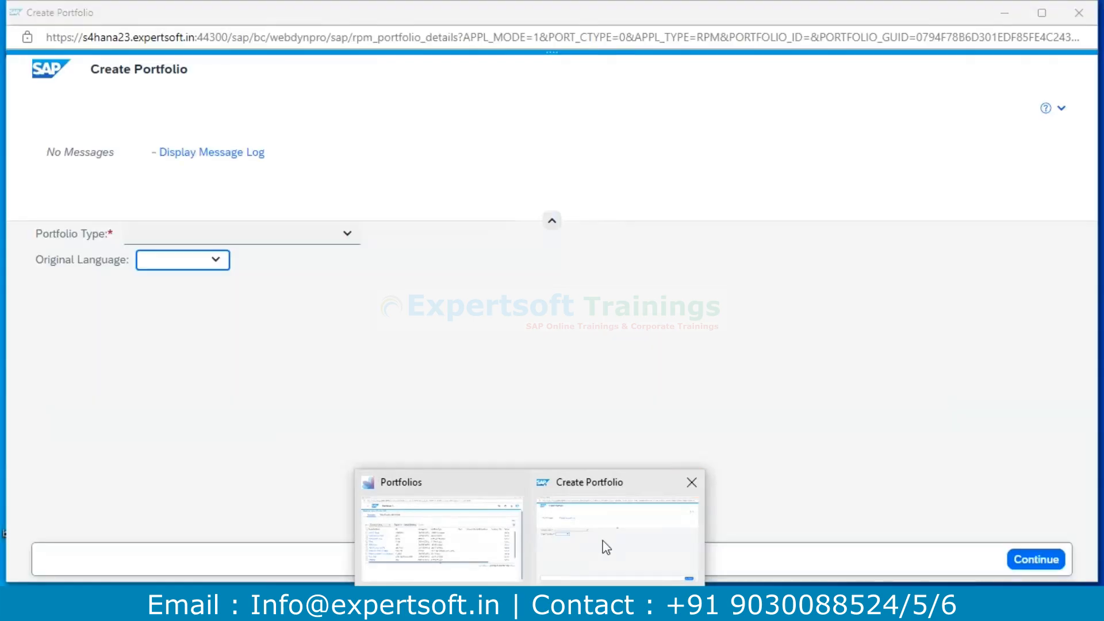
left_click(692, 482)
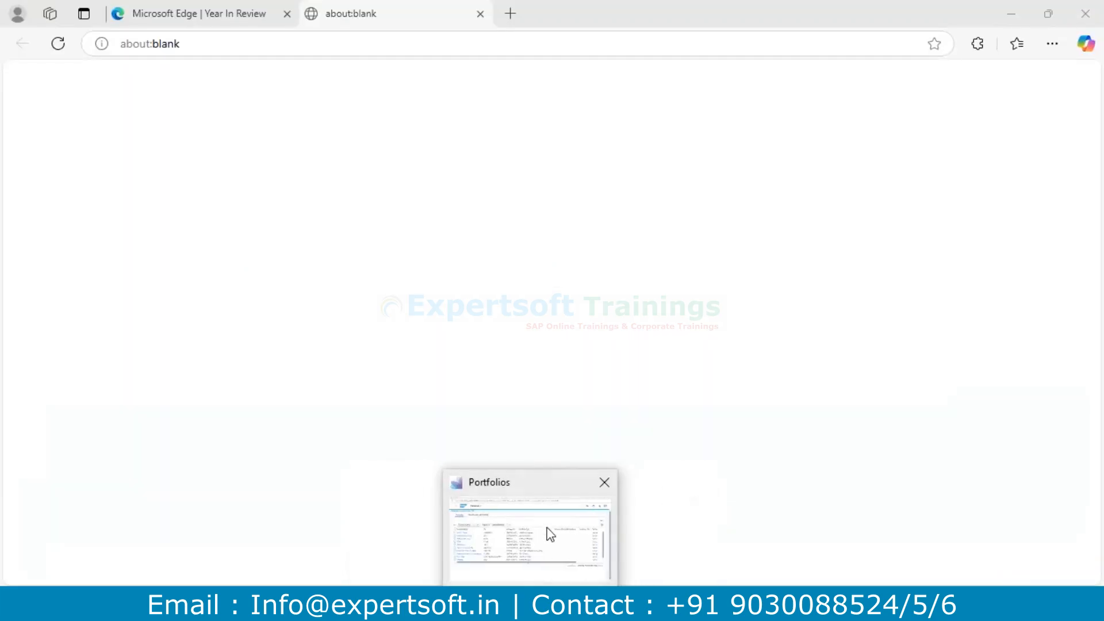
left_click(550, 533)
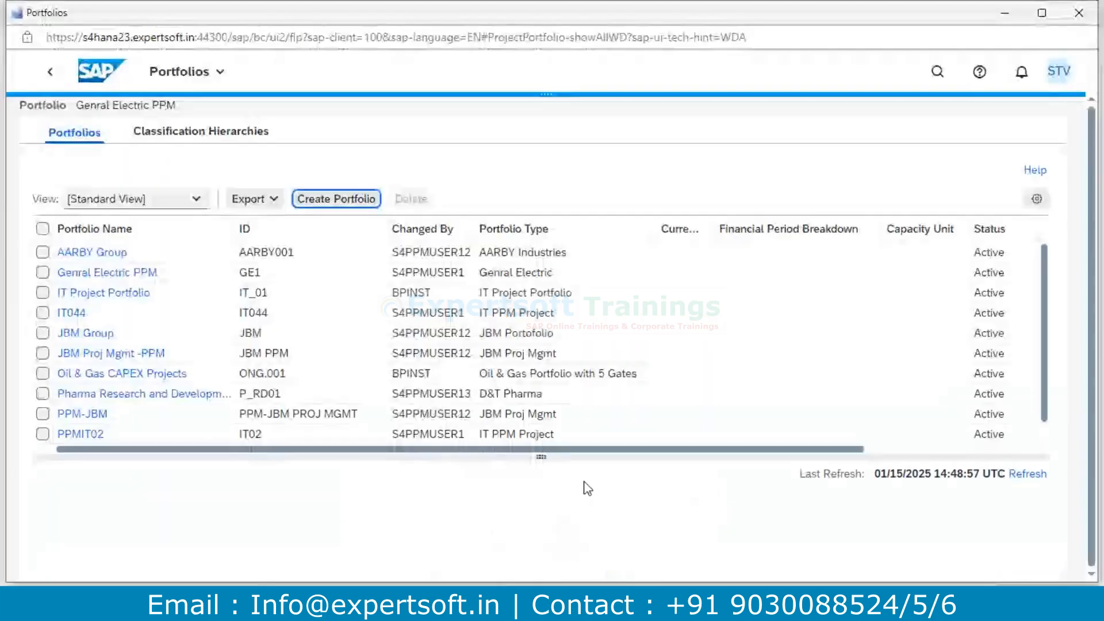
Check the Original Language choices for a new portfolio, pick Russian, and close the form without saving.
left_click(333, 199)
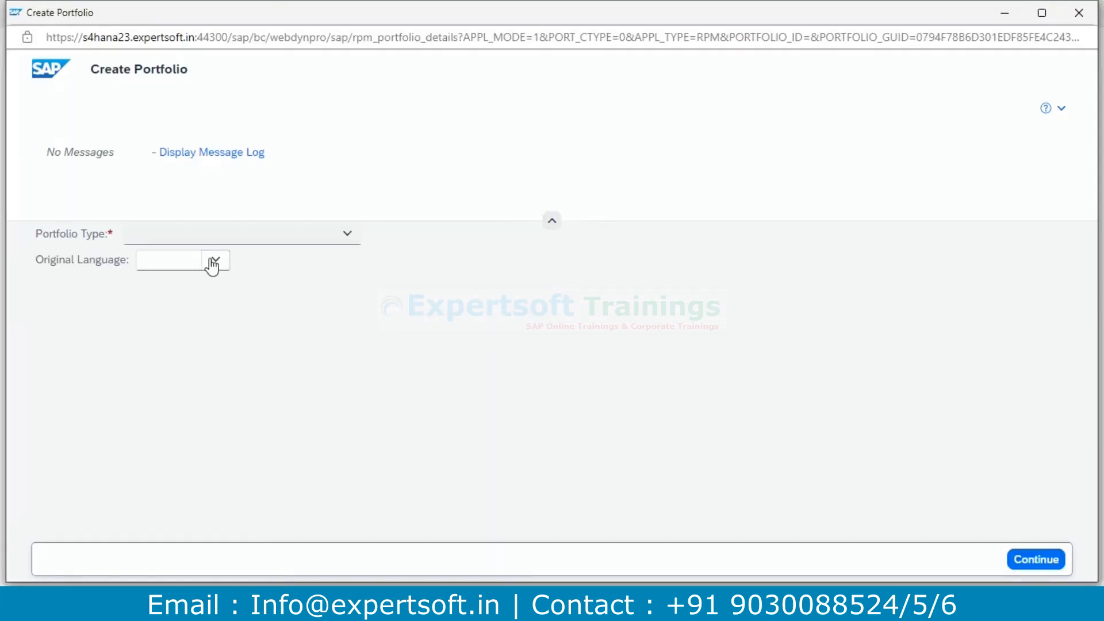
left_click(212, 262)
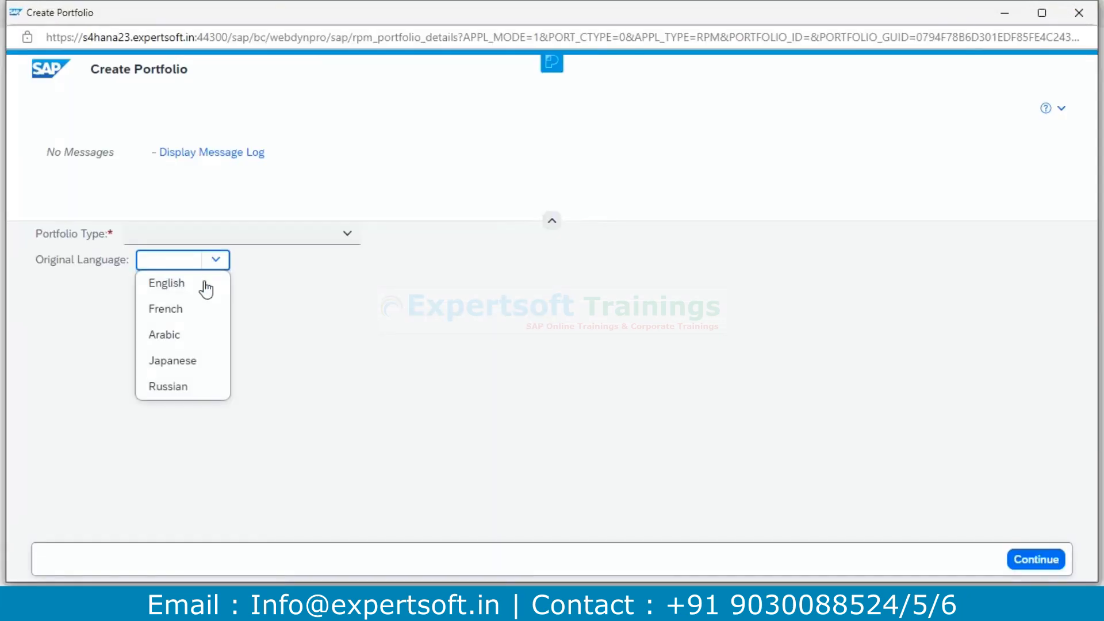
left_click(185, 389)
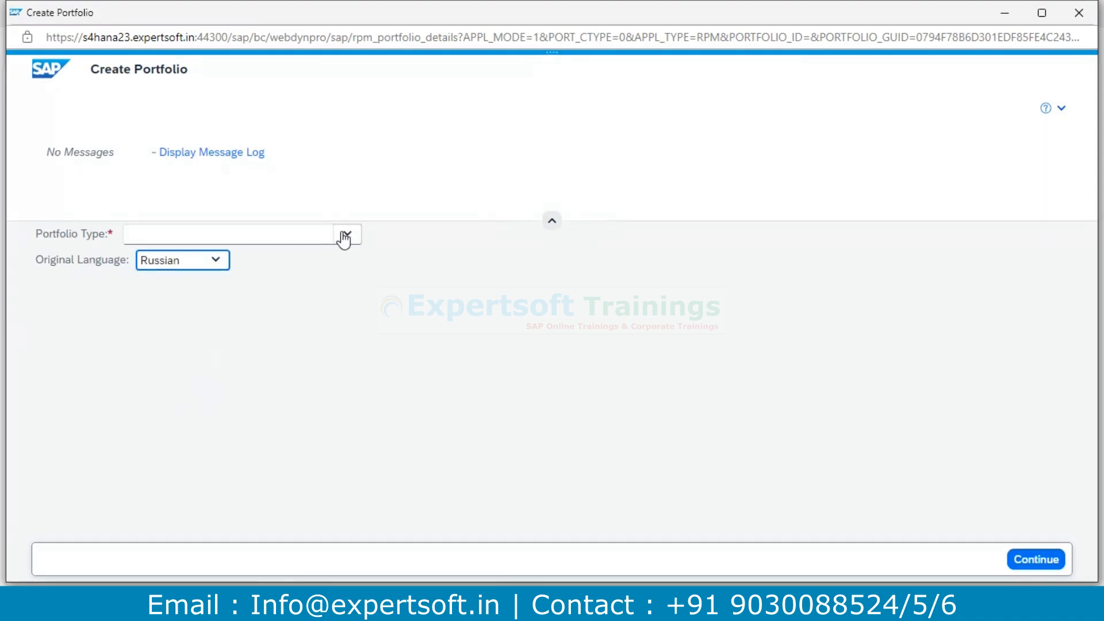
left_click(1080, 14)
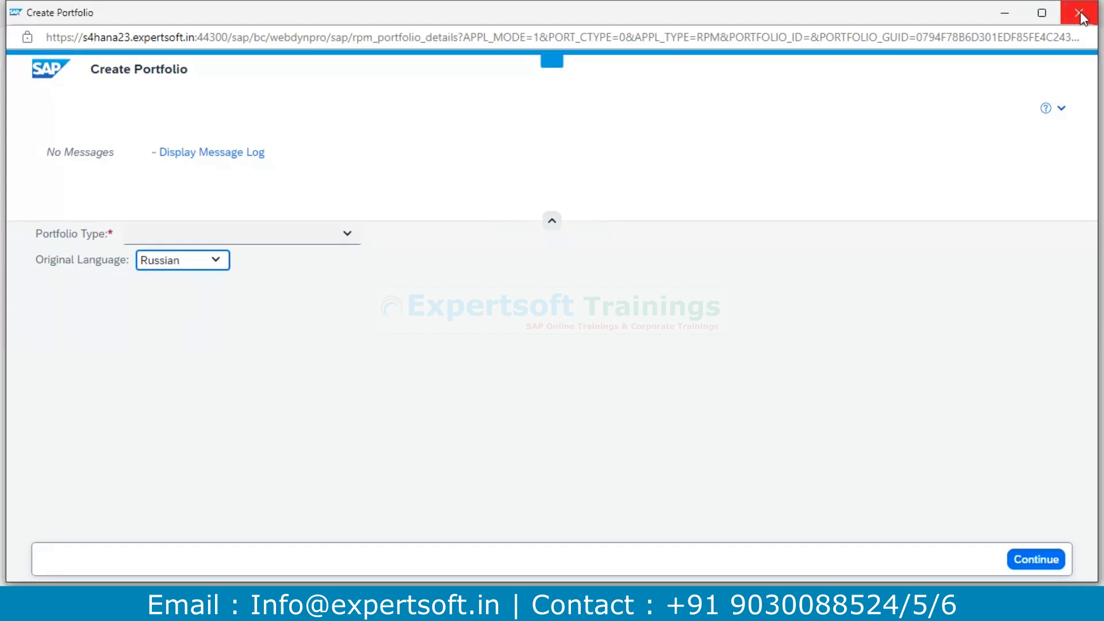
left_click(631, 122)
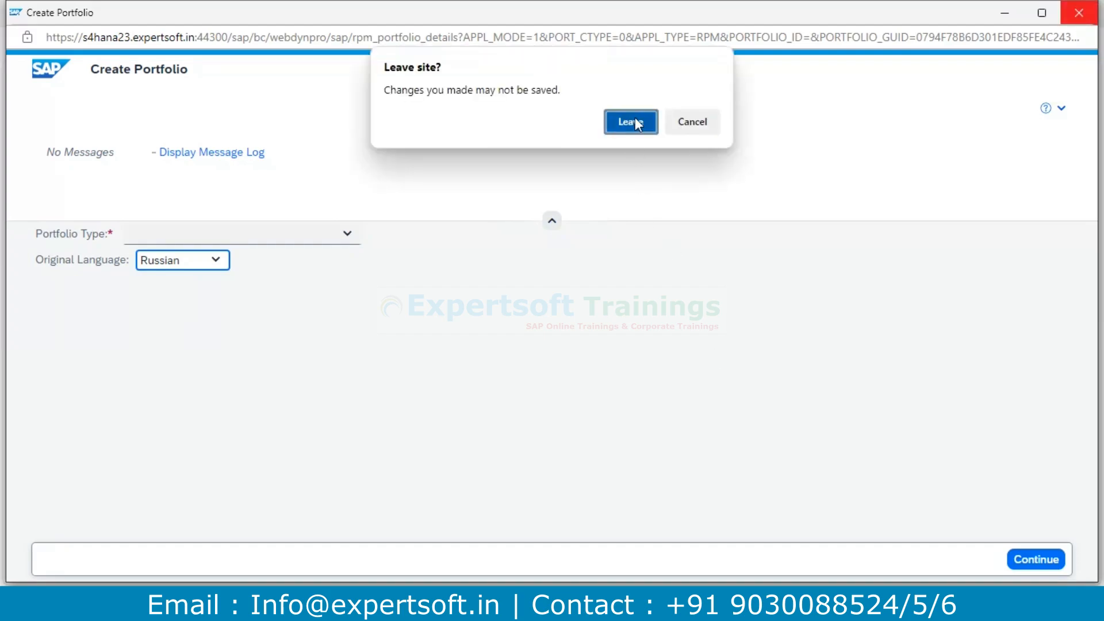
Switch back to SAP GUI and leave Specify Text Languages for the implementation guide.
mouse_move(413, 604)
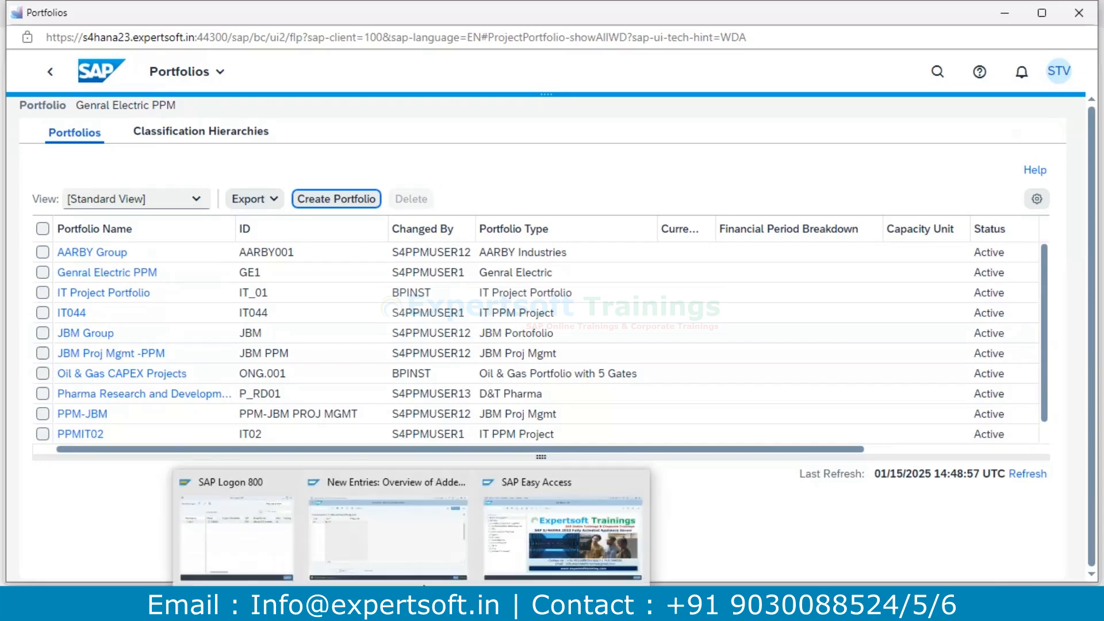
left_click(433, 544)
left_click(24, 44)
left_click(24, 46)
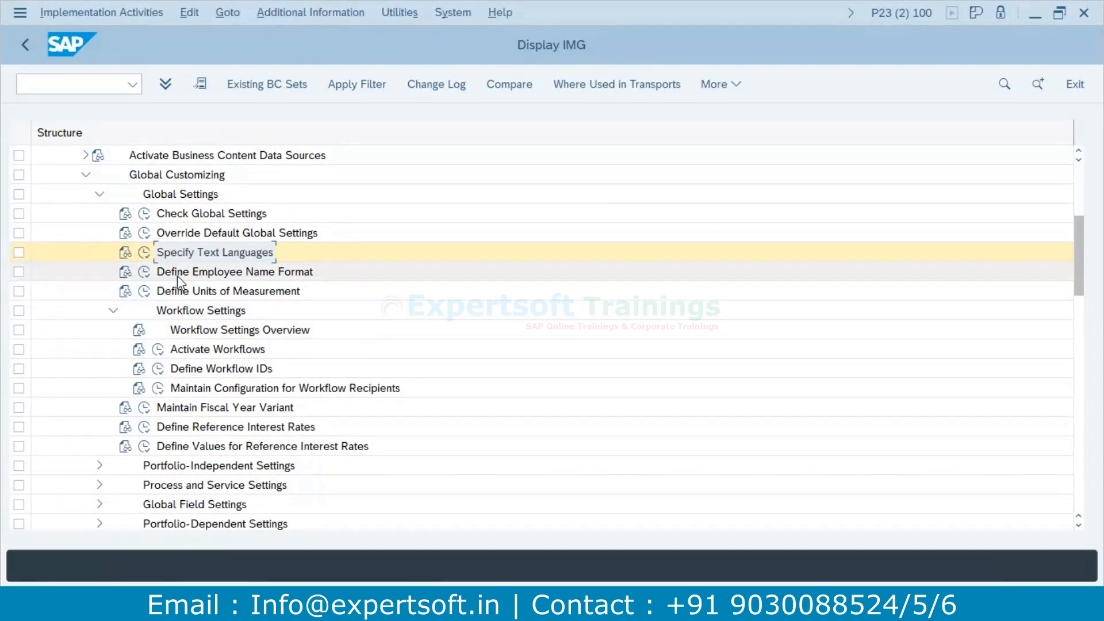
Open Define Employee Name Format and widen the Format and C/R columns of the name formats table.
left_click(145, 272)
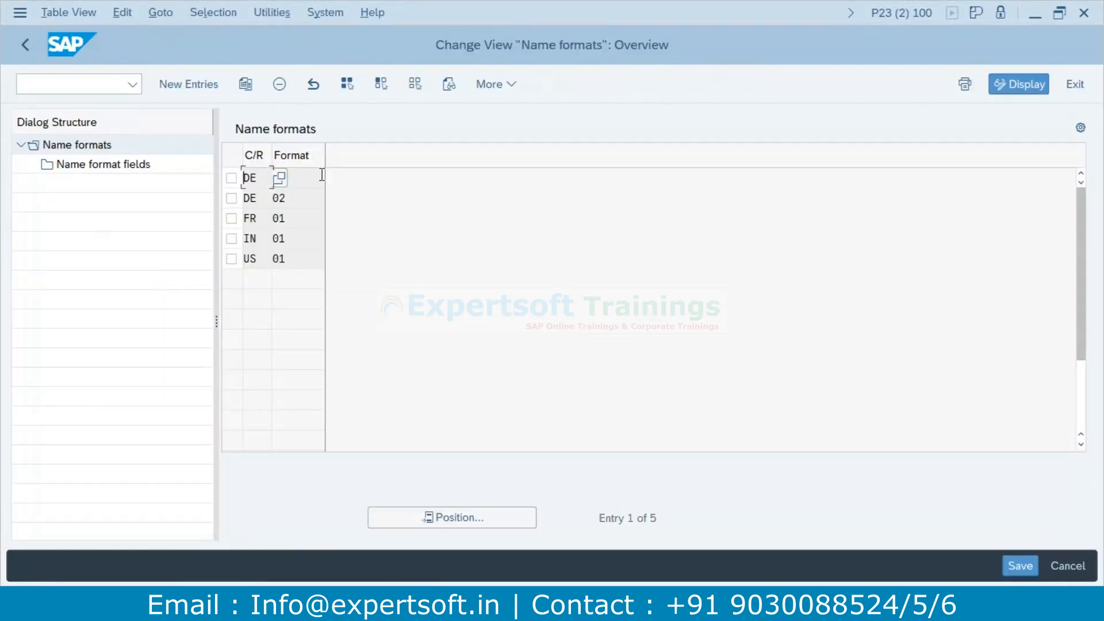
left_click_drag(323, 158, 406, 163)
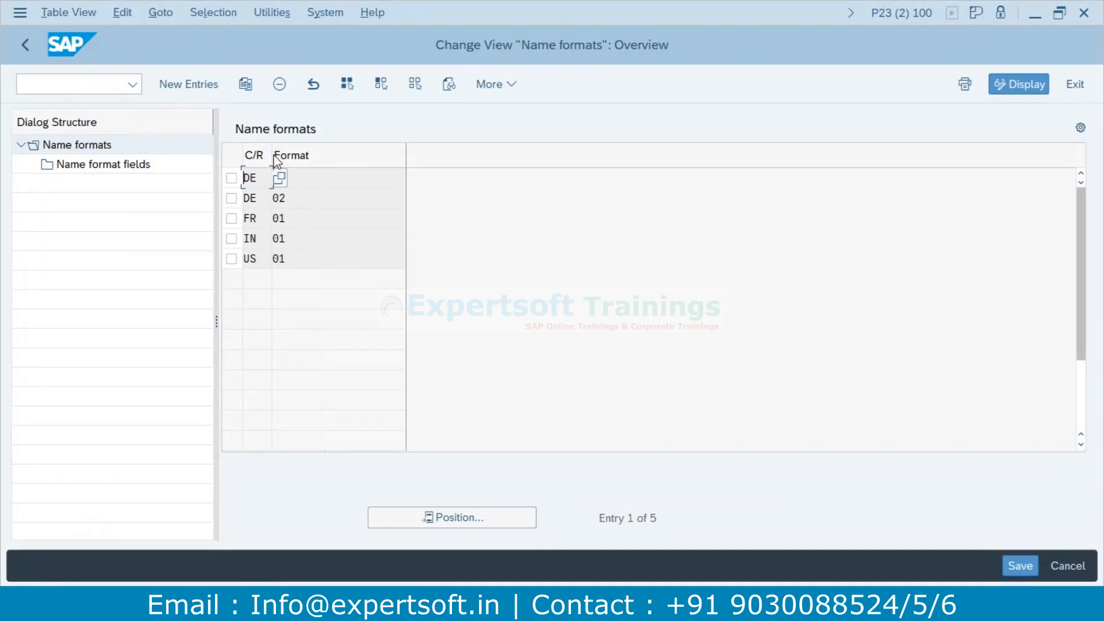
left_click_drag(272, 147, 314, 150)
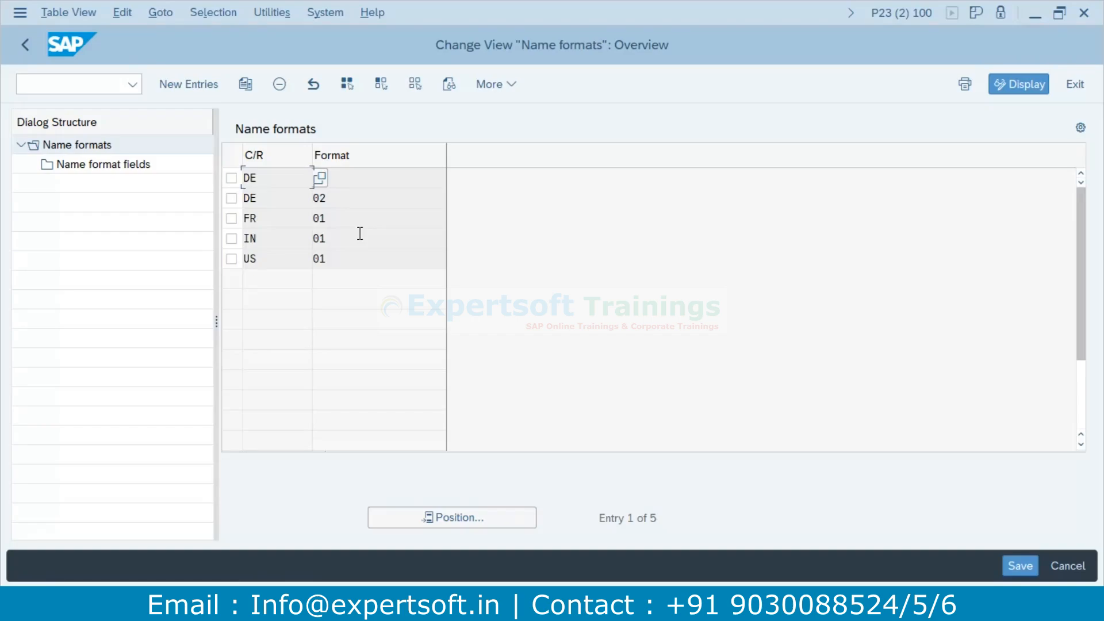
Open the name format fields of the US format 01 and narrow the Field name column.
left_click(232, 259)
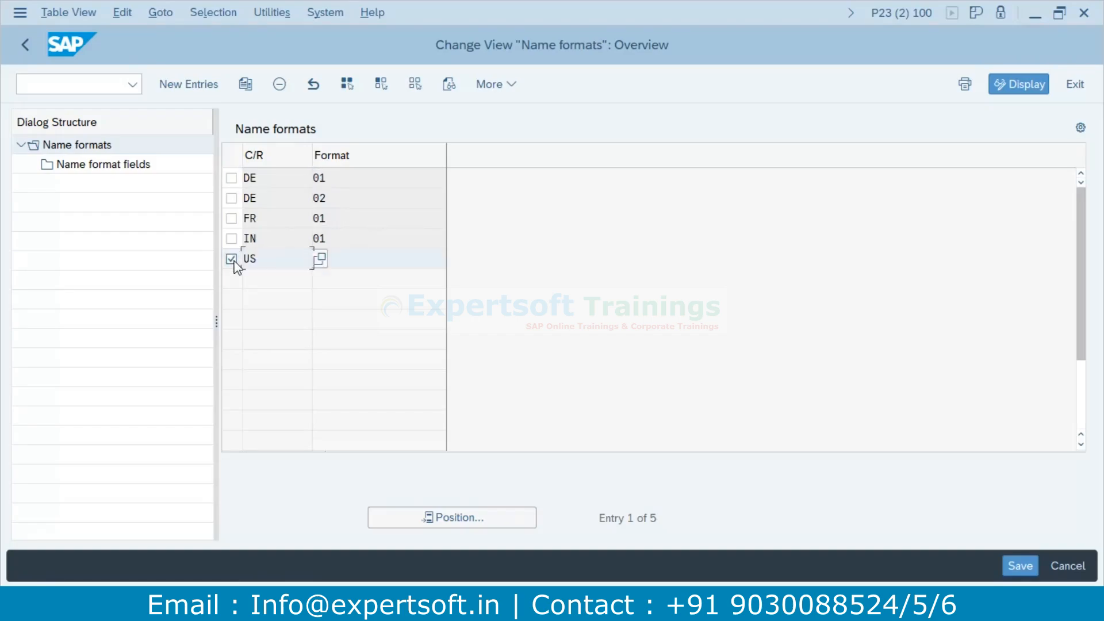
double_click(115, 166)
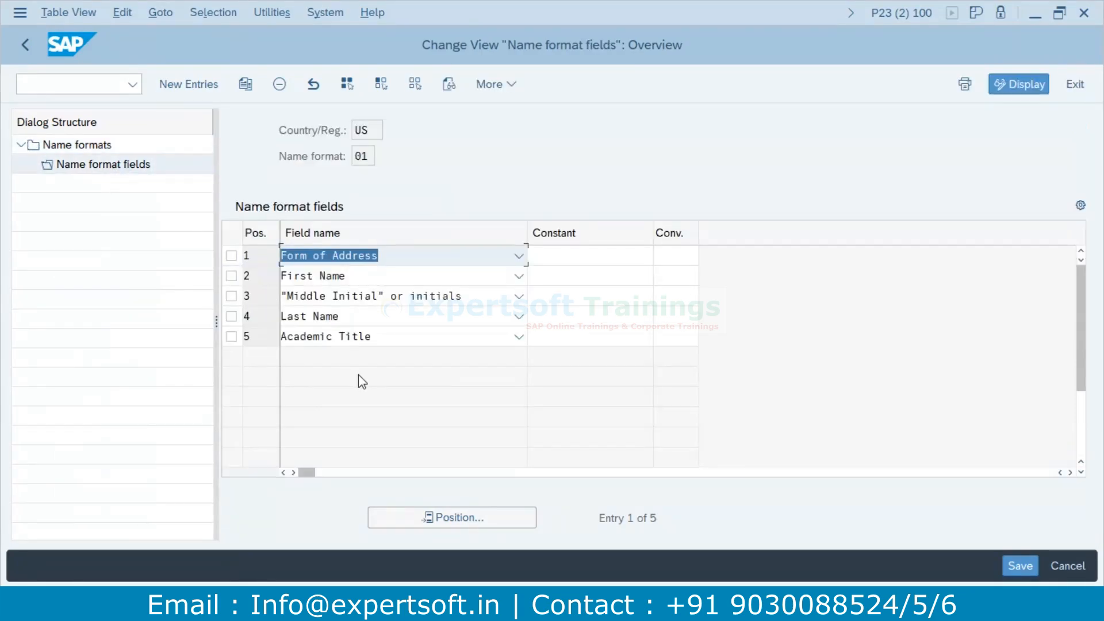
left_click_drag(525, 229, 481, 227)
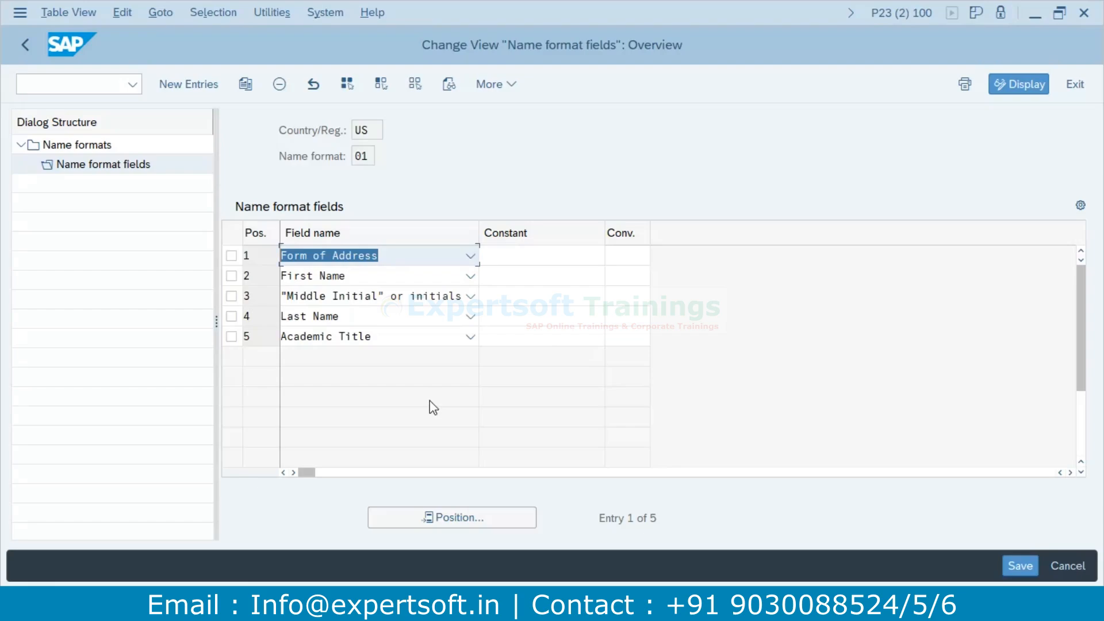
Review the available Field name choices for position 1 and close the list without changing the field.
left_click(472, 256)
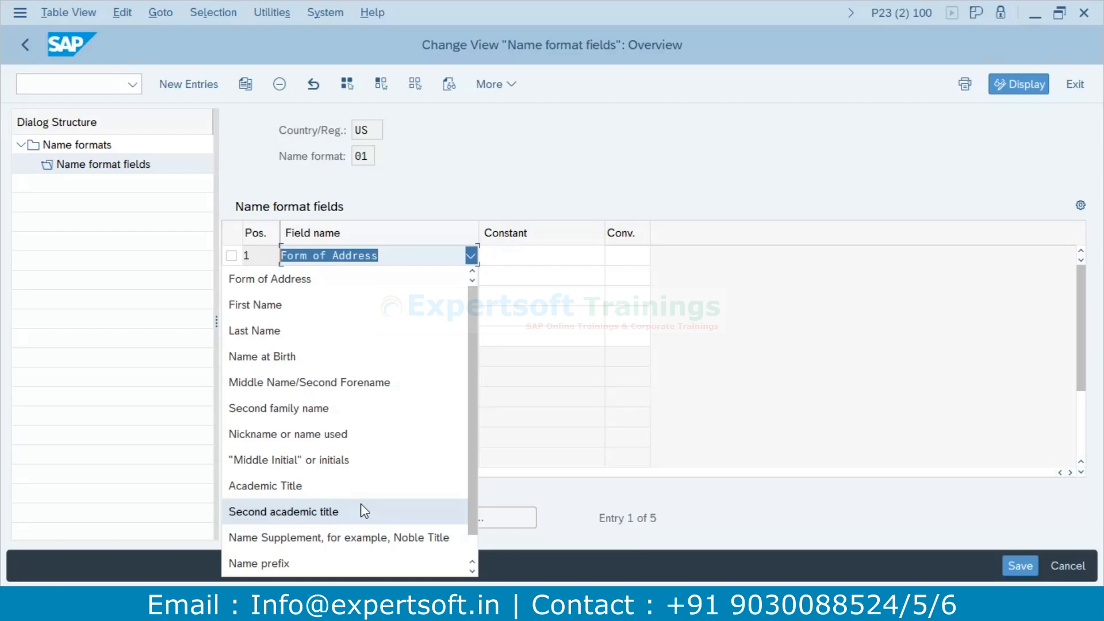
scroll(365, 446, "down", 2)
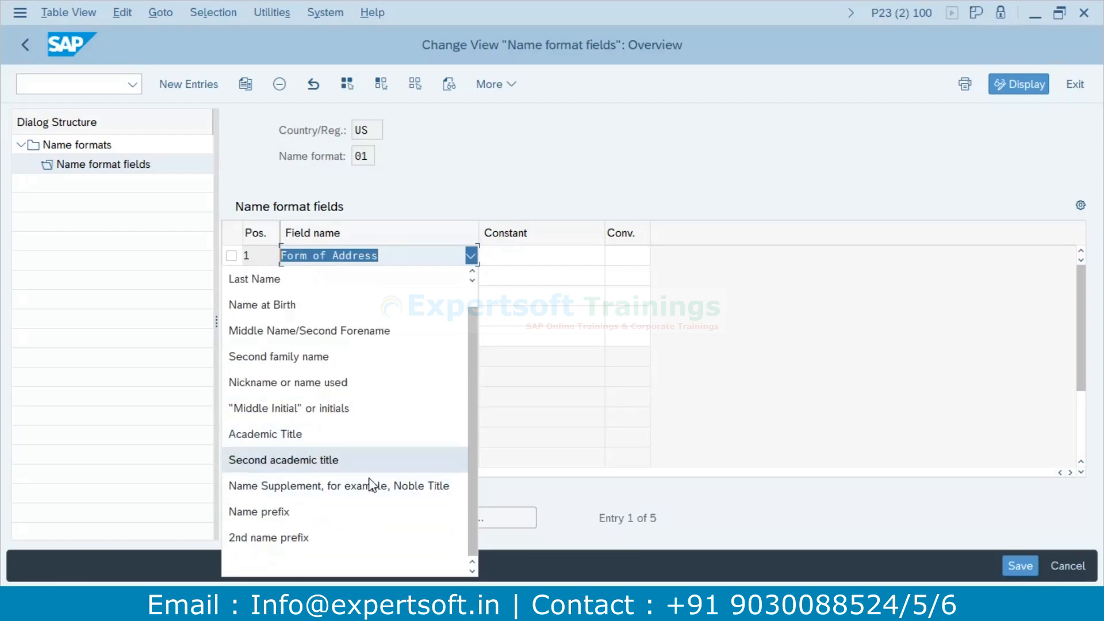
scroll(367, 384, "up", 2)
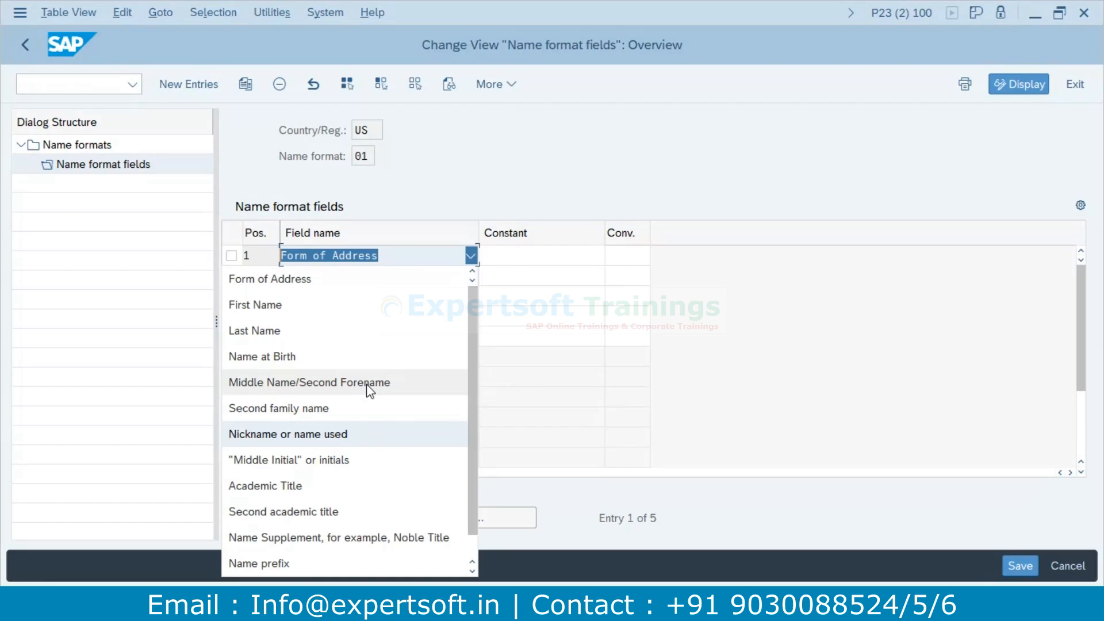
left_click(813, 326)
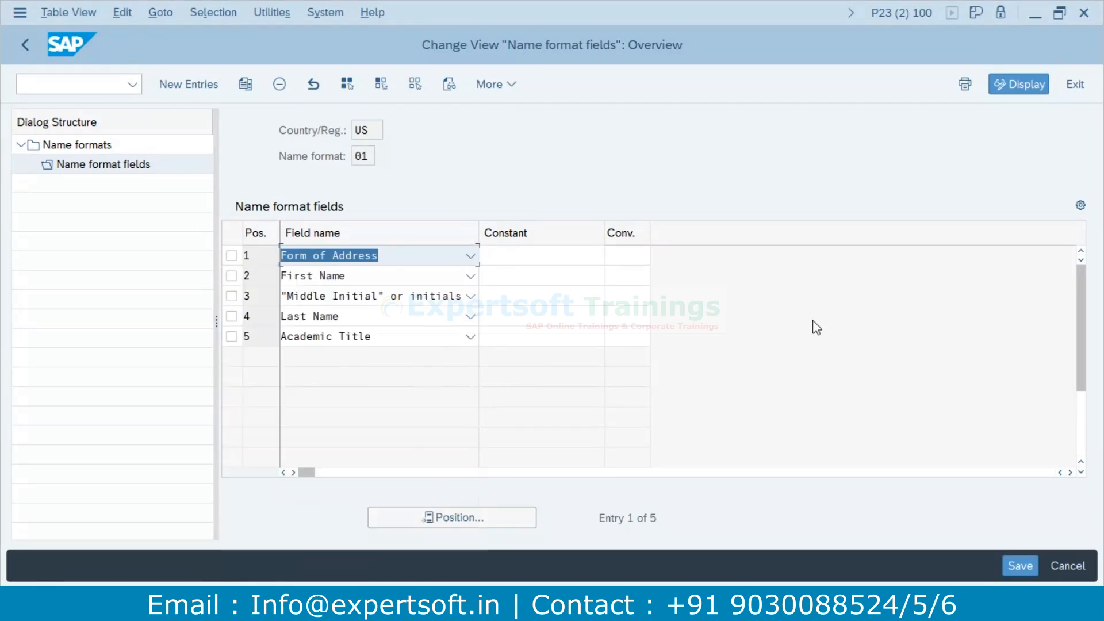
Adjust the widths of the Constant and Conv. columns, and return from the name formats to the implementation guide.
left_click(585, 257)
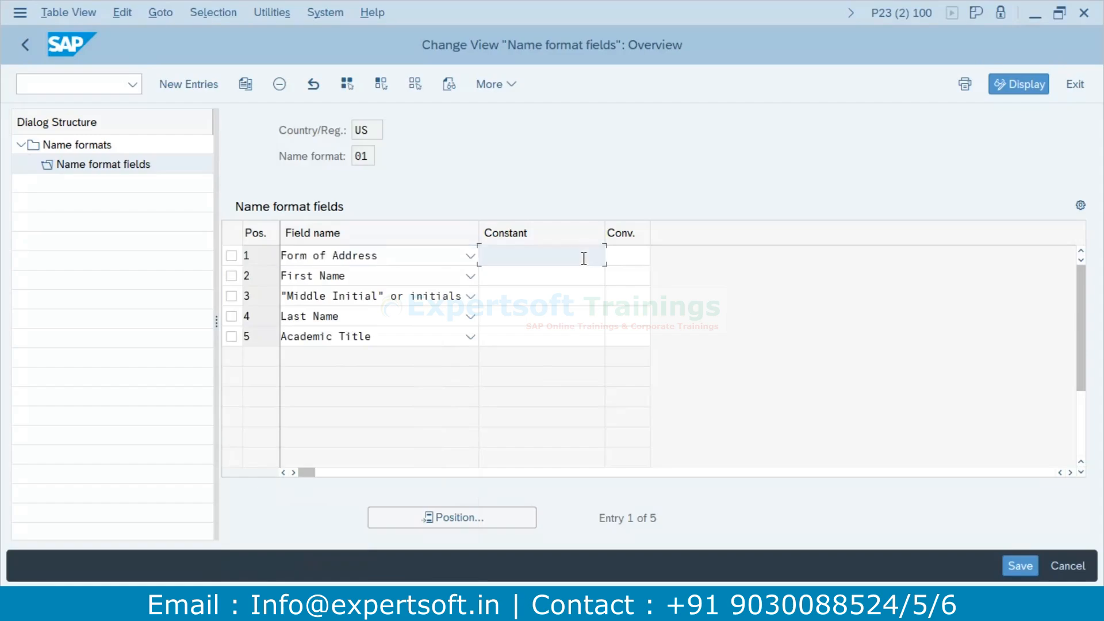
left_click_drag(649, 236, 698, 233)
left_click_drag(604, 229, 567, 233)
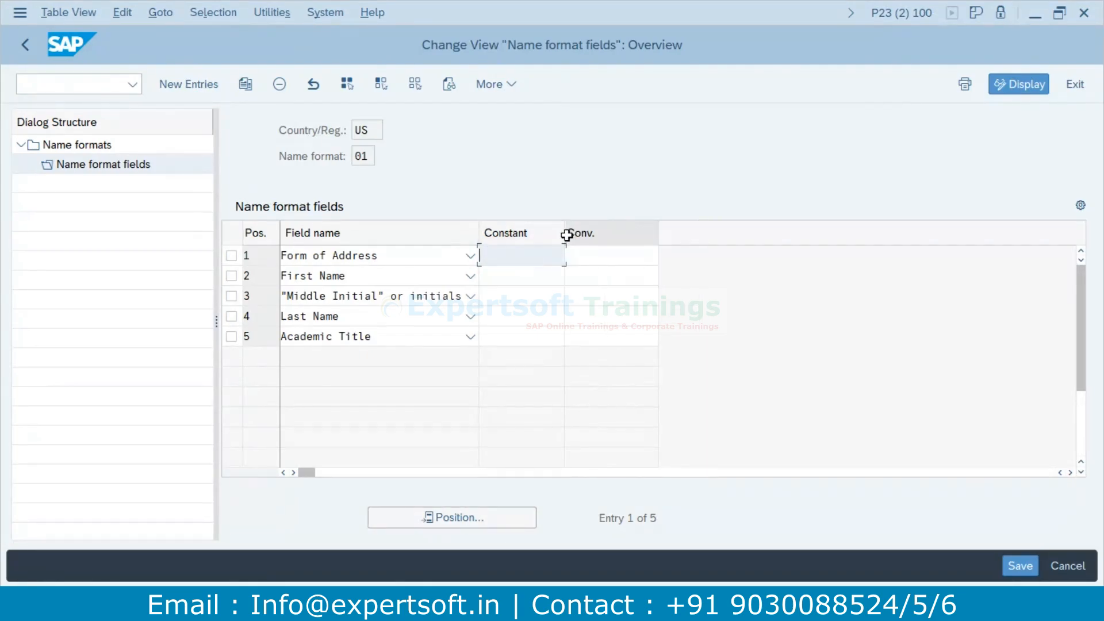
left_click_drag(566, 231, 621, 230)
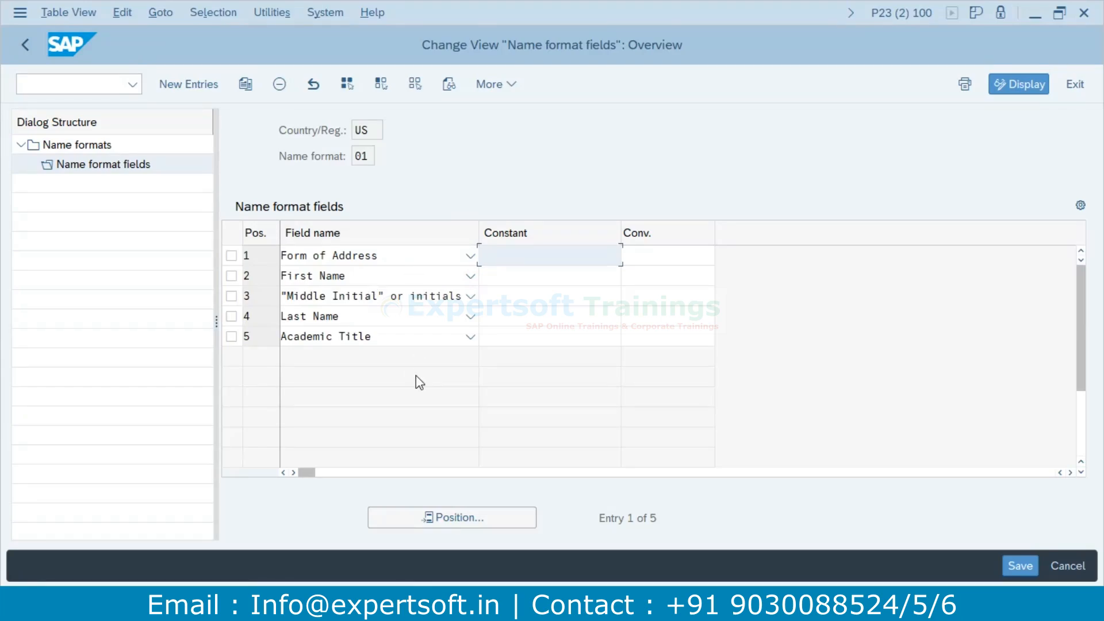
left_click(26, 45)
left_click(27, 46)
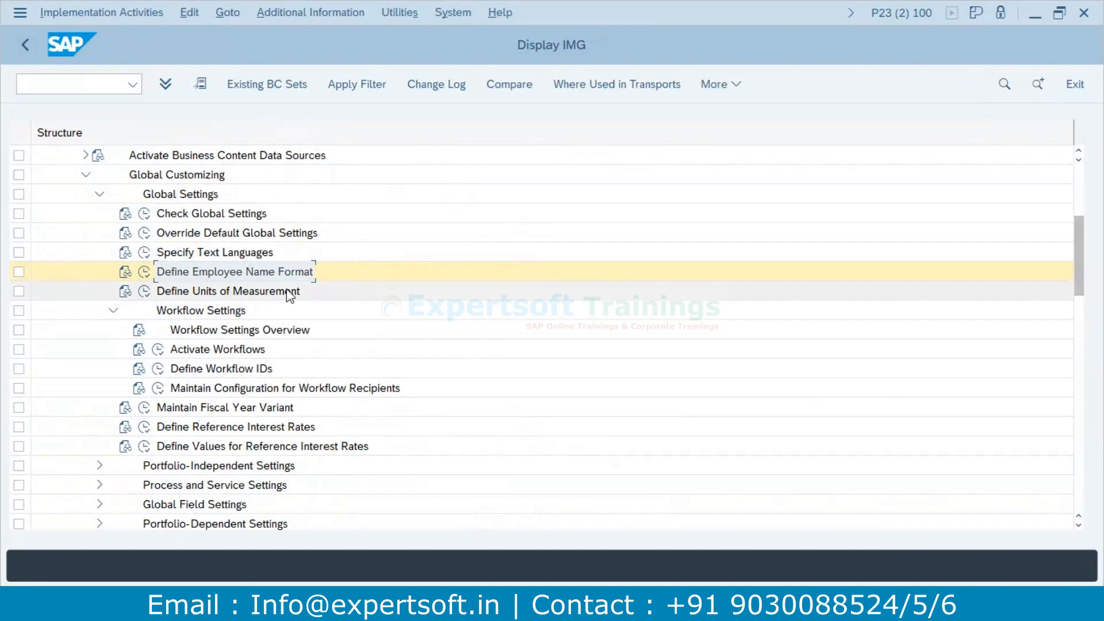
Open Define Units of Measurement, browse the ISO codes list and return to the initial screen.
left_click(144, 293)
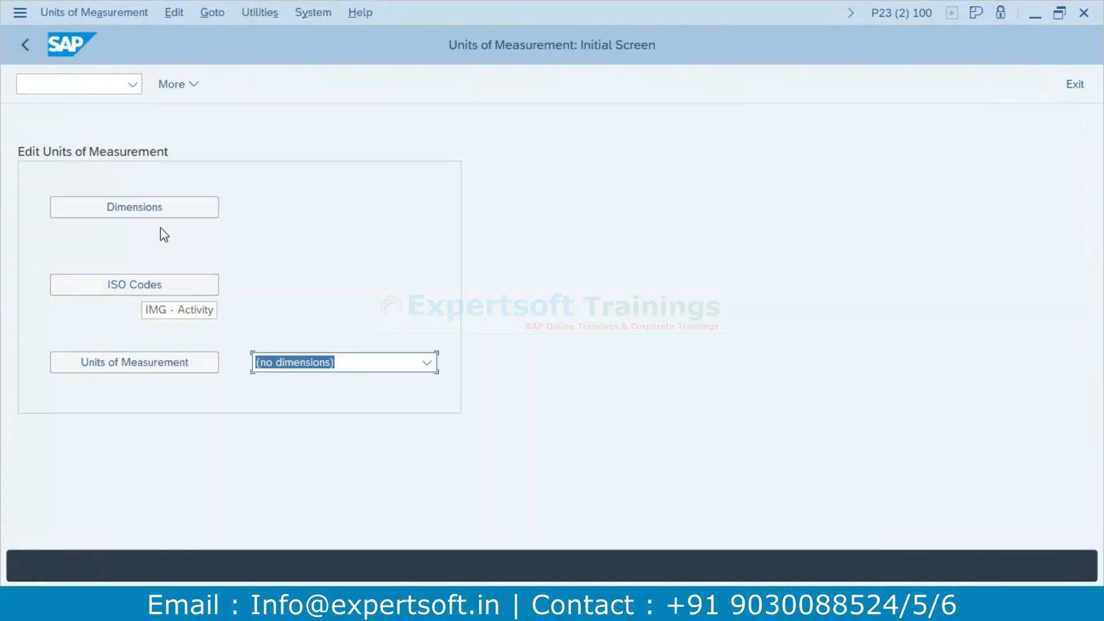
left_click(136, 285)
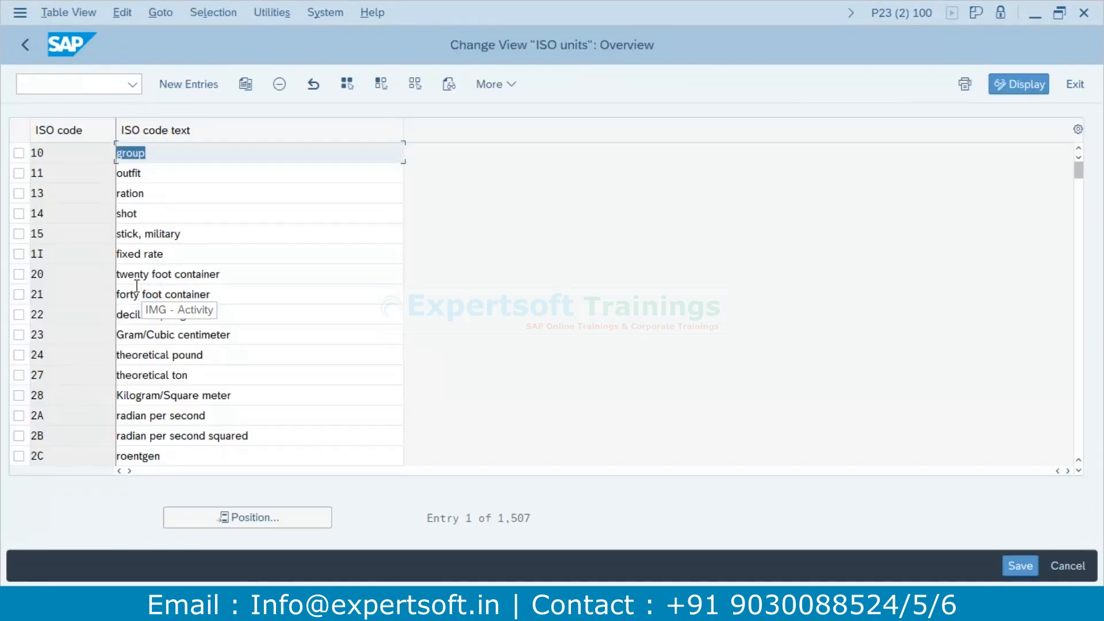
scroll(90, 386, "down", 7)
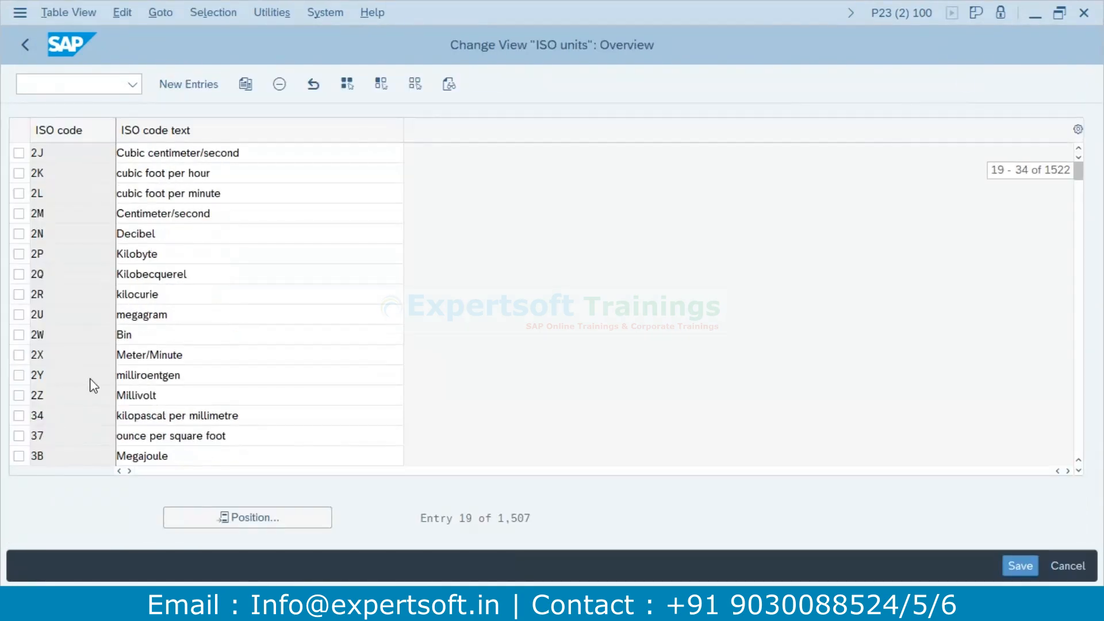
scroll(91, 411, "down", 2)
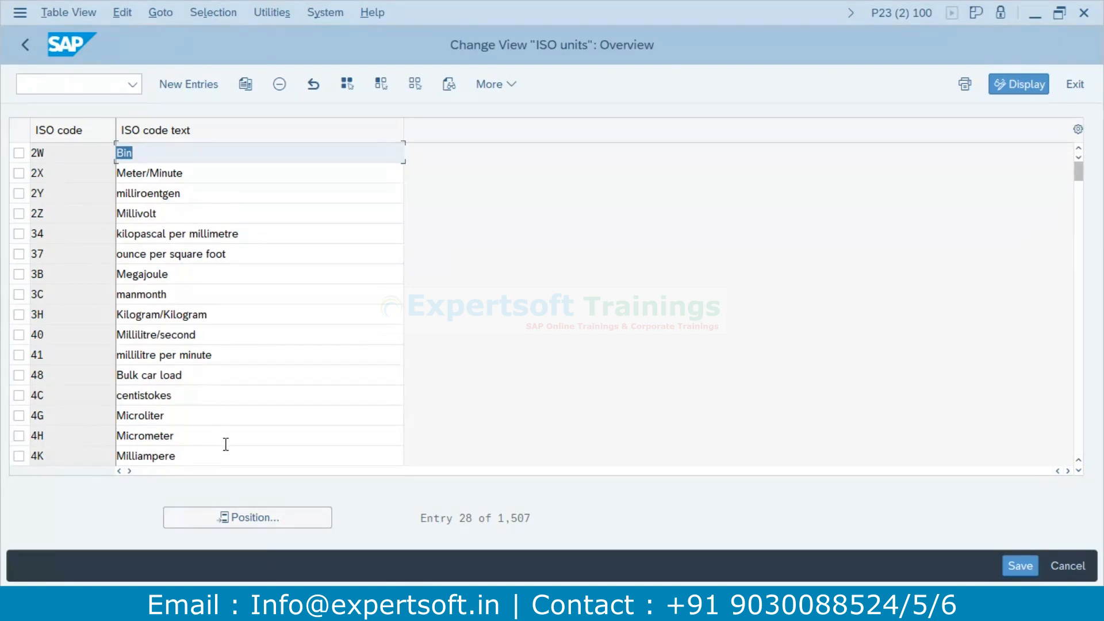
left_click(29, 50)
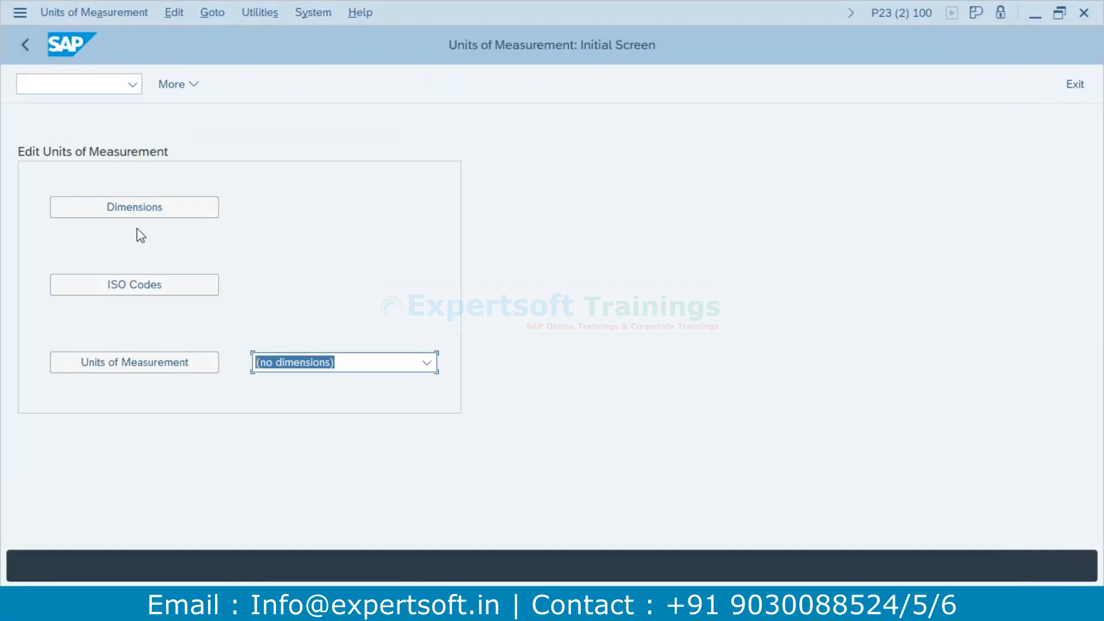
View the units of measurement for (no dimensions) and return to the implementation guide.
left_click(146, 363)
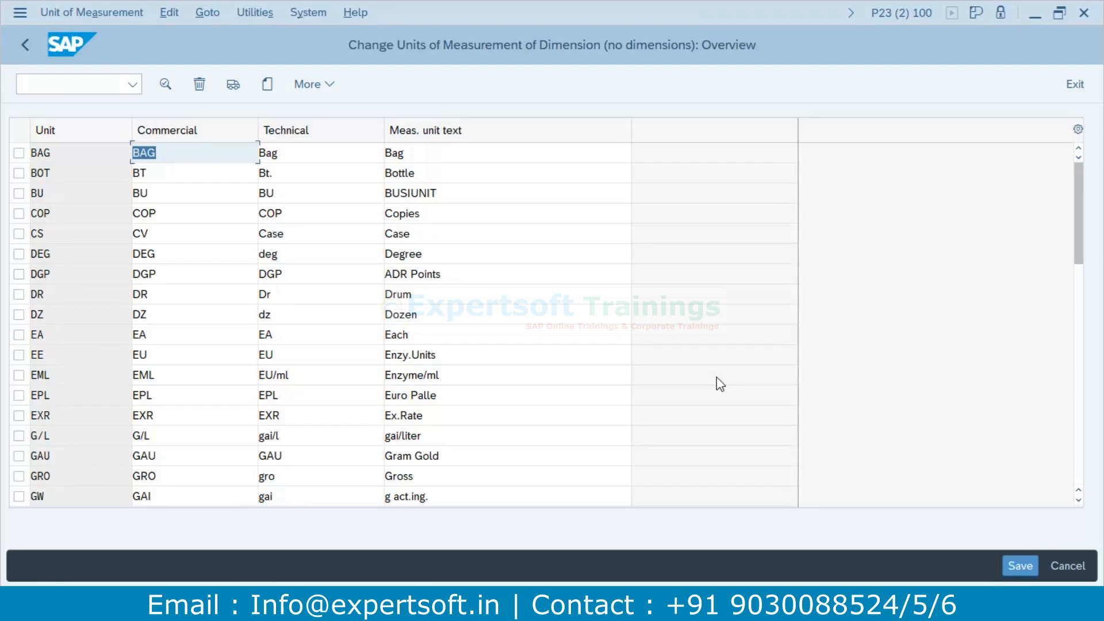
left_click(25, 46)
left_click(26, 47)
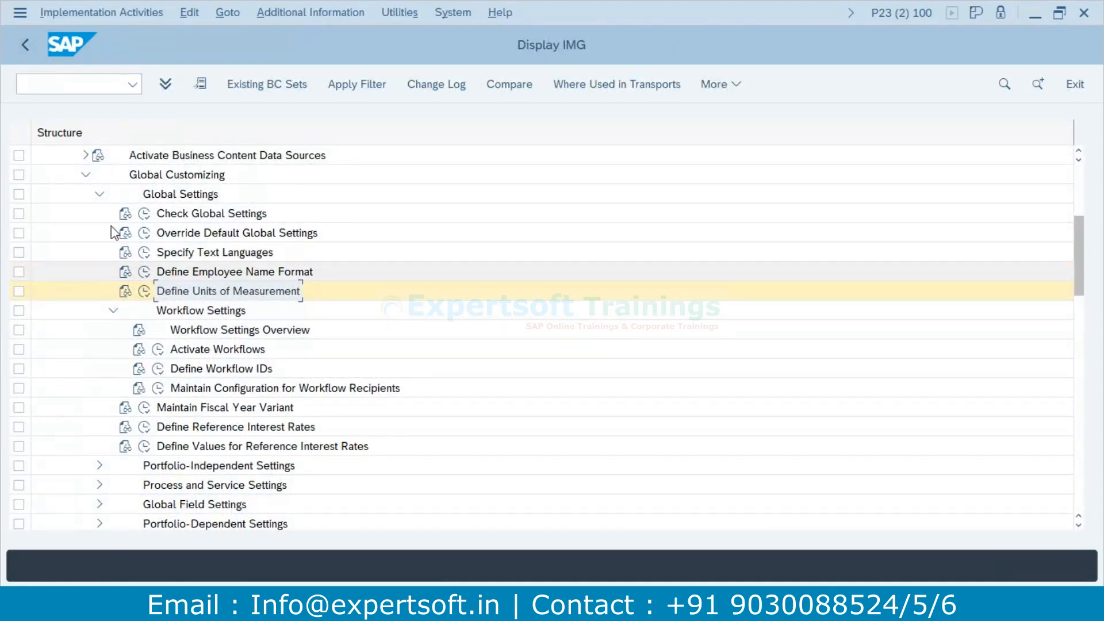
Collapse and re-expand Global Settings, and open the Activate Workflows activity under Workflow Settings.
left_click(98, 196)
left_click(98, 196)
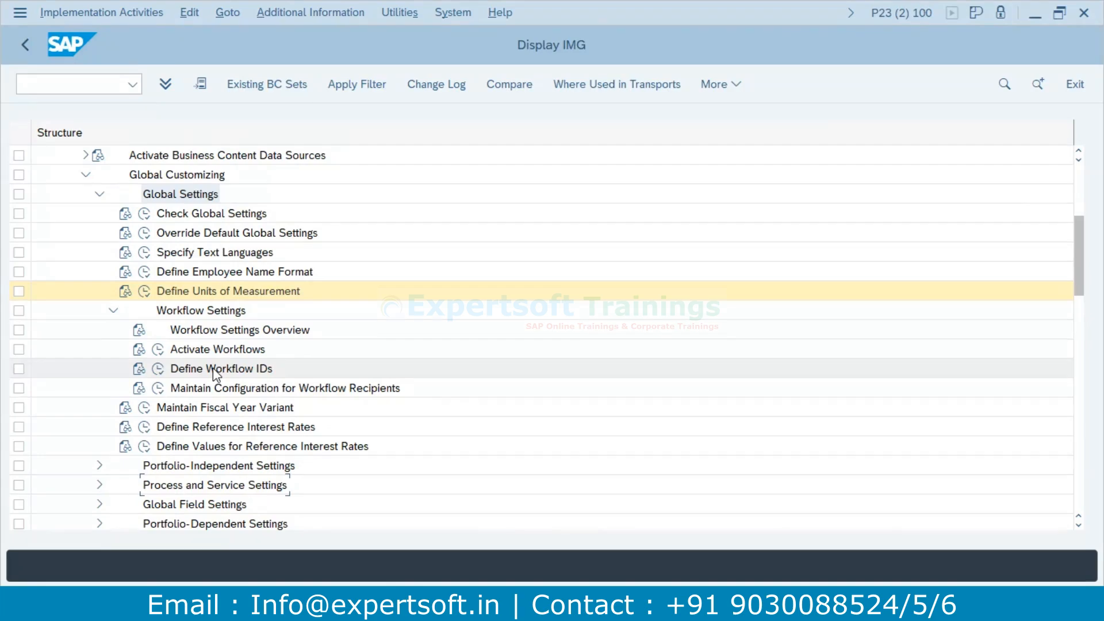
scroll(412, 358, "down", 1)
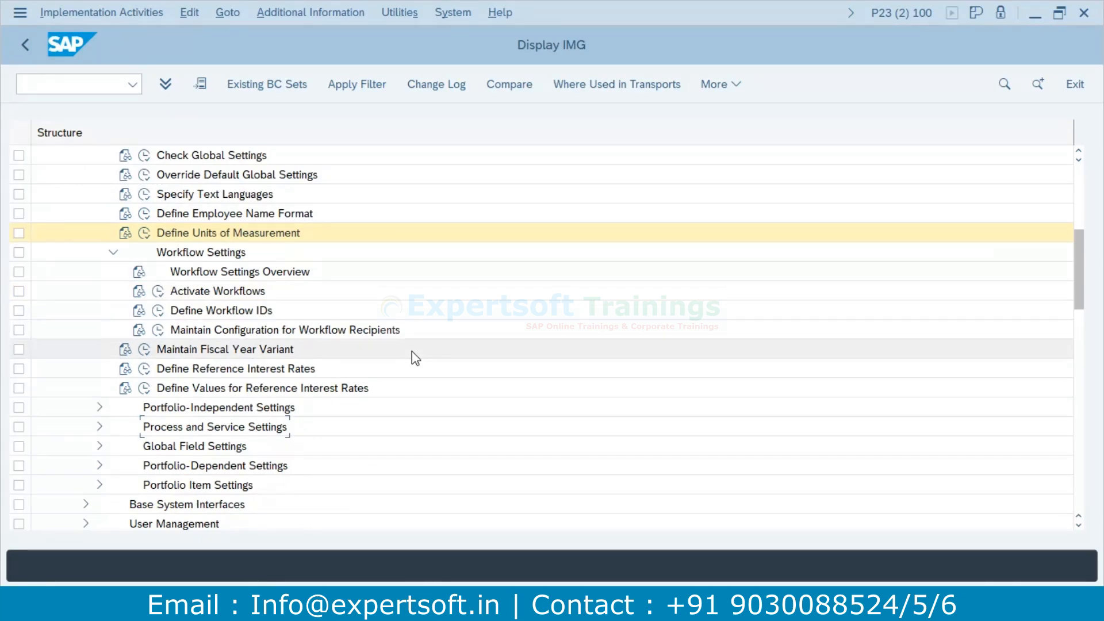
left_click(159, 291)
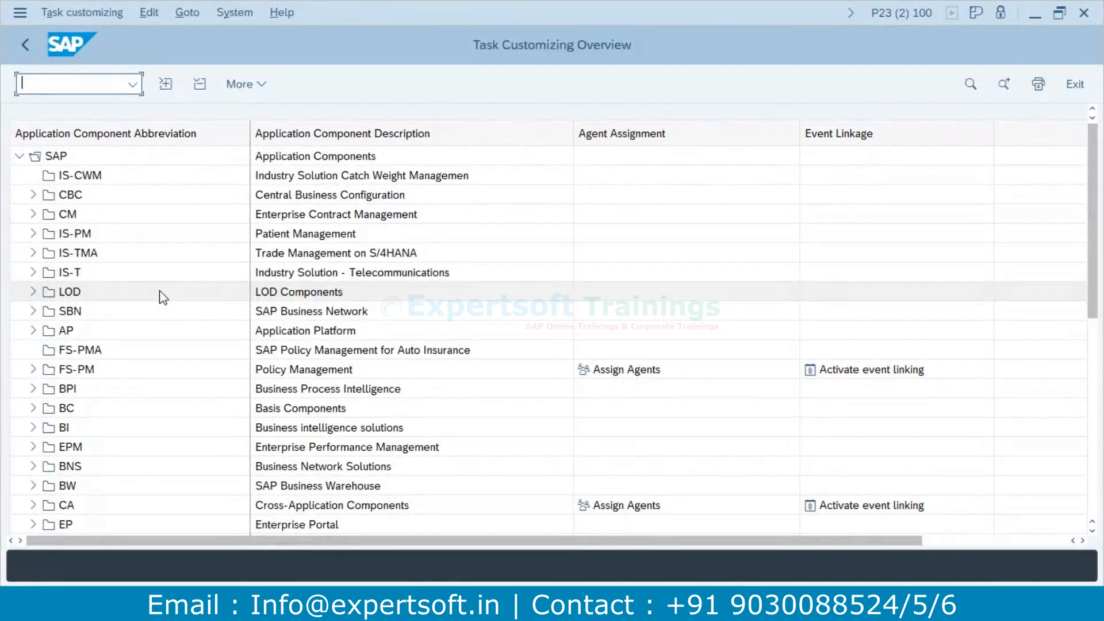
Expand the PPM component in Task Customizing Overview and try to open agent assignment for PPM-PFM Portfolio Management.
scroll(163, 297, "down", 10)
scroll(163, 296, "down", 5)
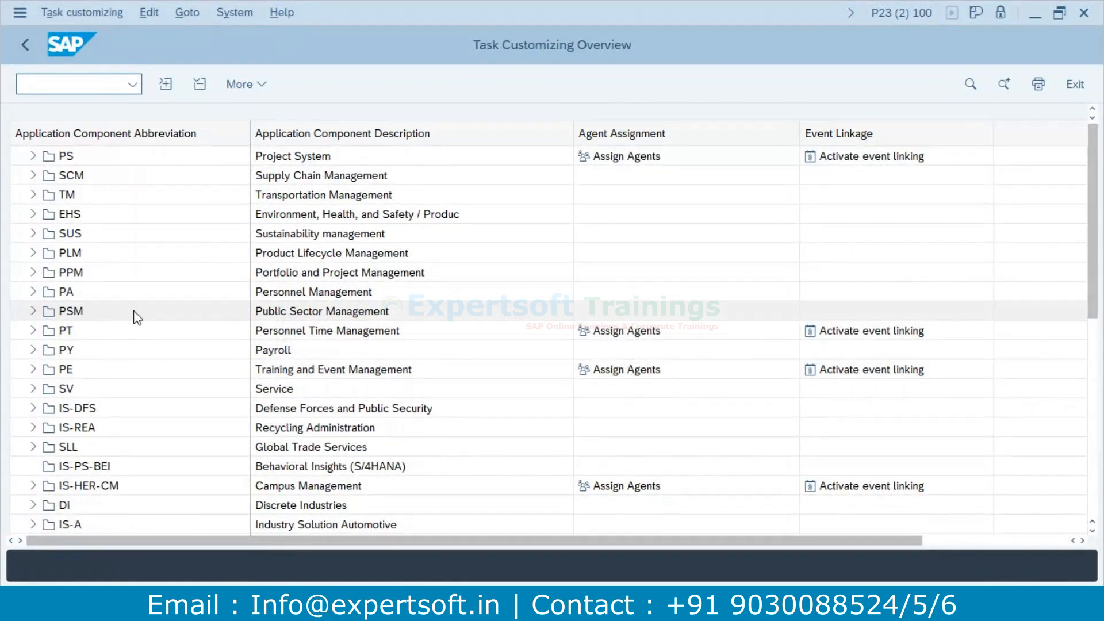
left_click(33, 274)
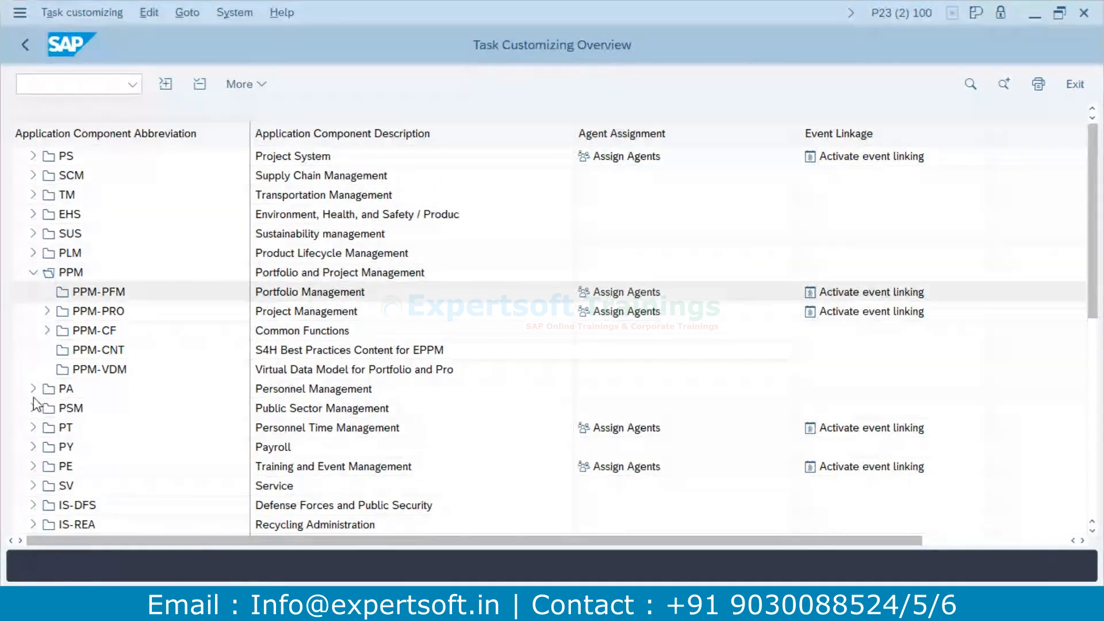
left_click(93, 298)
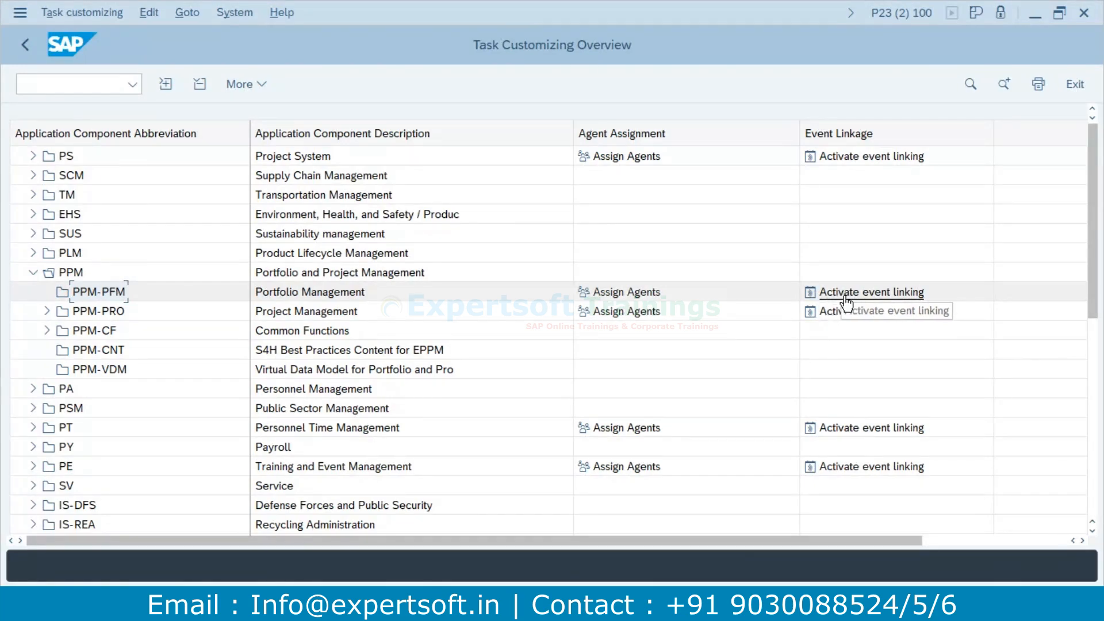
left_click(644, 294)
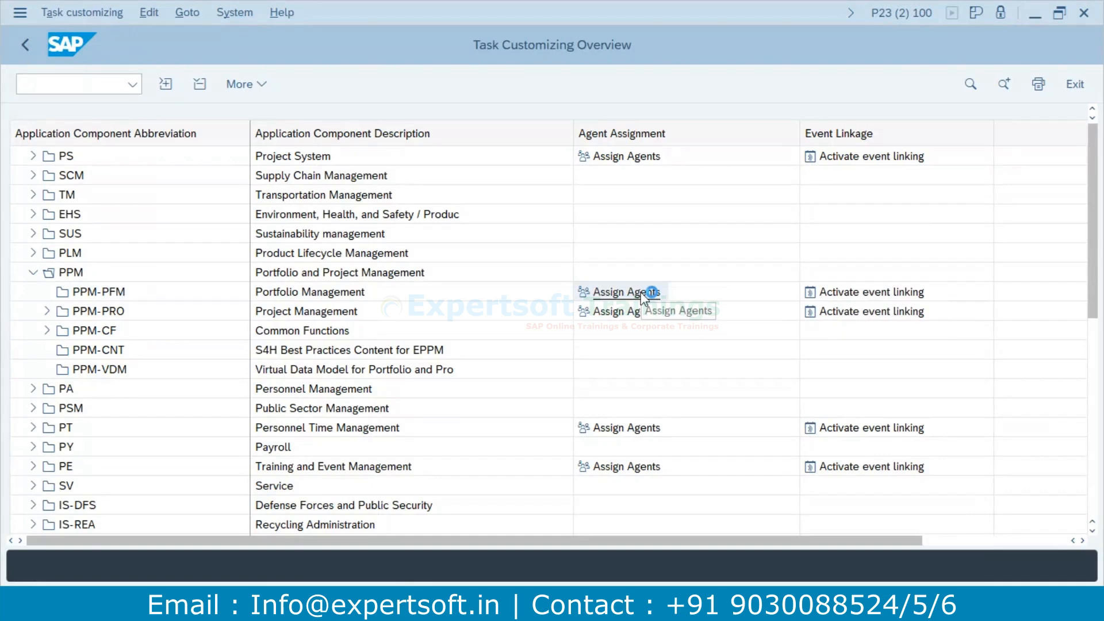
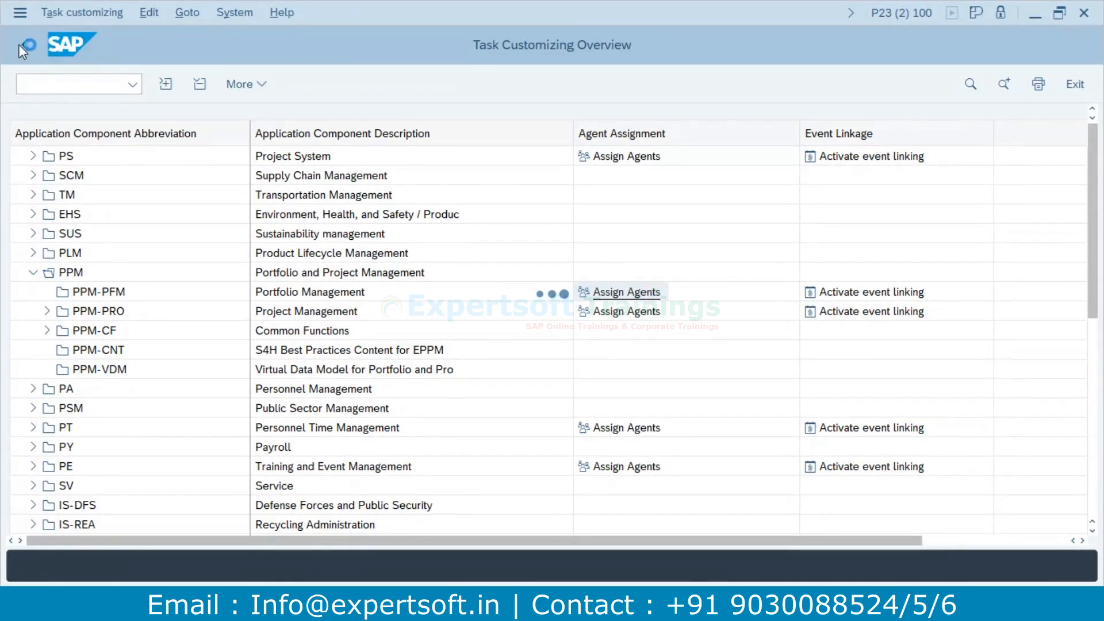
Stop the running transaction and reopen the implementation guide with transaction simg.
left_click(20, 12)
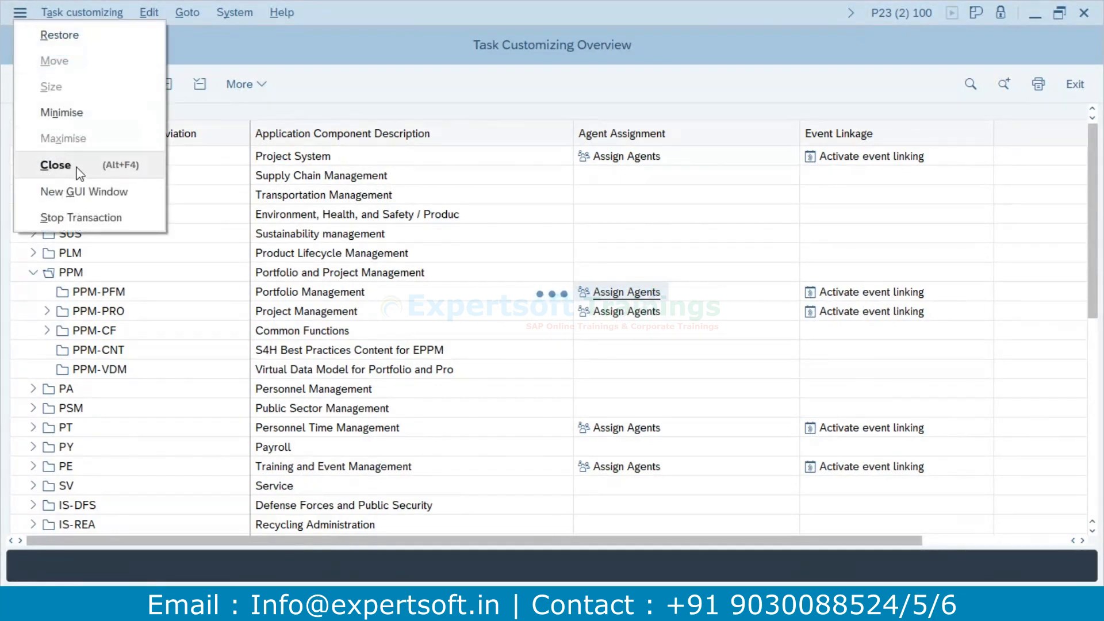
left_click(84, 214)
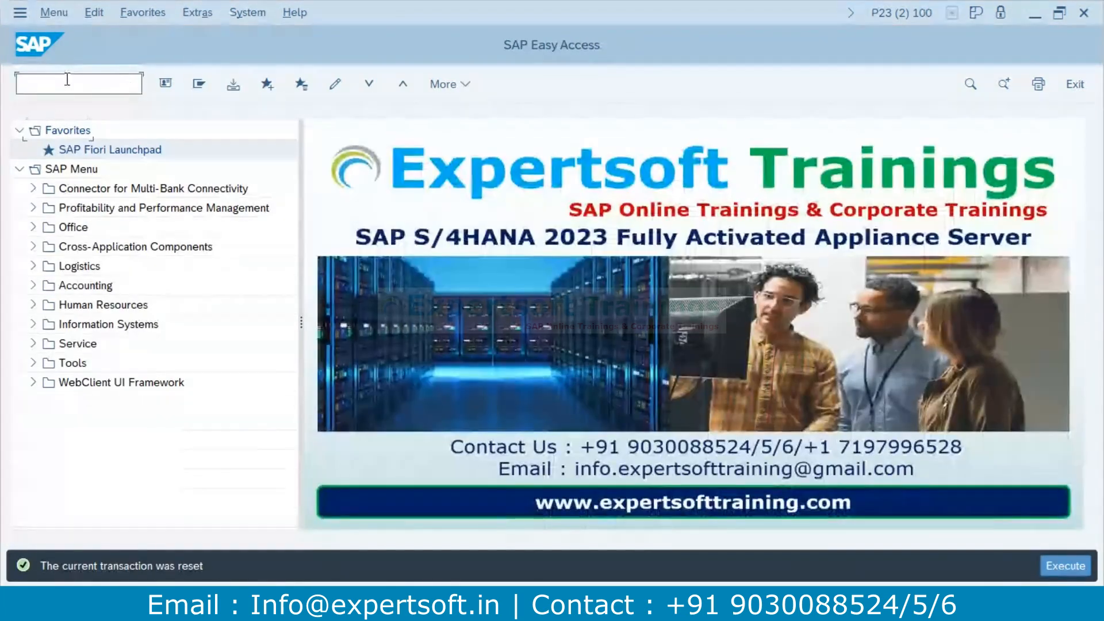
left_click(77, 82)
type("simg")
key("Return")
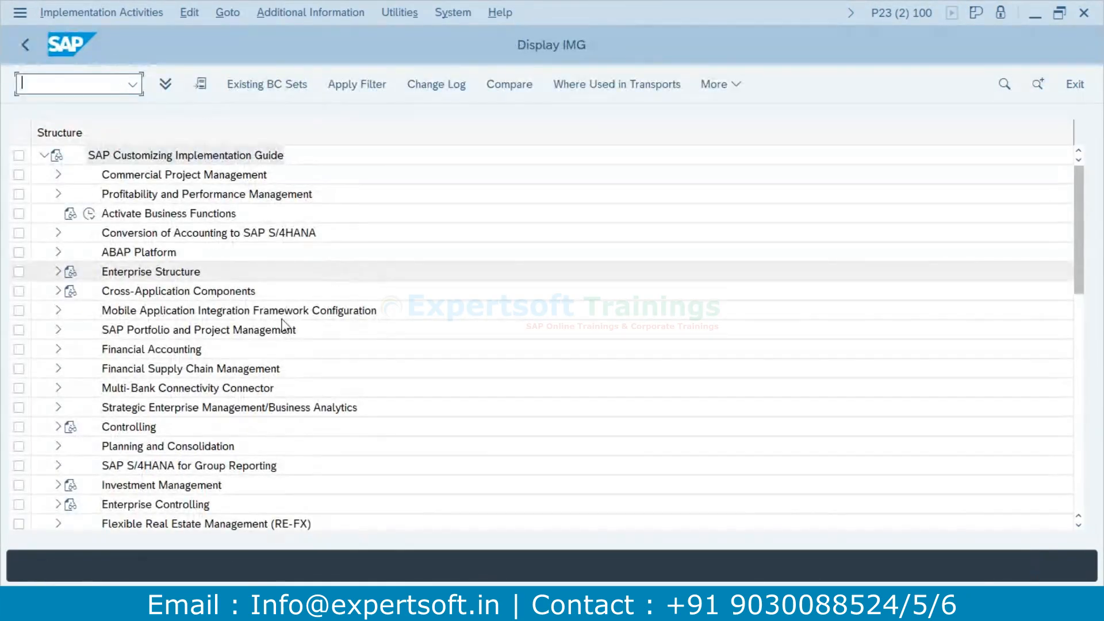
Expand SAP Portfolio and Project Management down to Portfolio Management's Global Settings under Global Customizing, and collapse Workflow Settings.
left_click(58, 331)
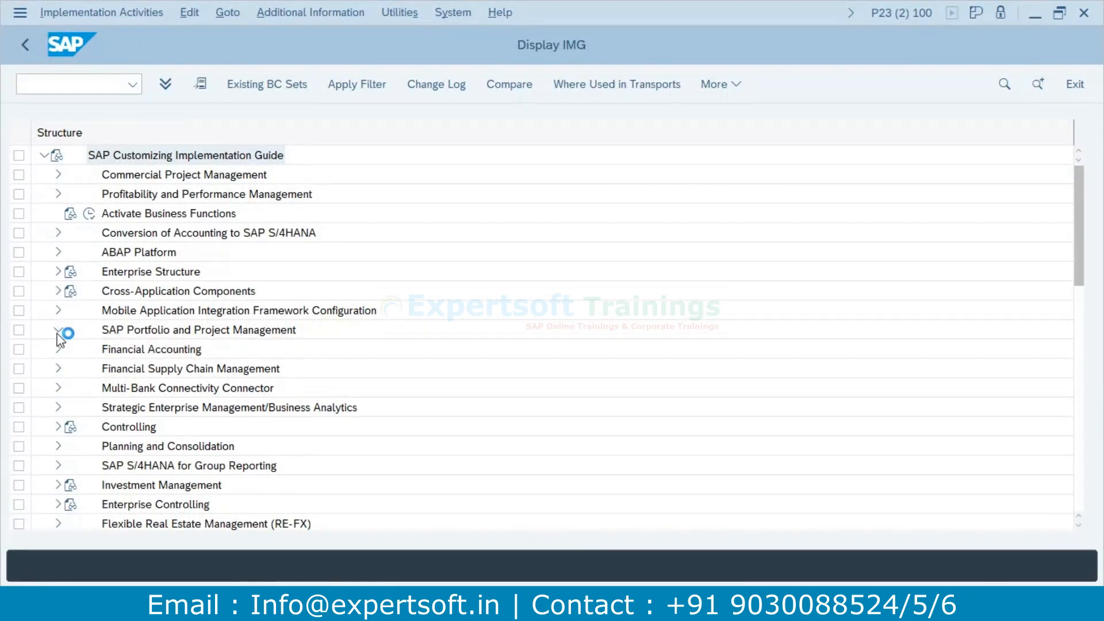
left_click(72, 350)
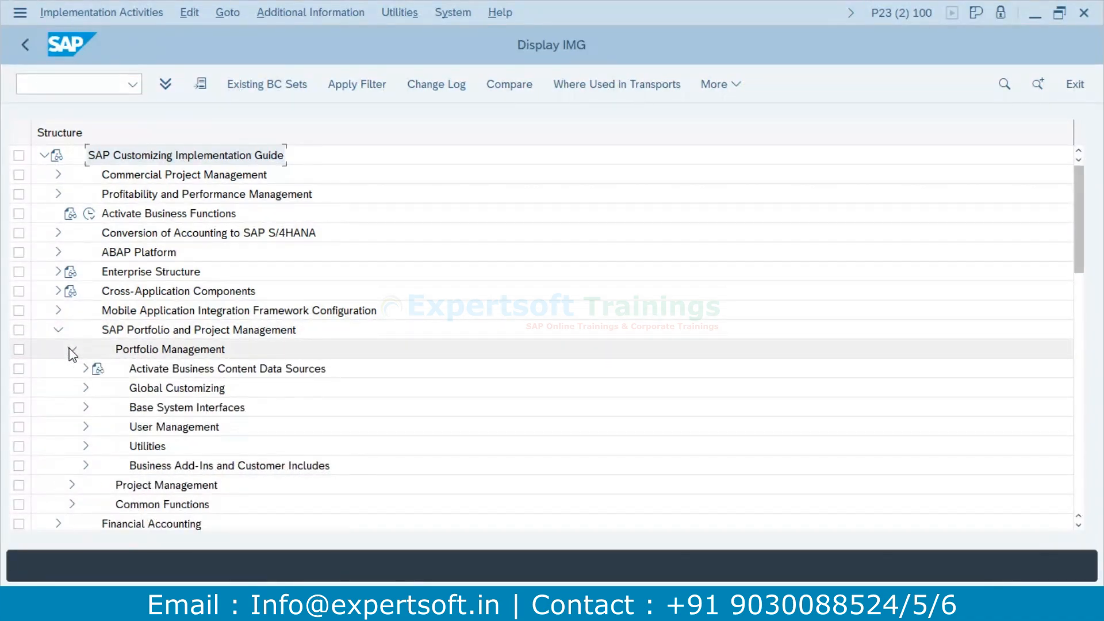
scroll(72, 352, "down", 1)
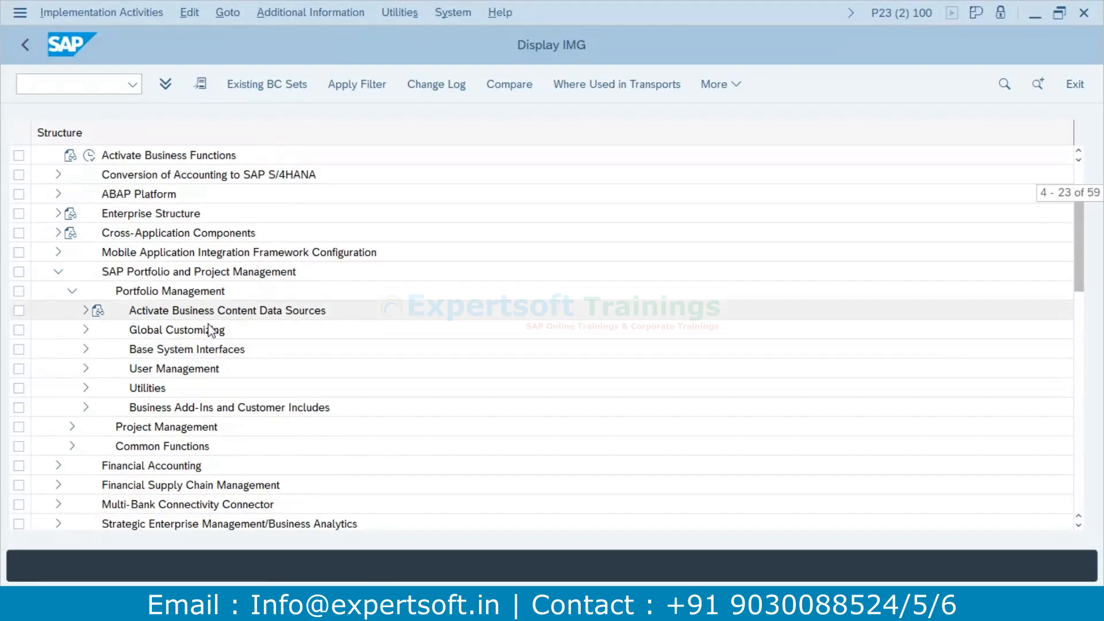
left_click(85, 329)
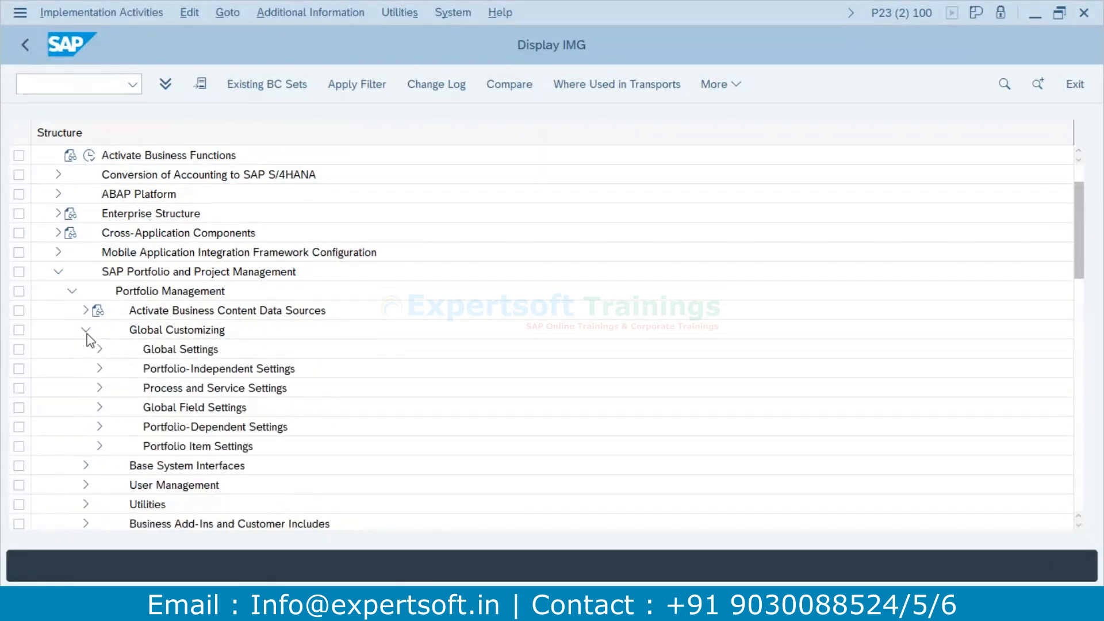
left_click(99, 349)
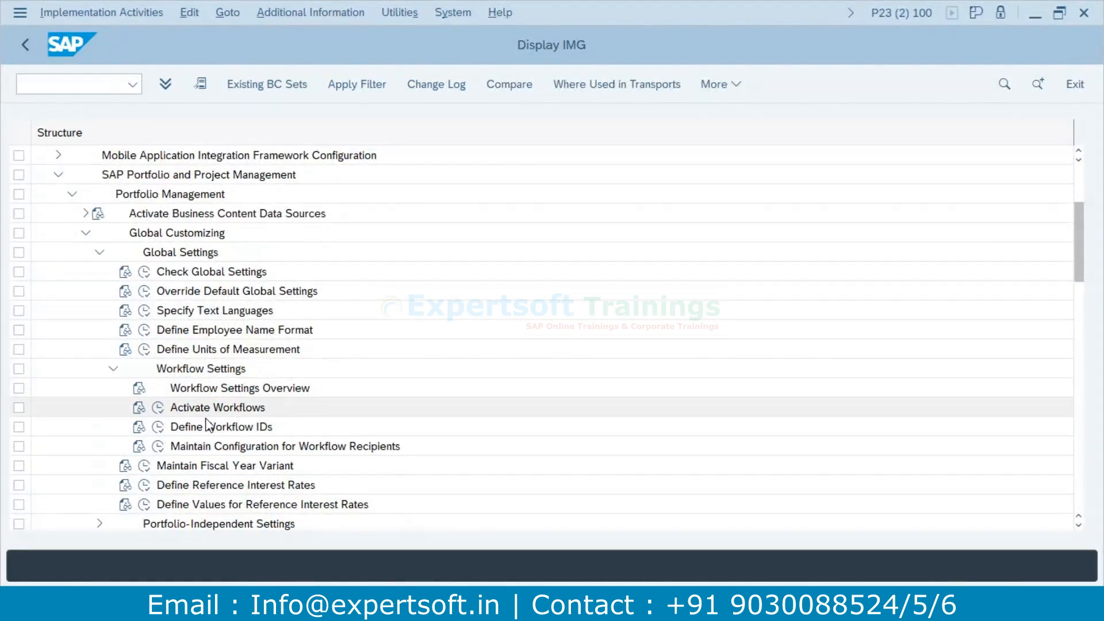
left_click(113, 370)
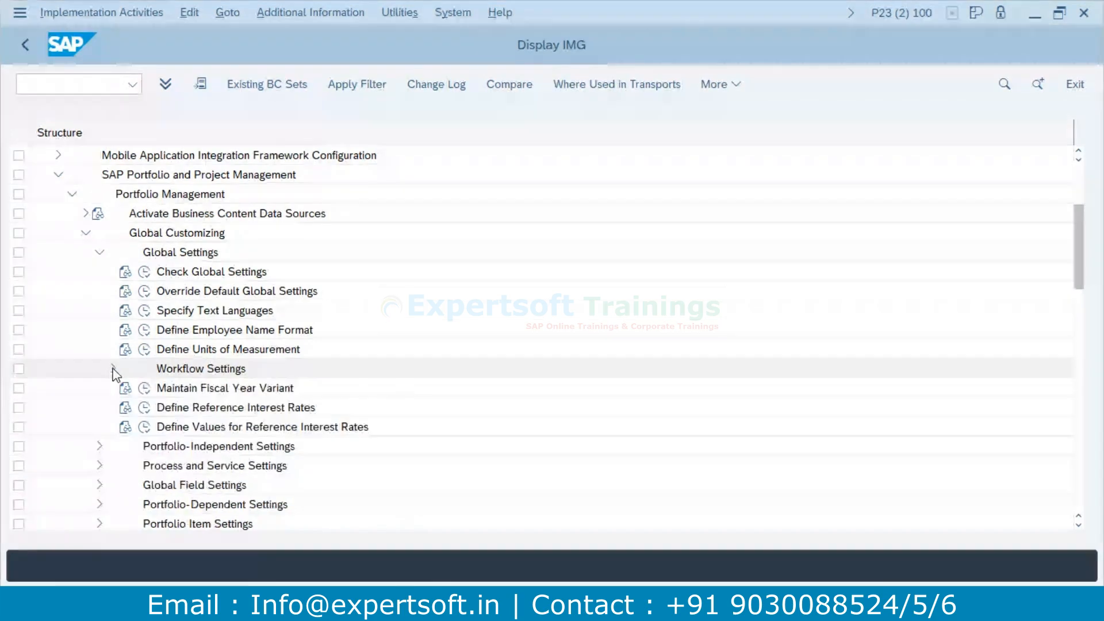
Open the Maintain Fiscal Year Variant activity, review the list of fiscal year variants, and return to the implementation guide.
scroll(345, 328, "down", 1)
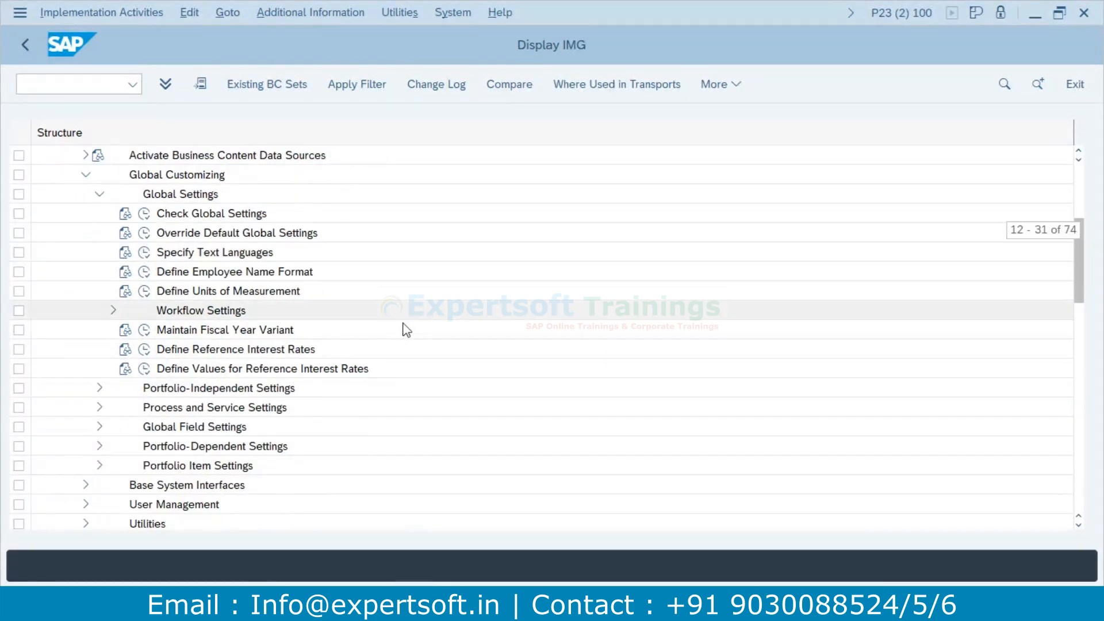
left_click(145, 333)
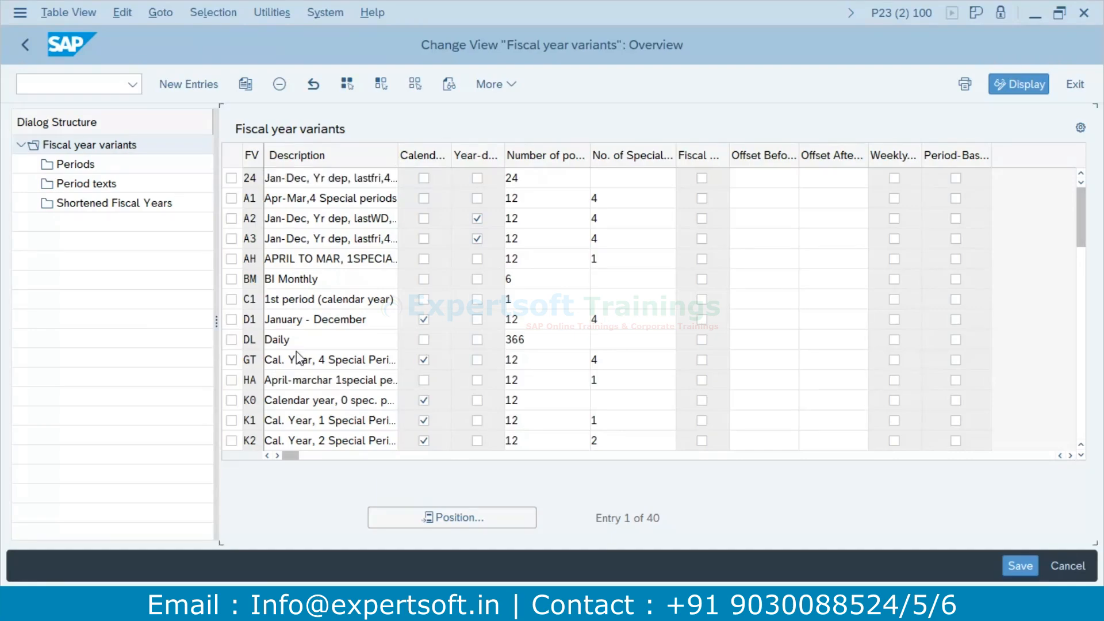
scroll(297, 352, "down", 2)
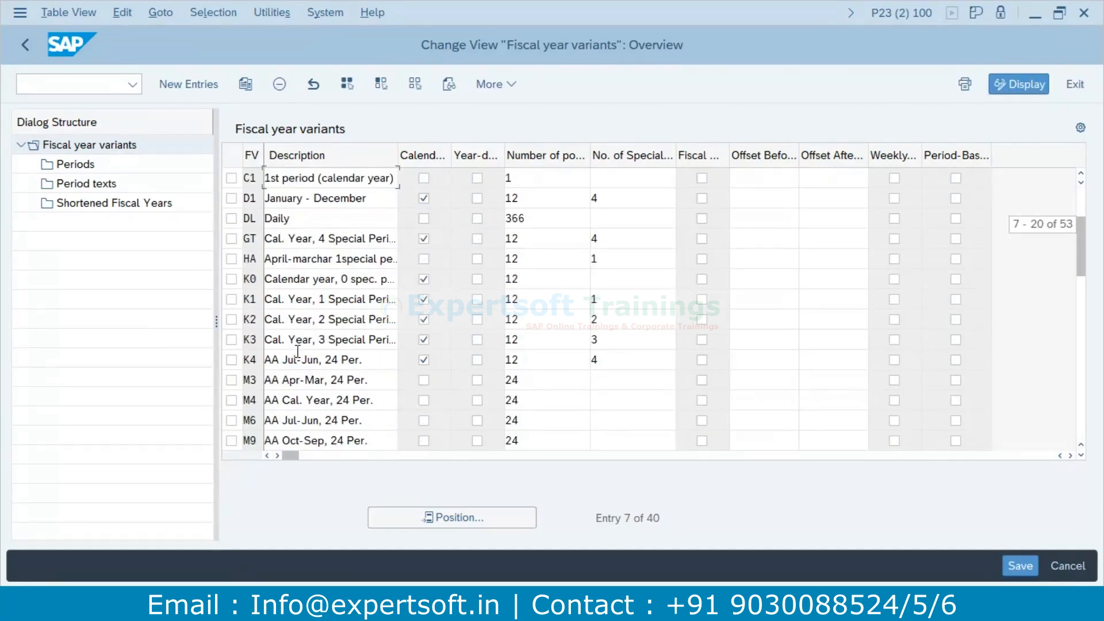
scroll(298, 351, "down", 2)
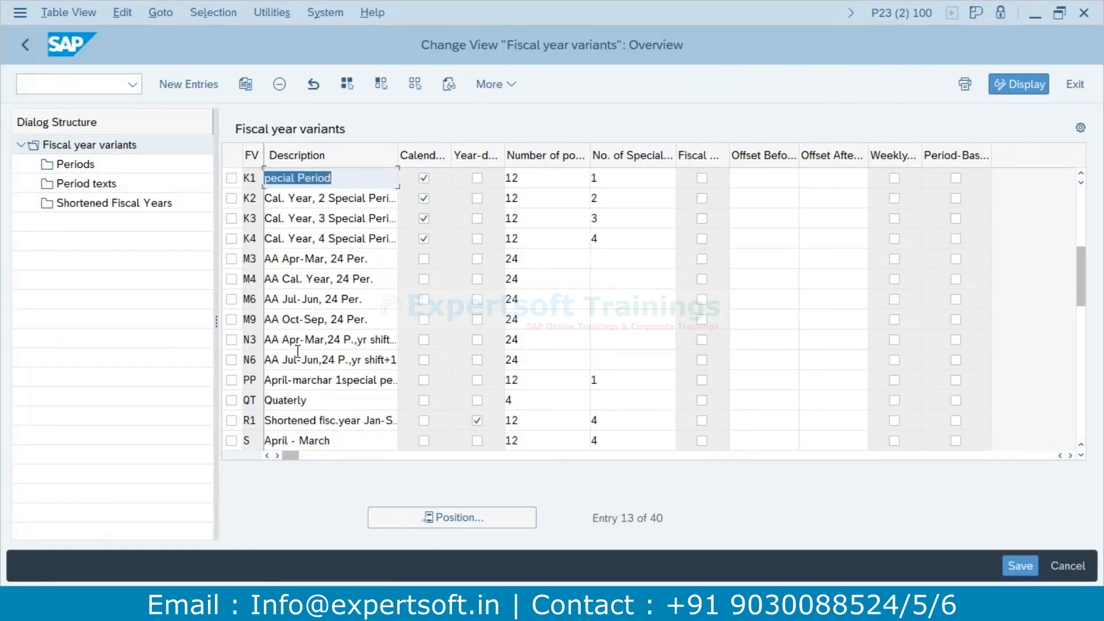
scroll(298, 351, "down", 1)
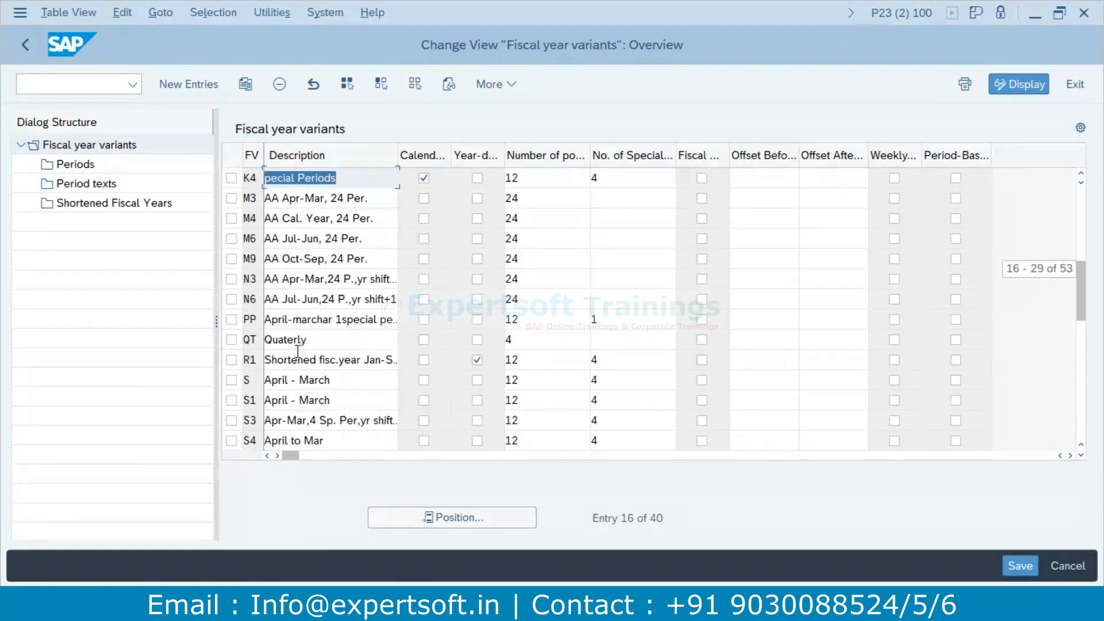
scroll(299, 357, "down", 1)
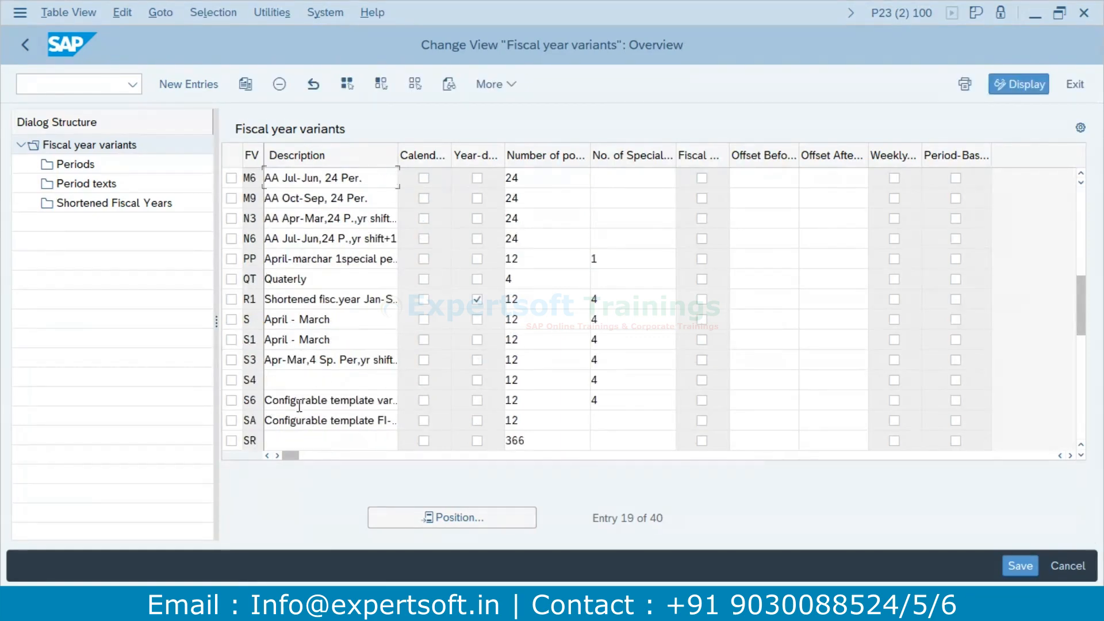
scroll(302, 397, "down", 1)
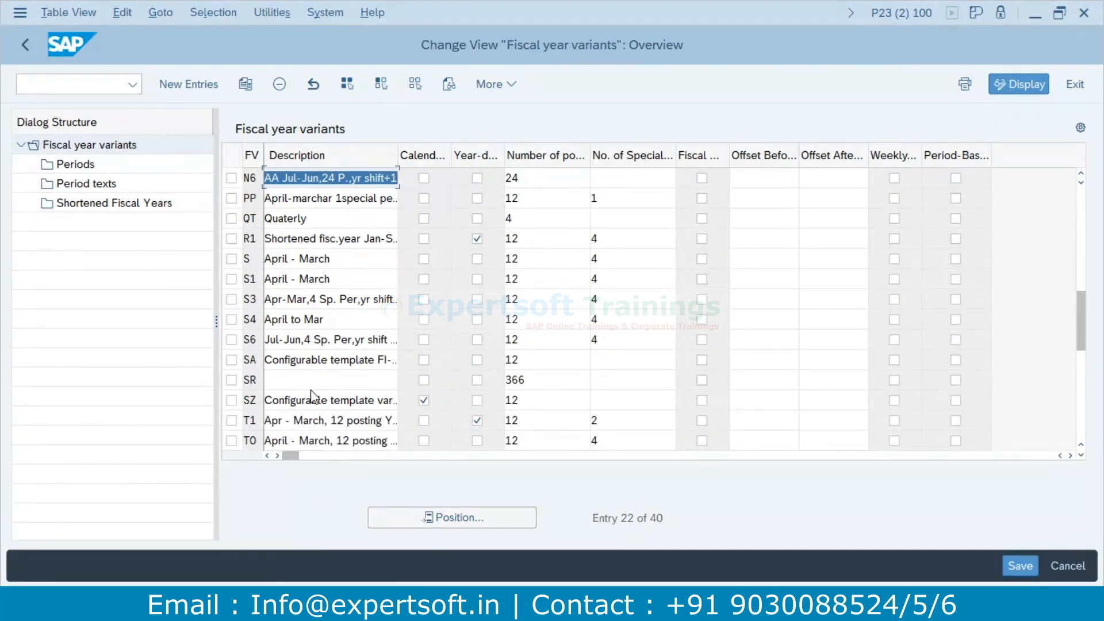
scroll(312, 396, "down", 3)
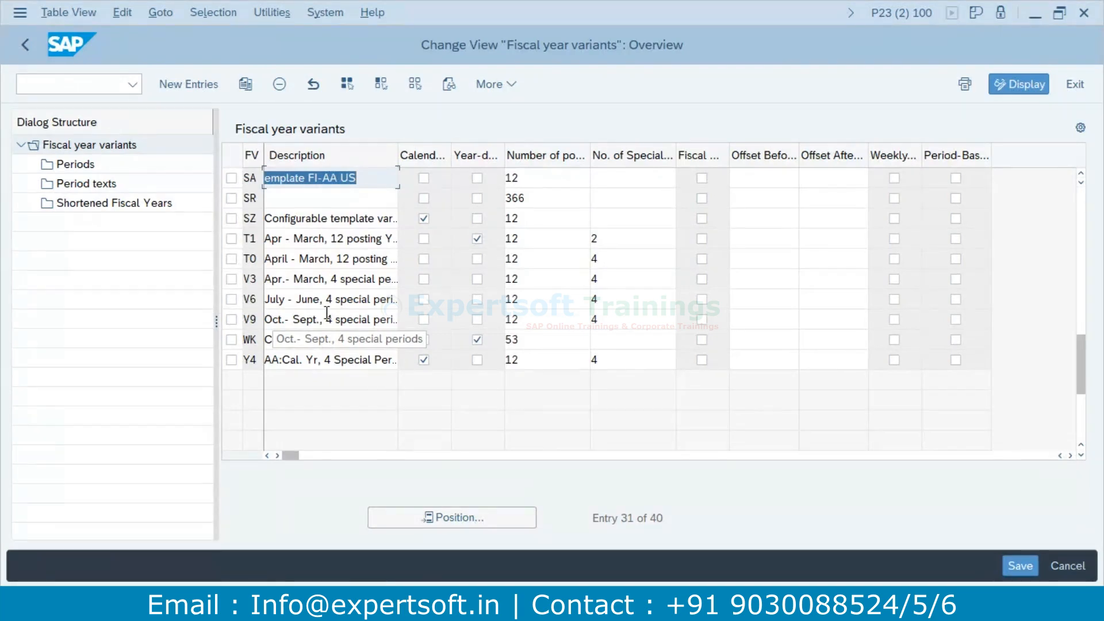
scroll(327, 313, "up", 4)
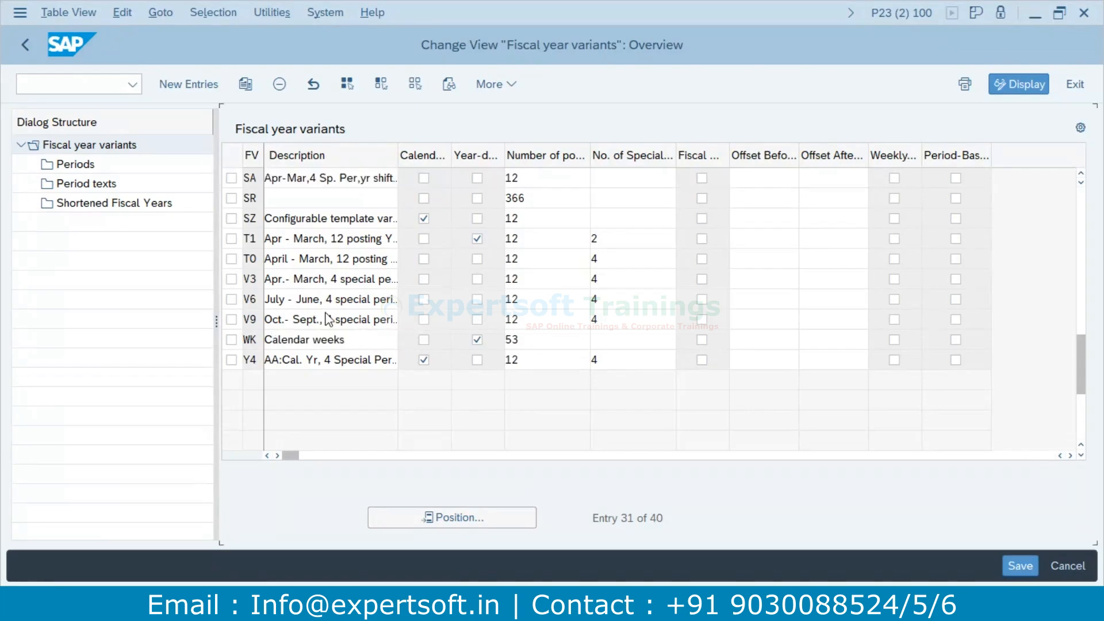
left_click(26, 46)
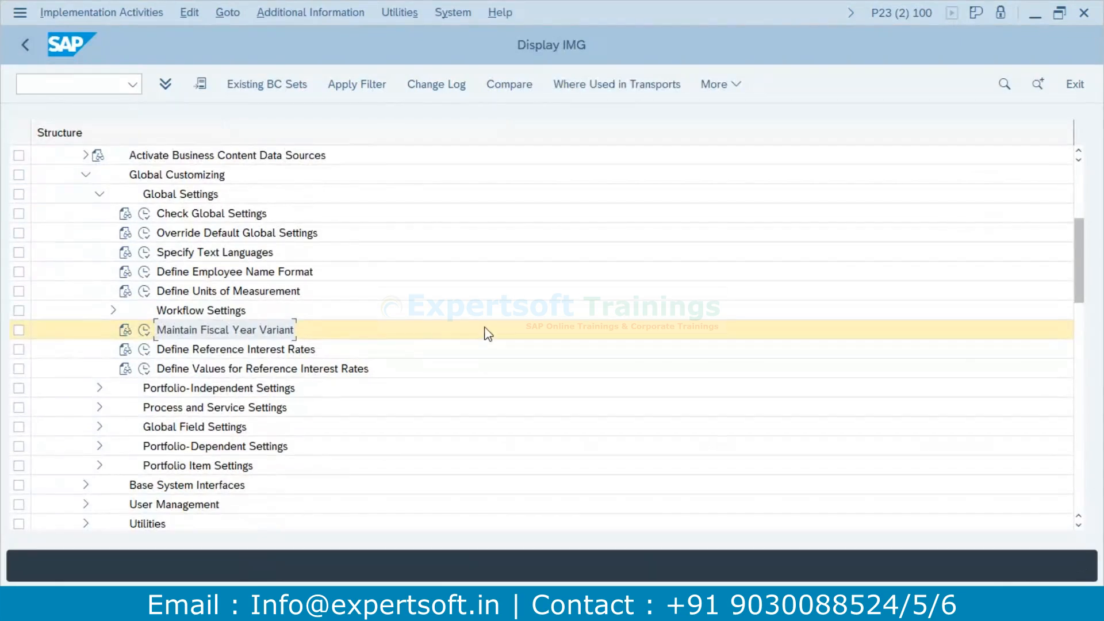
Reopen Maintain Fiscal Year Variant, go through the variants down to the last entry Y4, and leave the activity.
scroll(486, 332, "down", 1)
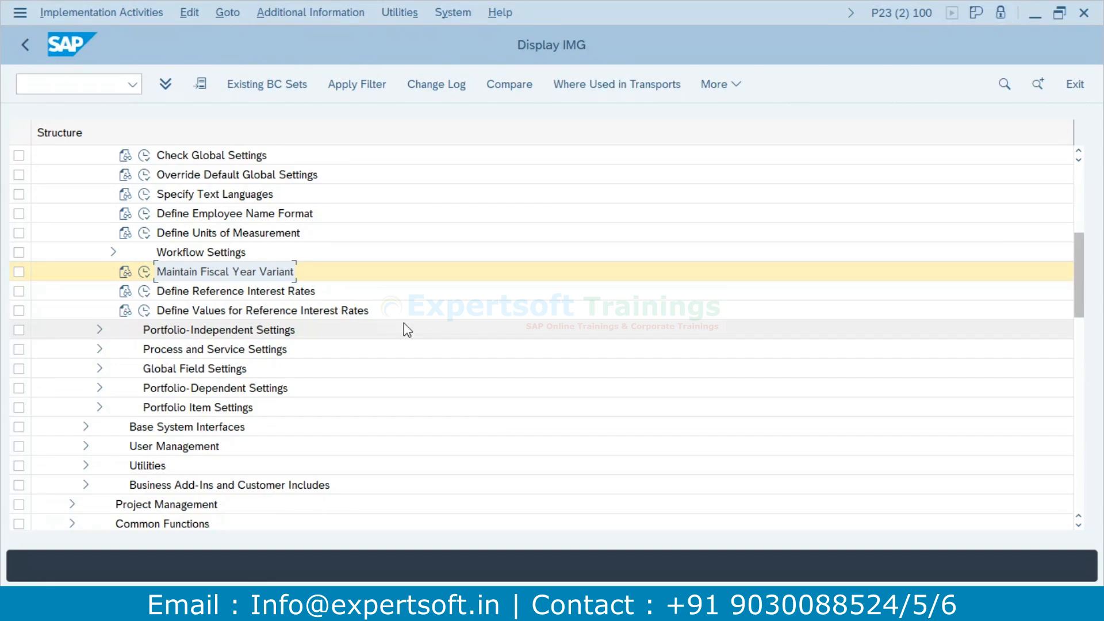
left_click(146, 275)
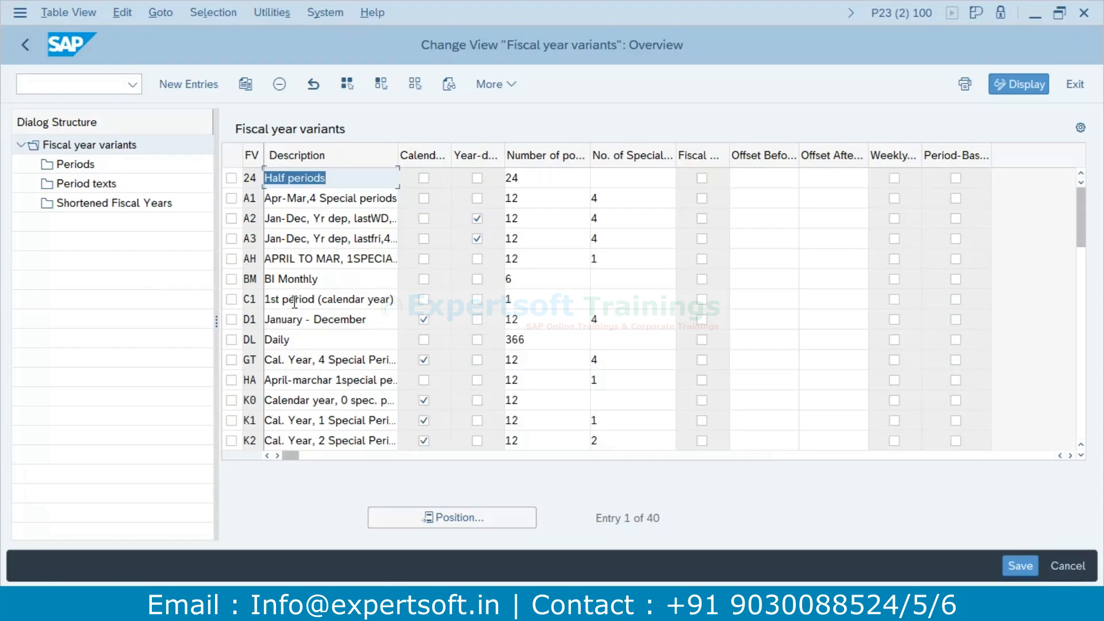
scroll(294, 302, "down", 3)
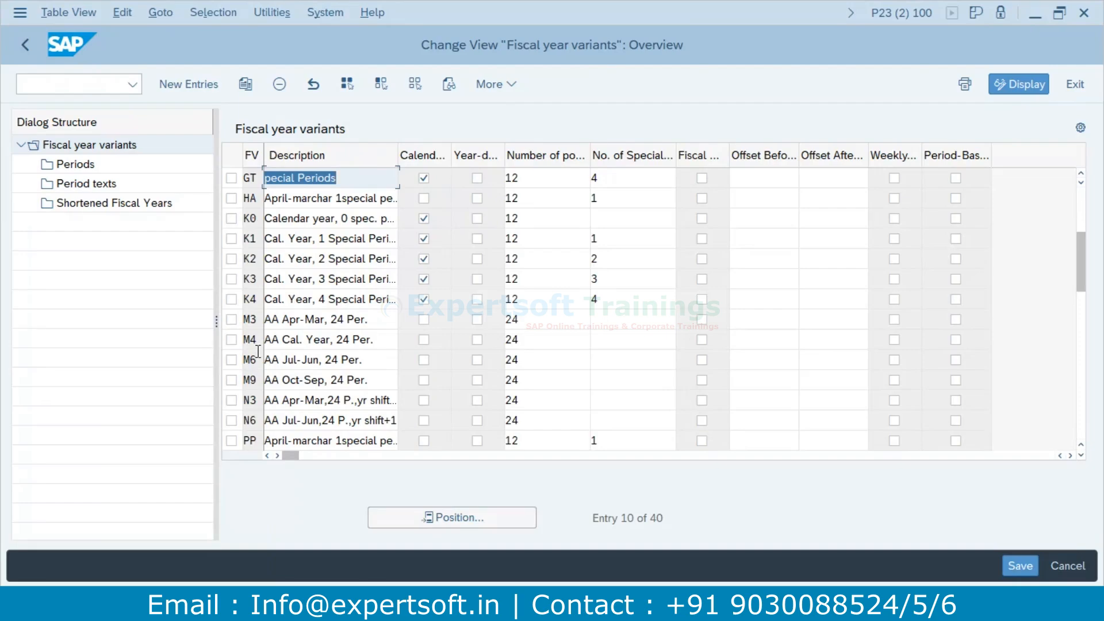
scroll(258, 350, "down", 3)
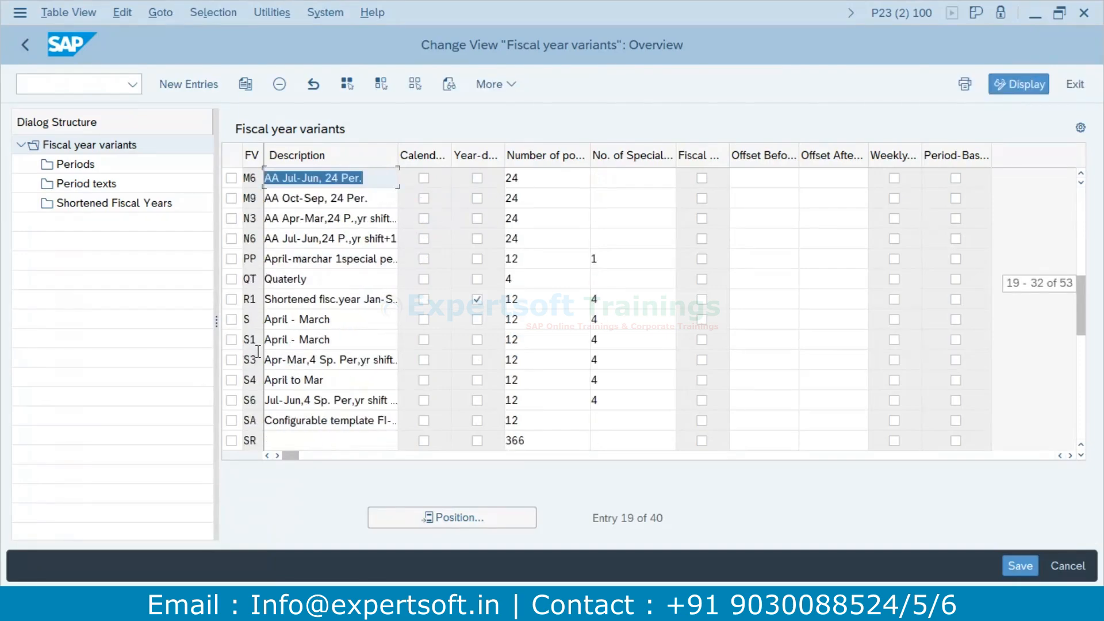
scroll(257, 351, "down", 2)
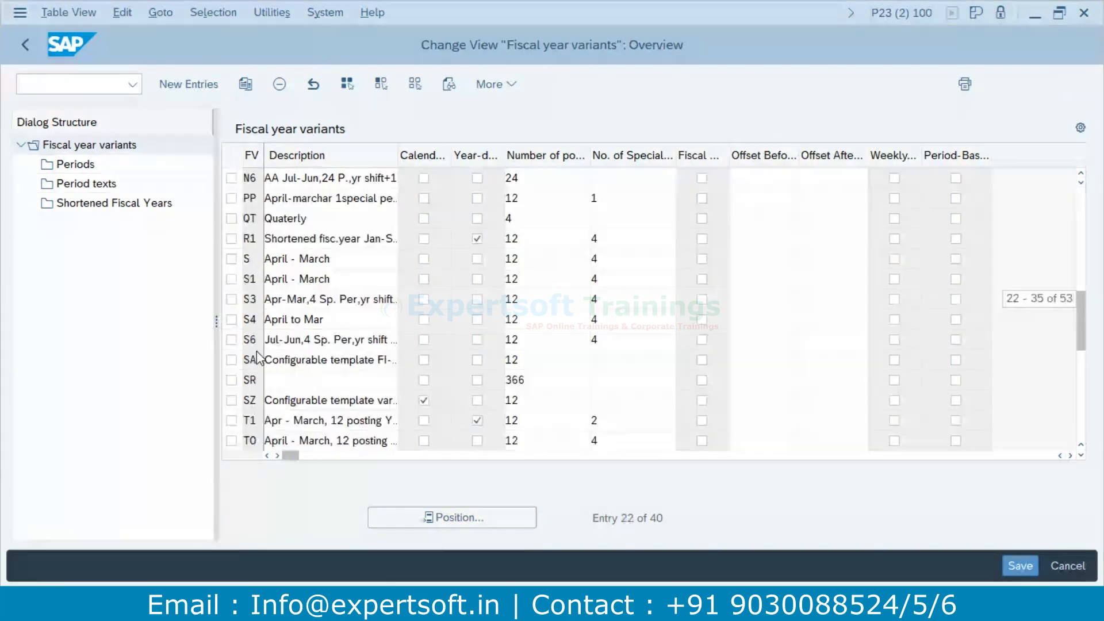
scroll(256, 351, "down", 5)
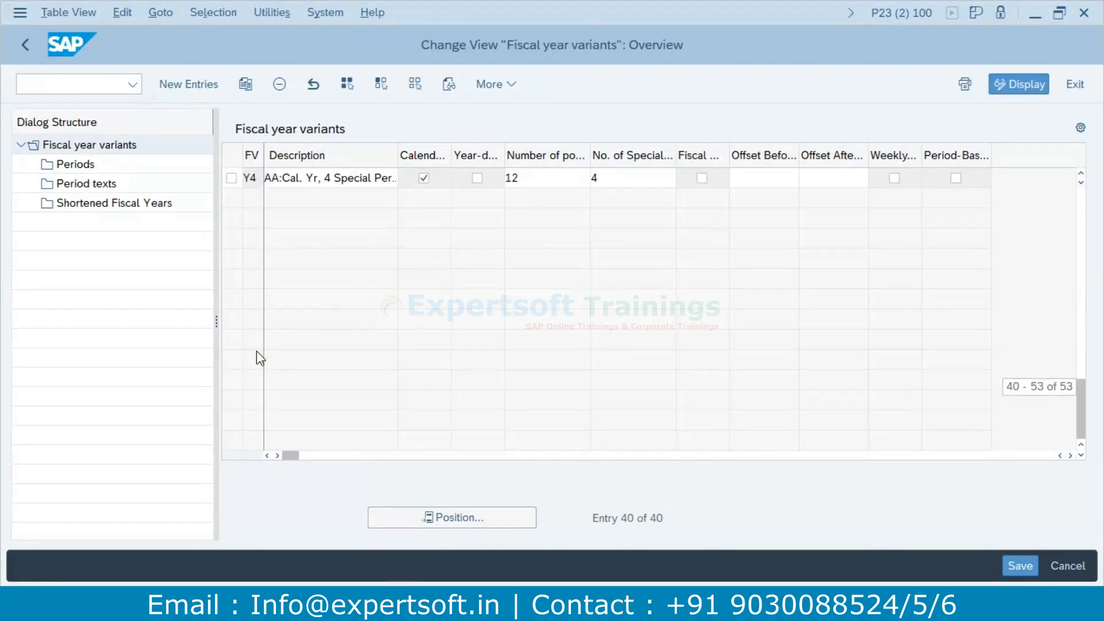
scroll(272, 292, "up", 1)
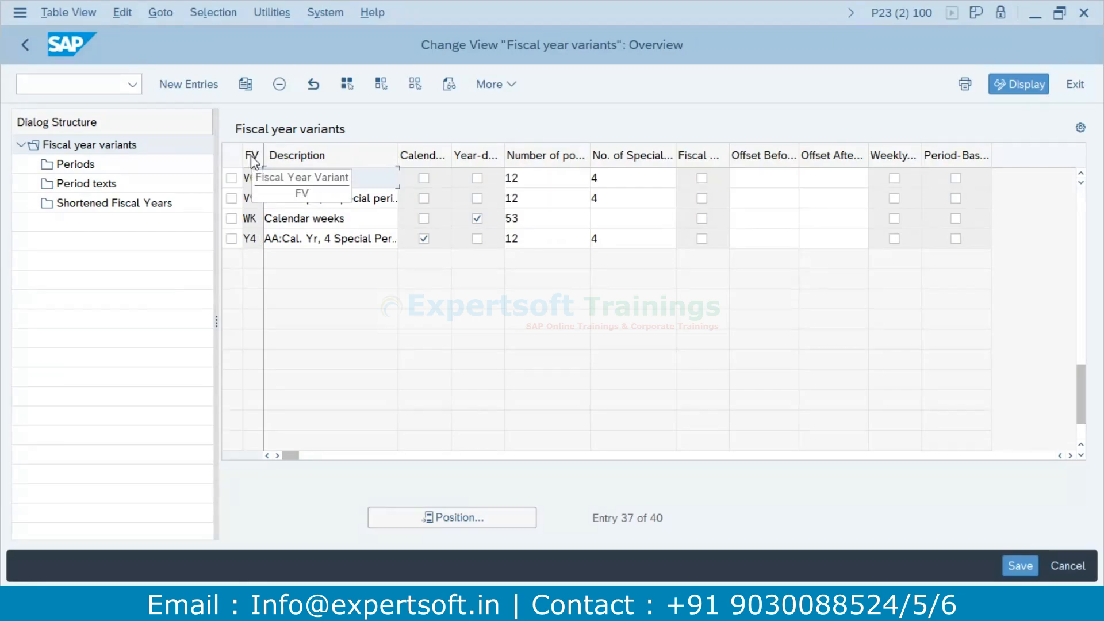
left_click(26, 44)
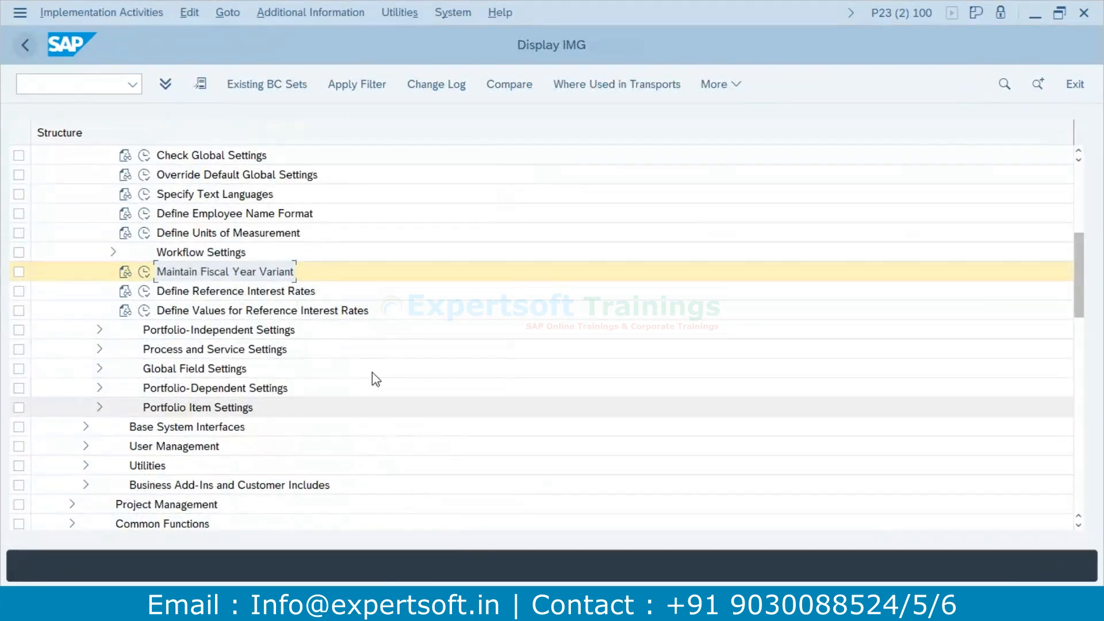
Open the Define Reference Interest Rates activity and narrow the Long txt column to fit its texts.
left_click(144, 292)
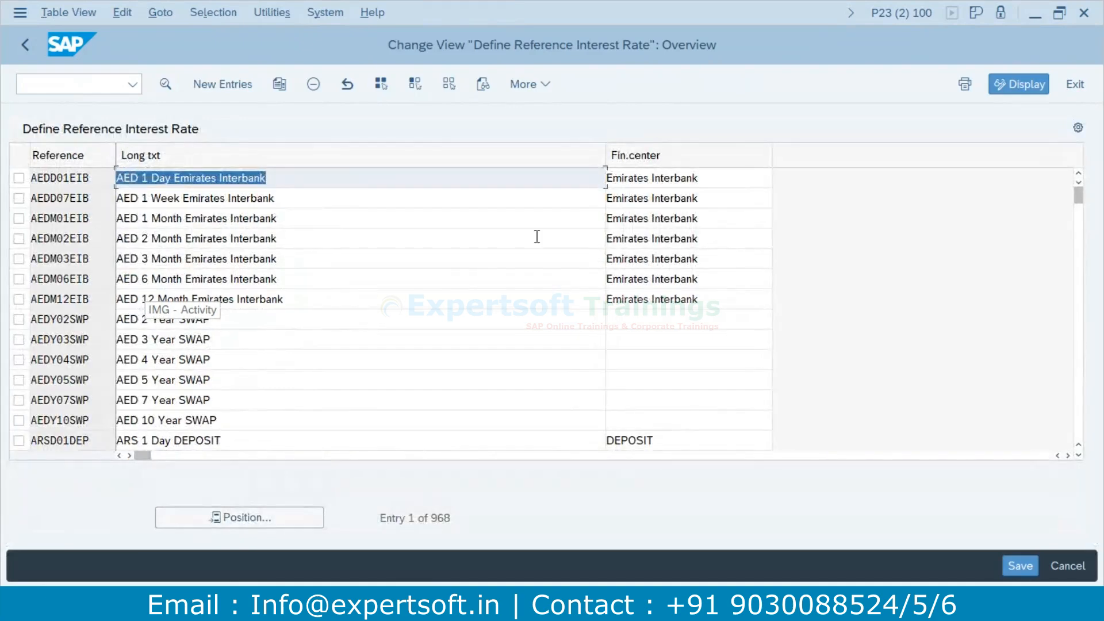
left_click_drag(606, 151, 325, 166)
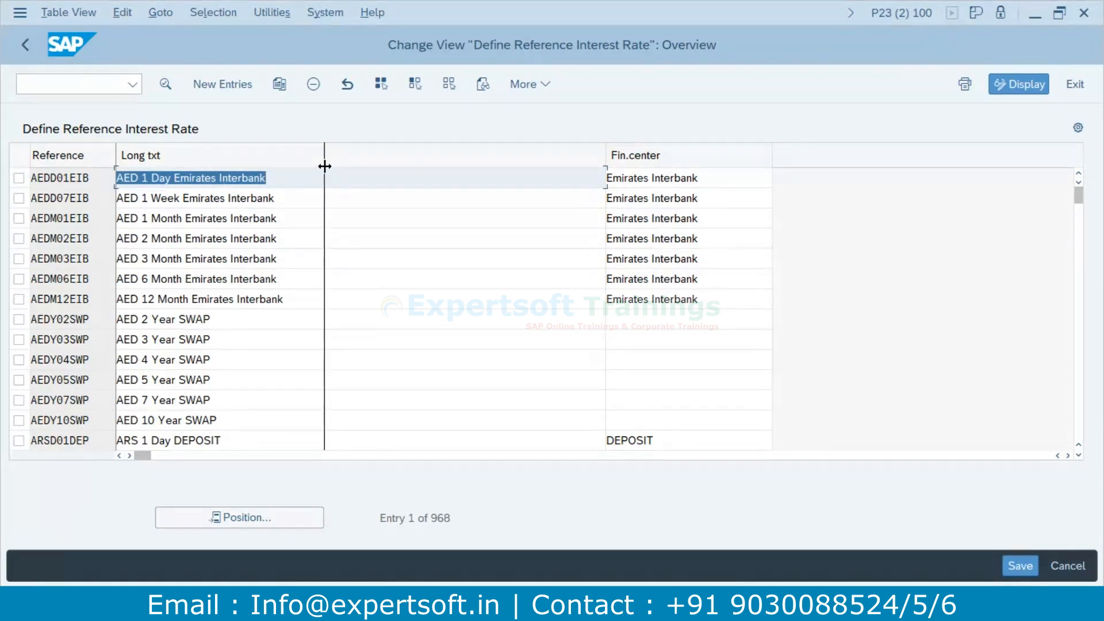
left_click_drag(325, 167, 324, 167)
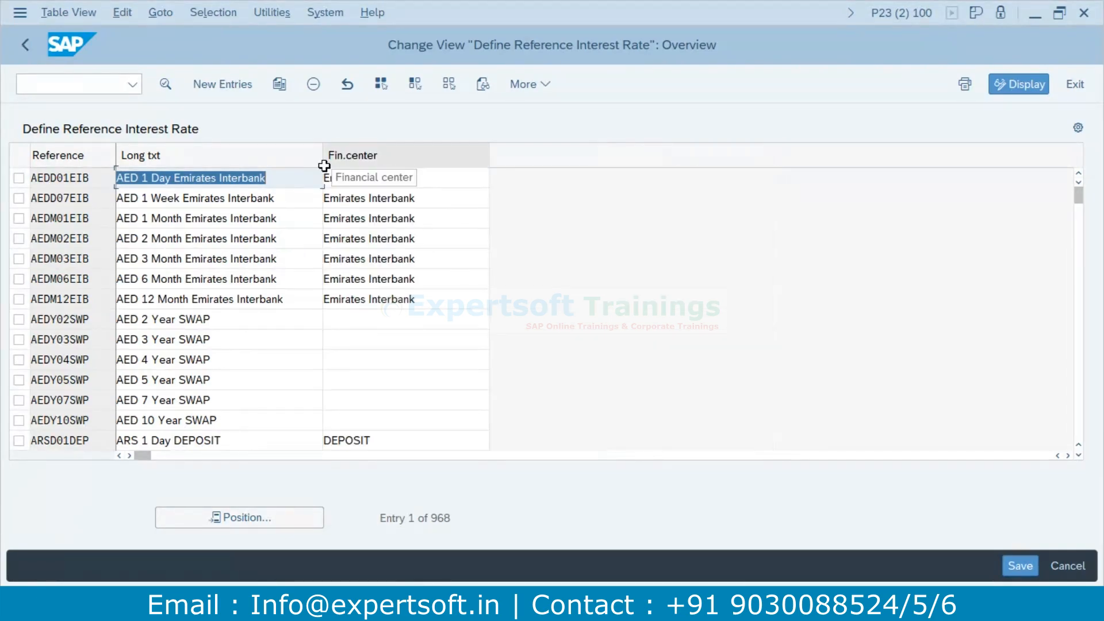
Browse the reference interest rates from the AED entries to the CHF LIBOR and SWAP entries, and return to the implementation guide.
scroll(91, 382, "down", 5)
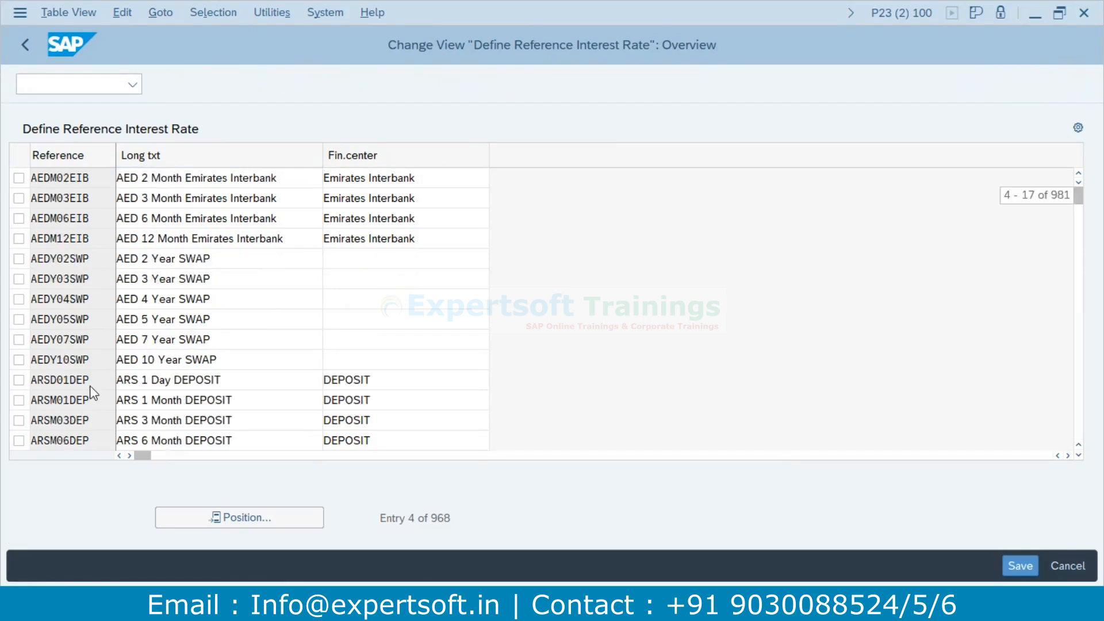
scroll(90, 386, "down", 12)
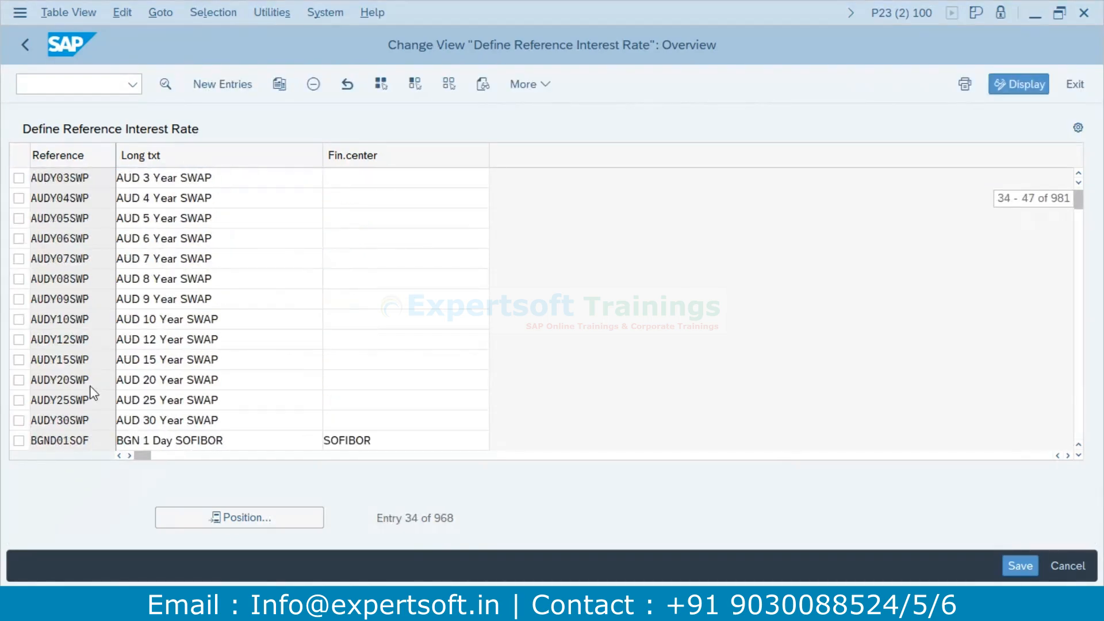
scroll(90, 387, "down", 11)
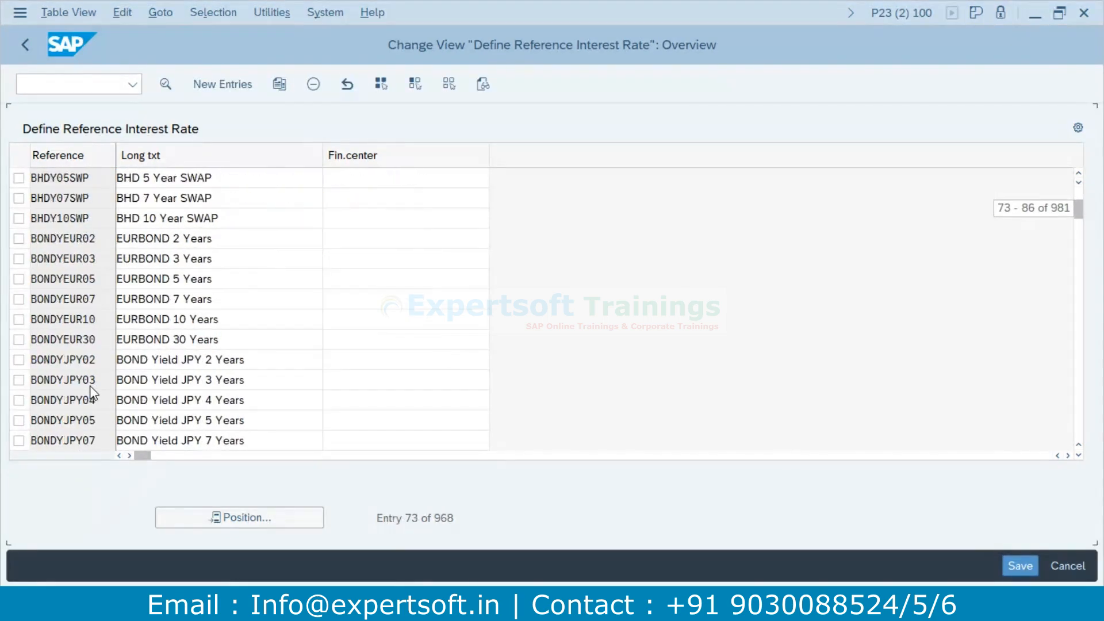
scroll(90, 385, "down", 5)
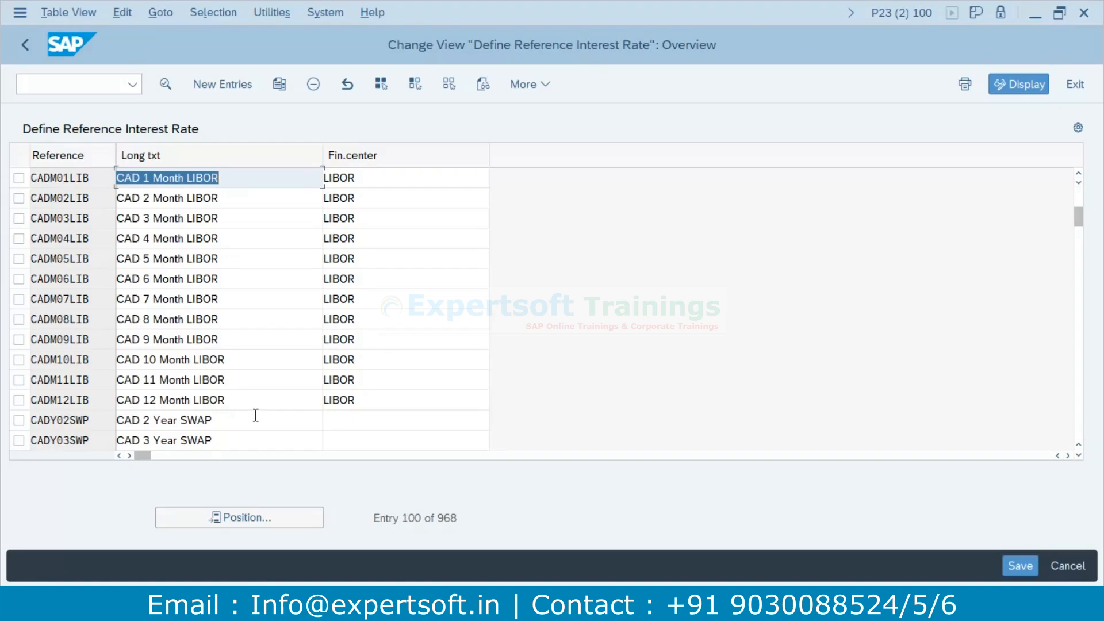
scroll(256, 417, "down", 3)
scroll(257, 422, "down", 2)
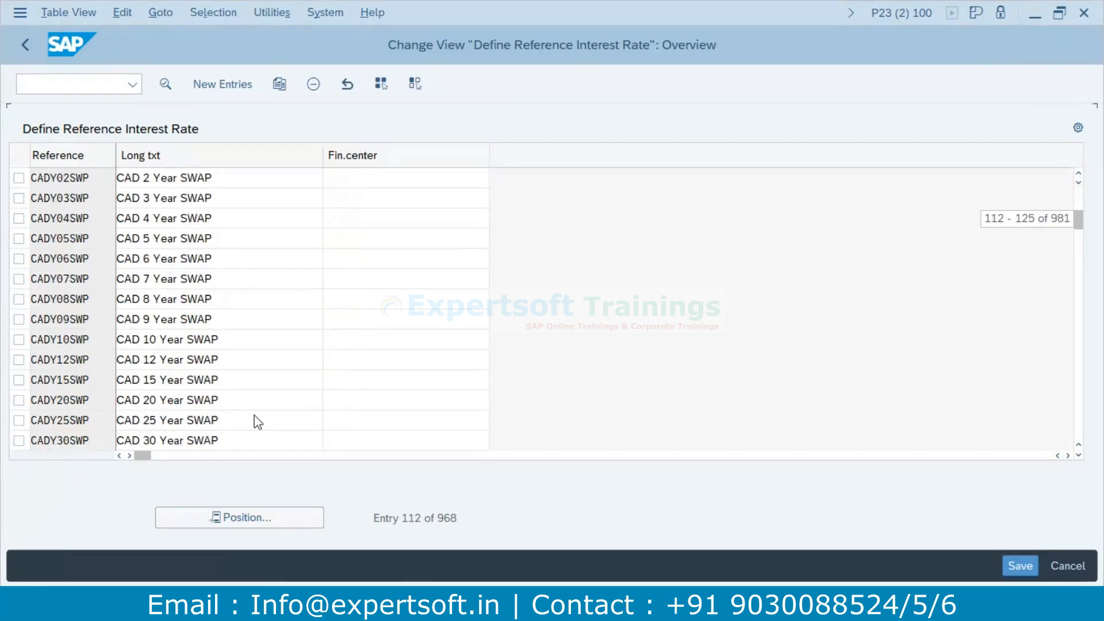
scroll(257, 422, "down", 2)
scroll(256, 417, "down", 3)
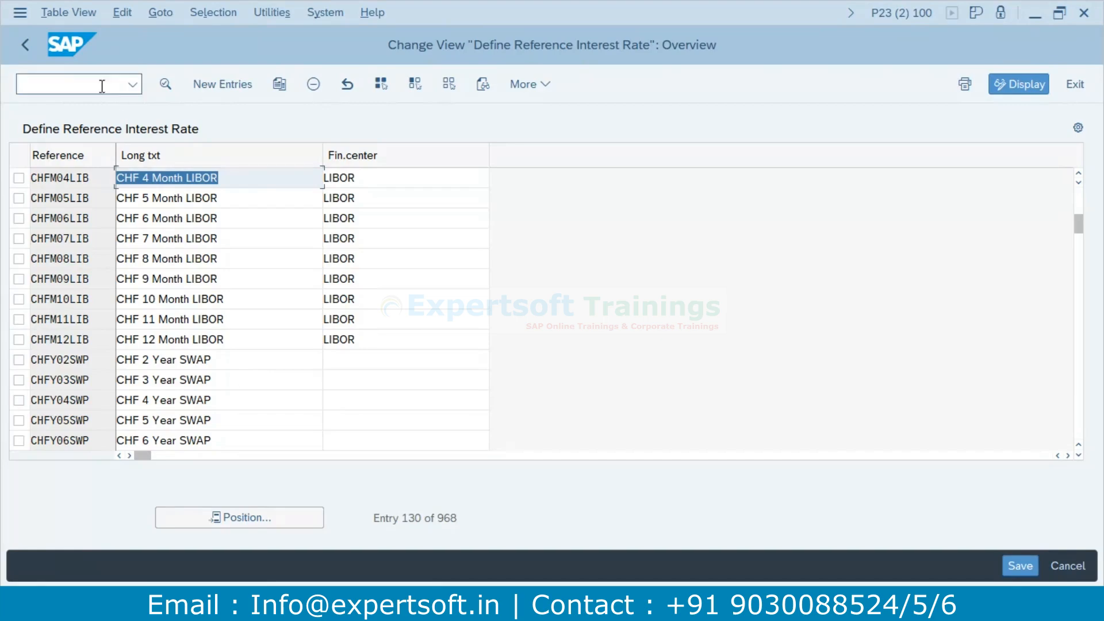
left_click(23, 45)
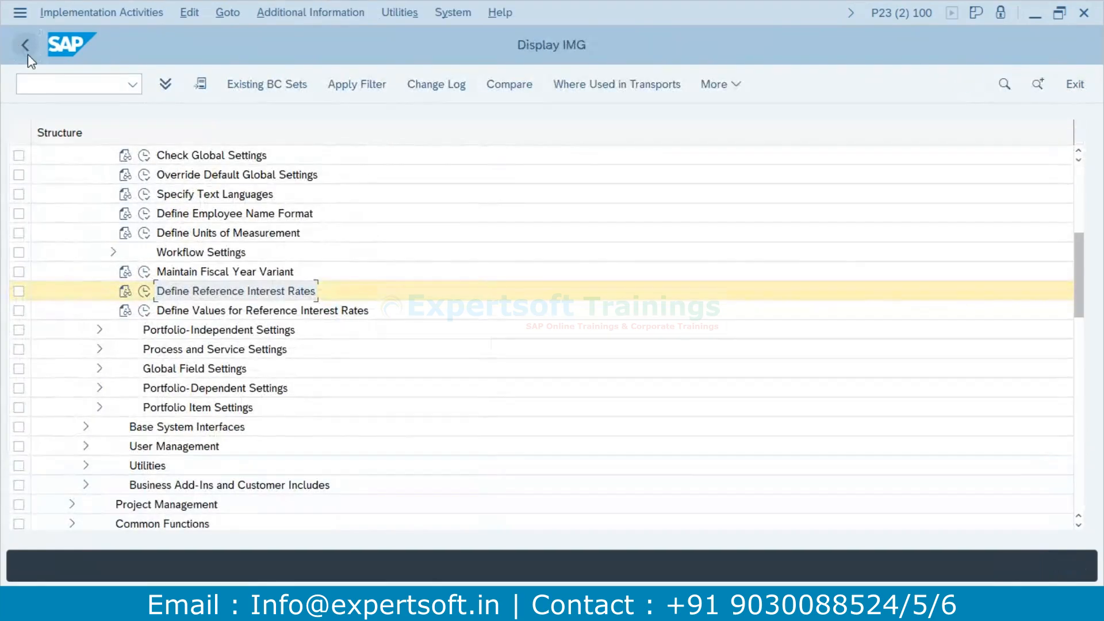
Open Define Values for Reference Interest Rates, examine the reference, valid-from date and interest rate of the ARS deposit entries, and exit the activity.
left_click(144, 311)
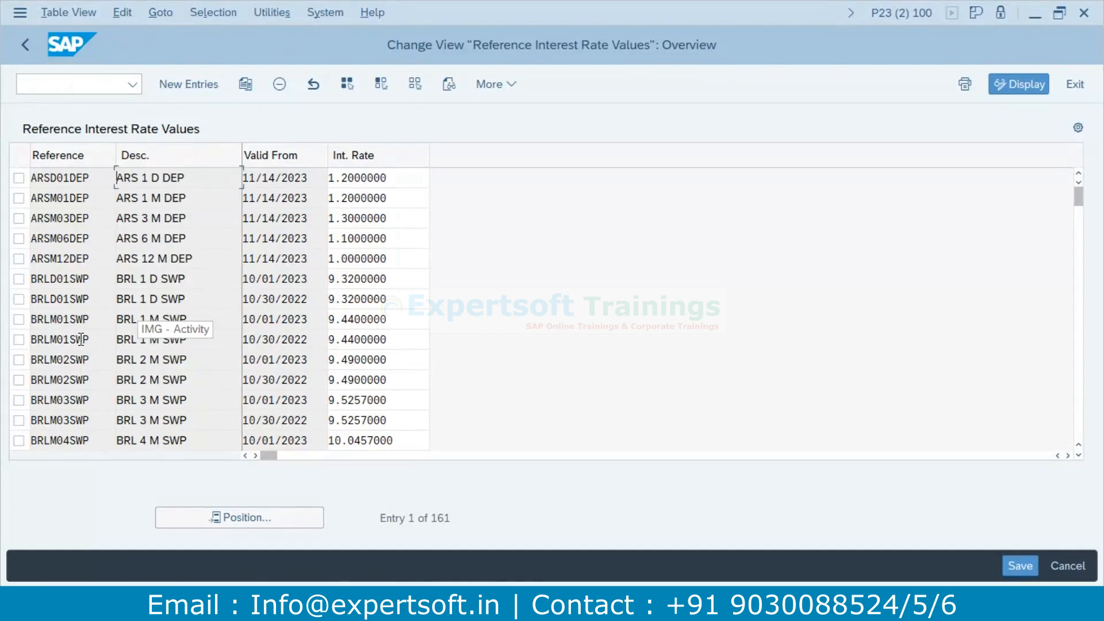
left_click_drag(93, 178, 26, 179)
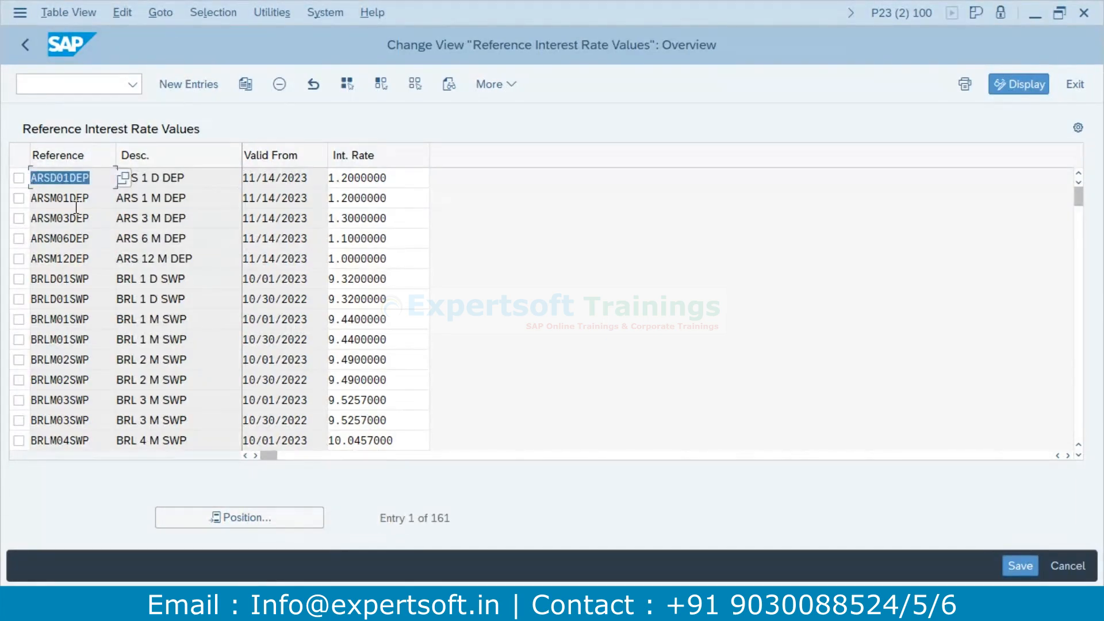
left_click_drag(324, 178, 223, 175)
left_click_drag(398, 179, 323, 180)
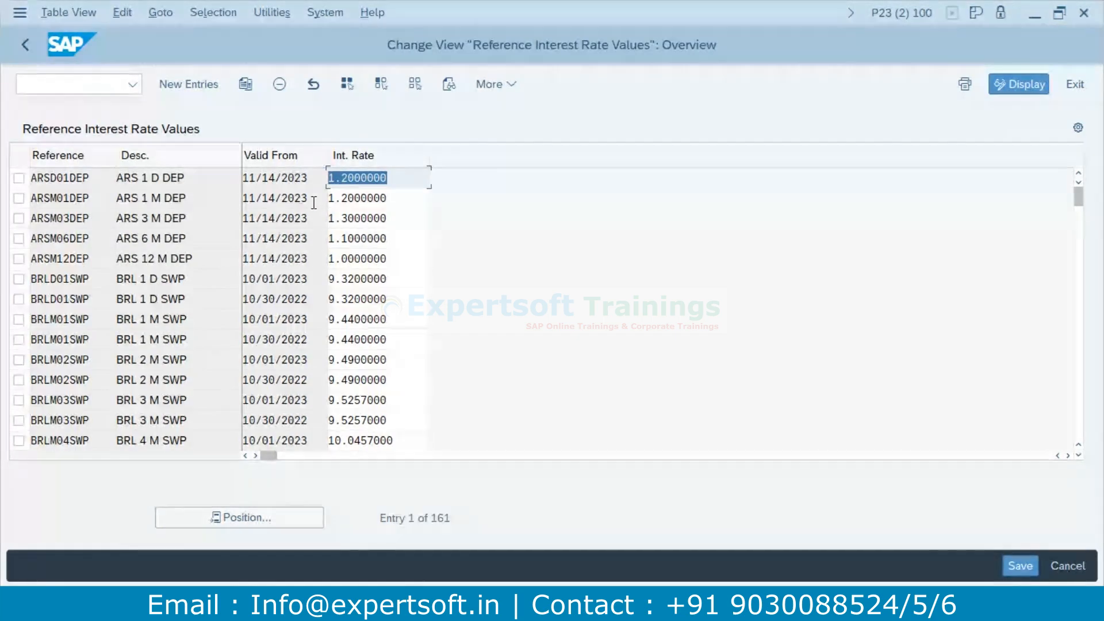
left_click_drag(314, 201, 226, 198)
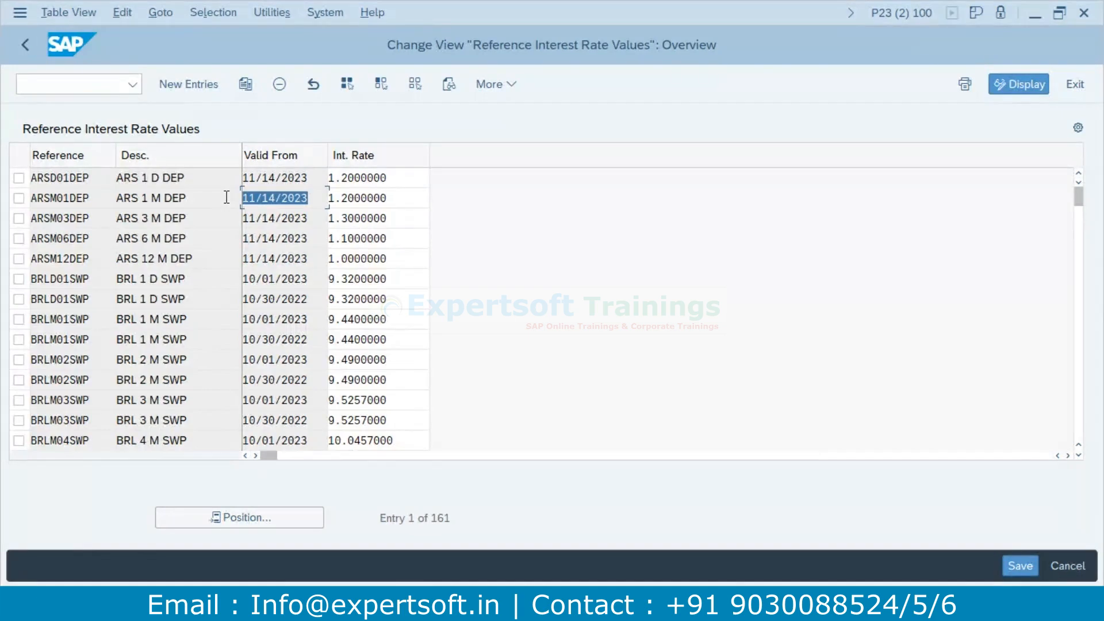
left_click_drag(391, 180, 321, 182)
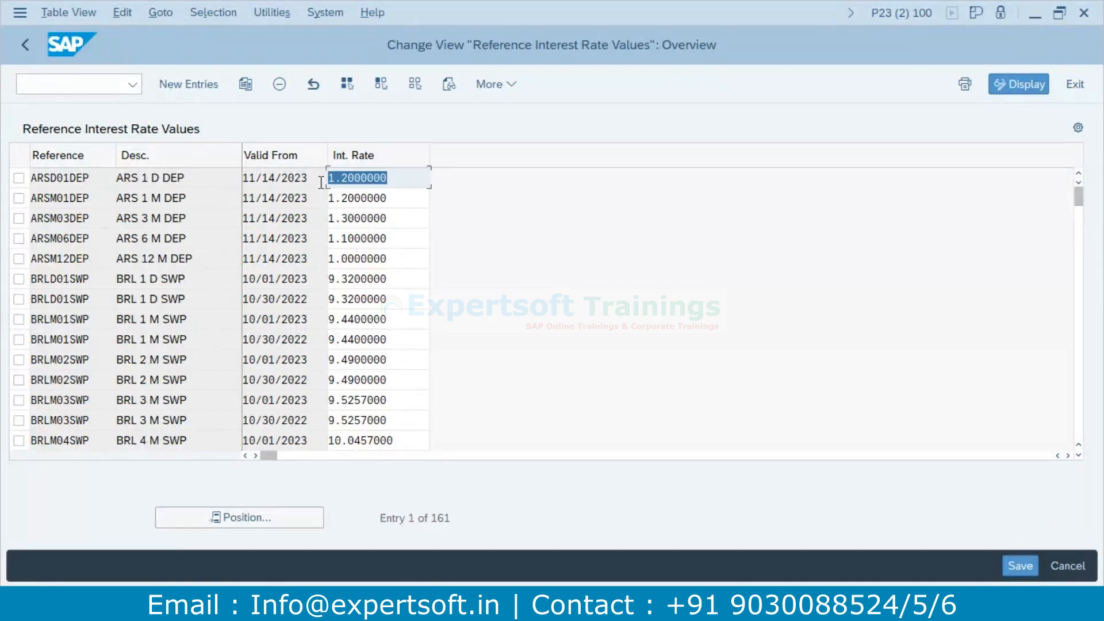
left_click(392, 222)
left_click_drag(392, 222, 327, 219)
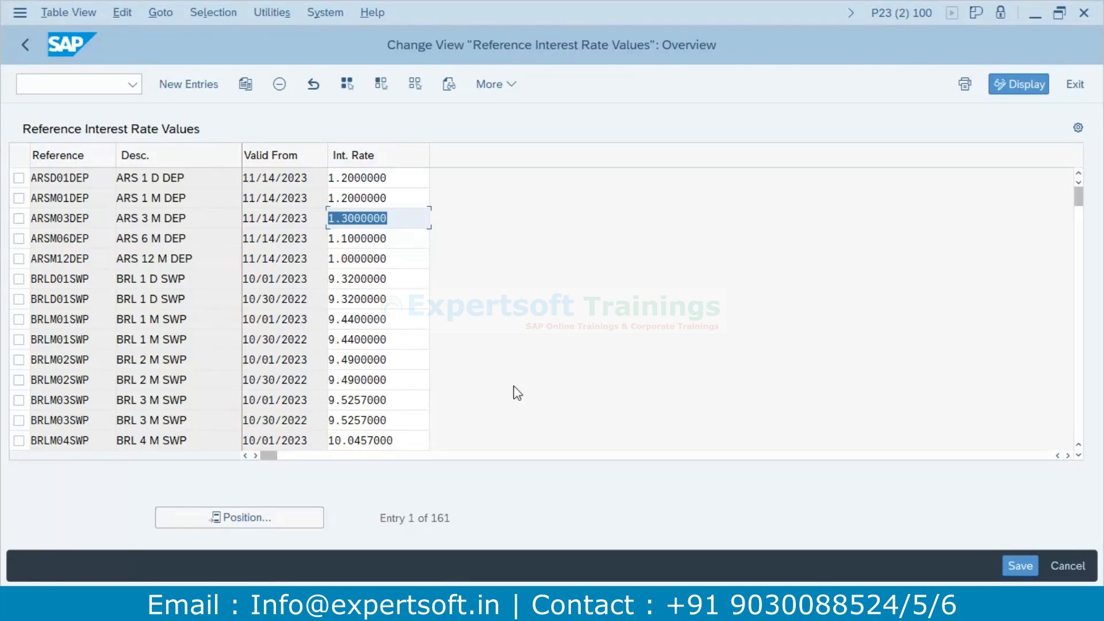
left_click_drag(91, 177, 29, 177)
left_click(23, 47)
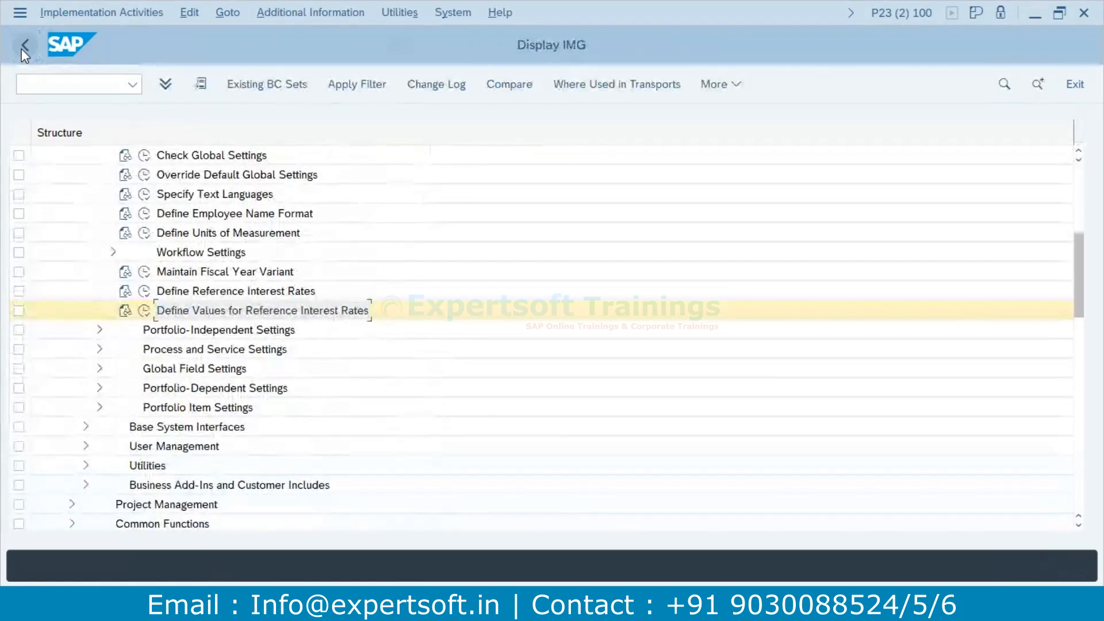
Reopen Define Reference Interest Rates, narrow the Long txt column, review the ARS deposit and AUD LIBOR entries, and return to the implementation guide.
left_click(144, 291)
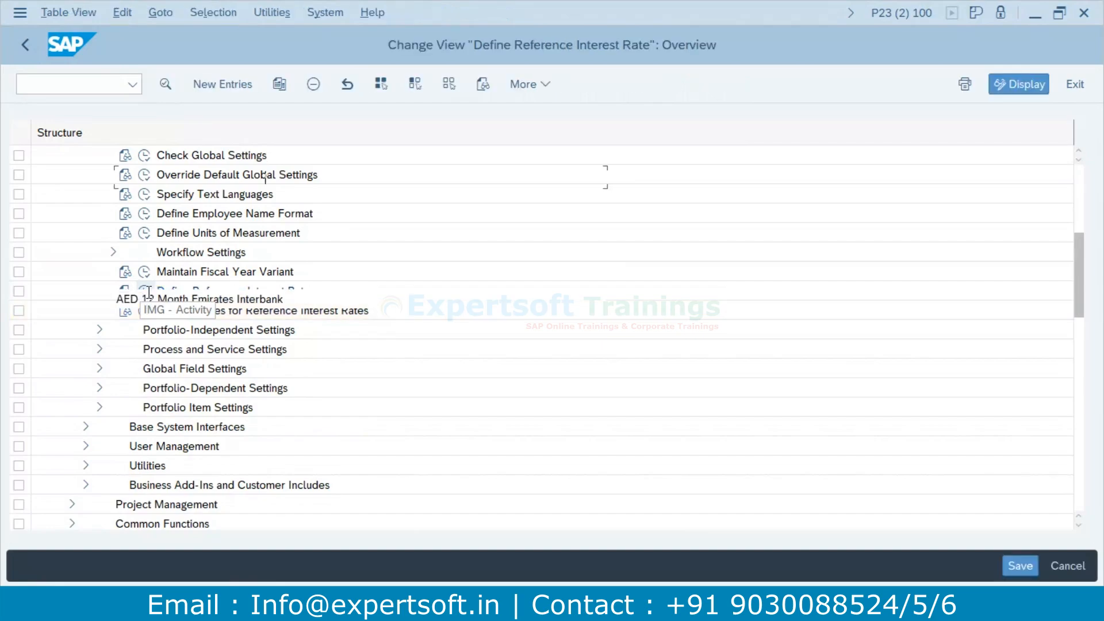
scroll(86, 354, "down", 2)
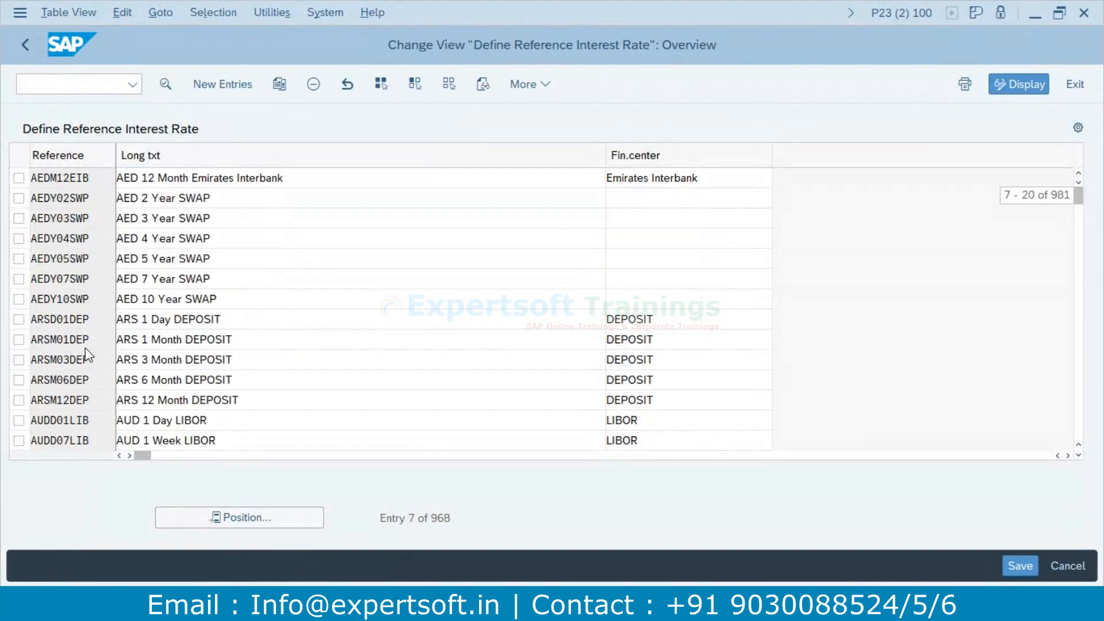
scroll(86, 355, "down", 3)
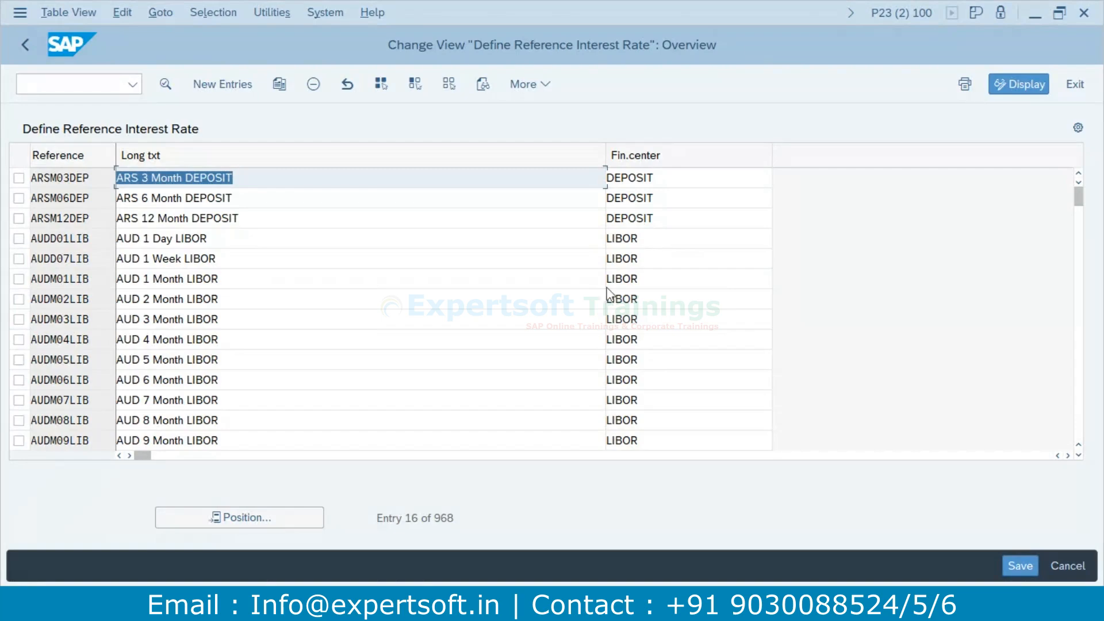
left_click_drag(606, 153, 315, 155)
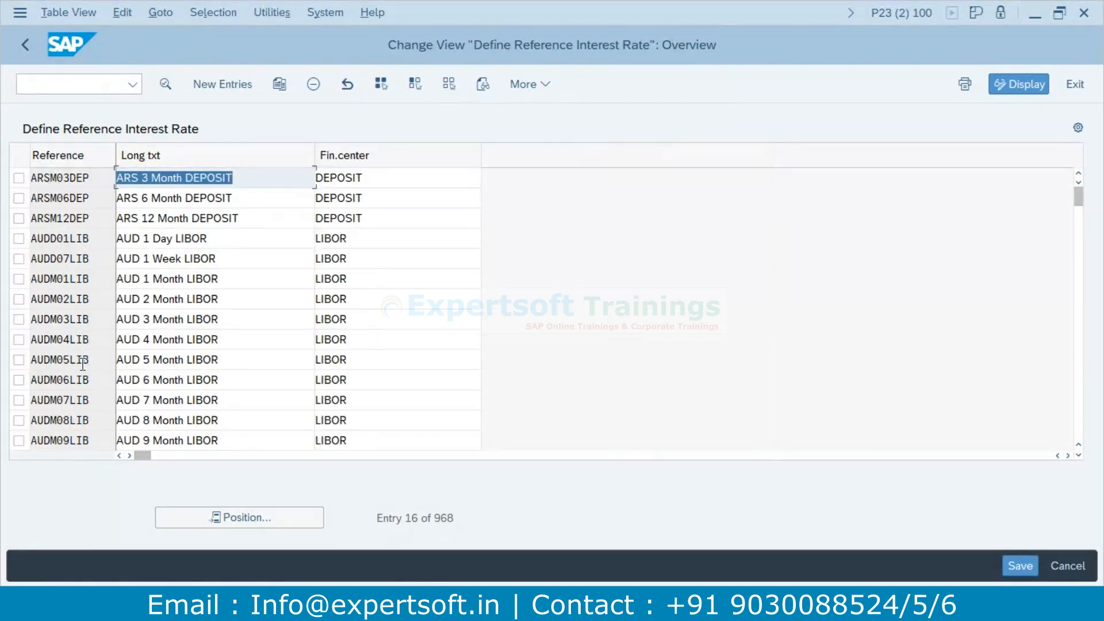
scroll(81, 364, "down", 1)
scroll(83, 364, "down", 1)
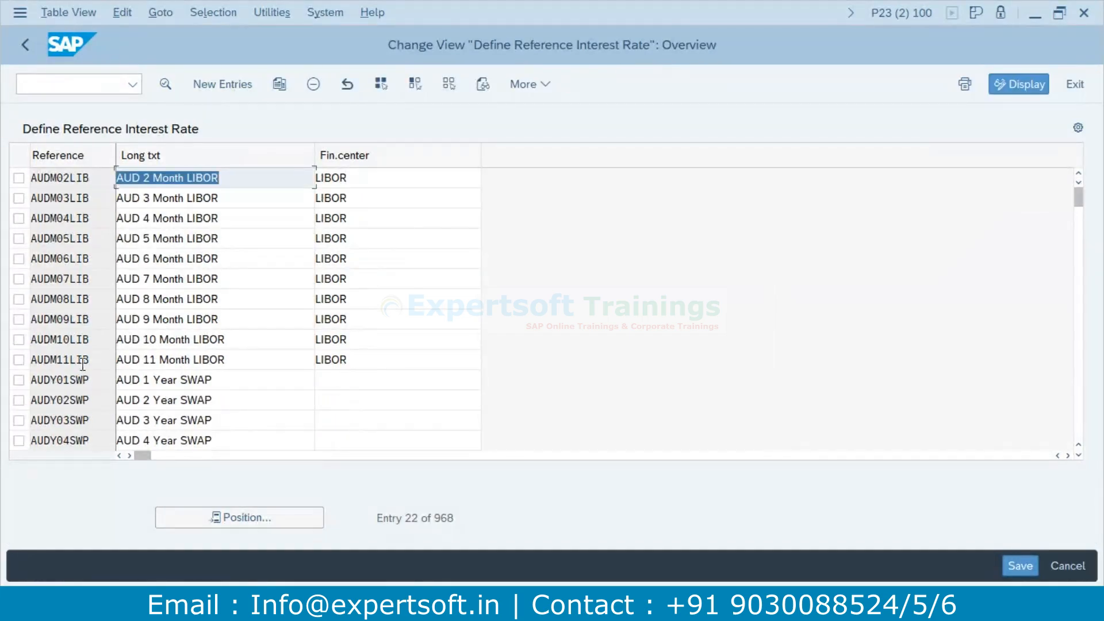
left_click_drag(93, 199, 31, 196)
left_click(22, 47)
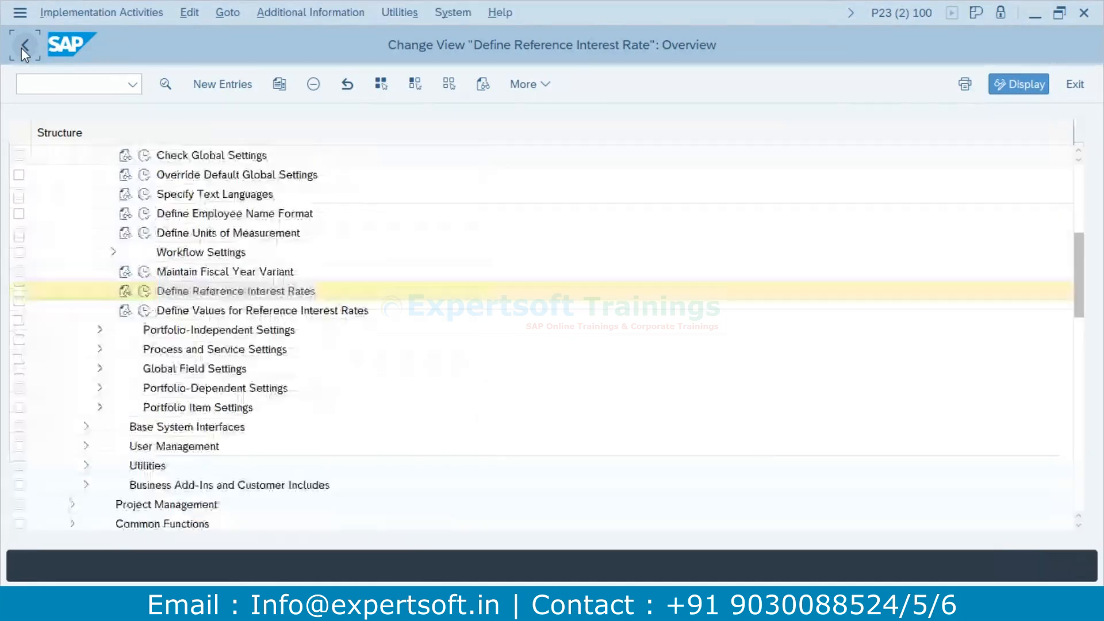
Reopen Define Values for Reference Interest Rates, review the dated rates of the ARS and BRL entries, and leave the activity.
left_click(144, 312)
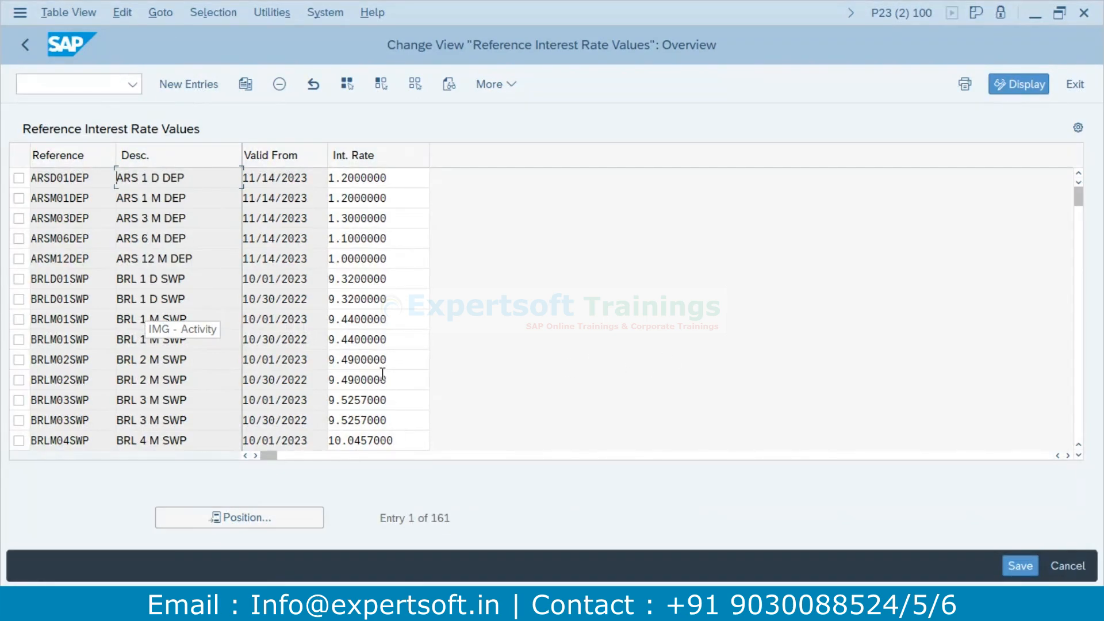
scroll(382, 377, "down", 1)
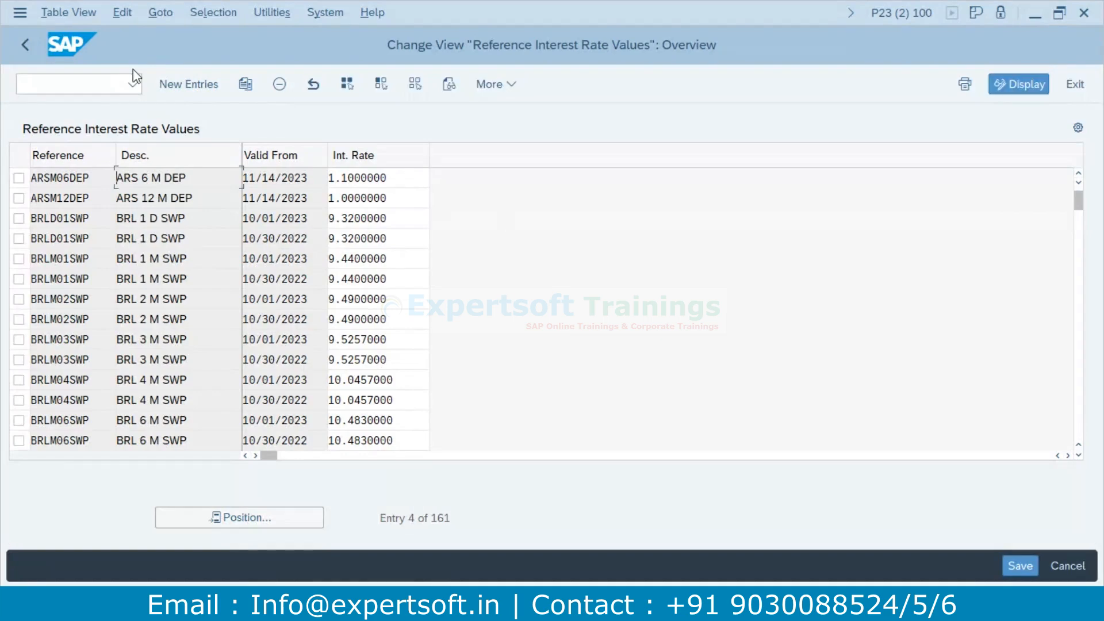
left_click(26, 47)
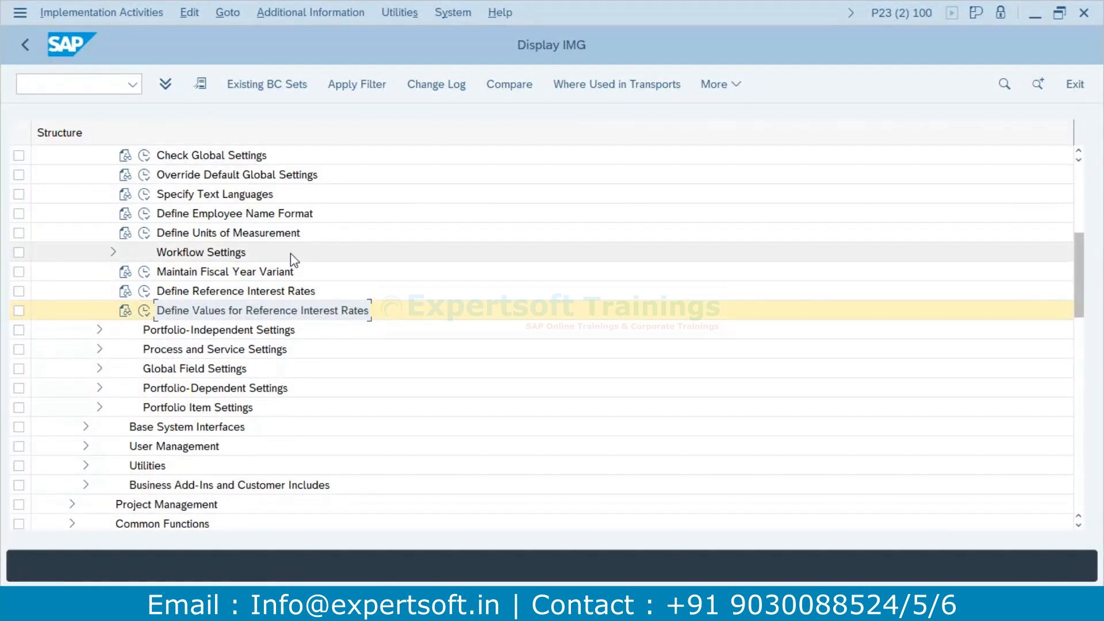
Open the Define Portfolio Types activity under Portfolio-Dependent Settings and narrow the Portfolio Type Text column to fit its texts.
scroll(456, 276, "up", 1)
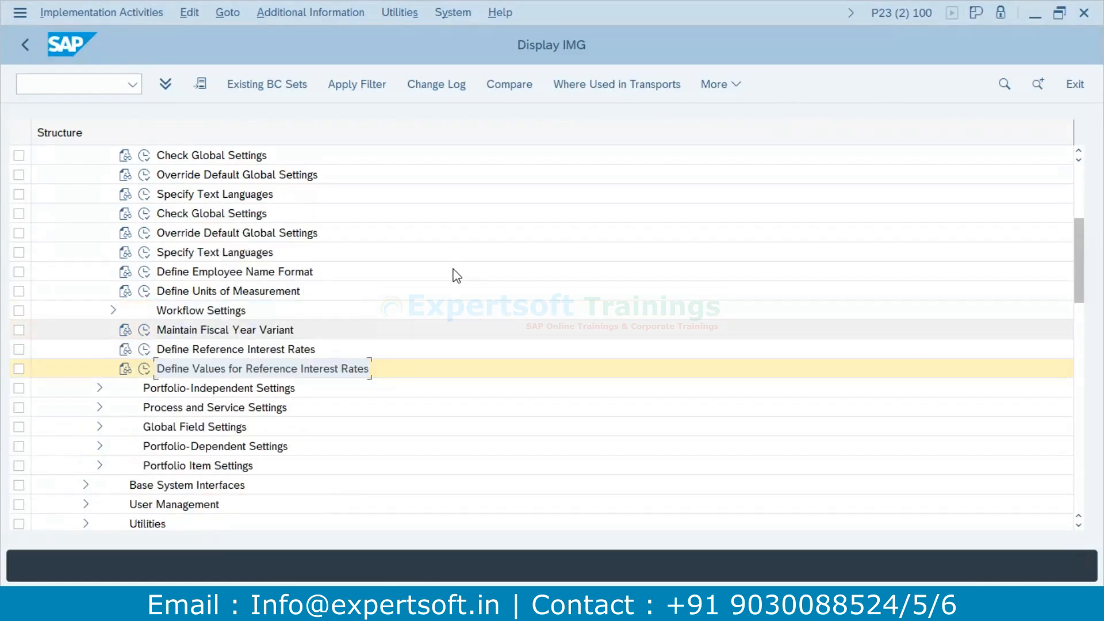
scroll(456, 276, "up", 1)
left_click(100, 253)
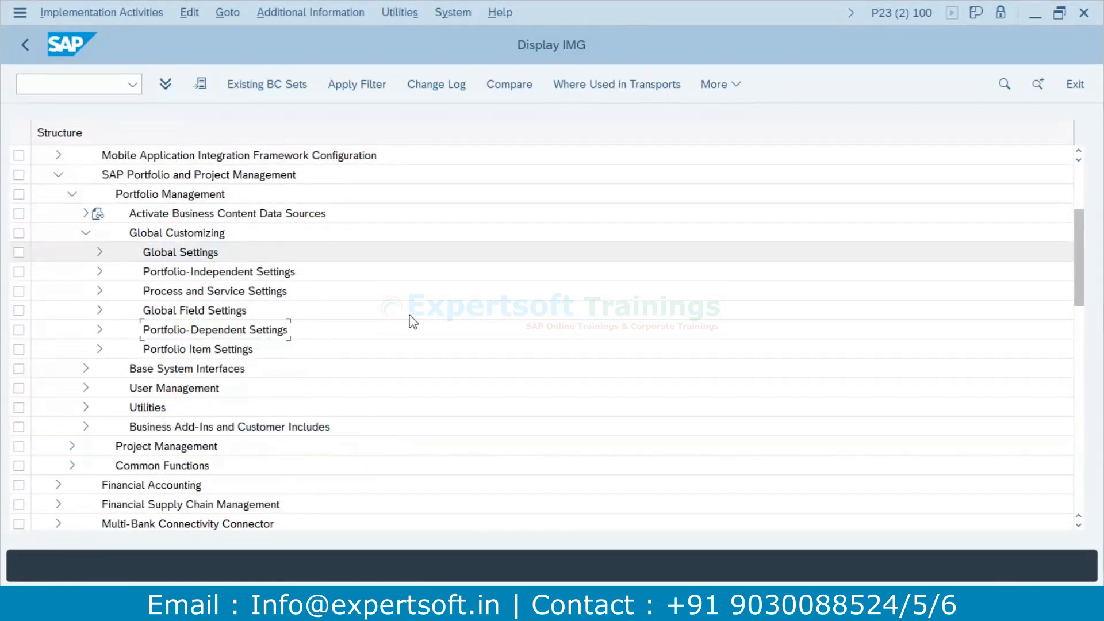
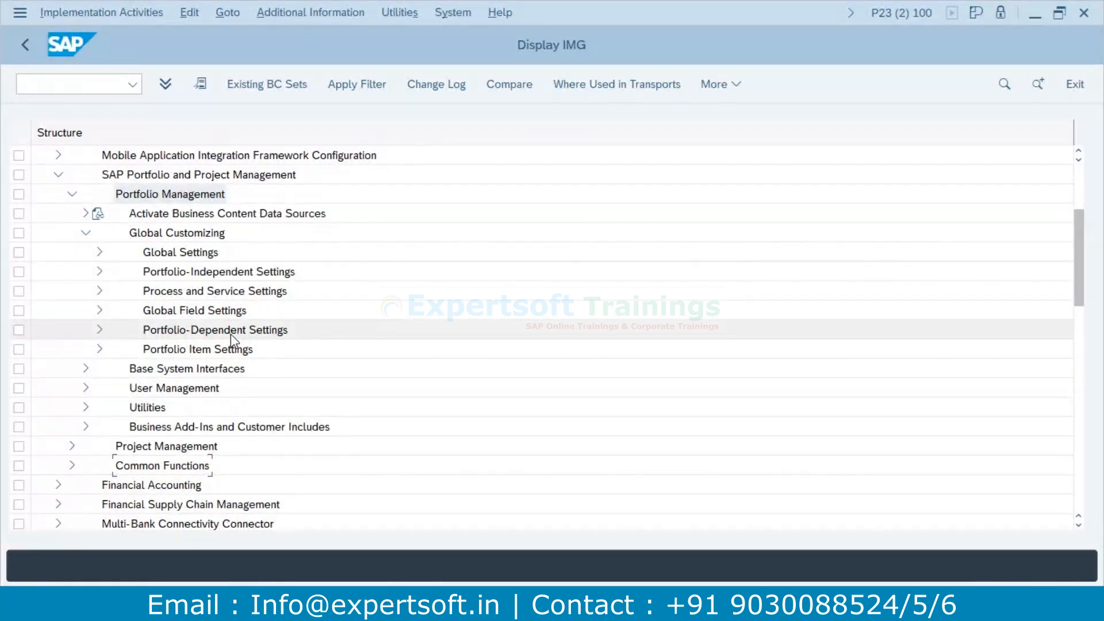
left_click(99, 330)
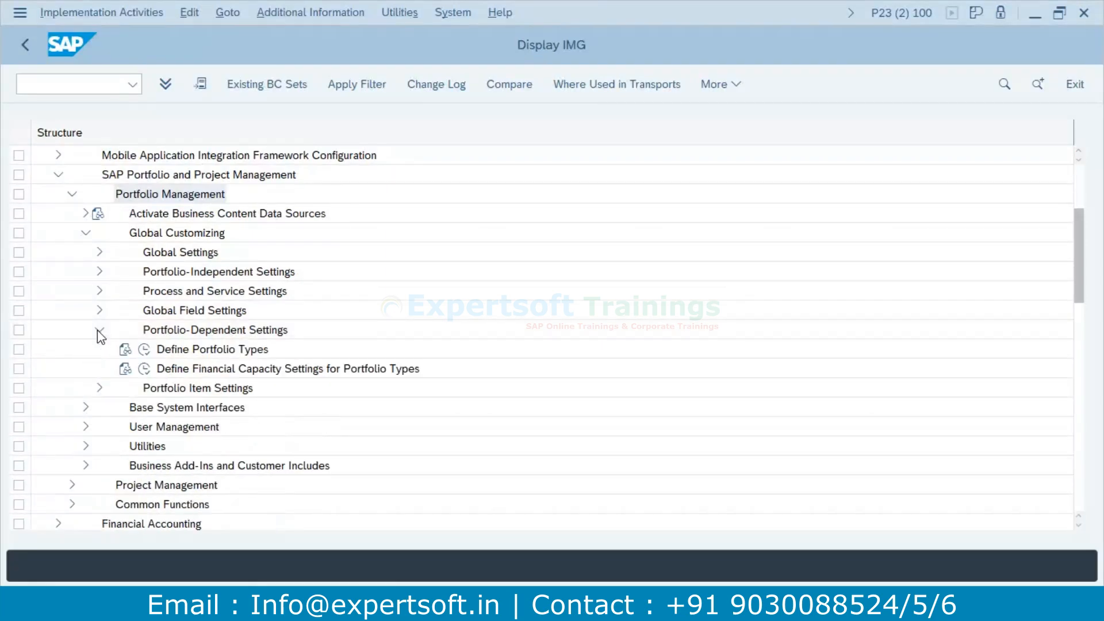
left_click(143, 352)
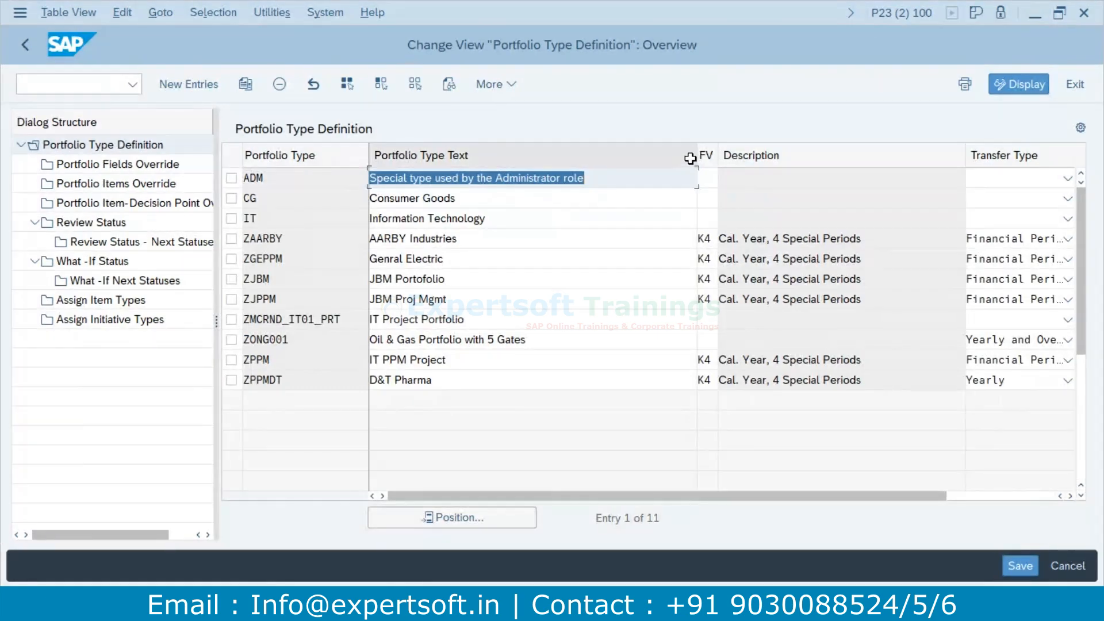
left_click_drag(697, 154, 583, 154)
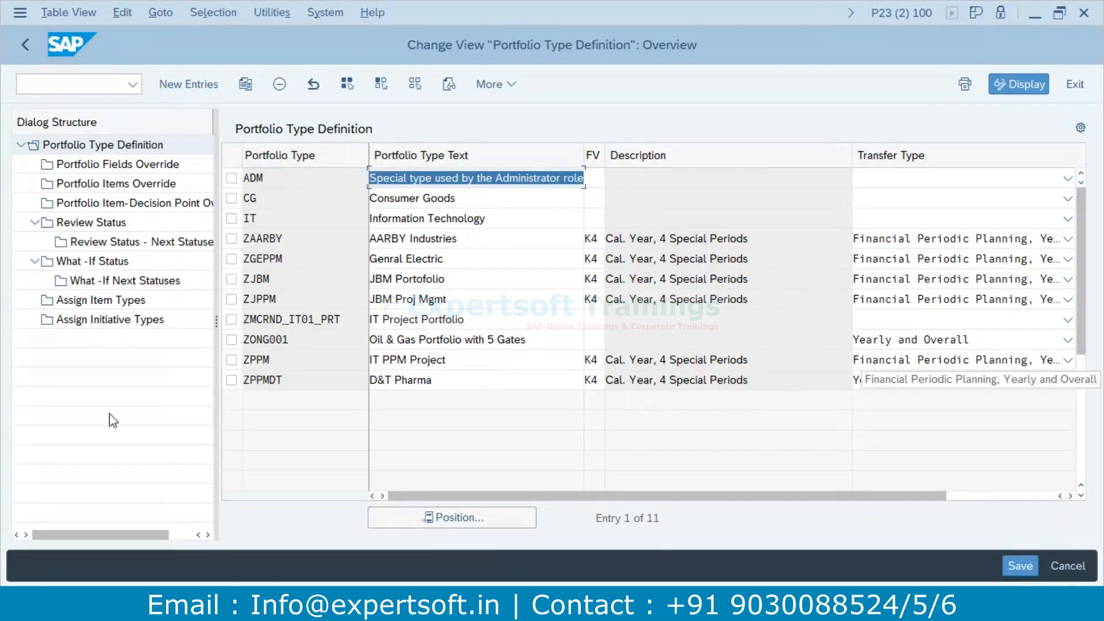
Create a new portfolio type entry YPPM with the portfolio type text "Y IT PPM".
left_click(201, 84)
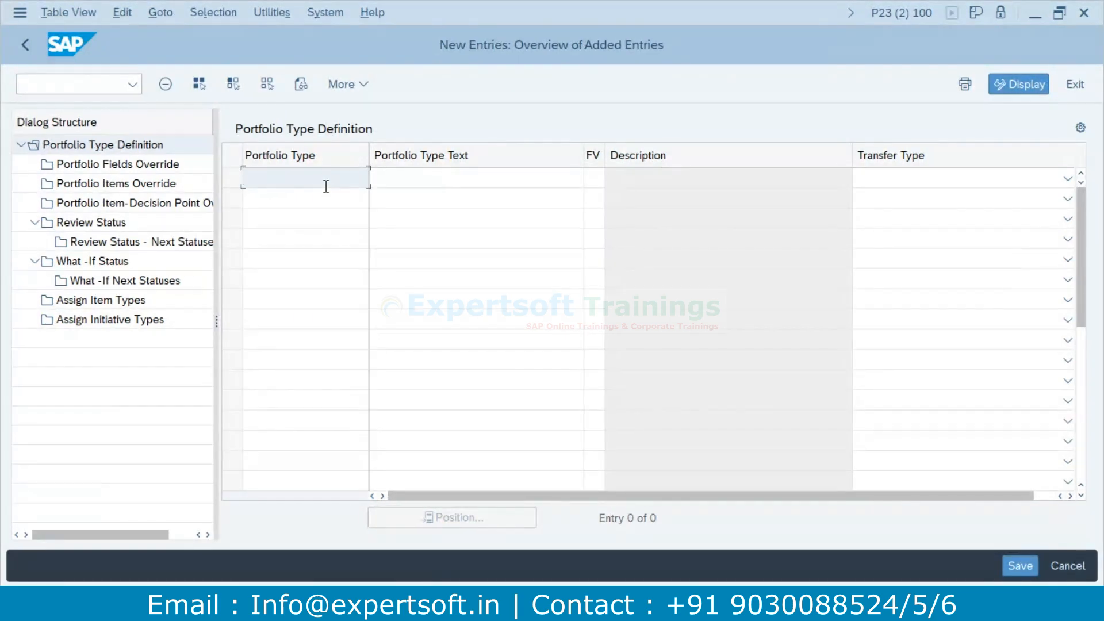
type("Z")
key("BackSpace")
type("YPPM")
left_click(447, 179)
left_click_drag(369, 155, 343, 165)
type("ITPPM")
key("BackSpace")
key("BackSpace")
key("BackSpace")
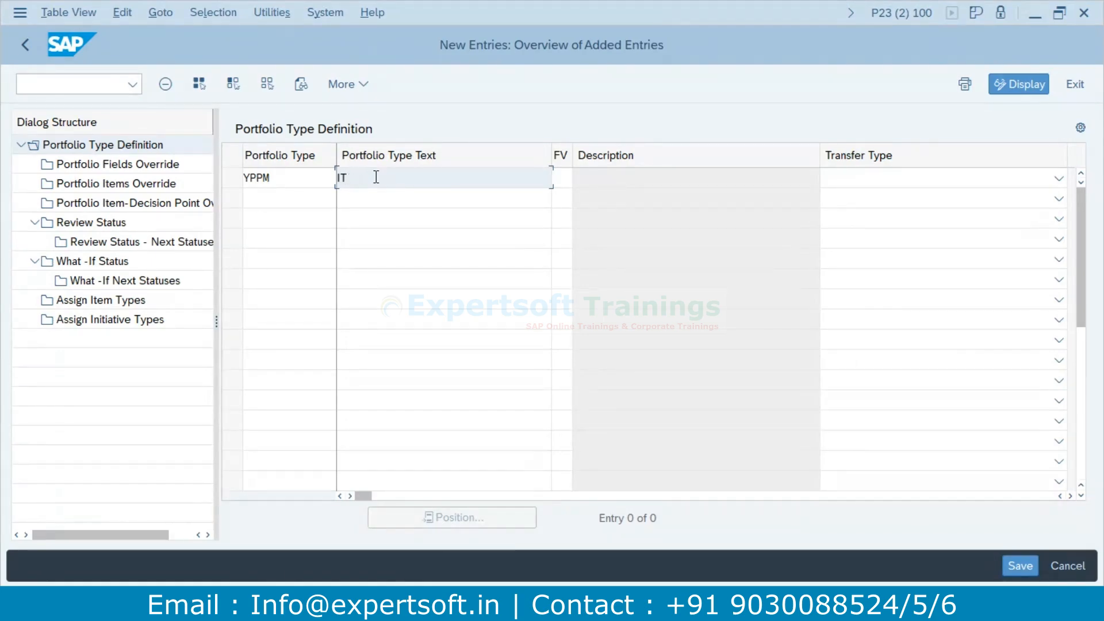
type("PPM")
left_click(340, 180)
type("Y")
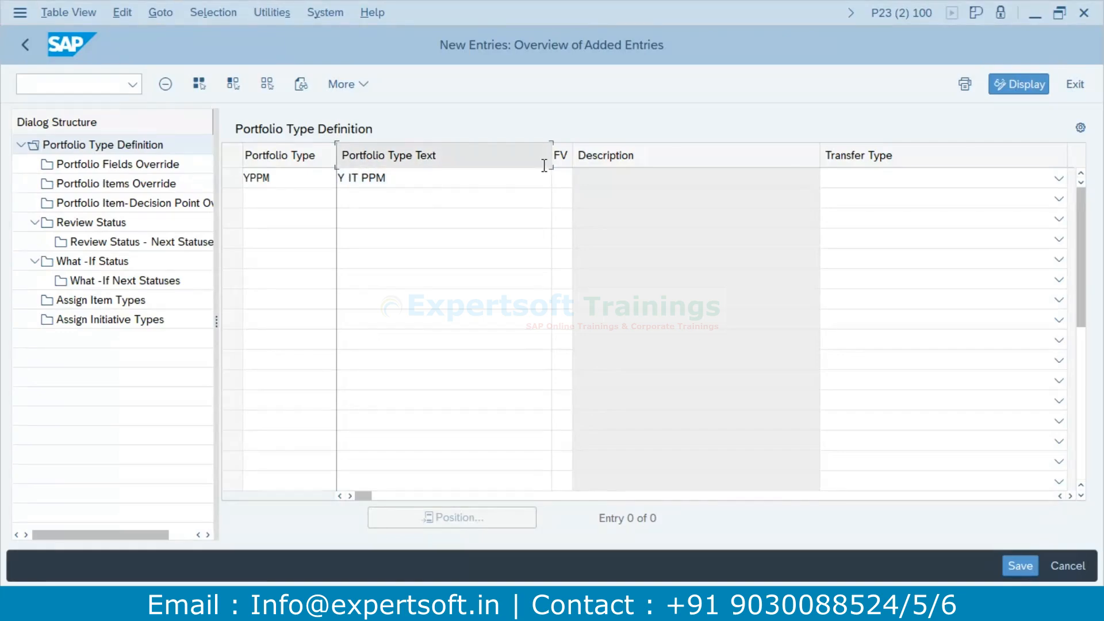
Assign fiscal year variant K4 (Cal. Year, 4 Special Periods) to the YPPM portfolio type from the list of possible values.
left_click_drag(552, 152, 455, 155)
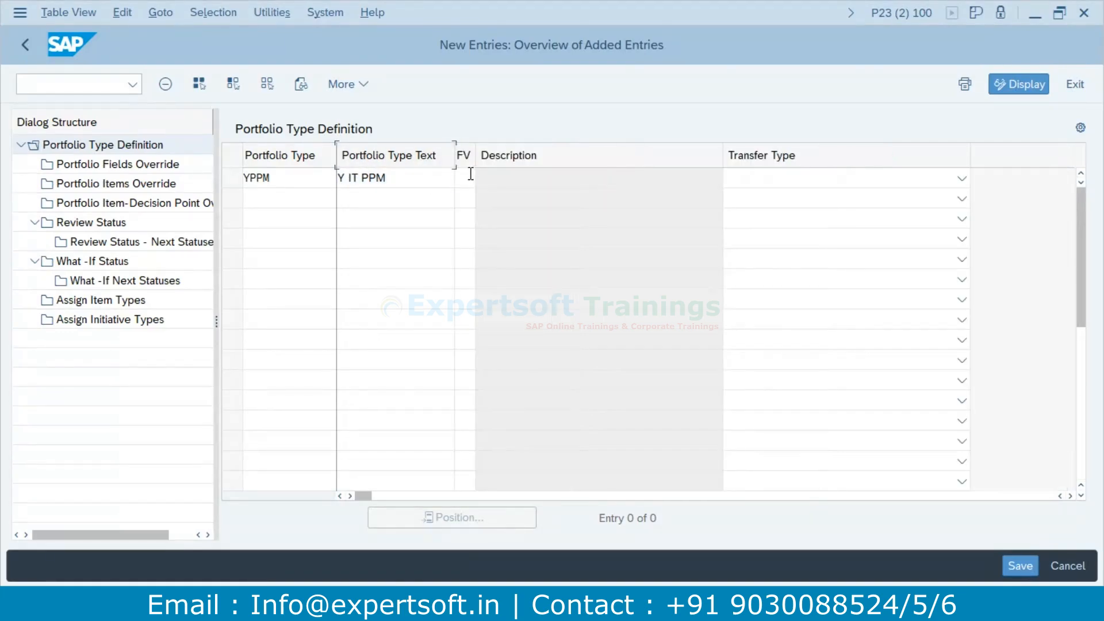
left_click(478, 179)
key("F4")
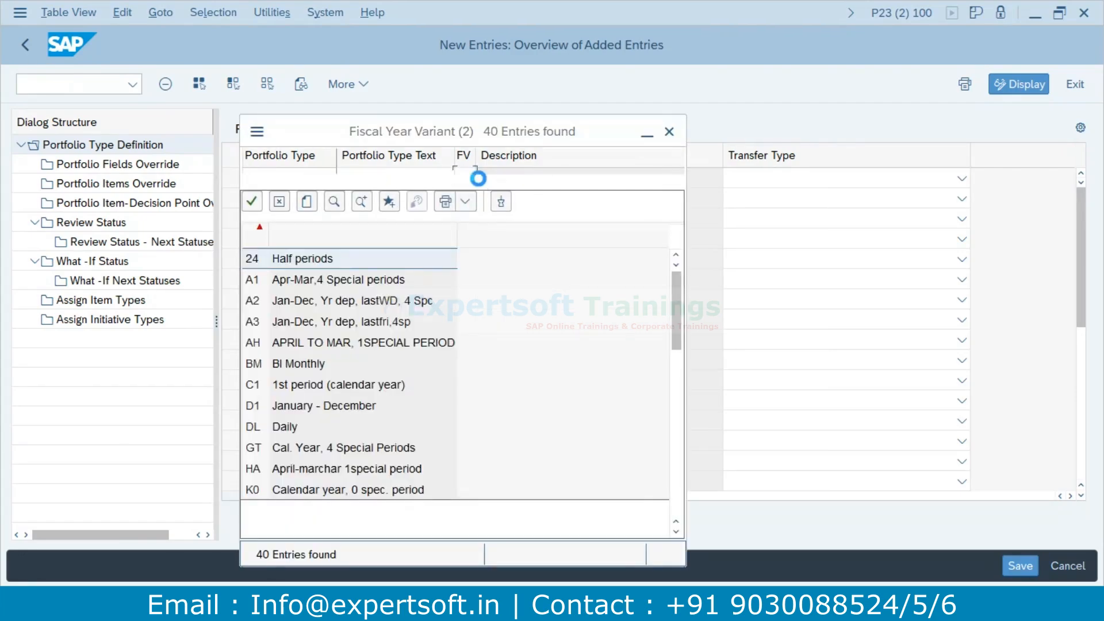
scroll(345, 451, "down", 2)
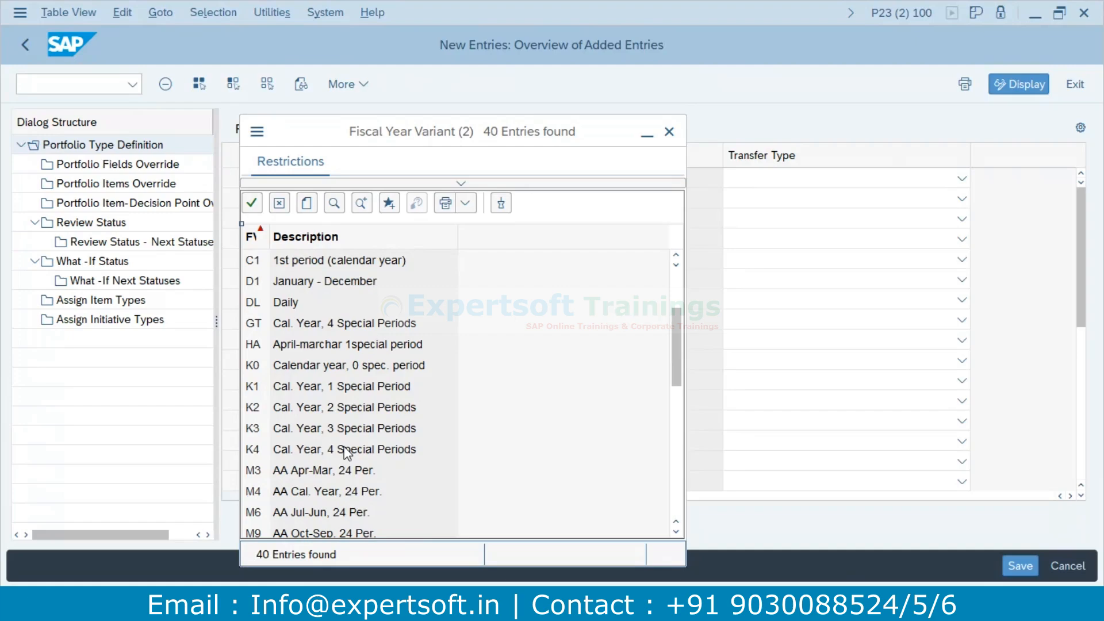
left_click(287, 454)
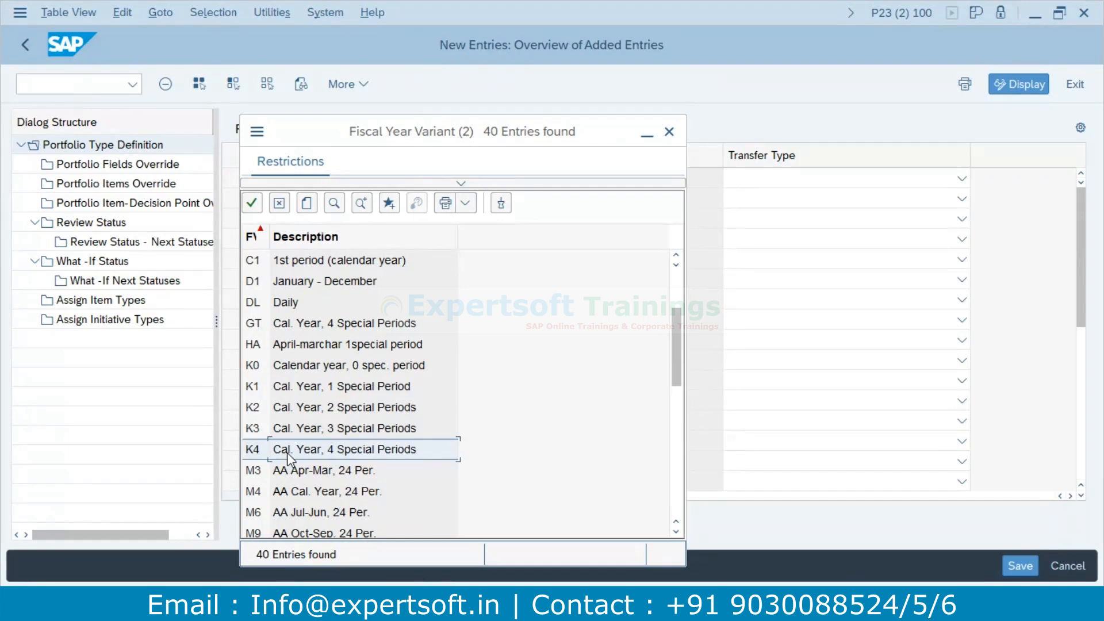
scroll(288, 455, "down", 9)
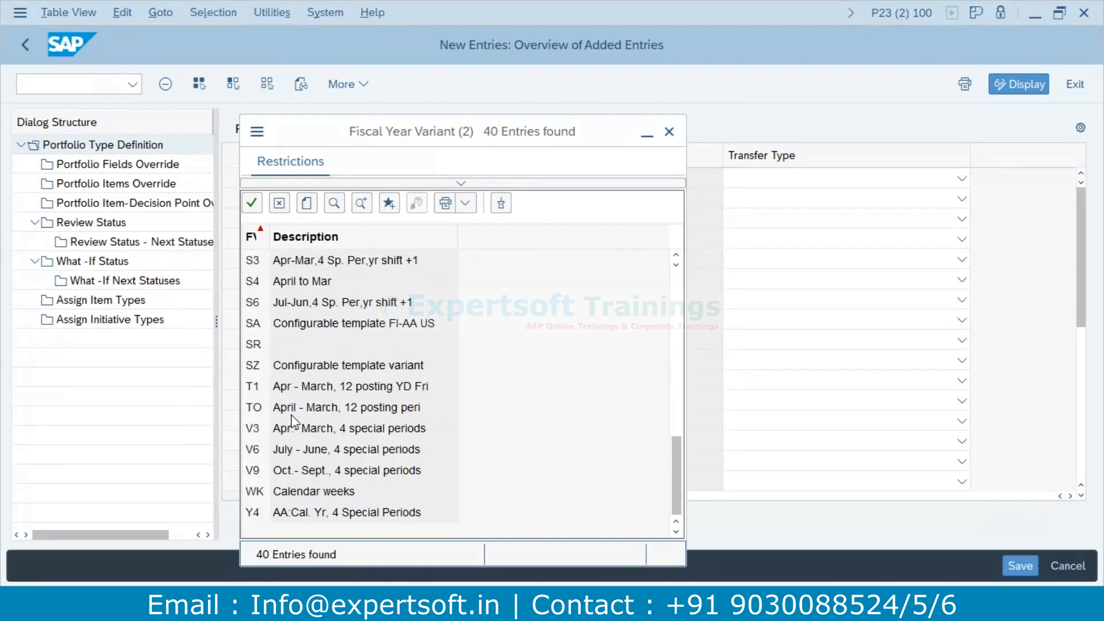
scroll(295, 423, "up", 5)
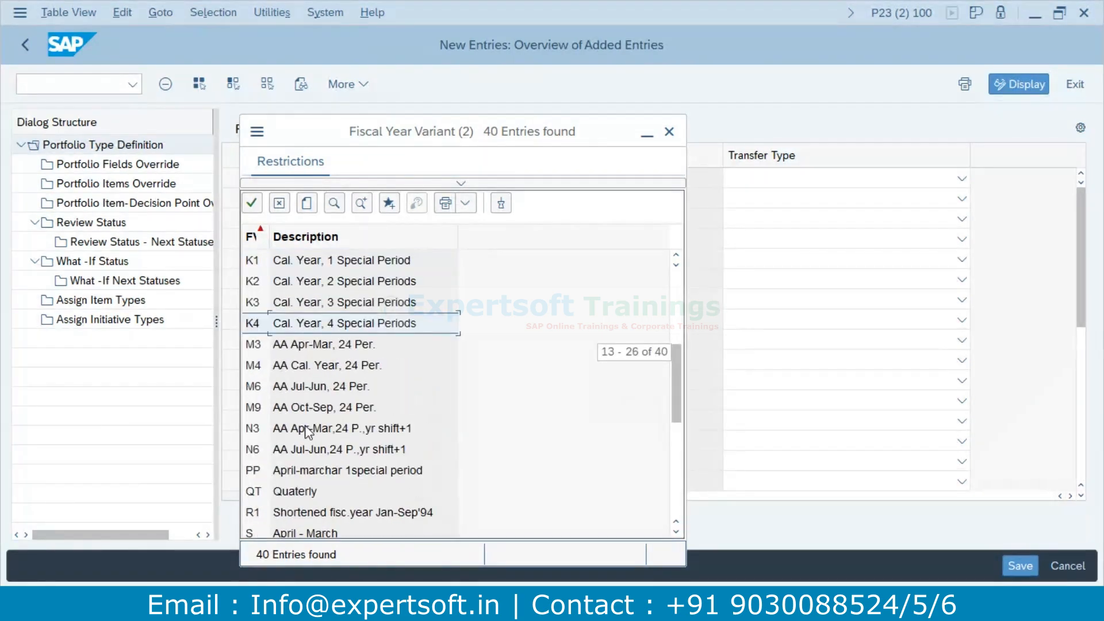
double_click(262, 324)
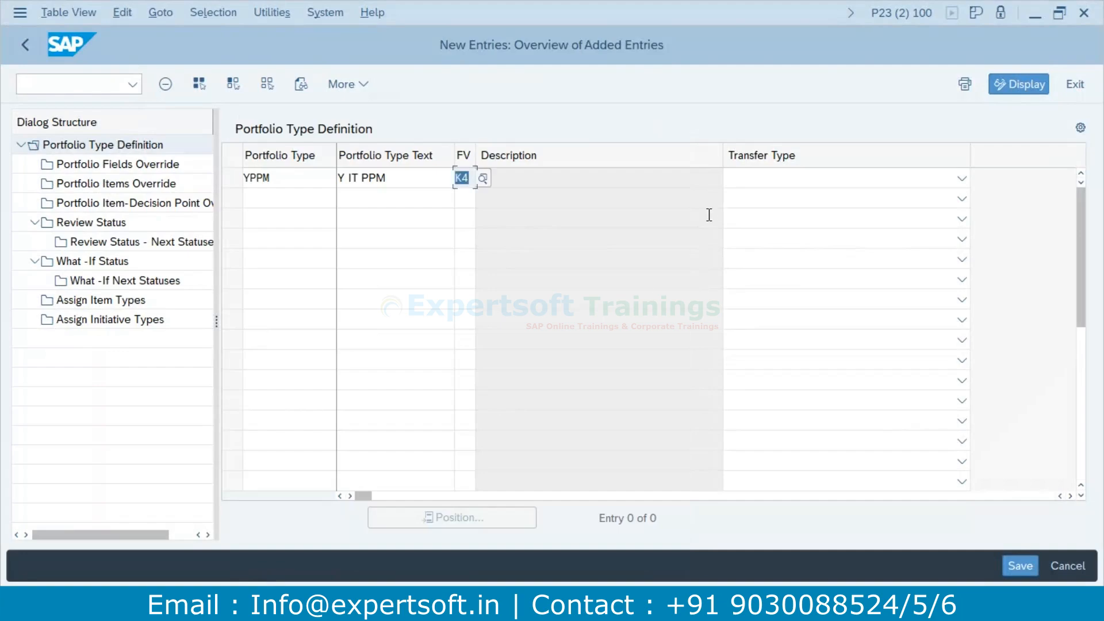
Set the transfer type of YPPM to Financial Periodic Planning and Yearly and confirm the entry.
left_click_drag(722, 155, 567, 167)
left_click(801, 179)
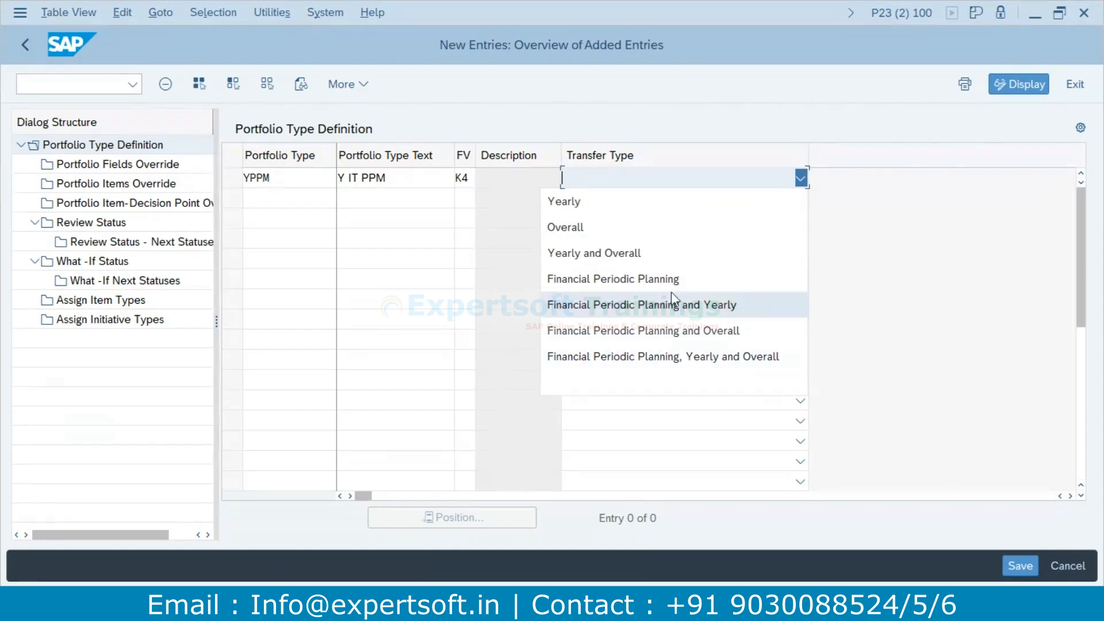
left_click(626, 256)
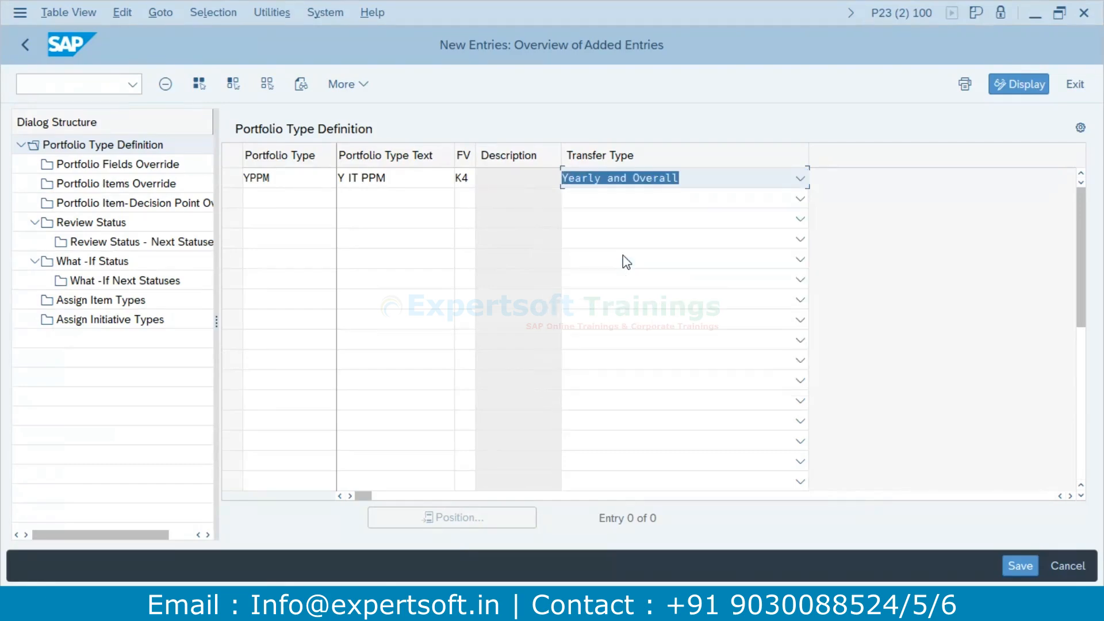
left_click(802, 179)
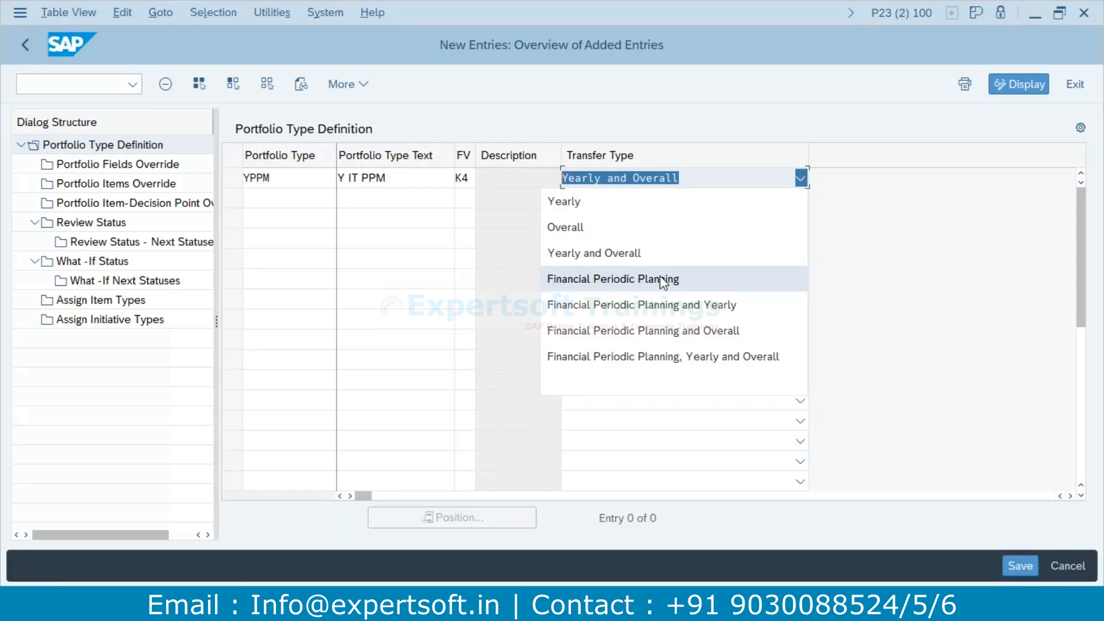
left_click(663, 311)
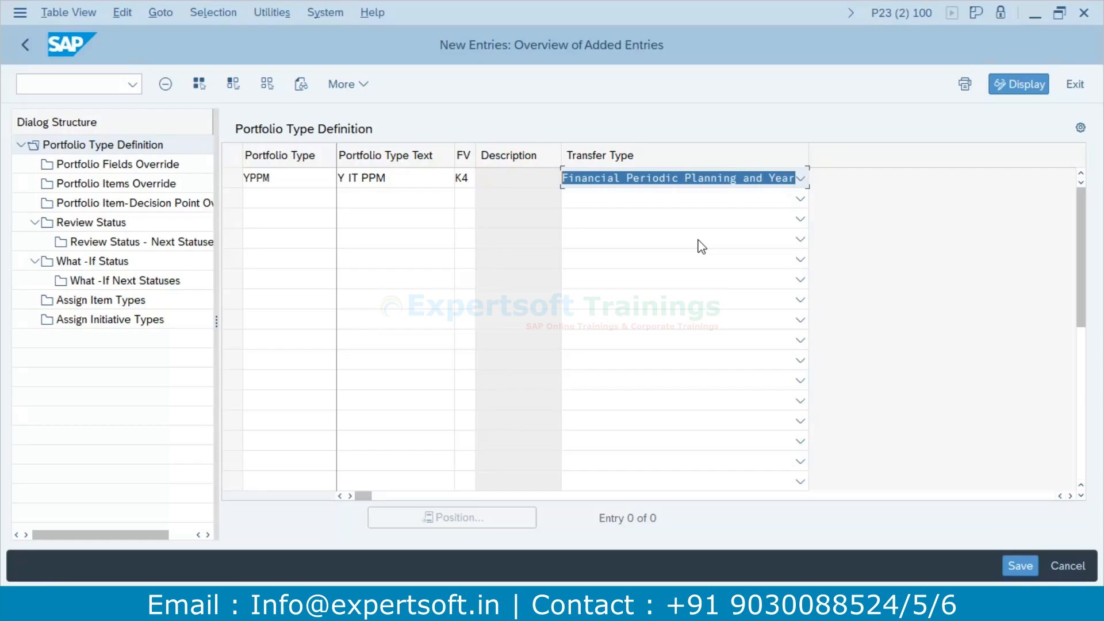
key("Return")
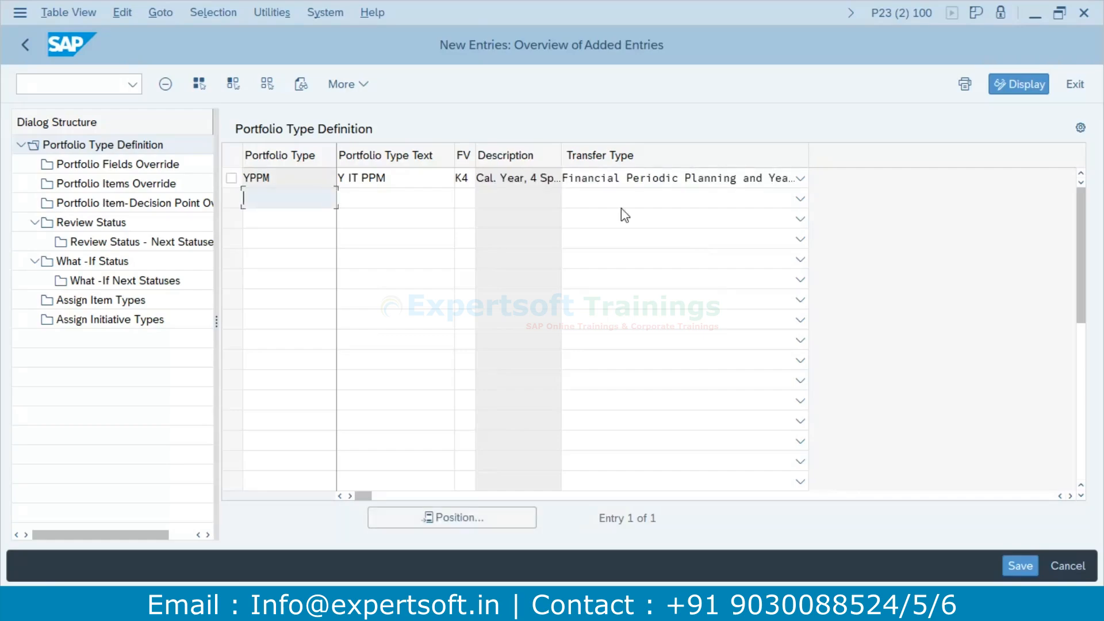
Select the YPPM portfolio type and save it in the proposed customizing request "FICO - DO not transport".
left_click(231, 178)
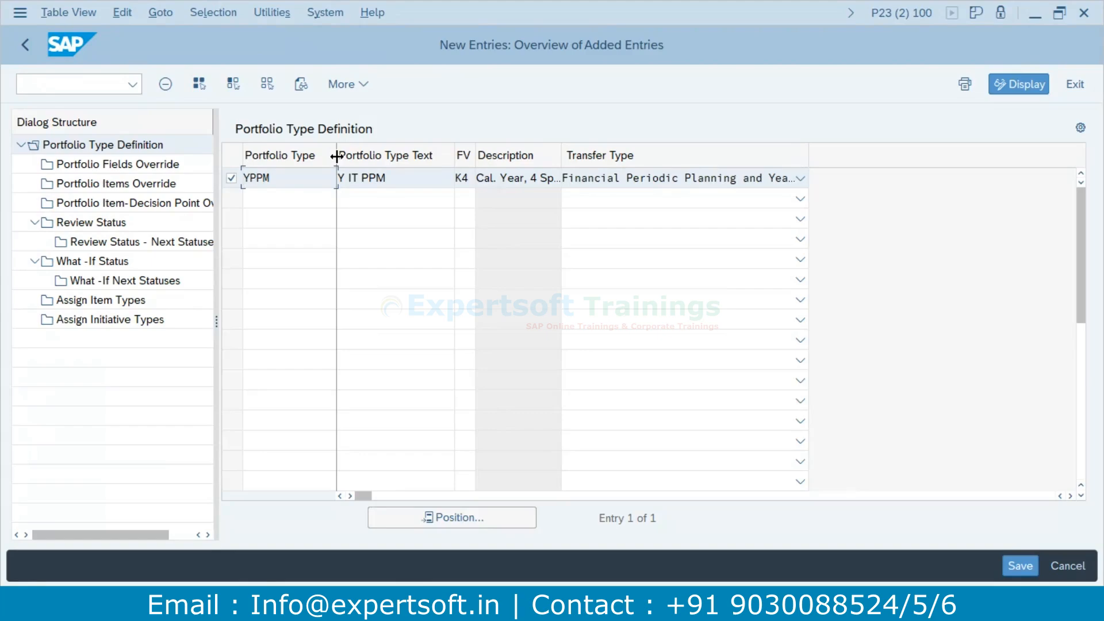
left_click_drag(296, 179, 238, 179)
left_click(1020, 565)
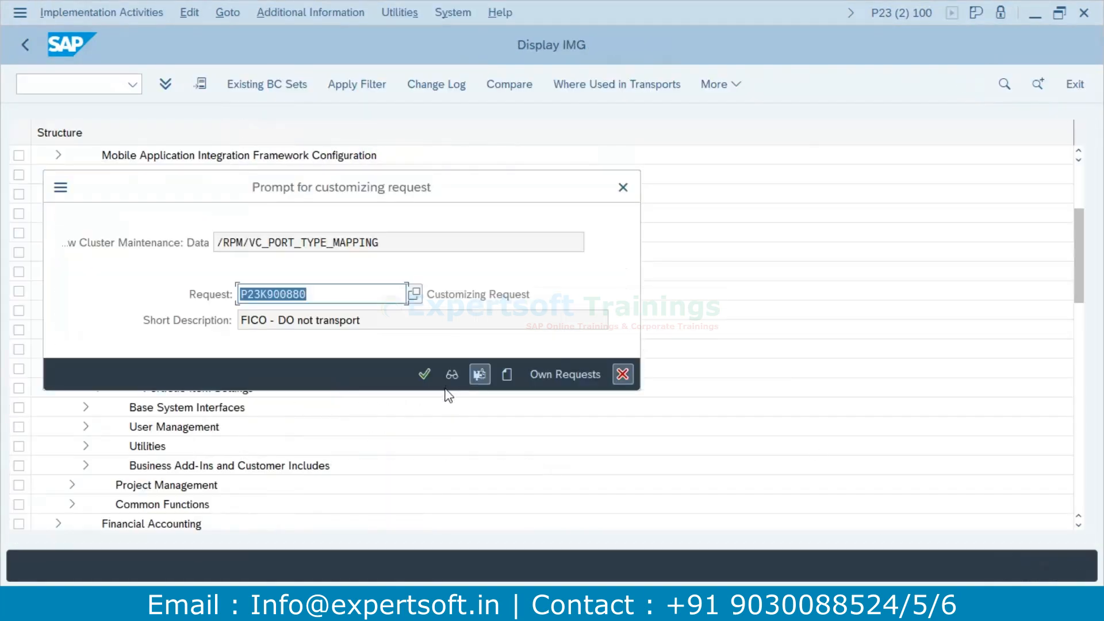
left_click(426, 374)
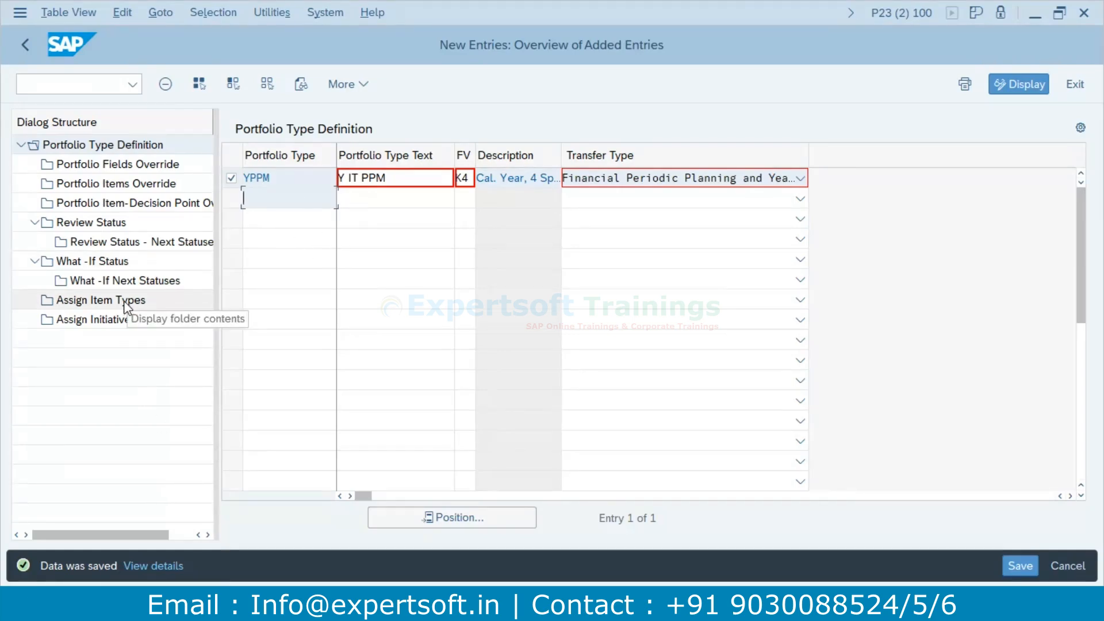
left_click(294, 179)
left_click_drag(293, 179, 235, 180)
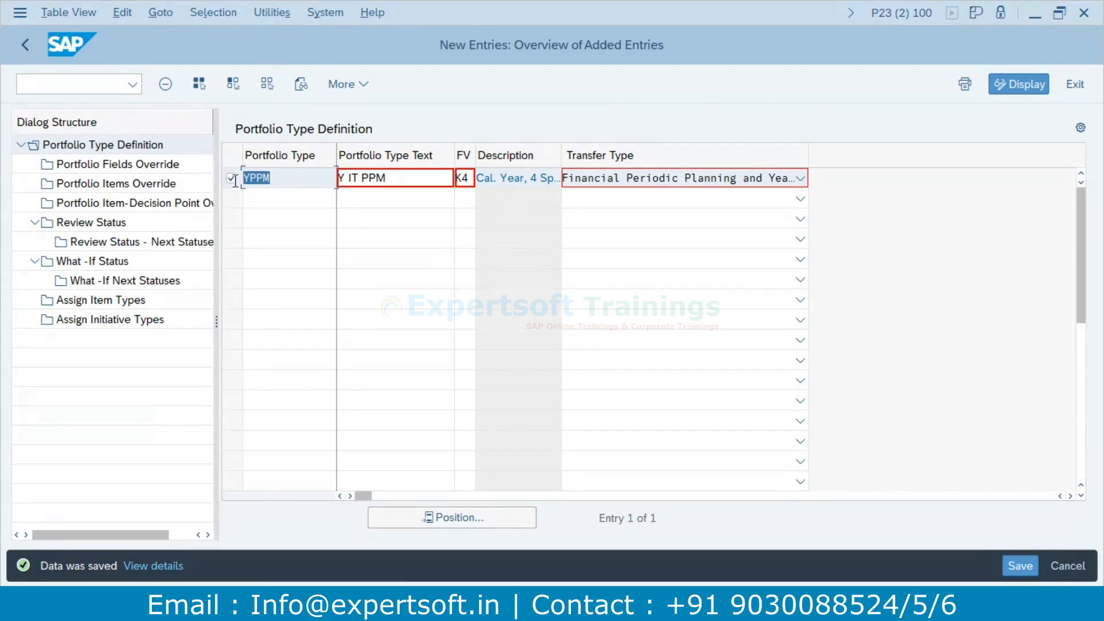
left_click(288, 183)
left_click(1021, 567)
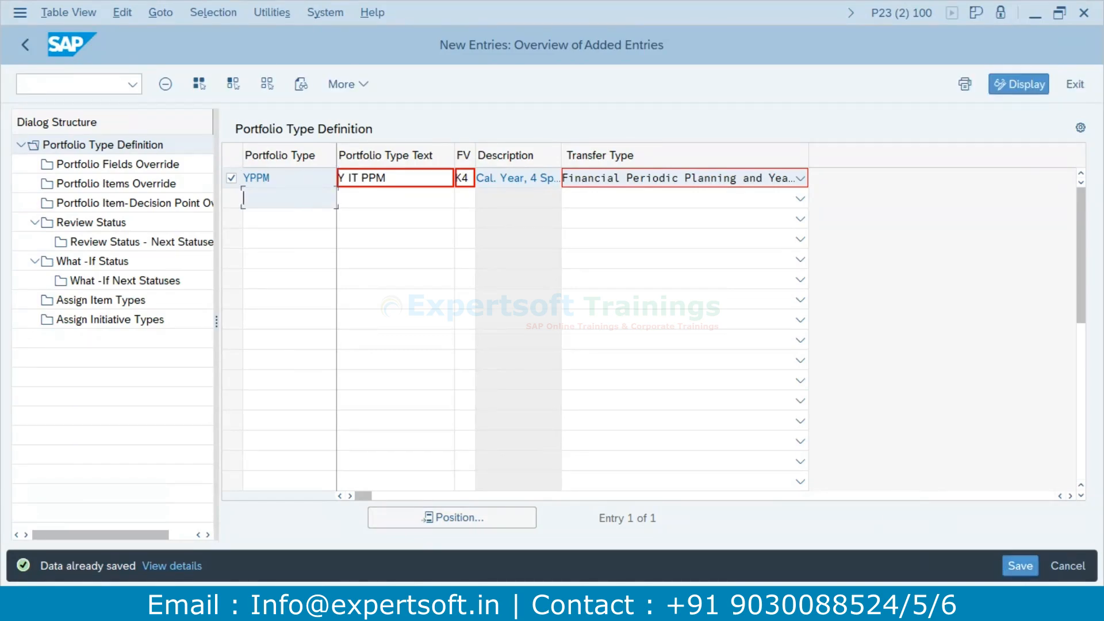
Switch to the Portfolios page in the browser, start a new portfolio and examine the available portfolio types.
mouse_move(497, 531)
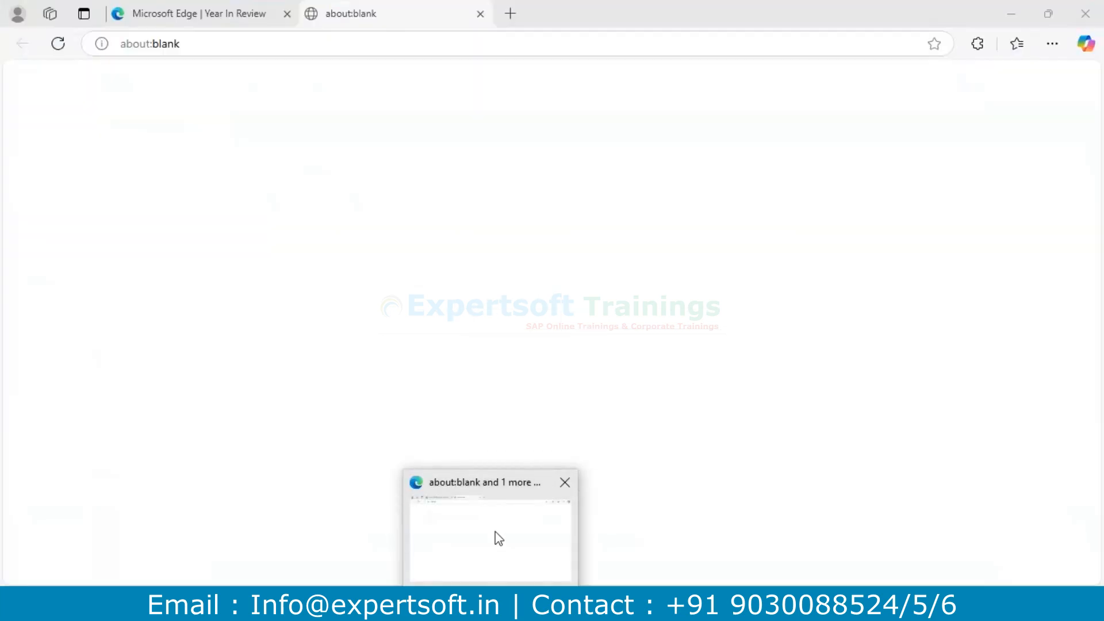
left_click(497, 535)
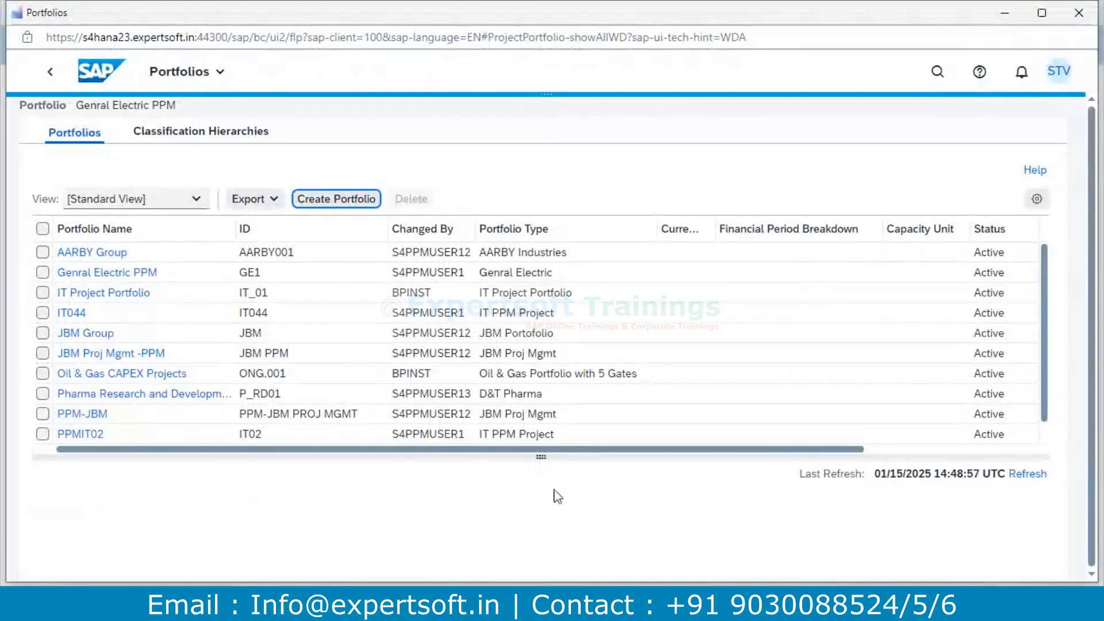
left_click(331, 211)
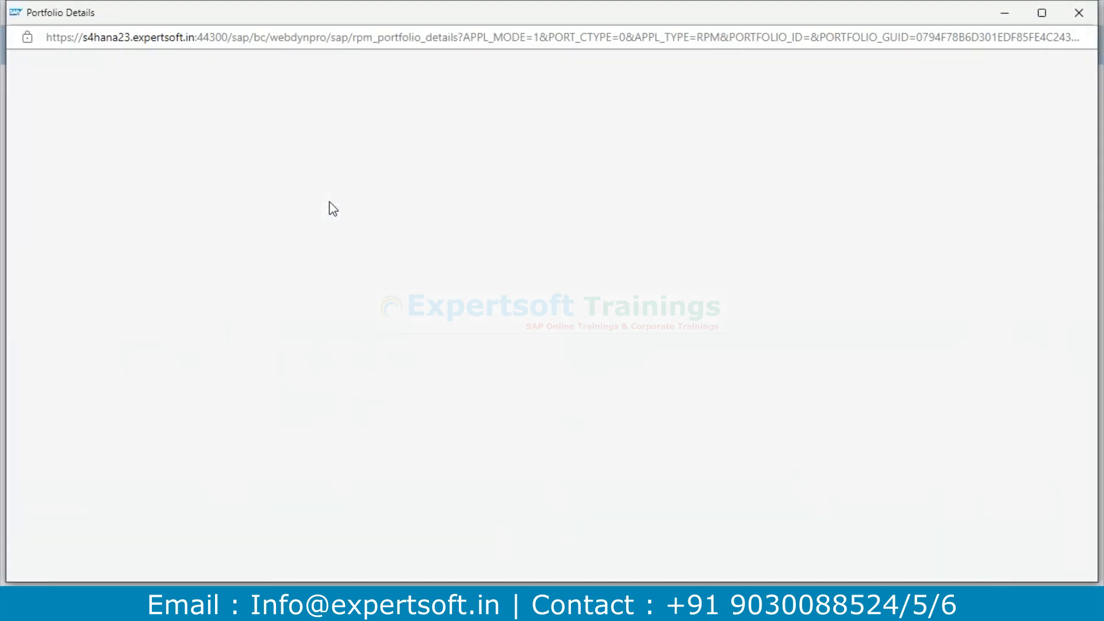
left_click(348, 234)
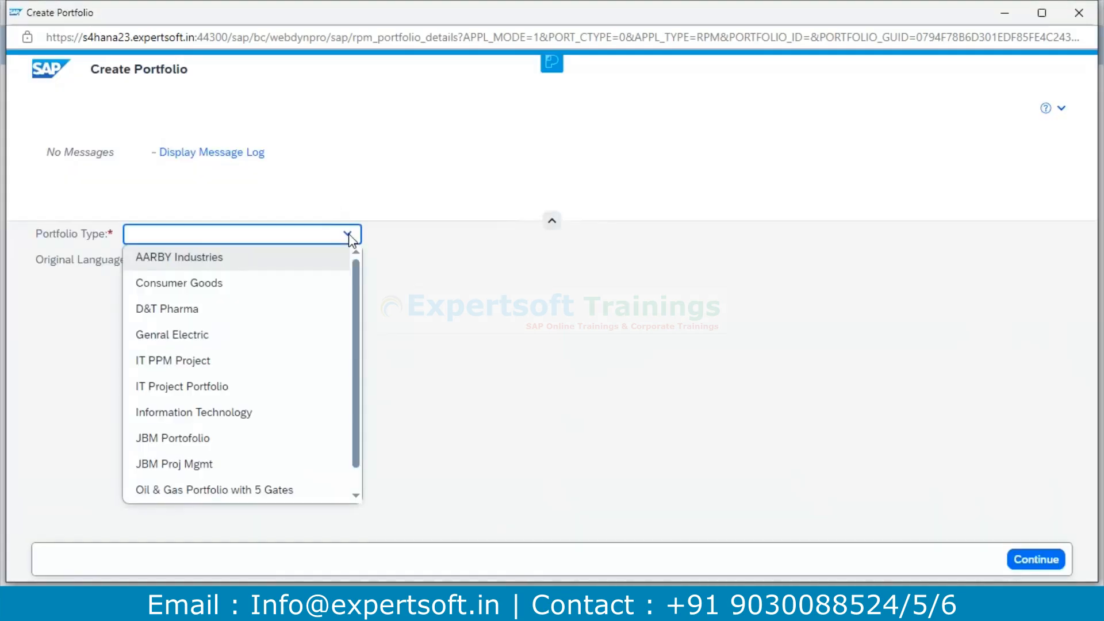
scroll(298, 397, "down", 1)
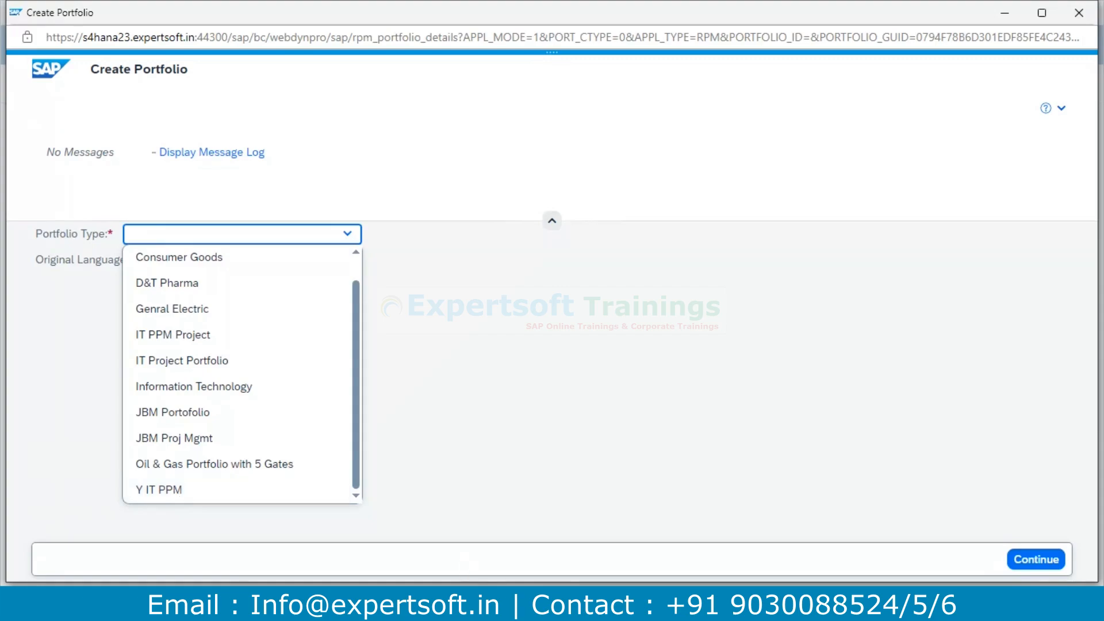
Return to the portfolio type customizing in SAP GUI, change the YPPM portfolio type text to "SAP IT PPM" and save.
mouse_move(429, 601)
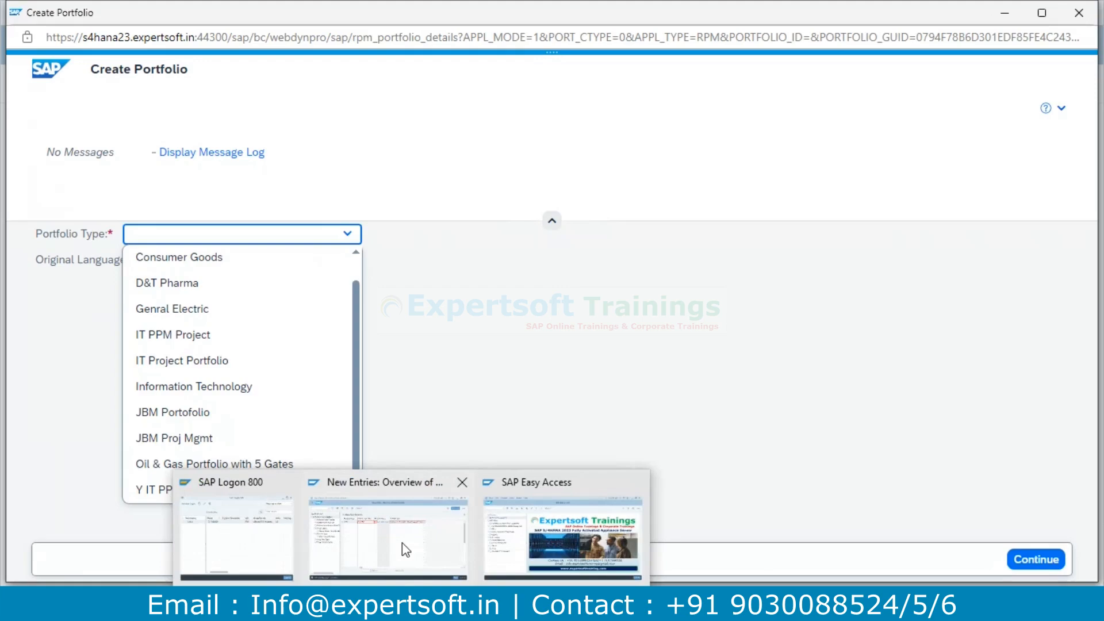
left_click(402, 543)
left_click(345, 179)
key("BackSpace")
type("SAP  IT PPM")
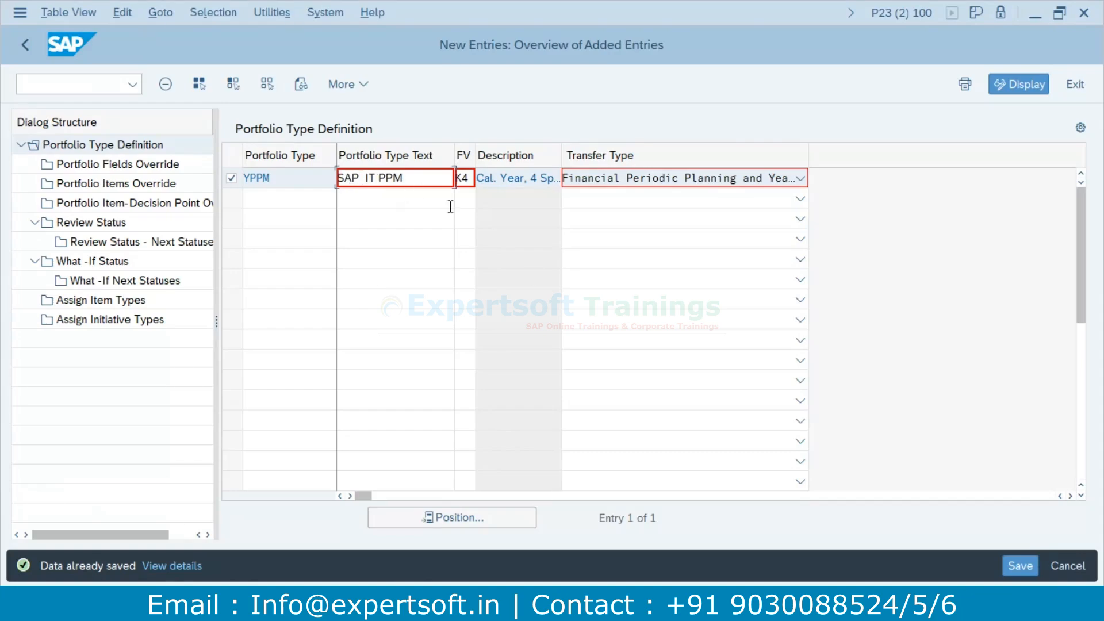
left_click(1026, 565)
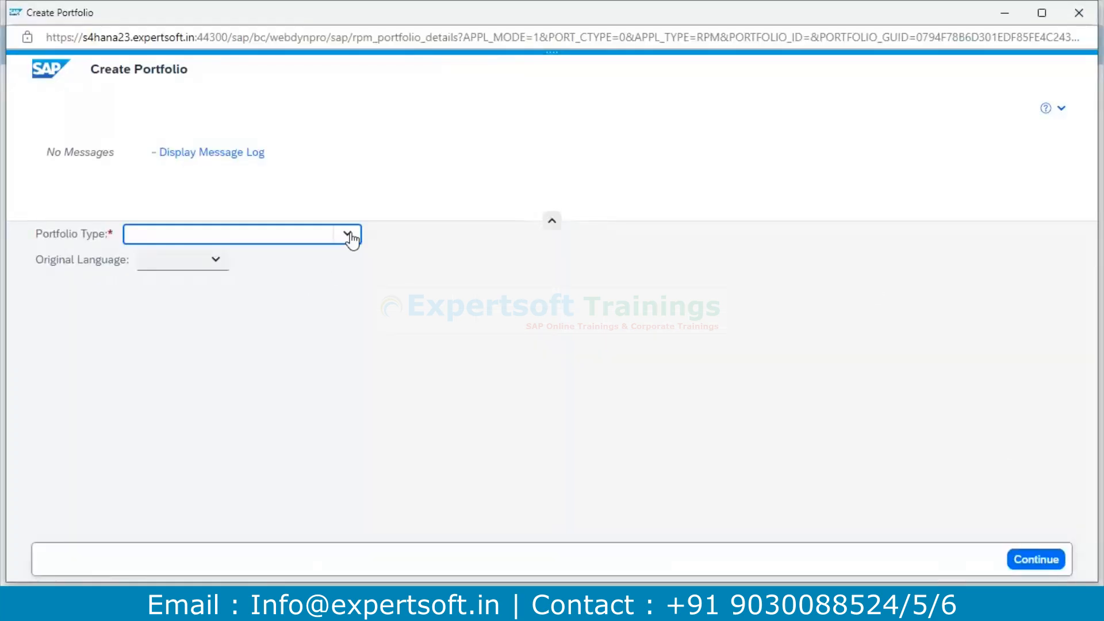
Recheck the portfolio types in the open Create Portfolio window, and close that window and the blank browser tab.
left_click(348, 234)
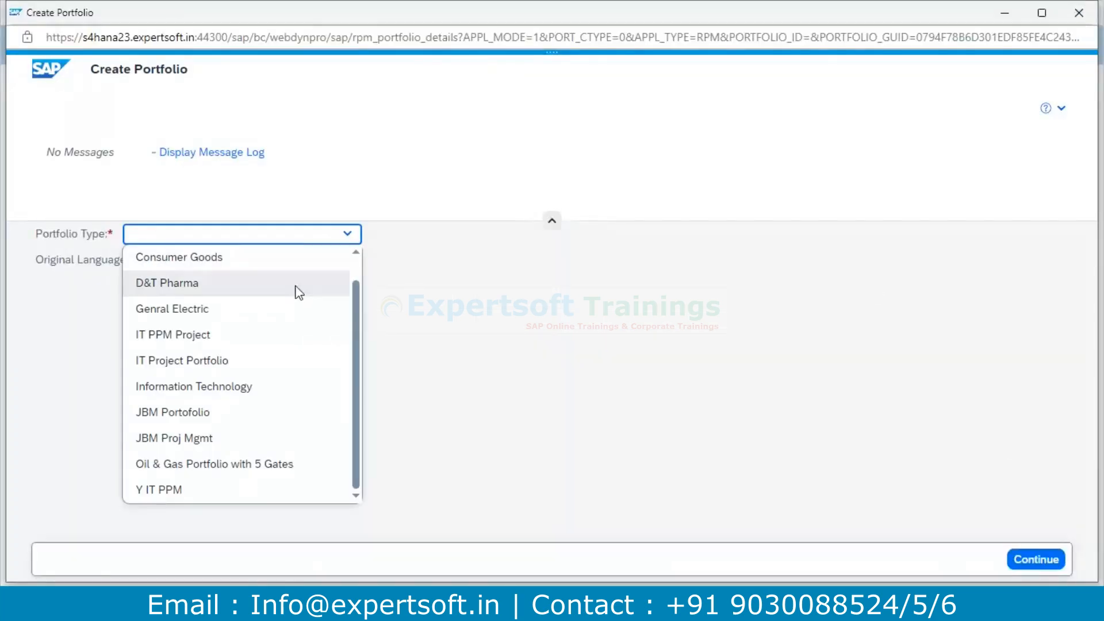
left_click(1079, 12)
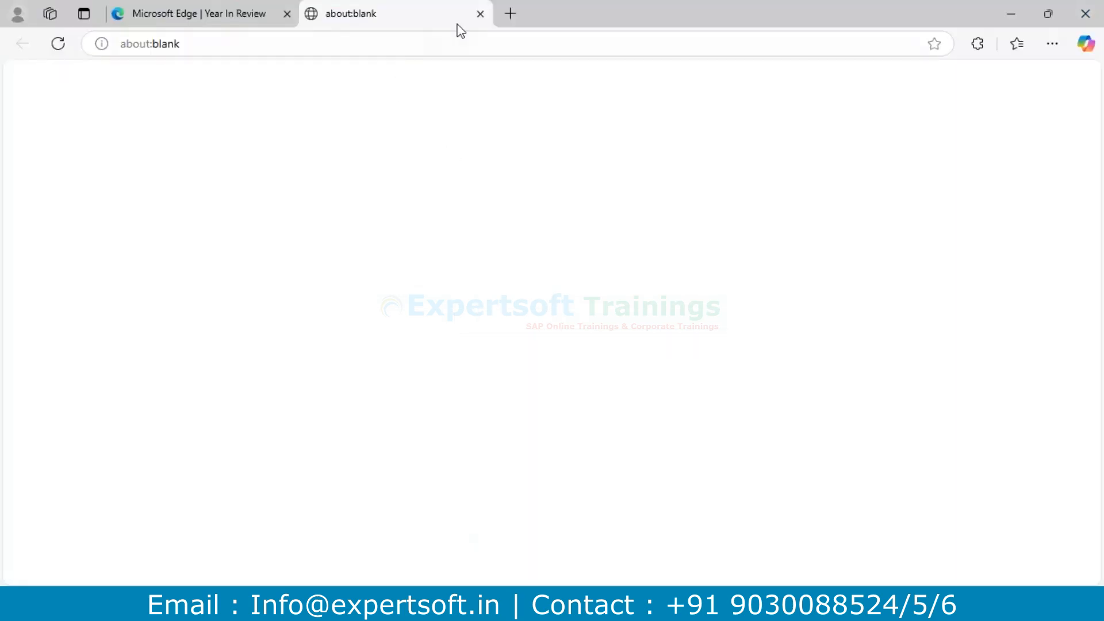
left_click(481, 15)
Start creating a new portfolio from the Portfolios list with portfolio type "SAP IT PPM" and continue to its overview details.
left_click(320, 201)
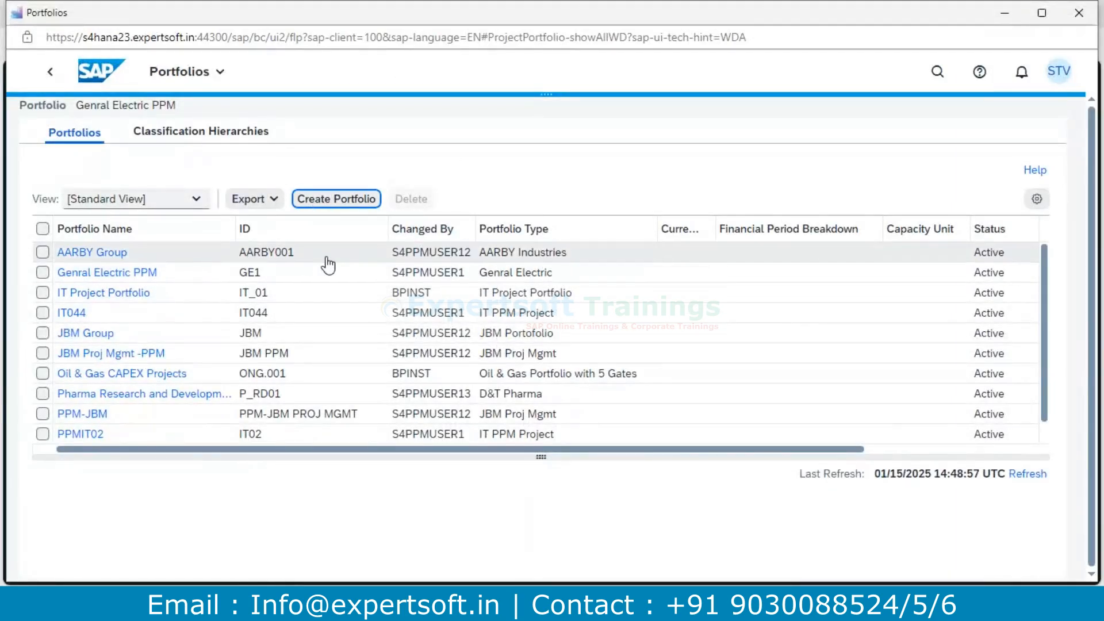
left_click(450, 259)
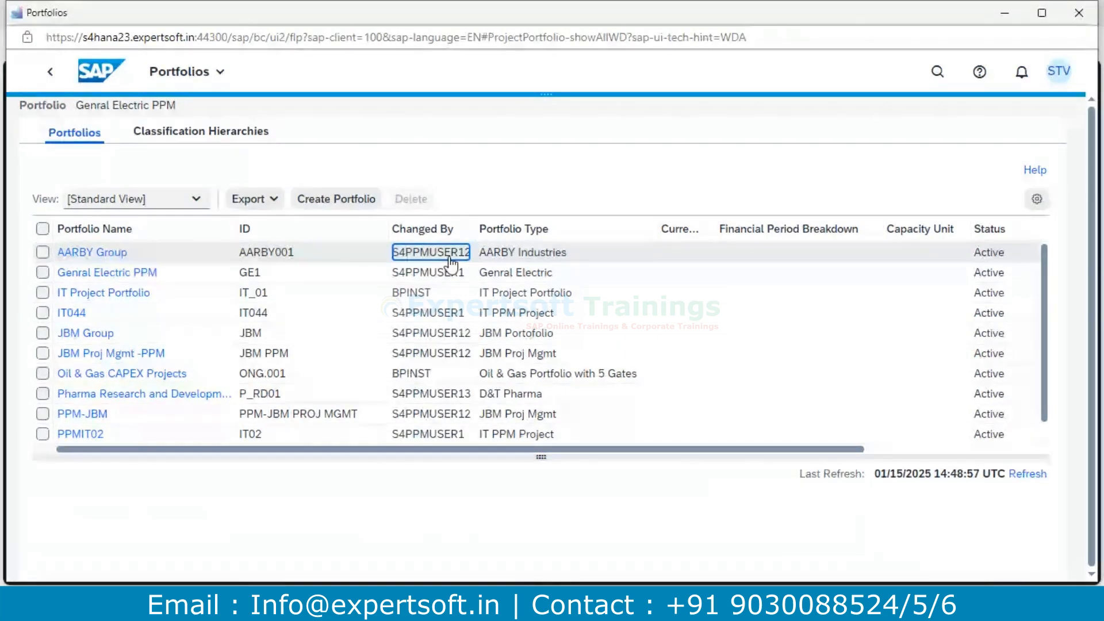
left_click(349, 201)
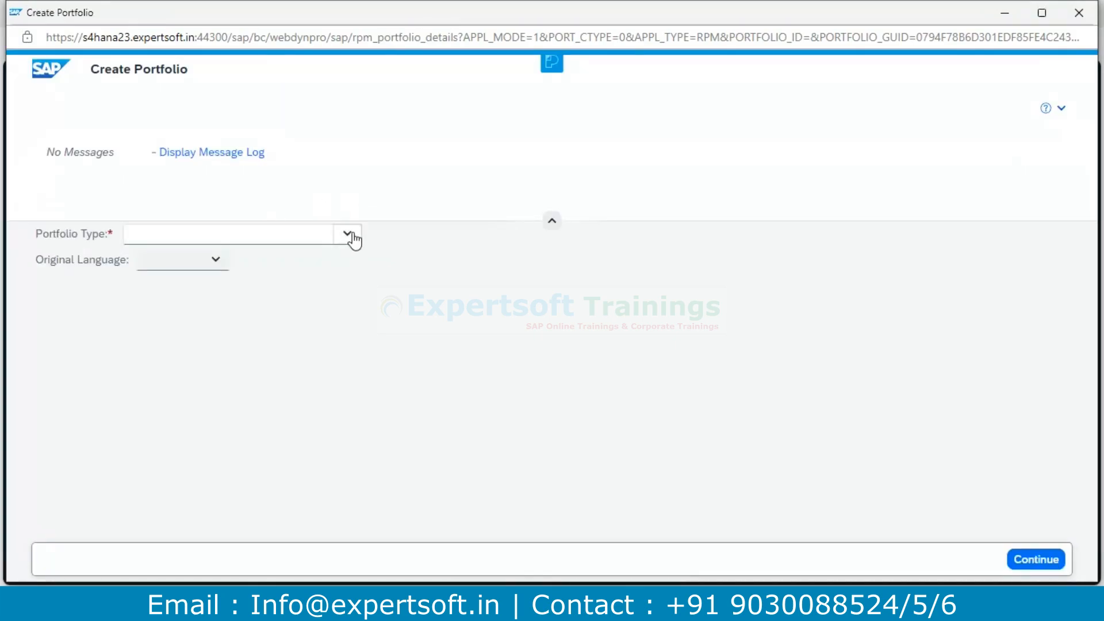
left_click(350, 235)
scroll(298, 417, "down", 1)
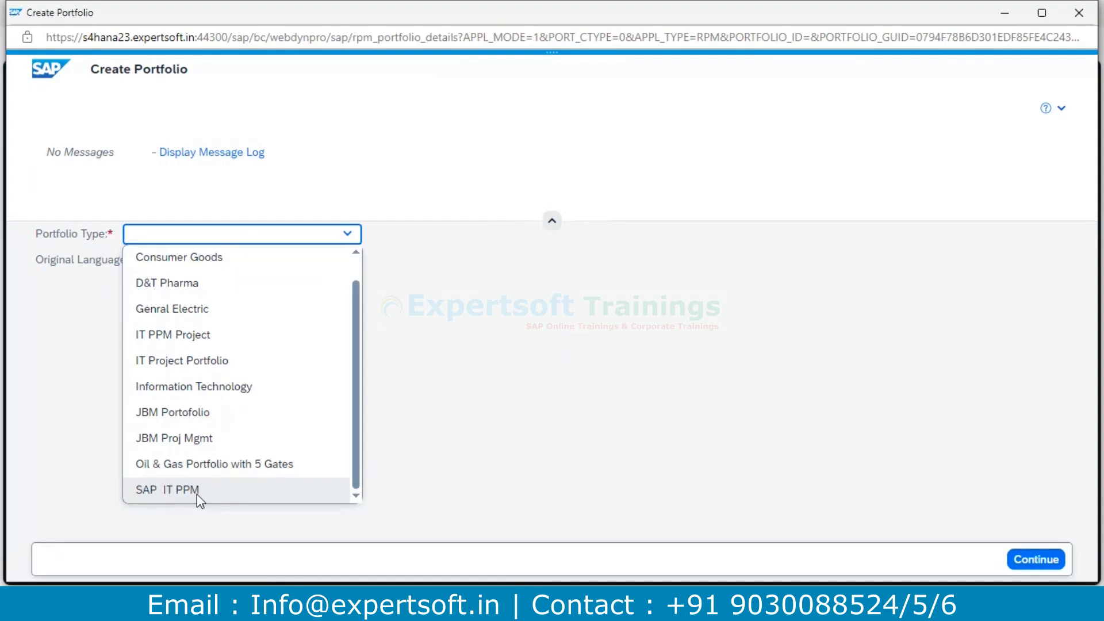
left_click(196, 495)
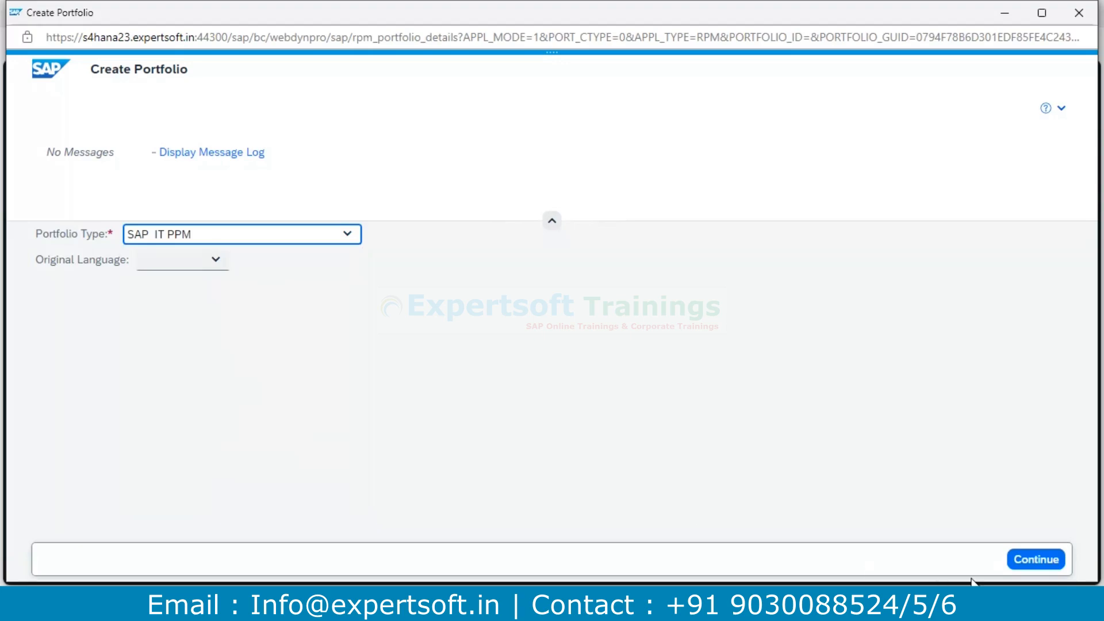
left_click(1037, 561)
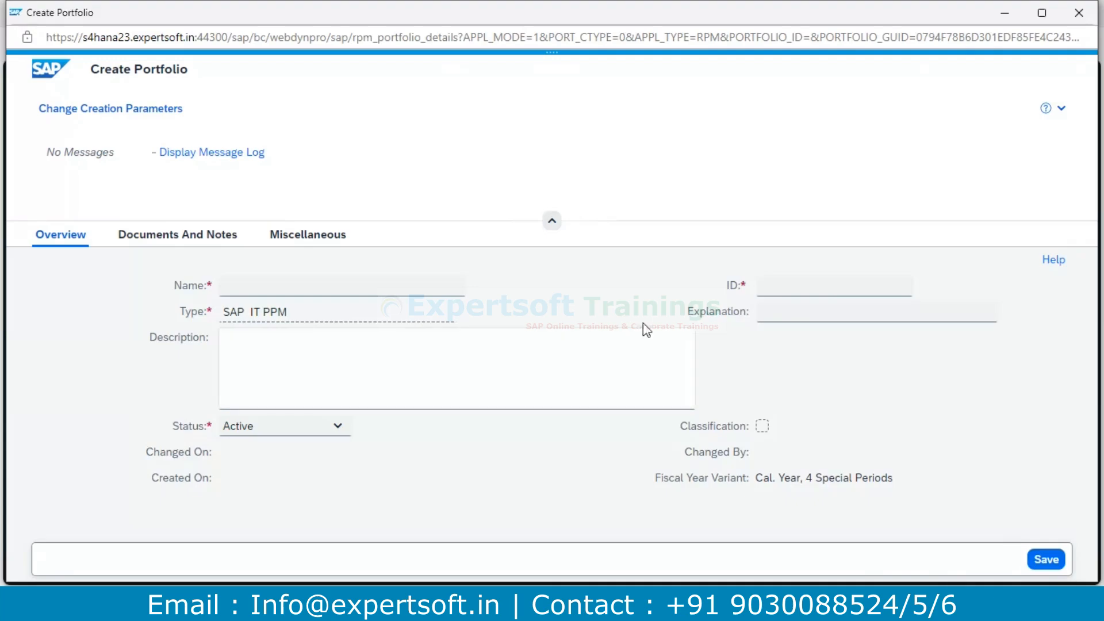
Examine the new portfolio's Name, ID and Description fields and the available status options.
left_click(327, 285)
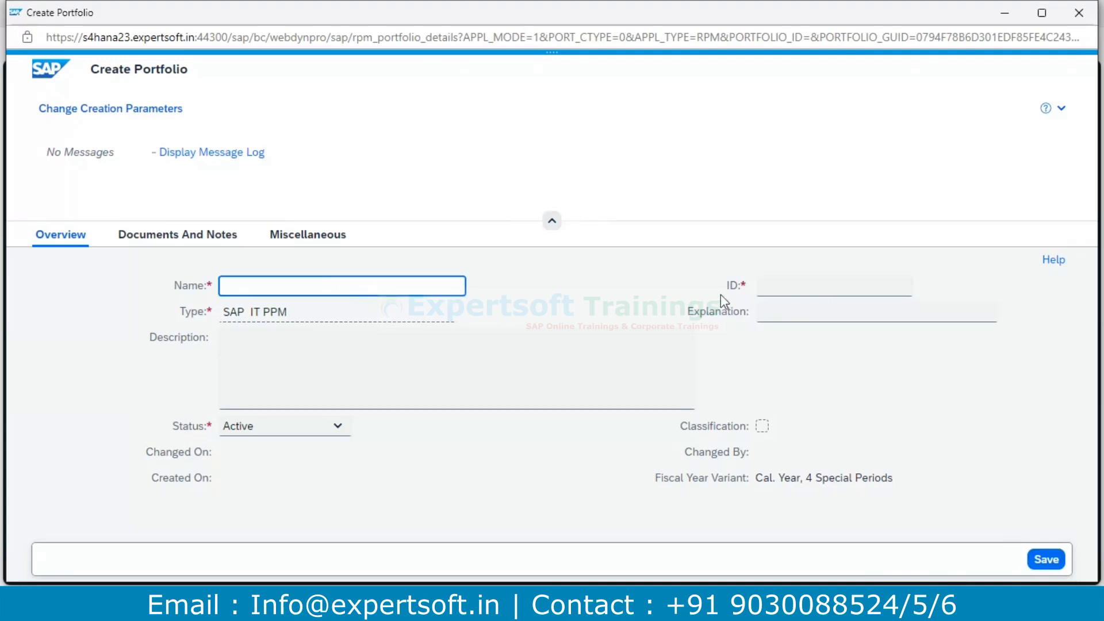
key("Tab")
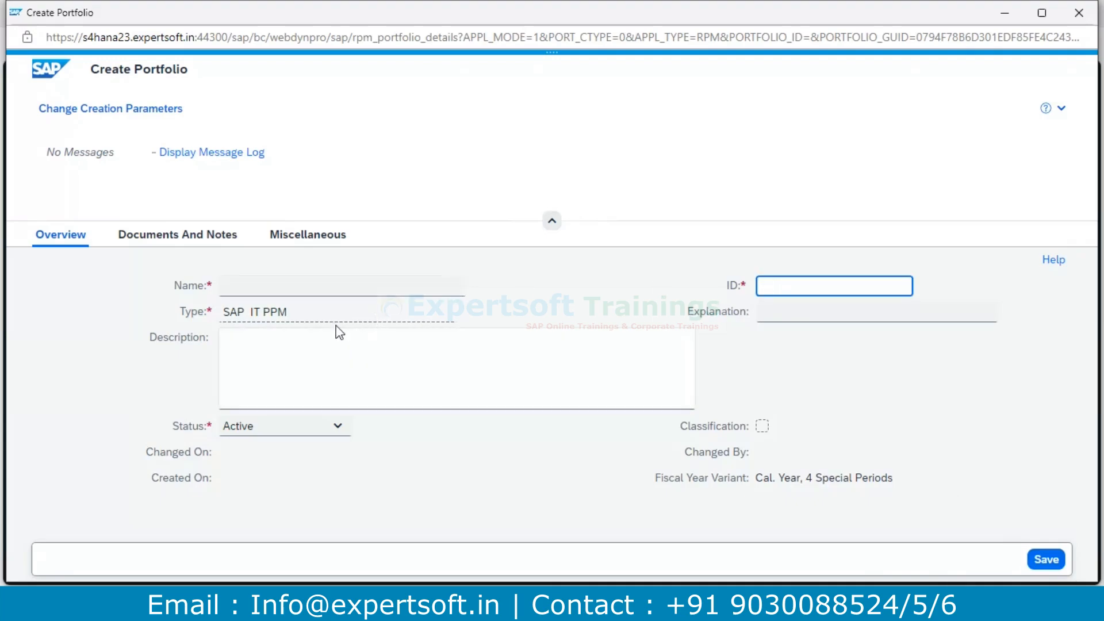
left_click(292, 358)
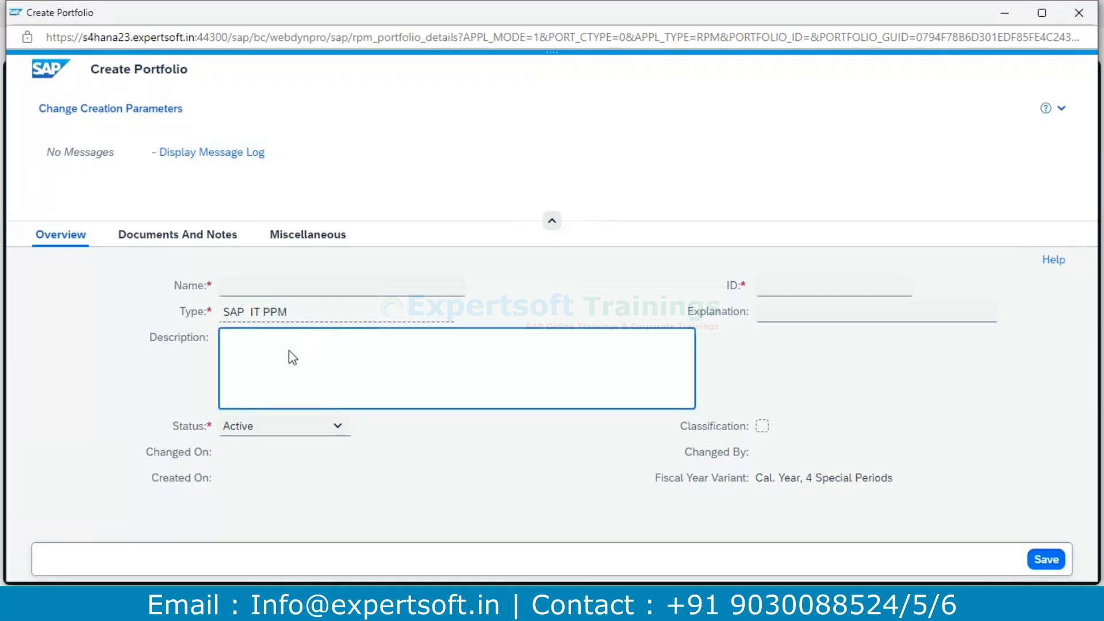
left_click(338, 426)
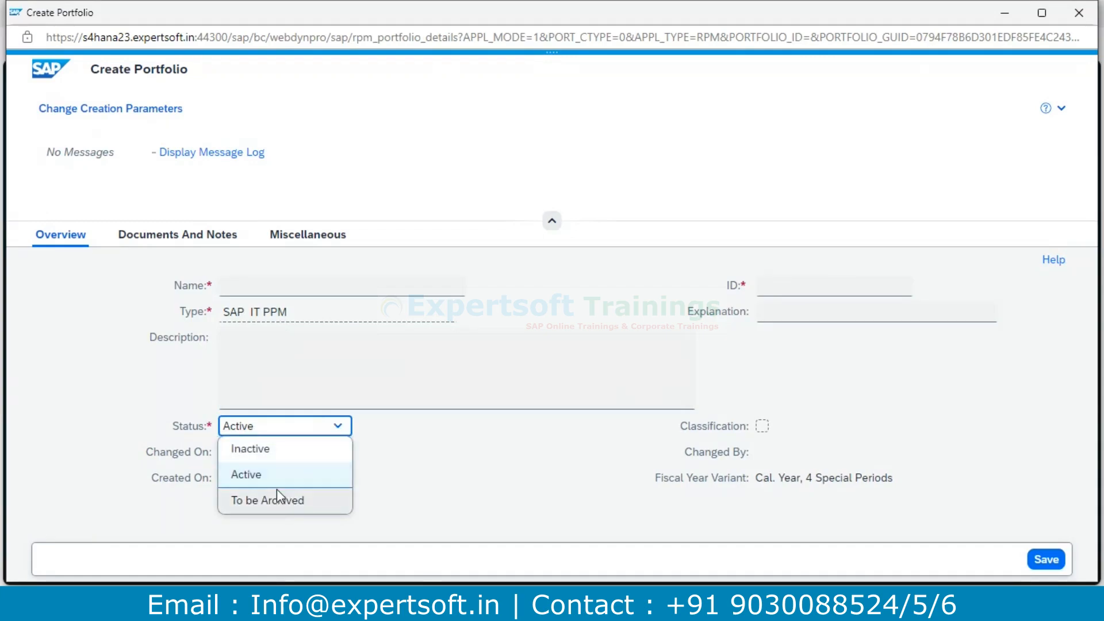
left_click(434, 464)
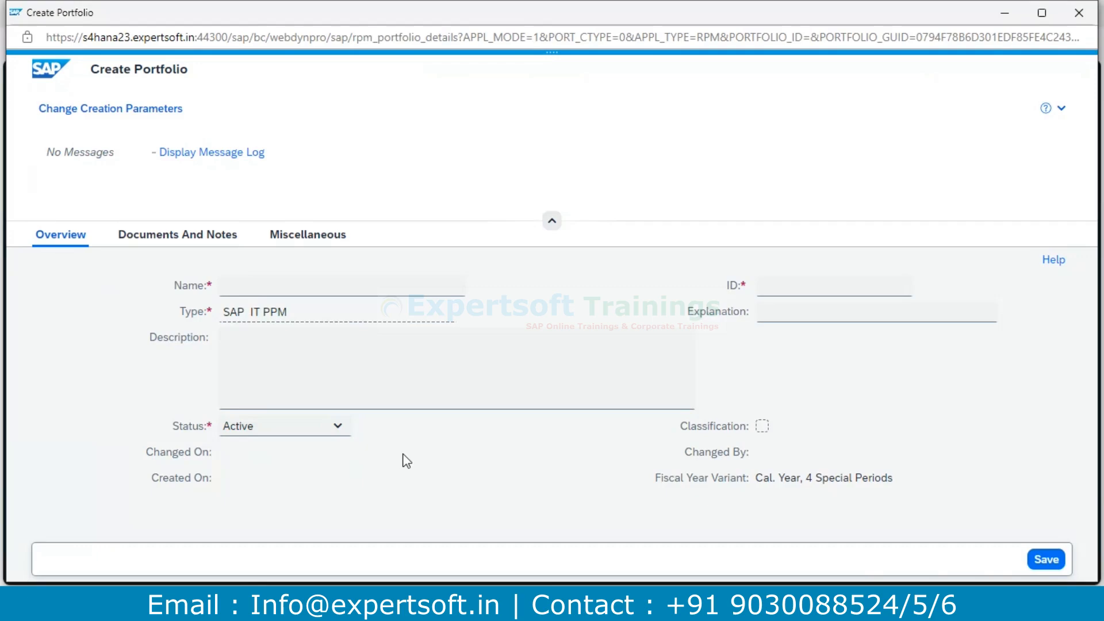
Set the new portfolio's status to Inactive and restore it to Active.
left_click(339, 429)
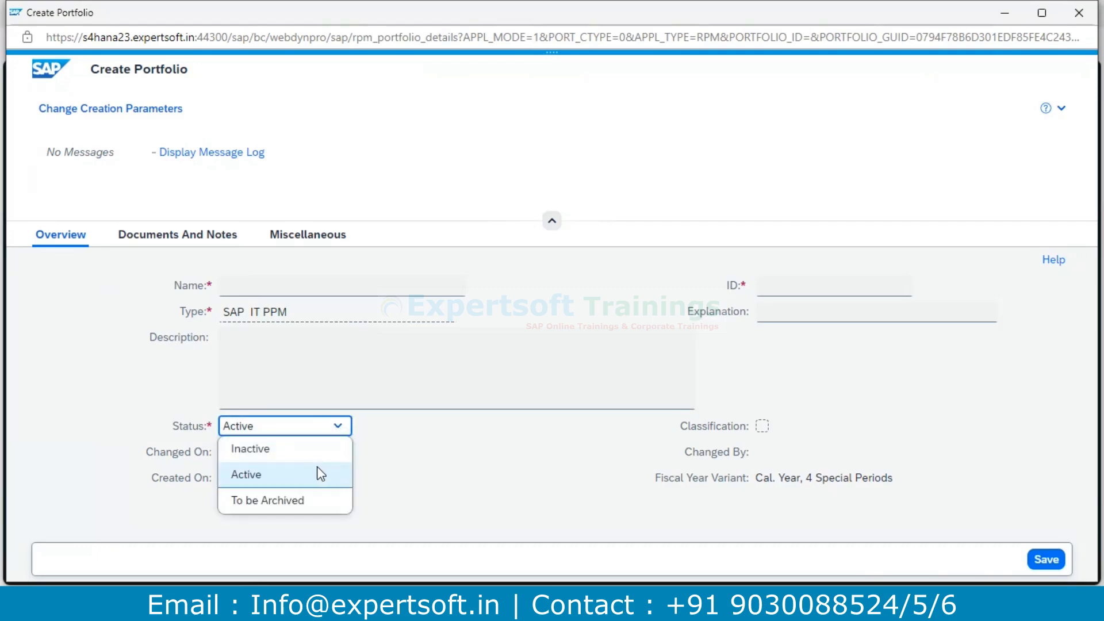
left_click(255, 448)
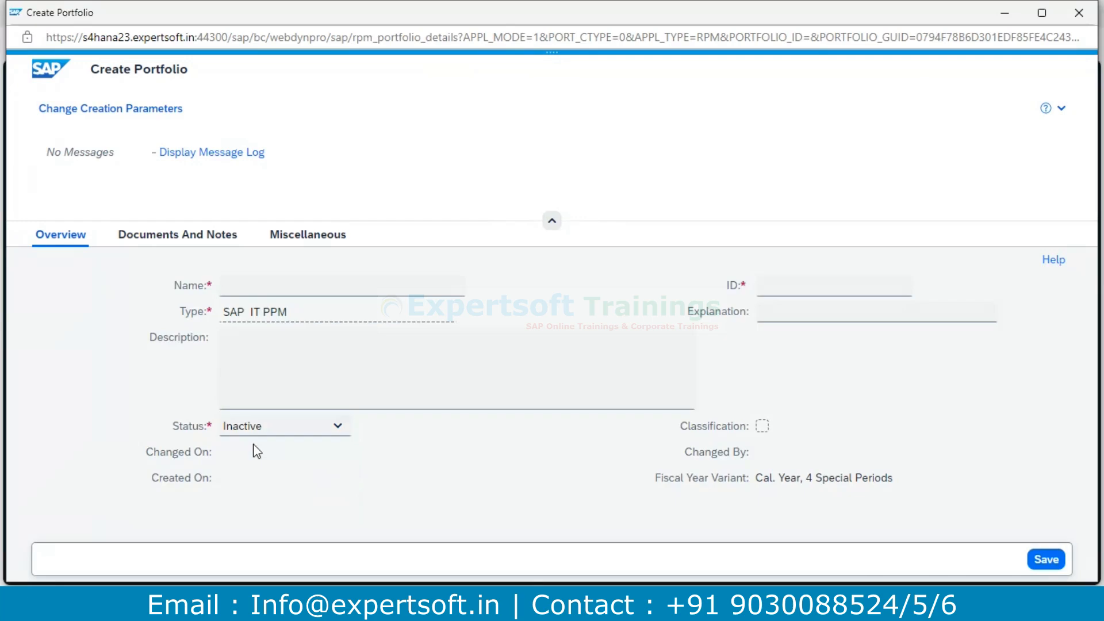
left_click(489, 382)
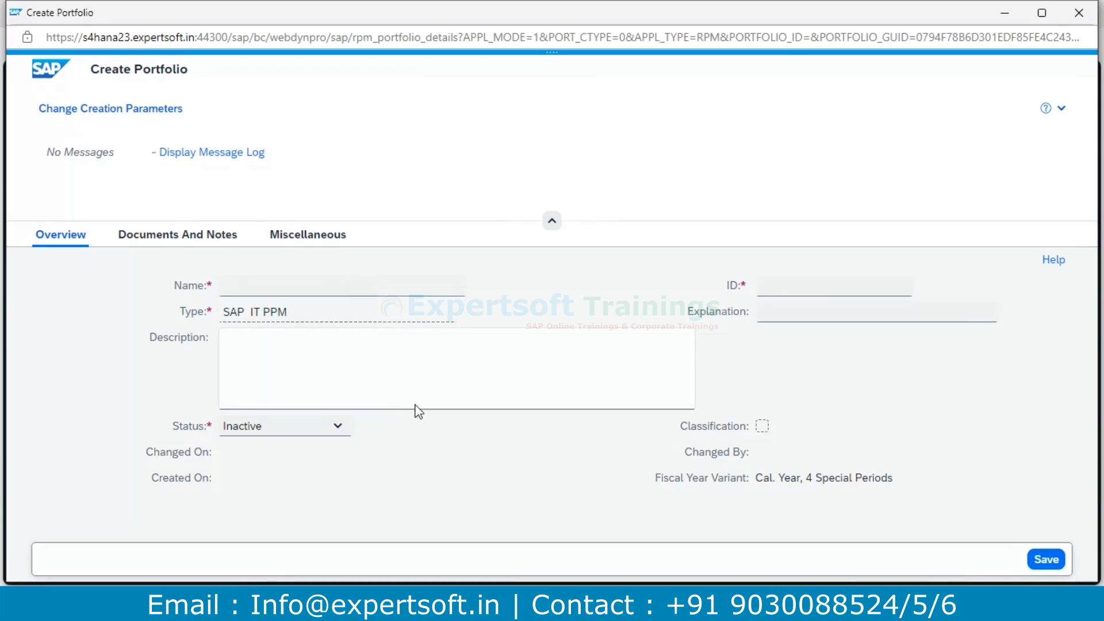
left_click(345, 431)
left_click(307, 482)
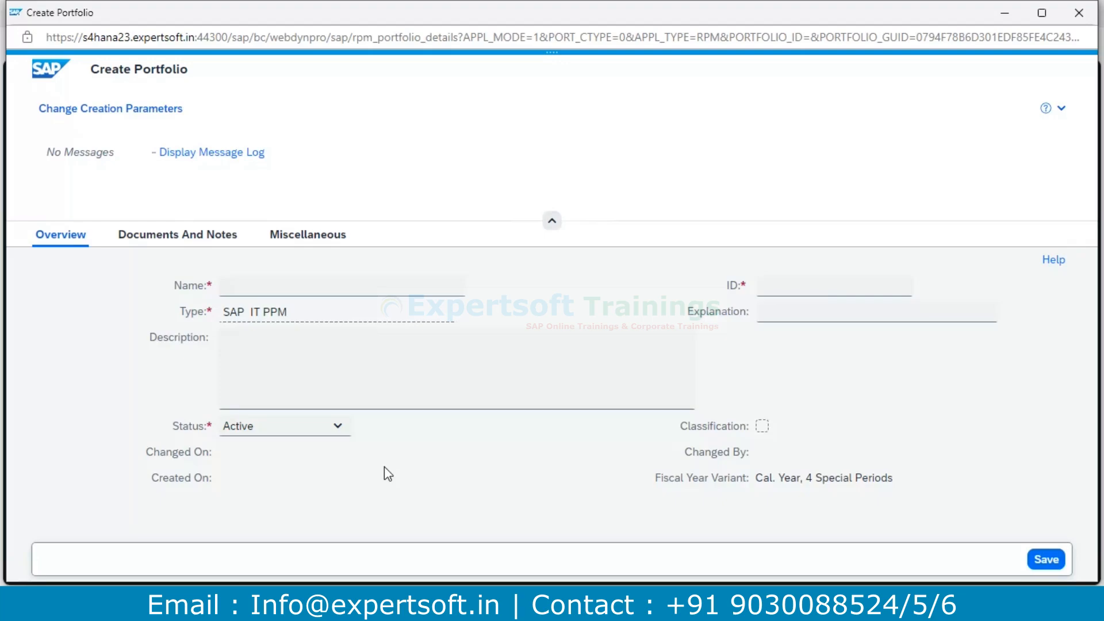
Open the new portfolio's ID field for entry.
left_click(778, 287)
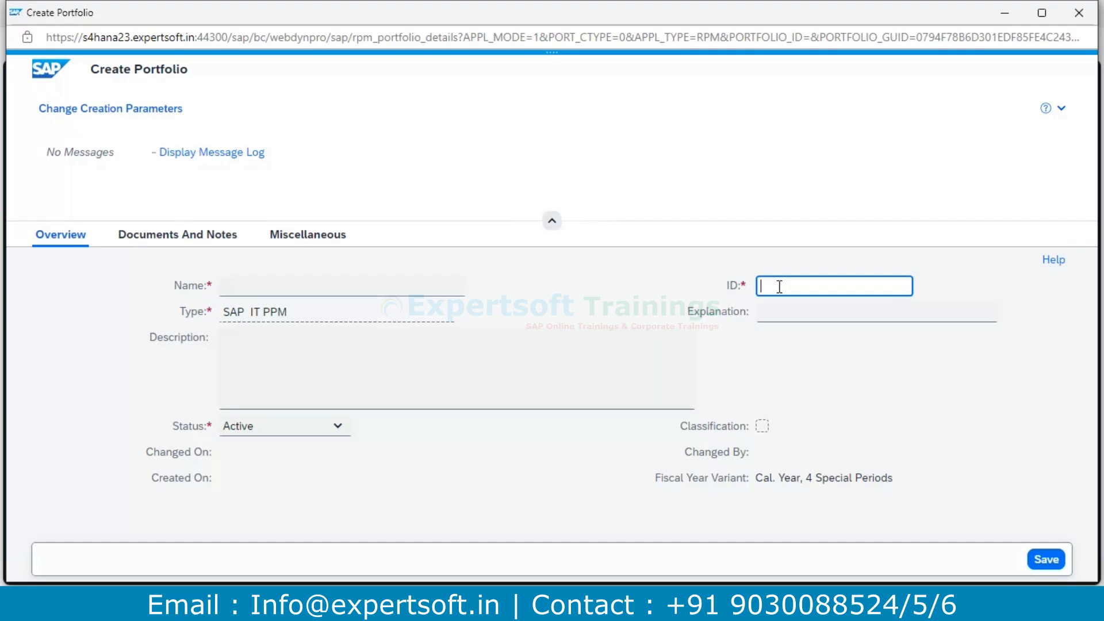
Leave the portfolio creation form and open the existing Genral Electric PPM portfolio from the portfolio list.
left_click(1006, 13)
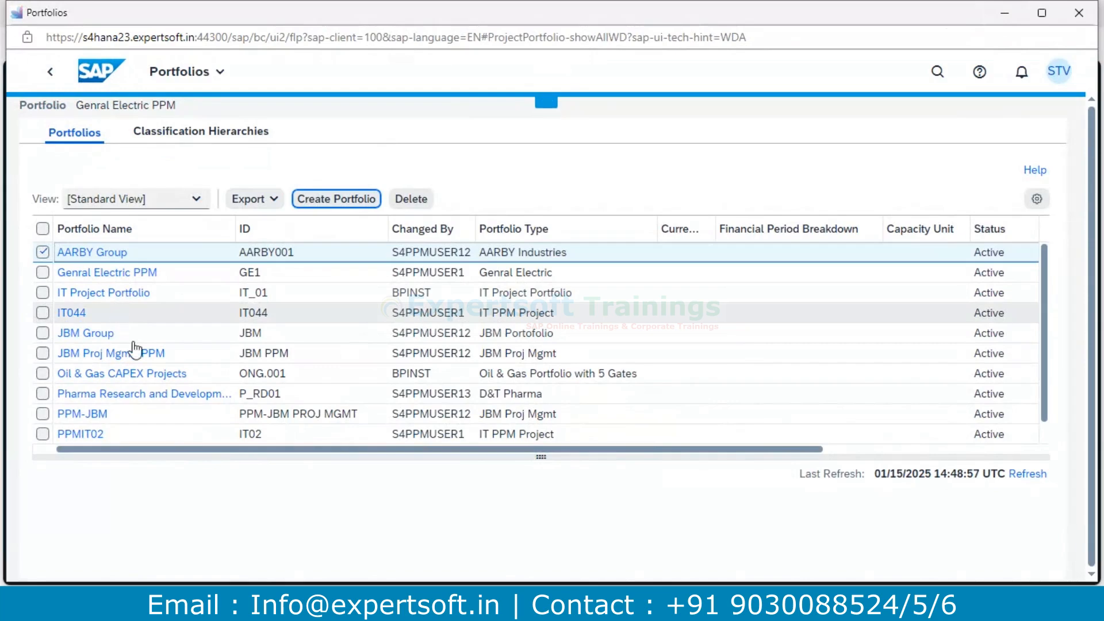
scroll(118, 411, "down", 1)
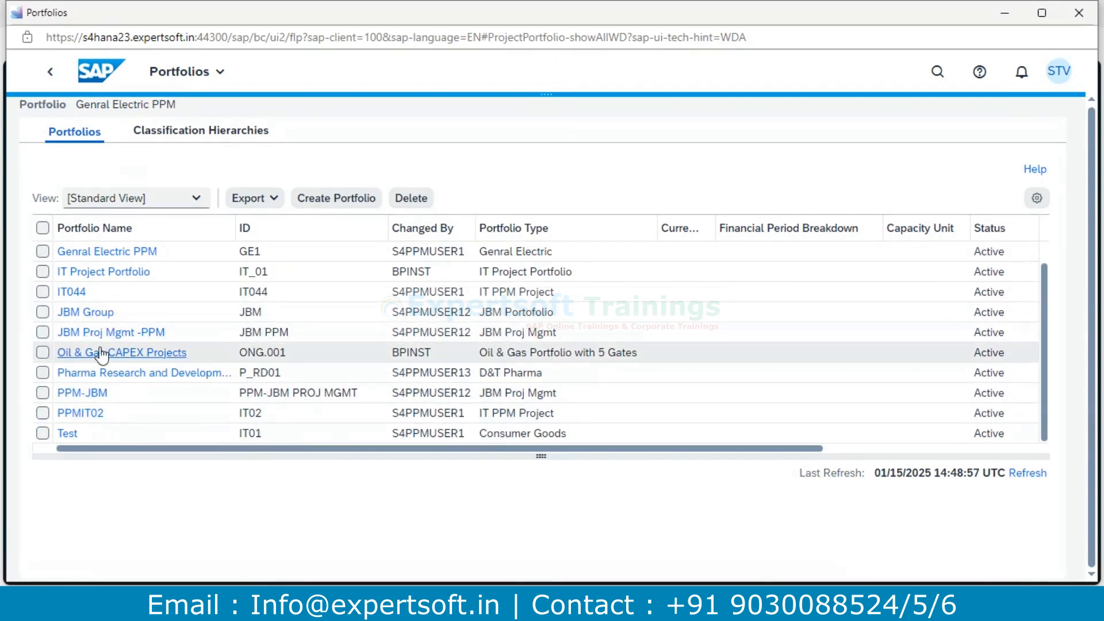
scroll(115, 316, "up", 1)
left_click(136, 274)
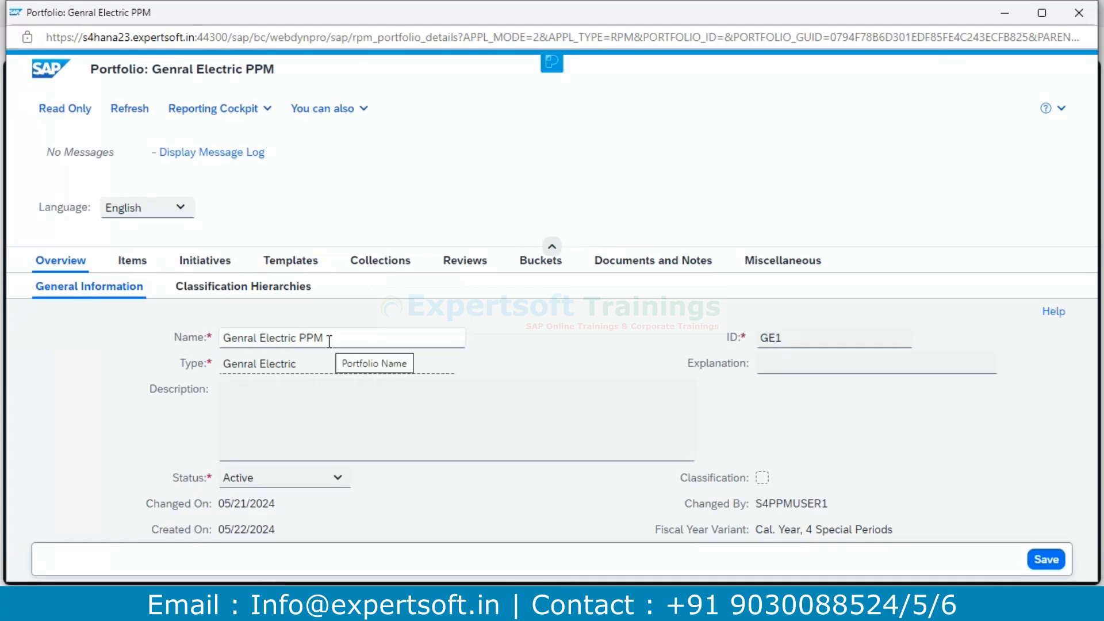
Examine the name, type and ID fields in the general information of the Genral Electric PPM portfolio.
left_click_drag(330, 339, 222, 338)
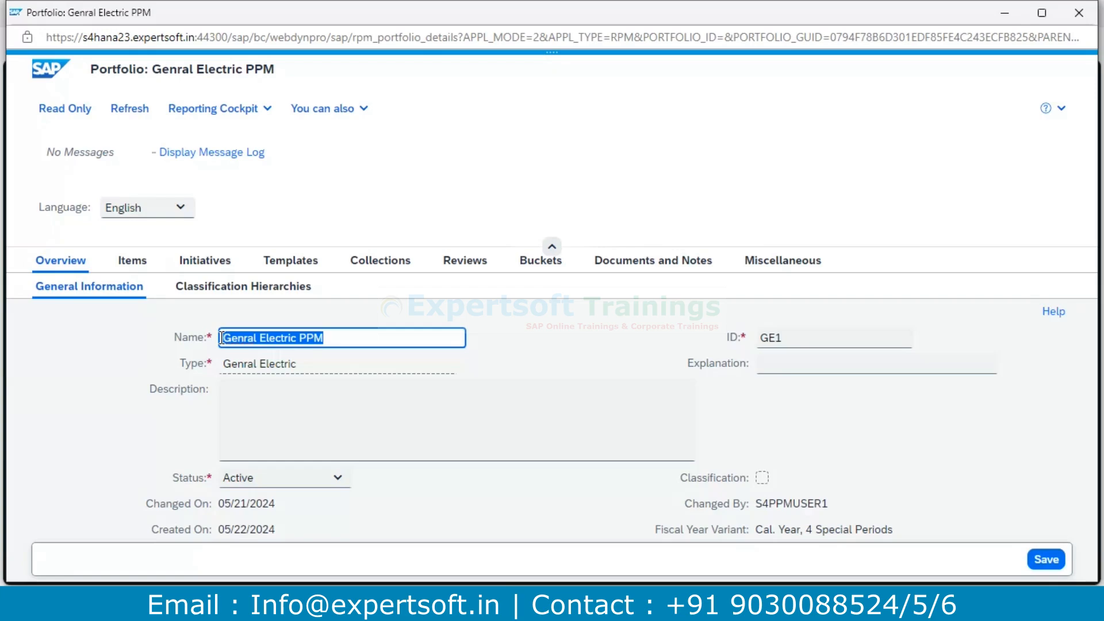
left_click_drag(308, 370, 219, 363)
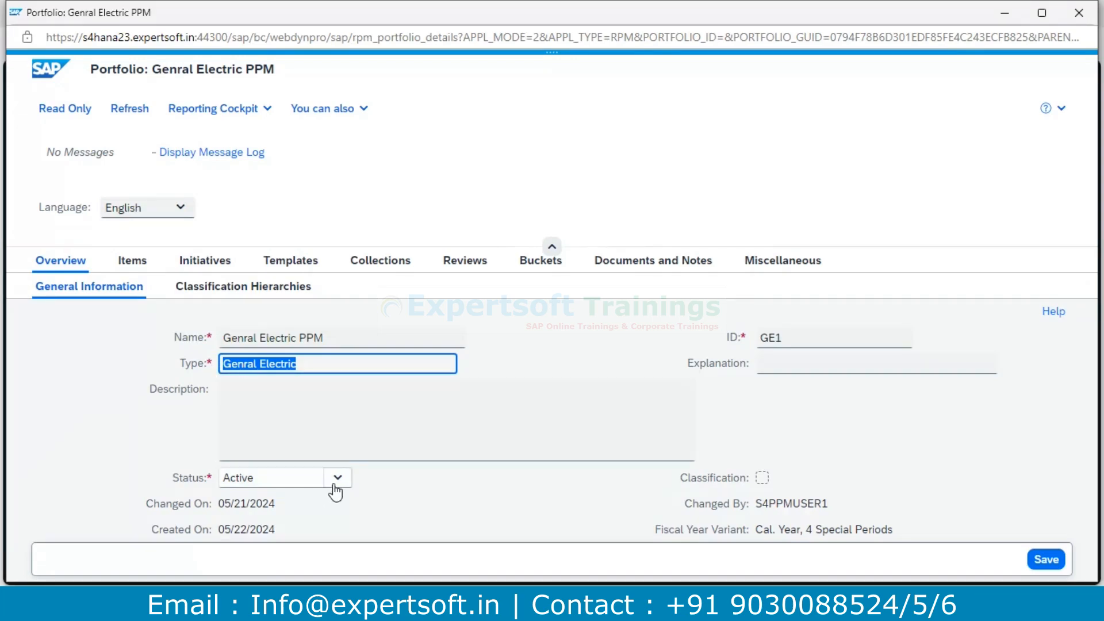
left_click(789, 338)
left_click_drag(789, 338, 744, 345)
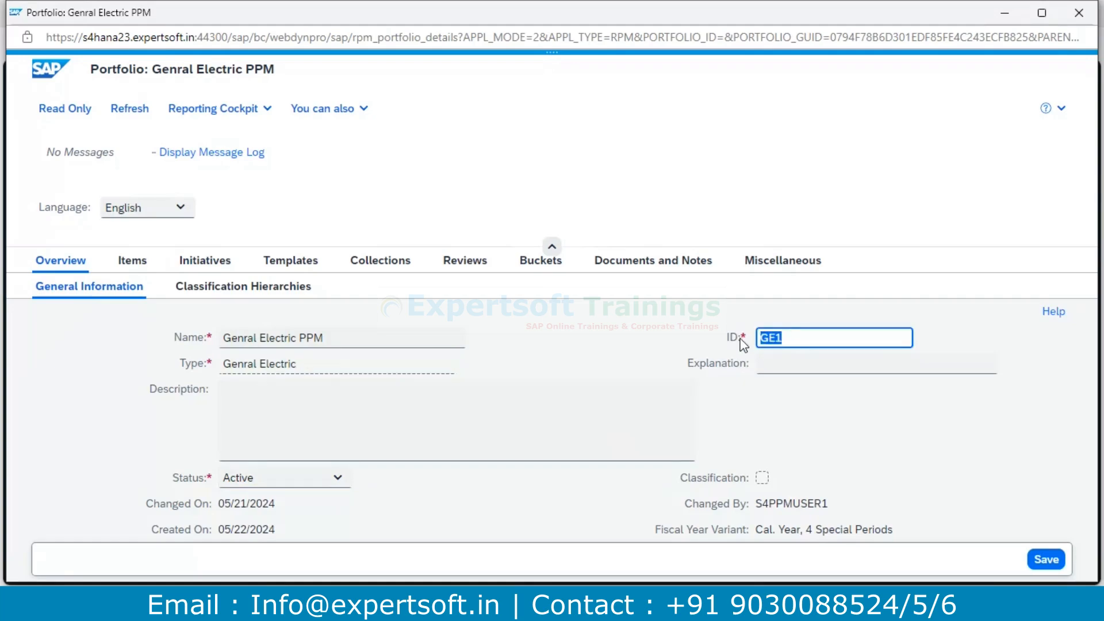
left_click(786, 338)
left_click_drag(785, 337, 760, 337)
left_click(787, 337)
left_click_drag(790, 337, 755, 341)
left_click(817, 334)
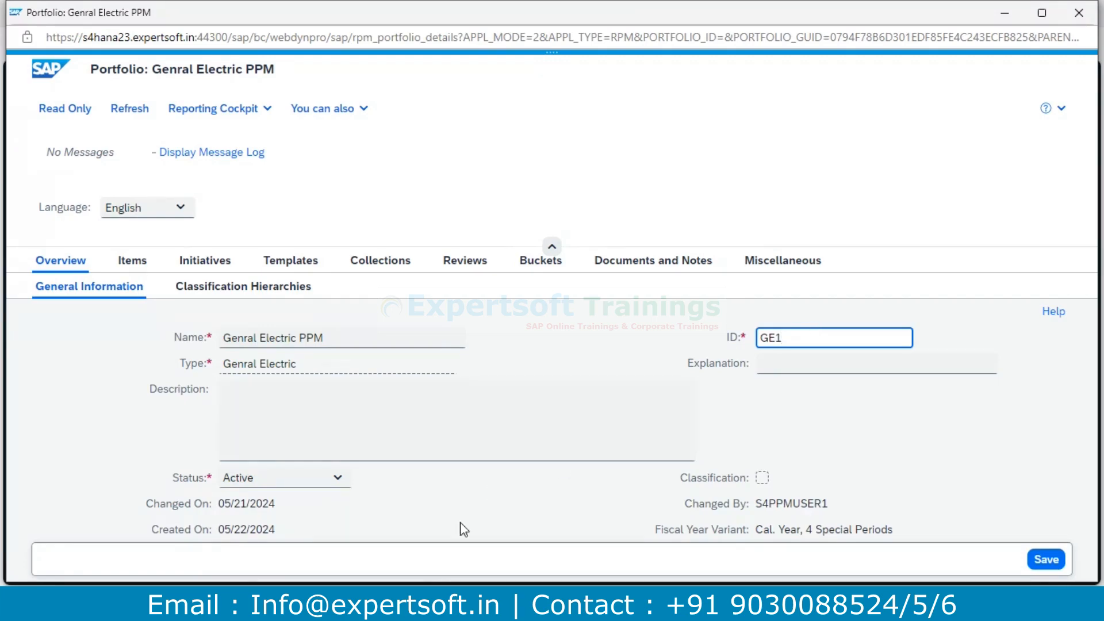
Switch to the portfolio type entries in SAP GUI and return from them to the IMG structure.
left_click(412, 604)
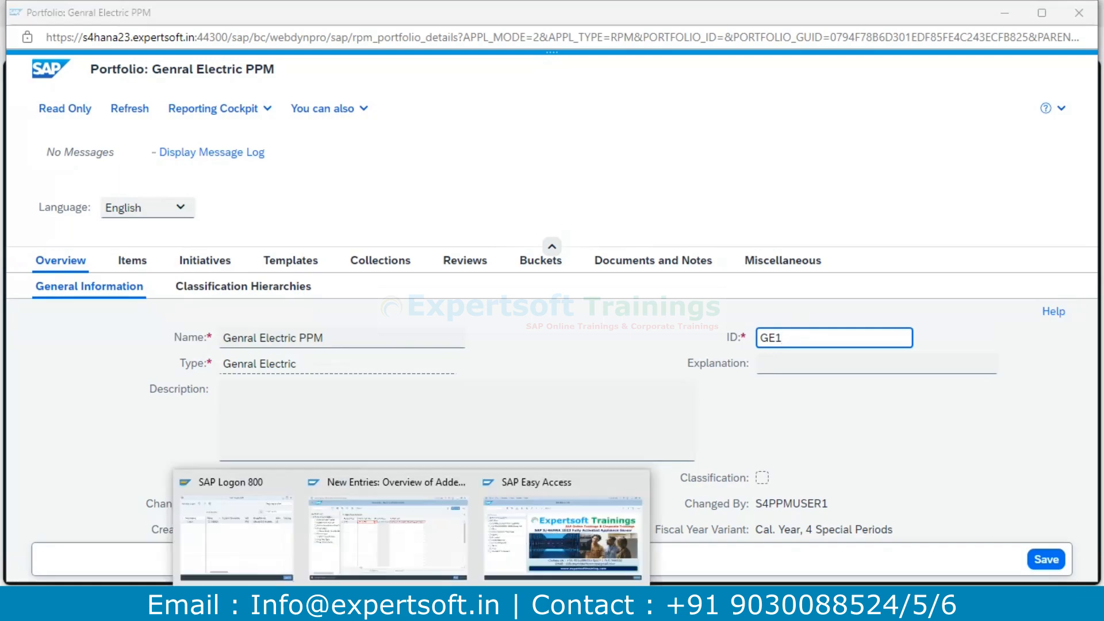
left_click(322, 538)
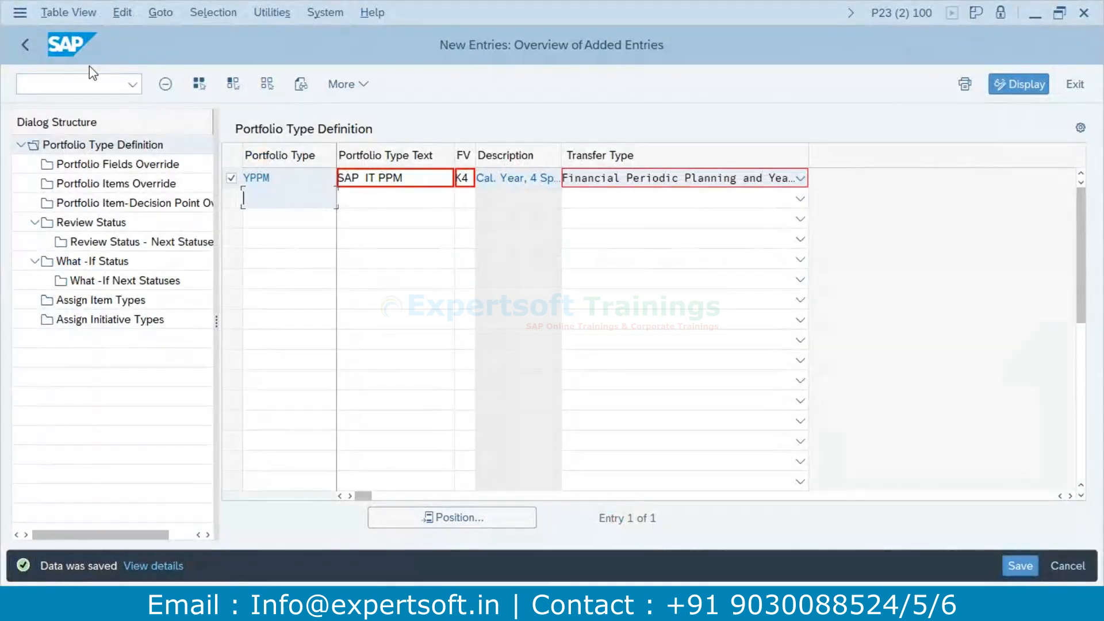
left_click(17, 48)
left_click(26, 49)
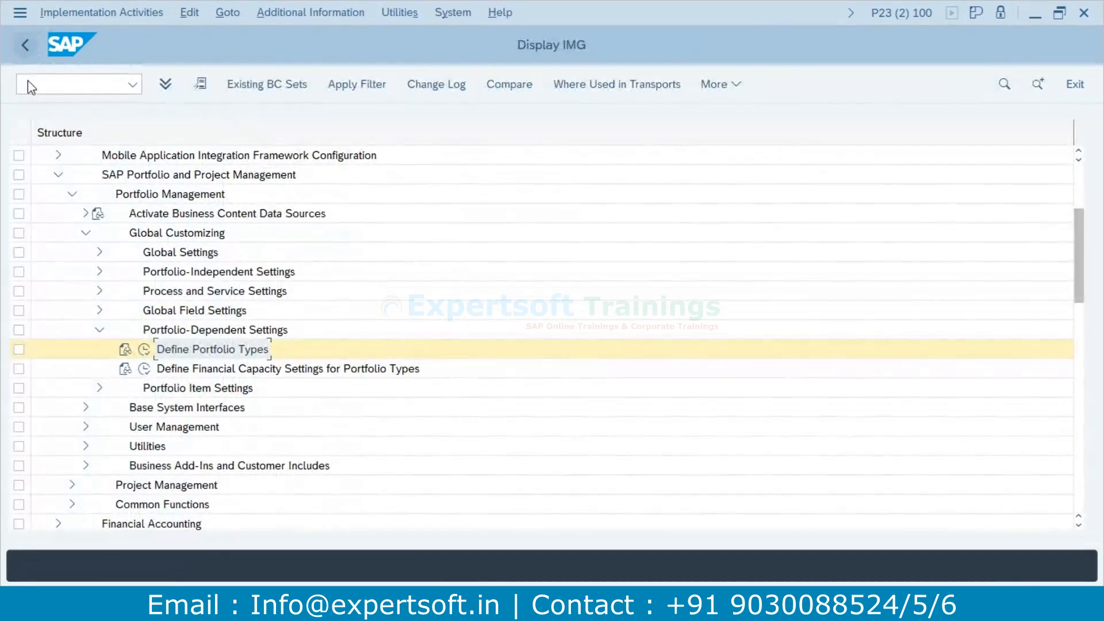
Examine the Portfolio Management and Common Functions nodes under SAP Portfolio and Project Management in the IMG.
left_click(58, 174)
scroll(89, 225, "up", 3)
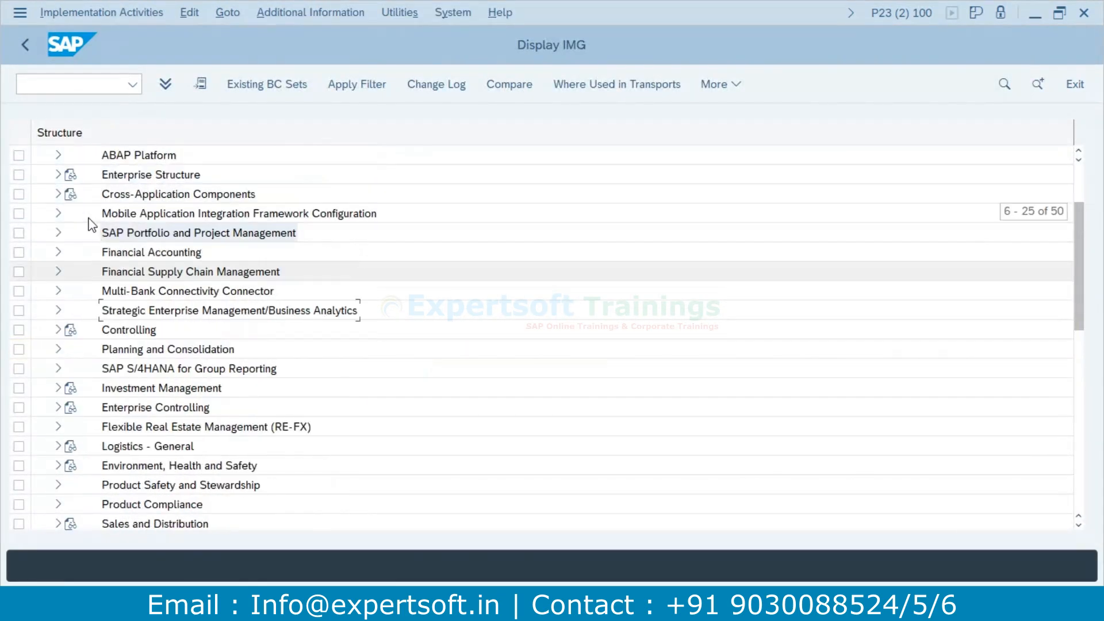
left_click(59, 332)
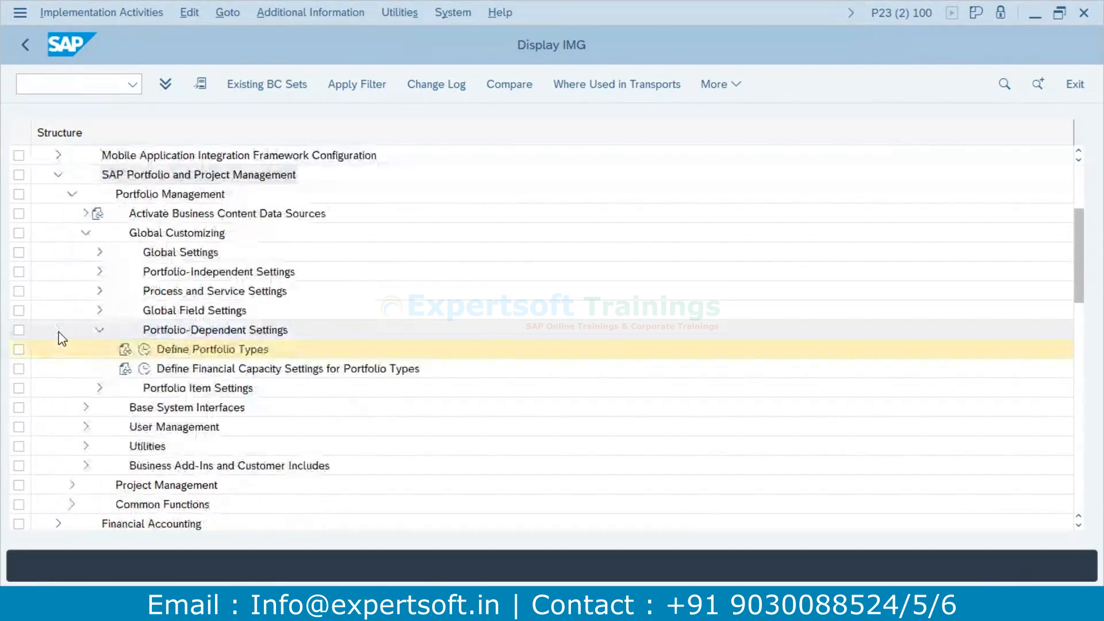
left_click(87, 234)
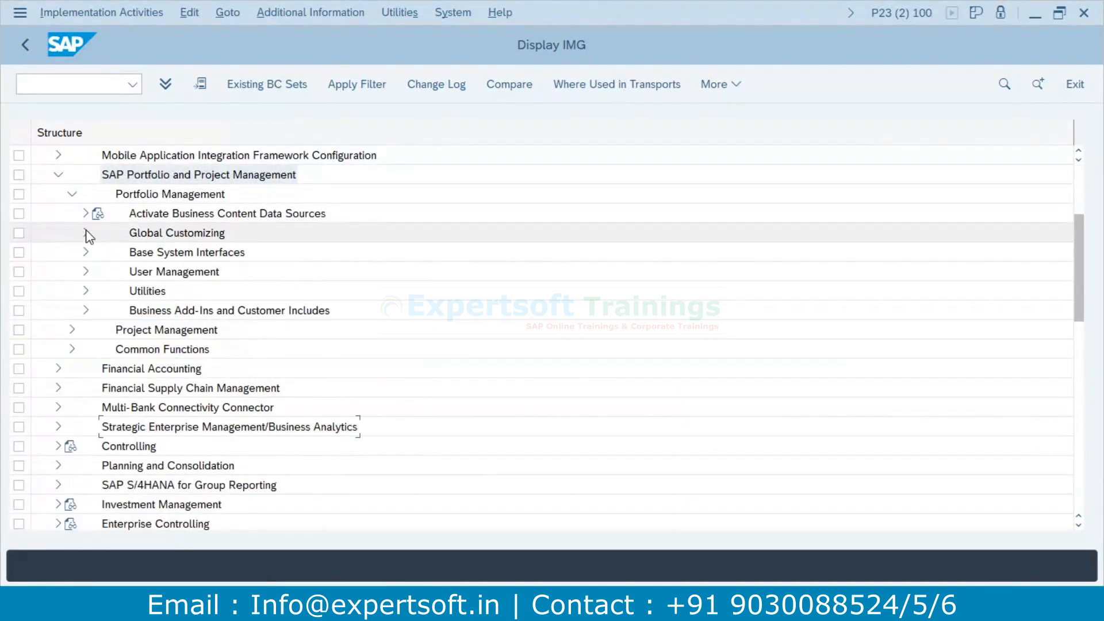
left_click(73, 196)
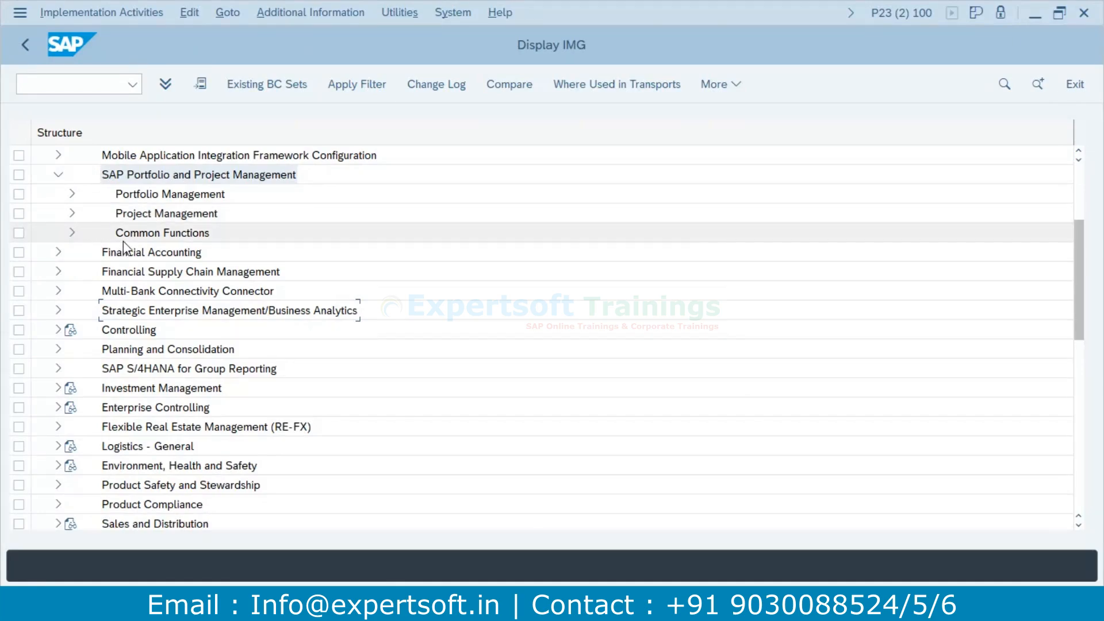
left_click(73, 234)
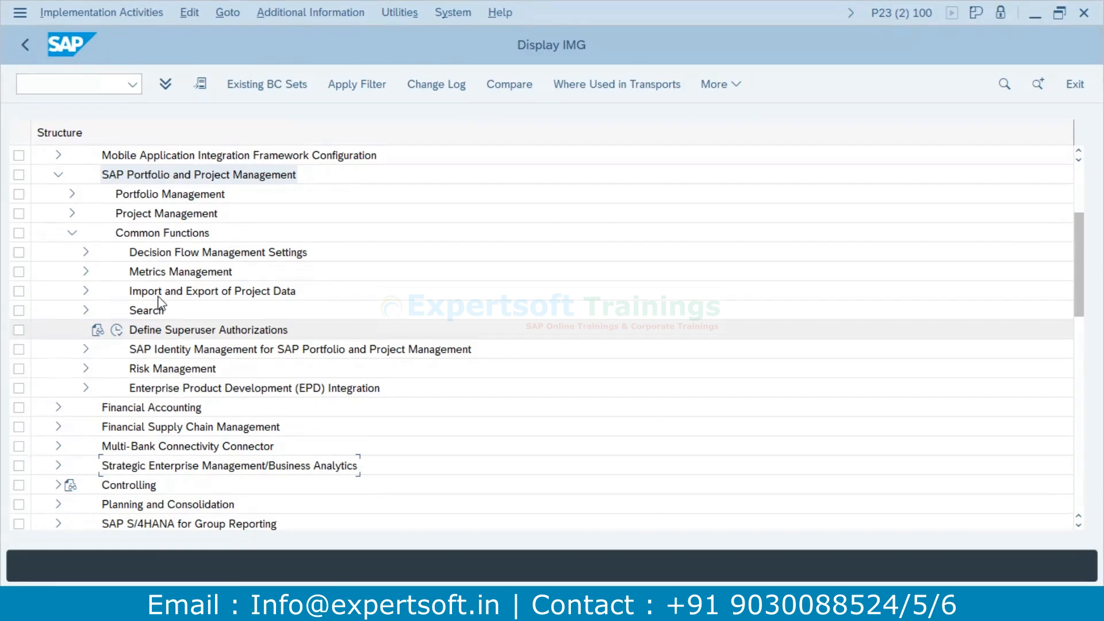
left_click(70, 235)
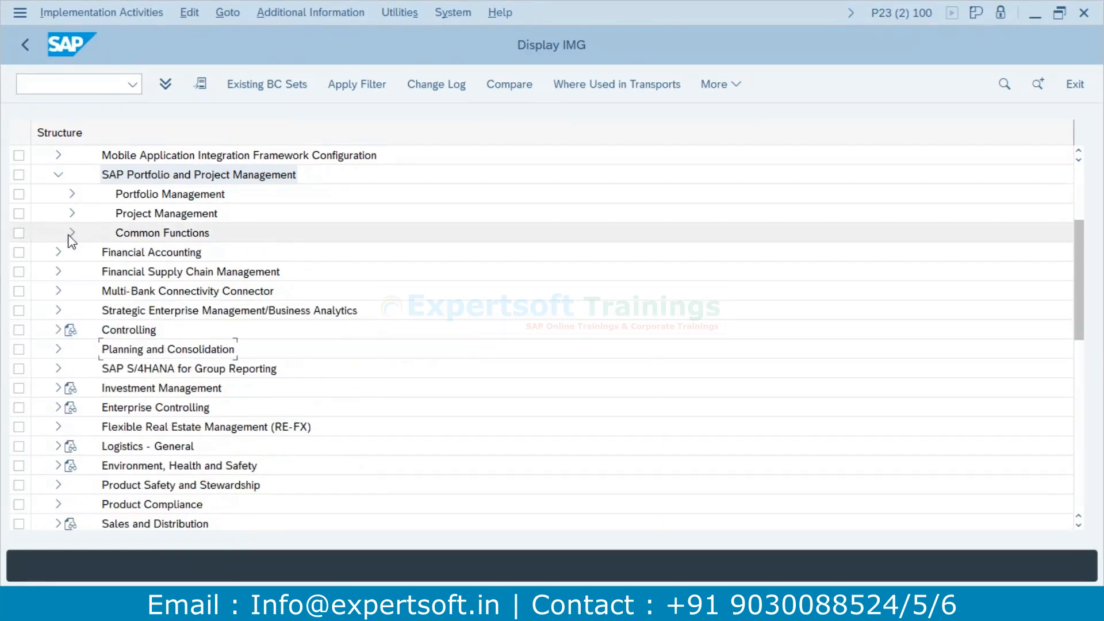
left_click(72, 196)
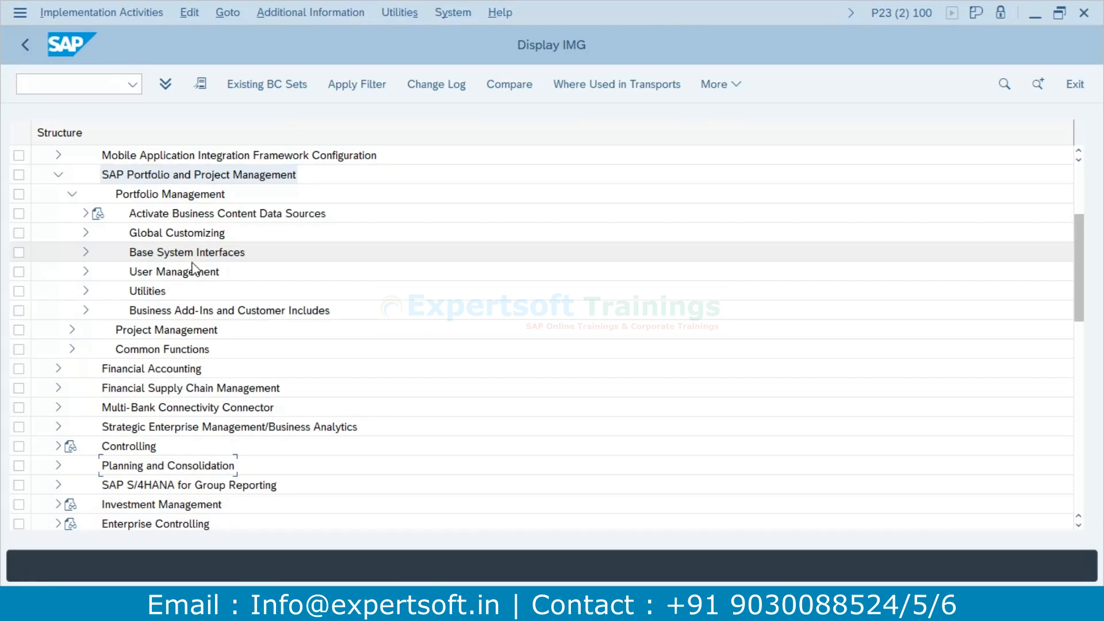
Return to the Genral Electric PPM portfolio window and review its ID, type and description fields.
left_click(1040, 17)
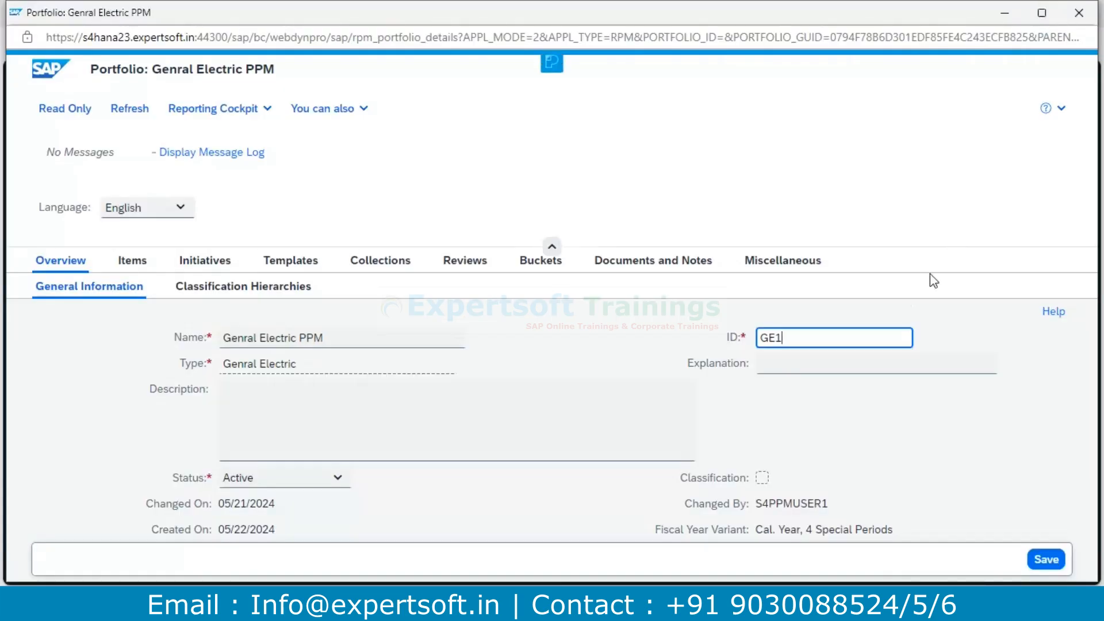
left_click_drag(796, 338, 752, 344)
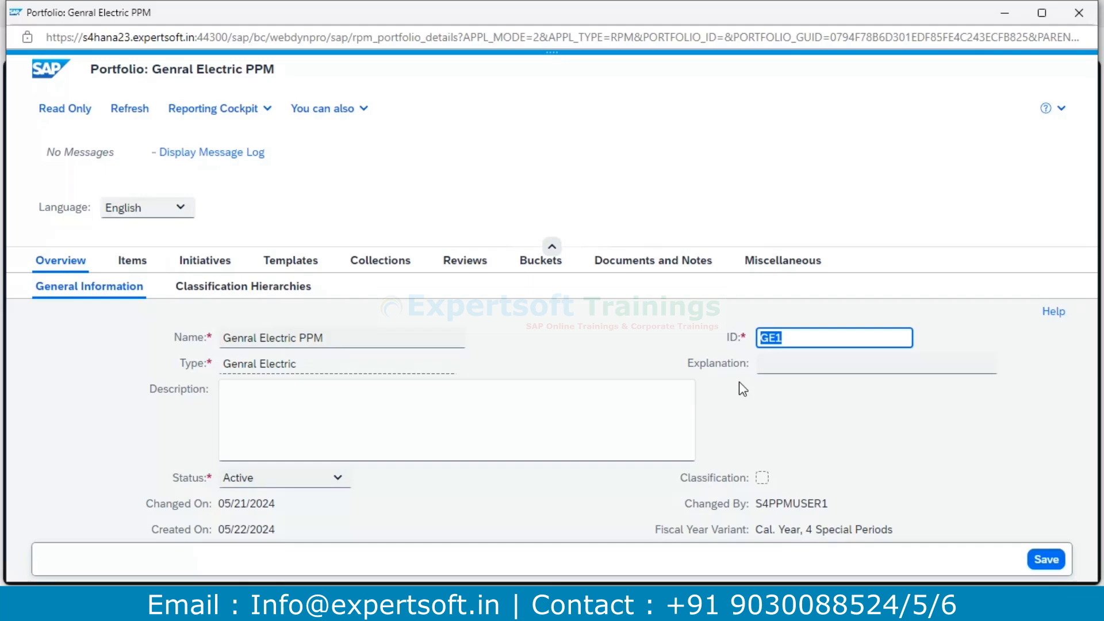
left_click(823, 340)
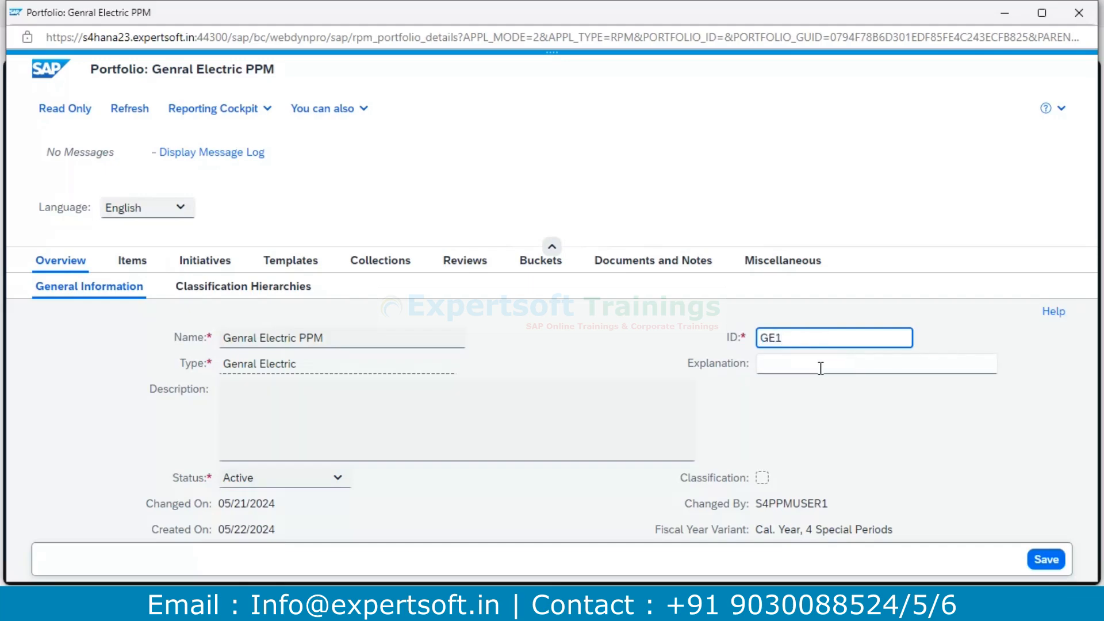
left_click(332, 365)
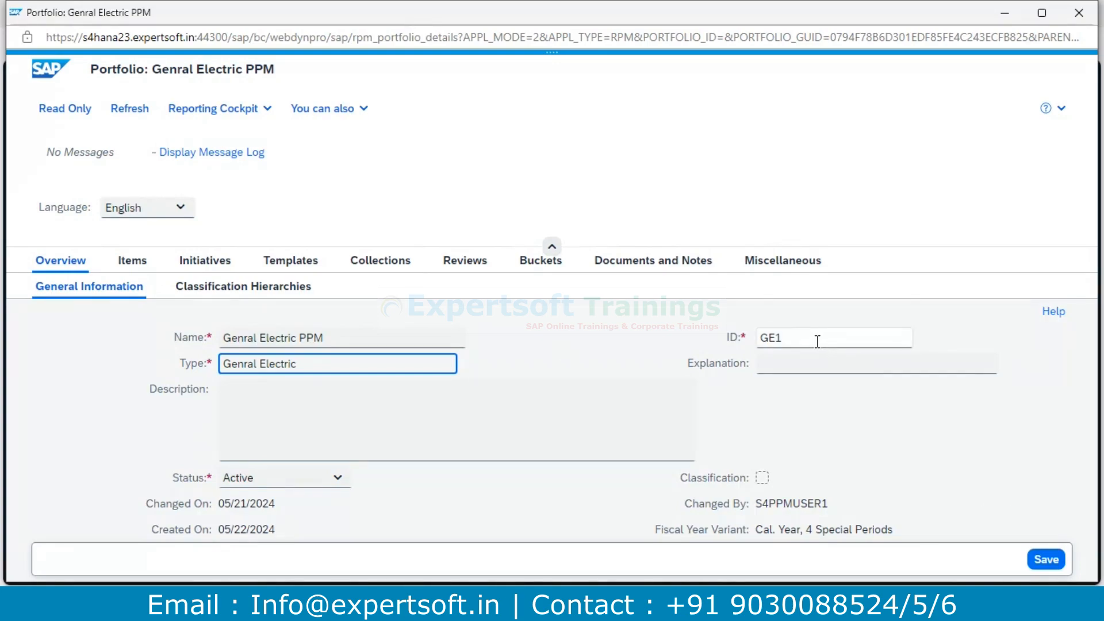
left_click_drag(806, 341, 761, 342)
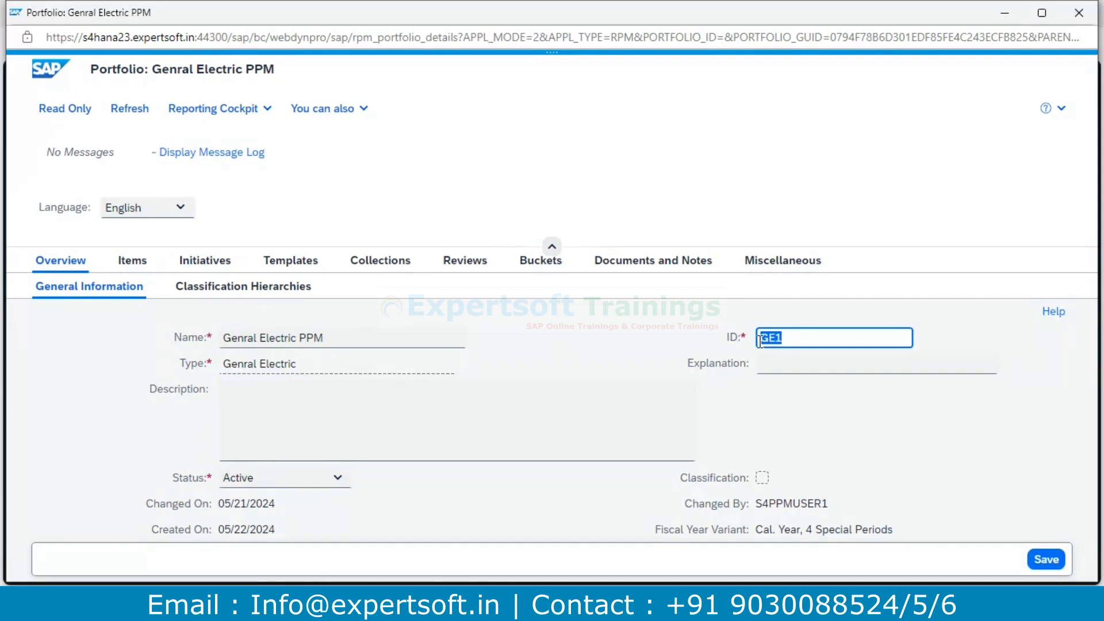
left_click(937, 337)
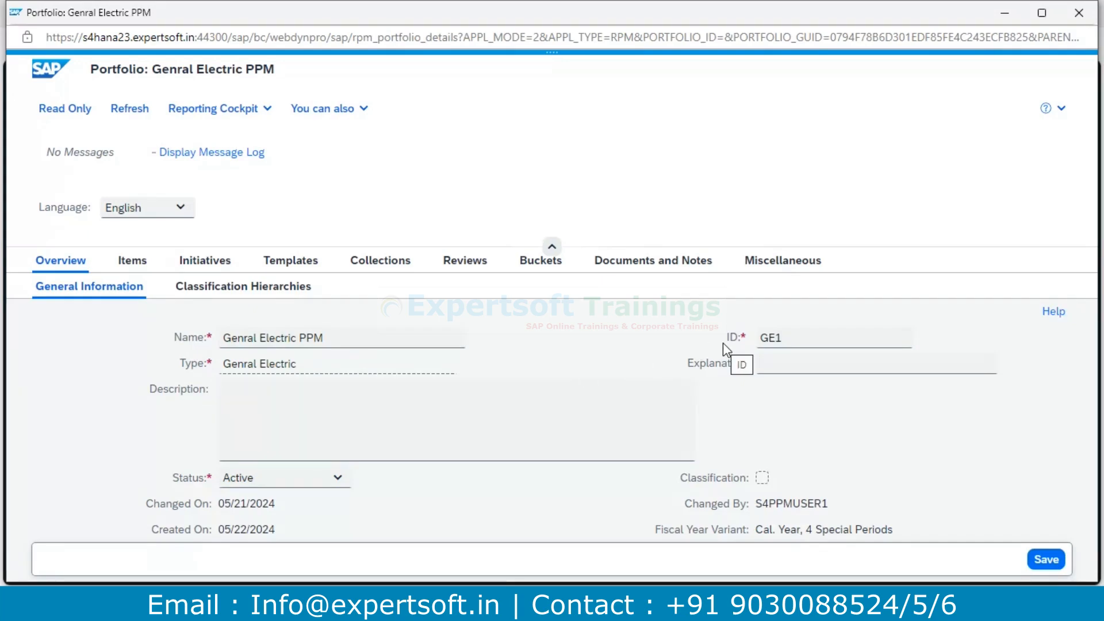
left_click(792, 340)
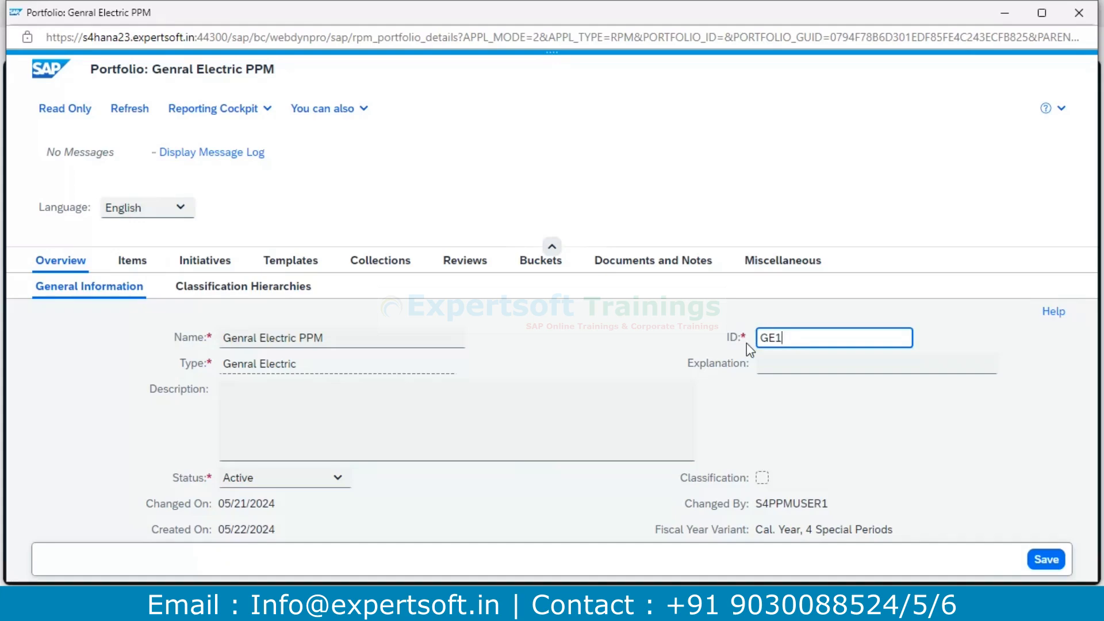
left_click_drag(801, 340, 742, 342)
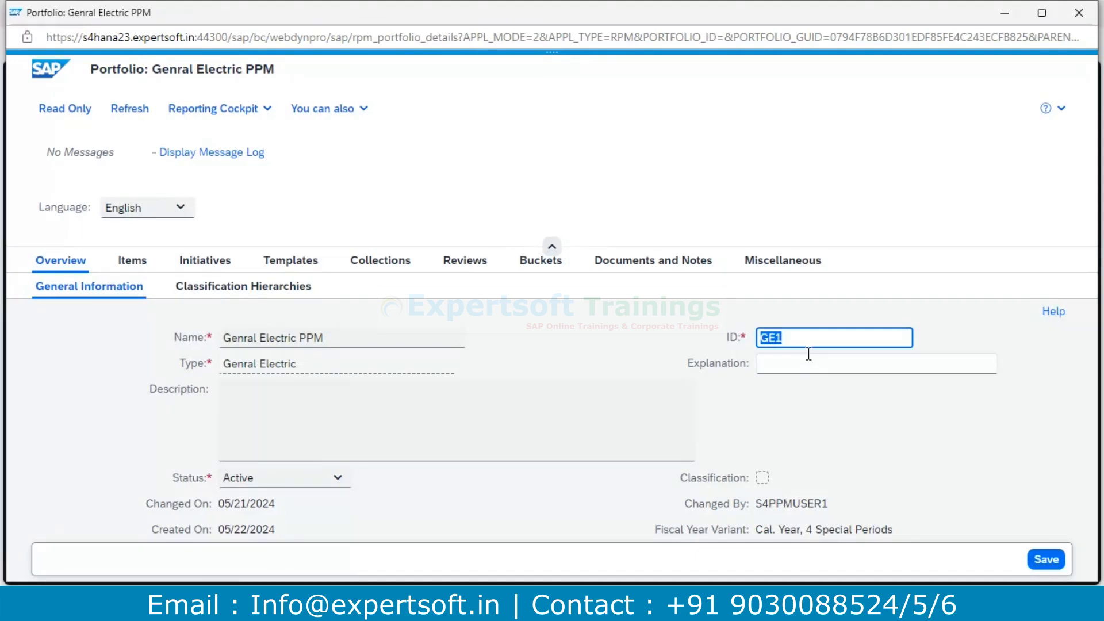
left_click(798, 338)
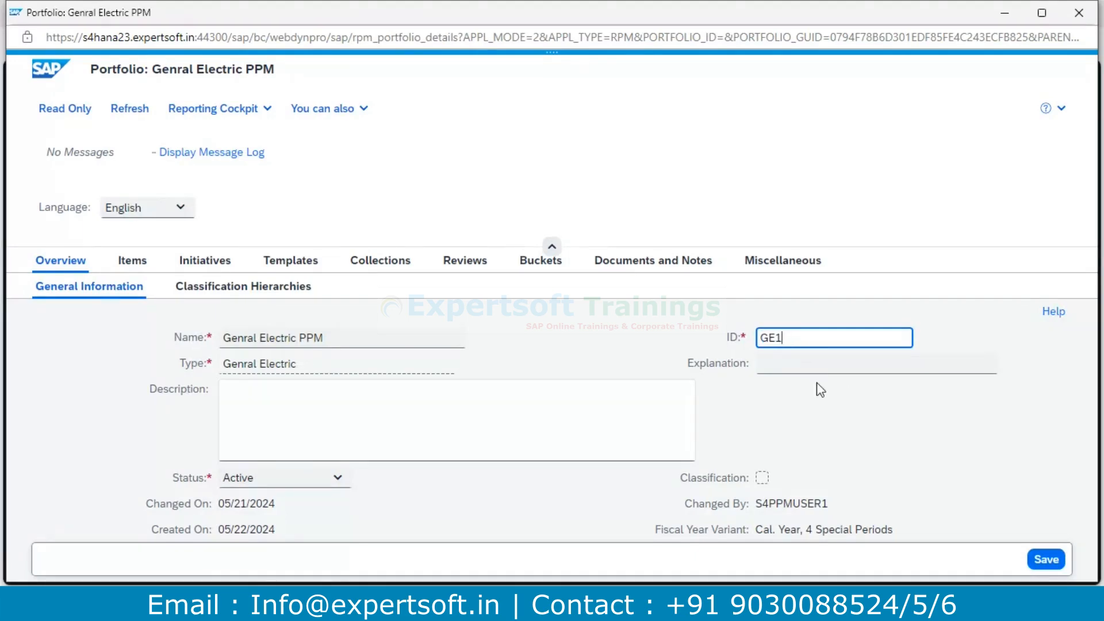
left_click(336, 418)
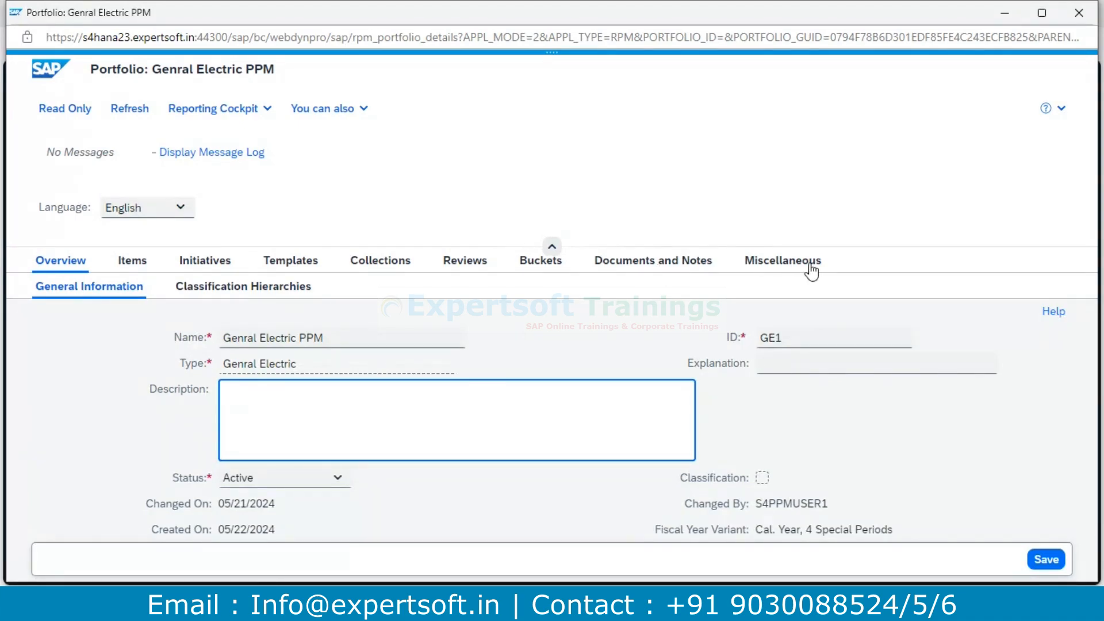
Show the portfolio's documents and expand the GE folder.
left_click(693, 267)
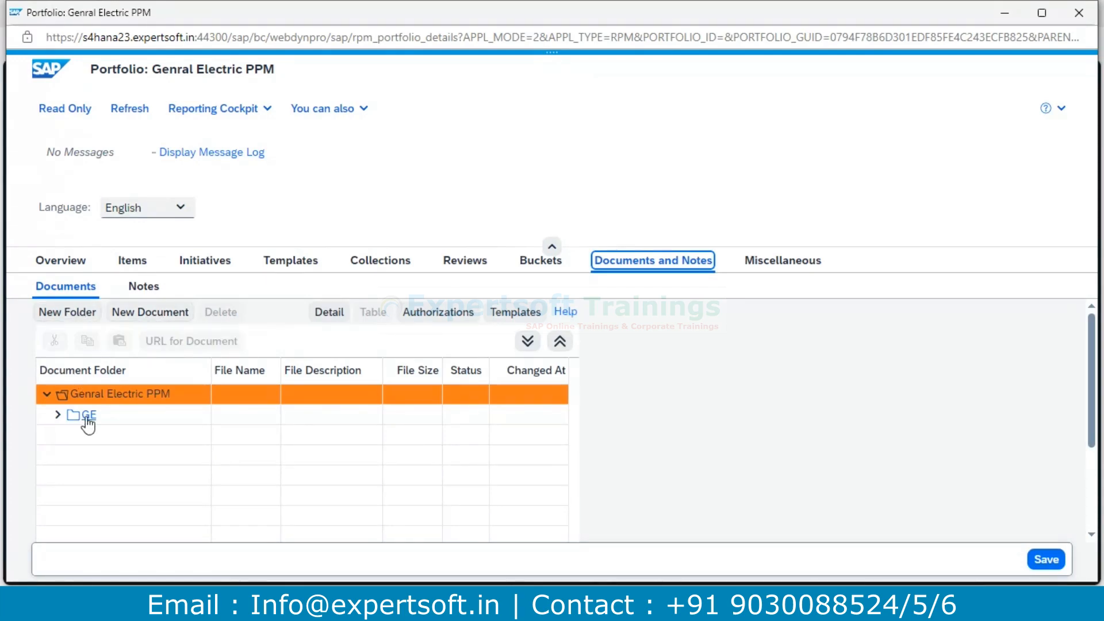
left_click(58, 416)
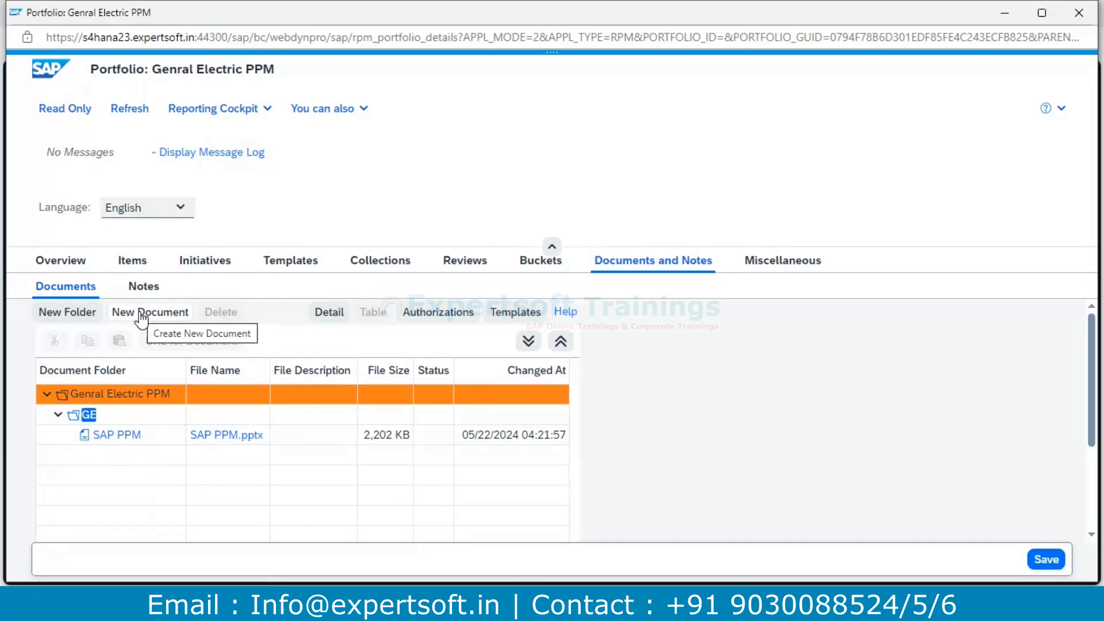
left_click(151, 315)
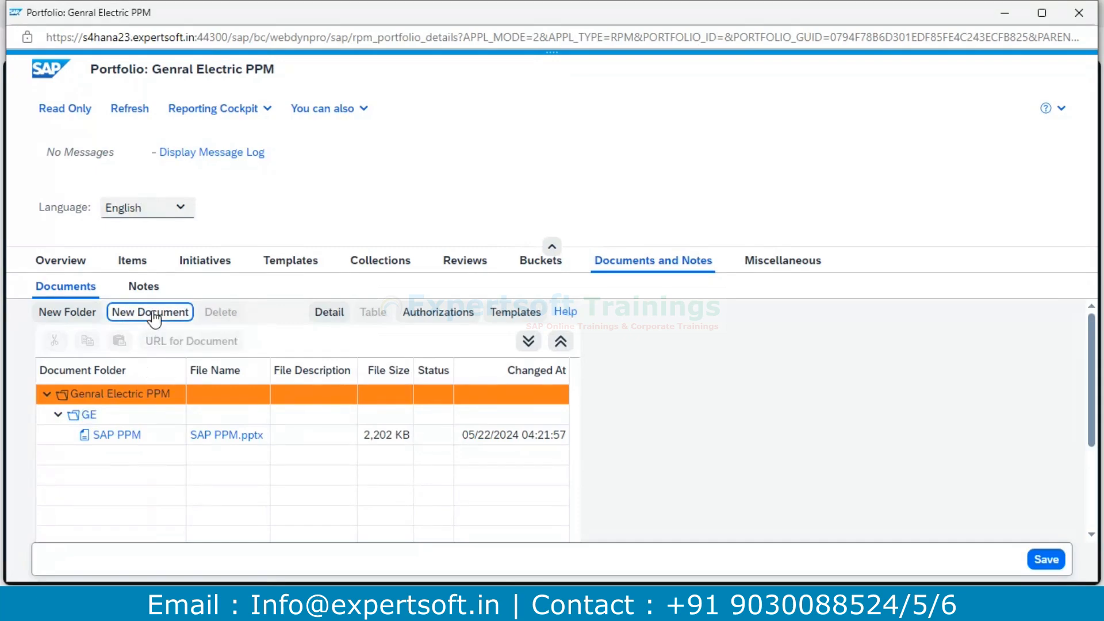
left_click(495, 432)
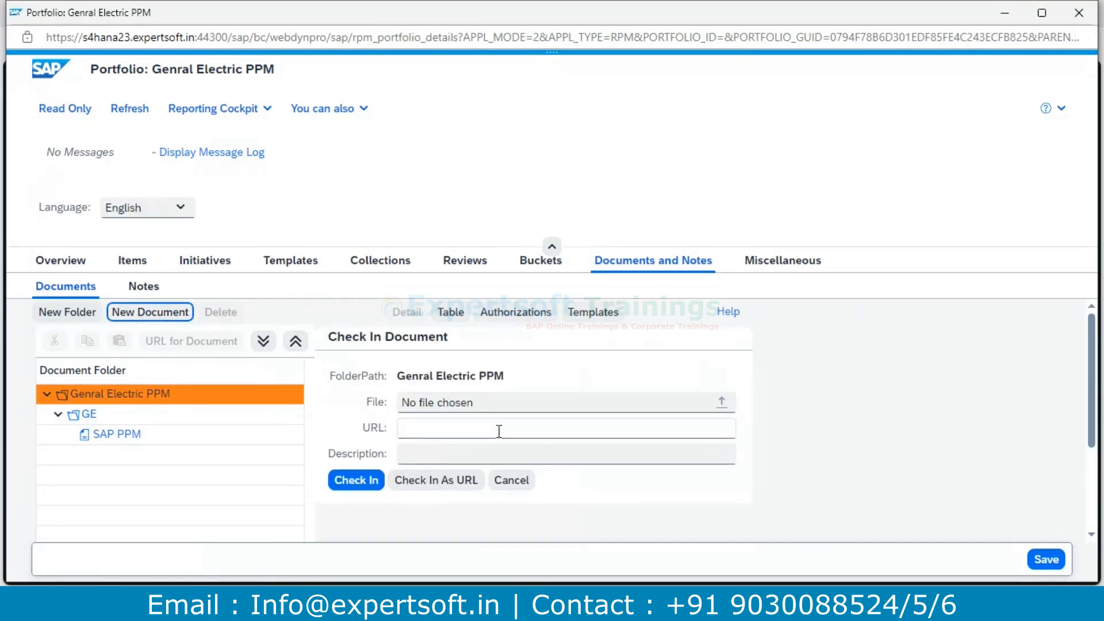
left_click(478, 455)
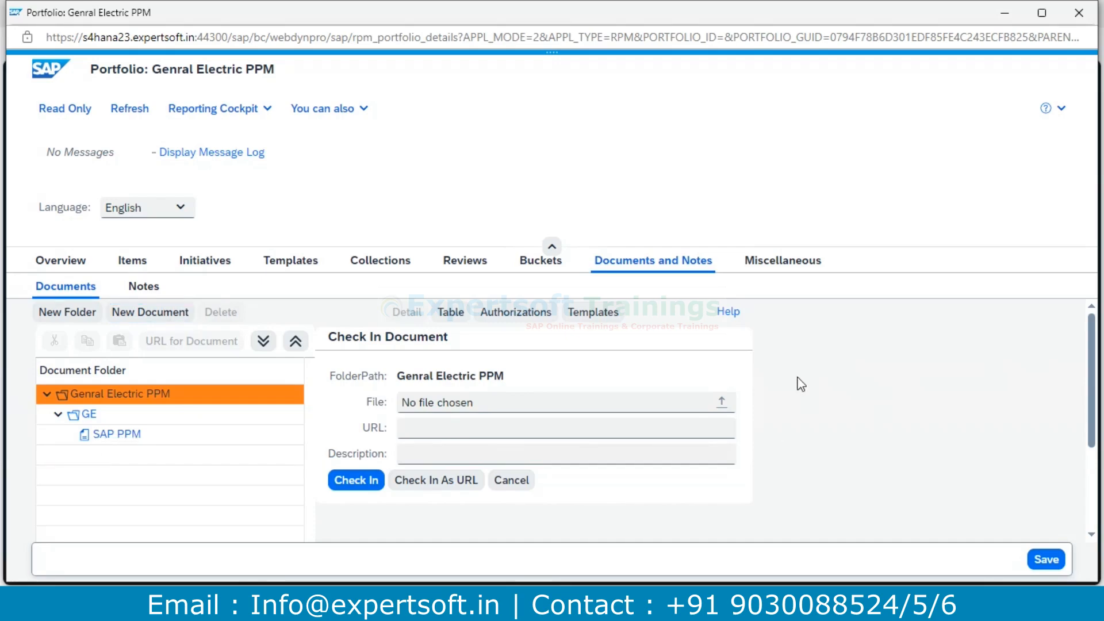
left_click(511, 480)
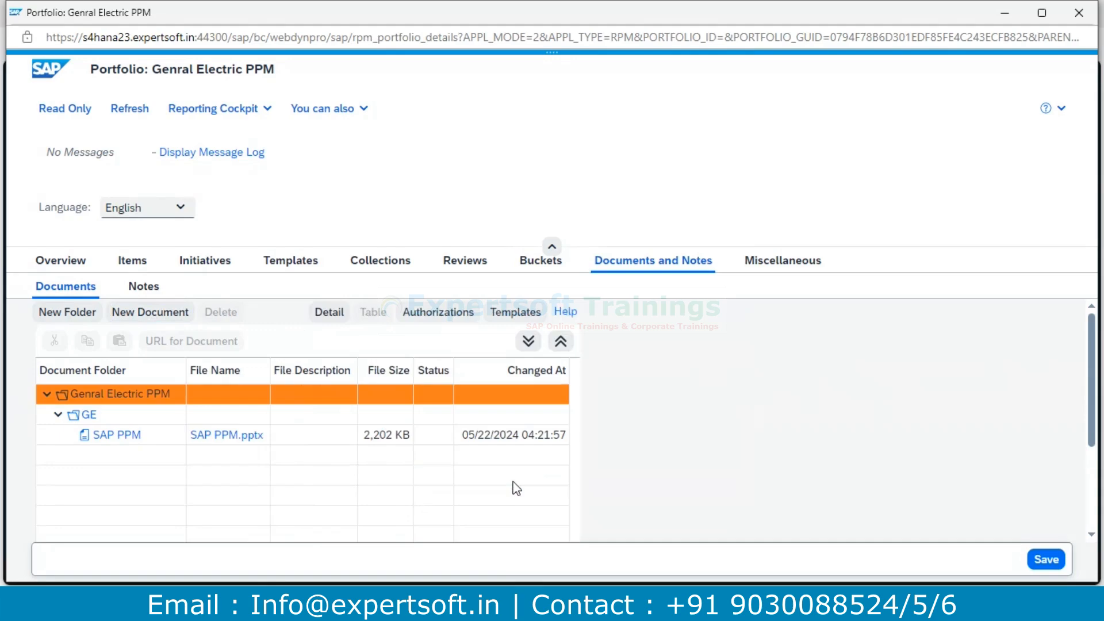
Display the user authorizations of the SAP PPM document in the GE folder.
left_click(449, 316)
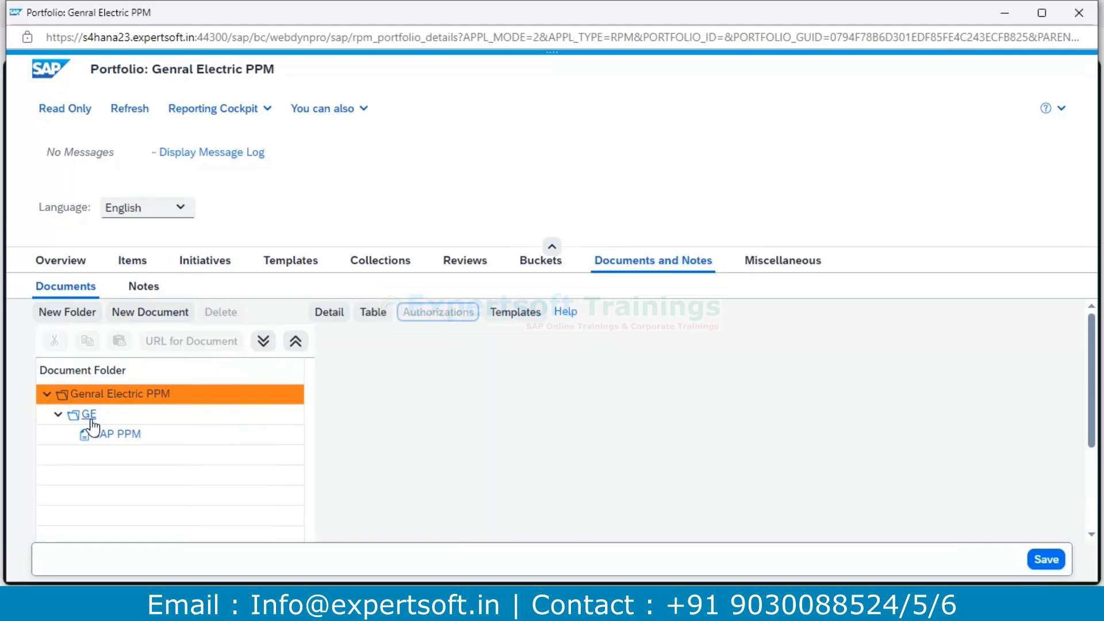
double_click(117, 435)
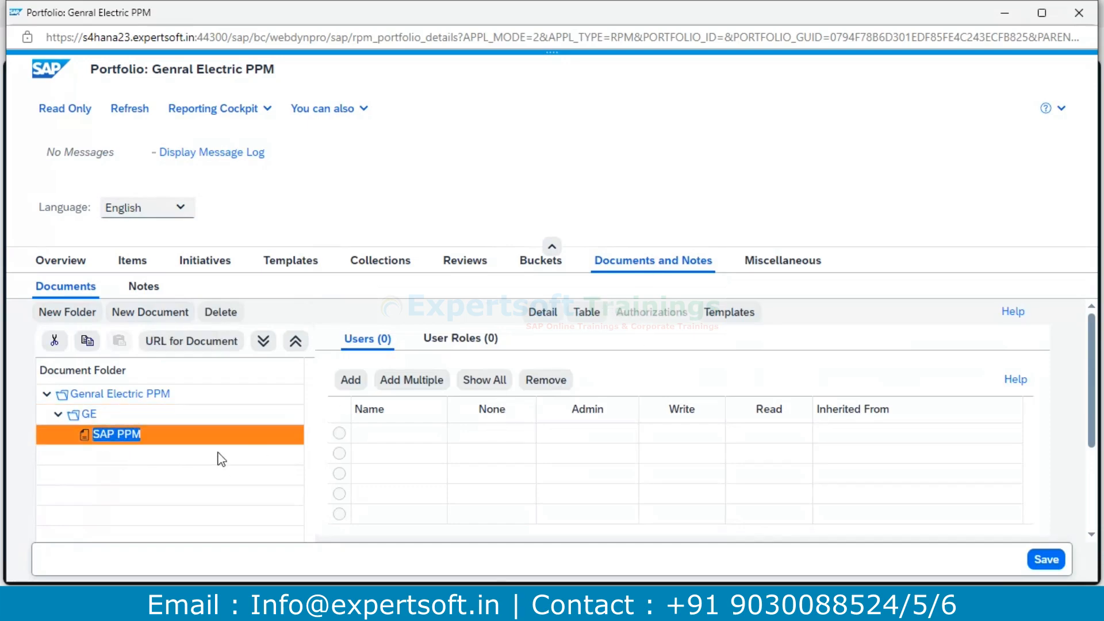
Mark the portfolio's authorized user as Person Responsible, and return to the portfolio's general information.
left_click(781, 268)
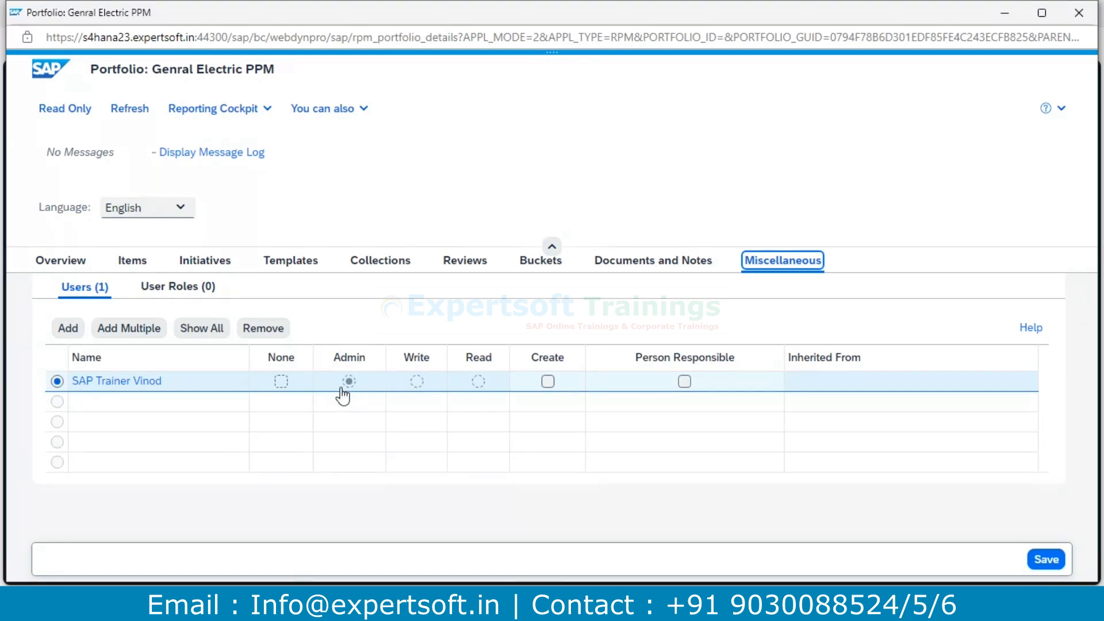
left_click(684, 382)
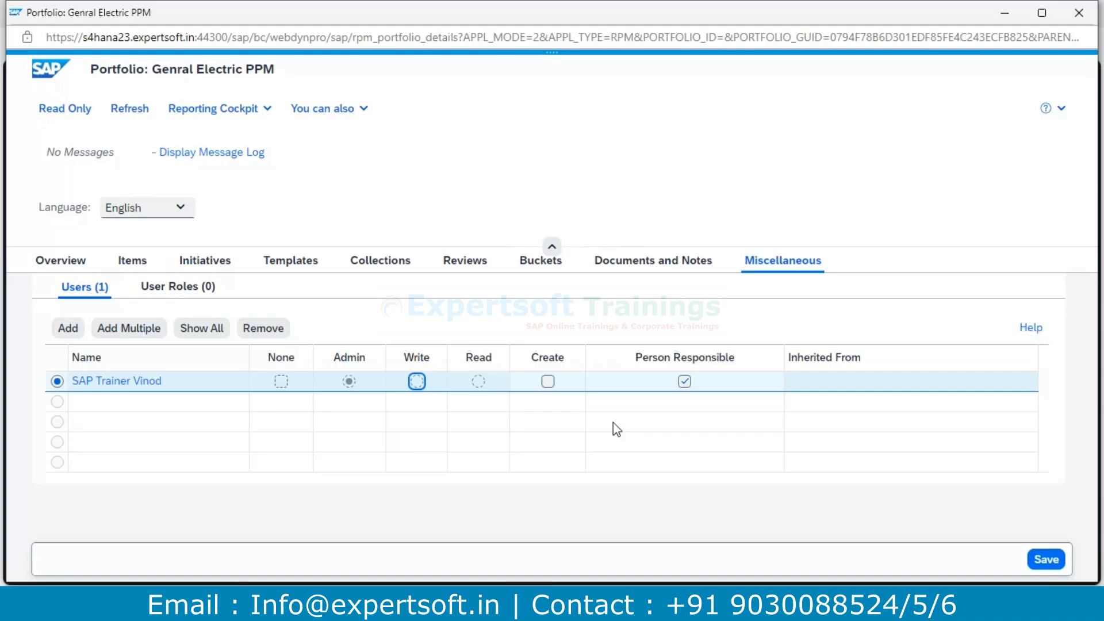
left_click(74, 263)
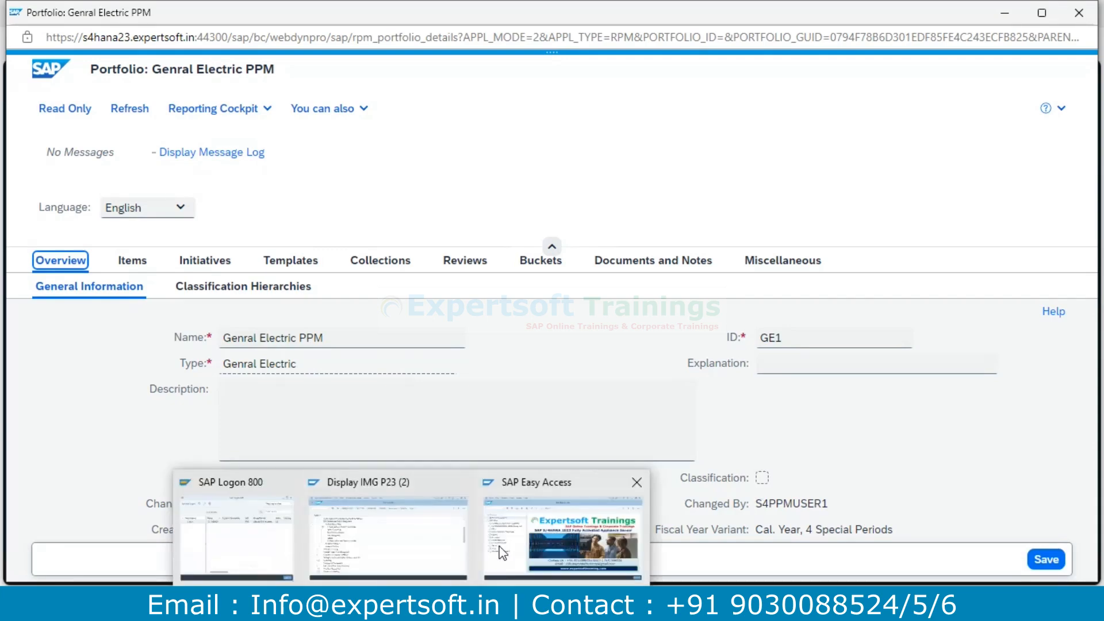
Switch to the IMG and open Define Portfolio Types in the Portfolio-Dependent Settings under Global Customizing.
left_click(400, 549)
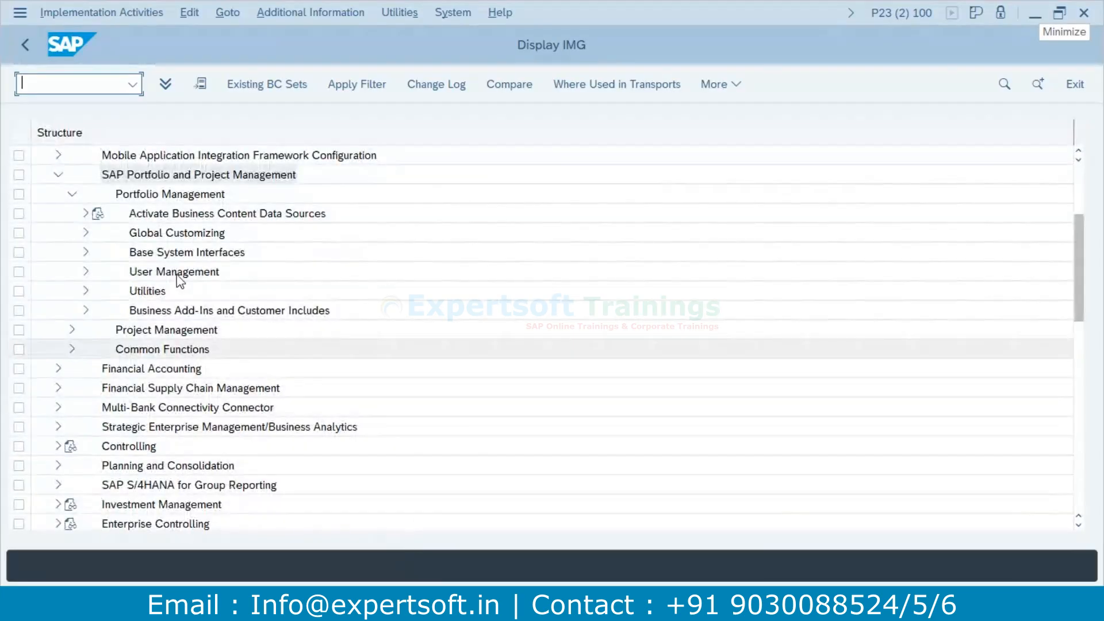
left_click(85, 233)
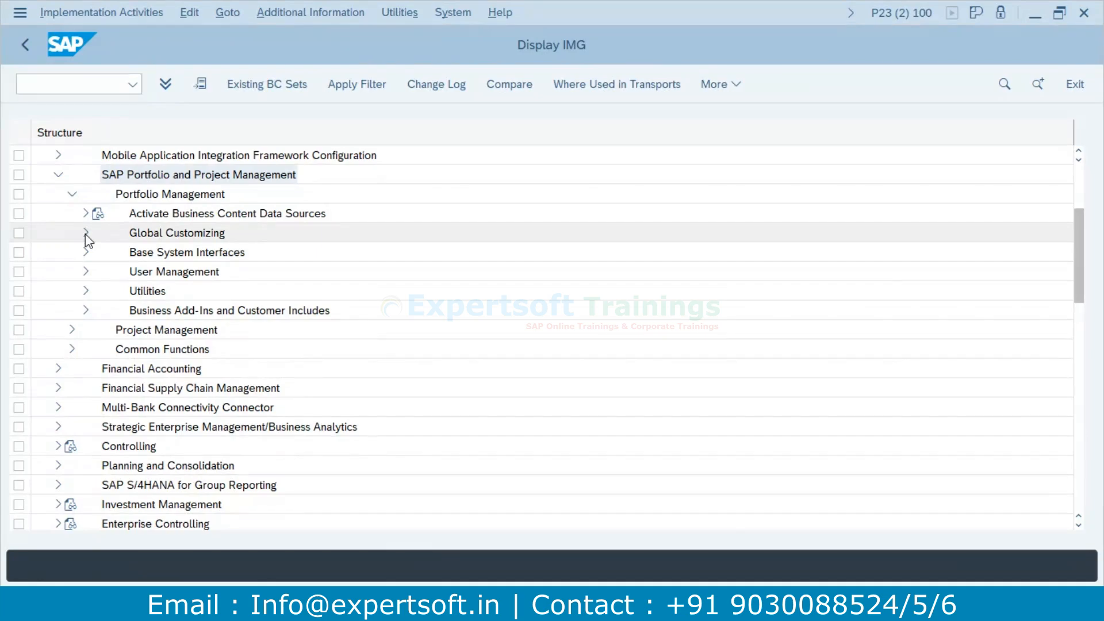
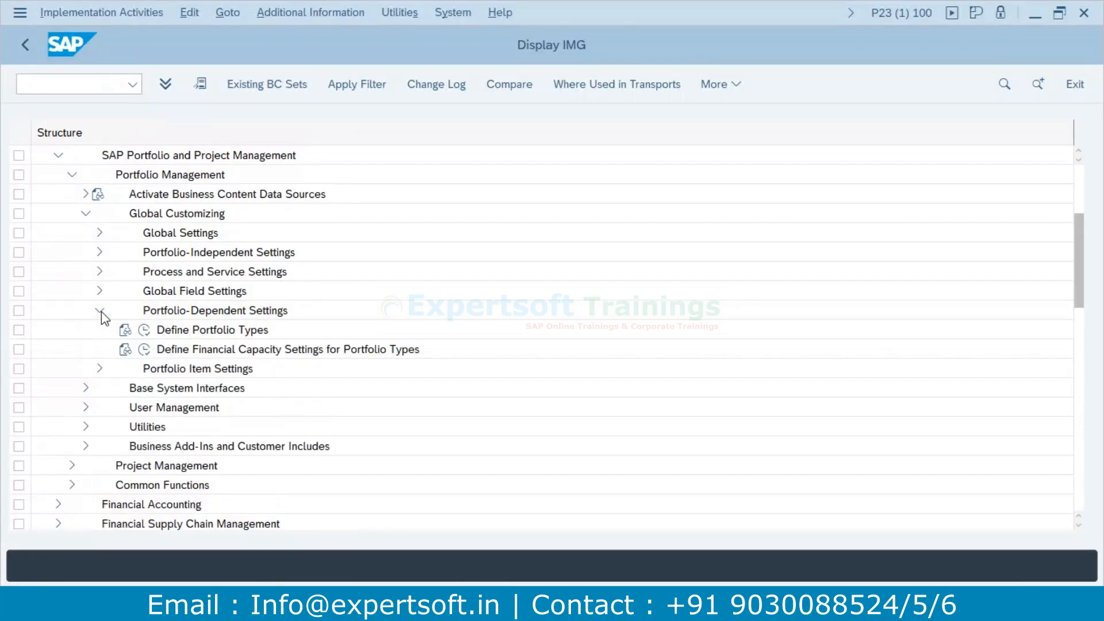
left_click(145, 332)
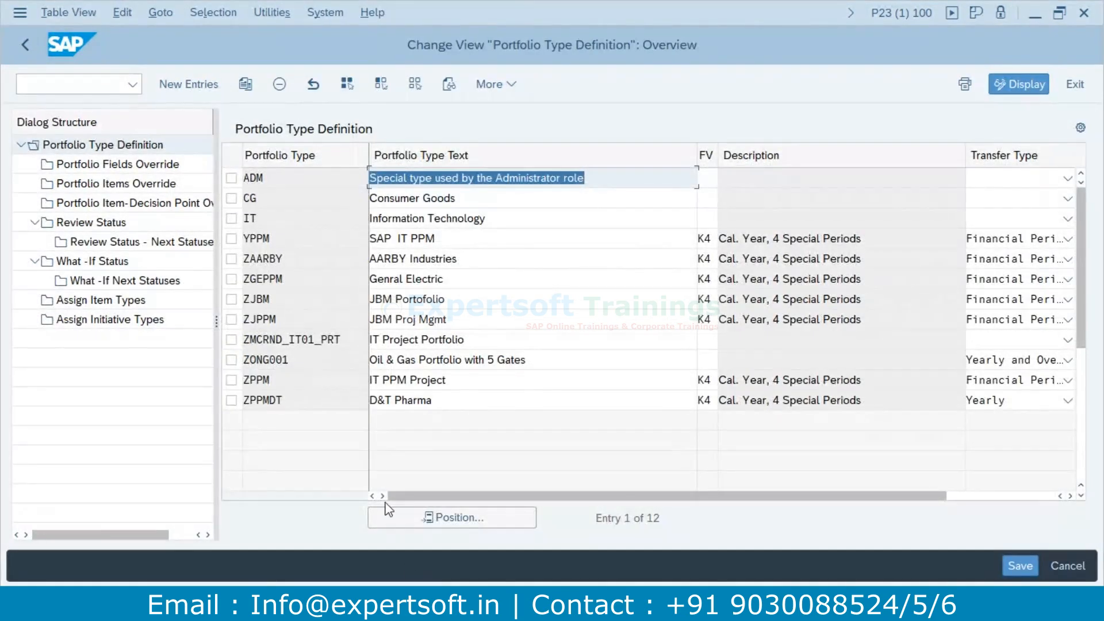
Start a new portfolio type entry, entering Labs Pvt Ltd as both the portfolio type and its text.
left_click(197, 87)
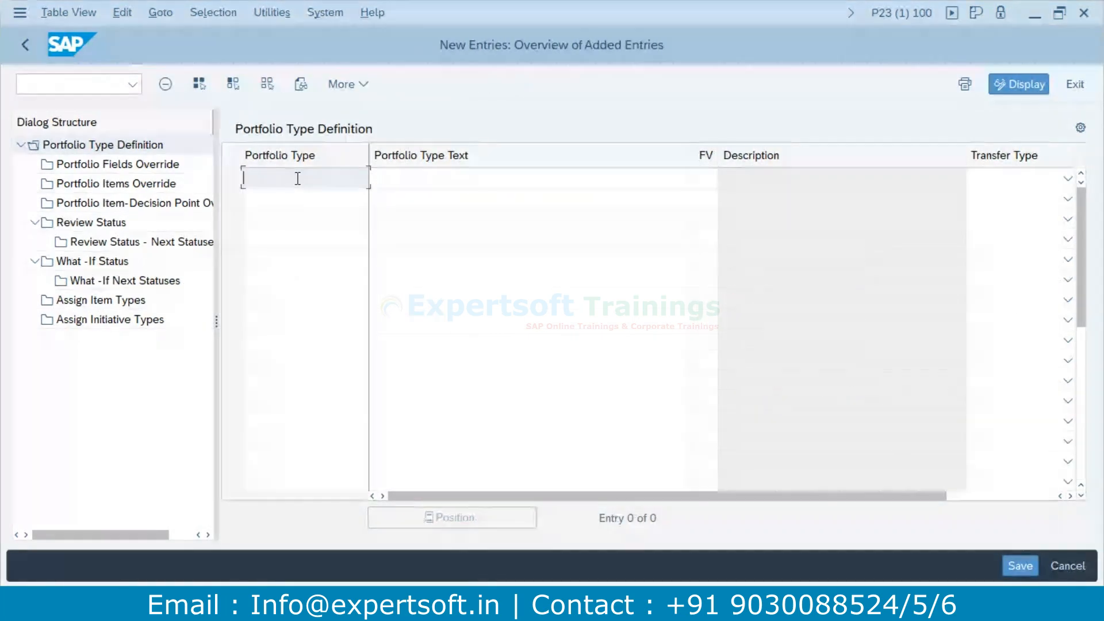
type("Labs Pvt Ltd")
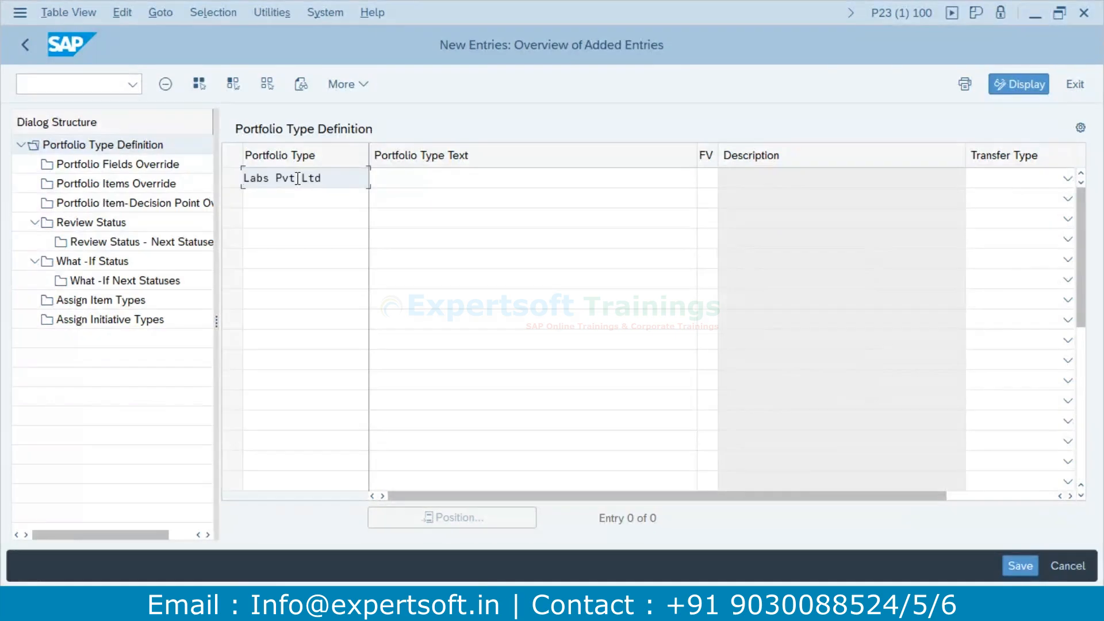
left_click(413, 180)
type("Labs Pvt Ltd")
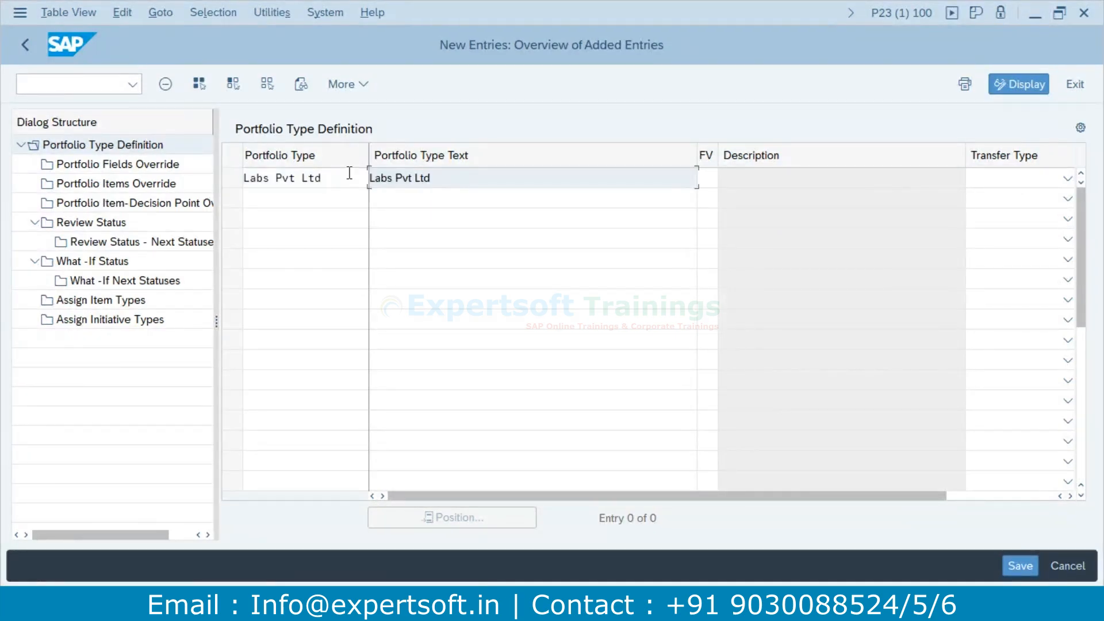
Replace the new entry's portfolio type key with ZLABs.
left_click(328, 178)
key("BackSpace")
key("BackSpace")
key("BackSpace")
key("BackSpace")
key("BackSpace")
key("BackSpace")
key("BackSpace")
key("BackSpace")
key("BackSpace")
key("BackSpace")
key("BackSpace")
key("BackSpace")
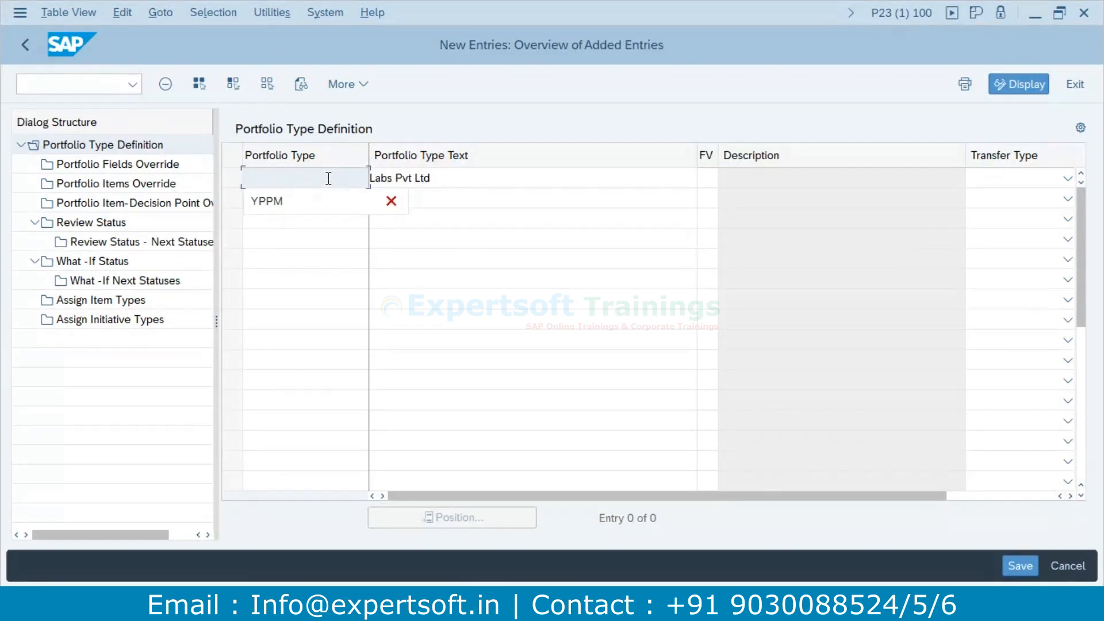
type("ZLAB")
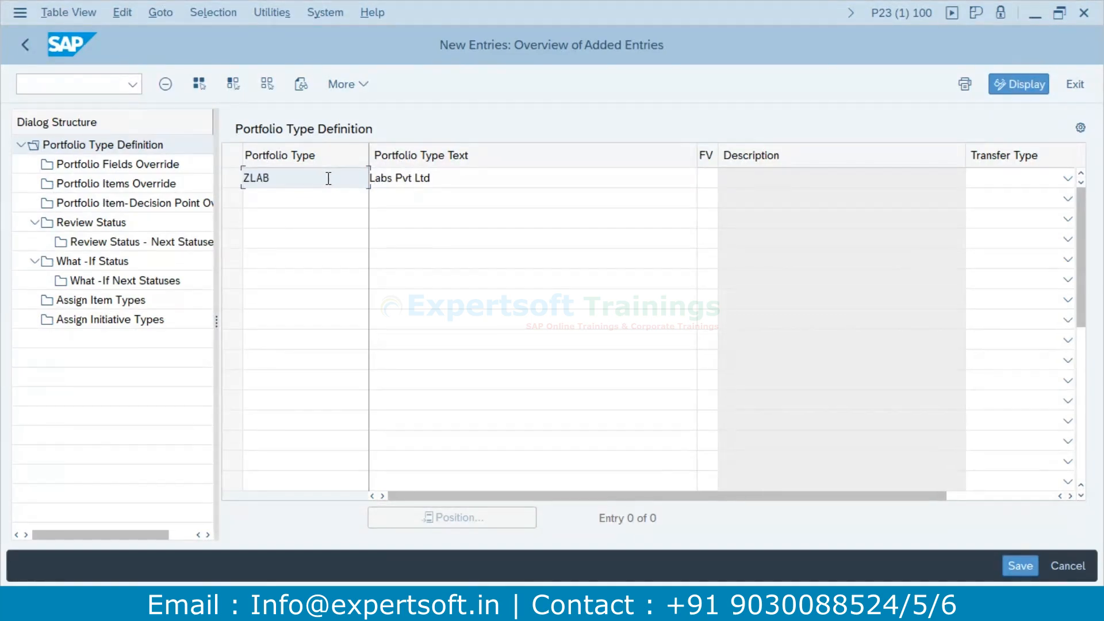
type("s")
Assign fiscal year variant K4 to the Labs Pvt Ltd entry and narrow the Portfolio Type Text column.
left_click(499, 180)
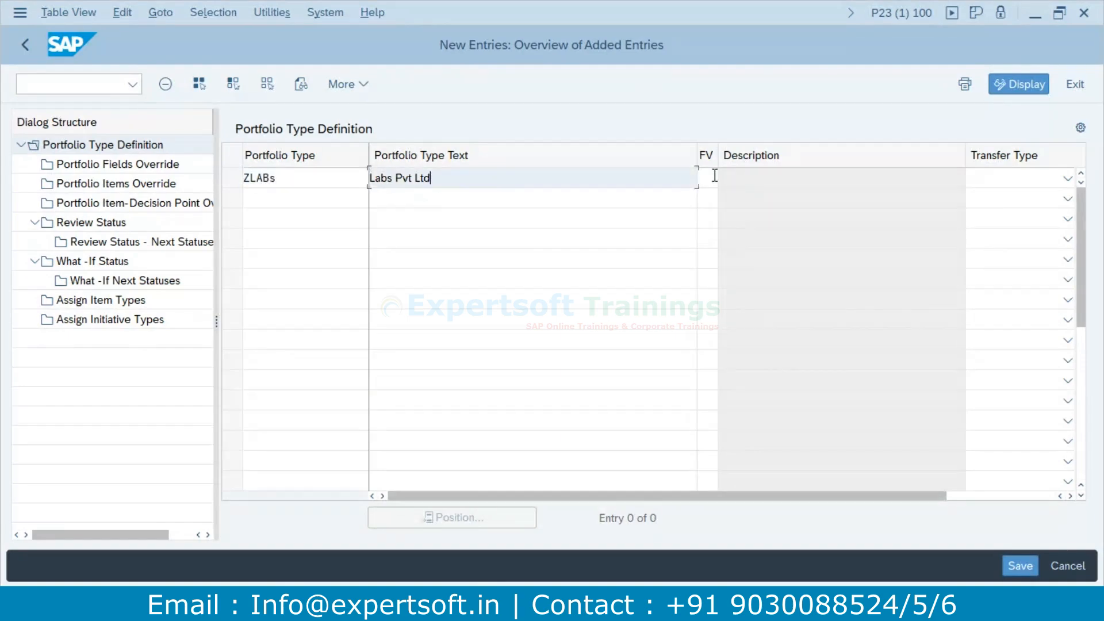
left_click(712, 178)
left_click(725, 179)
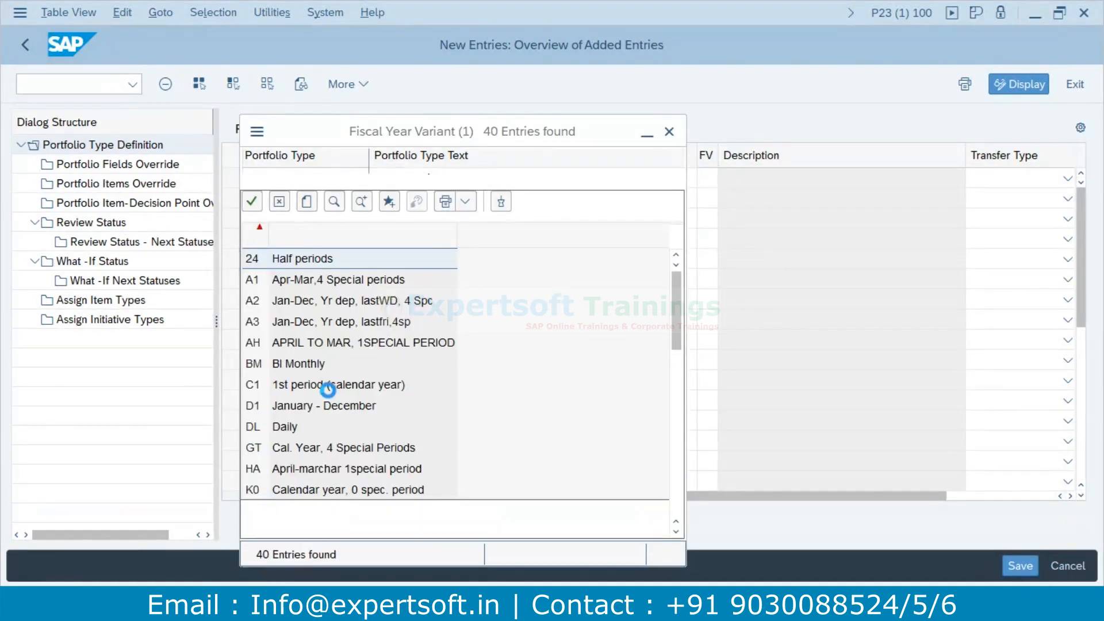
scroll(329, 394, "down", 1)
scroll(329, 394, "down", 2)
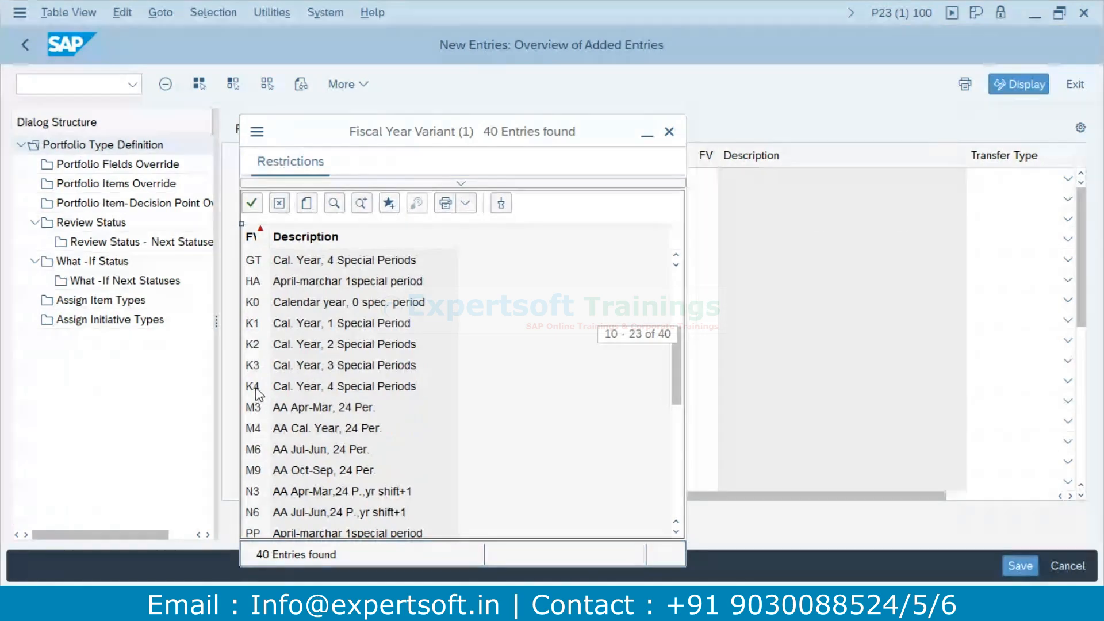
left_click(259, 394)
left_click_drag(697, 148, 509, 151)
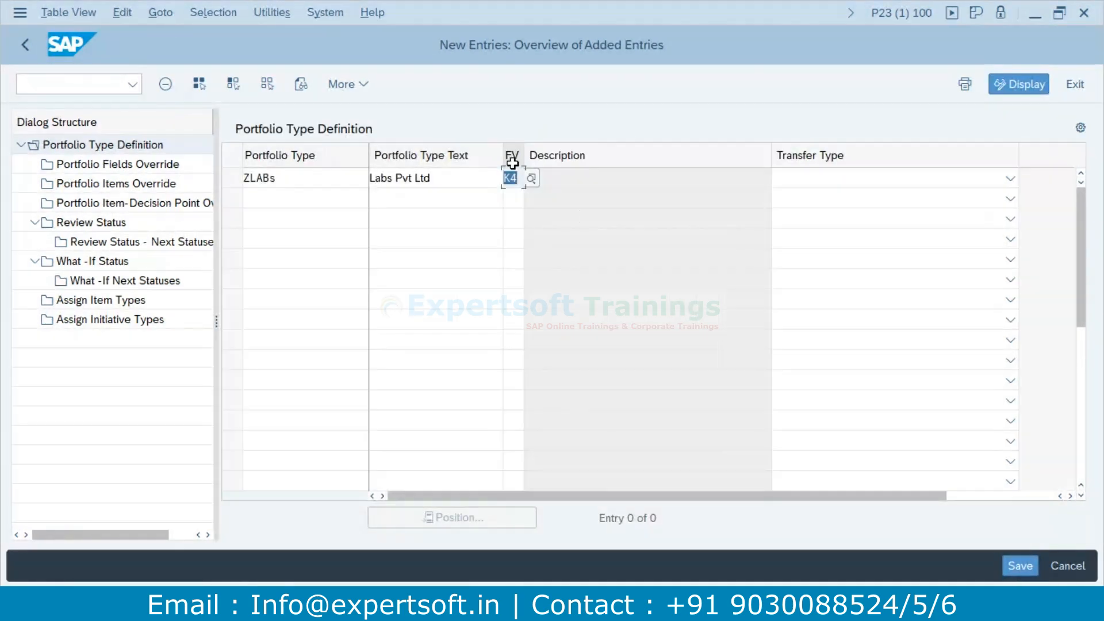
Set the entry's transfer type to Financial Periodic Planning and Yearly, and narrow the Description column.
left_click(1010, 179)
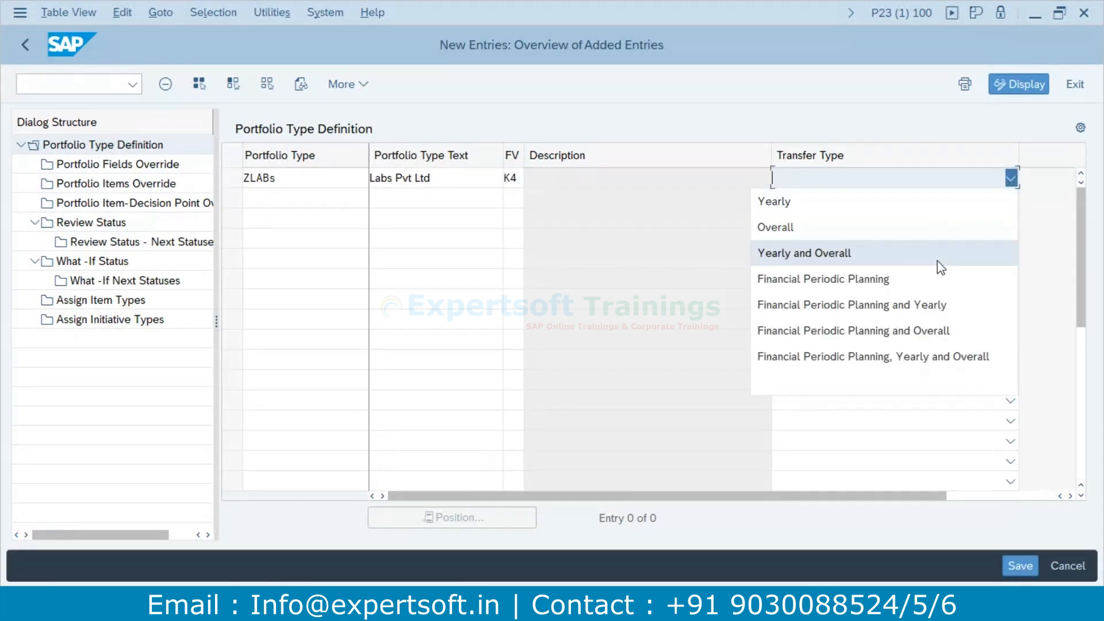
left_click(875, 310)
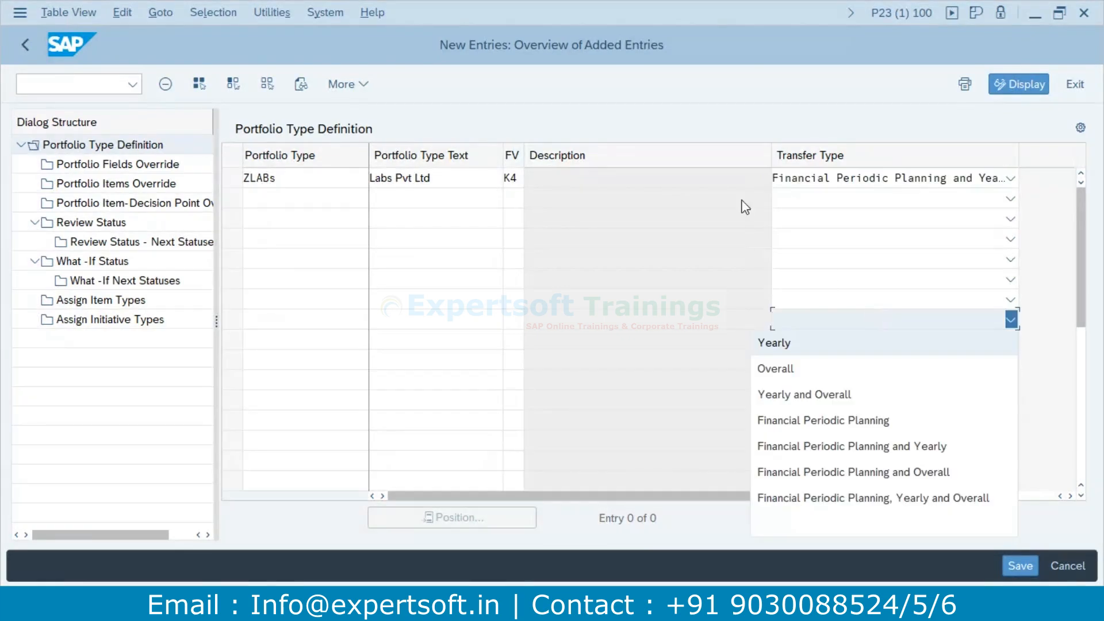
left_click_drag(772, 153, 642, 164)
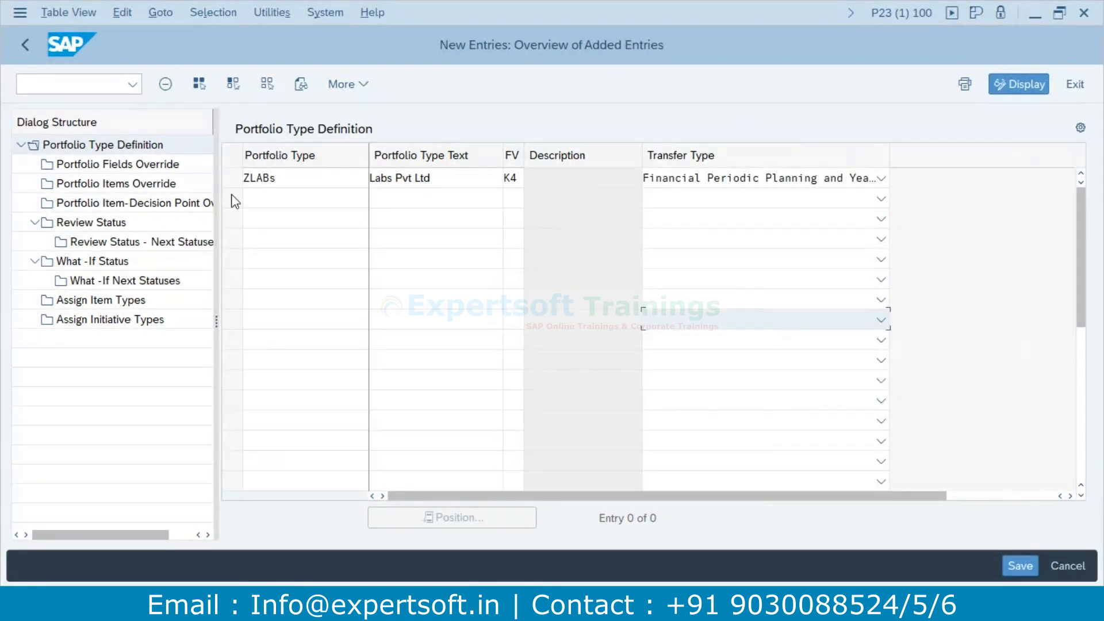
Save the new portfolio type under own customizing request P23K900021 (No Tr), and select the ZLABS row.
left_click(1003, 565)
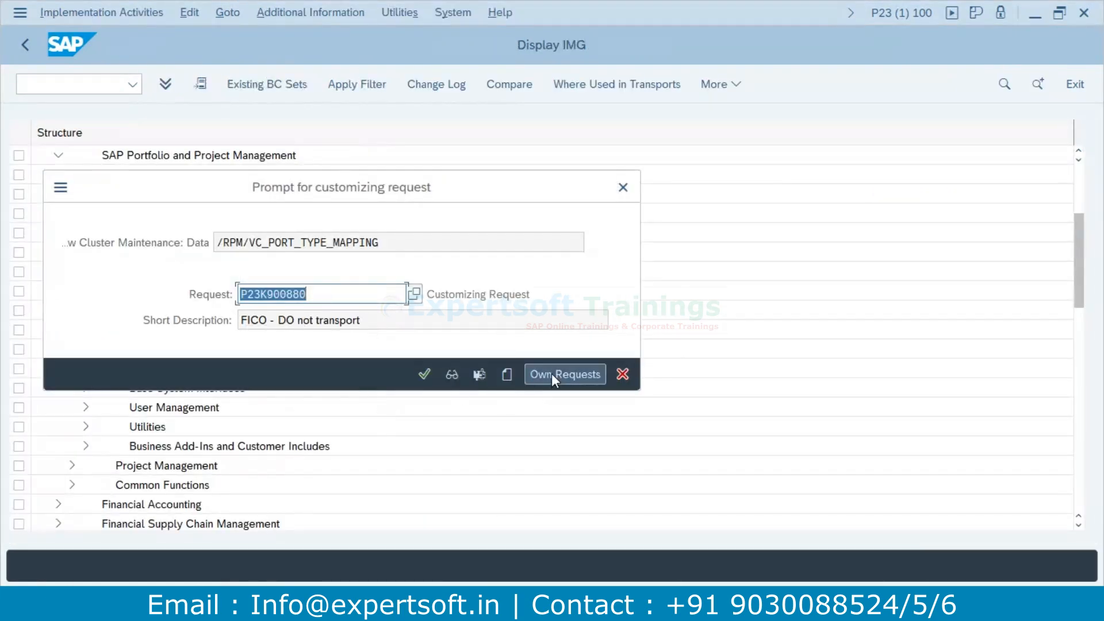
left_click(551, 374)
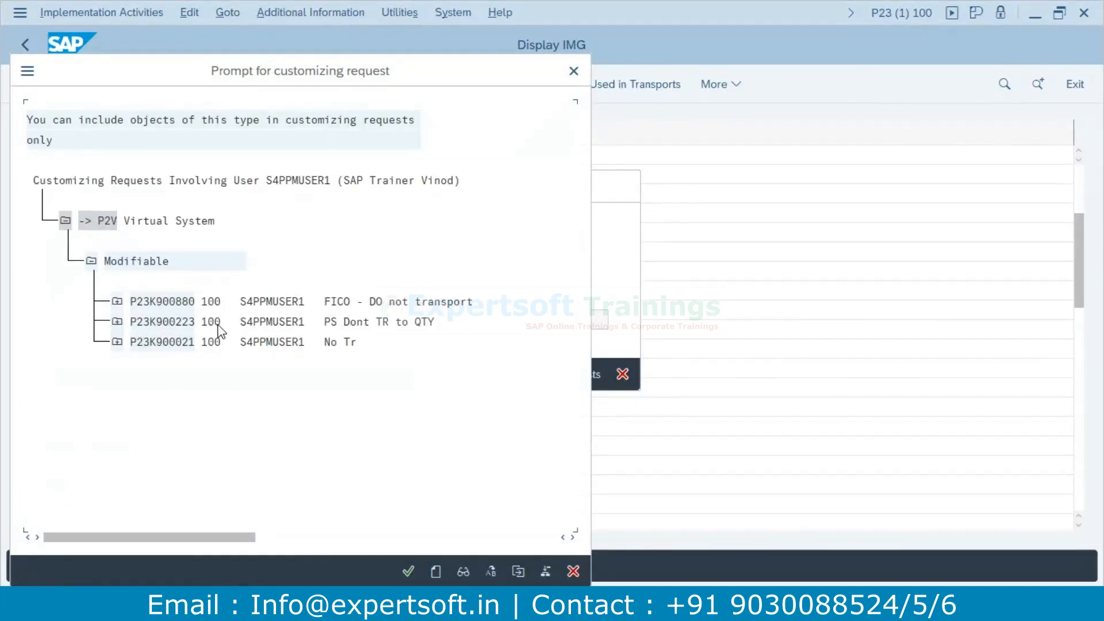
double_click(282, 342)
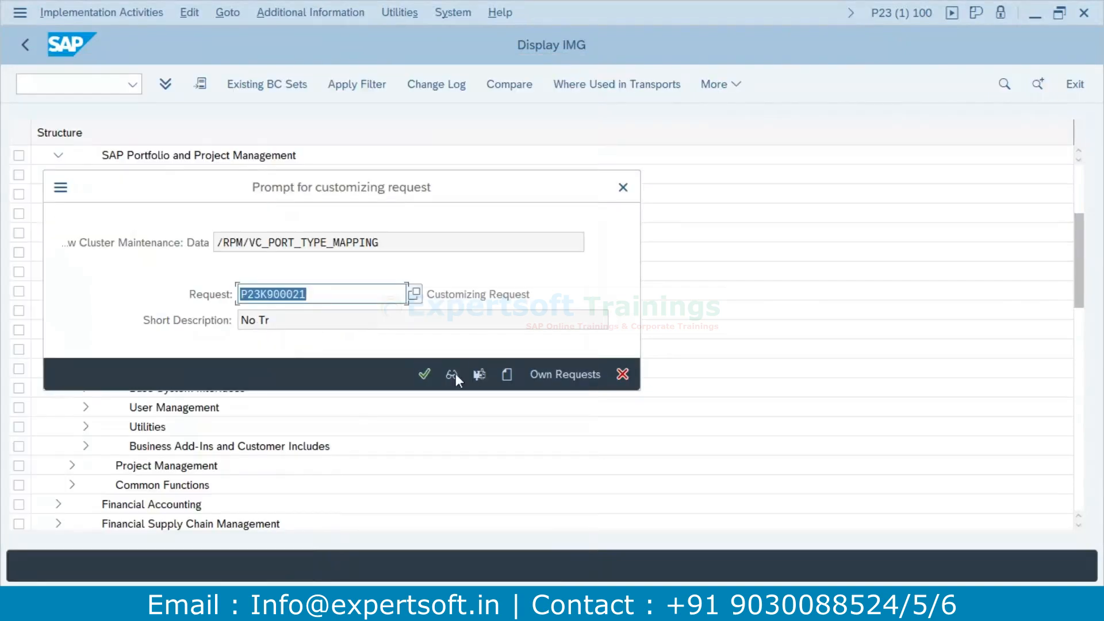
left_click(424, 375)
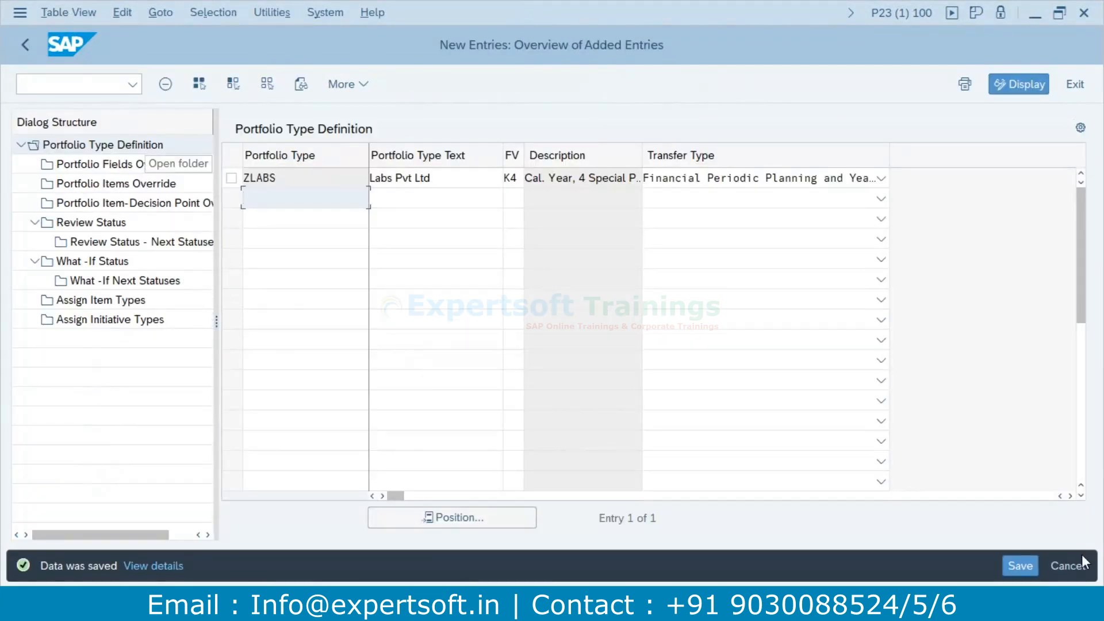
left_click(232, 179)
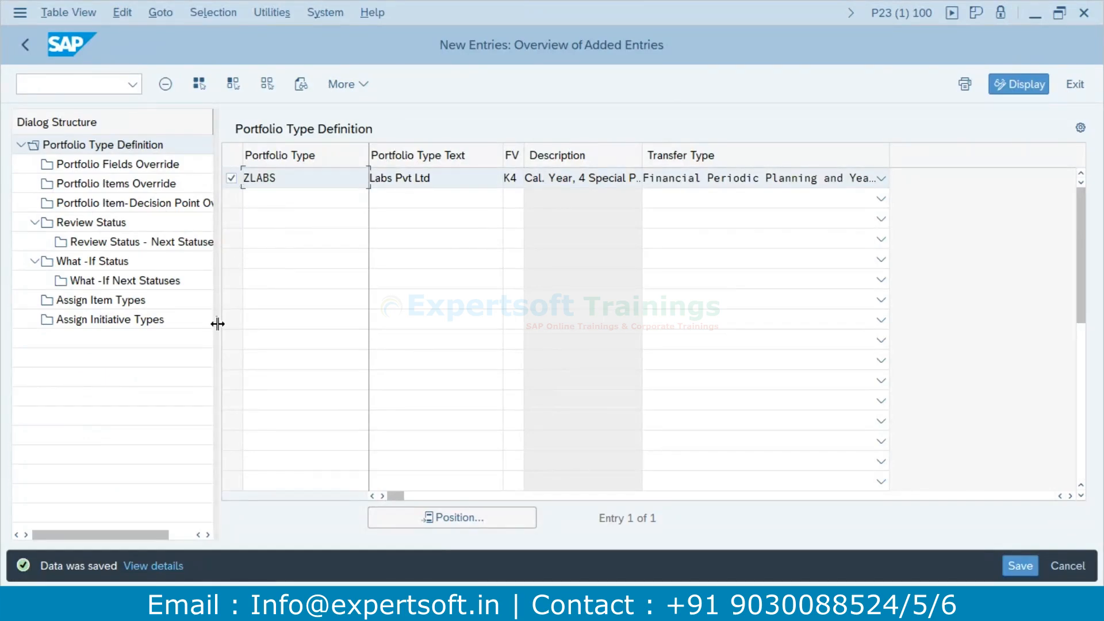
left_click_drag(227, 324, 236, 321)
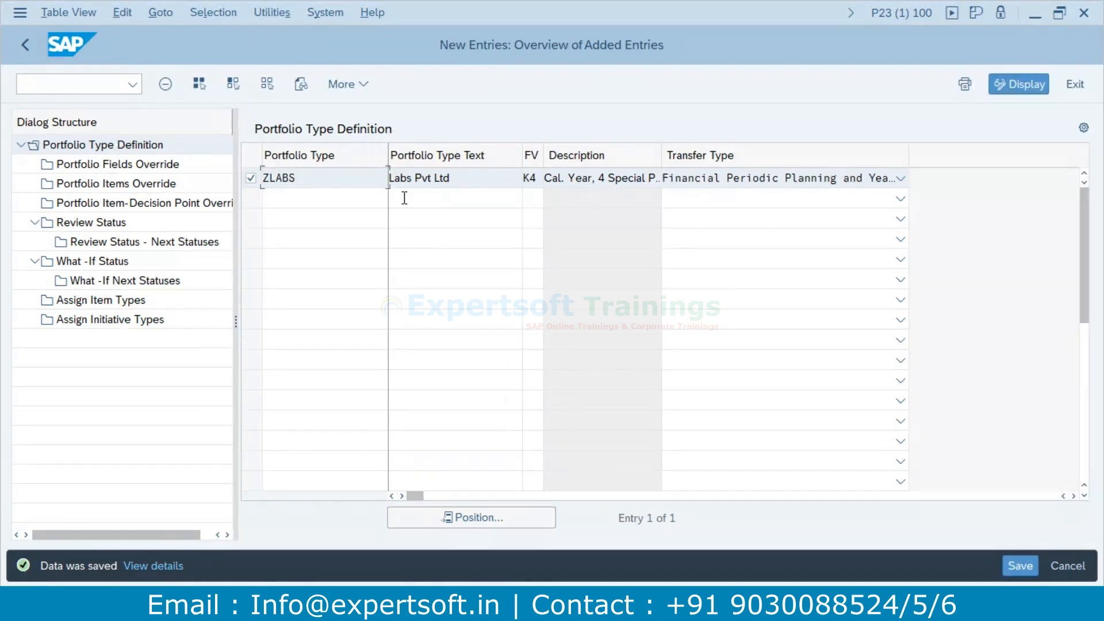
Open an additional SAP Easy Access session while keeping the portfolio type entries open.
mouse_move(420, 575)
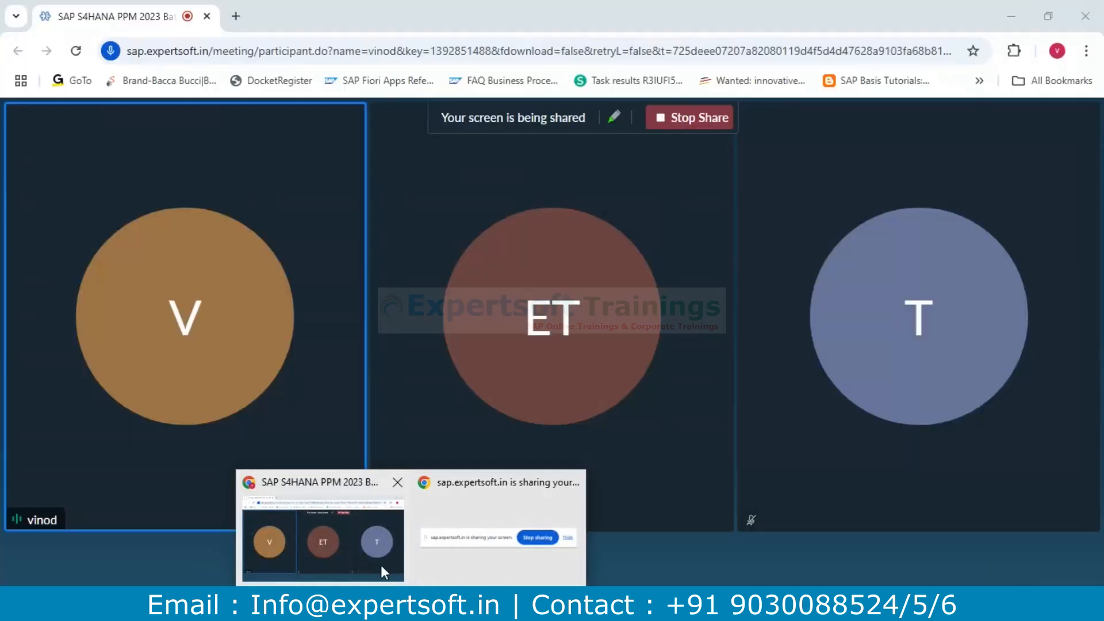
mouse_move(490, 601)
left_click(62, 85)
type("/nn")
key("Return")
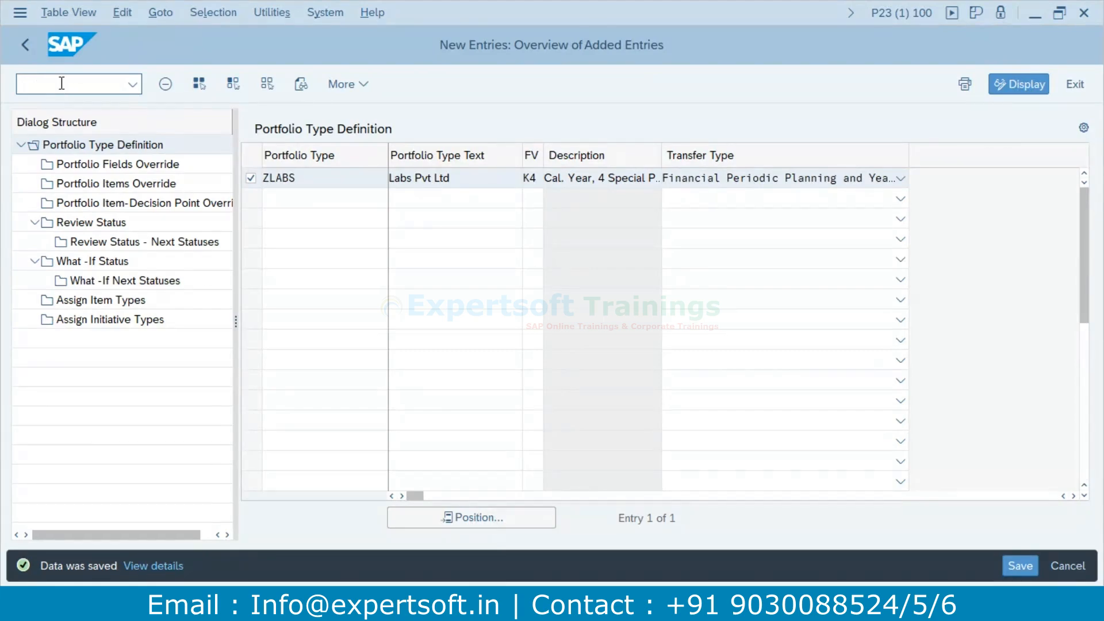
left_click(62, 86)
type("/on")
key("Return")
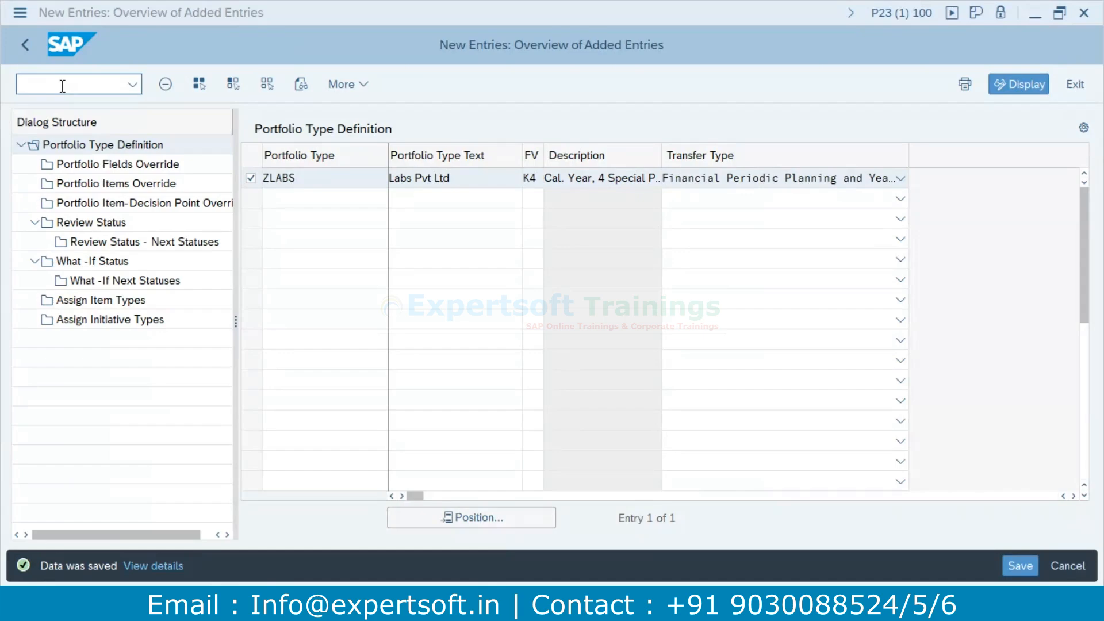
left_click(62, 86)
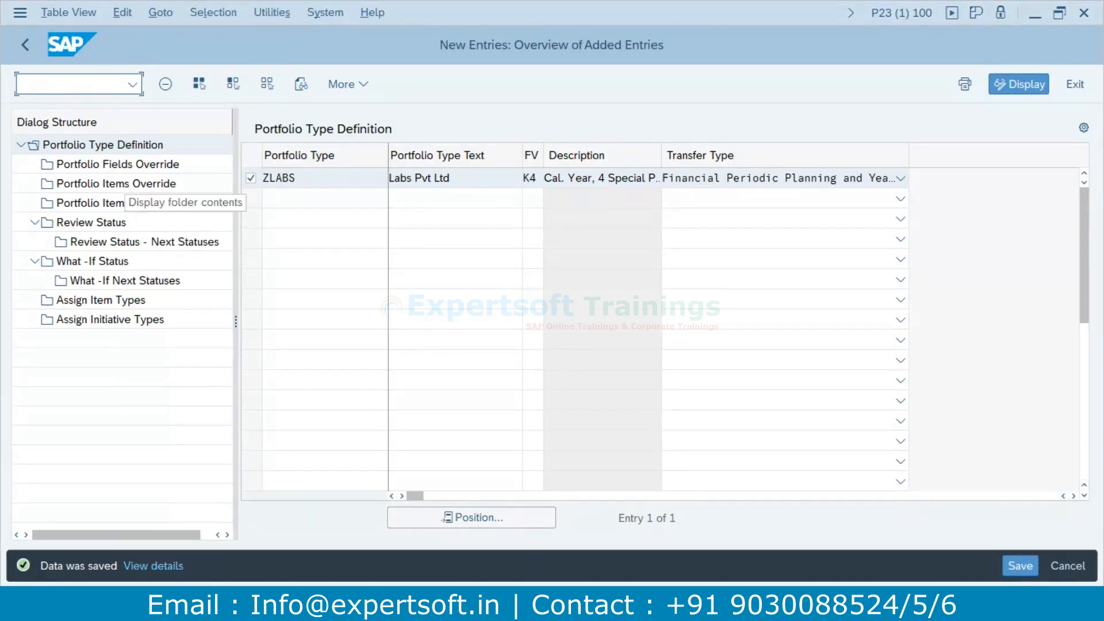
Close the duplicate SAP Easy Access session and switch to the remaining one.
mouse_move(490, 608)
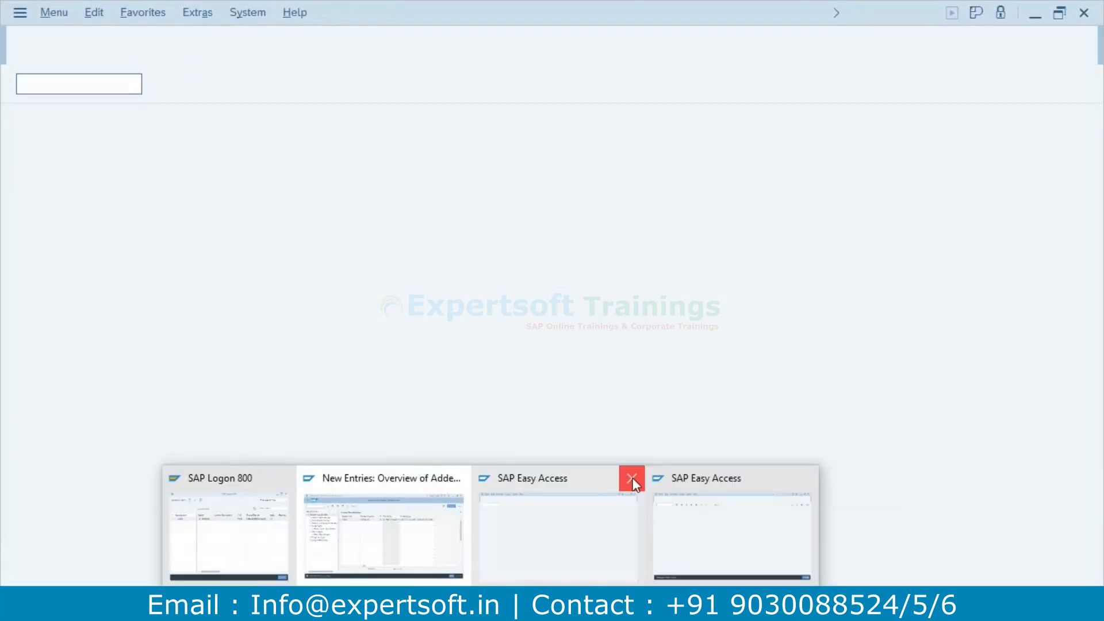
left_click(633, 480)
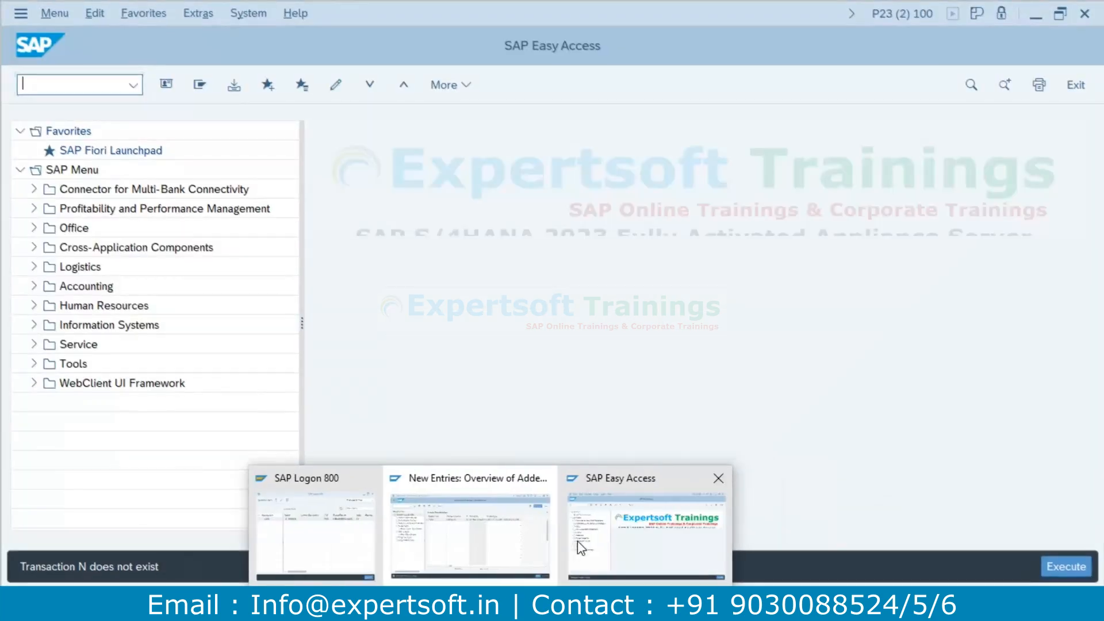
left_click(577, 540)
Launch the SAP Fiori Launchpad from the favorites and open the Portfolios list from Project Administration.
left_click(102, 155)
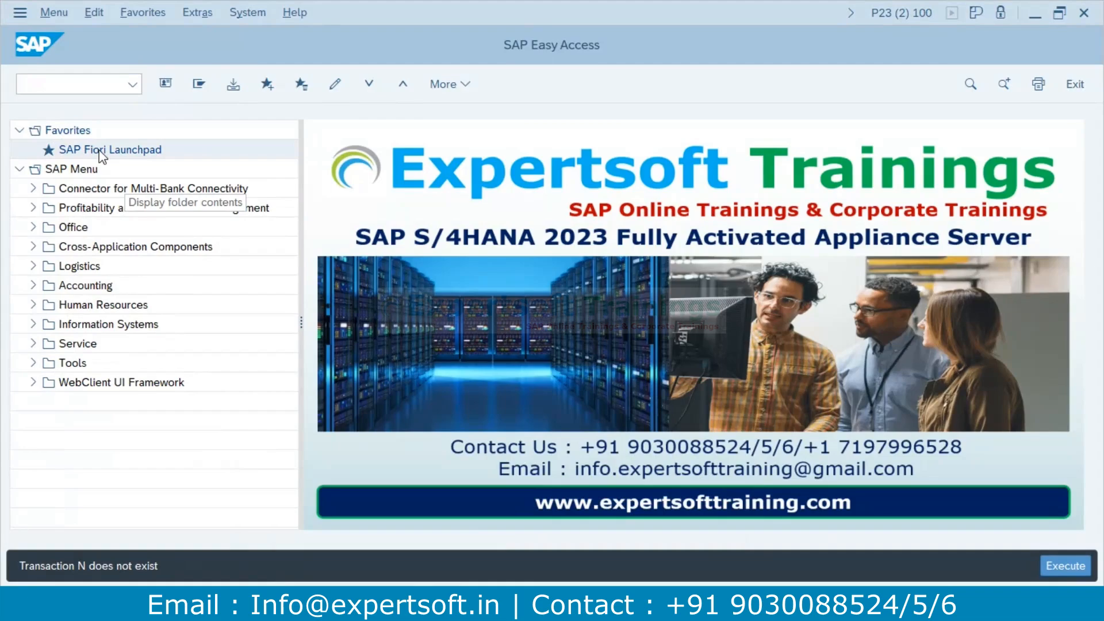
double_click(103, 155)
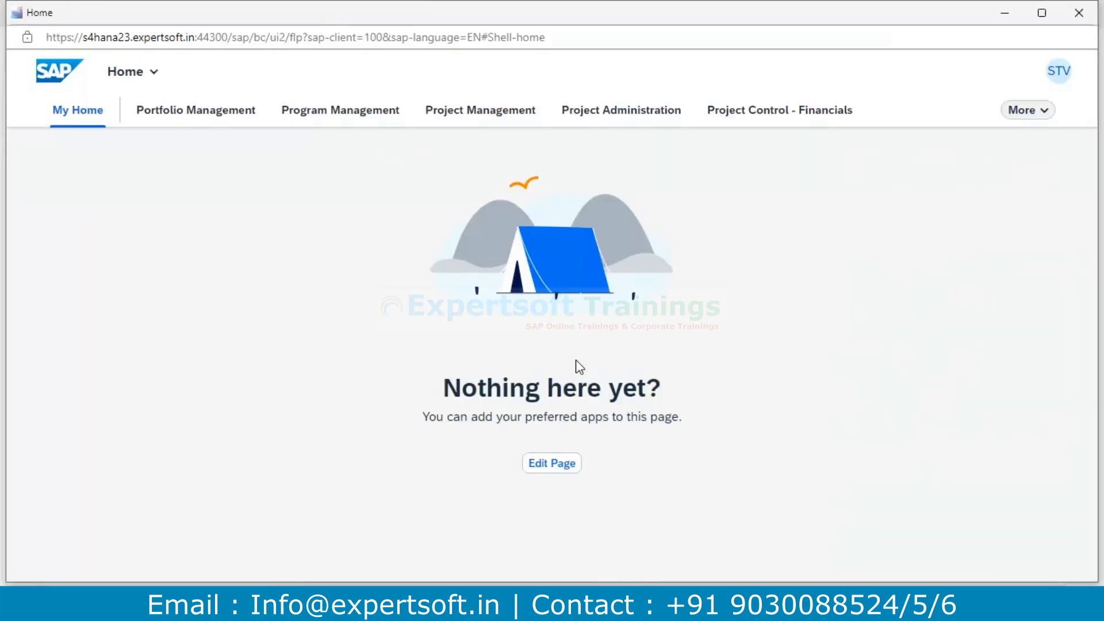
left_click(665, 115)
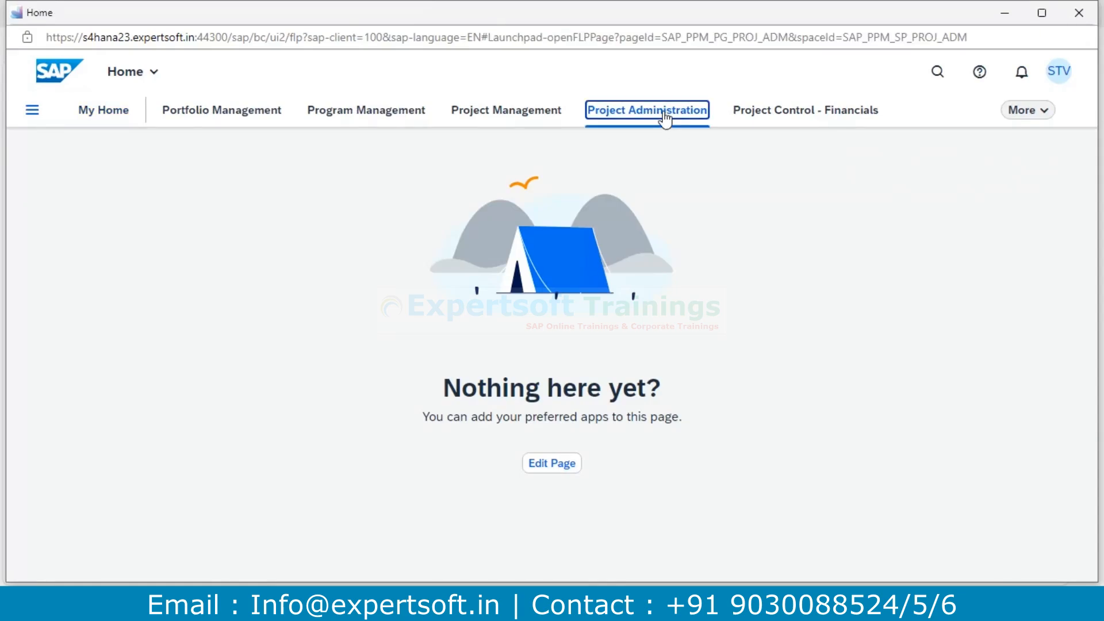
left_click(86, 210)
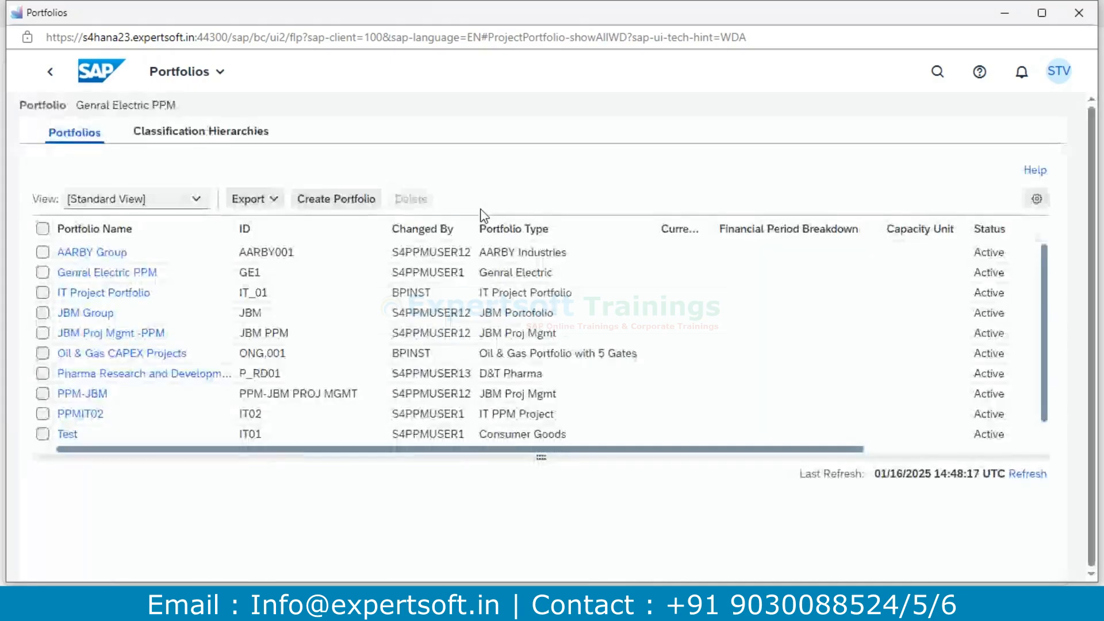
Start creating a new portfolio with the portfolio type Labs Pvt Ltd and continue to its details.
left_click(352, 202)
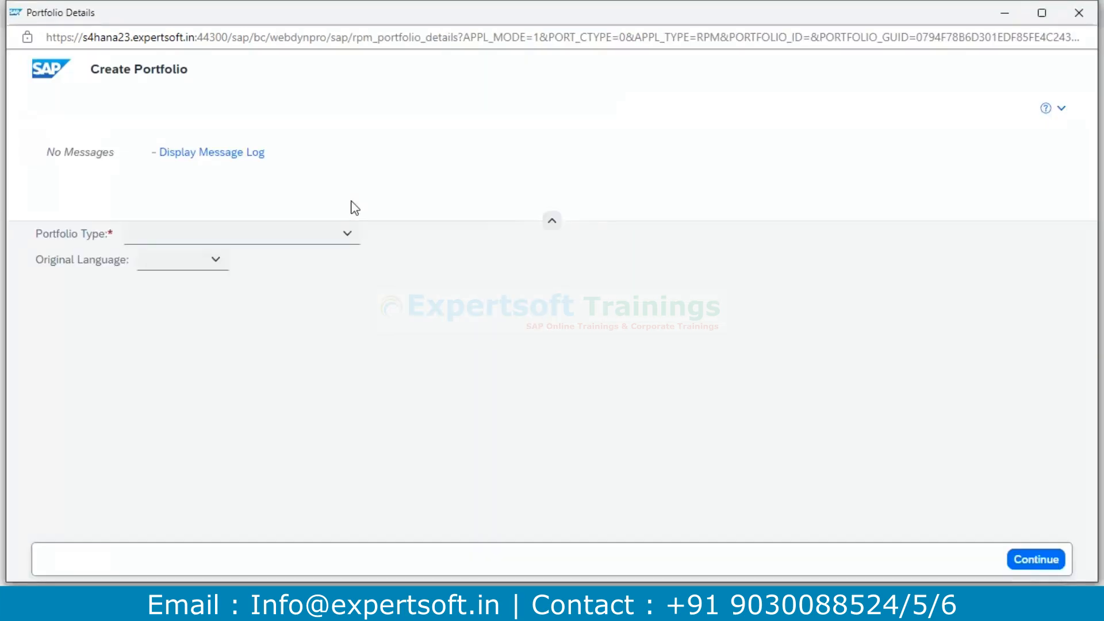
left_click(348, 235)
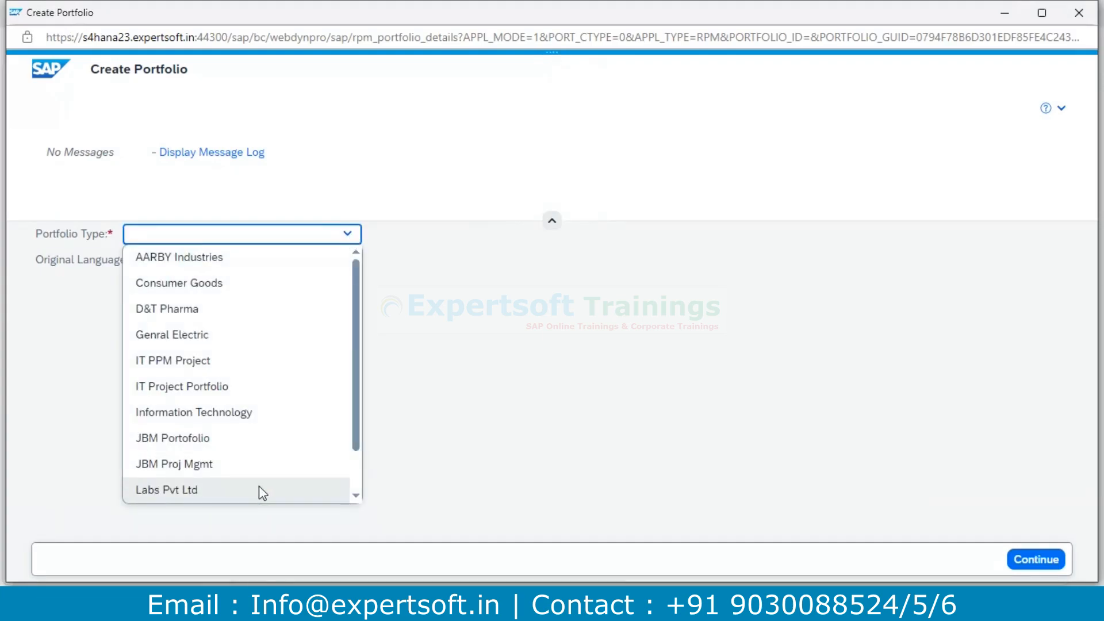
left_click(259, 489)
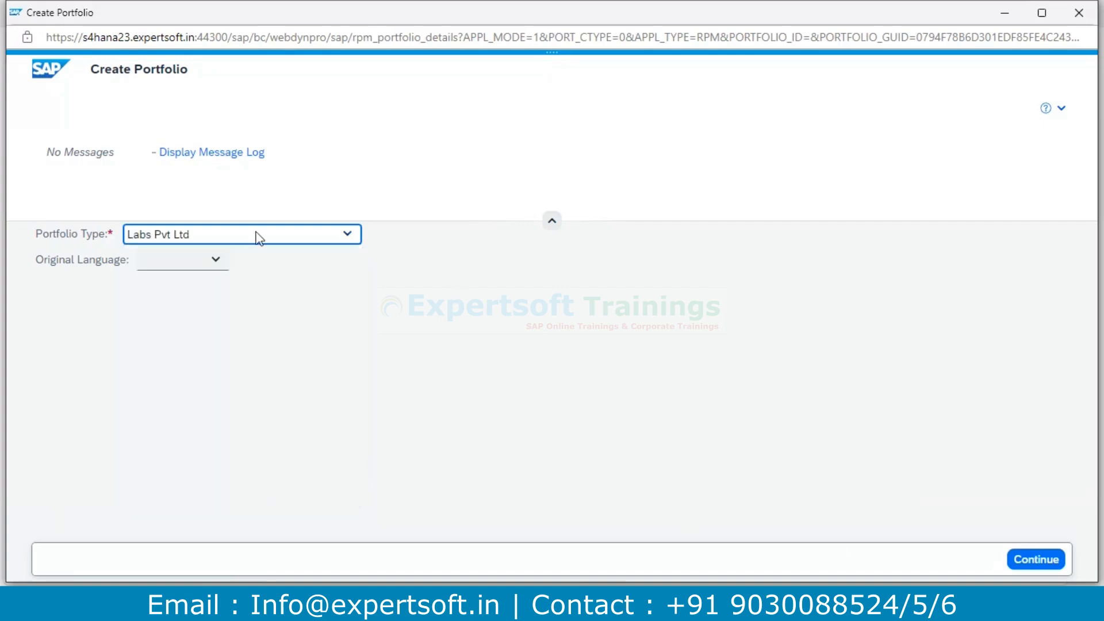
left_click(1035, 559)
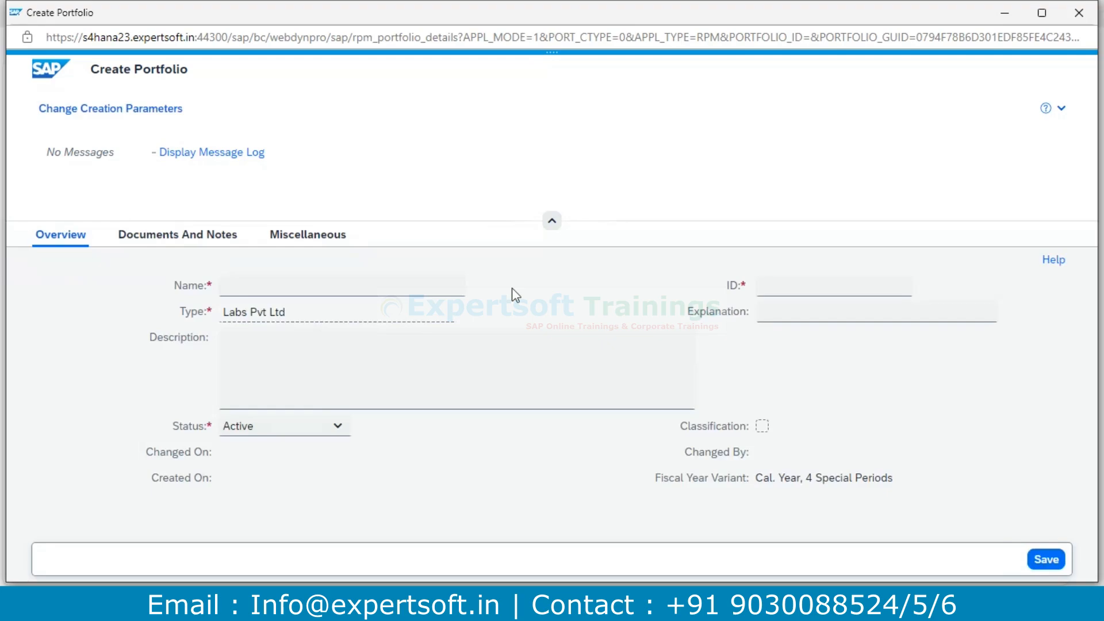
Name the portfolio Labs Pvt Ltd, give it the ID LAB, and save it.
left_click(421, 287)
type("Labs Pvt Ltd")
left_click(772, 287)
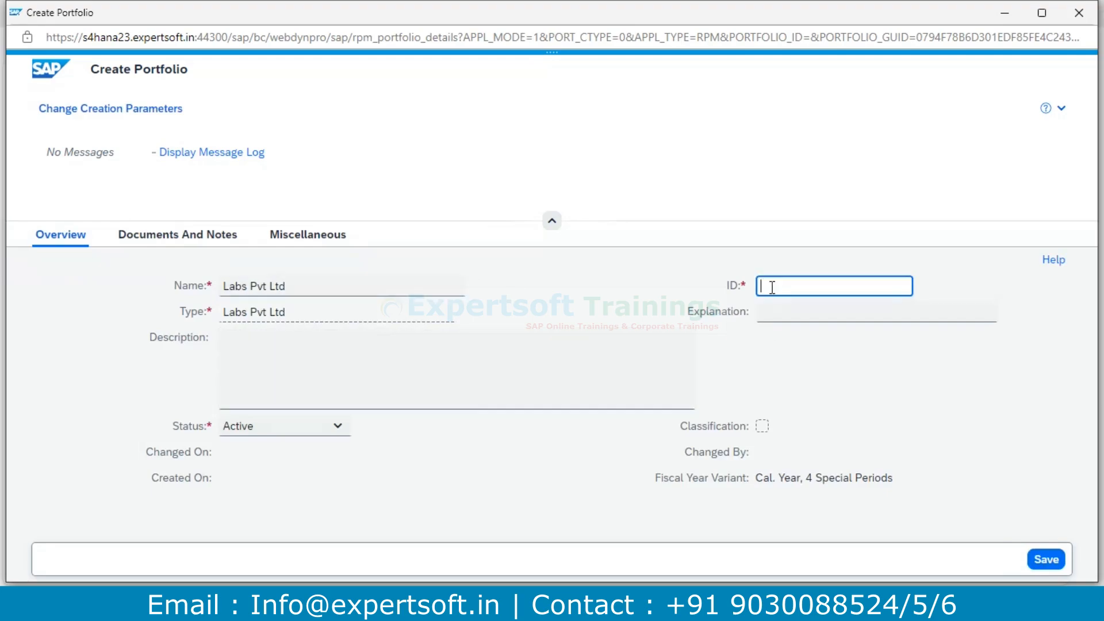
type("L")
type("AB")
left_click(1046, 560)
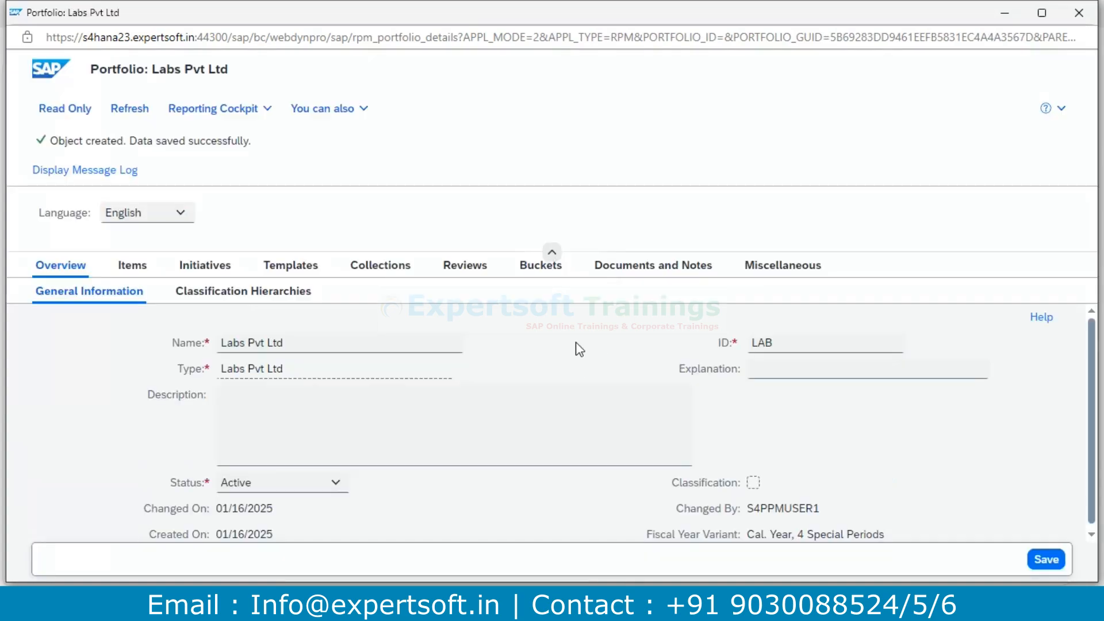
left_click(322, 425)
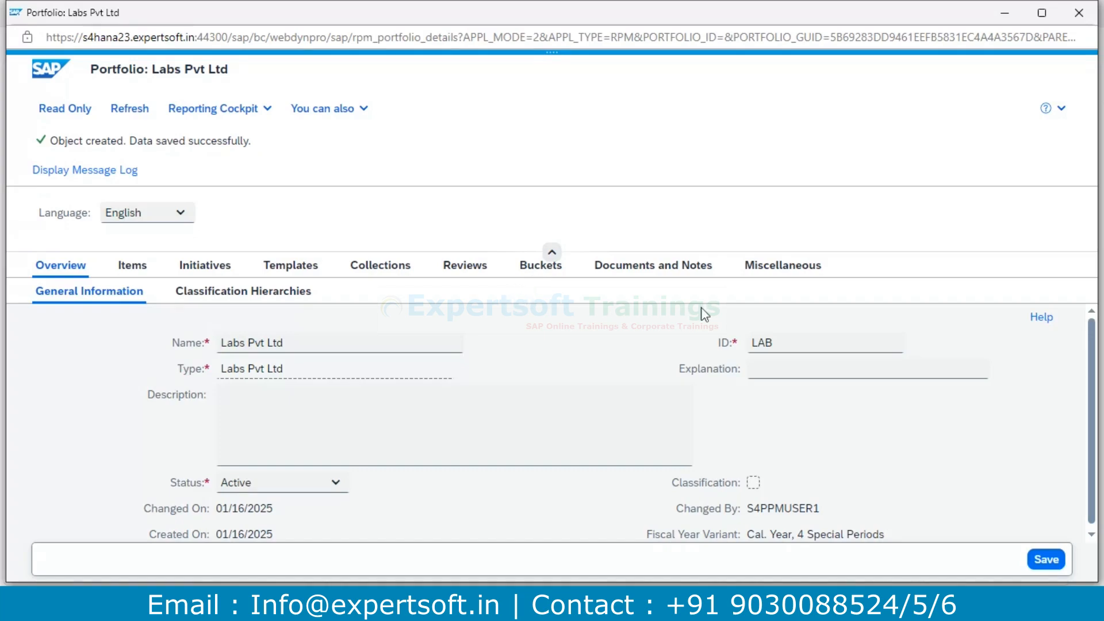
Create a document folder named Test under Labs Pvt Ltd and open the check-in form for a new document in it.
left_click(666, 276)
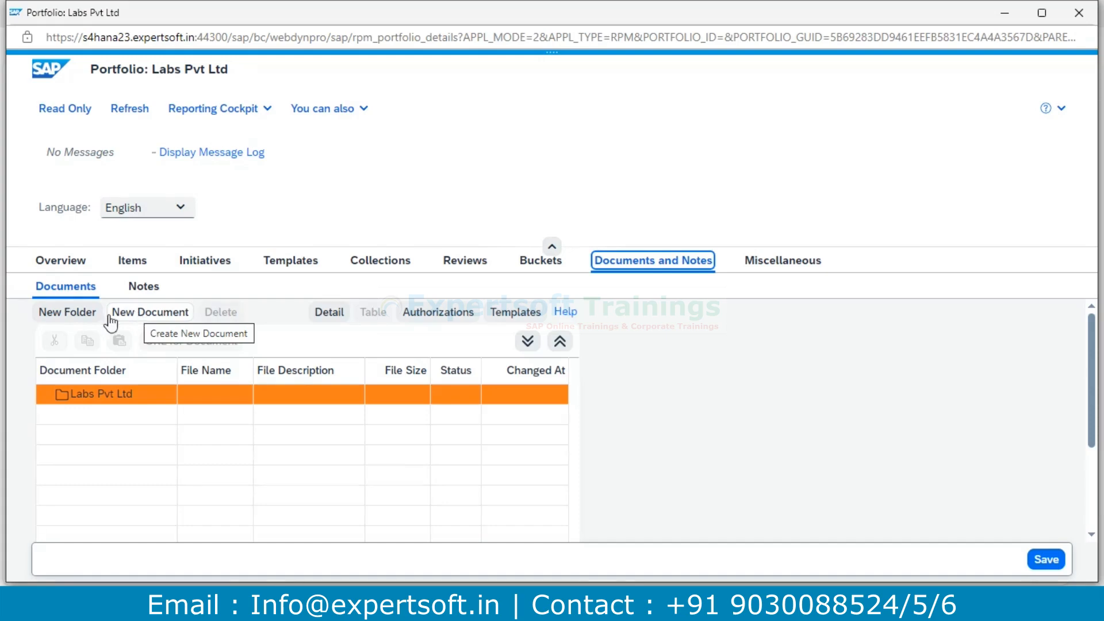
left_click(39, 314)
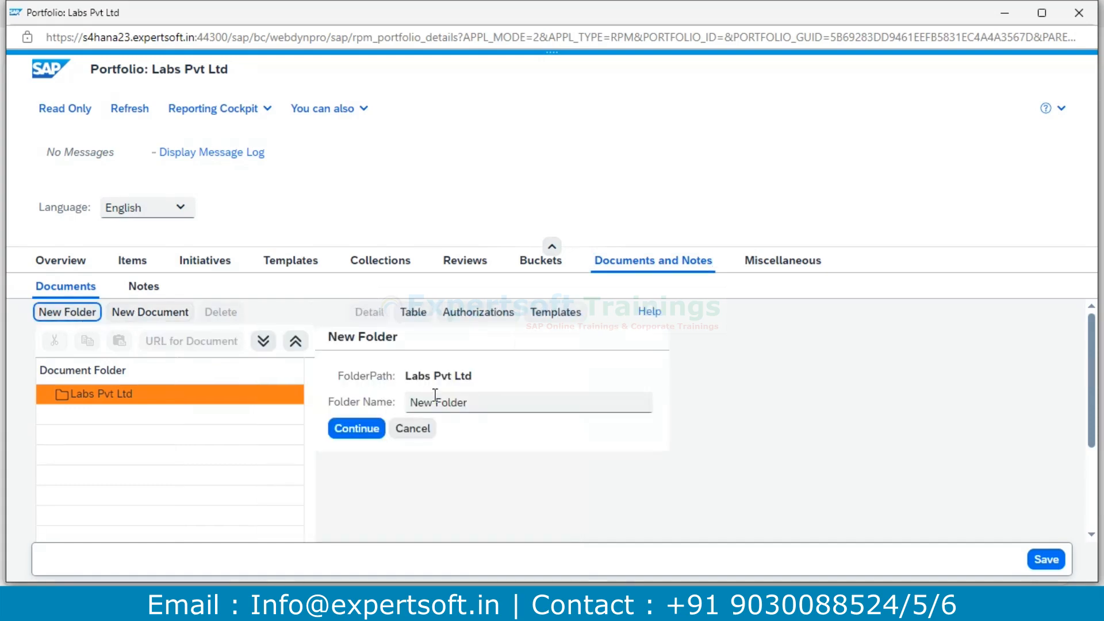
left_click(476, 403)
key("BackSpace")
key("BackSpace")
key("BackSpace")
key("BackSpace")
key("BackSpace")
key("BackSpace")
key("BackSpace")
key("BackSpace")
key("BackSpace")
key("BackSpace")
type("Test")
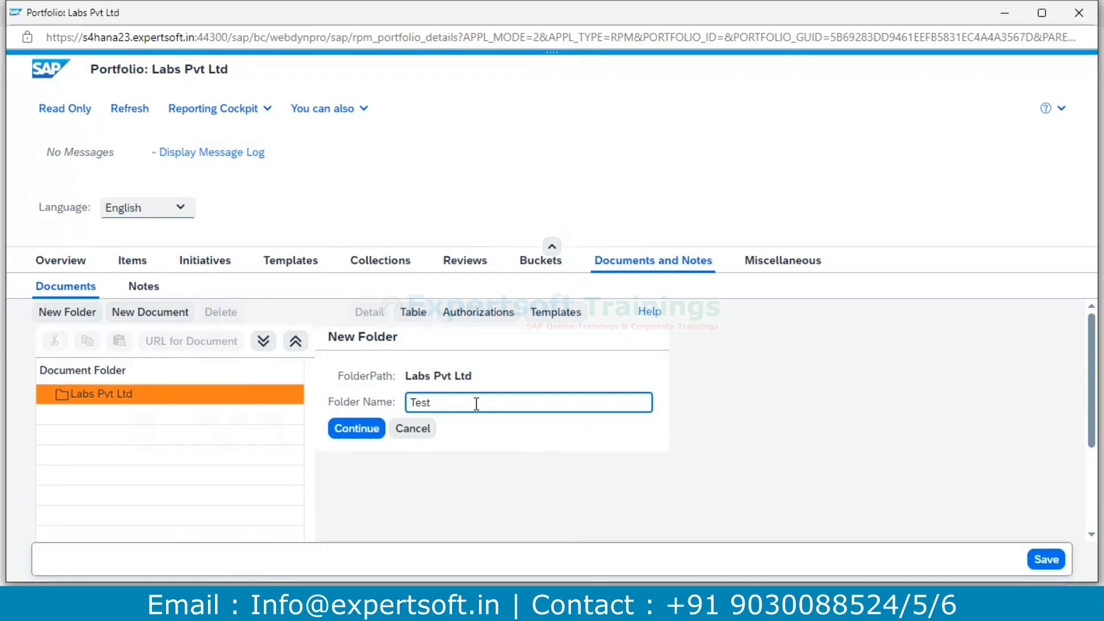
left_click(355, 430)
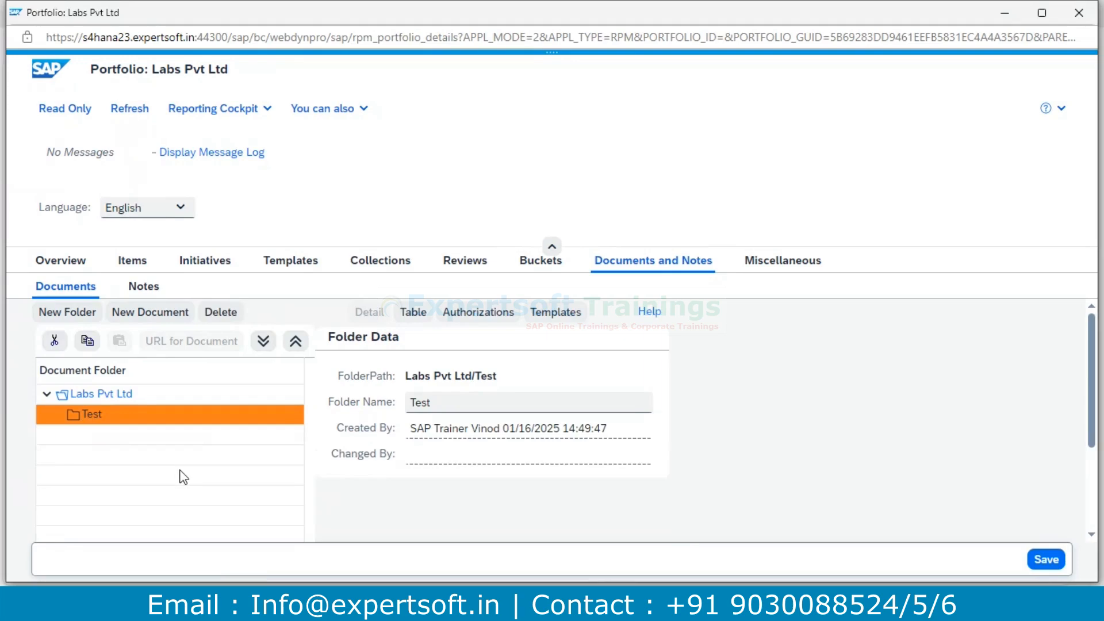
double_click(93, 416)
left_click(158, 316)
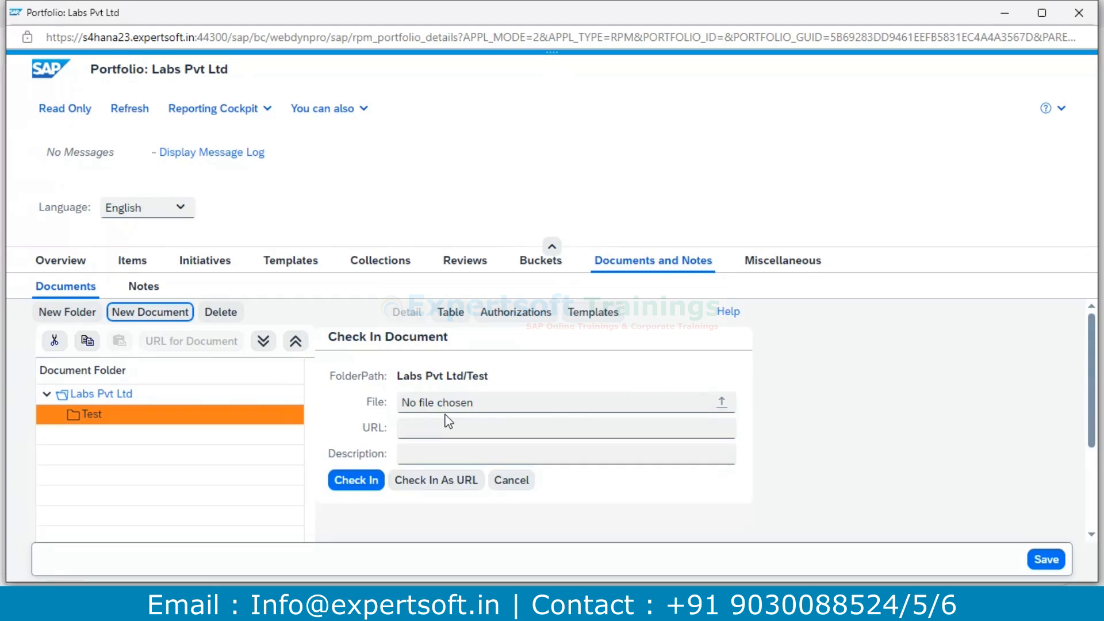
Begin adding a user authorization to the portfolio and pick an SAP LBN Access user from the full user search.
left_click(779, 262)
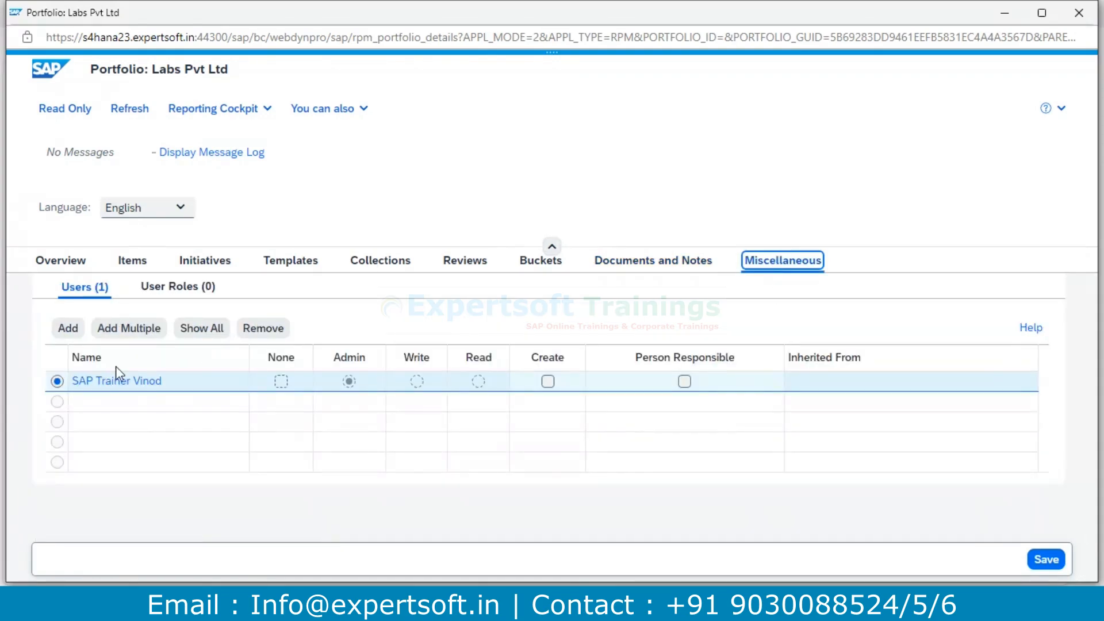
left_click(70, 330)
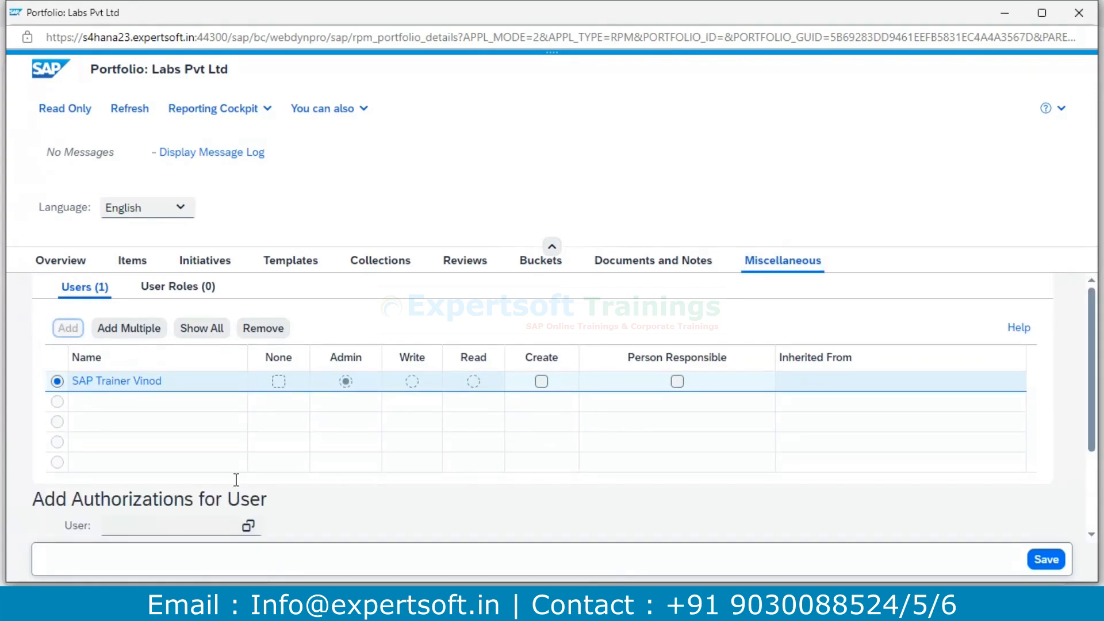
scroll(264, 455, "down", 2)
left_click(248, 404)
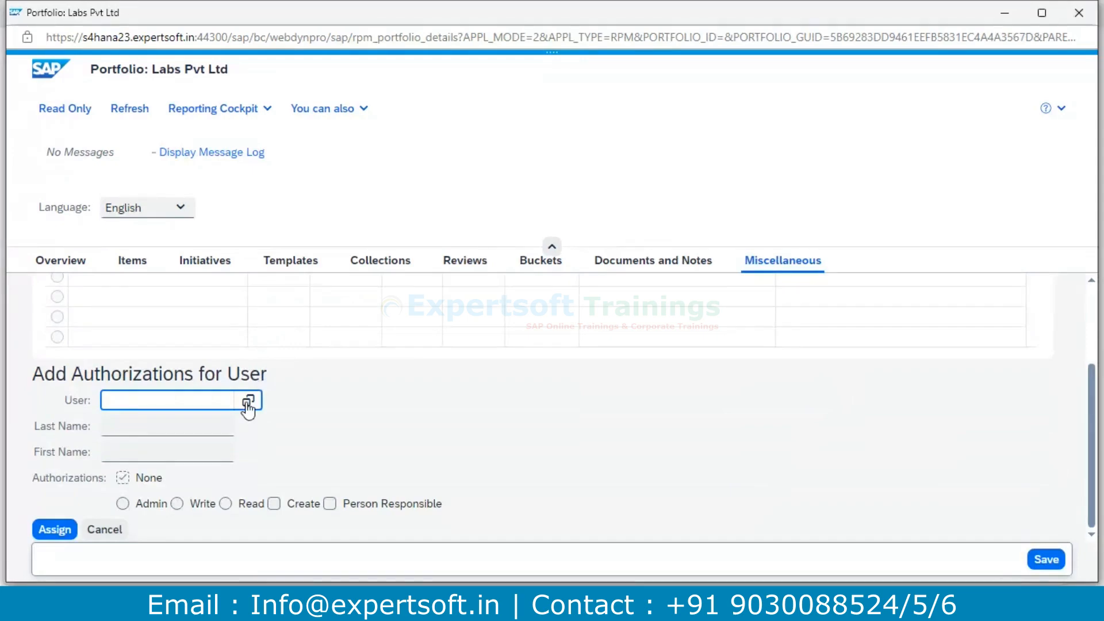
left_click(248, 403)
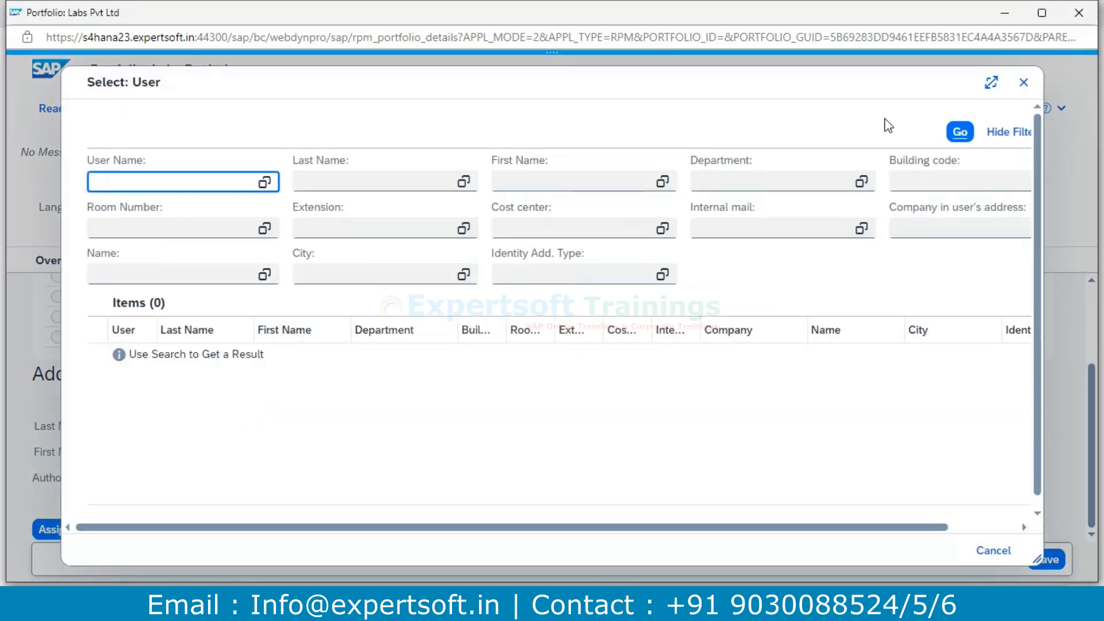
left_click(961, 133)
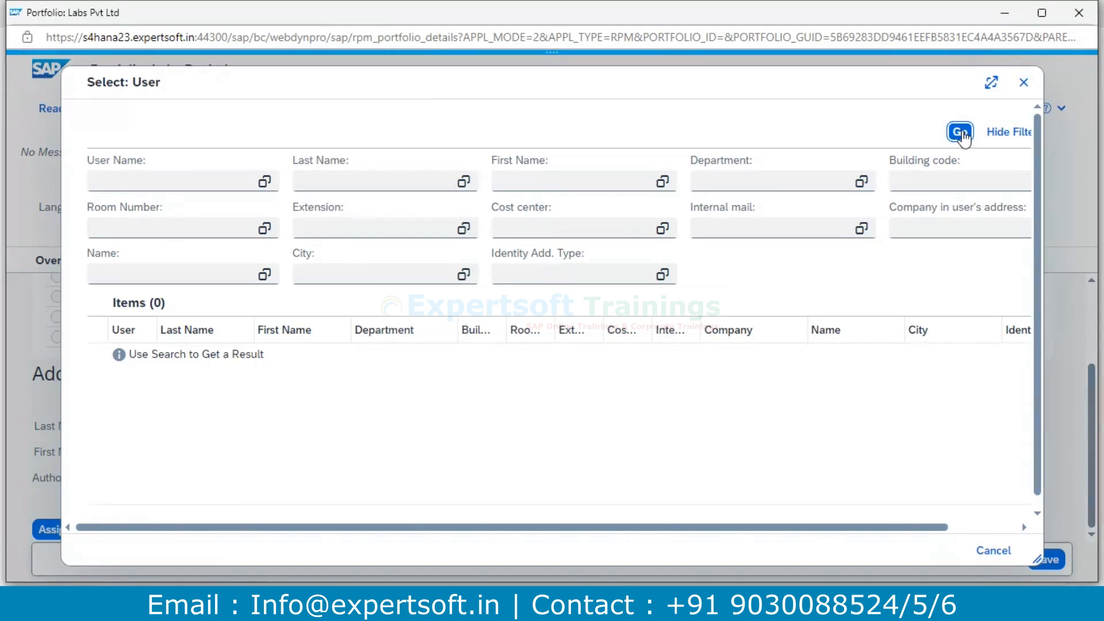
scroll(282, 454, "down", 5)
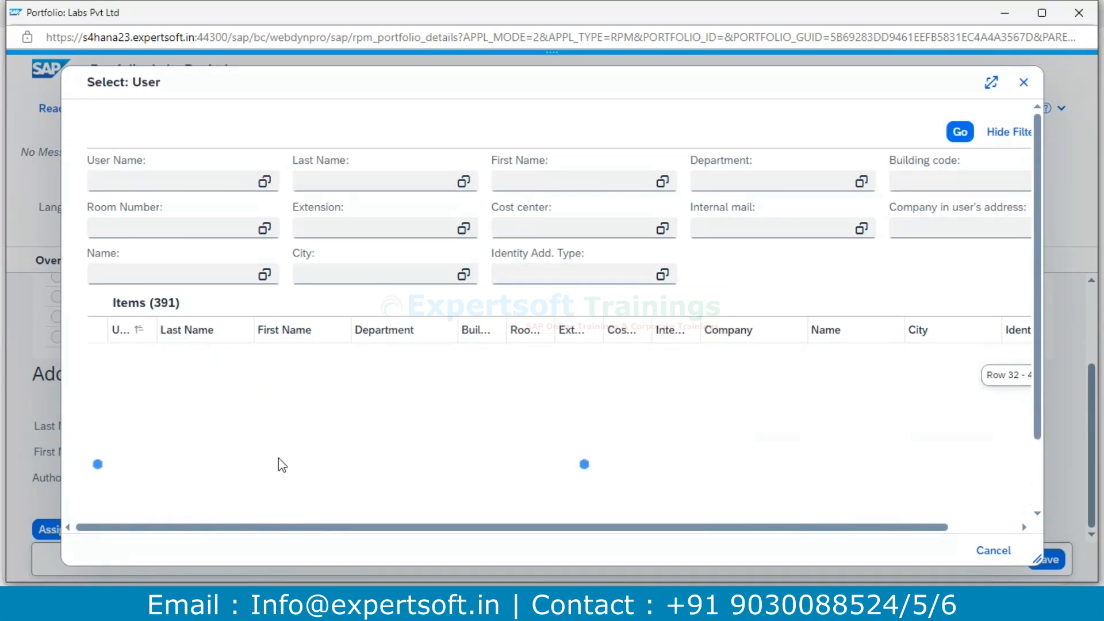
scroll(278, 458, "up", 1)
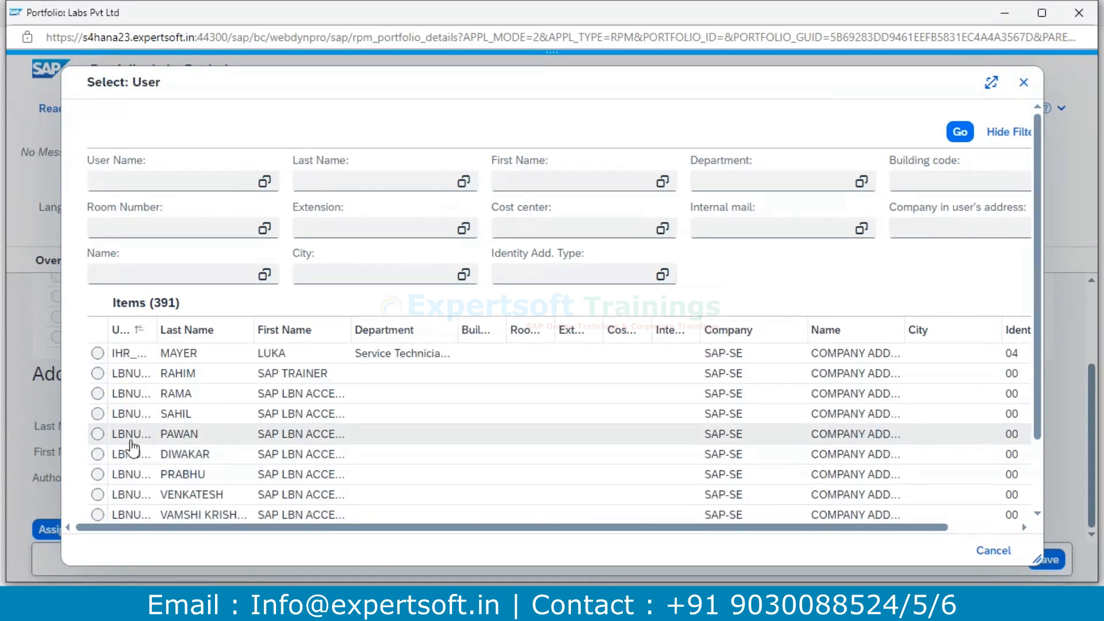
left_click(96, 436)
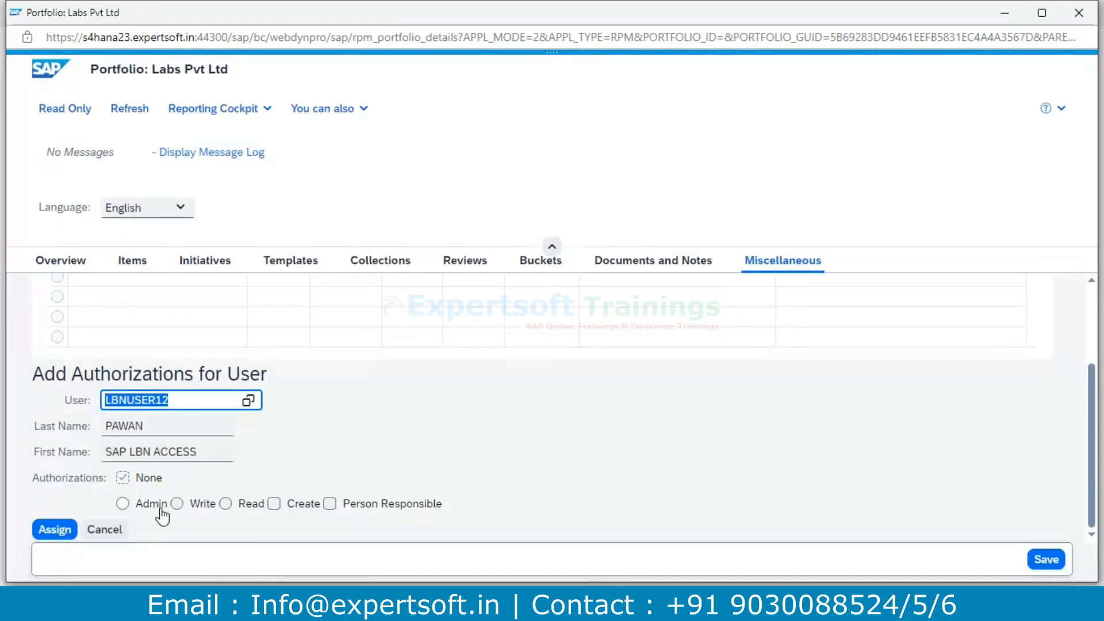
Assign the chosen user Write authorization as Person Responsible and save the portfolio.
left_click(224, 505)
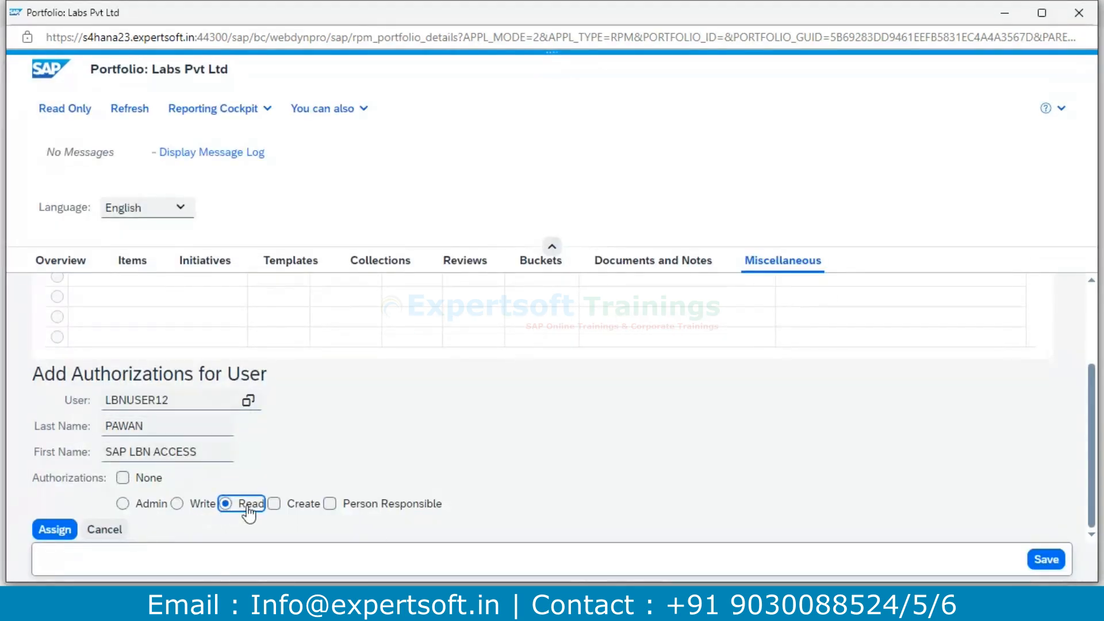
left_click(330, 505)
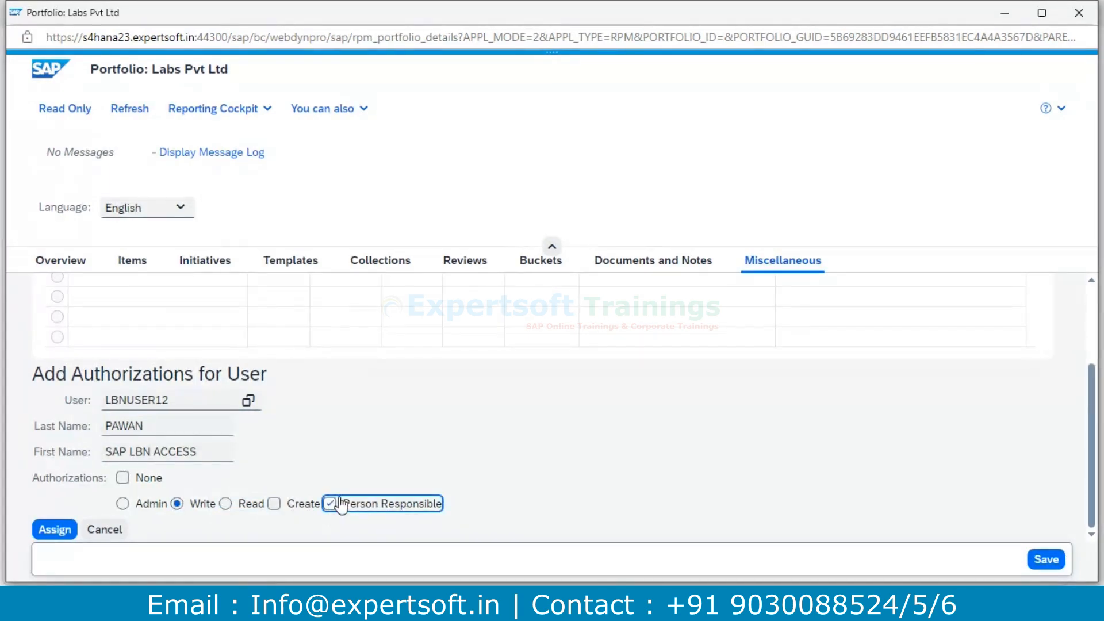
left_click(60, 532)
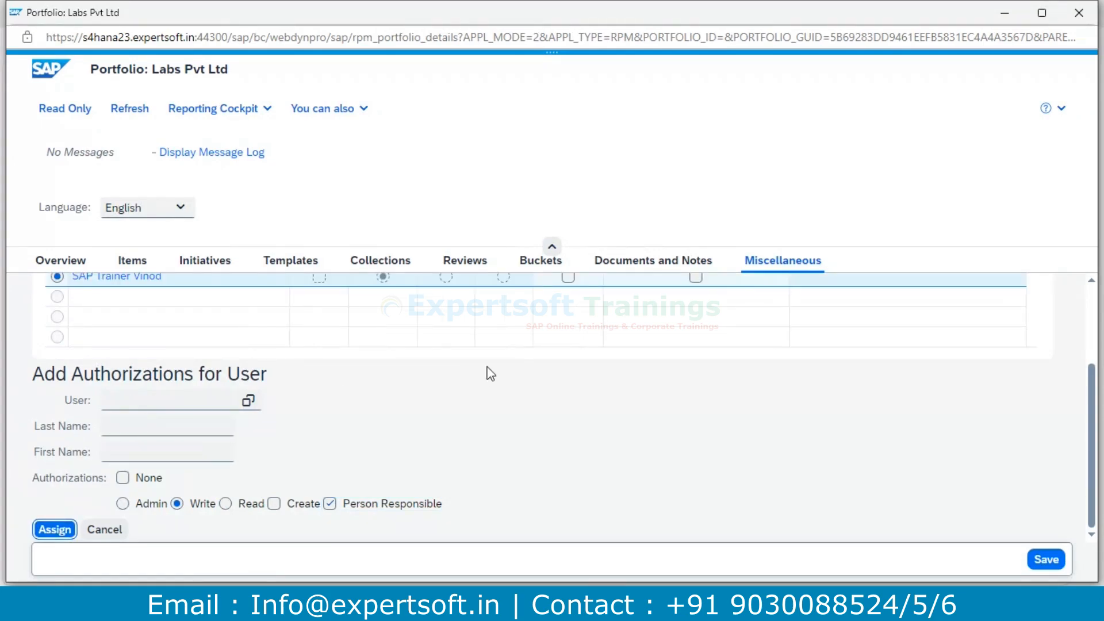
scroll(491, 372, "up", 2)
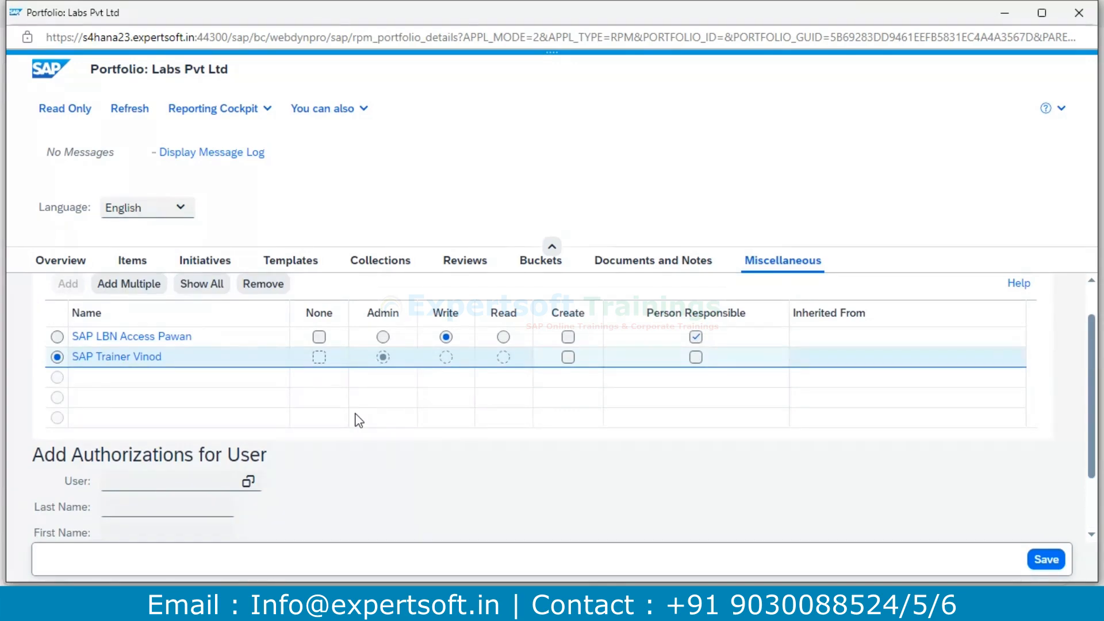
left_click(1045, 559)
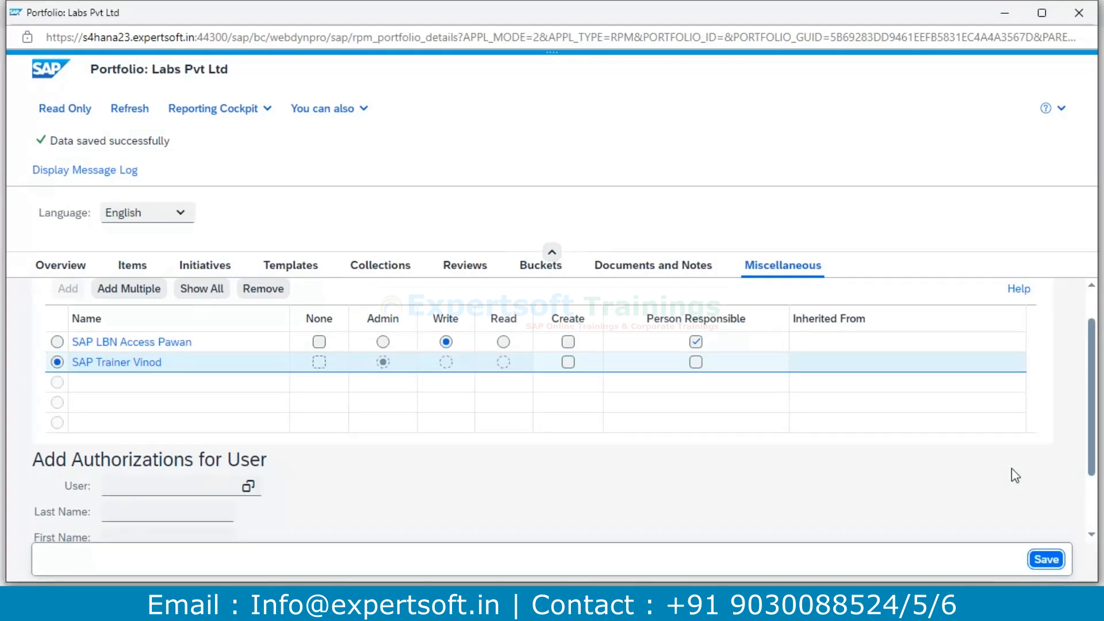
Review the authorizations of the Test document folder and return to the portfolio's own user authorizations.
left_click(678, 266)
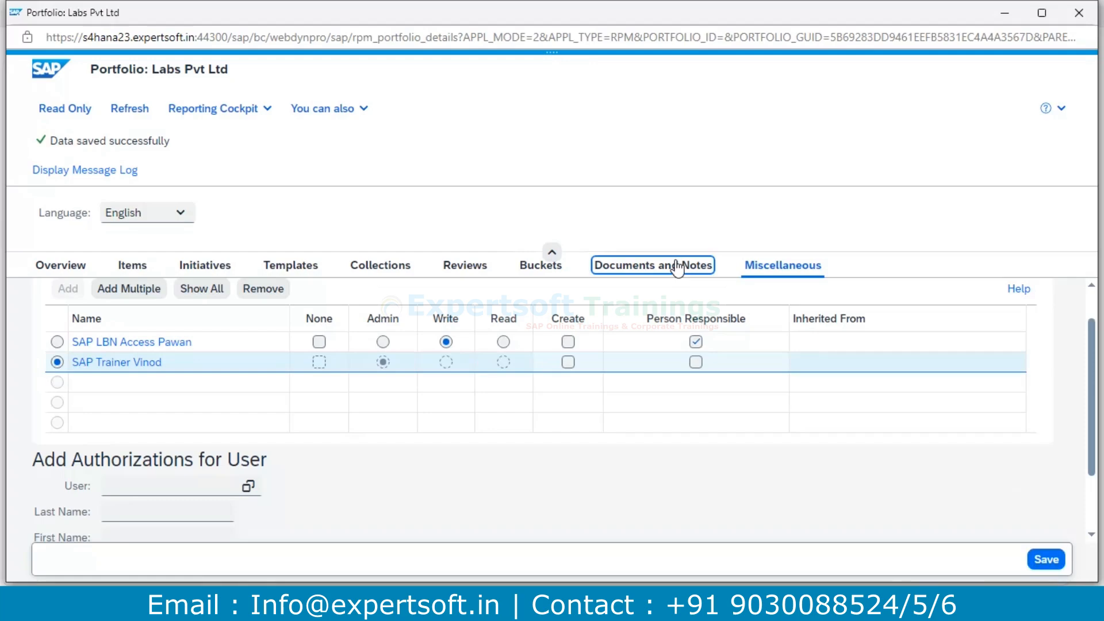
left_click(91, 416)
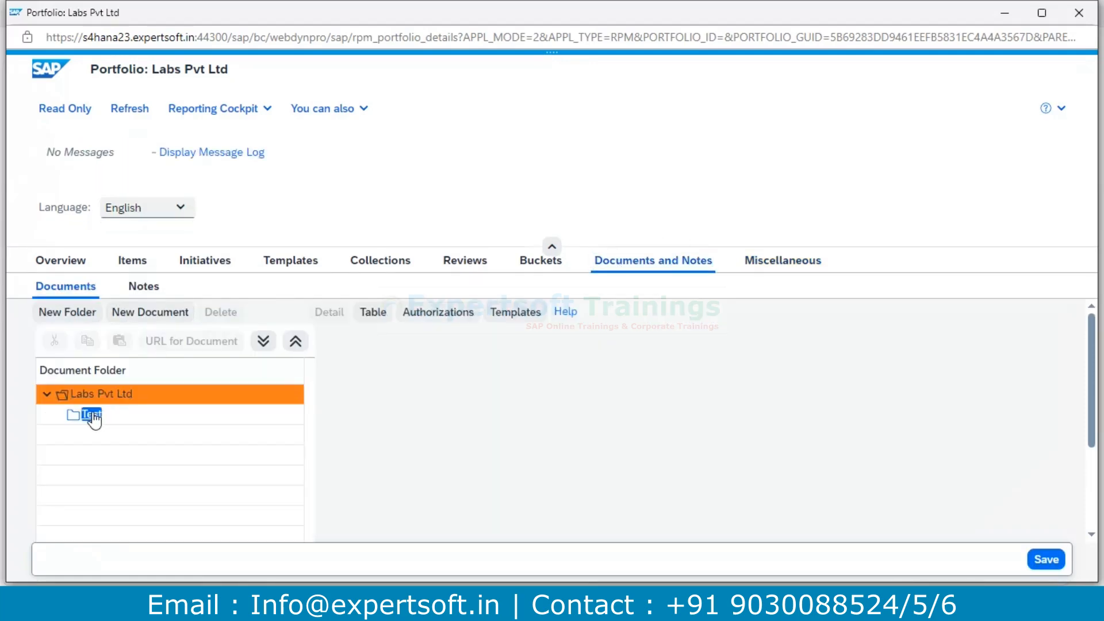
left_click(480, 314)
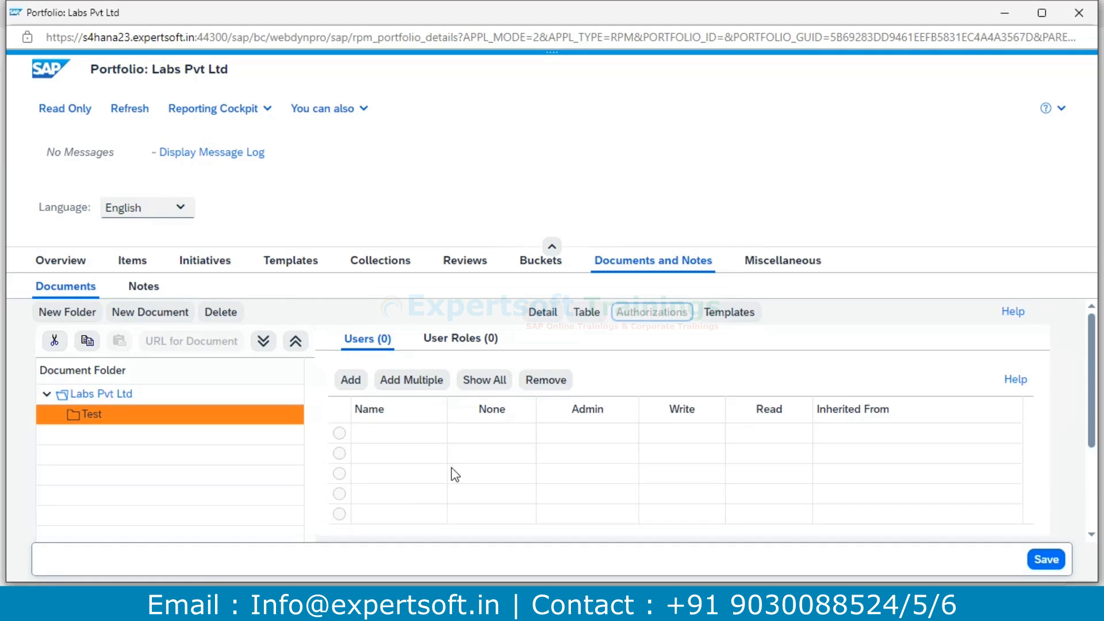
left_click(796, 264)
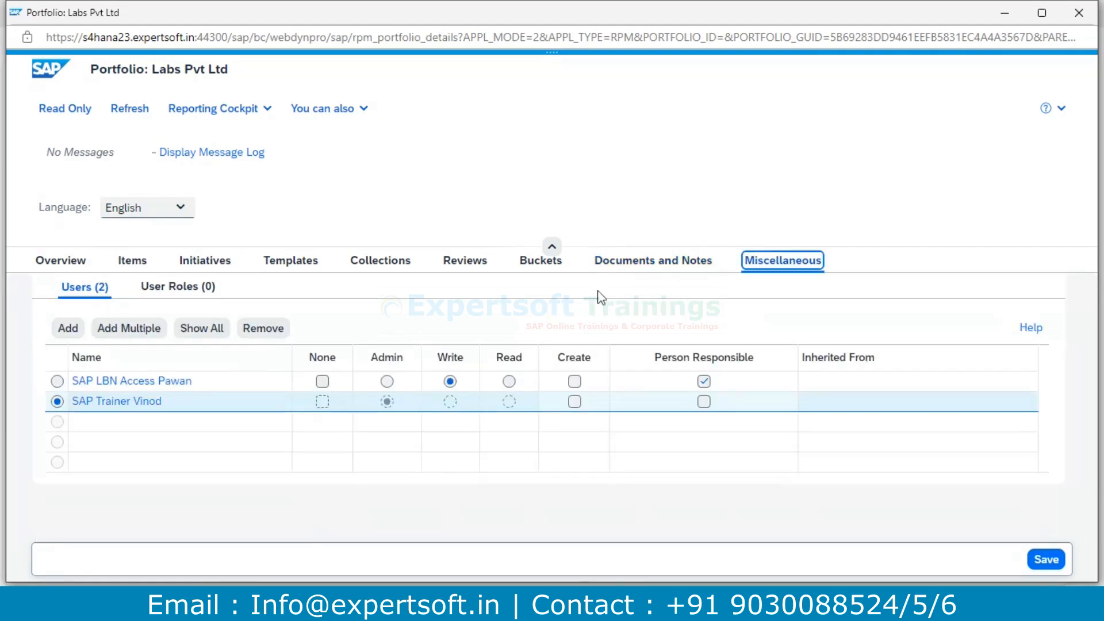
Open the list of buckets for the Labs Pvt Ltd portfolio, returning to its window from the portfolio type customizing and browser windows.
left_click(533, 265)
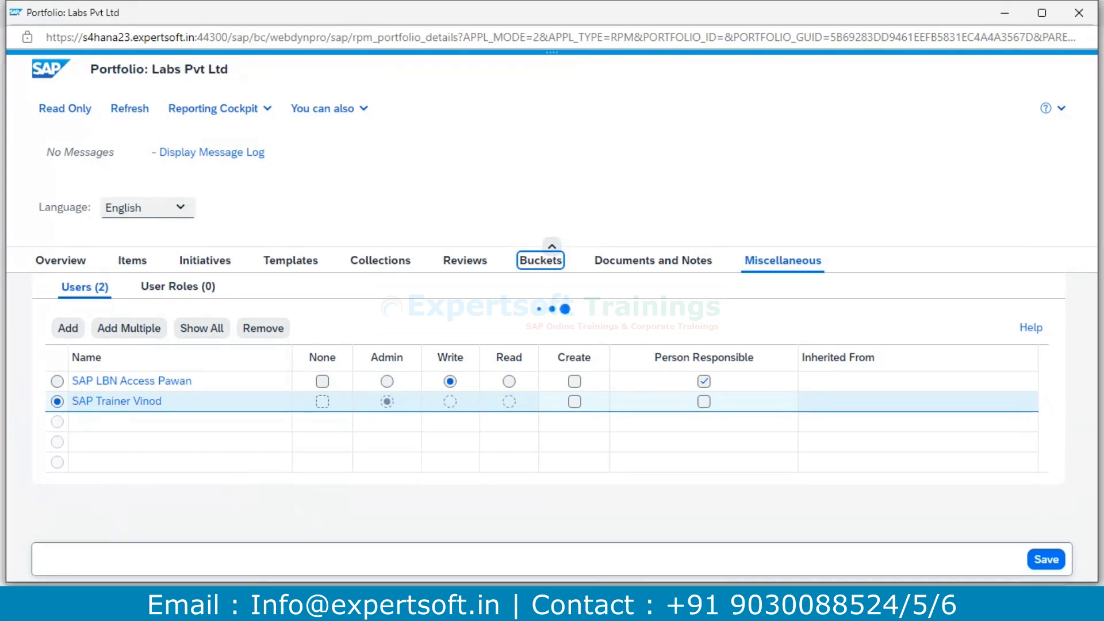
left_click(491, 604)
left_click(470, 535)
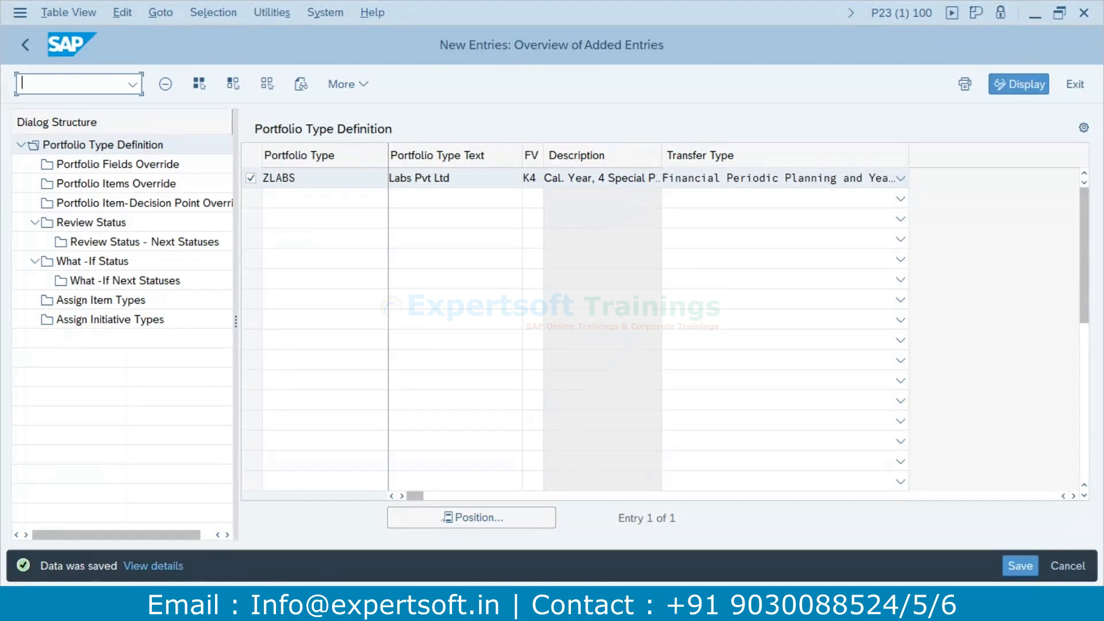
mouse_move(491, 603)
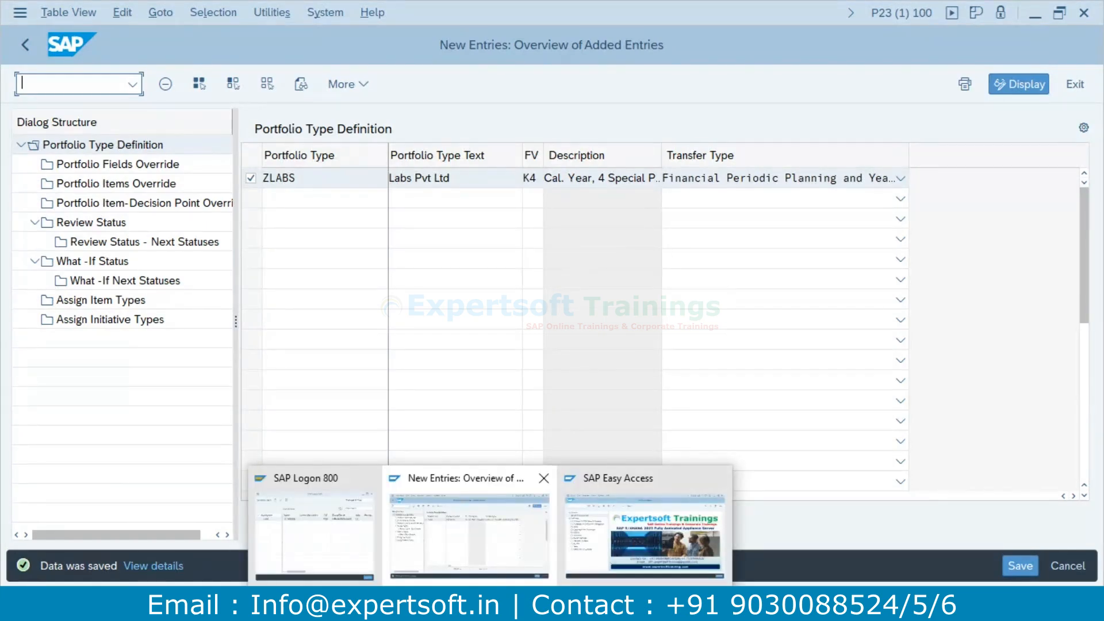
left_click(411, 604)
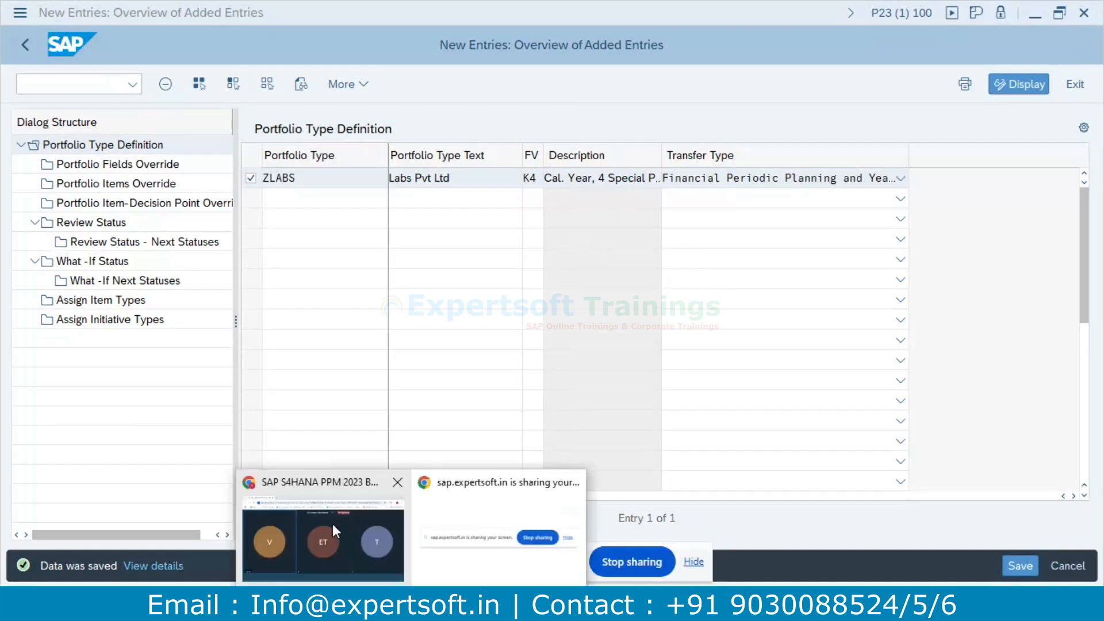
left_click(327, 520)
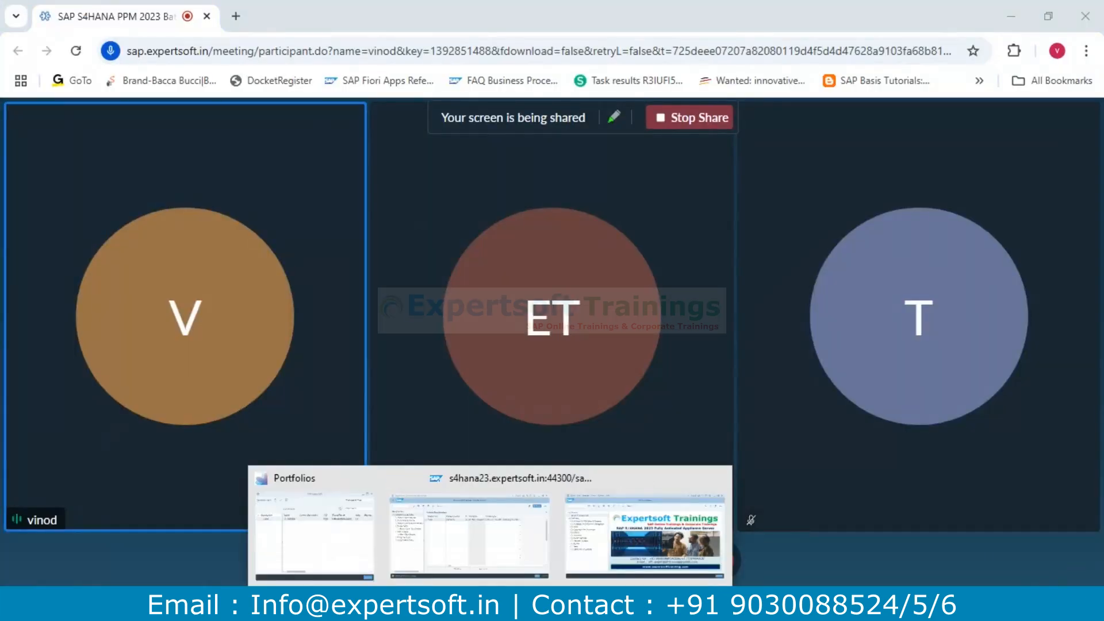
left_click(582, 609)
left_click(685, 533)
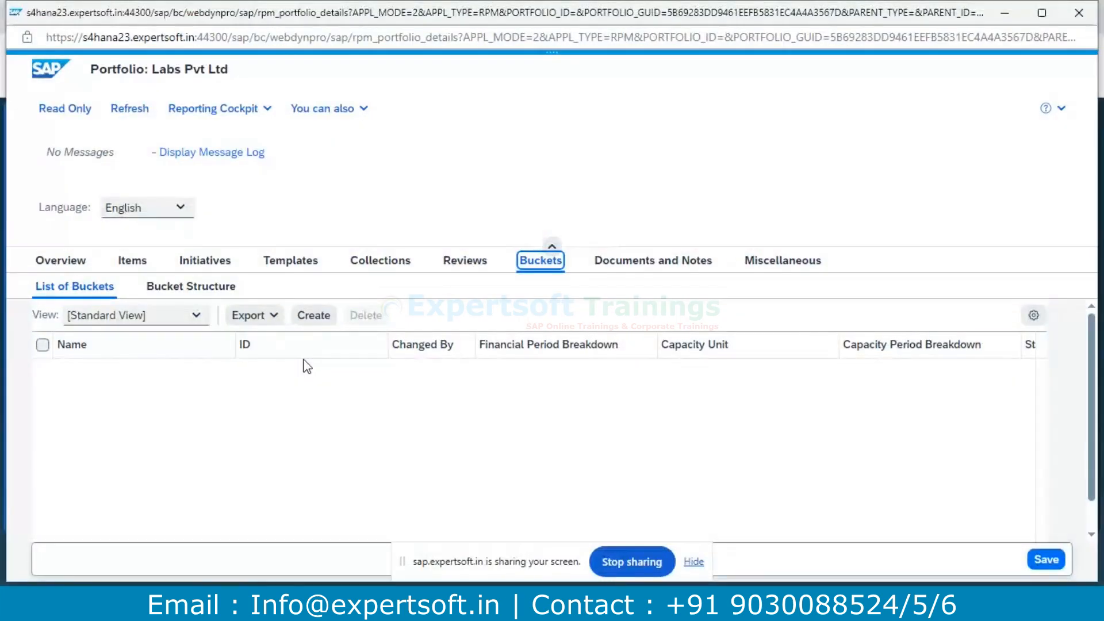
Open and close the bucket creation window, and return from the portfolio type customizing to the IMG structure.
left_click(311, 322)
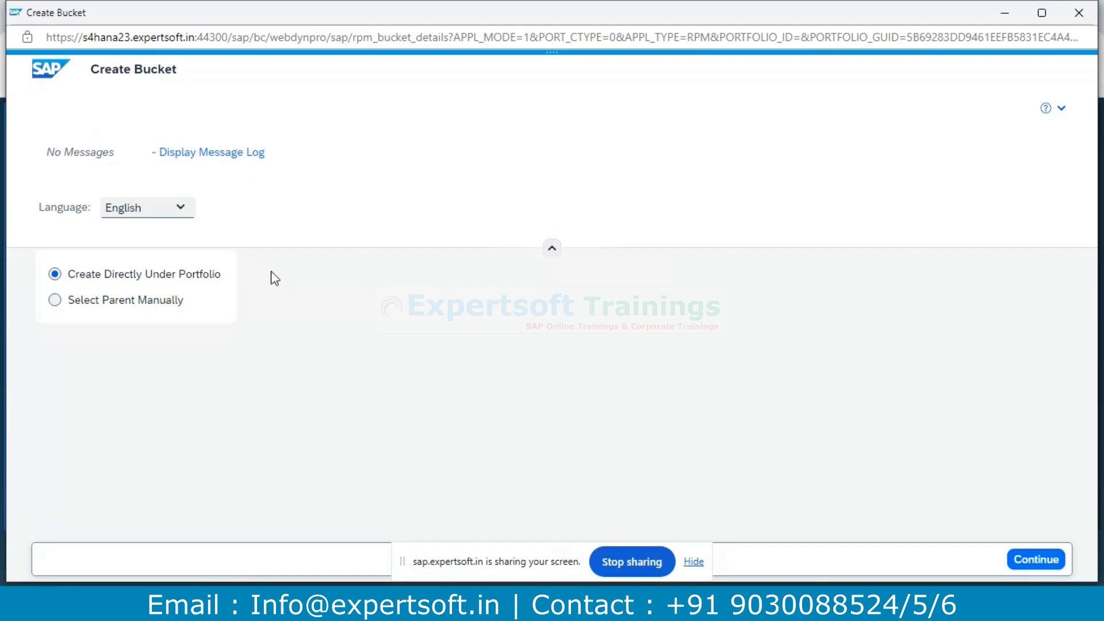
left_click(1084, 18)
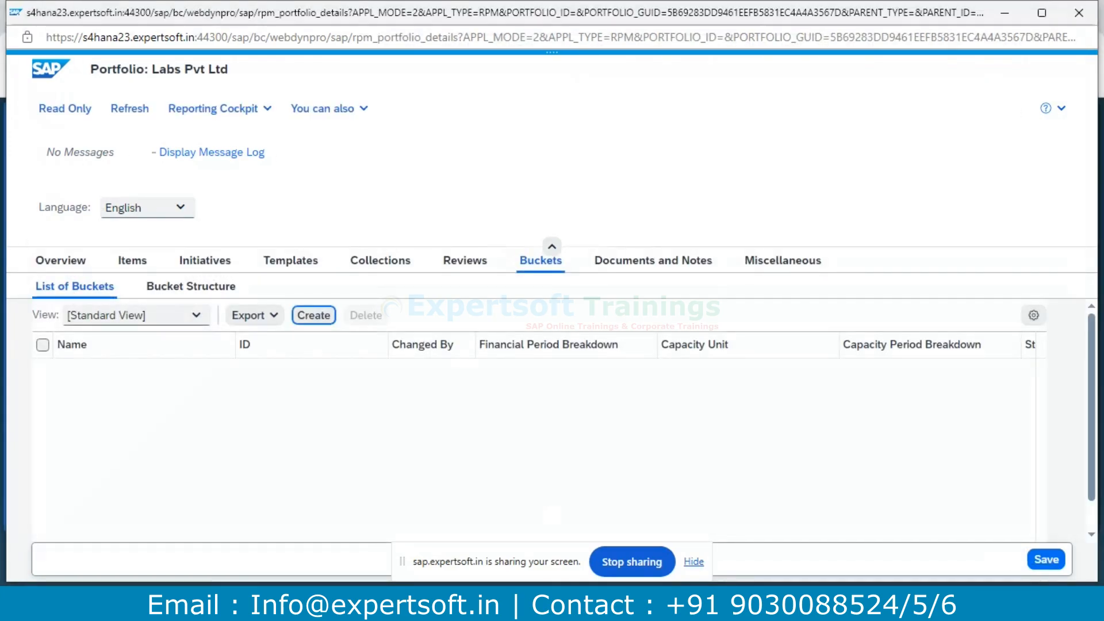
mouse_move(490, 603)
left_click(469, 529)
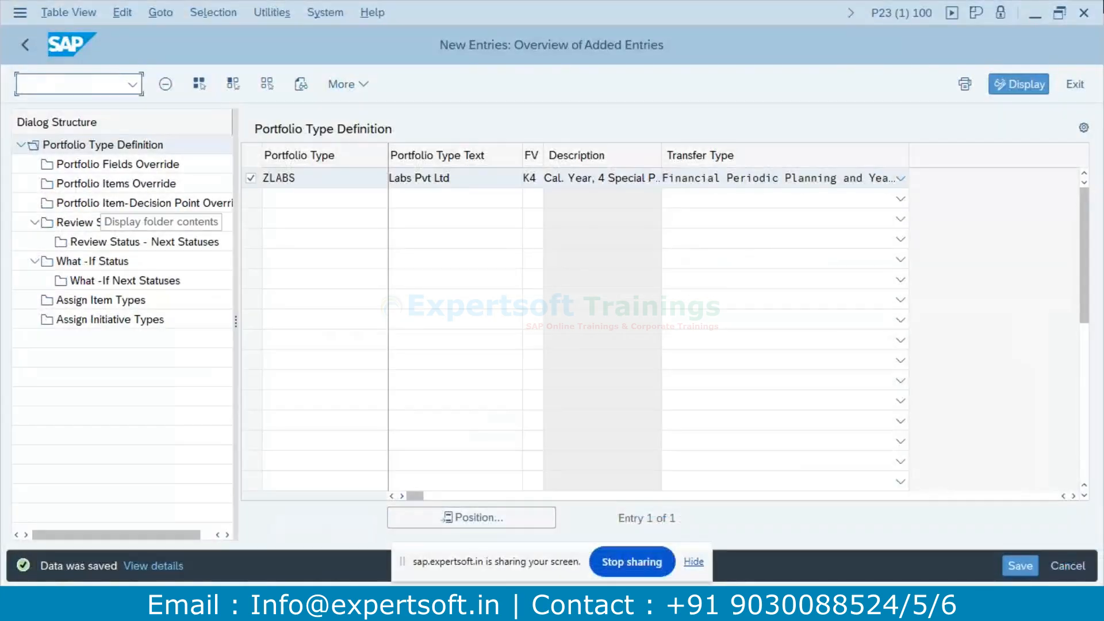
left_click(25, 46)
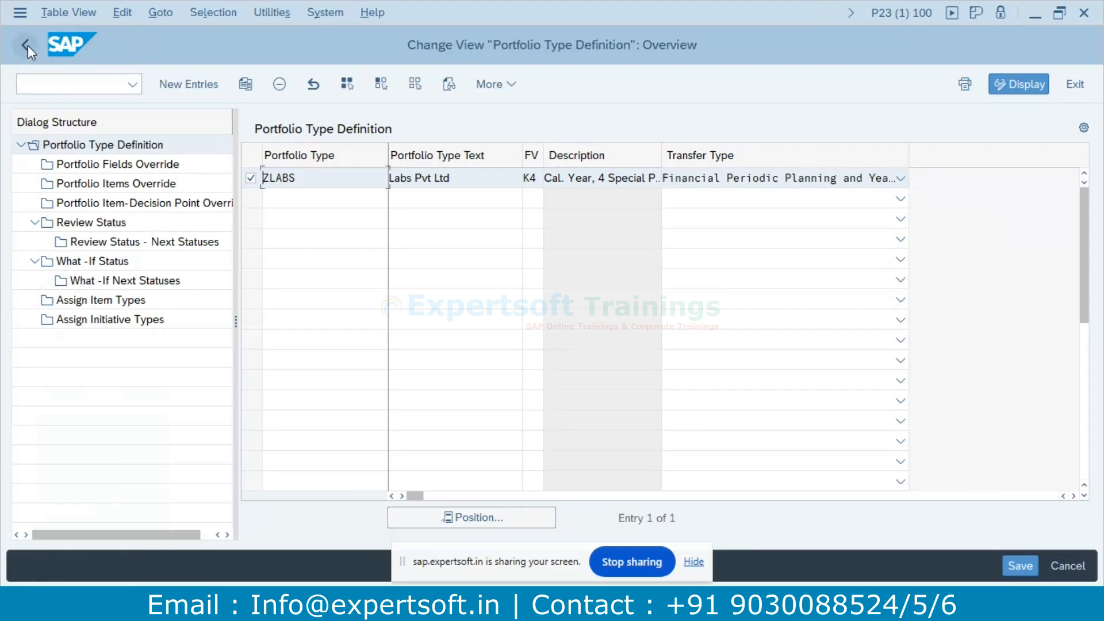
left_click(693, 562)
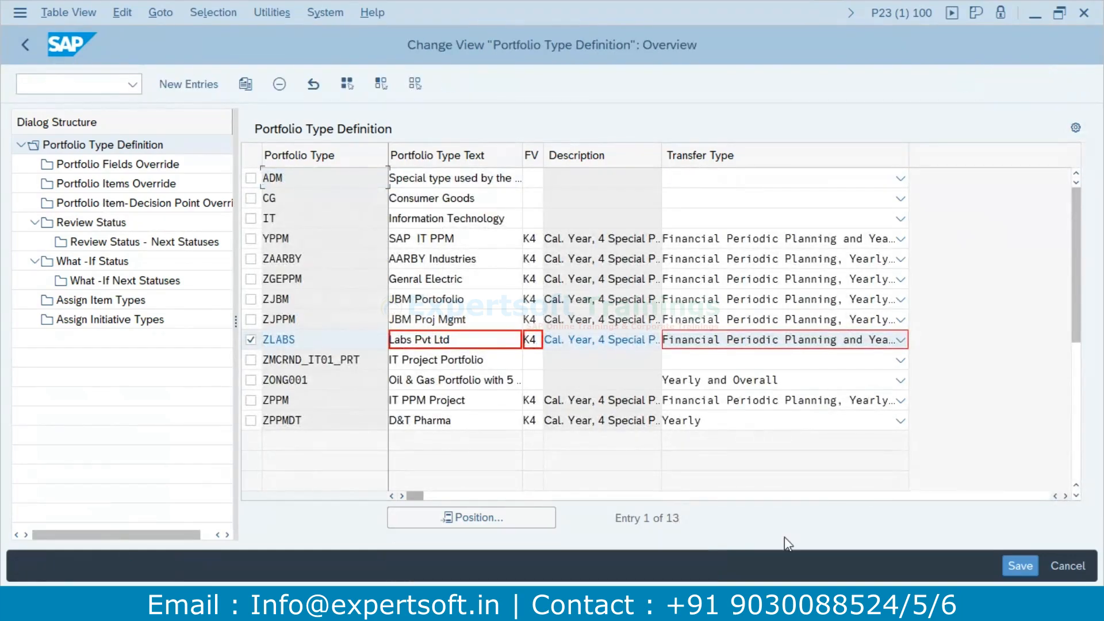
left_click(25, 46)
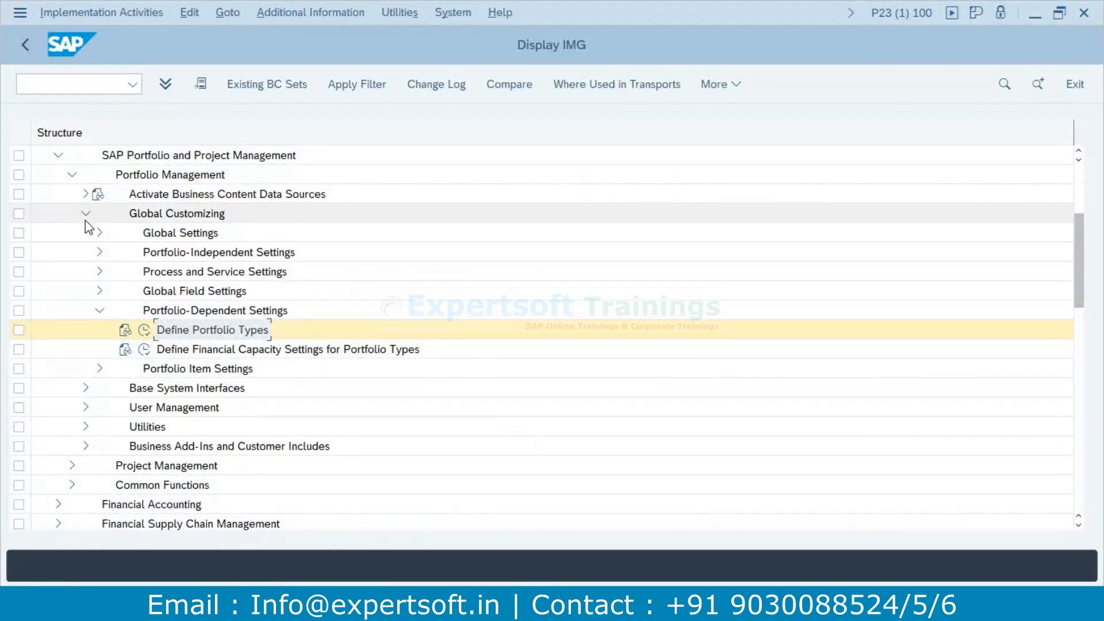
Review the units defined under Define Capacity Units in the Portfolio-Independent Settings and return to the IMG structure.
left_click(99, 254)
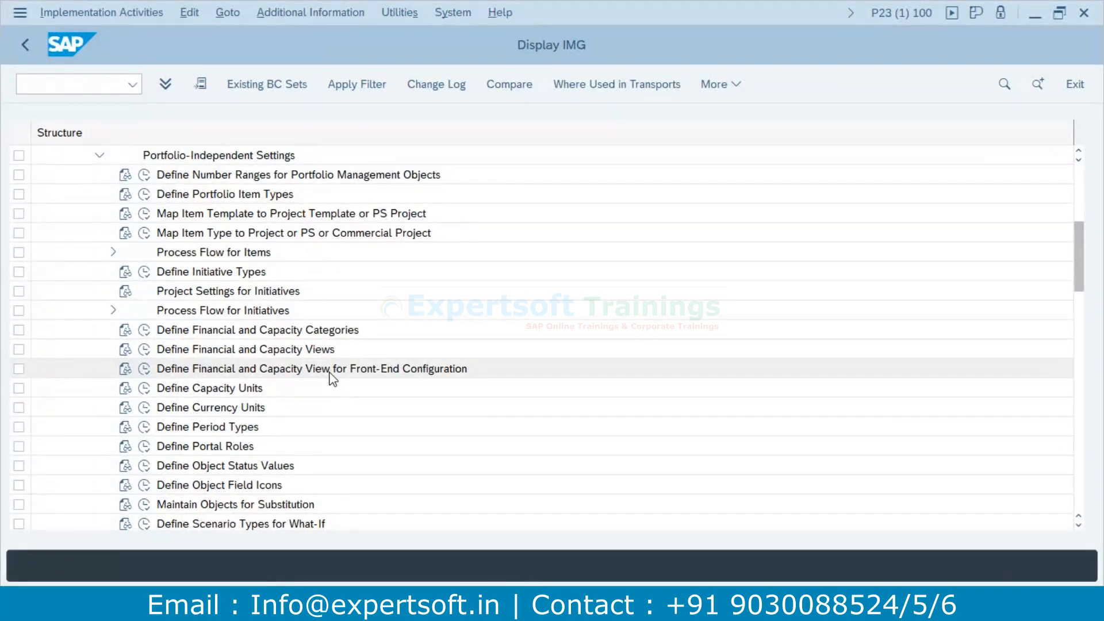
left_click(145, 391)
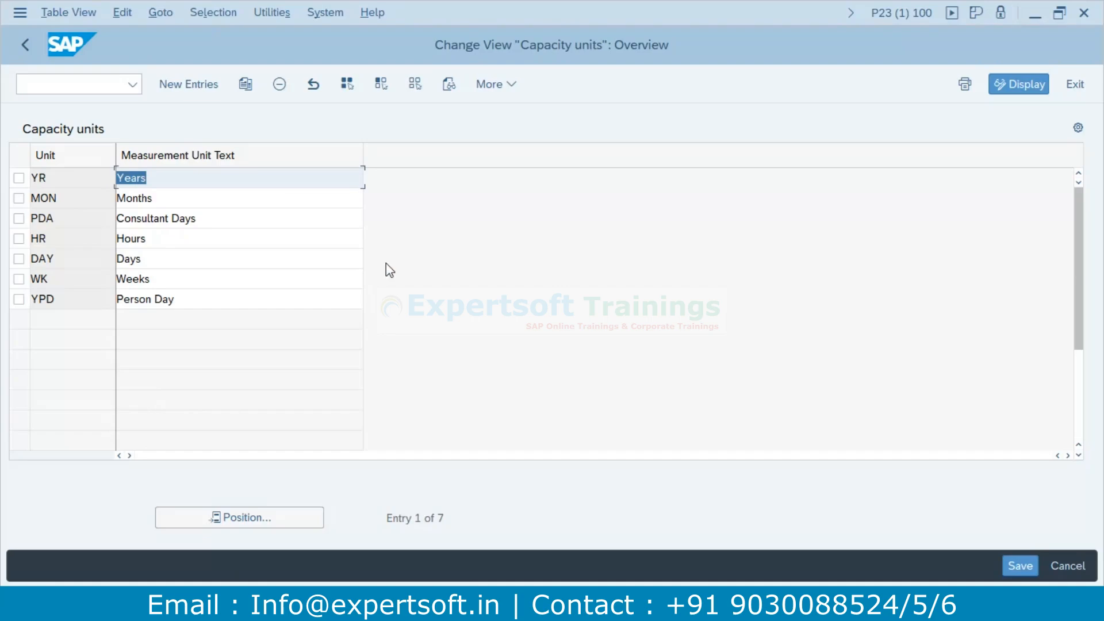
left_click_drag(71, 176, 46, 195)
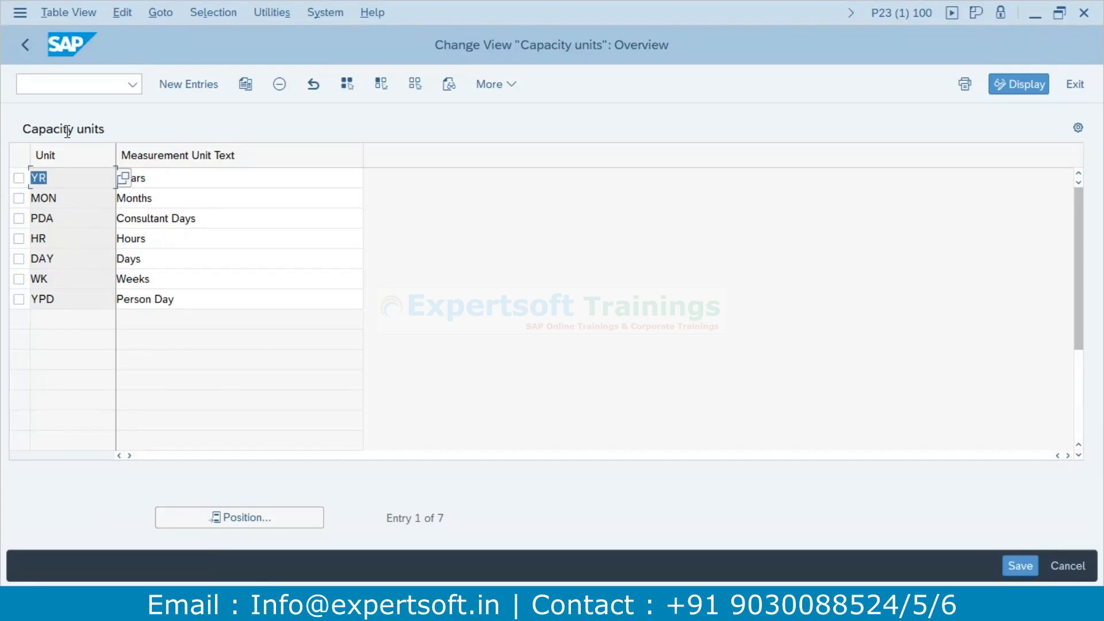
left_click(27, 46)
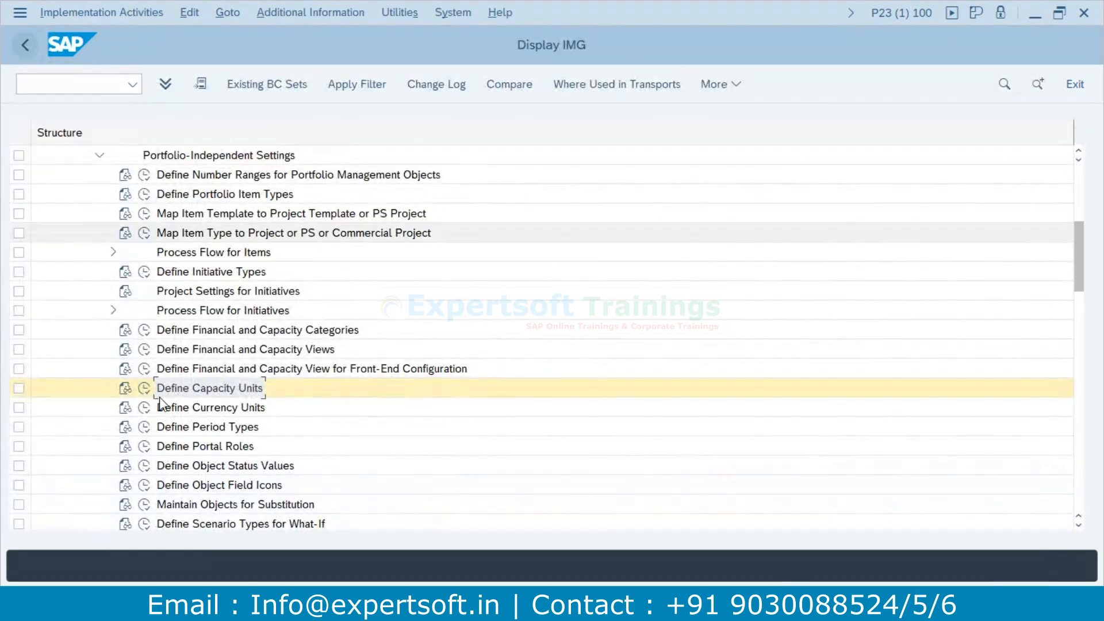
Add KPW (North Korean Won) as a new entry in Define Currency Units and return to the currency overview.
left_click(143, 407)
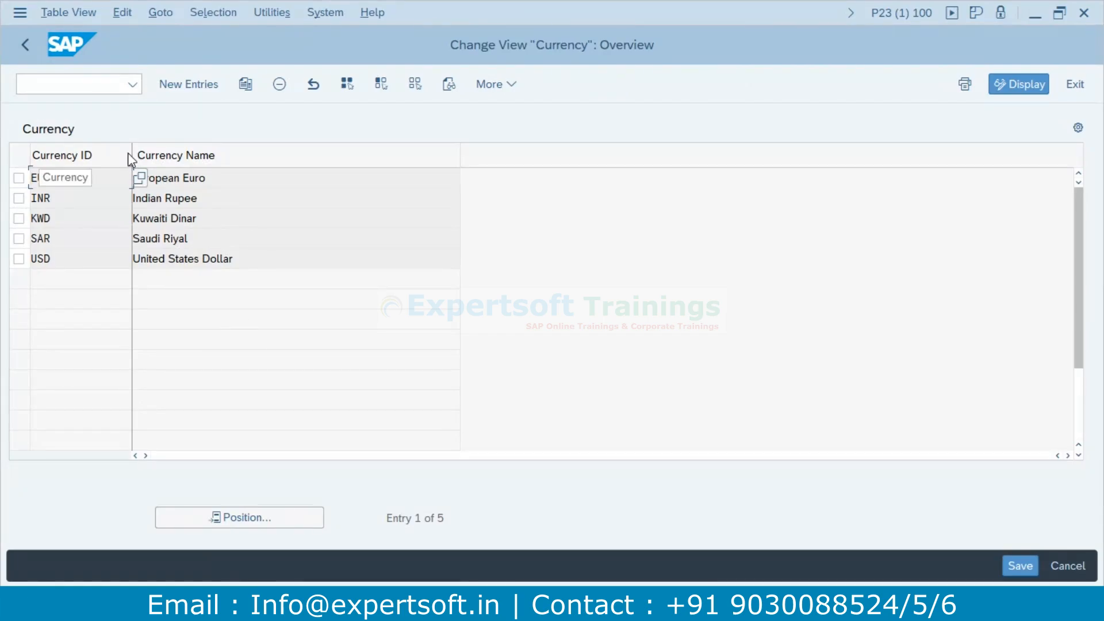
left_click_drag(129, 153, 123, 153)
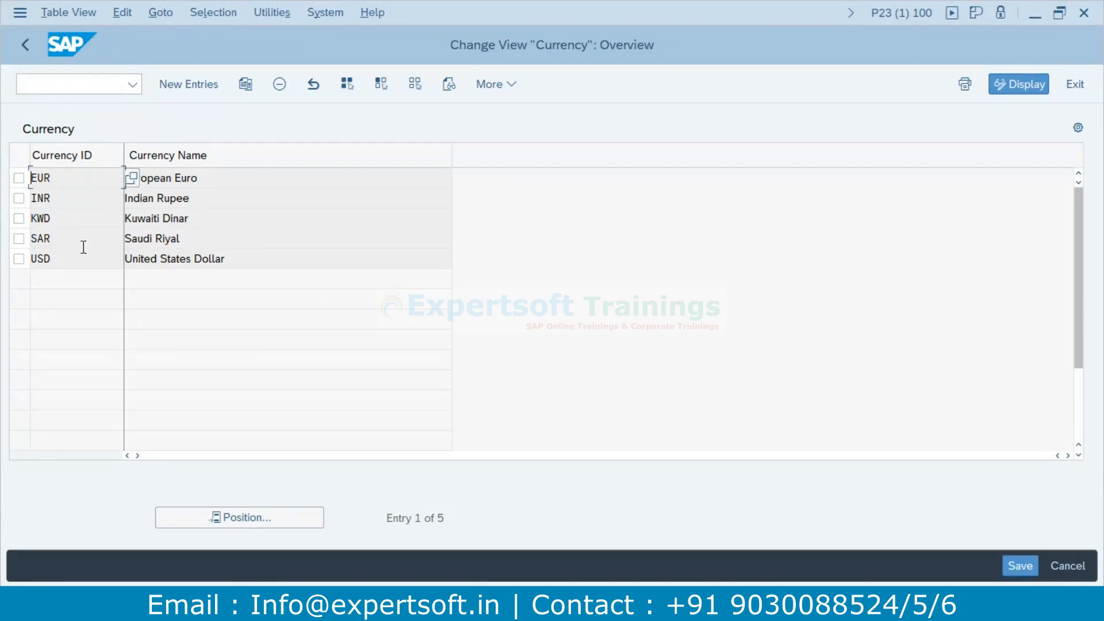
left_click(189, 88)
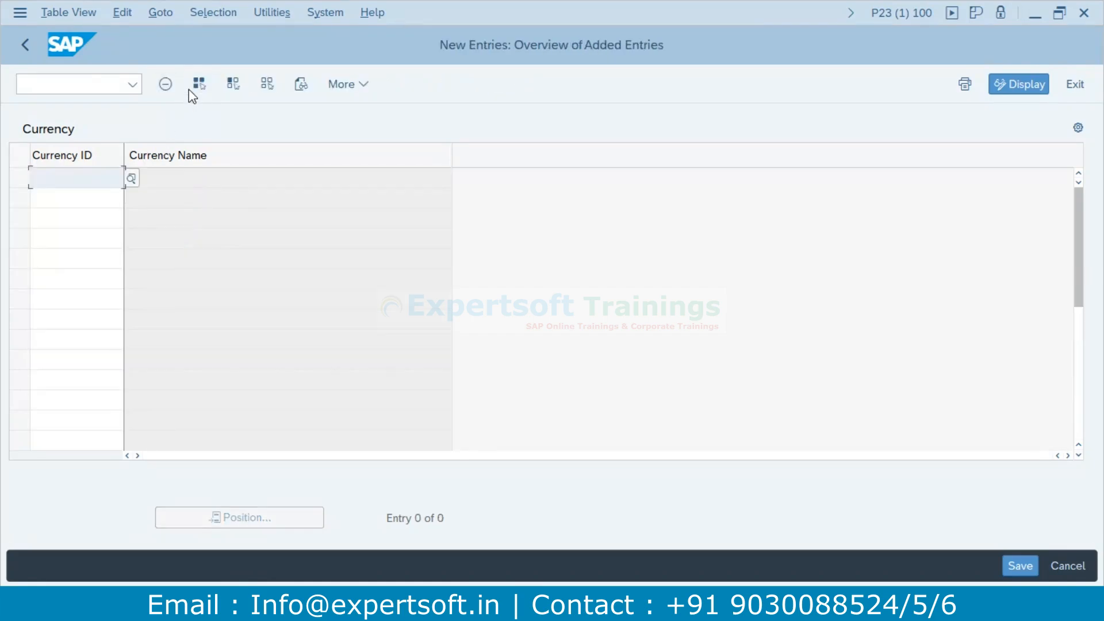
left_click(132, 179)
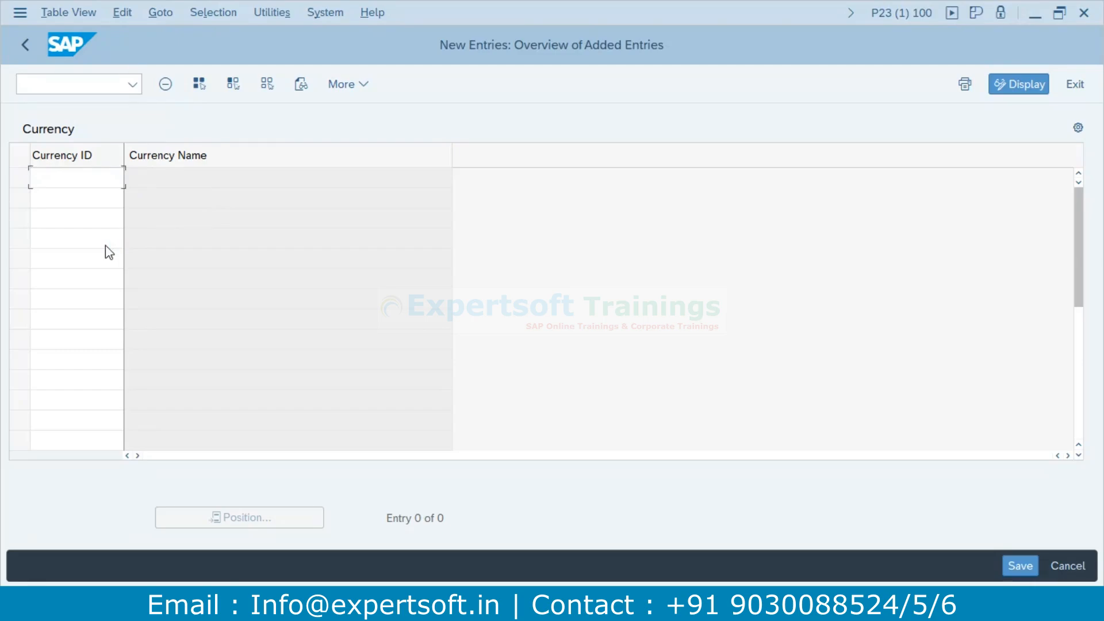
scroll(103, 425, "down", 10)
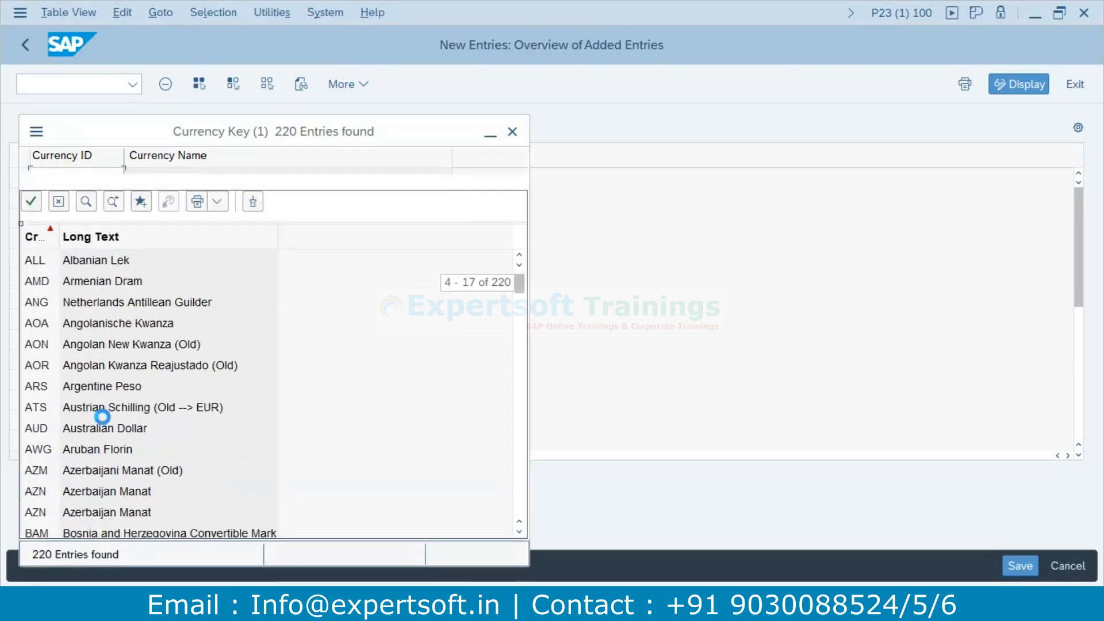
scroll(105, 438, "down", 15)
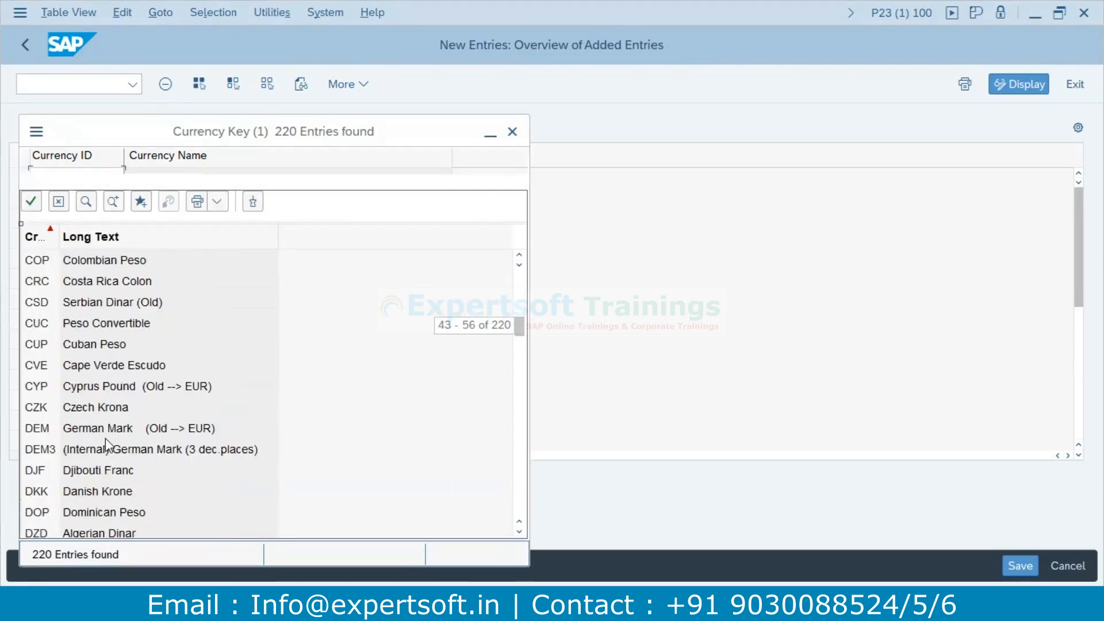
scroll(94, 453, "down", 3)
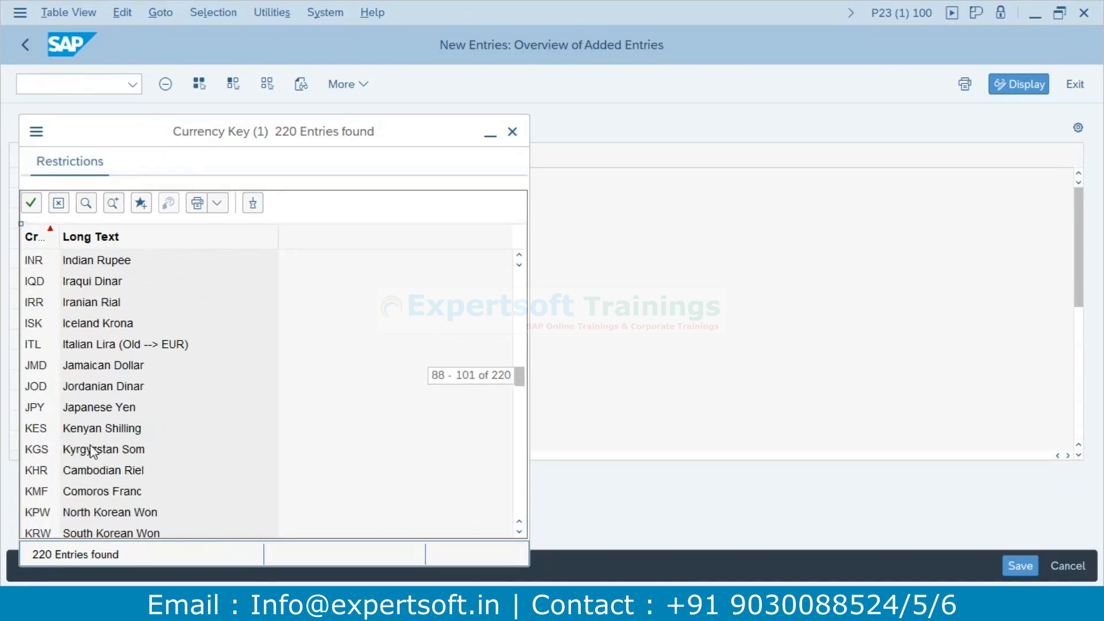
double_click(42, 513)
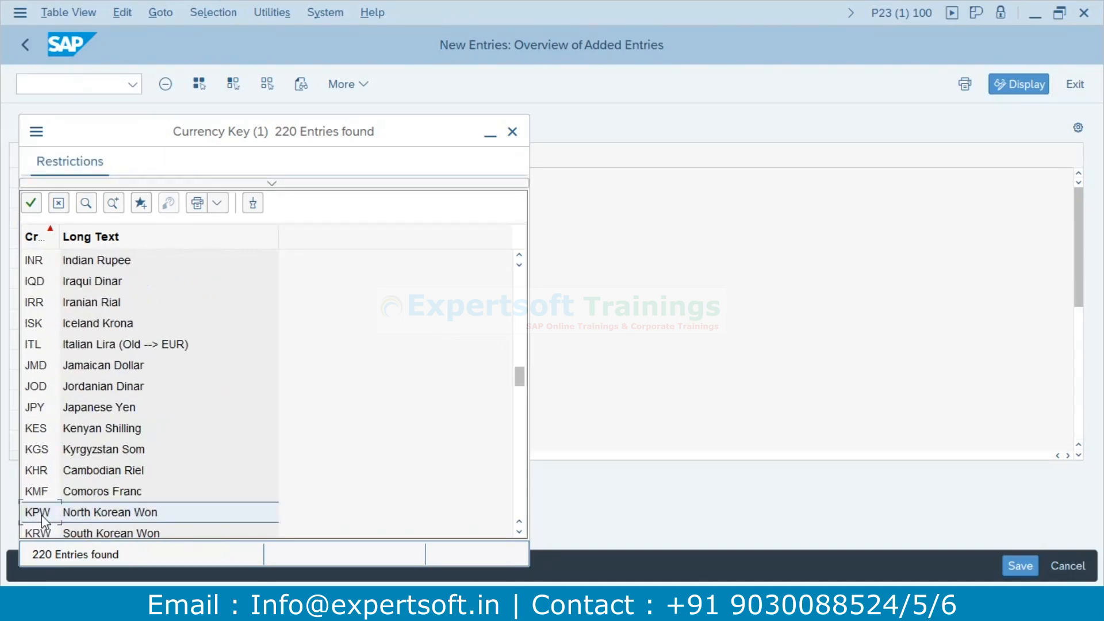
key("Return")
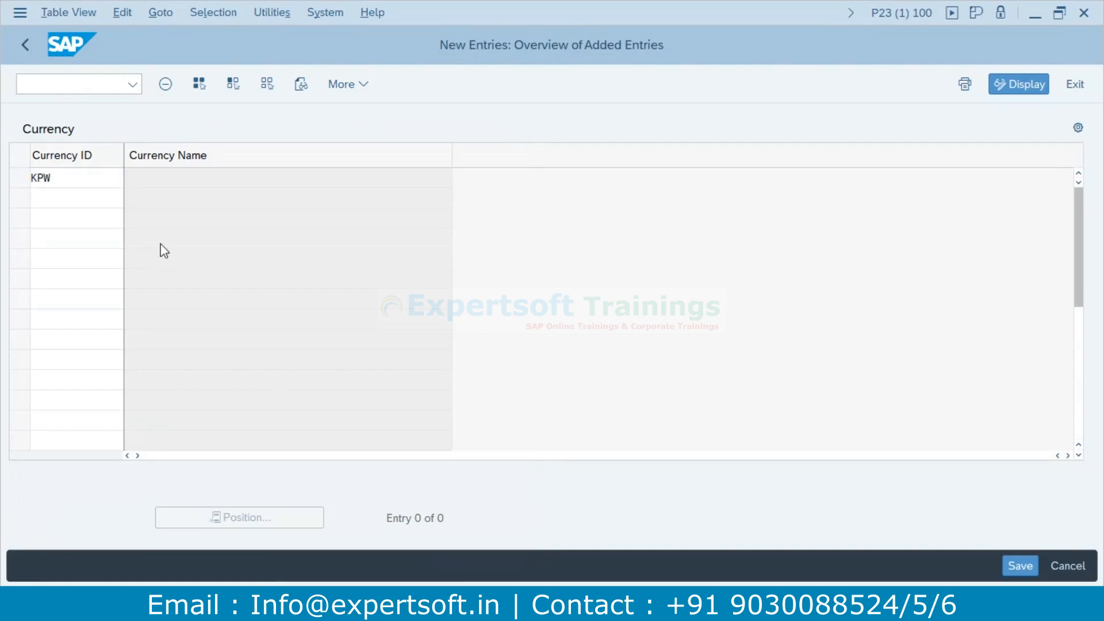
left_click(22, 46)
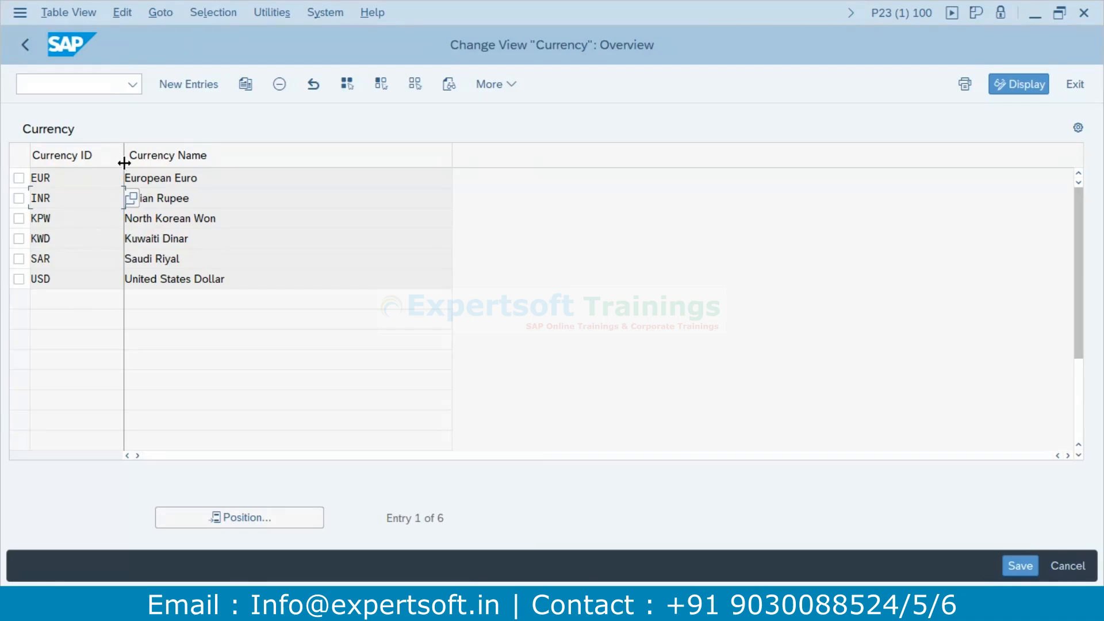
Examine the currency keys available for another new entry, and return to the currency overview.
left_click(175, 82)
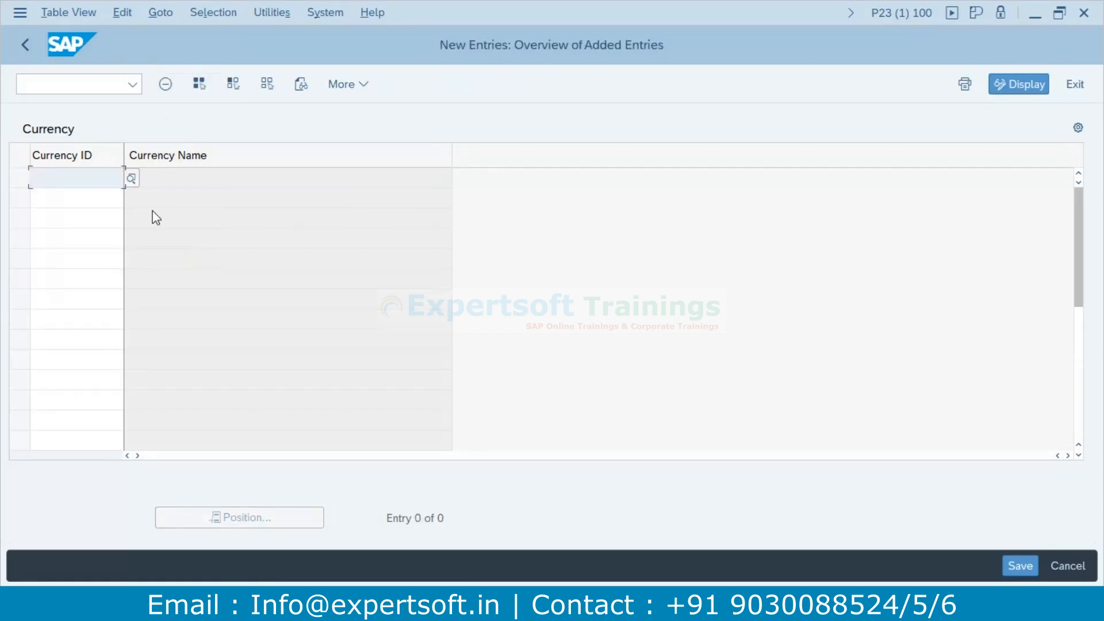
left_click(135, 176)
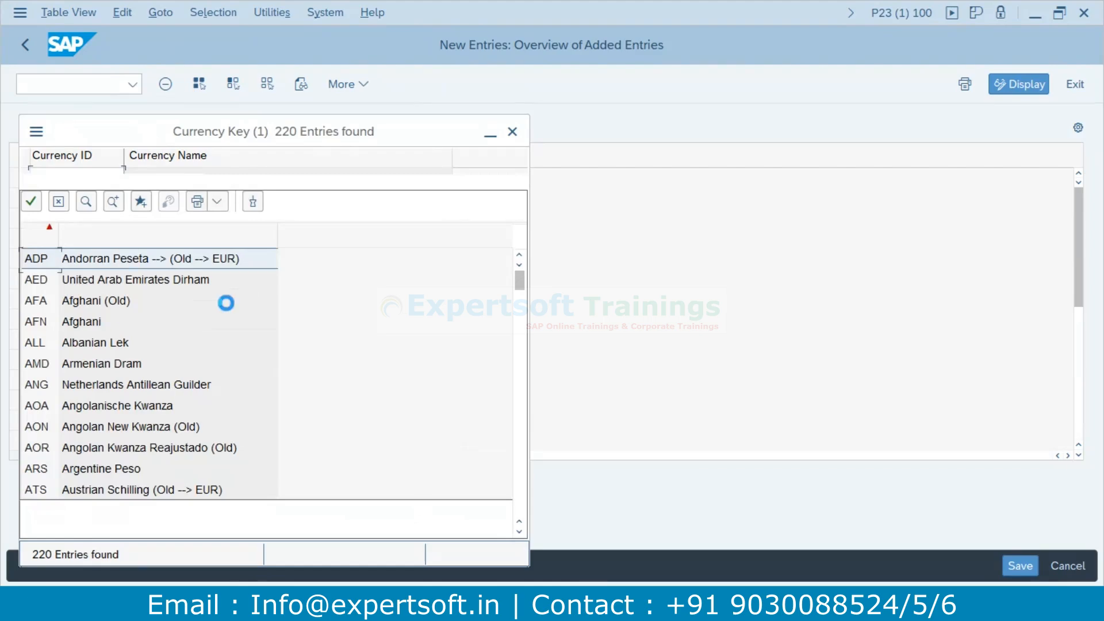
scroll(206, 346, "down", 10)
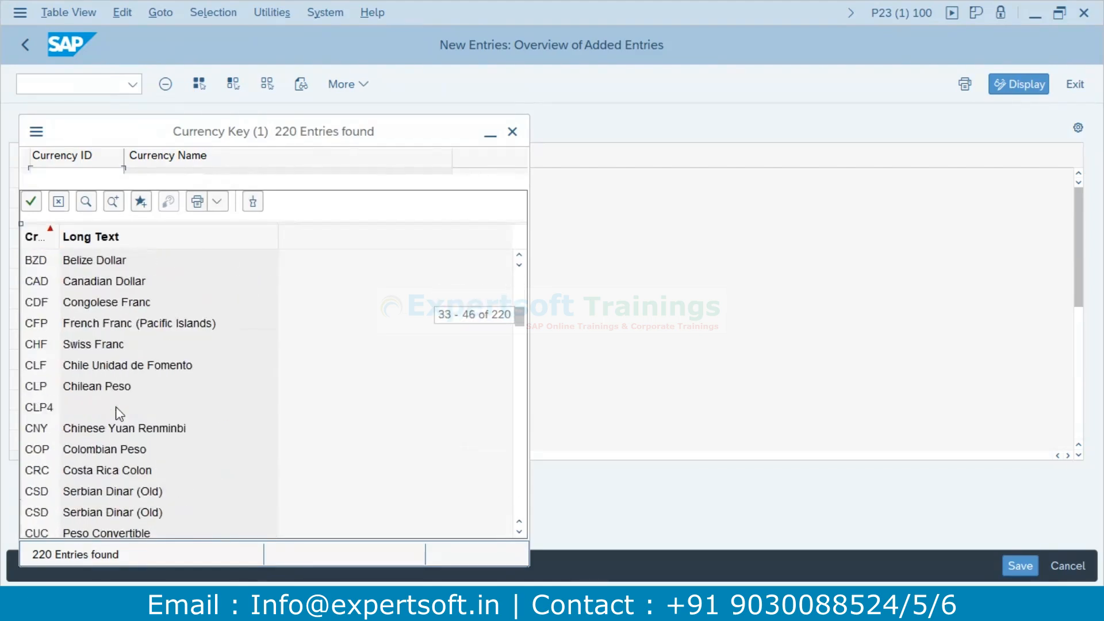
scroll(119, 413, "down", 15)
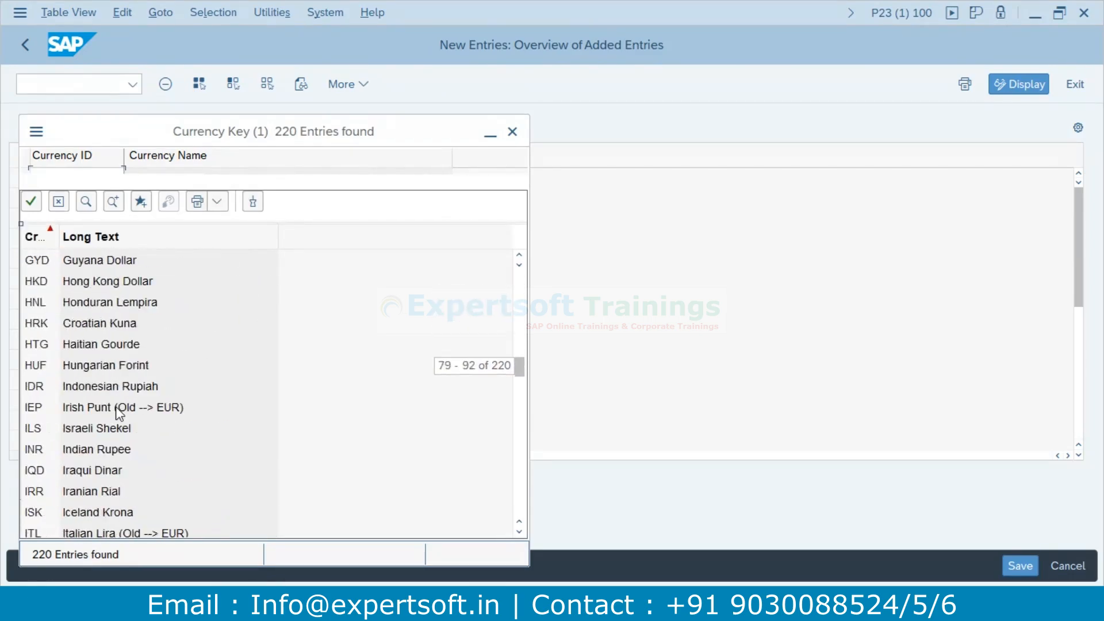
scroll(120, 413, "down", 1)
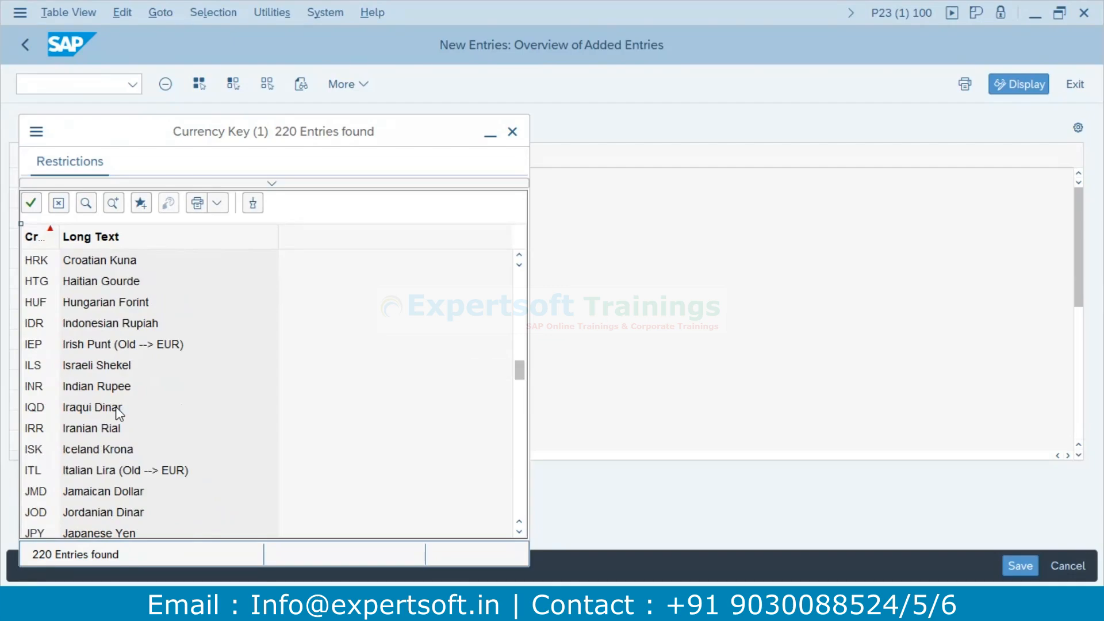
scroll(90, 435, "down", 5)
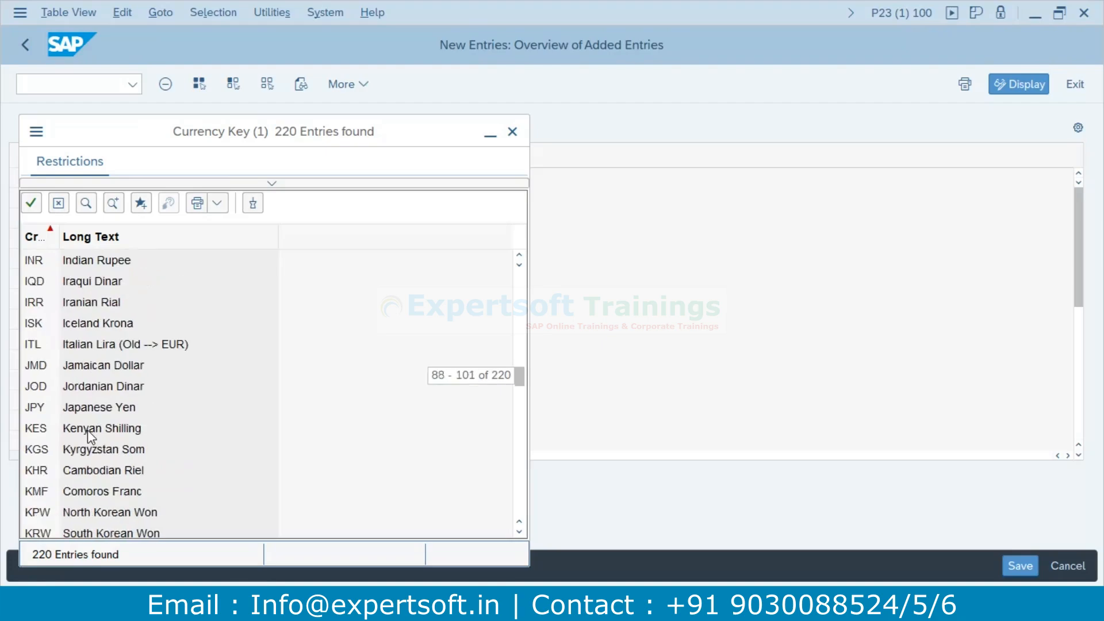
left_click(516, 135)
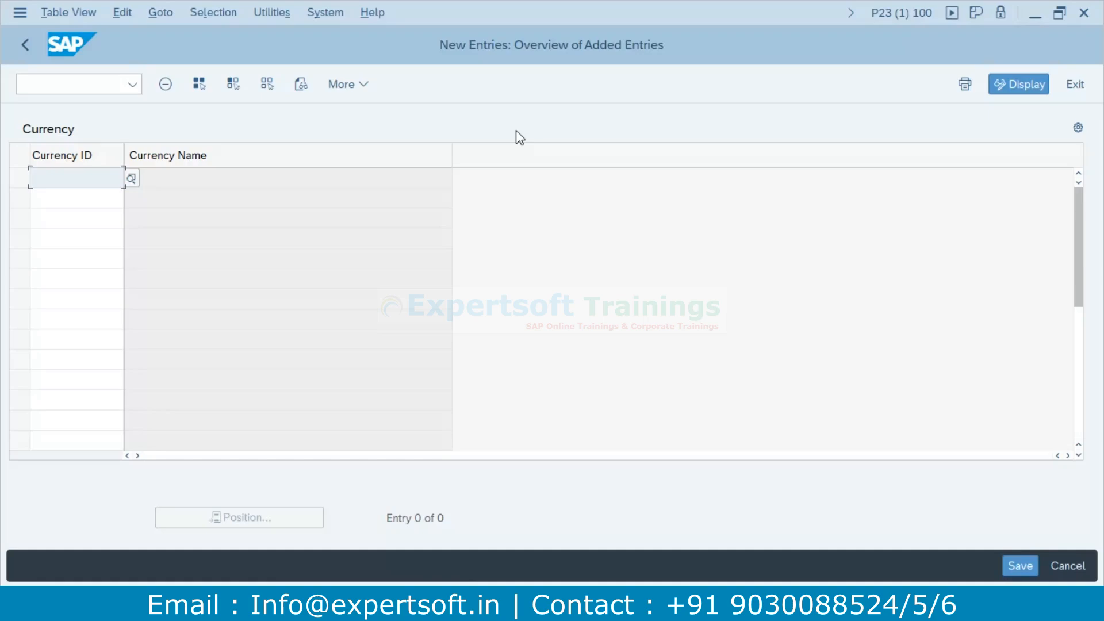
left_click(26, 46)
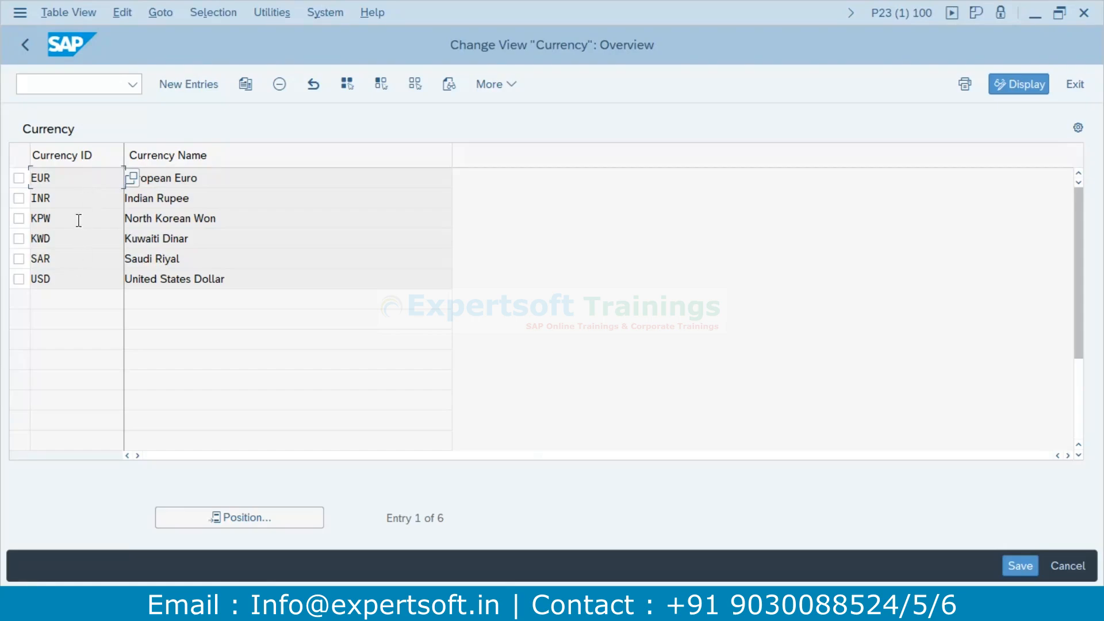
Save the currency units under customizing request P23K900021 and return to the IMG structure.
left_click_drag(62, 279, 23, 279)
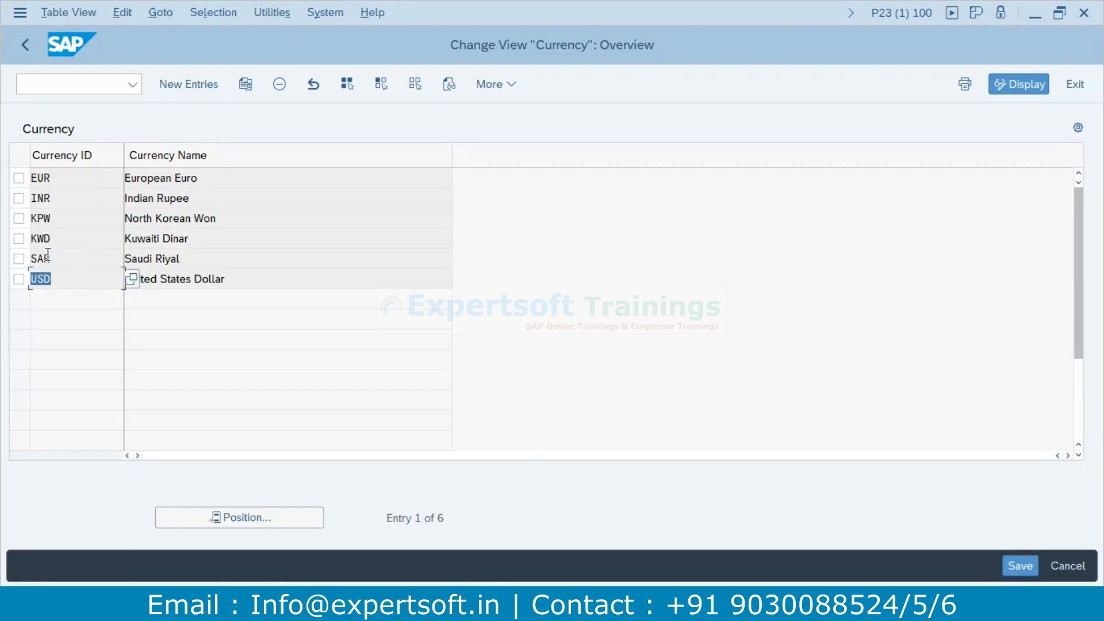
left_click_drag(68, 195, 28, 185)
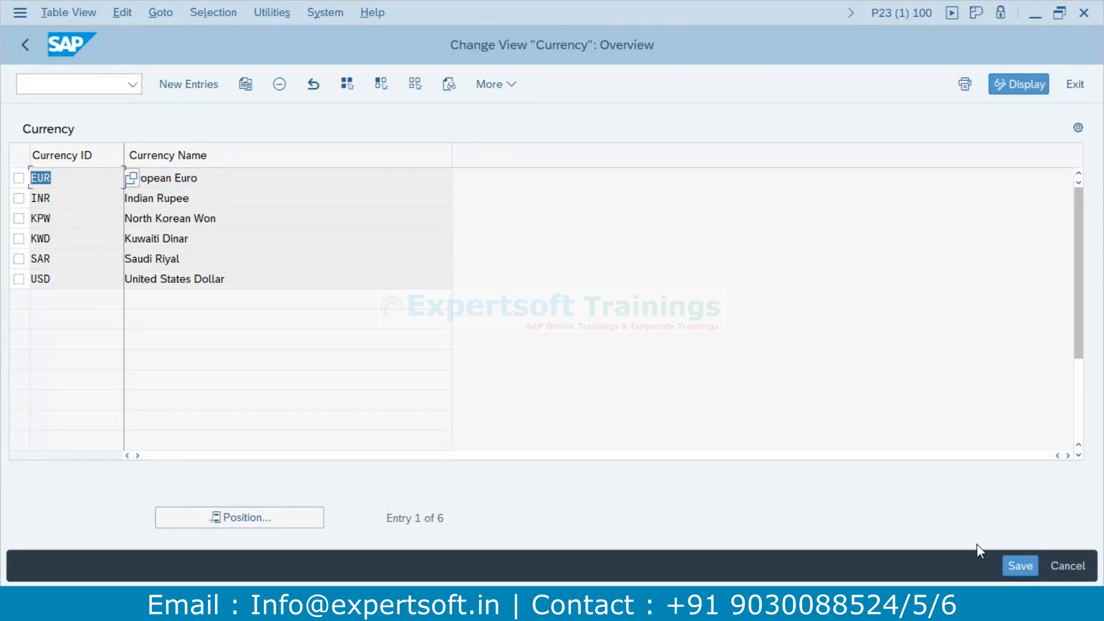
left_click(1017, 566)
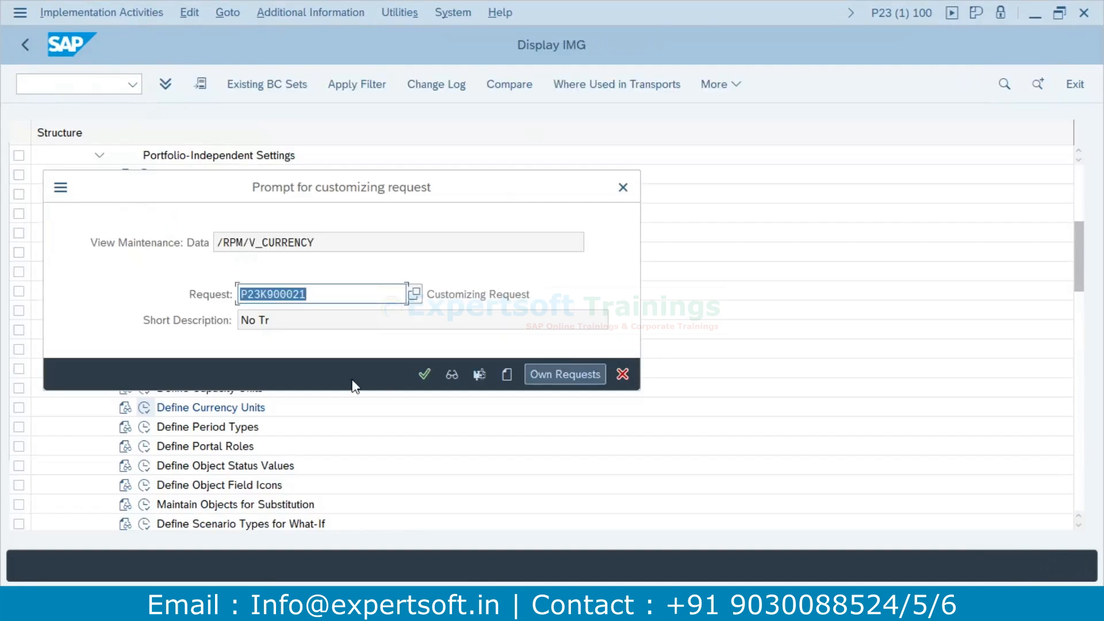
left_click(425, 375)
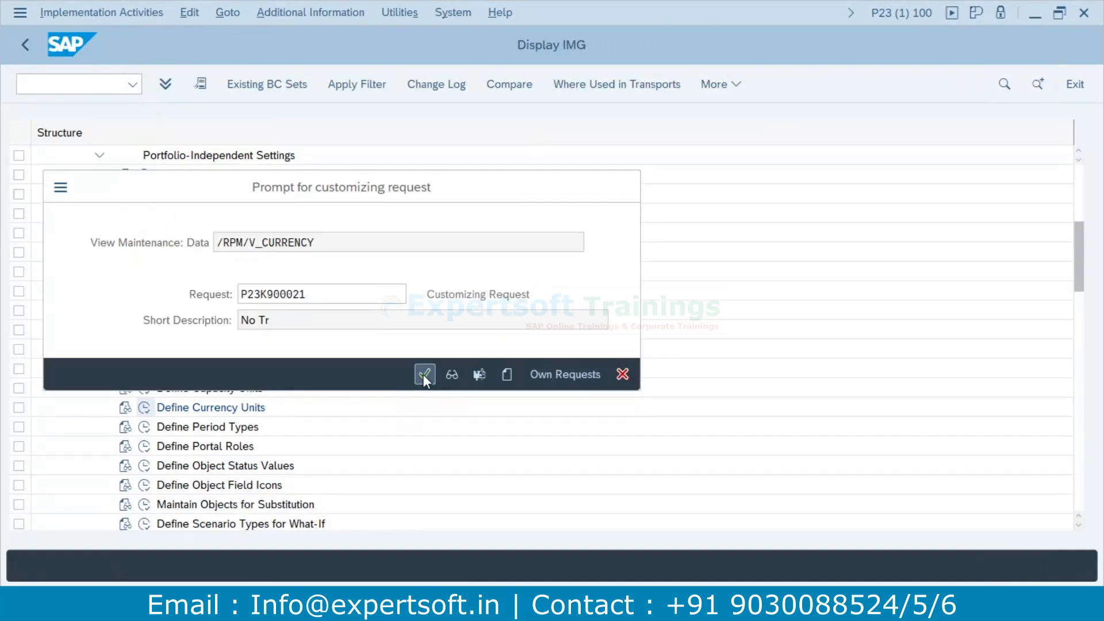
left_click(26, 48)
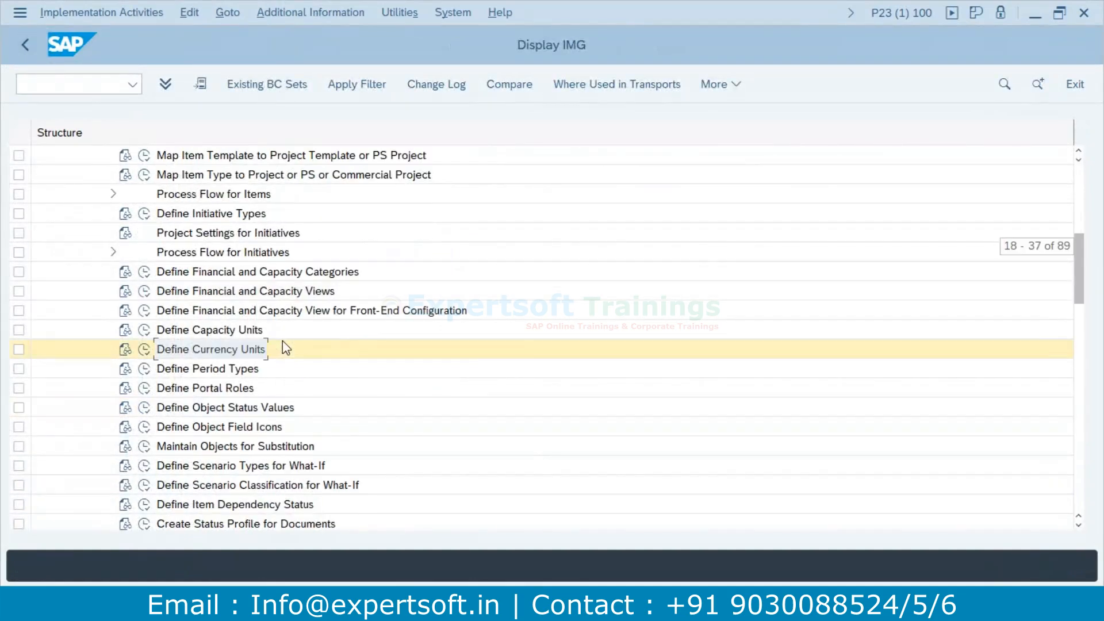
Open Define Period Types and narrow the Period Type column to view the conversion factors beside it.
left_click(145, 369)
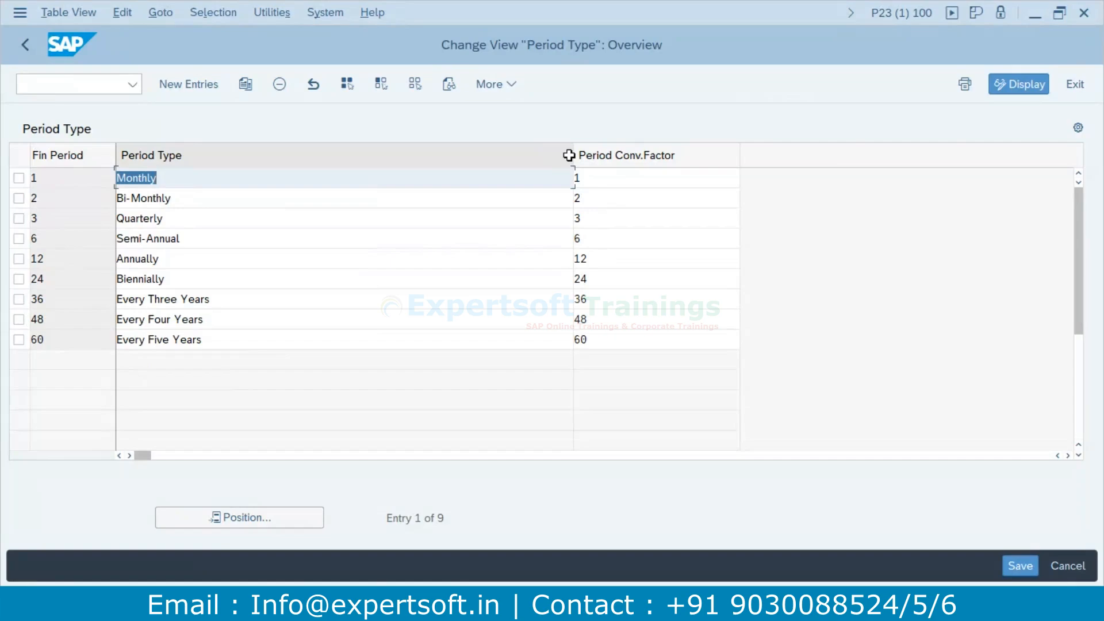
left_click_drag(574, 153, 263, 160)
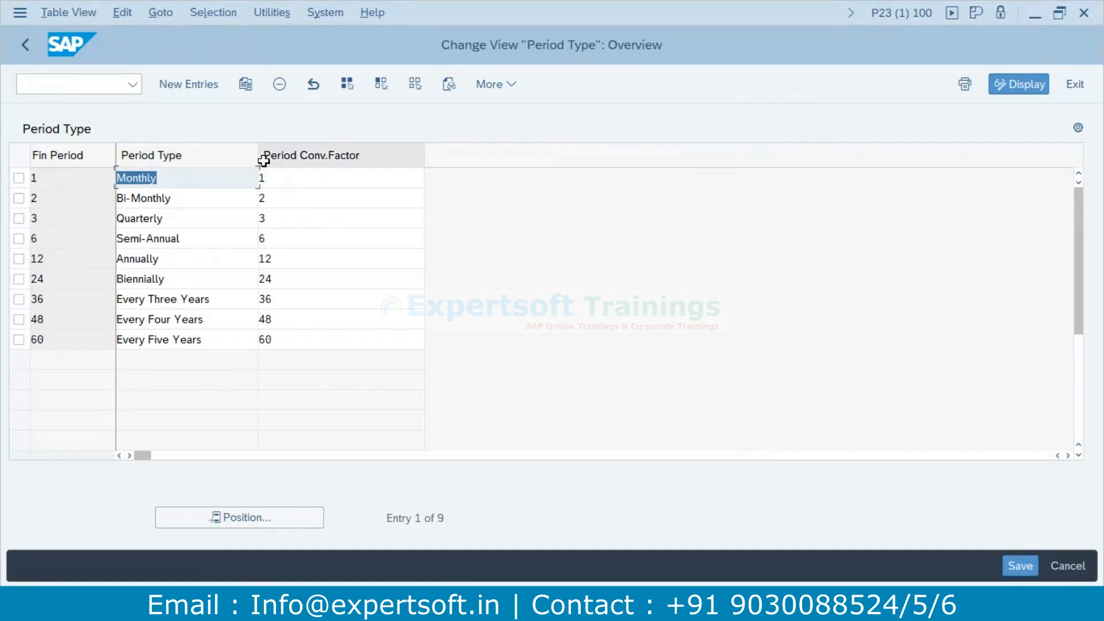
Examine the longer period types, marking Every Three Years, Every Four Years and Every Five Years.
left_click(180, 199)
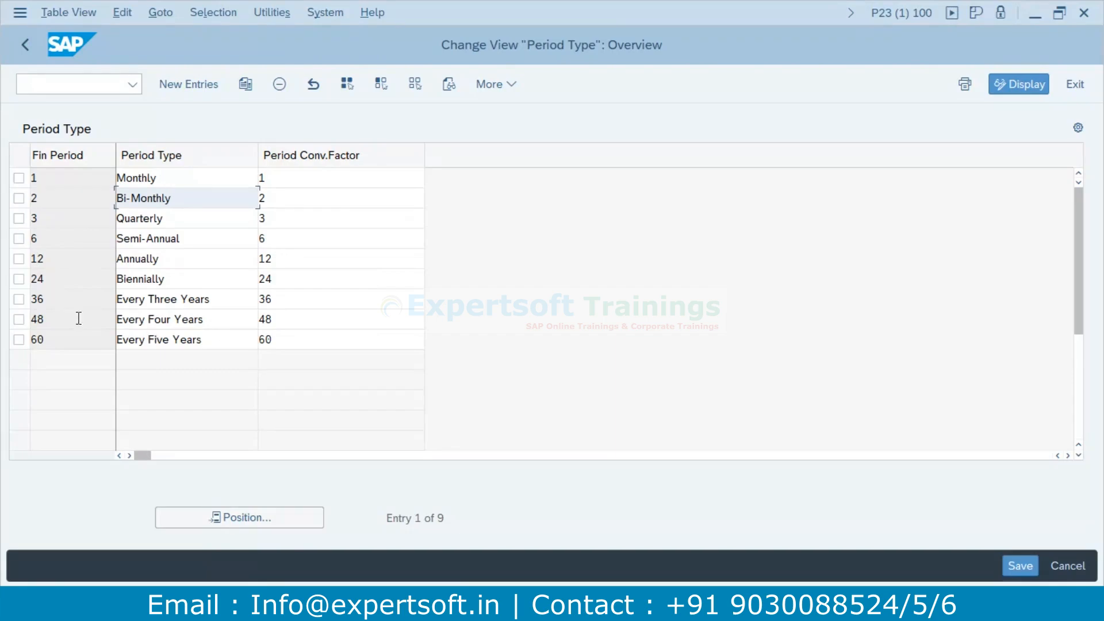
left_click(19, 299)
left_click(19, 319)
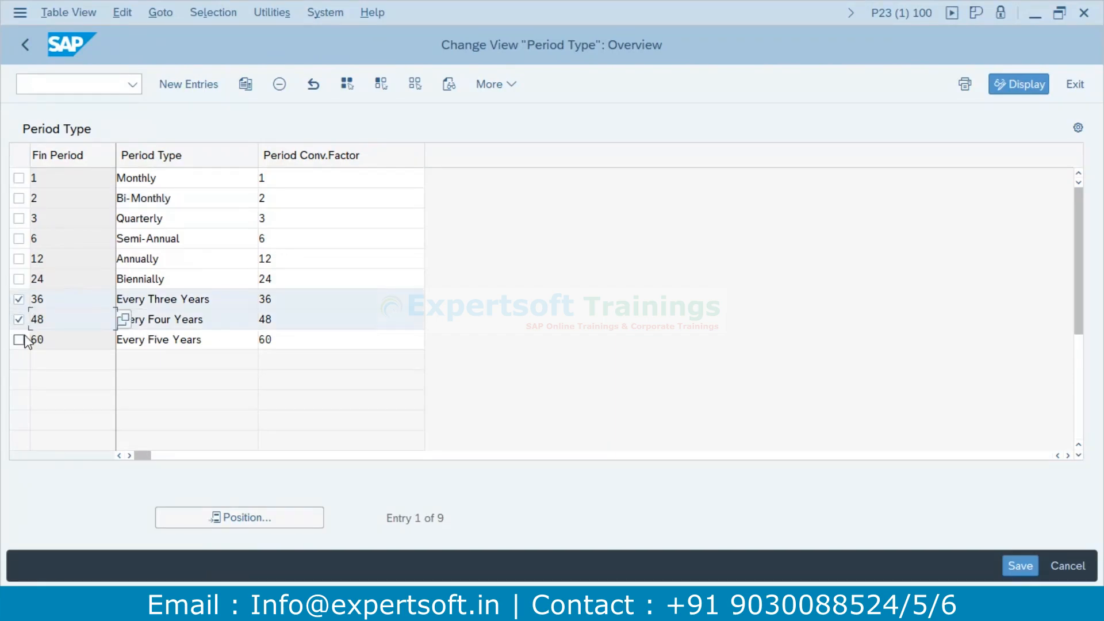
left_click(19, 339)
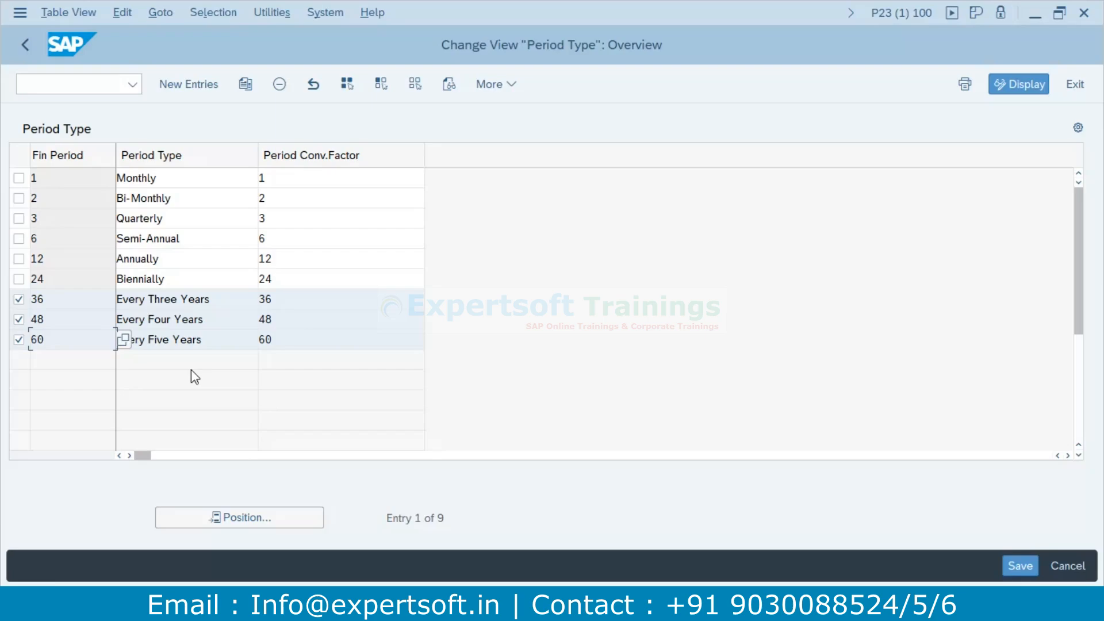
Compare the Monthly and Annually period types with their period conversion factors.
left_click(284, 180)
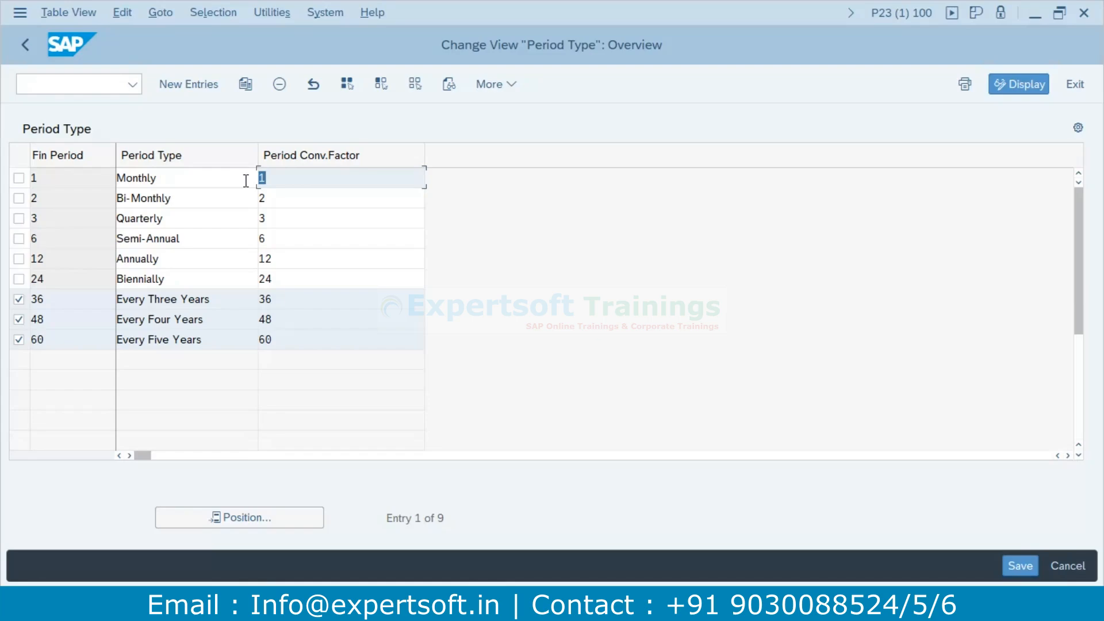
left_click(309, 180)
left_click_drag(191, 266, 89, 262)
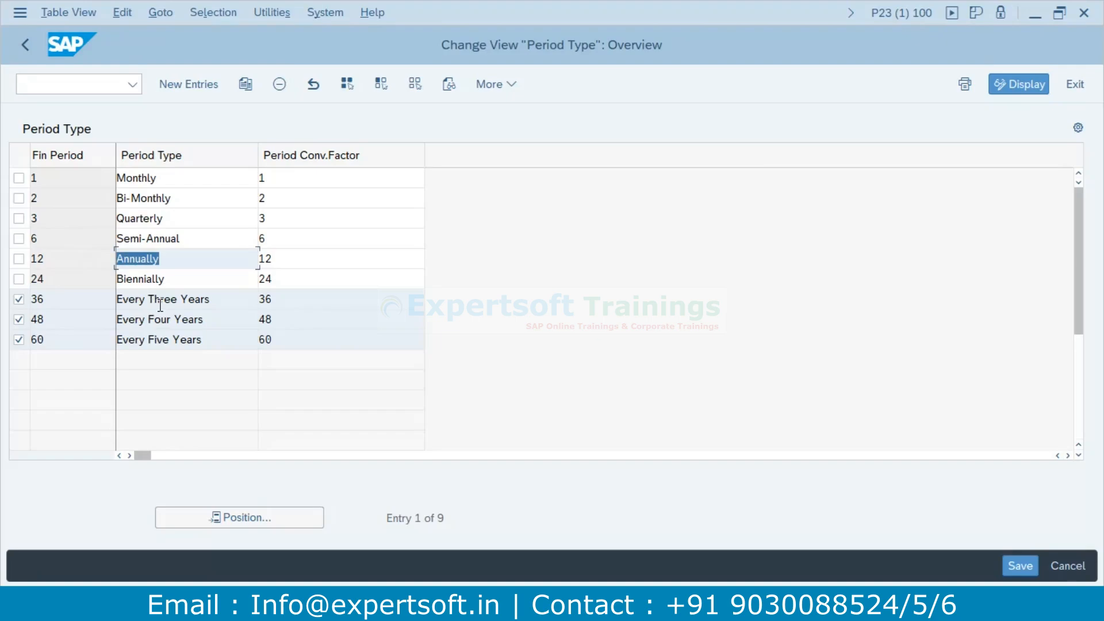
left_click(328, 259)
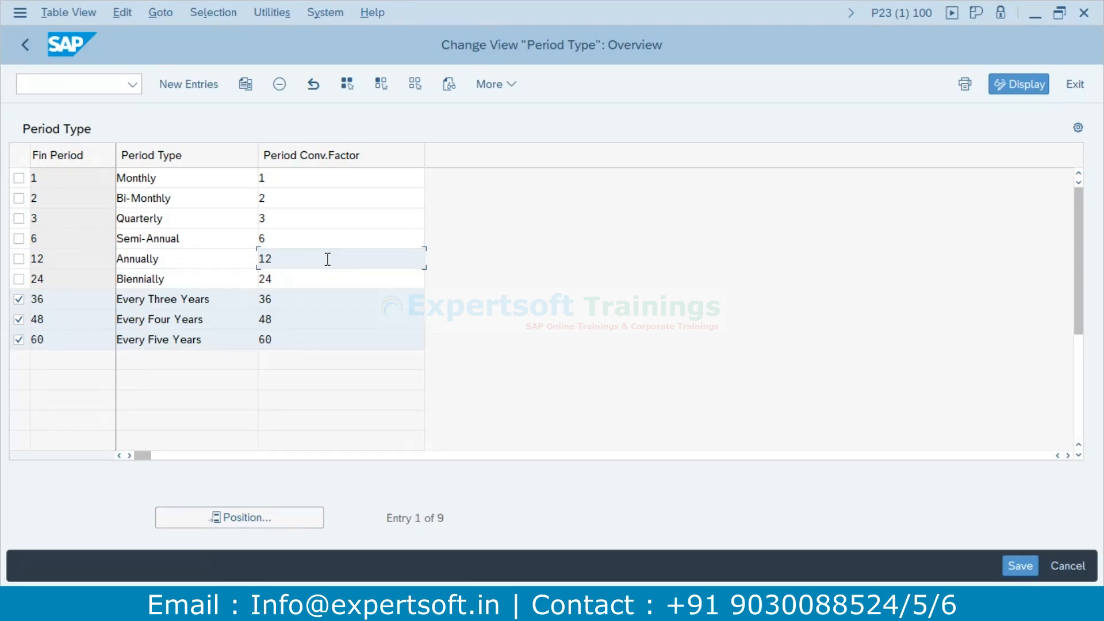
double_click(195, 257)
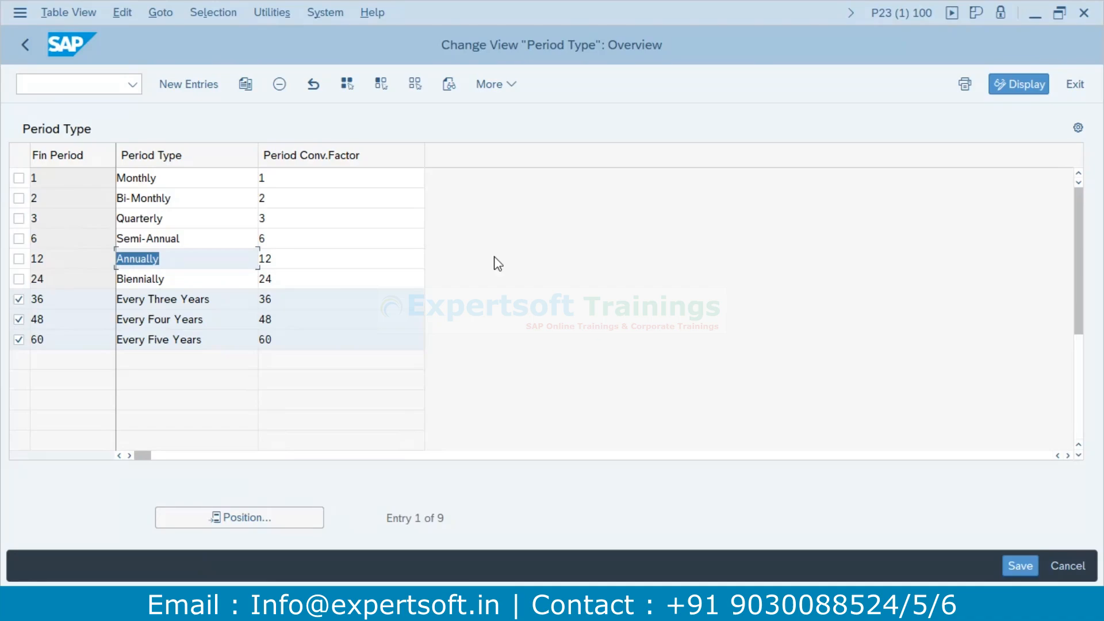
double_click(172, 178)
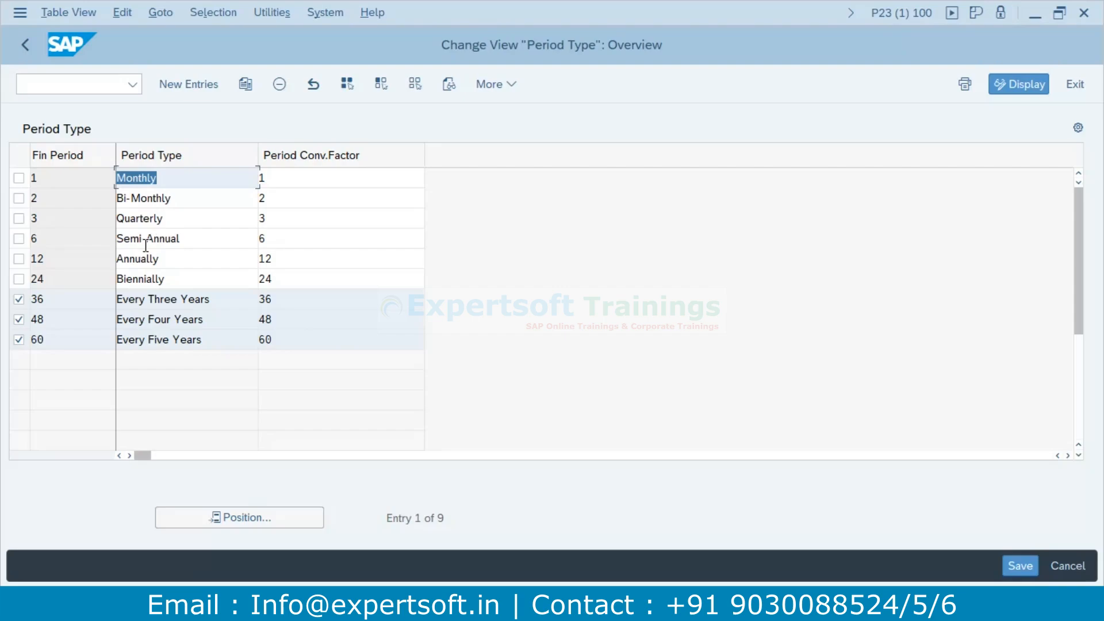
left_click_drag(190, 257, 106, 257)
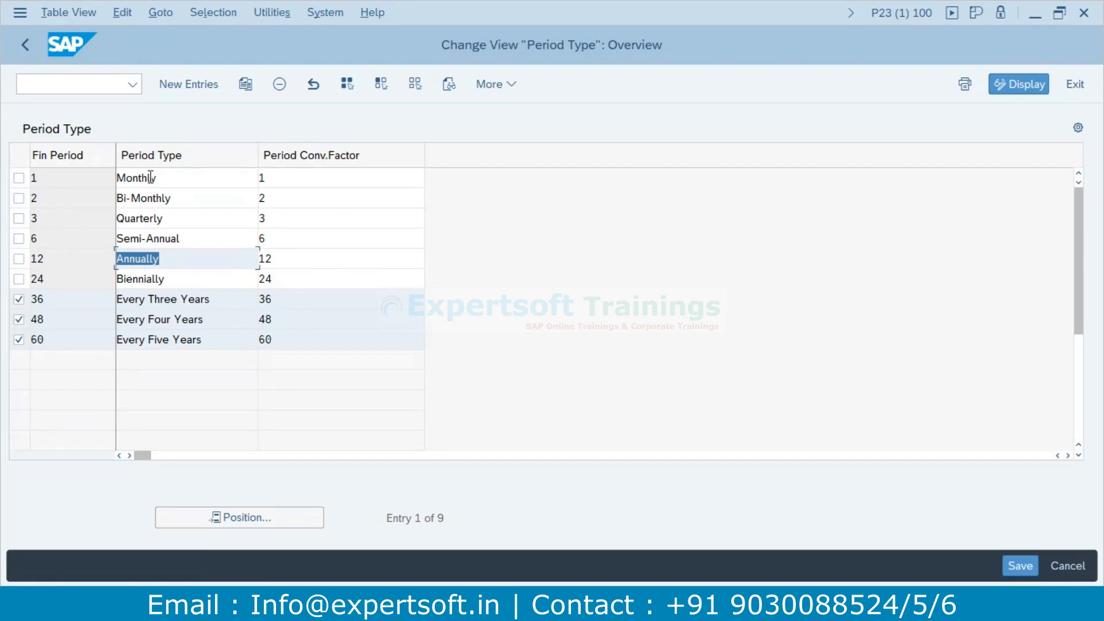
left_click(173, 183)
left_click_drag(173, 183, 114, 184)
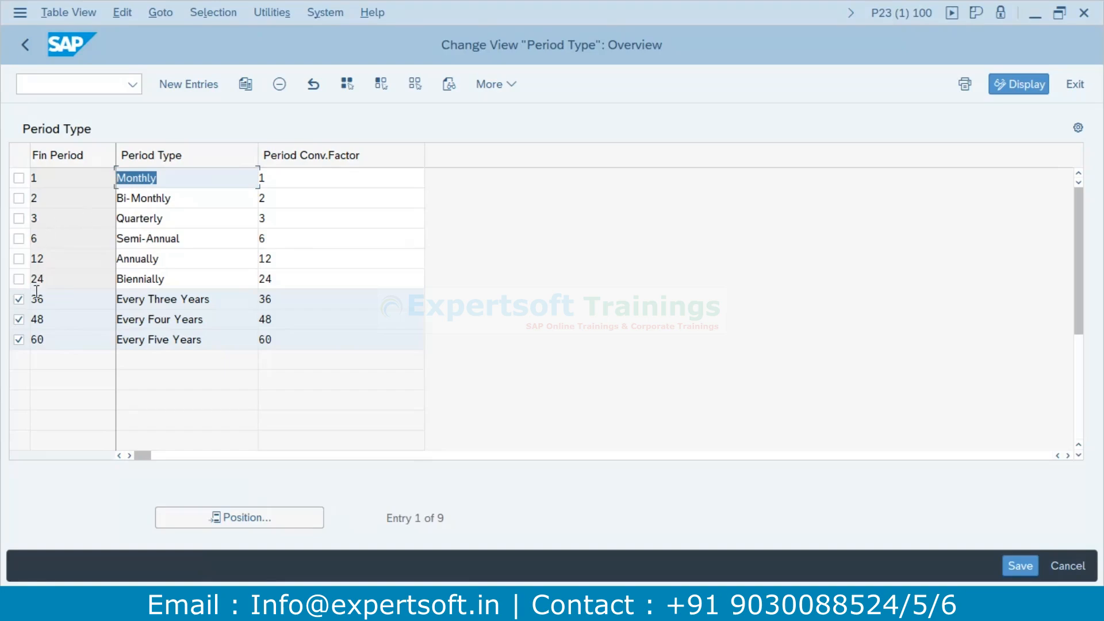
Try to delete the period types 1, 2, 3, 6, 36, 48 and 60, and return to the IMG structure.
left_click(19, 179)
left_click(18, 198)
left_click(19, 218)
left_click(18, 238)
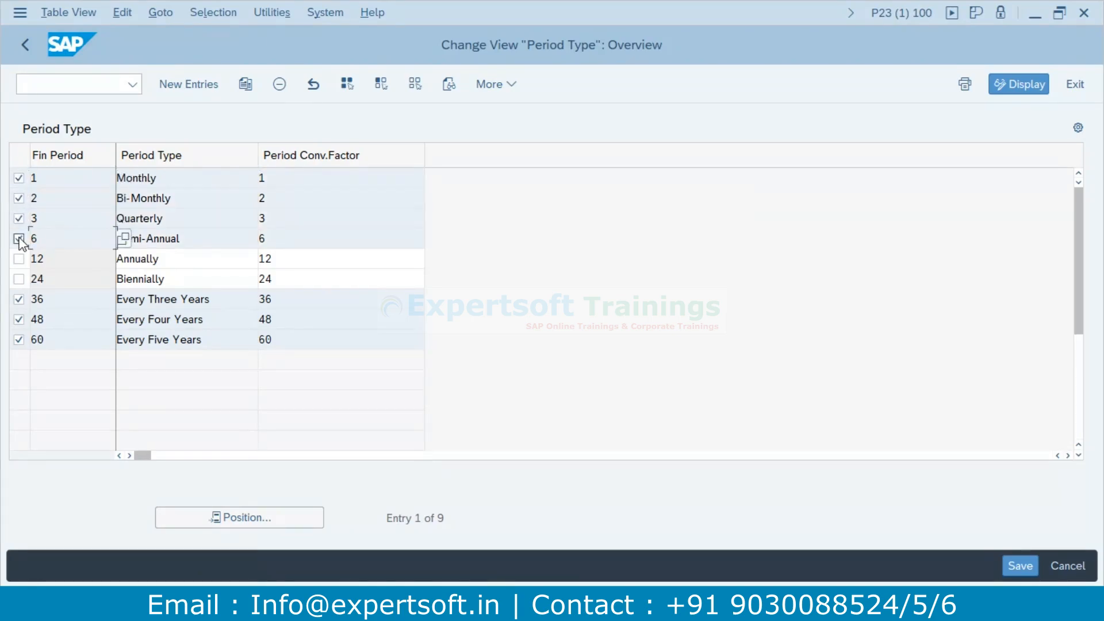
left_click(279, 86)
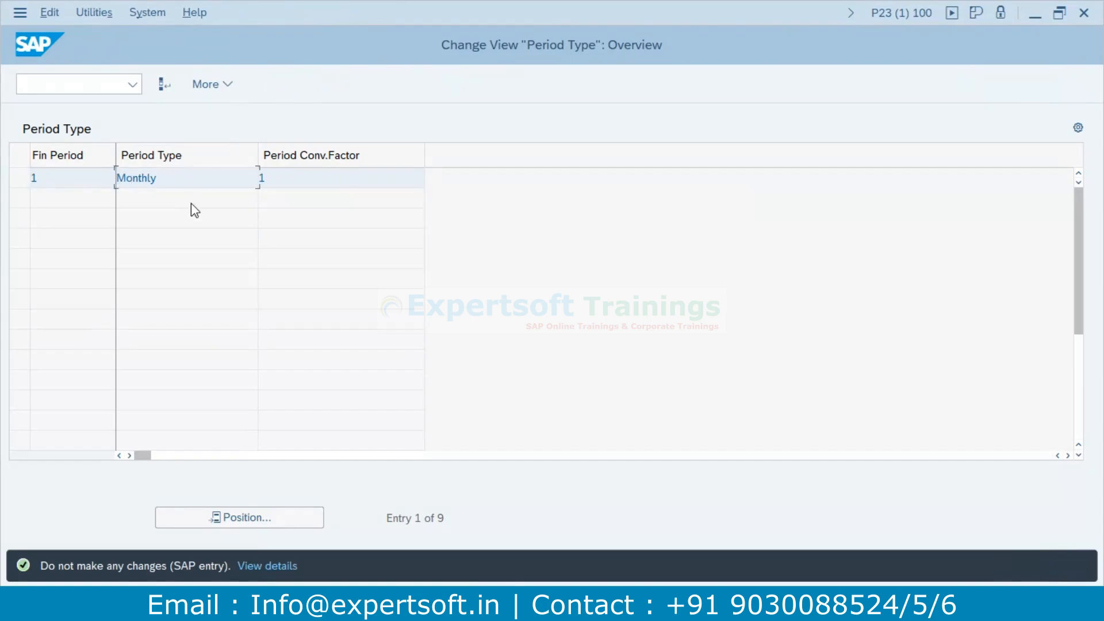
left_click_drag(180, 178, 110, 180)
left_click(164, 86)
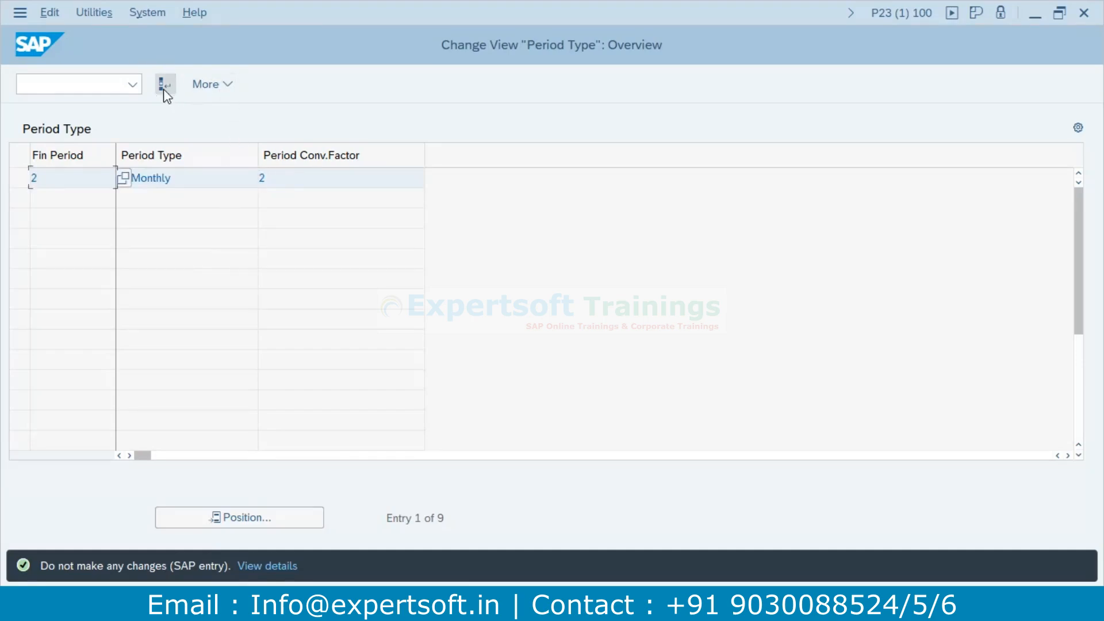
left_click(233, 85)
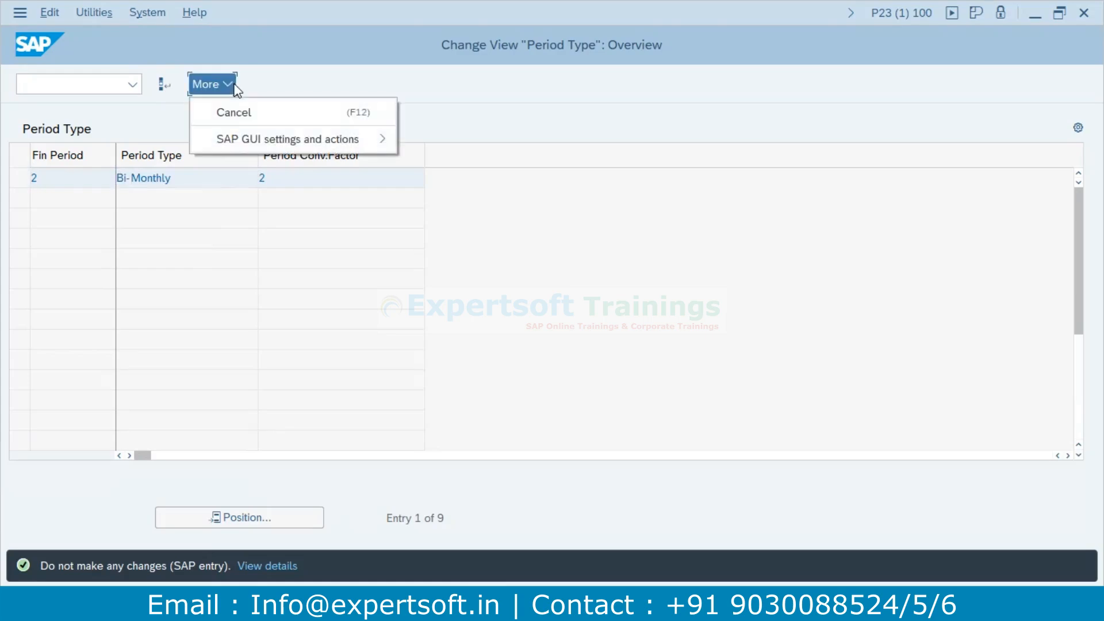
left_click(235, 115)
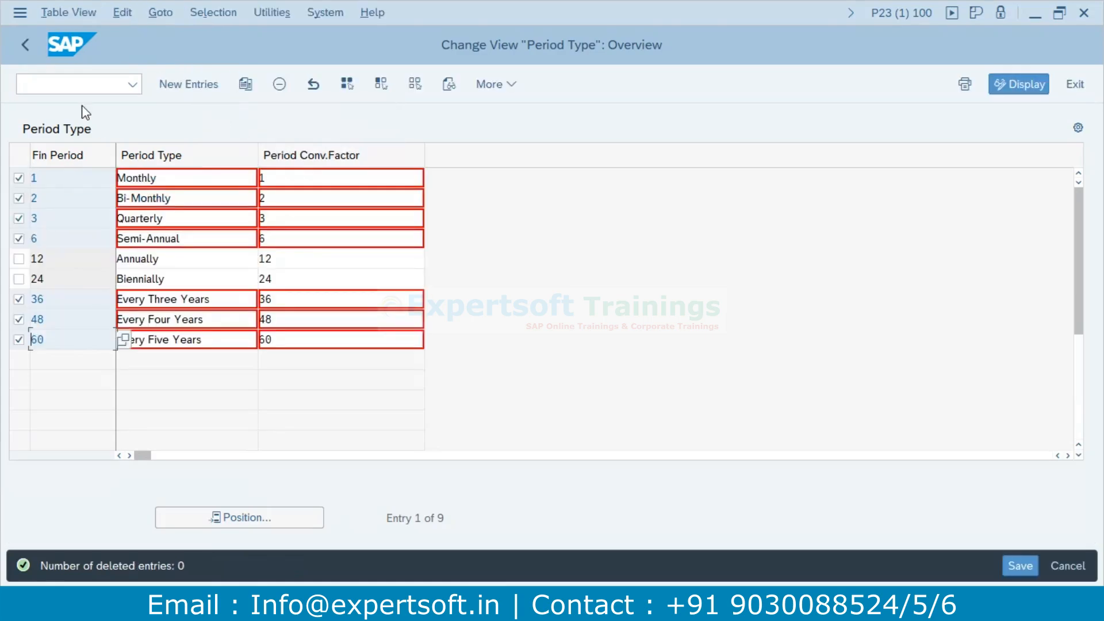
left_click(22, 49)
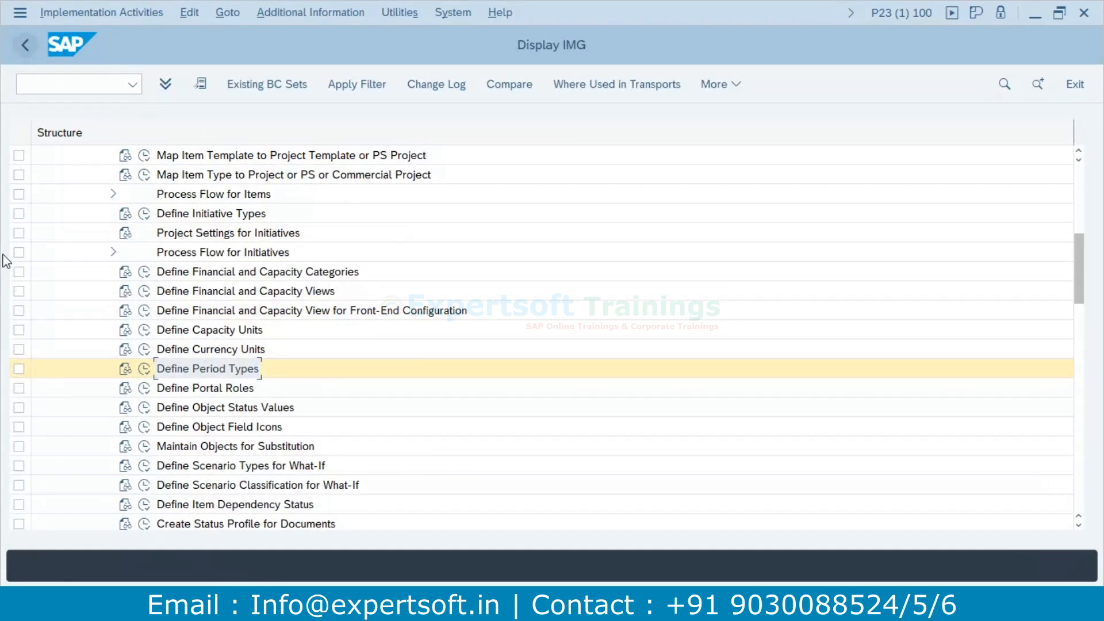
Reopen Define Period Types, mark the 36, 48 and 60 periods to review them, and return to the IMG structure.
scroll(463, 368, "down", 1)
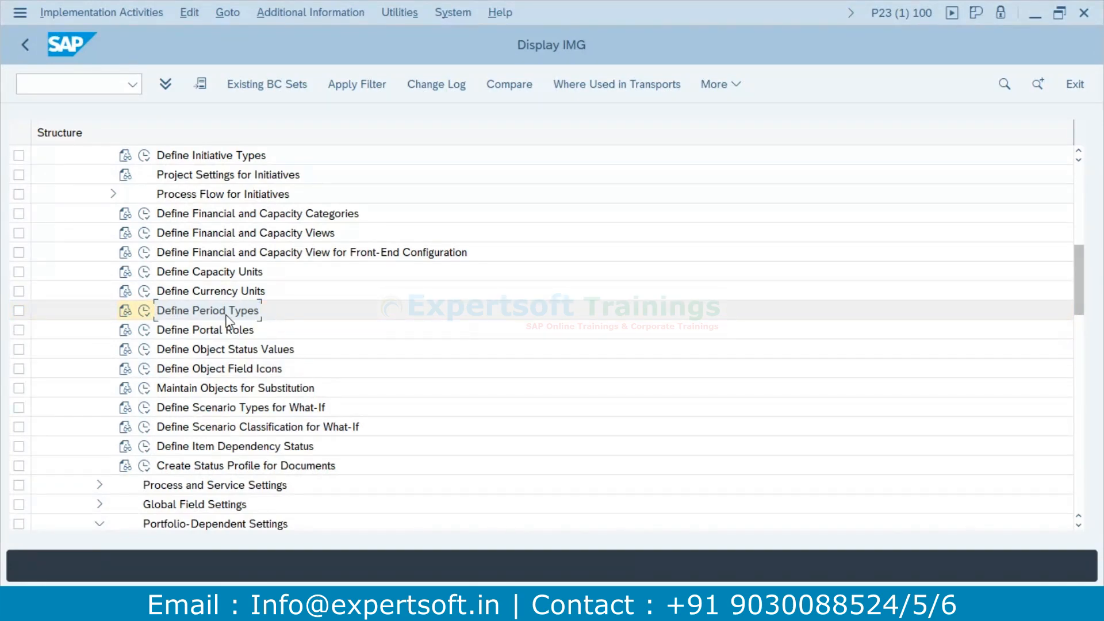
left_click(144, 311)
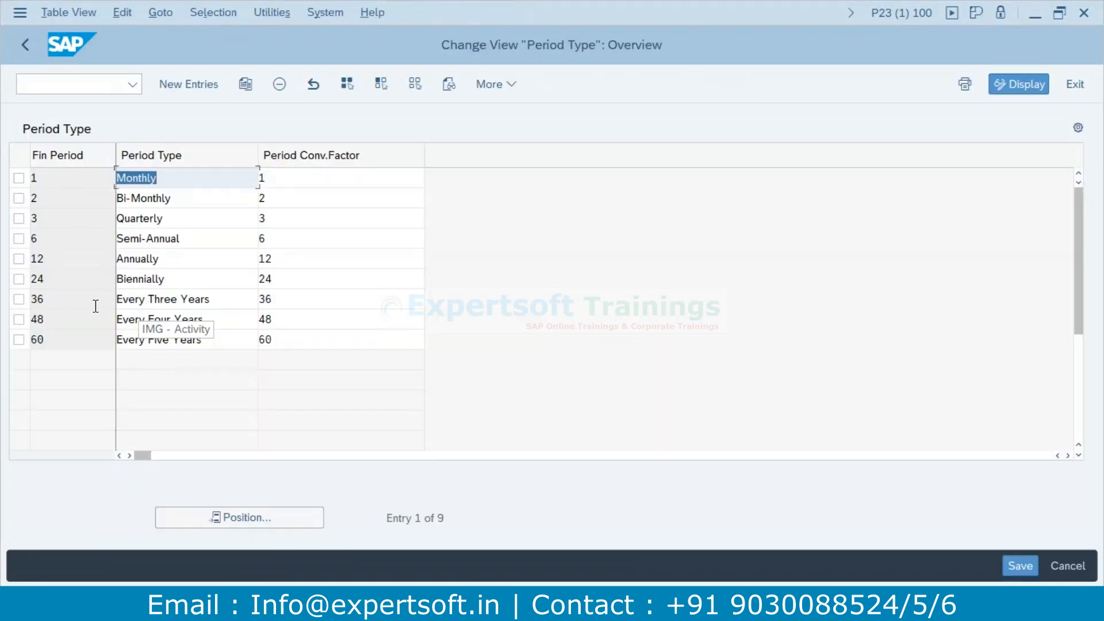
left_click(18, 299)
left_click(19, 320)
left_click(19, 340)
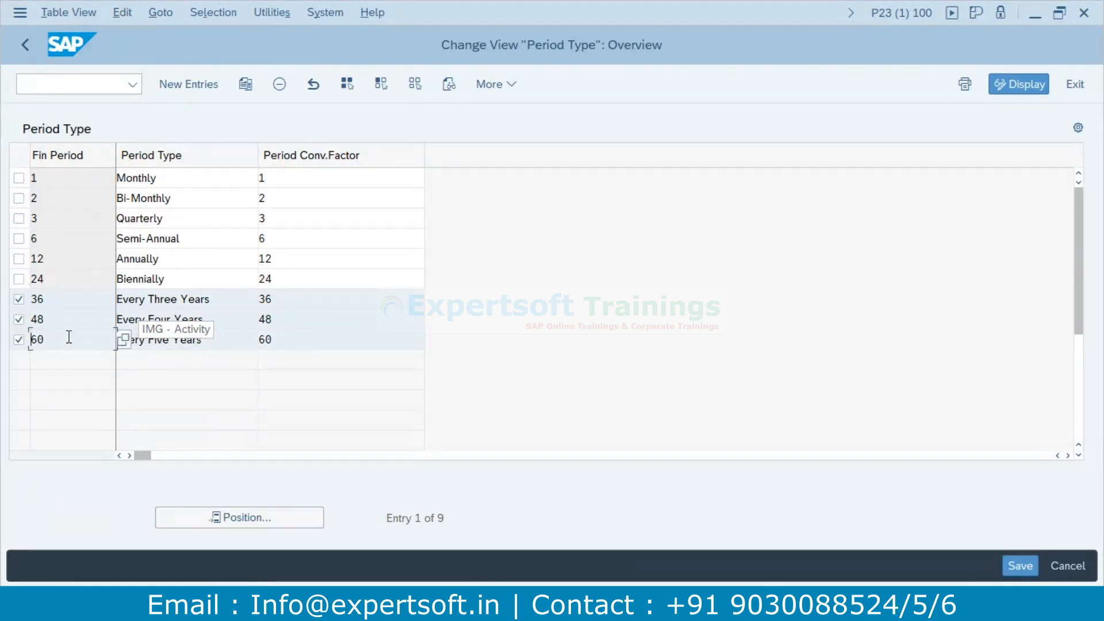
left_click(25, 44)
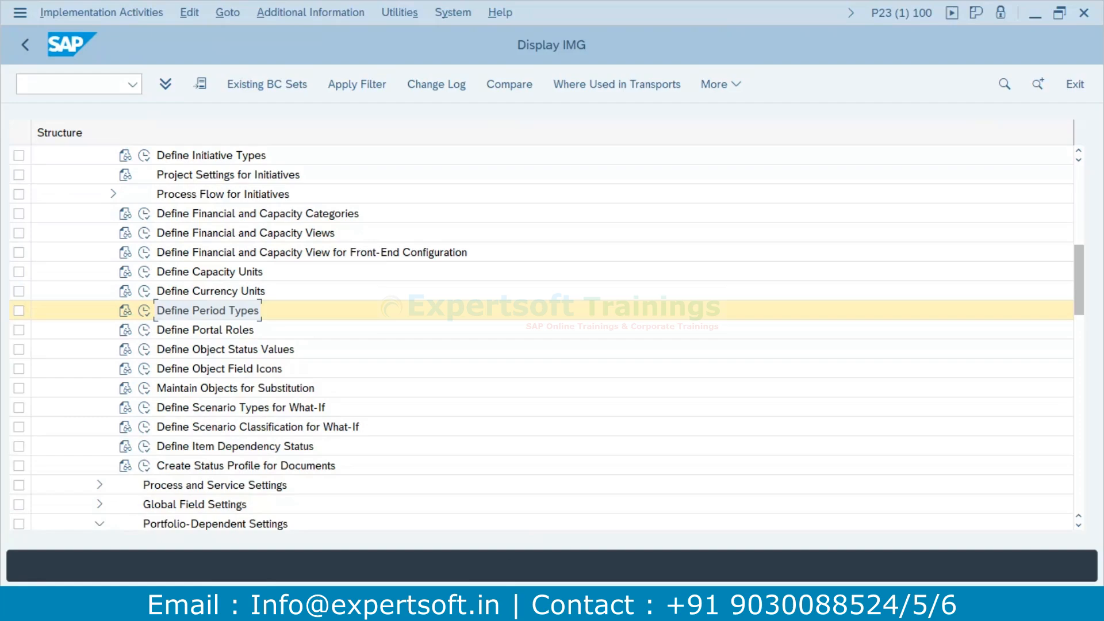
Switch to the browser windows, bring up the Labs Pvt Ltd portfolio and close its window.
mouse_move(569, 603)
left_click(569, 604)
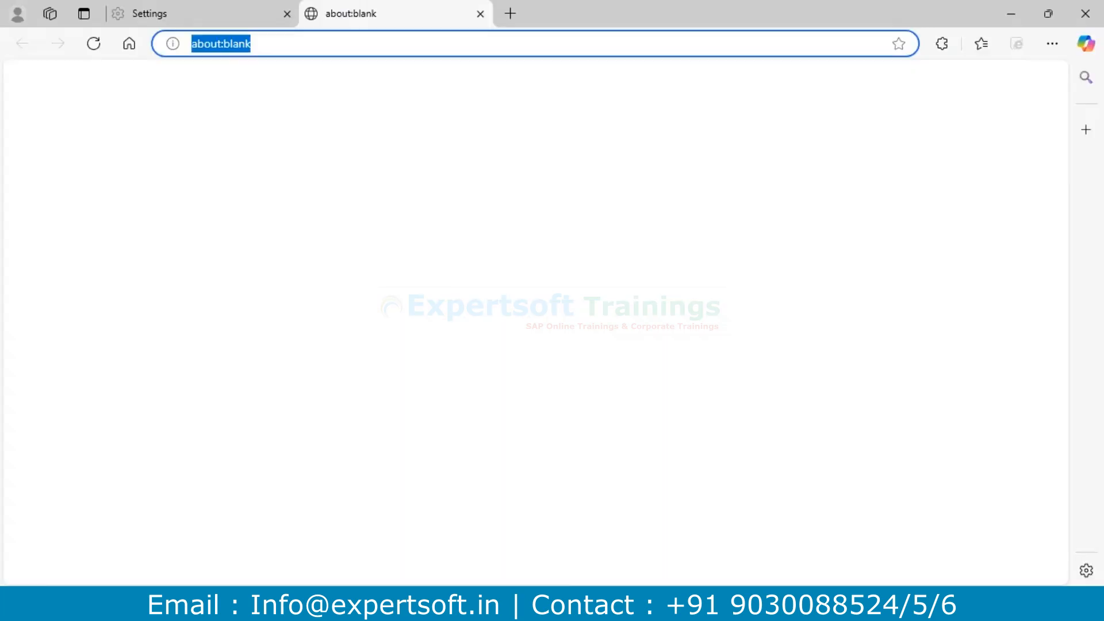
left_click(609, 604)
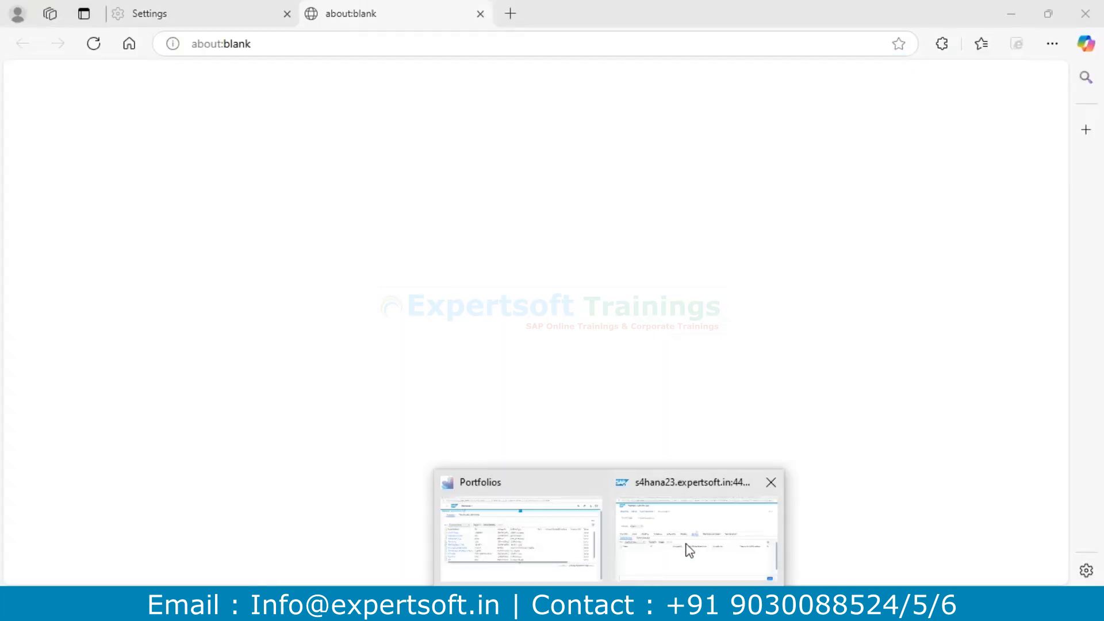
left_click(693, 546)
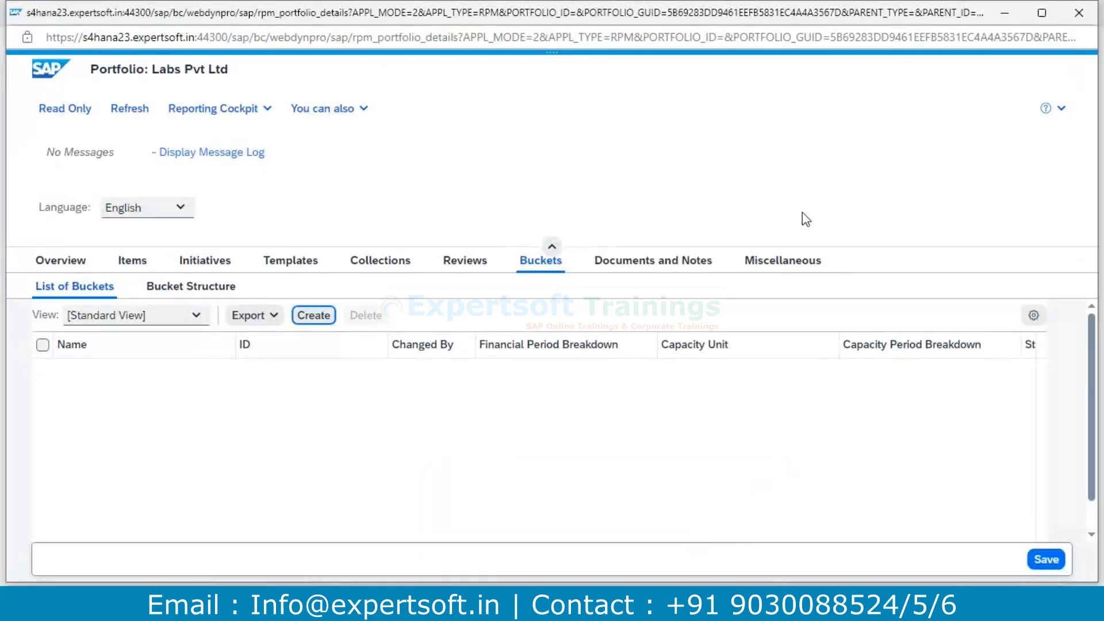
left_click(1079, 13)
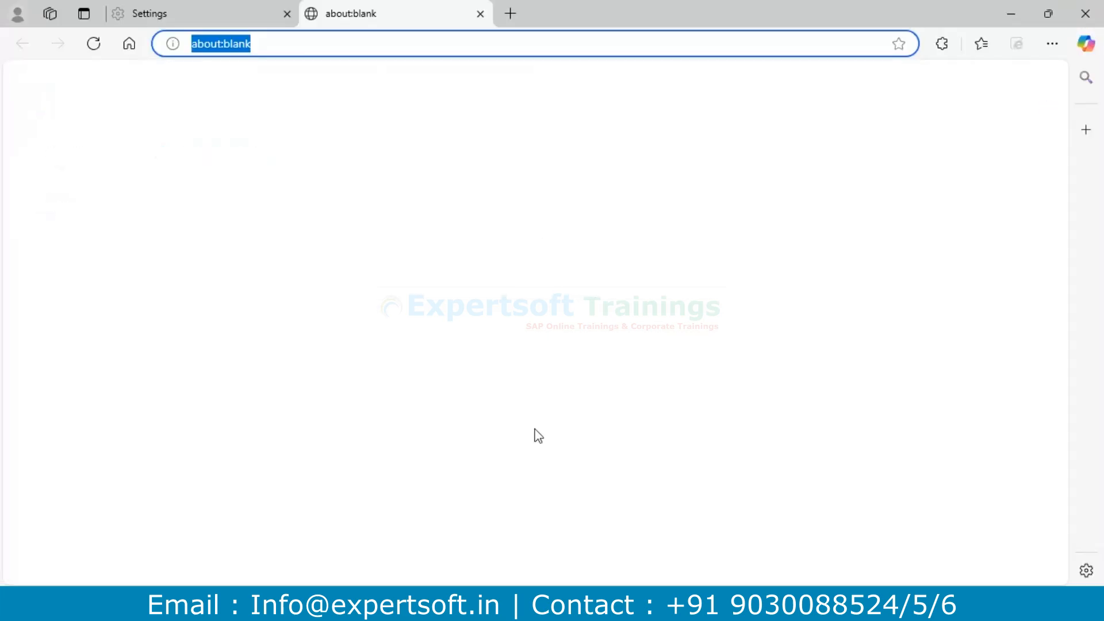
Look through the portfolio list for Labs Pvt Ltd, switching the list from the standard view to the Portfolios view.
left_click(609, 604)
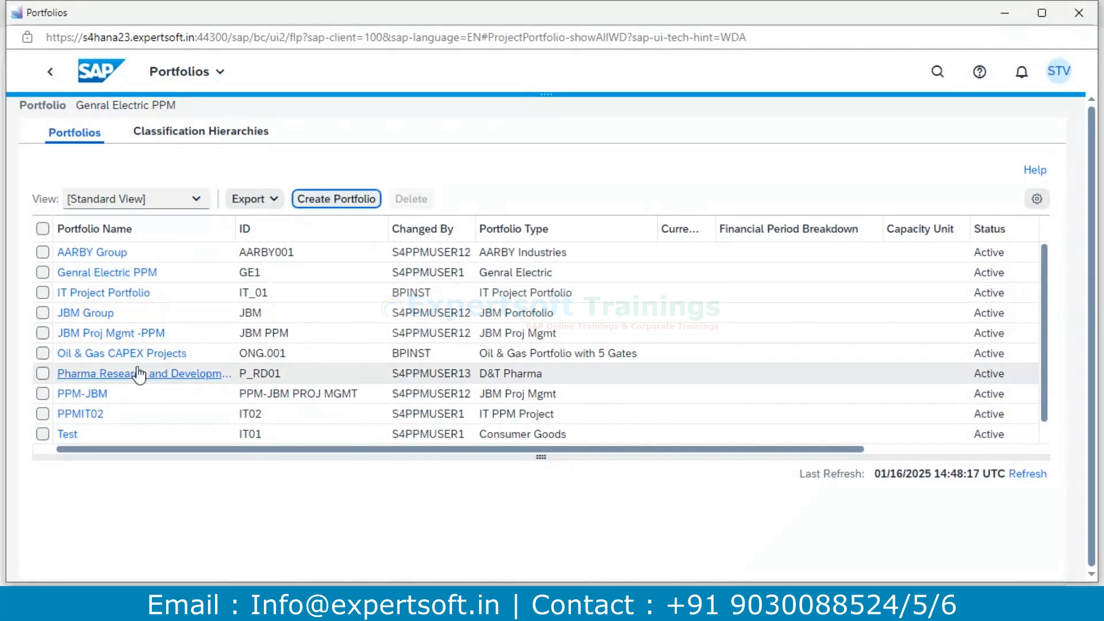
scroll(138, 374, "down", 1)
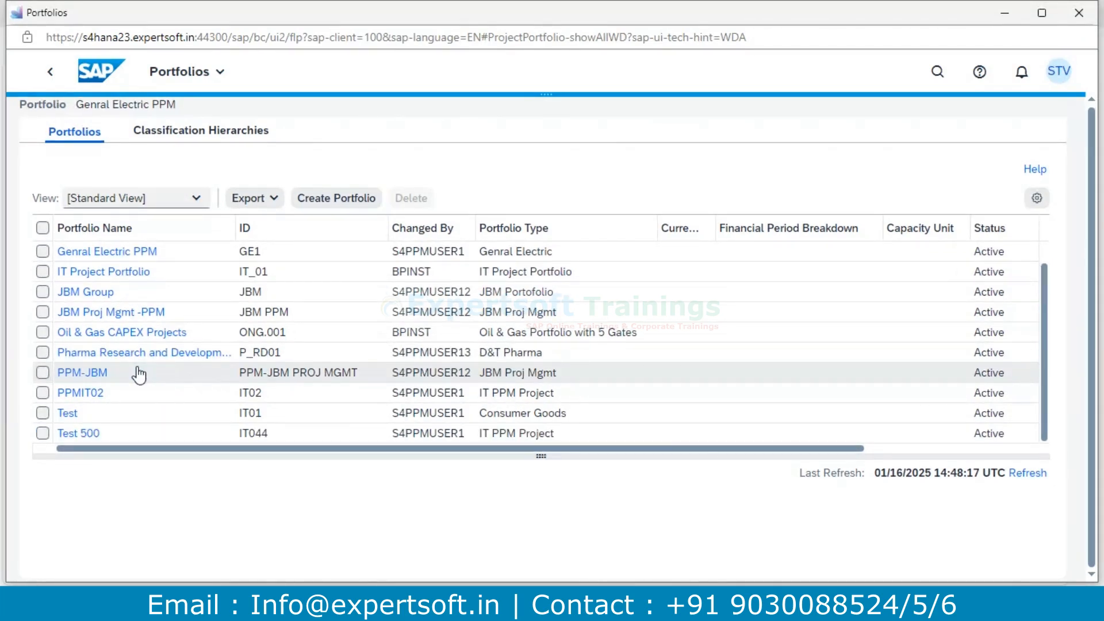
scroll(139, 374, "up", 1)
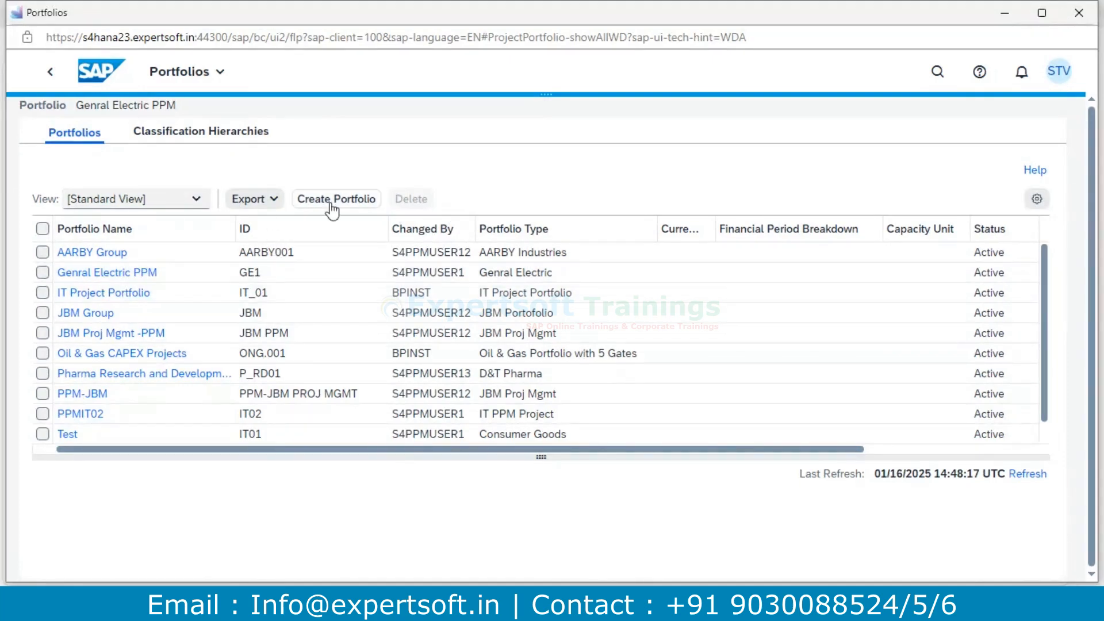
left_click(197, 201)
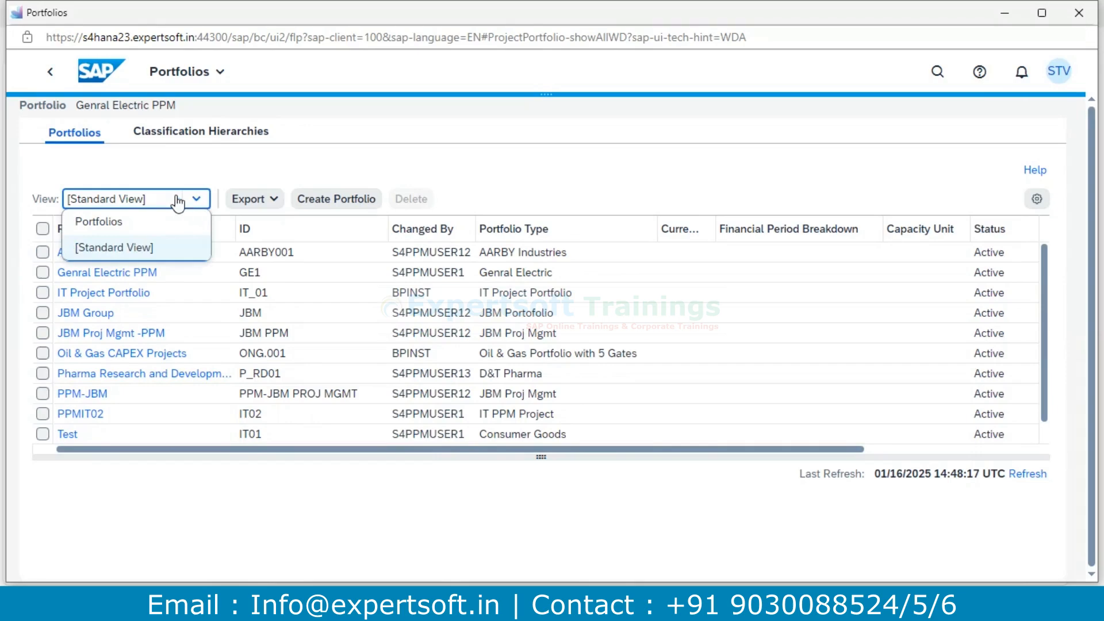
left_click(104, 223)
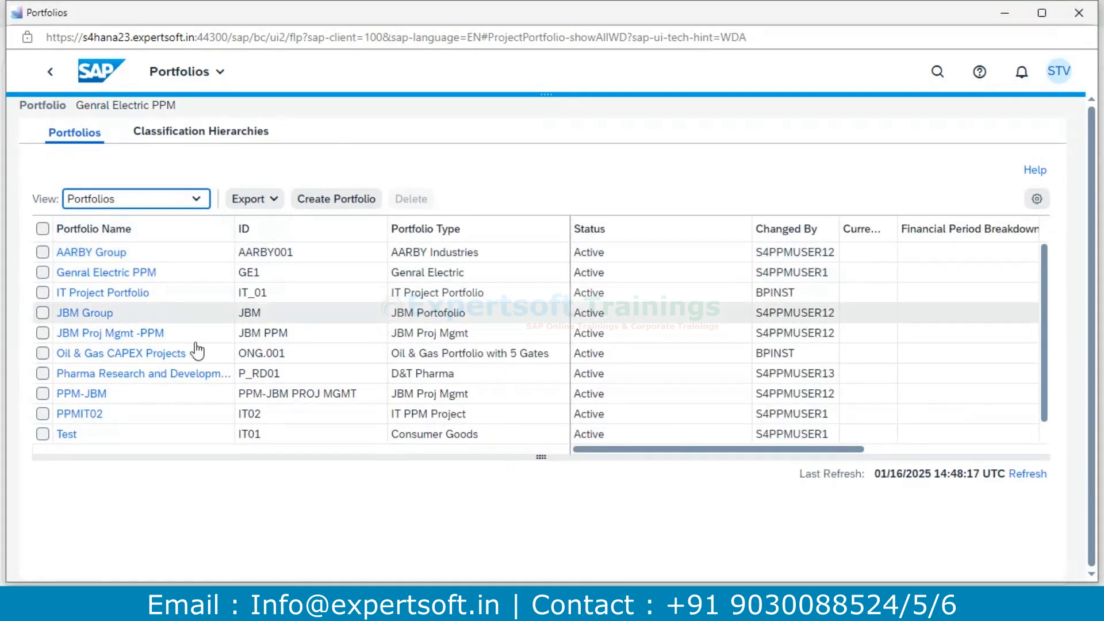
scroll(567, 316, "down", 1)
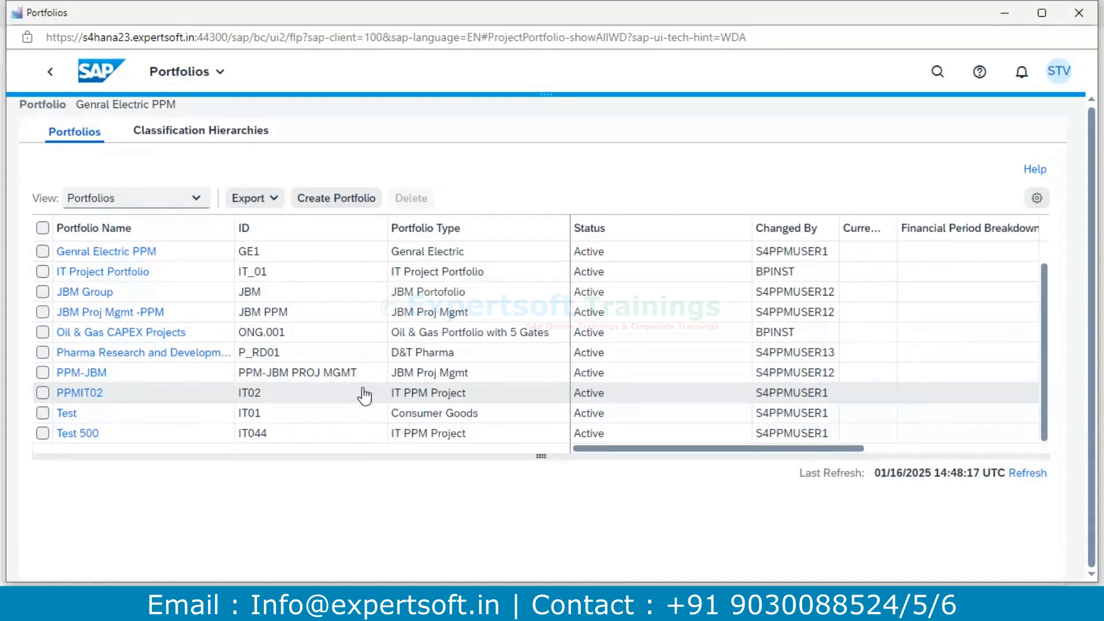
scroll(409, 429, "up", 1)
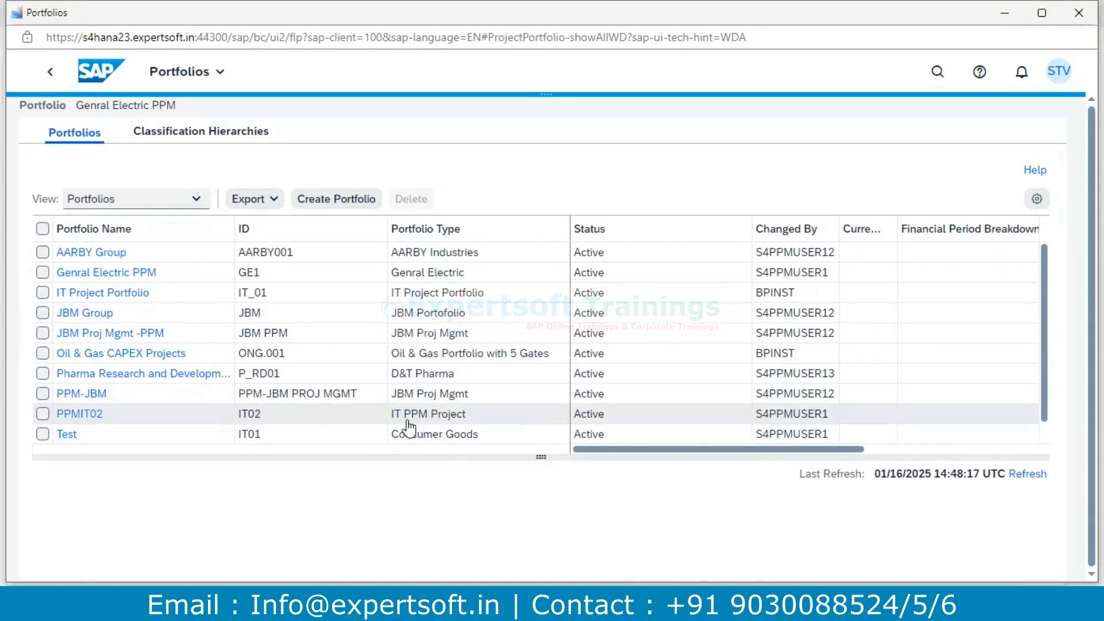
scroll(408, 406, "down", 1)
scroll(413, 403, "up", 1)
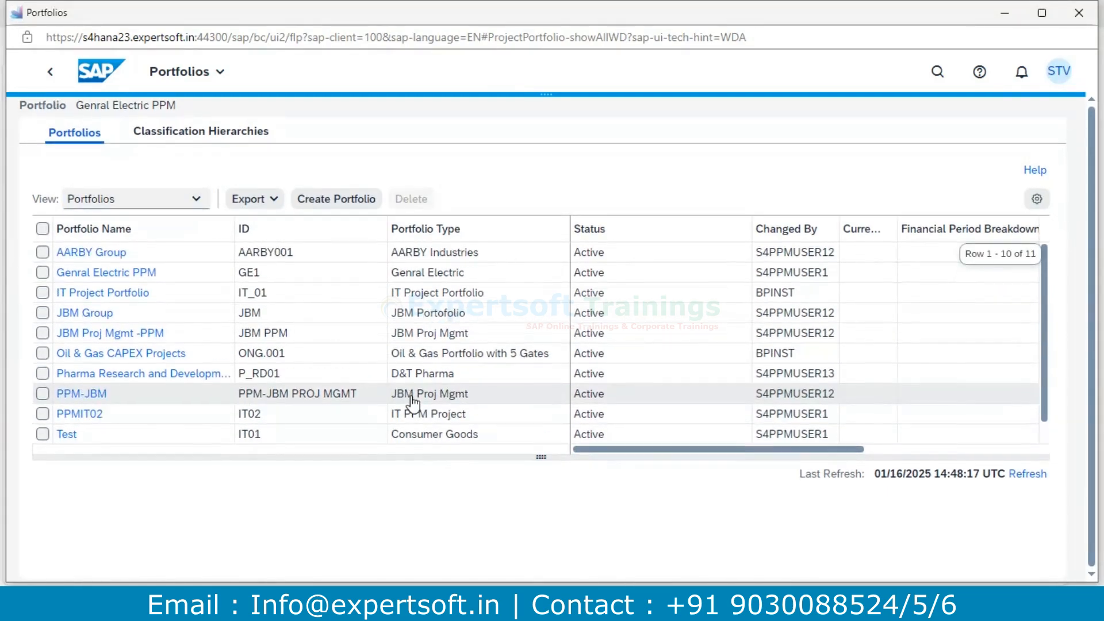
Close the Portfolios window and return to the IMG structure in SAP GUI.
left_click(1082, 15)
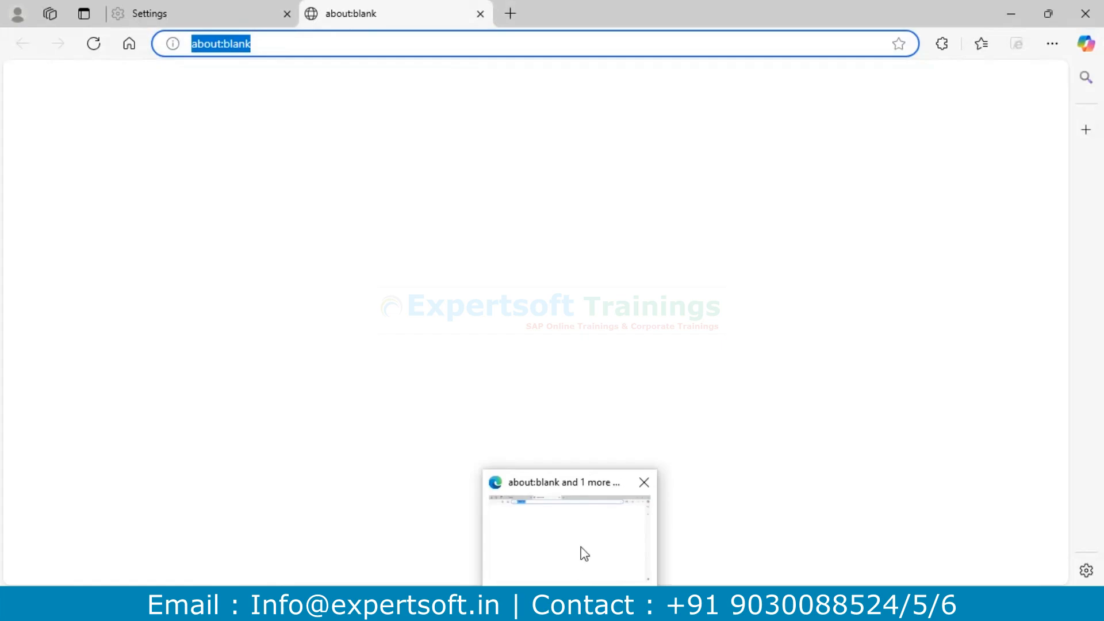
mouse_move(542, 602)
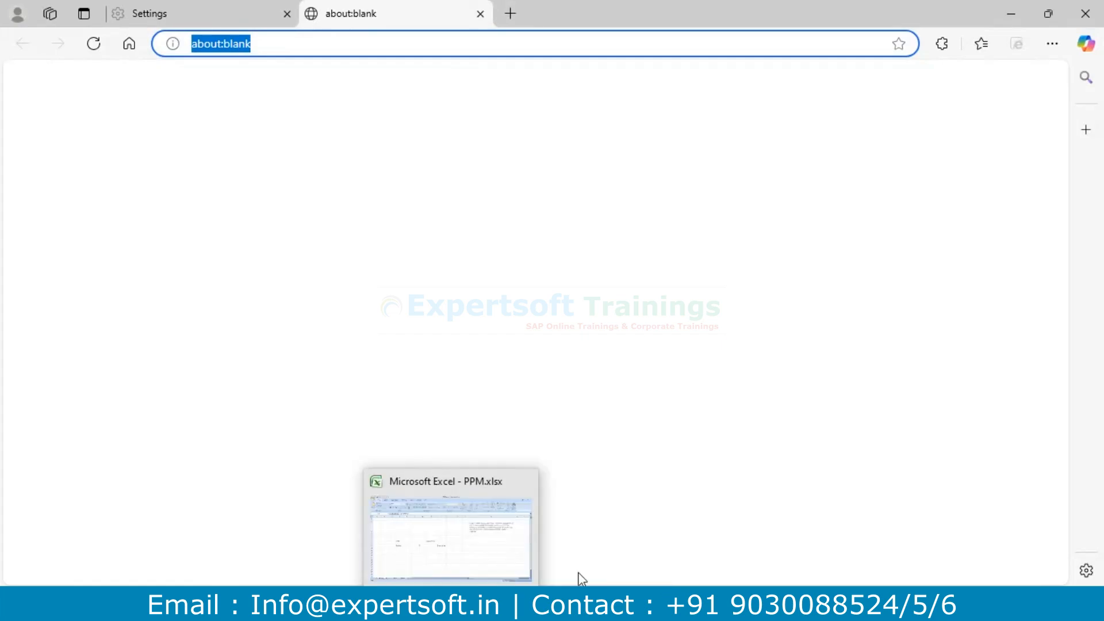
mouse_move(582, 556)
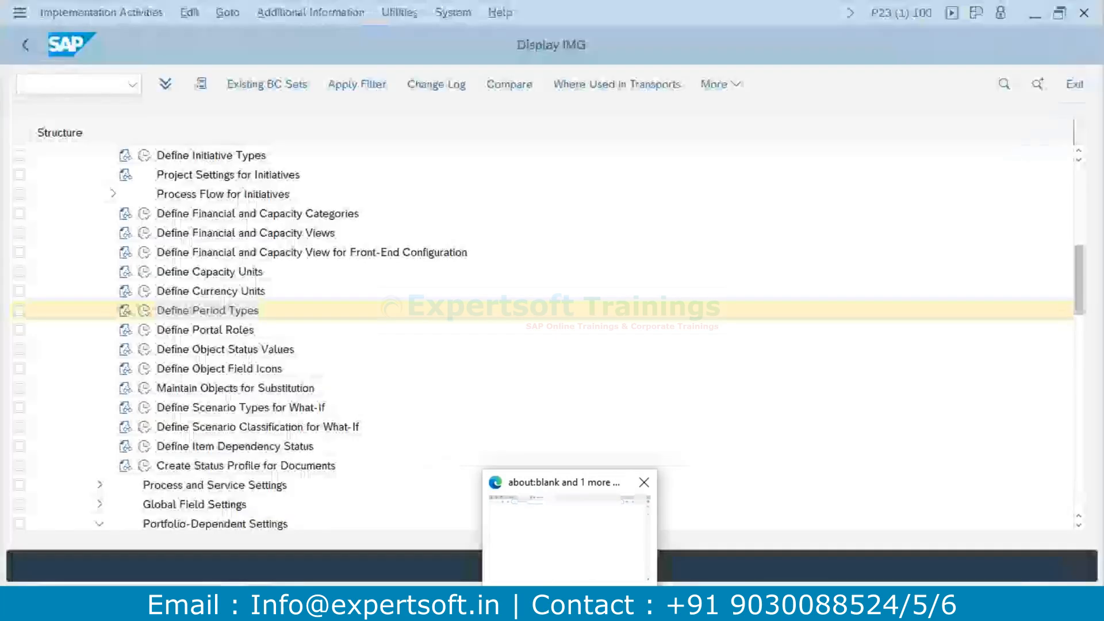
Launch the SAP Fiori Launchpad from the SAP Easy Access favorites and close the leftover blank and Settings browser tabs.
left_click(570, 604)
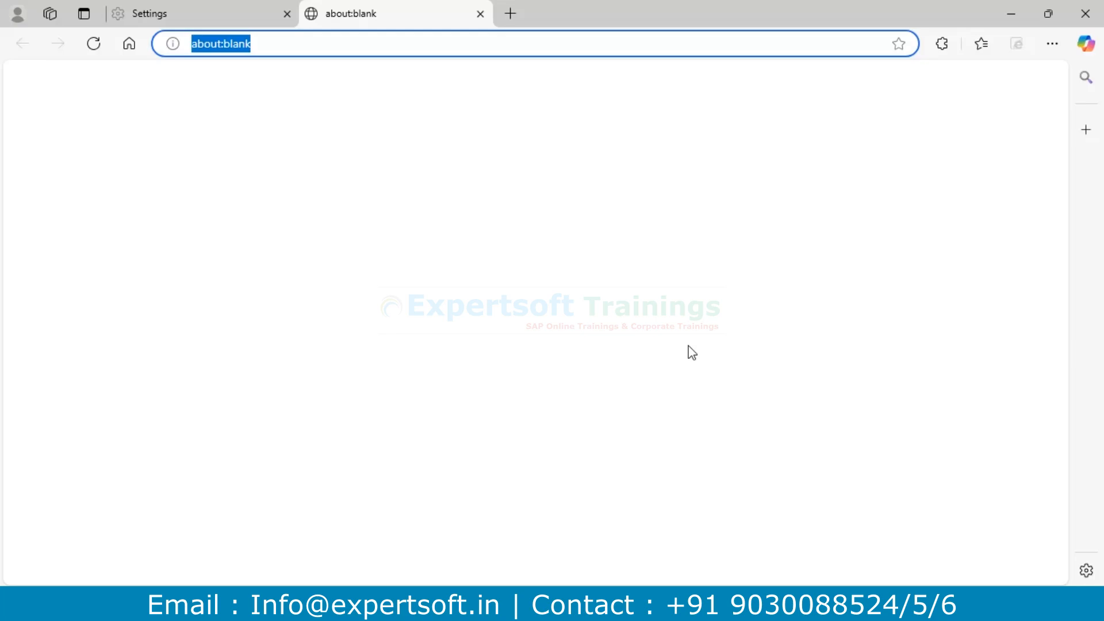
left_click(490, 606)
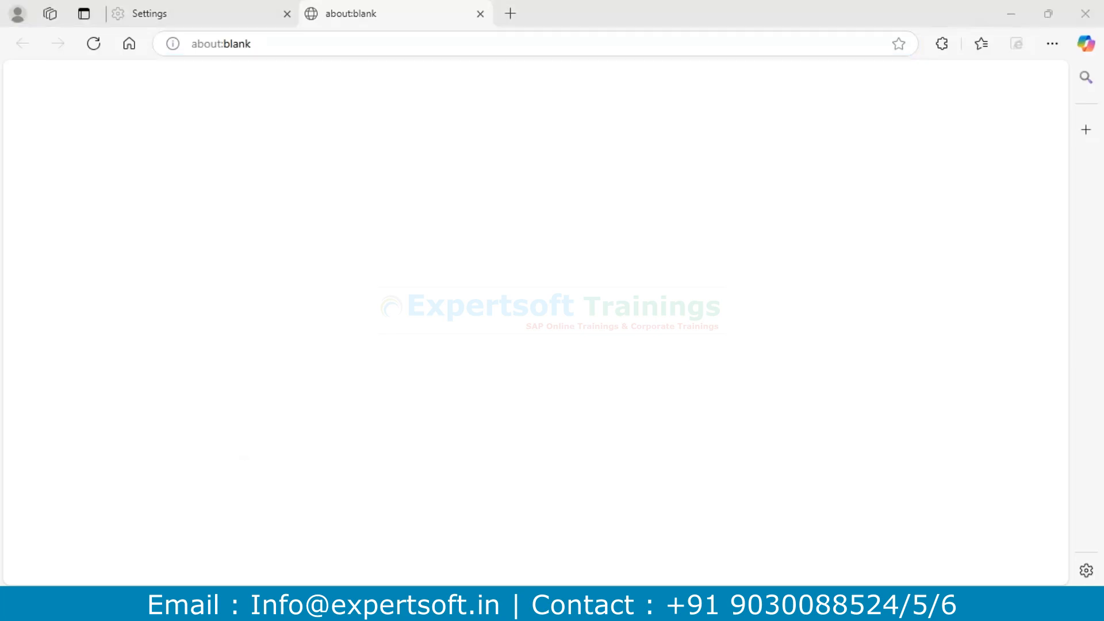
left_click(616, 533)
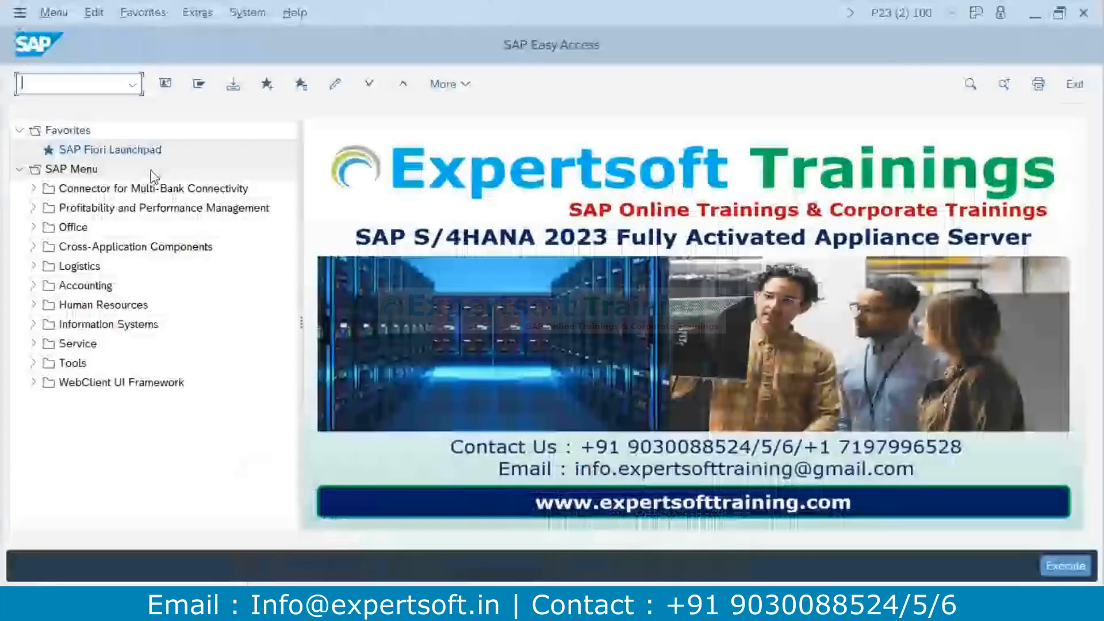
double_click(75, 150)
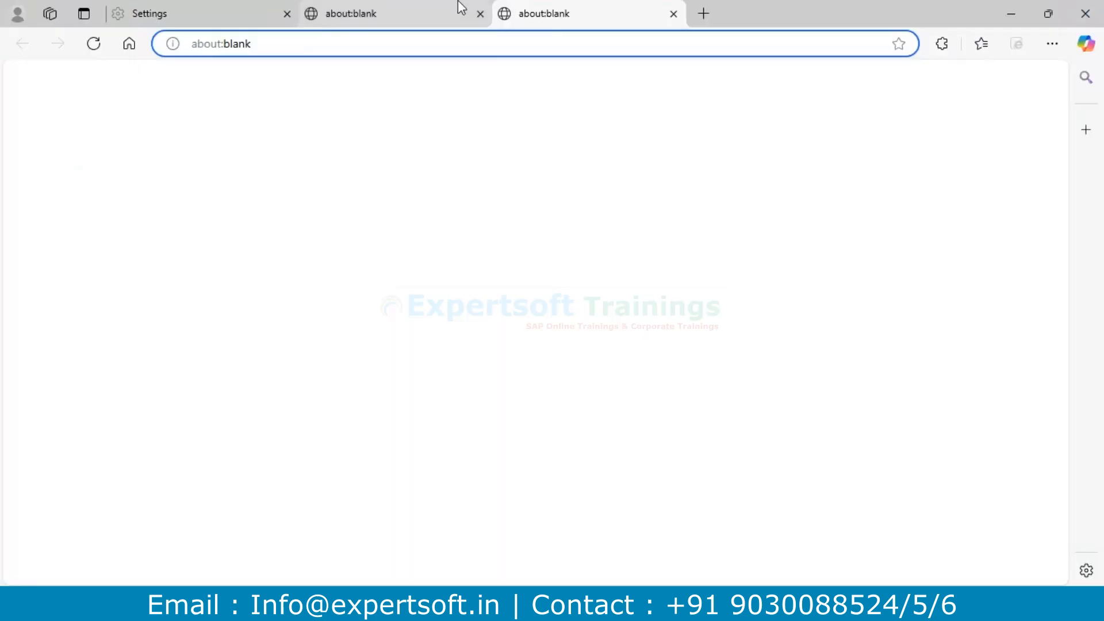
left_click(481, 14)
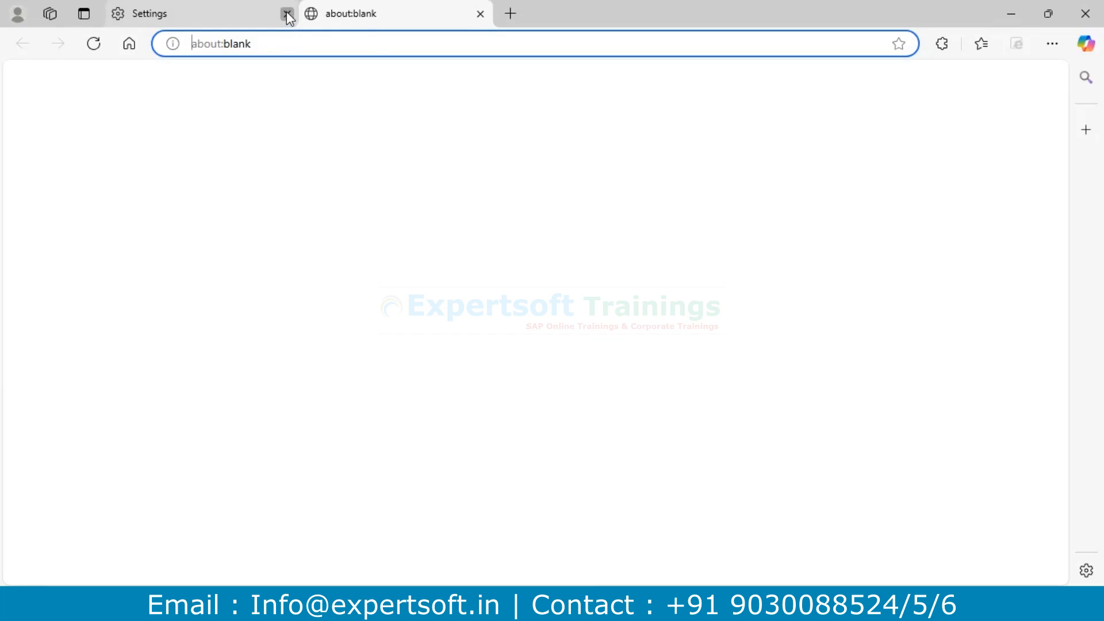
left_click(287, 14)
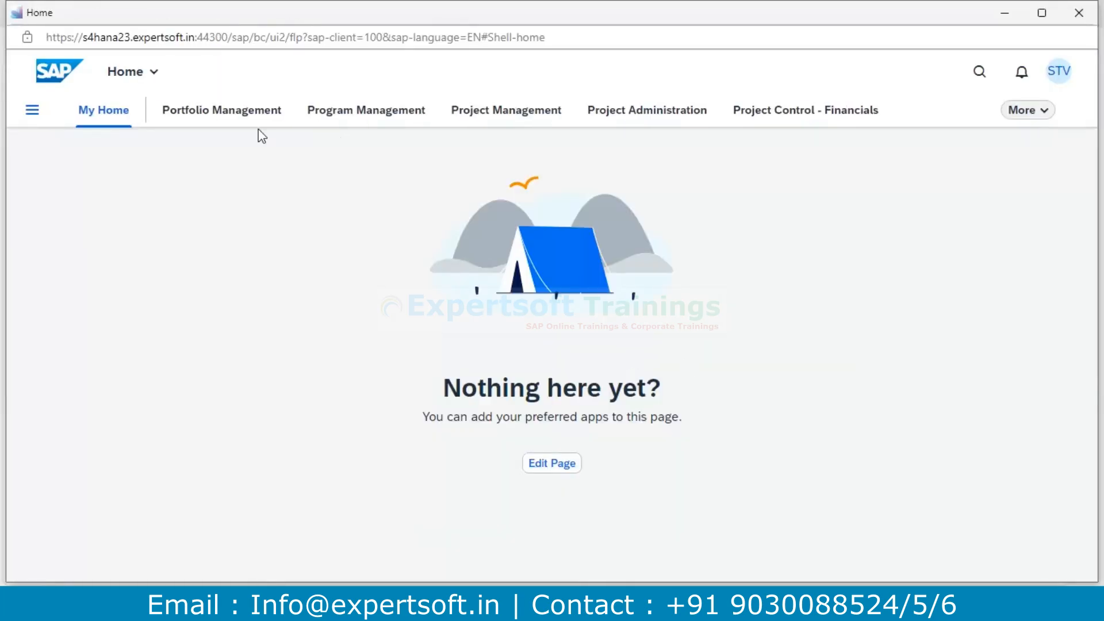
Look through the Portfolio Management, Program Management and Project Administration pages of the launchpad for the portfolio apps.
left_click(231, 110)
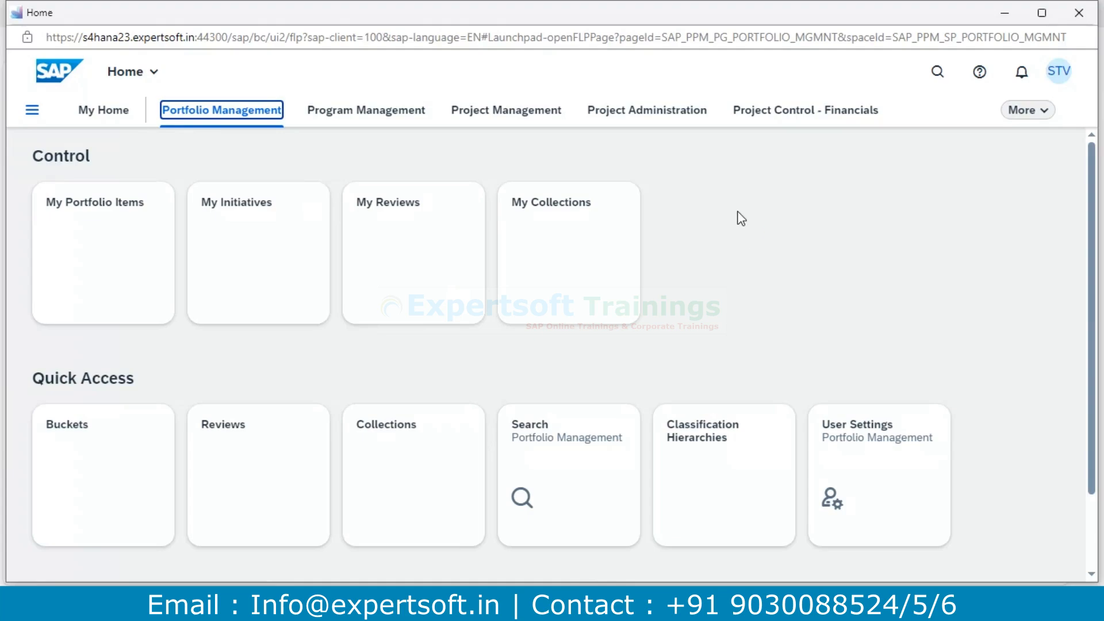
scroll(741, 218, "down", 2)
scroll(741, 219, "up", 2)
left_click(374, 119)
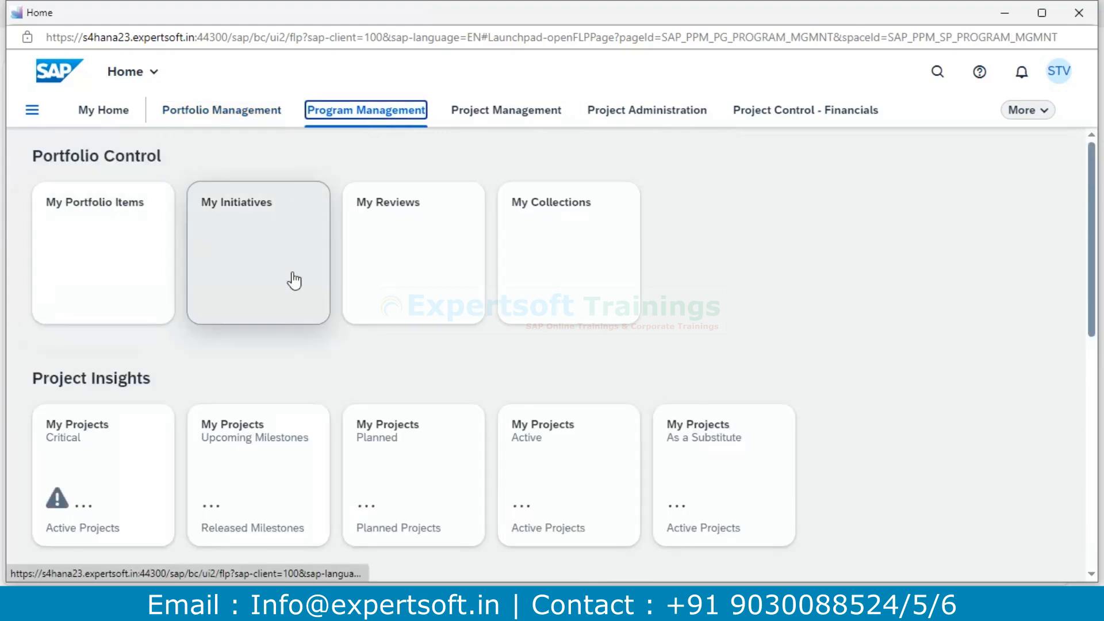
scroll(772, 371, "down", 4)
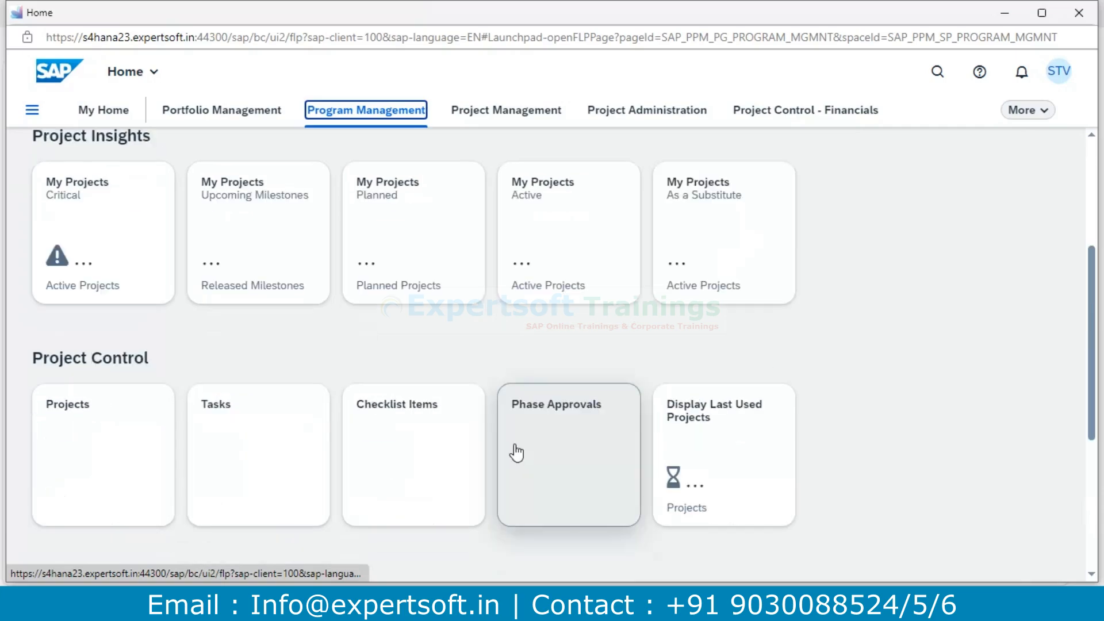
scroll(517, 453, "down", 3)
scroll(550, 187, "up", 7)
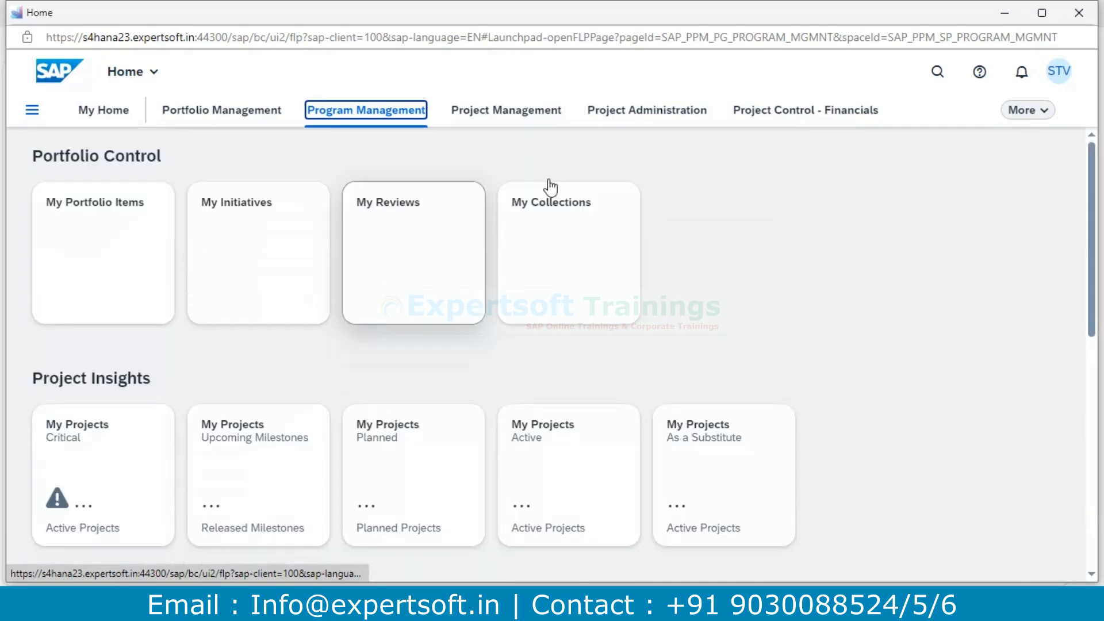
left_click(658, 114)
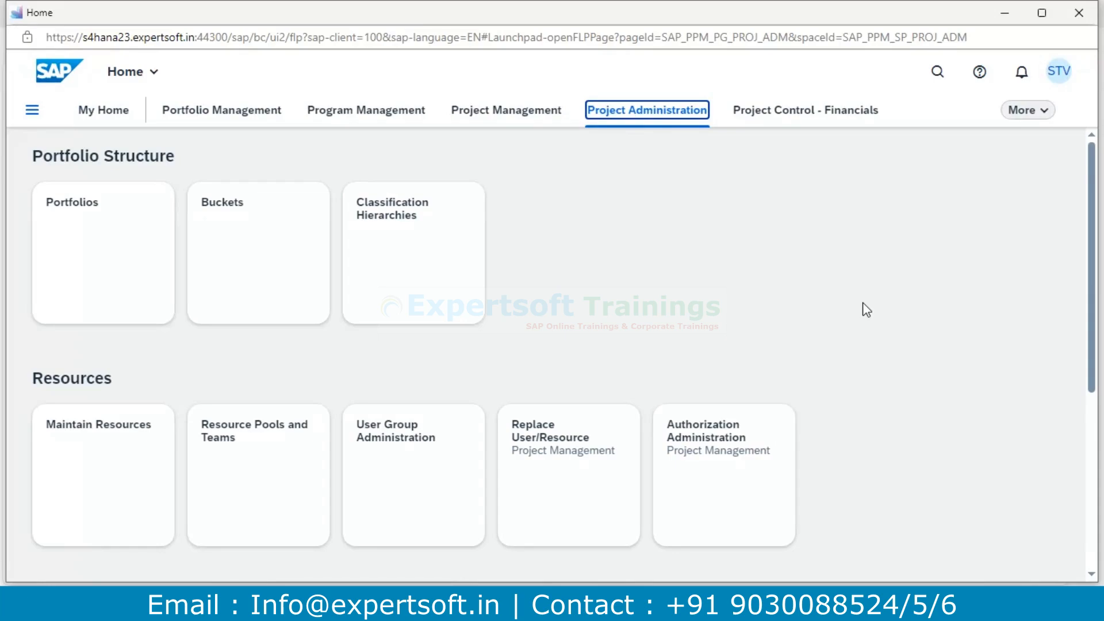
left_click(239, 115)
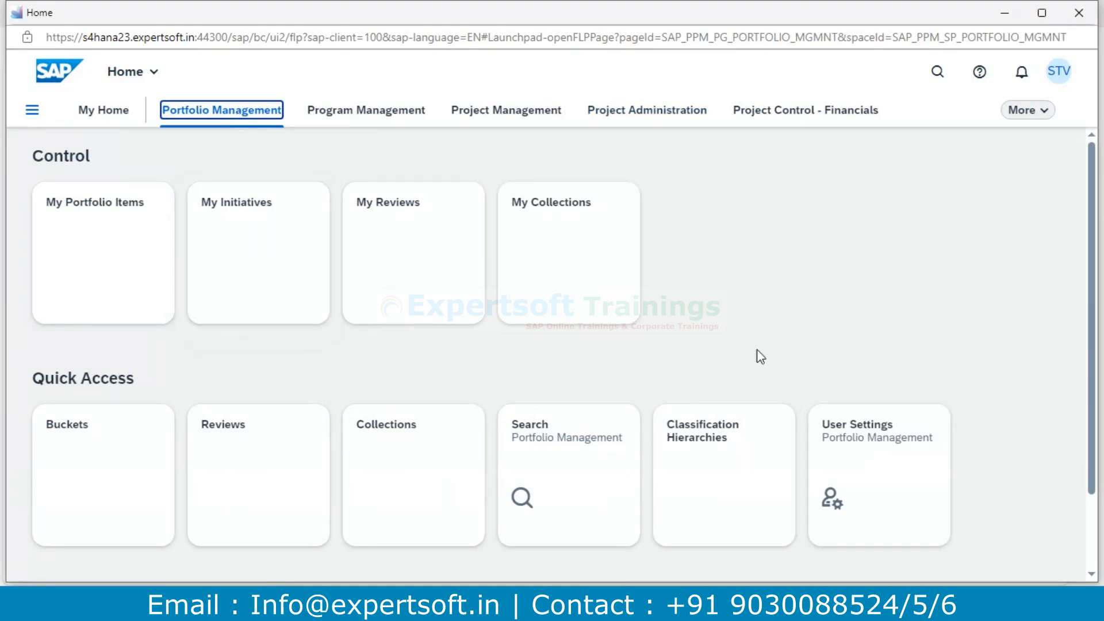
scroll(982, 356, "down", 2)
scroll(983, 356, "up", 2)
left_click(362, 108)
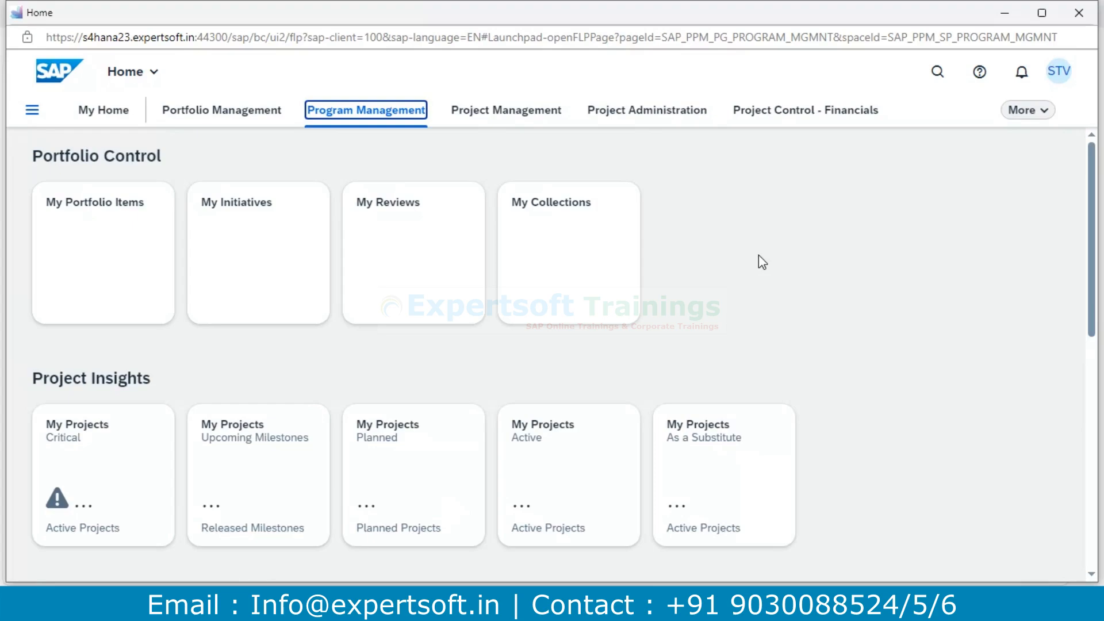
Open the Portfolios app under Project Administration, select Labs Pvt Ltd in the list and open that portfolio.
left_click(655, 113)
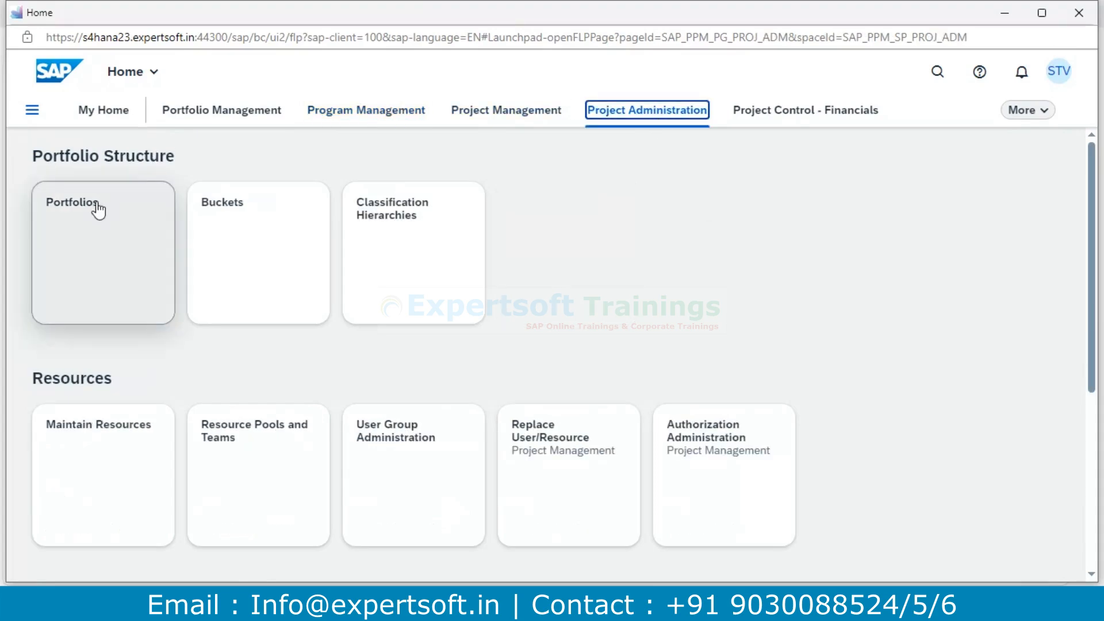
left_click(97, 208)
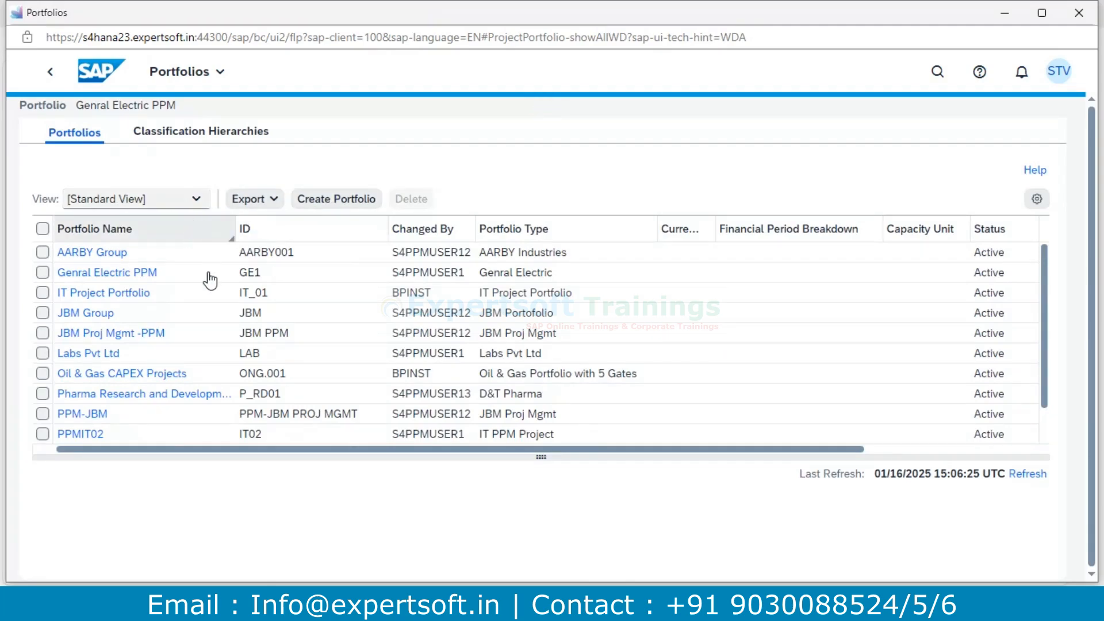
scroll(190, 393, "down", 2)
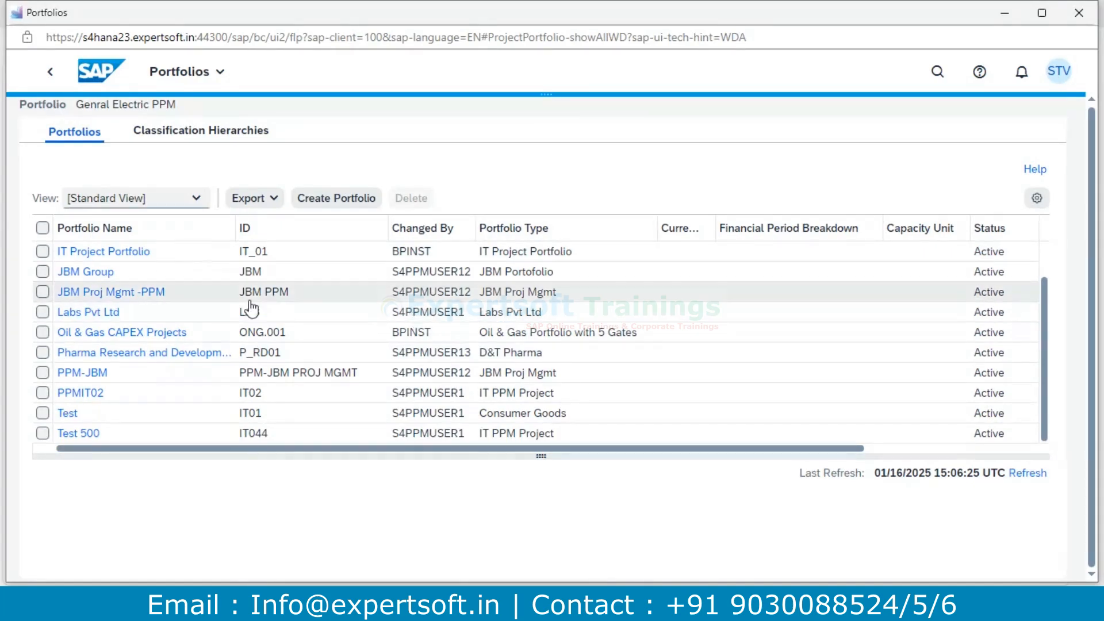
left_click(43, 314)
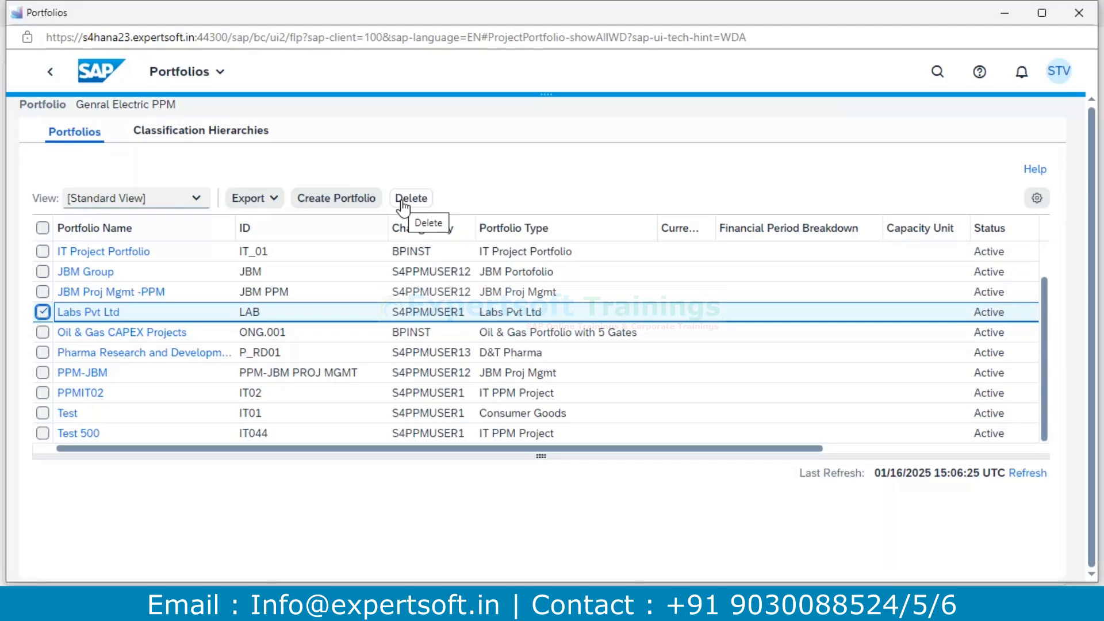
left_click(108, 313)
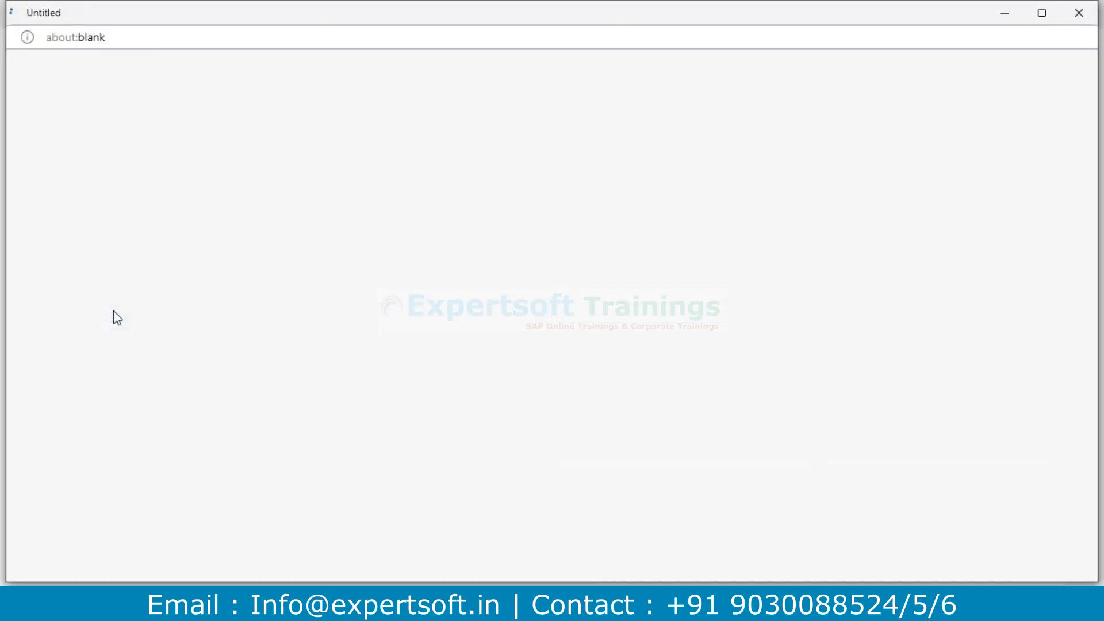
Bring the Labs Pvt Ltd portfolio window back to the front and show its list of buckets.
left_click(1006, 15)
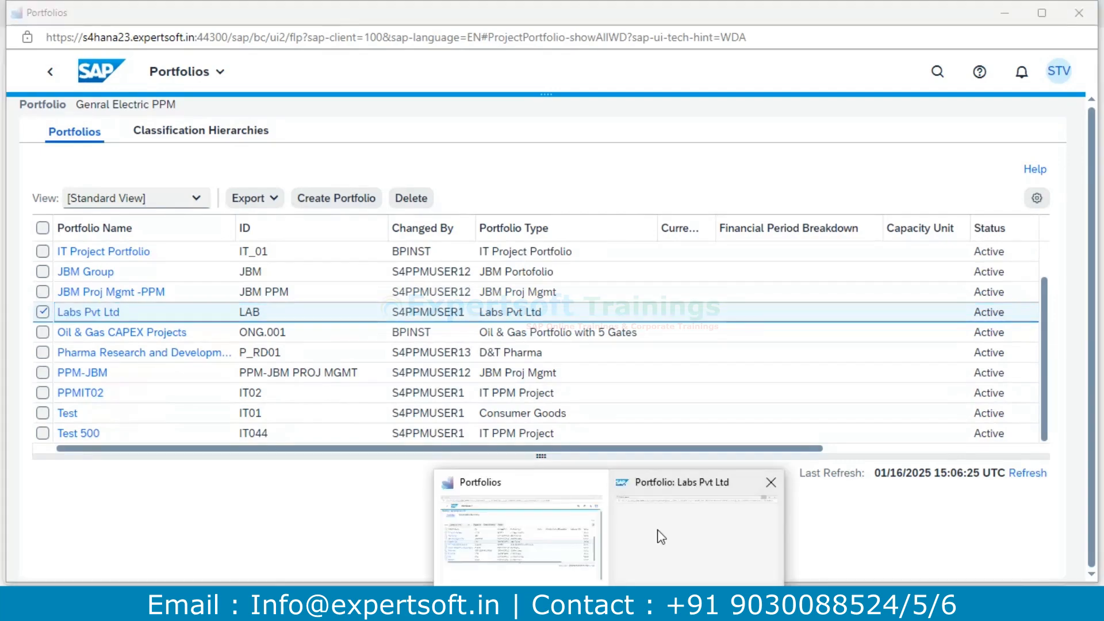
left_click(661, 535)
left_click(539, 268)
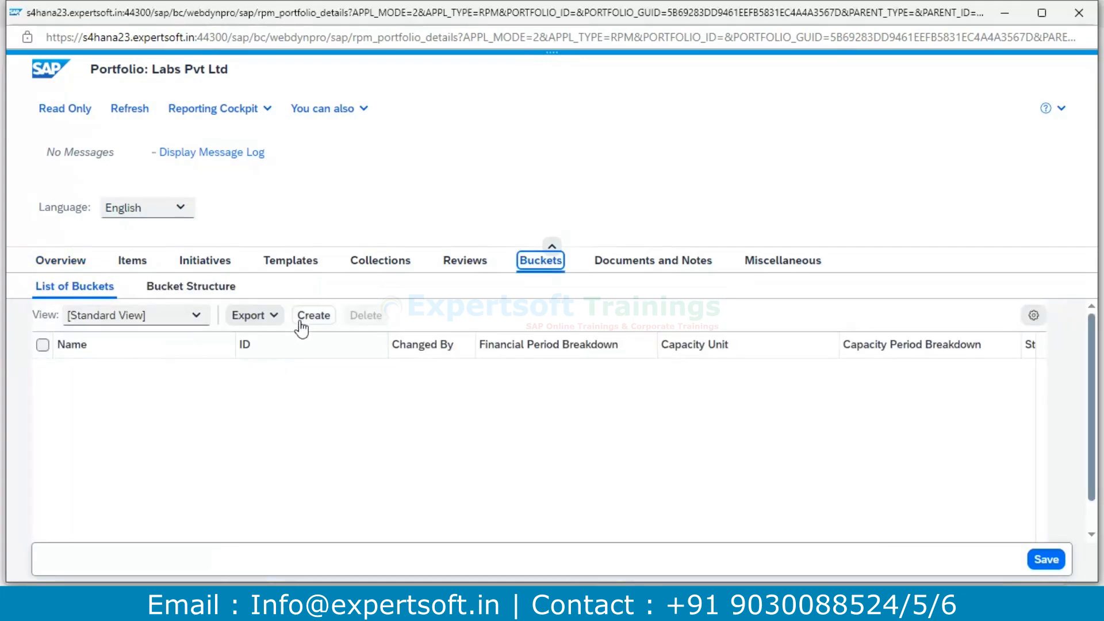
left_click(313, 320)
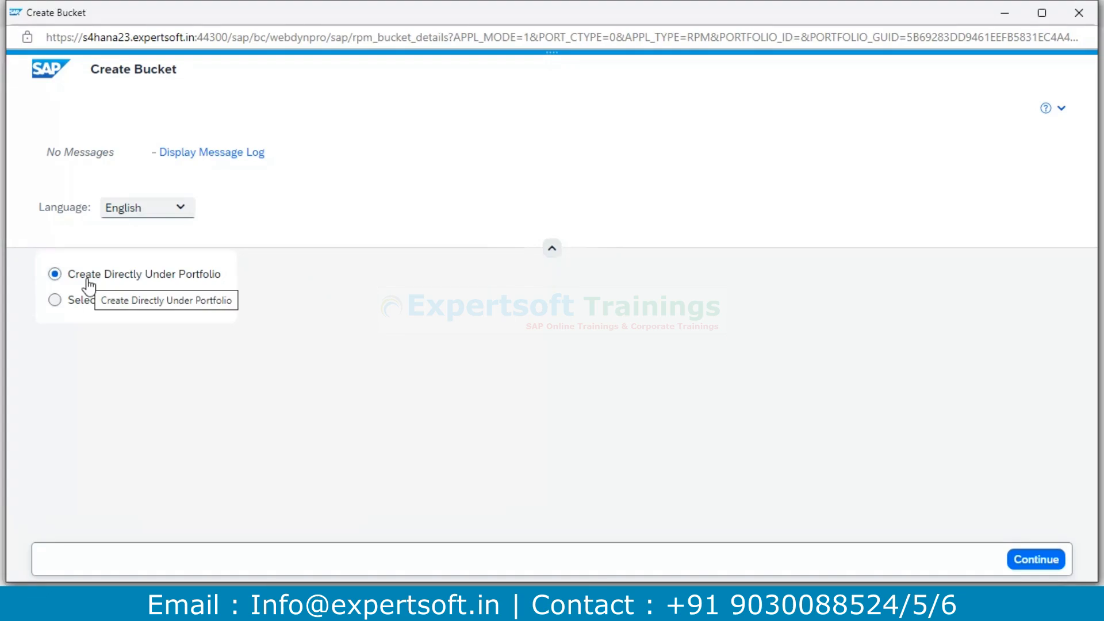
left_click(1039, 564)
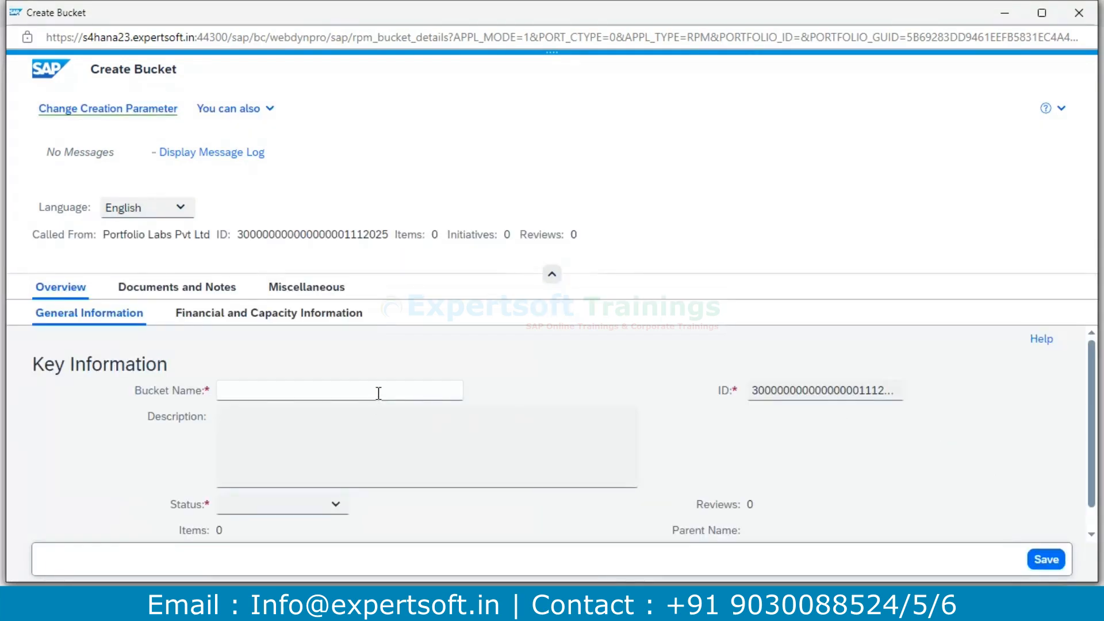
left_click(380, 390)
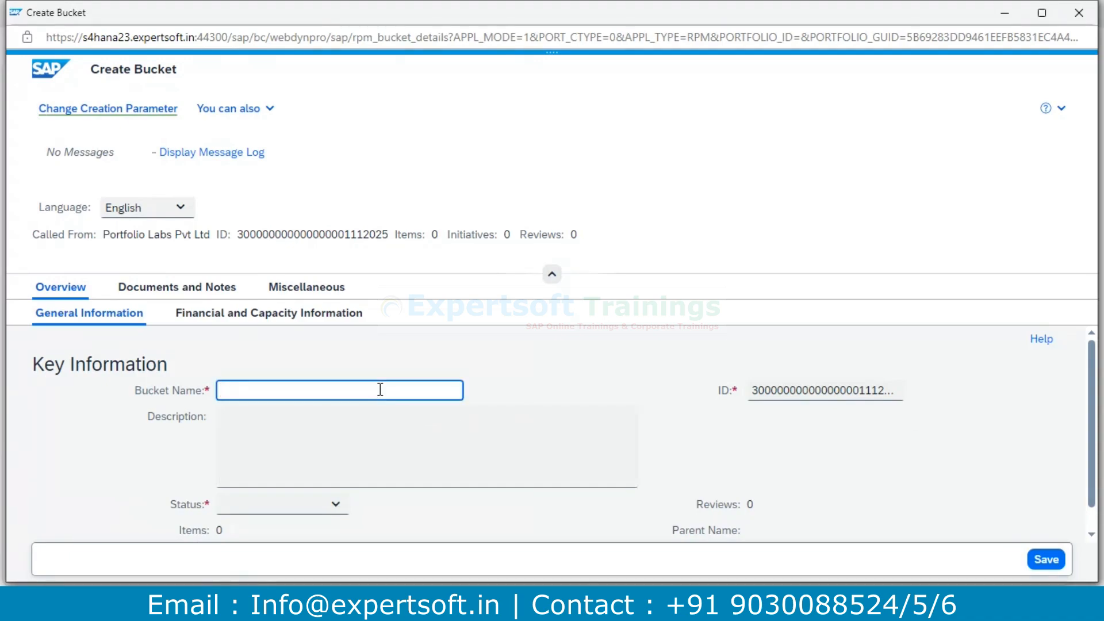
left_click(1079, 18)
left_click(631, 122)
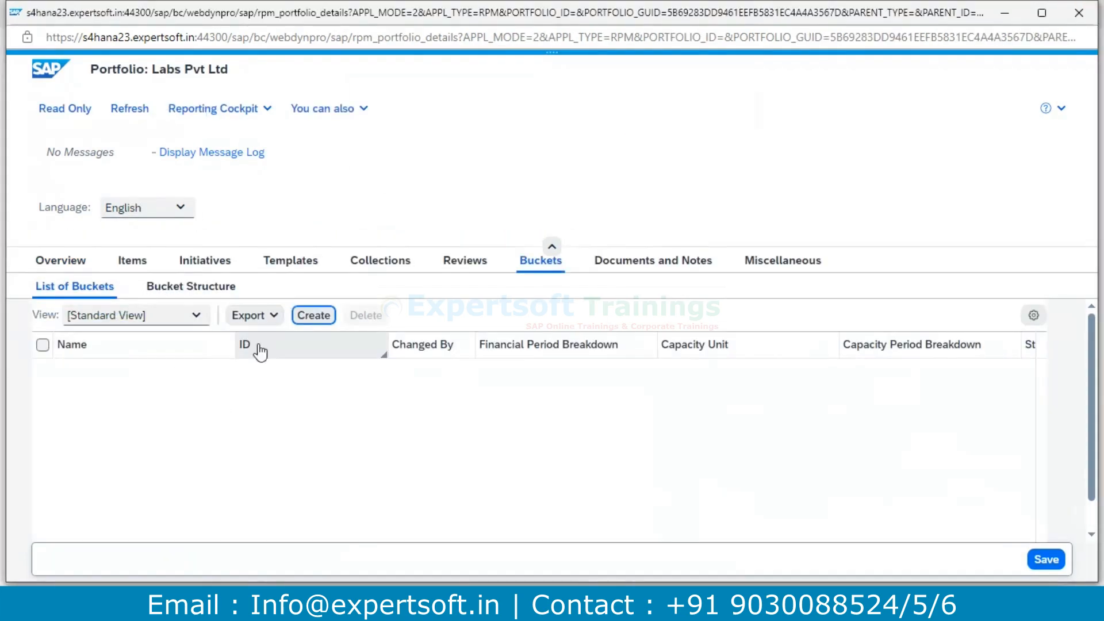
Start a new bucket directly under the Labs Pvt Ltd portfolio and name it Labs.
left_click(314, 315)
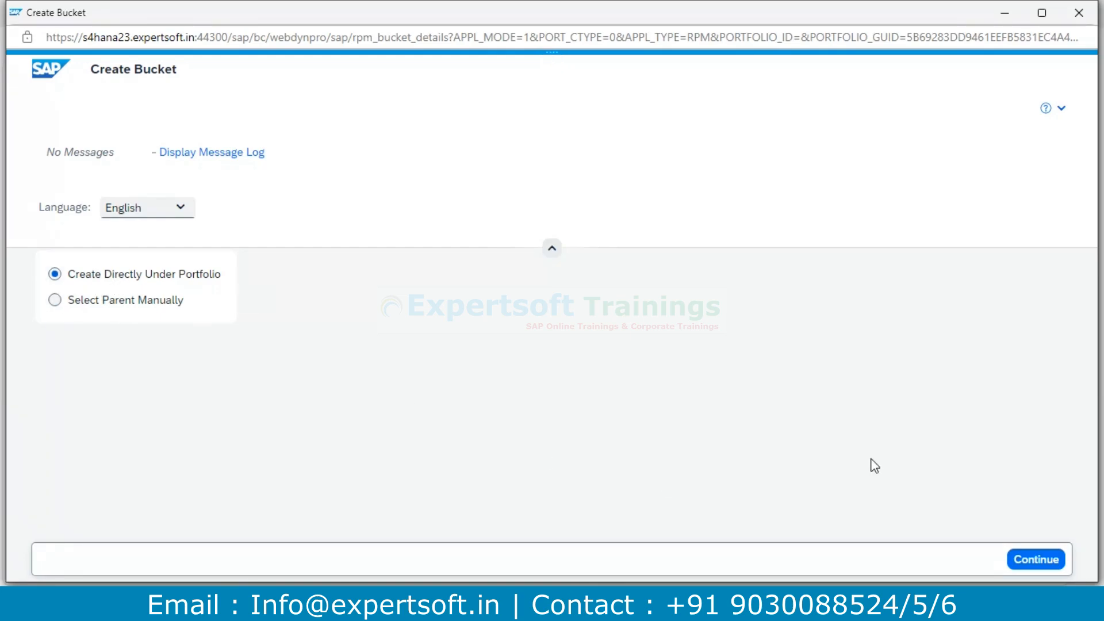
left_click(1023, 563)
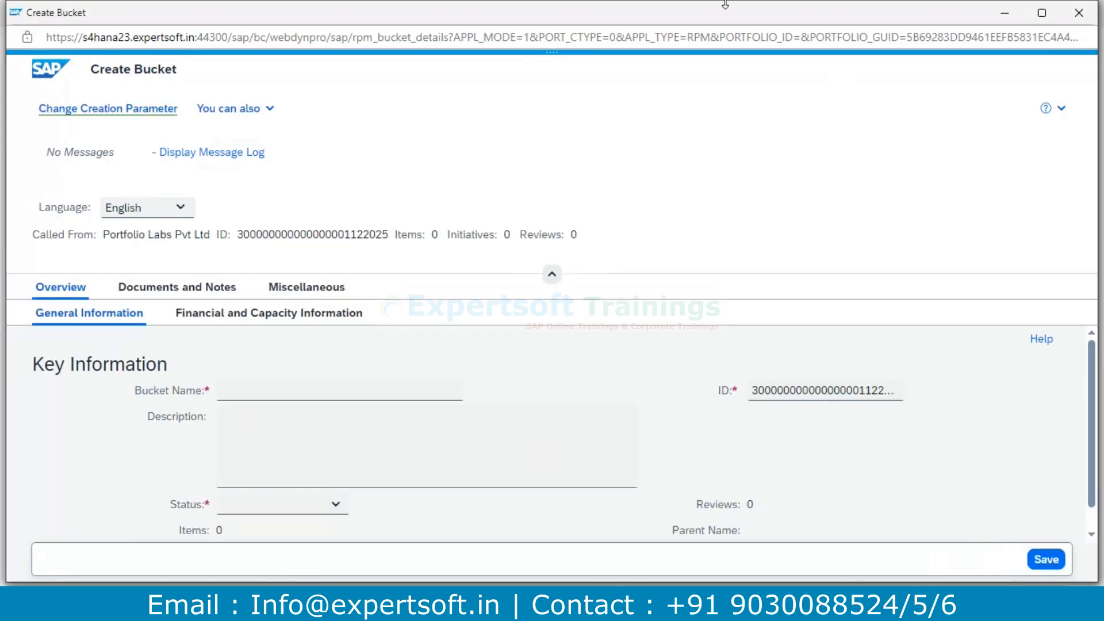
left_click(289, 385)
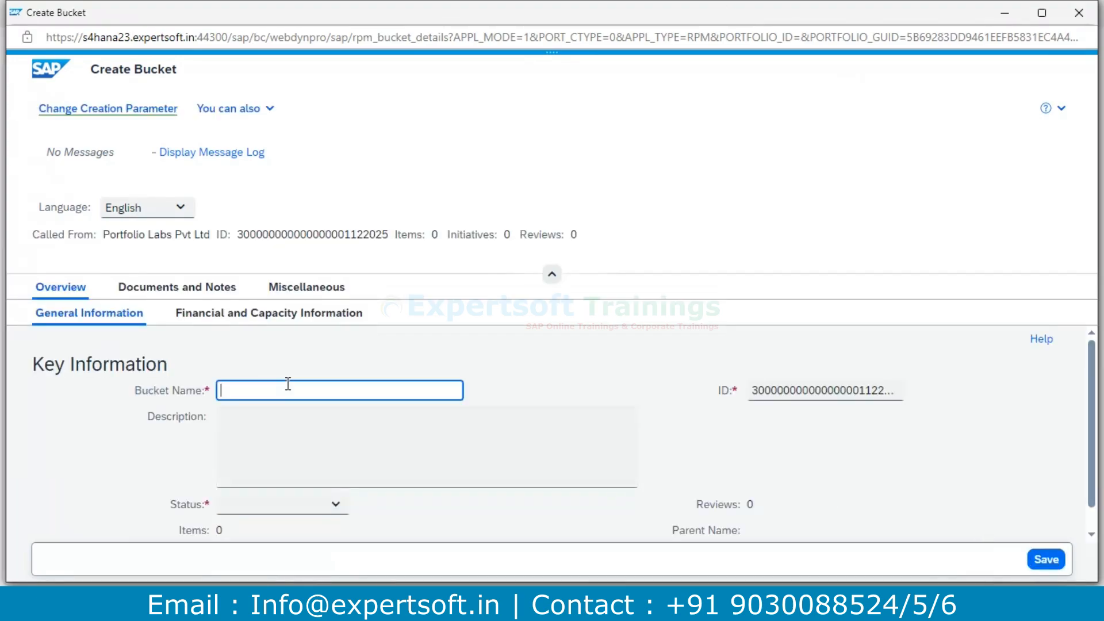
type("Labs")
Replace the new bucket's generated ID with LAB.
left_click(755, 392)
key("Delete")
key("Delete")
key("Delete")
key("Delete")
key("Delete")
key("Delete")
key("Delete")
key("Delete")
key("Delete")
key("Delete")
key("Delete")
key("Delete")
key("Delete")
key("Delete")
key("Delete")
key("Delete")
key("Delete")
key("Delete")
key("Delete")
key("Delete")
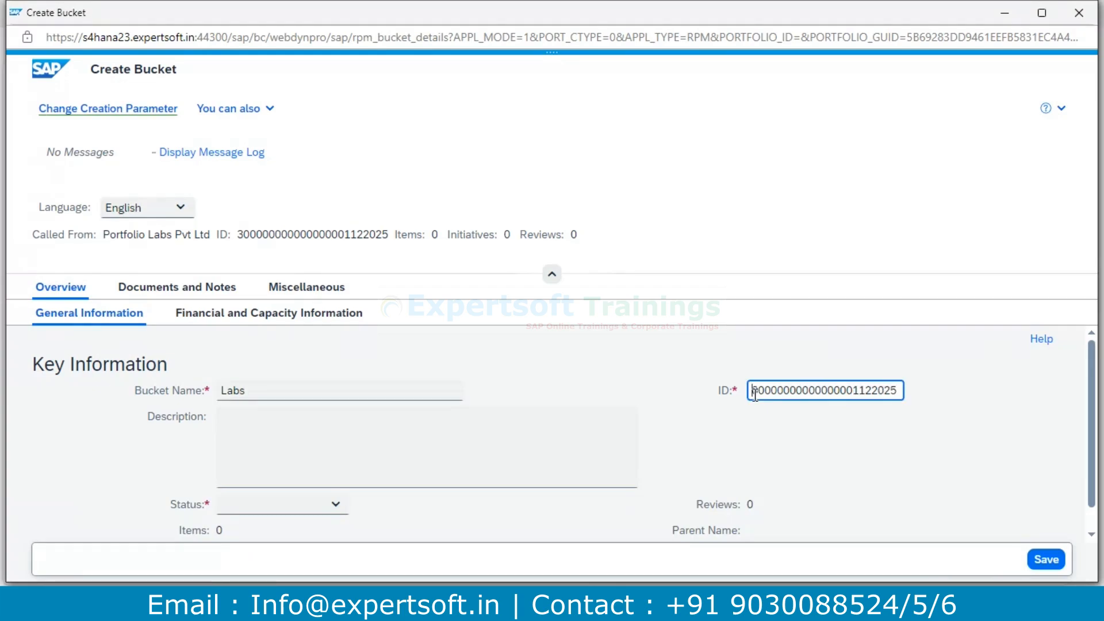
type("LAB")
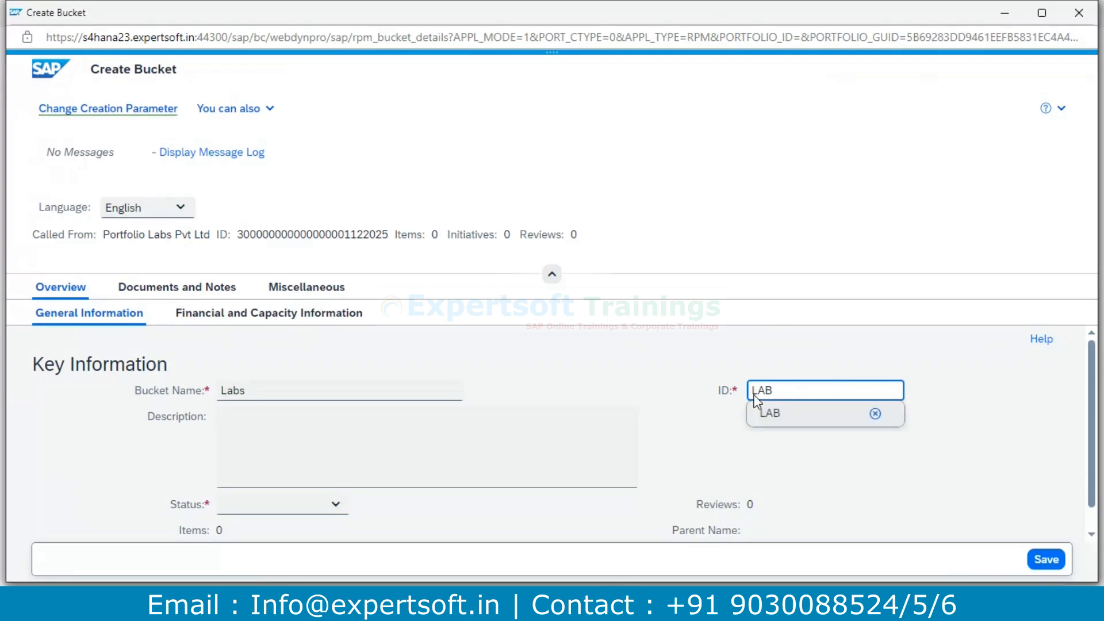
left_click(807, 356)
left_click(789, 393)
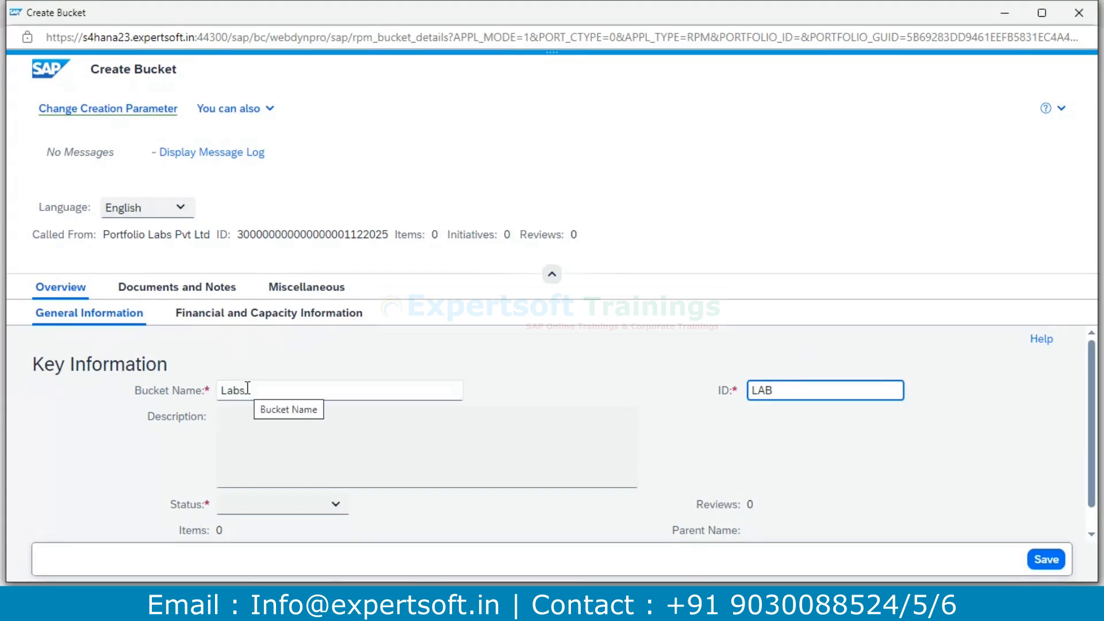
Set the bucket's status to Active and try to save the bucket.
scroll(368, 460, "down", 1)
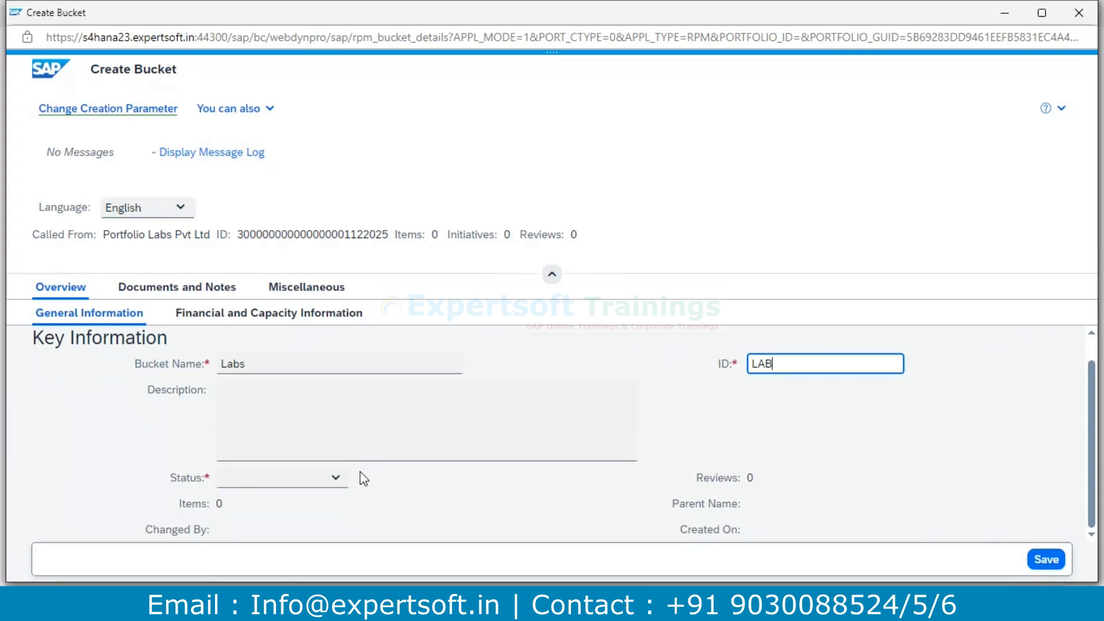
left_click(339, 482)
left_click(265, 527)
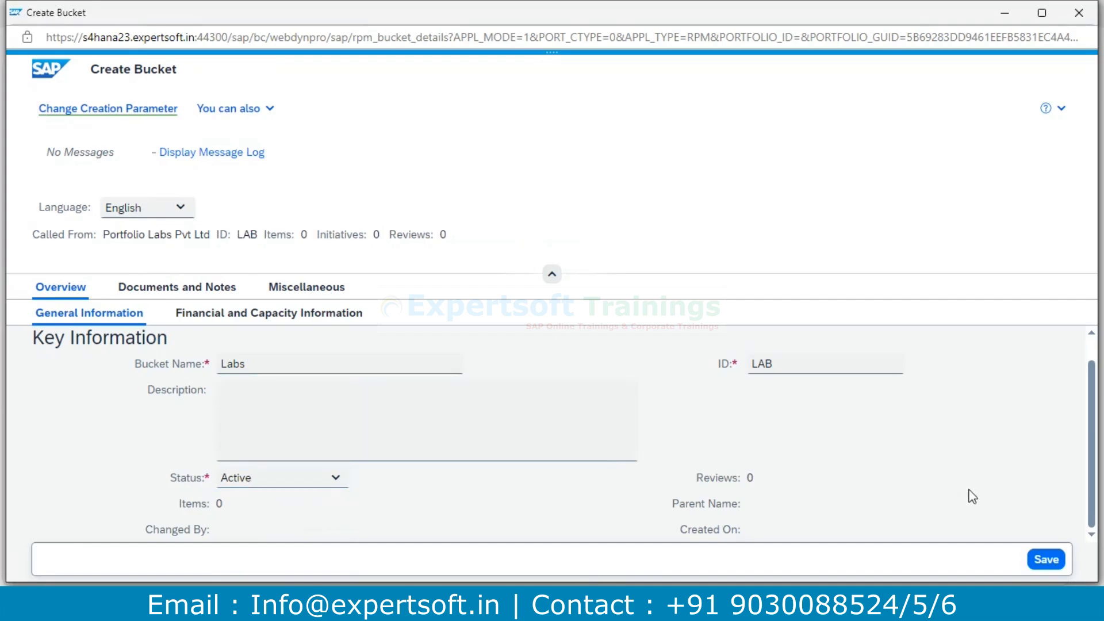
left_click(1056, 561)
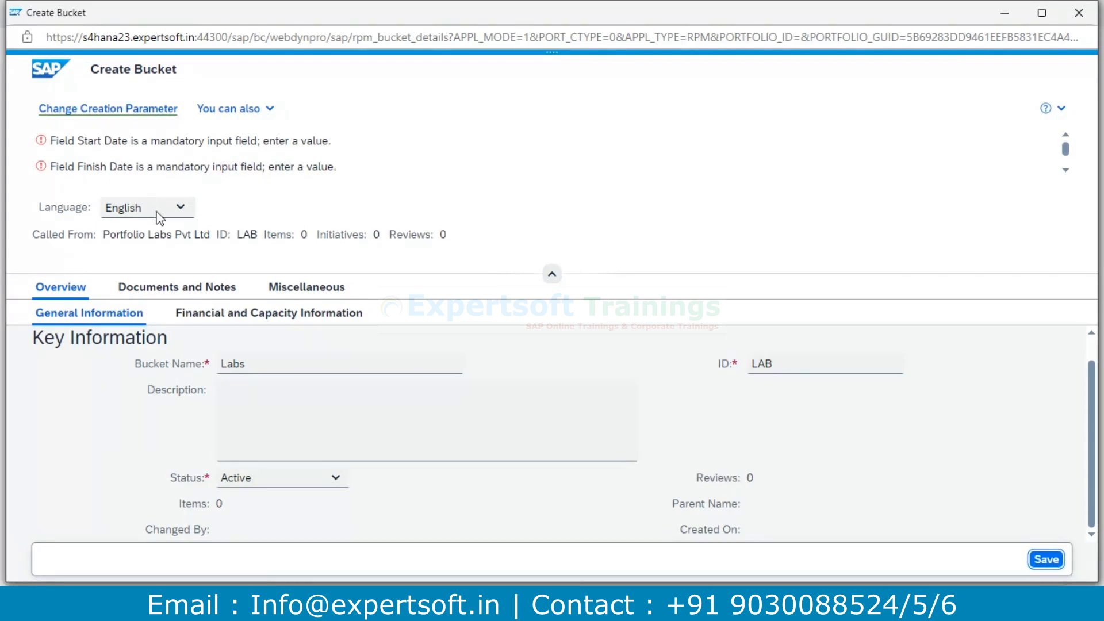
Set the Labs bucket's currency to United States Dollar and its capacity unit to Person Day.
left_click(267, 311)
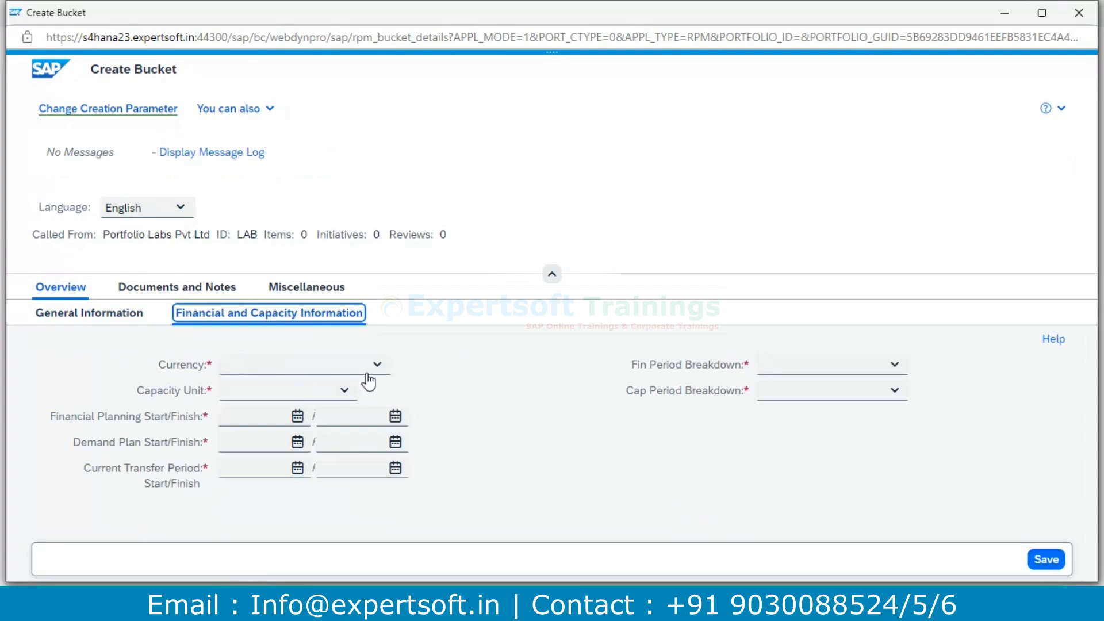
left_click(377, 365)
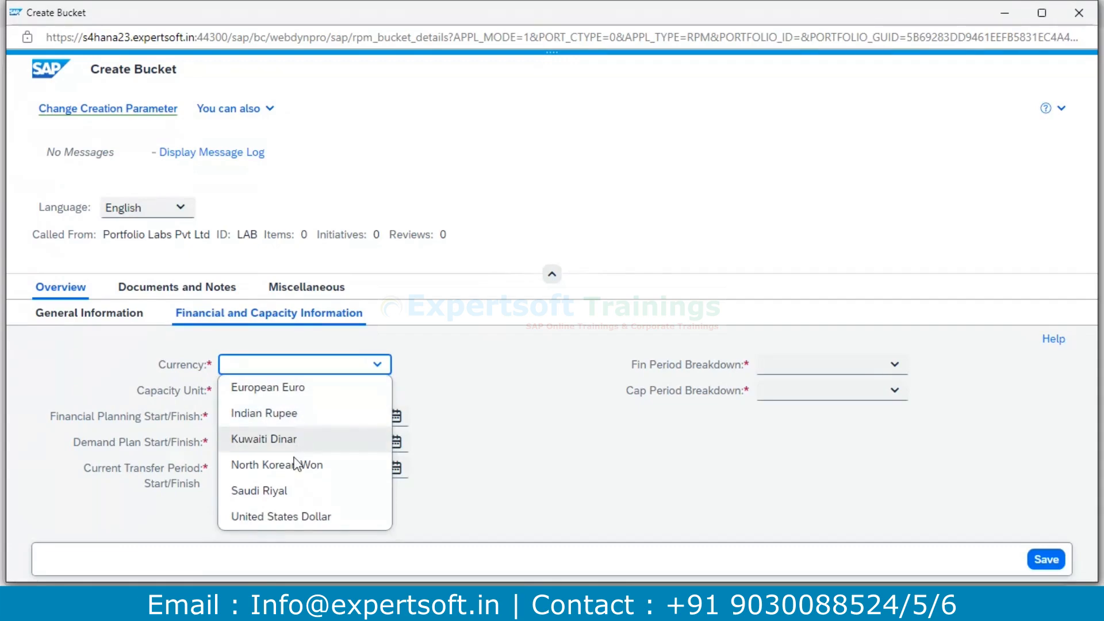
left_click(286, 516)
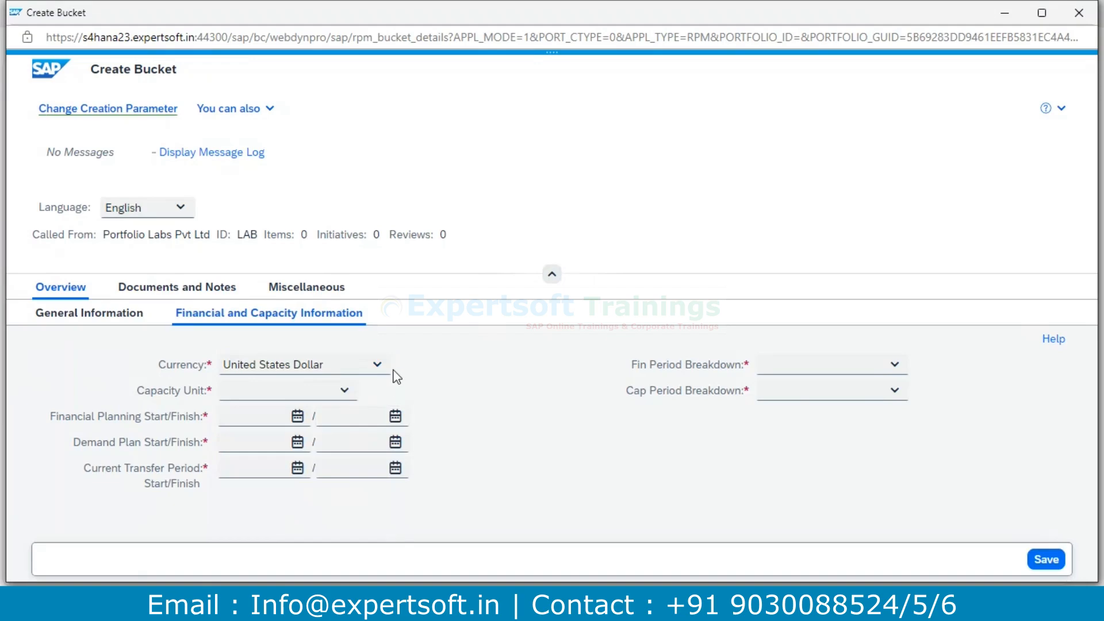
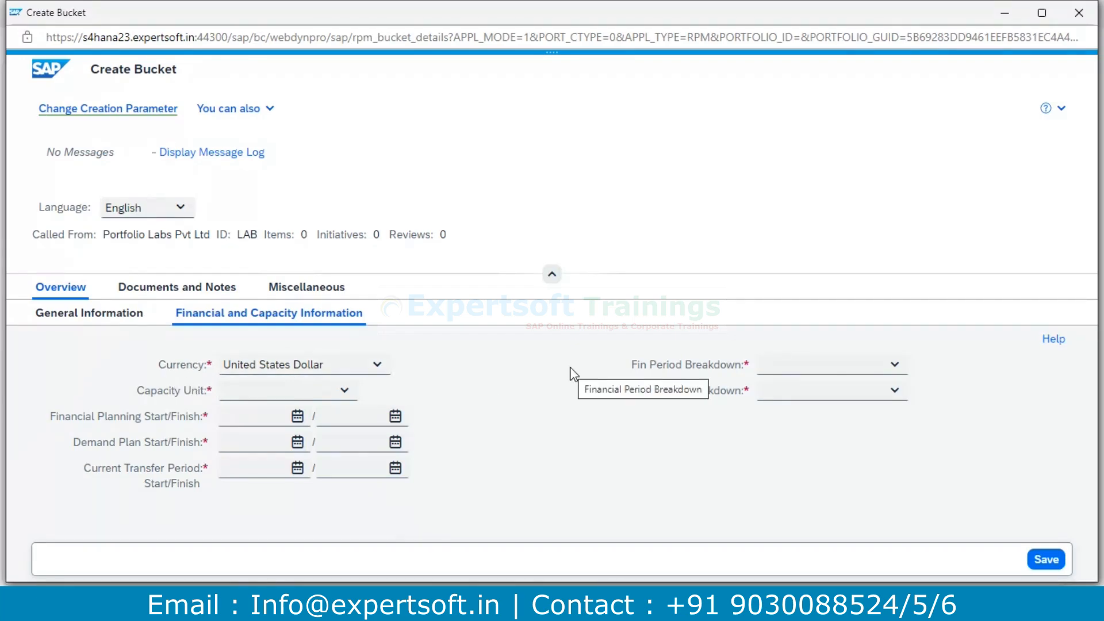
left_click(345, 394)
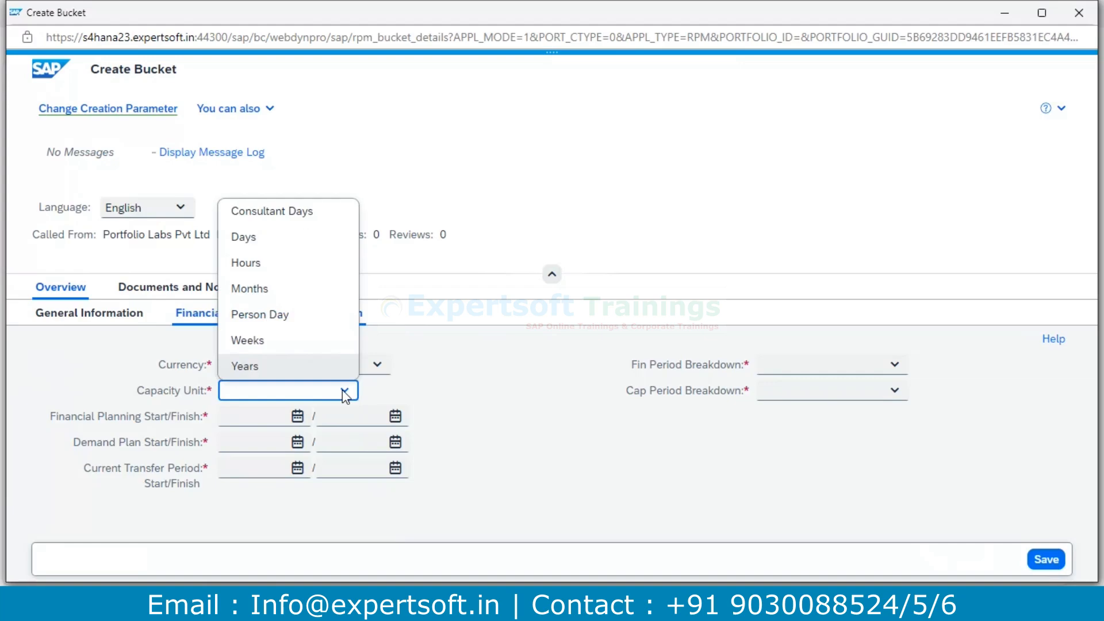
left_click(278, 319)
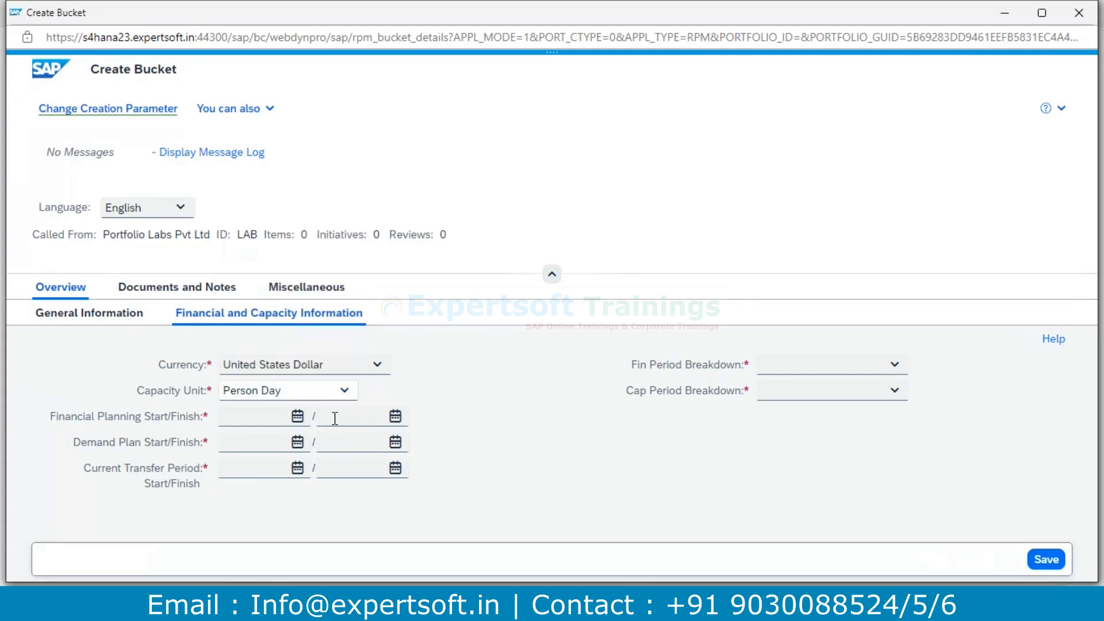
Set both the financial and the capacity period breakdown of the bucket to Annually.
left_click(893, 367)
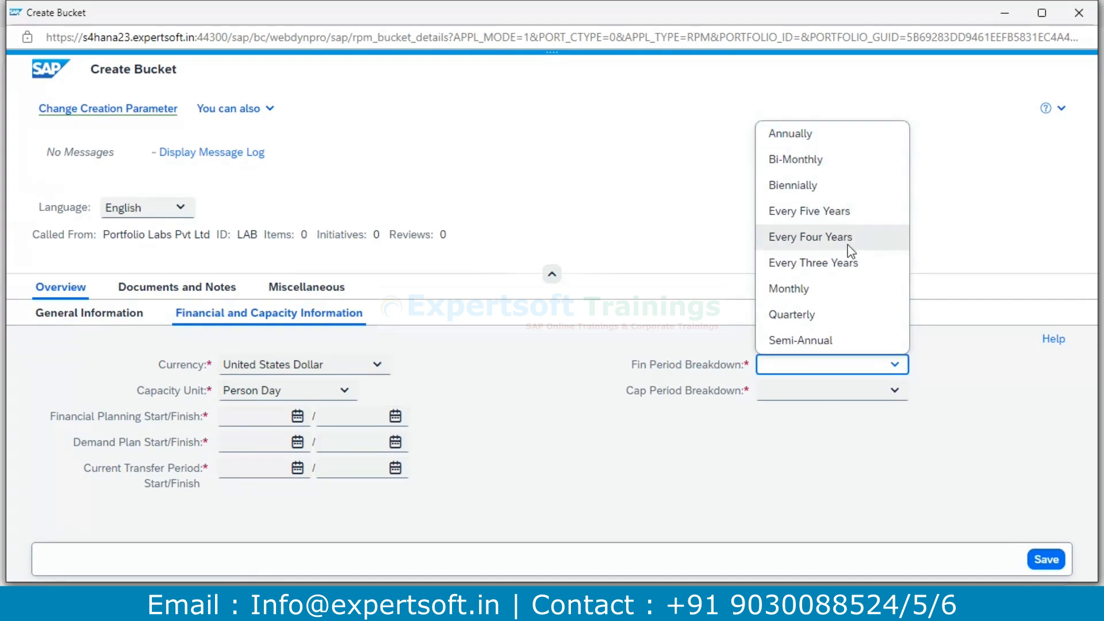
left_click(797, 147)
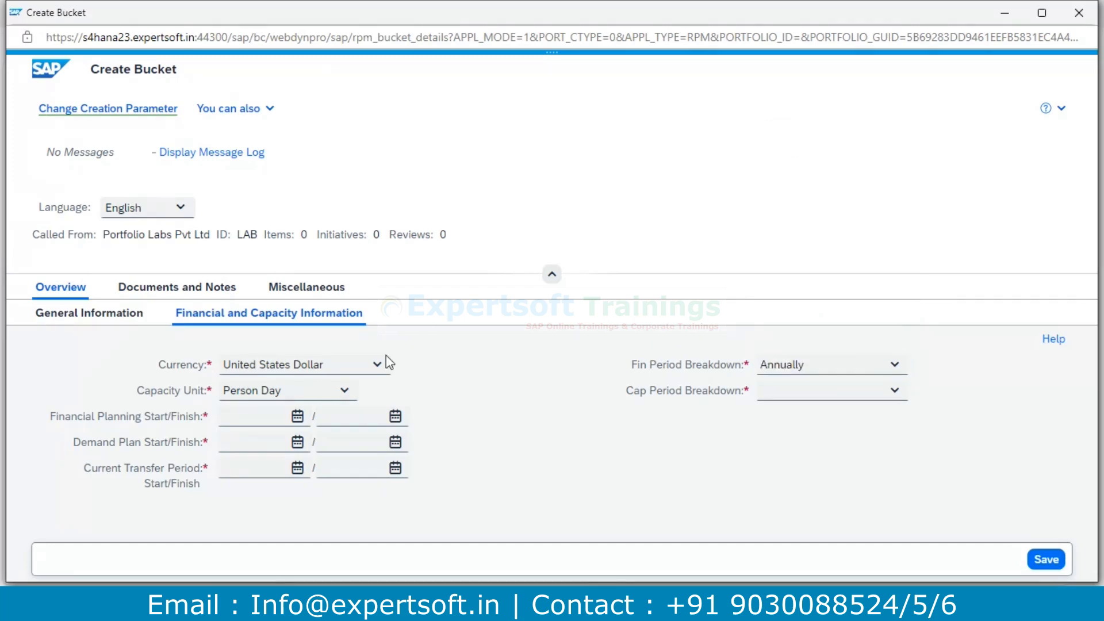
left_click(900, 396)
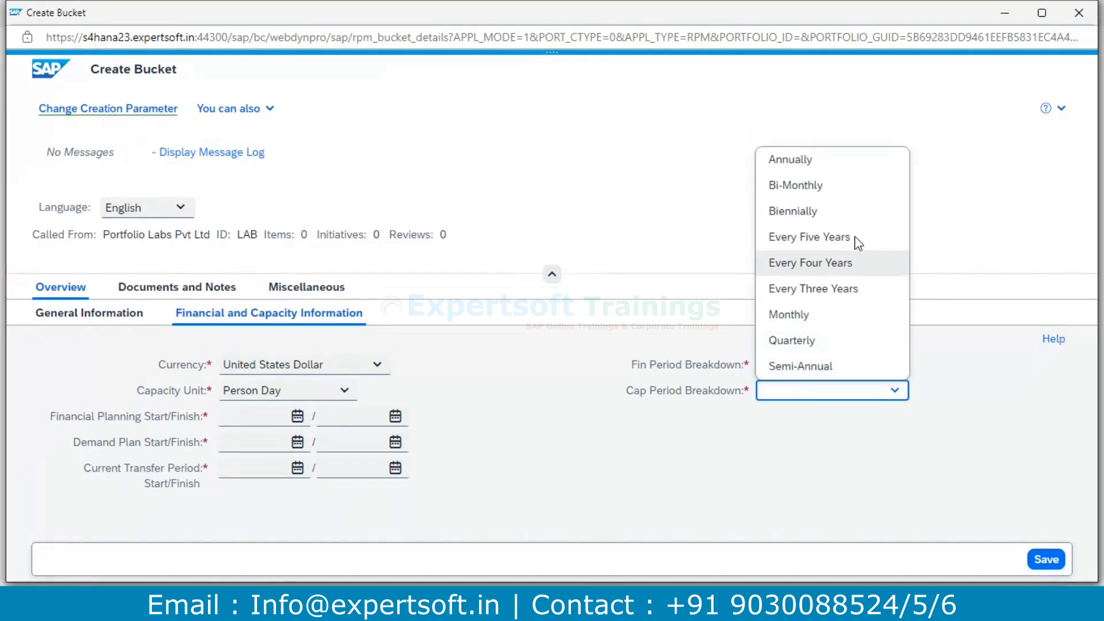
left_click(830, 163)
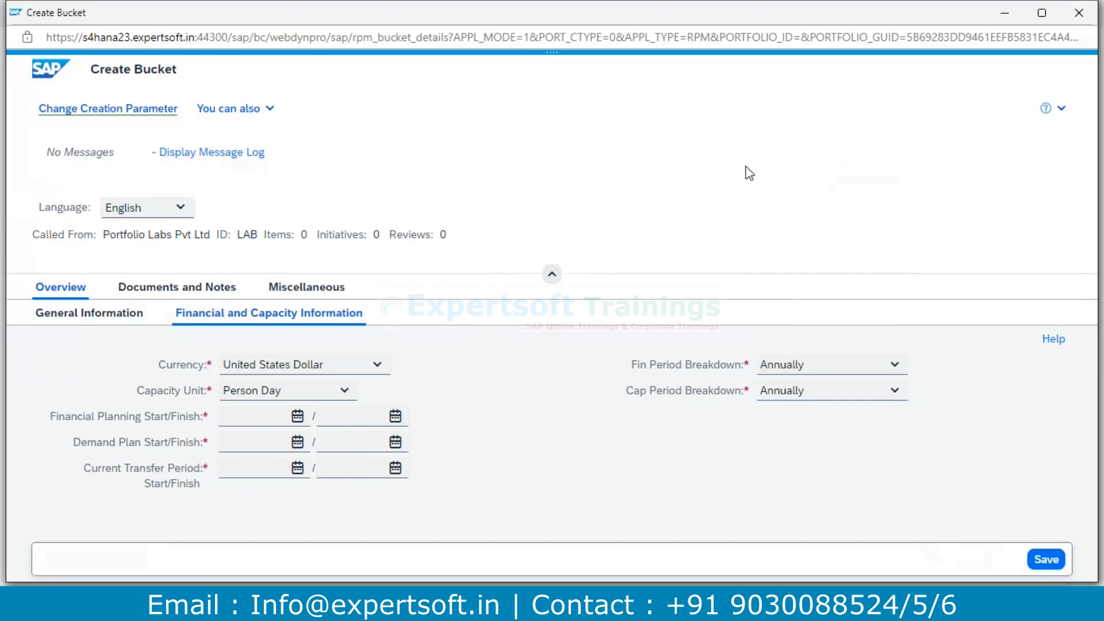
Set the bucket's financial planning period to start on 01/02/2025 and finish on 01/31/2033.
left_click(297, 420)
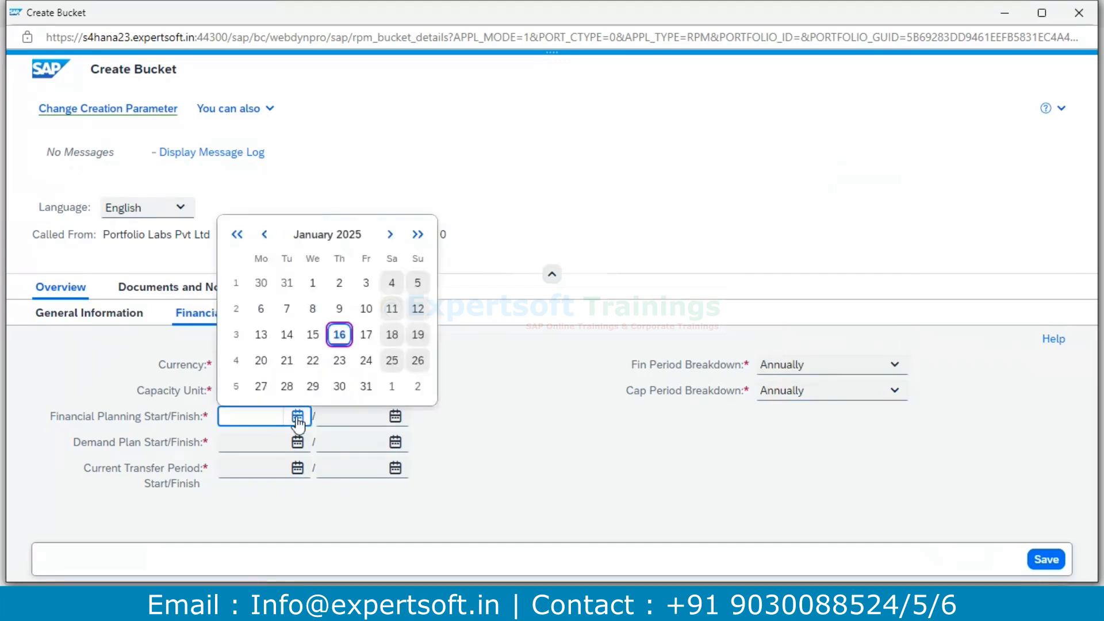
left_click(340, 288)
left_click(395, 416)
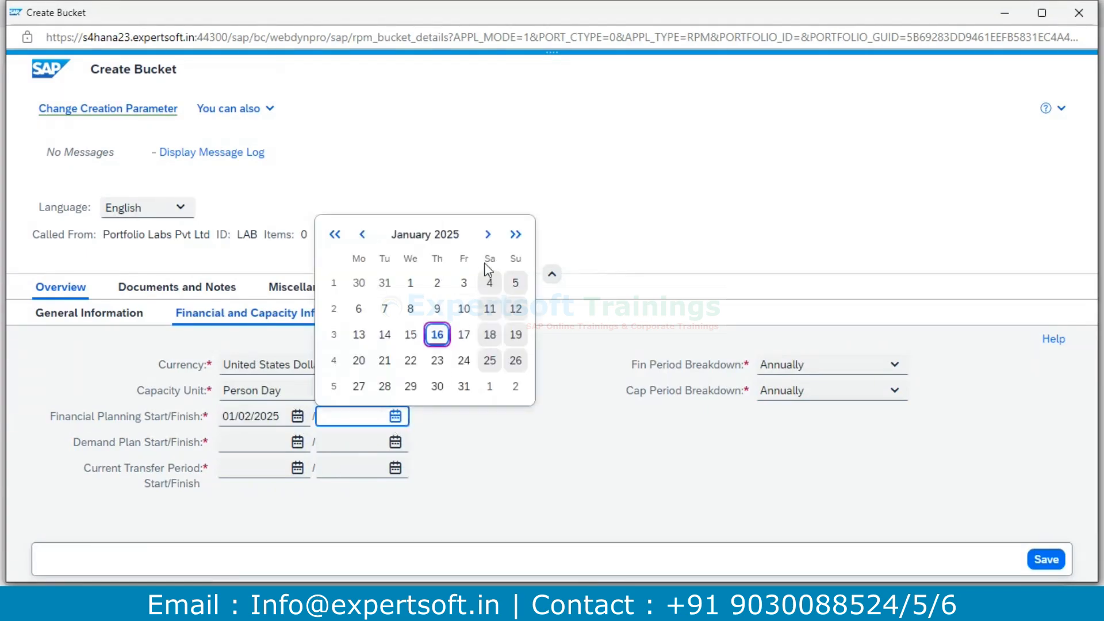
left_click(516, 236)
left_click(516, 235)
left_click(516, 236)
left_click(516, 236)
left_click(516, 236)
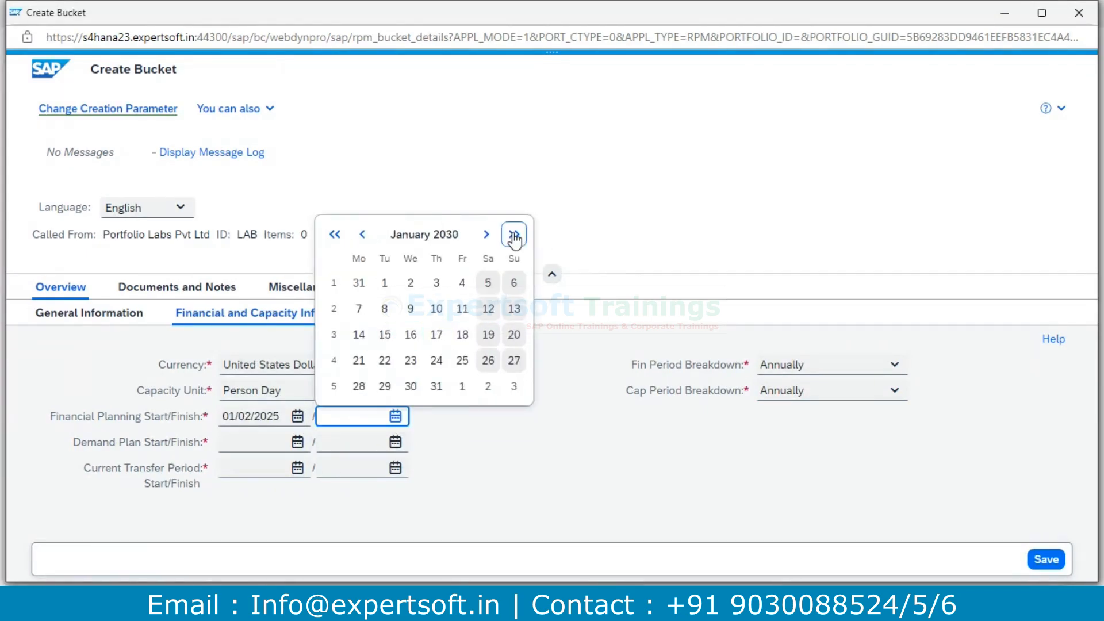
left_click(516, 236)
left_click(516, 235)
left_click(515, 236)
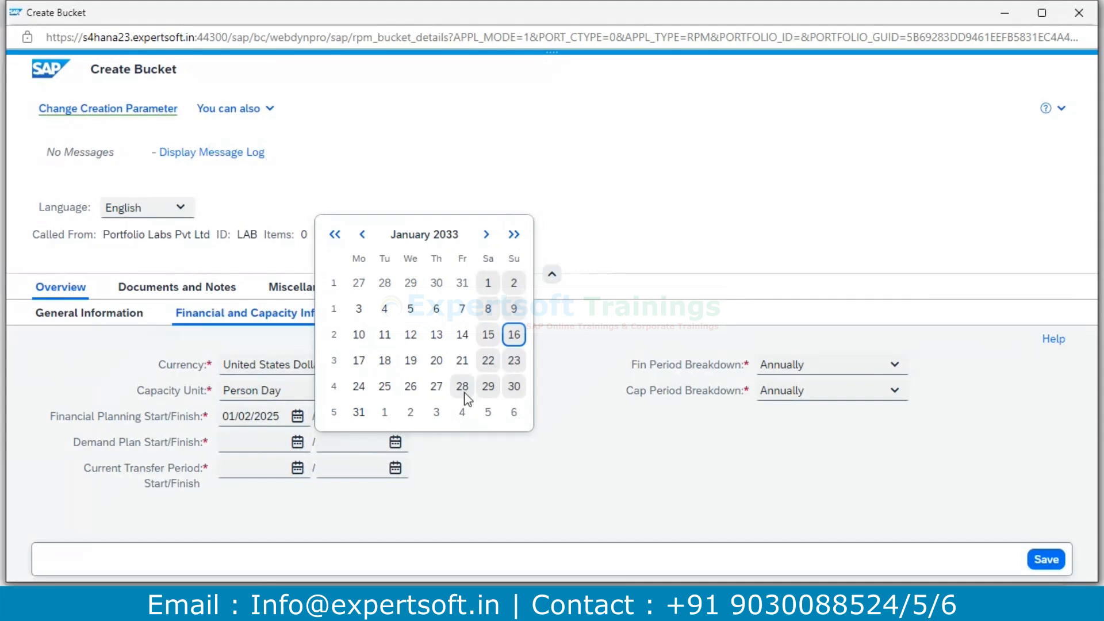
left_click(362, 413)
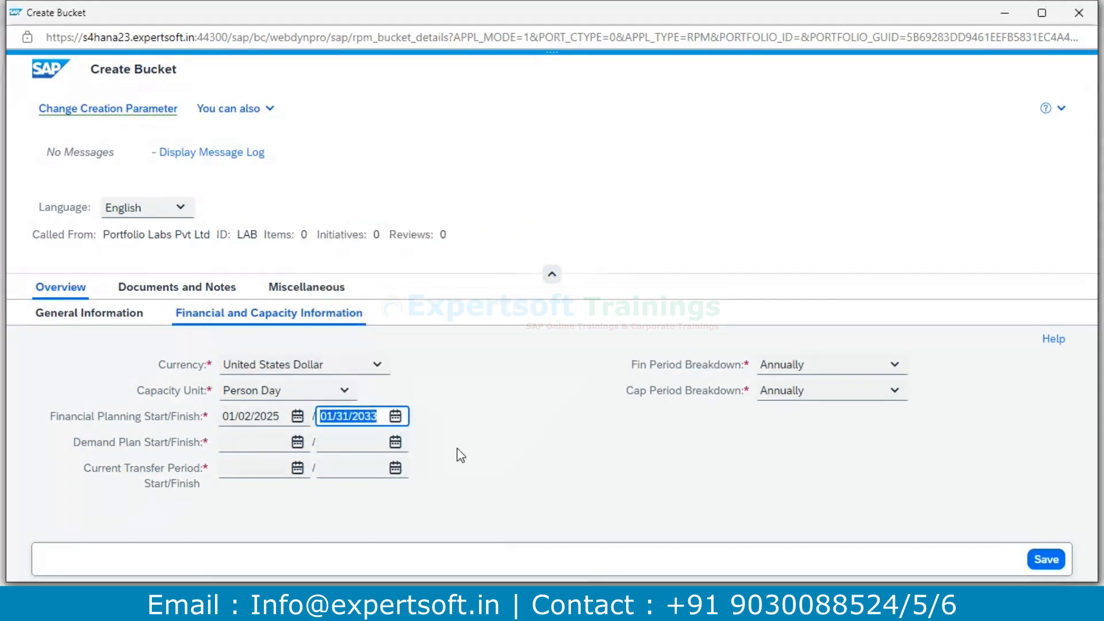
Set the demand plan period to start on 01/01/2025, reusing the financial planning finish date 01/31/2033.
left_click(297, 445)
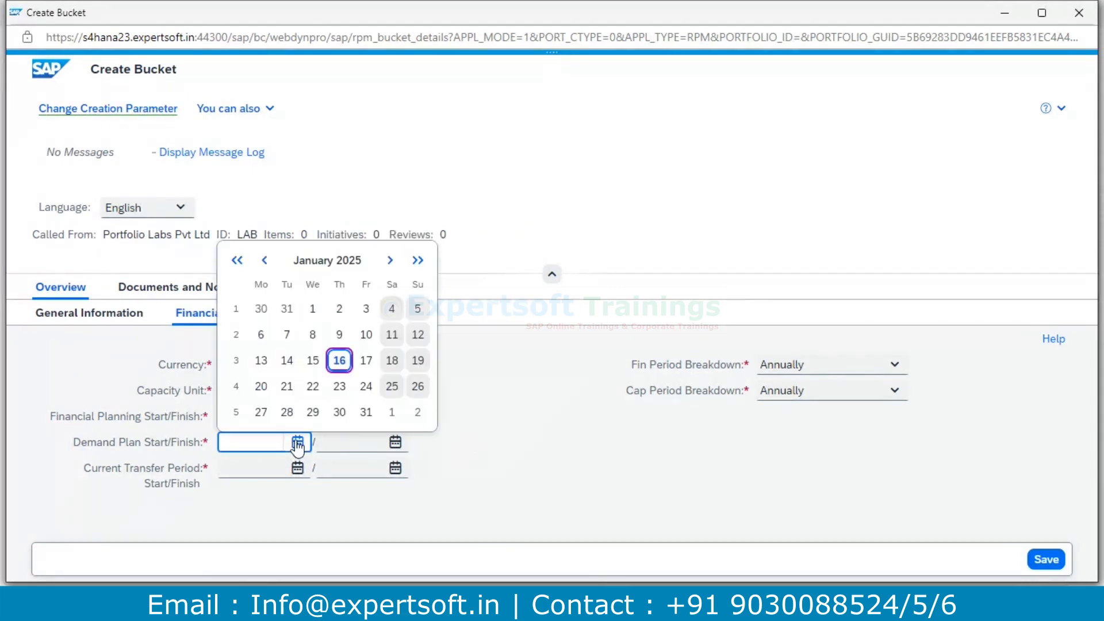
left_click(311, 311)
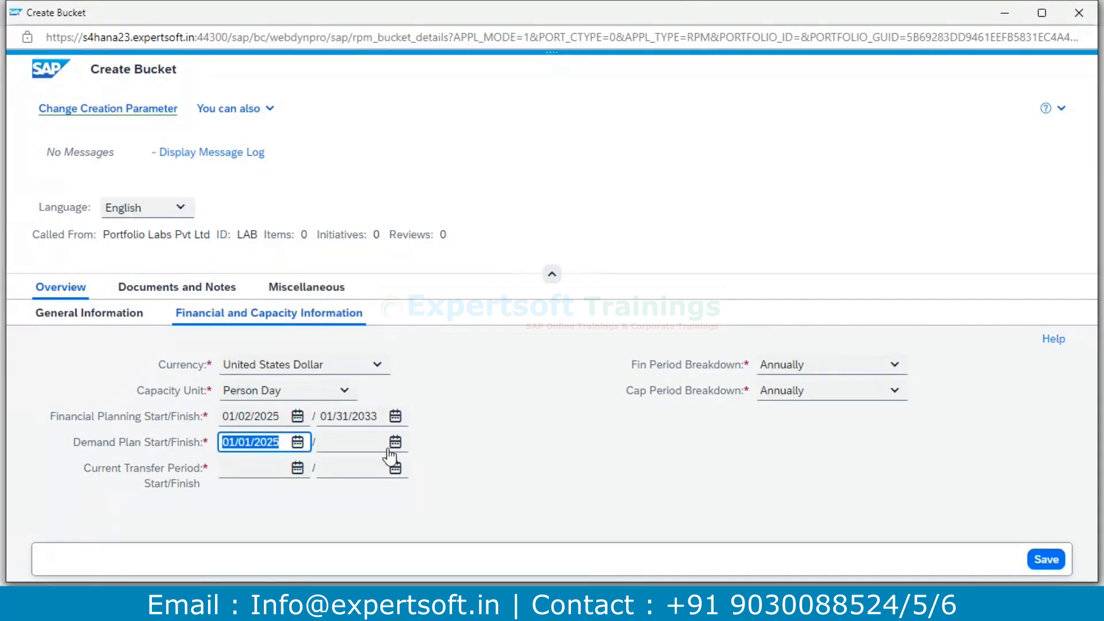
left_click_drag(329, 420, 384, 421)
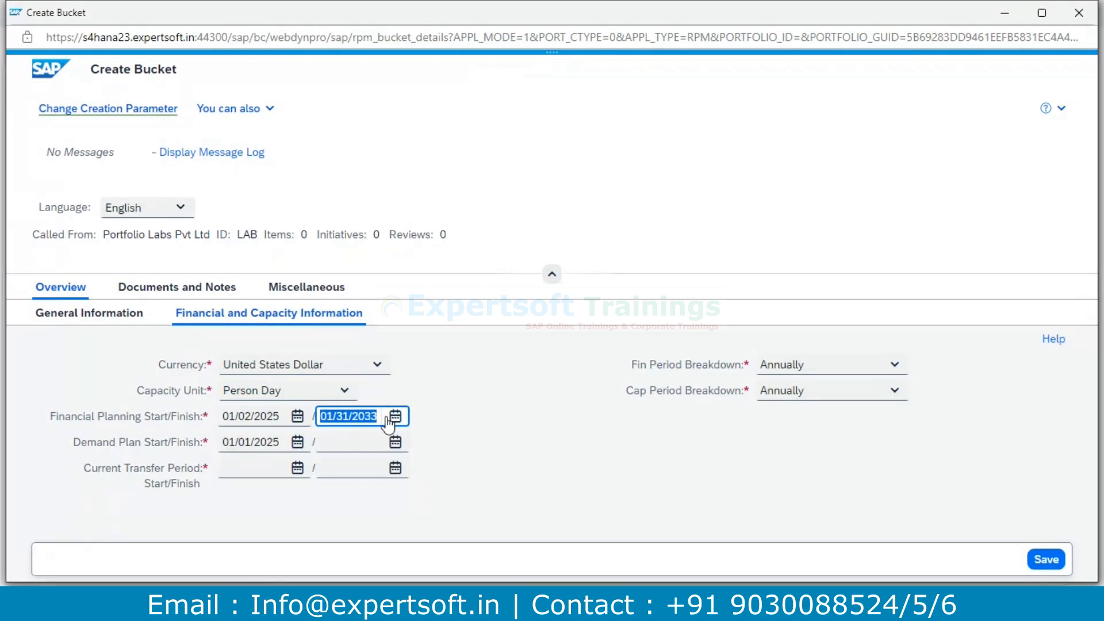
key("ctrl+c")
left_click(352, 439)
key("ctrl+v")
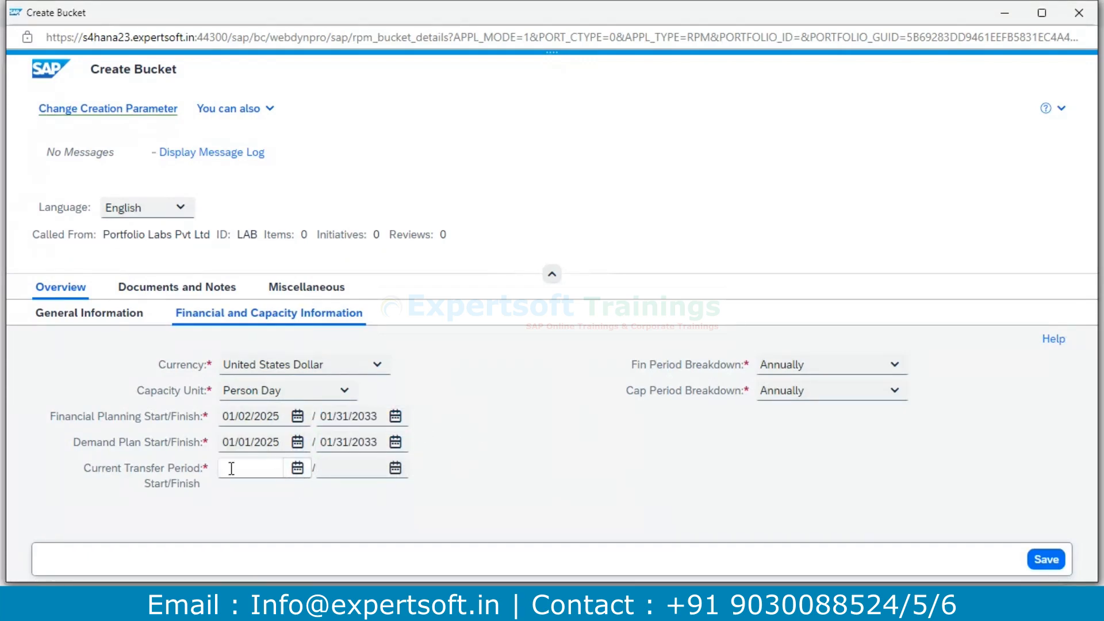
Set the current transfer period to 01/01/2025 through 01/31/2033 and save the Labs bucket.
left_click(296, 469)
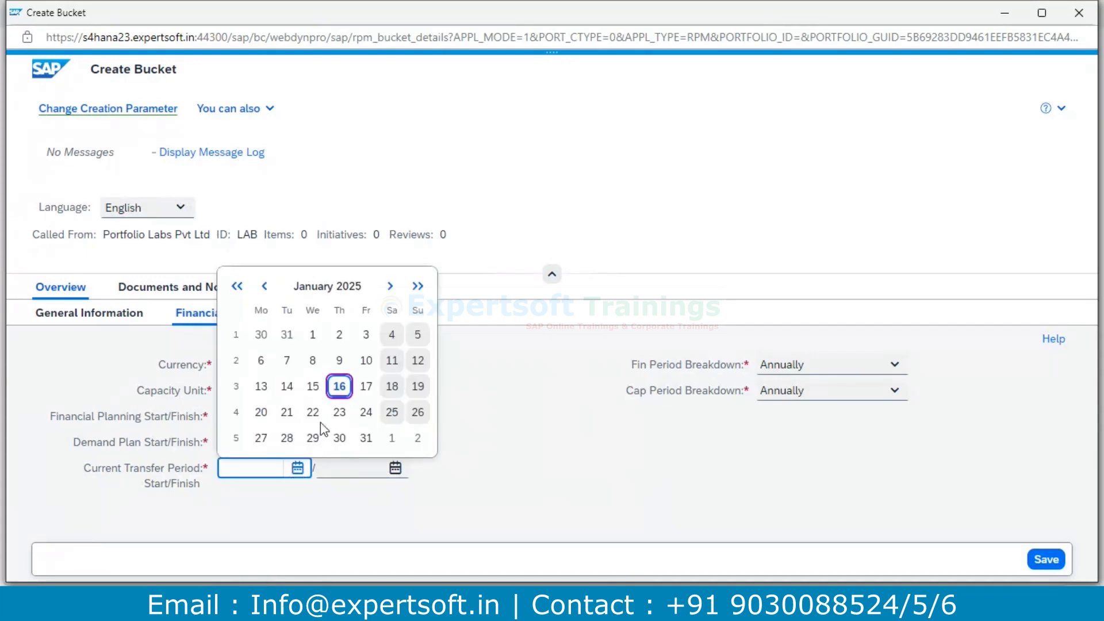
left_click(324, 469)
key("ctrl+v")
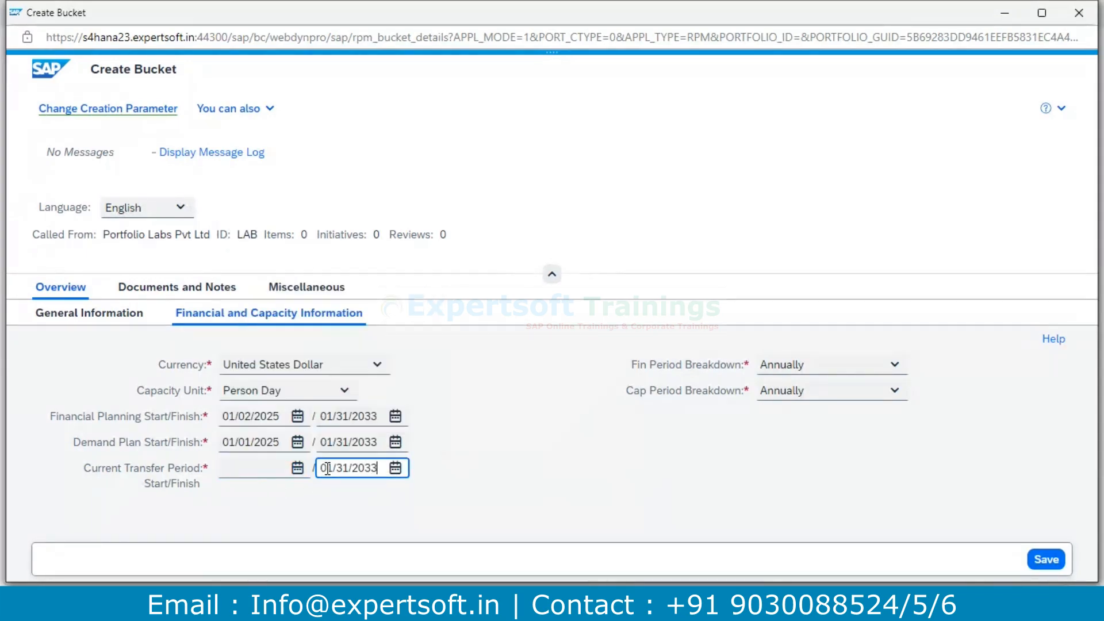
left_click_drag(223, 444, 279, 443)
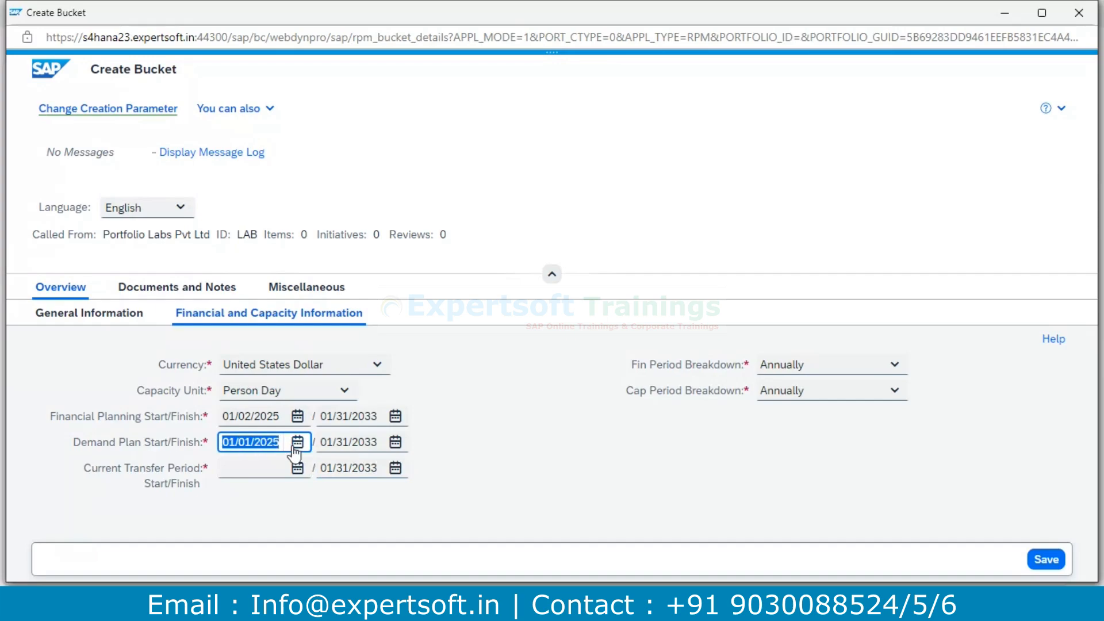
left_click(272, 470)
key("ctrl+v")
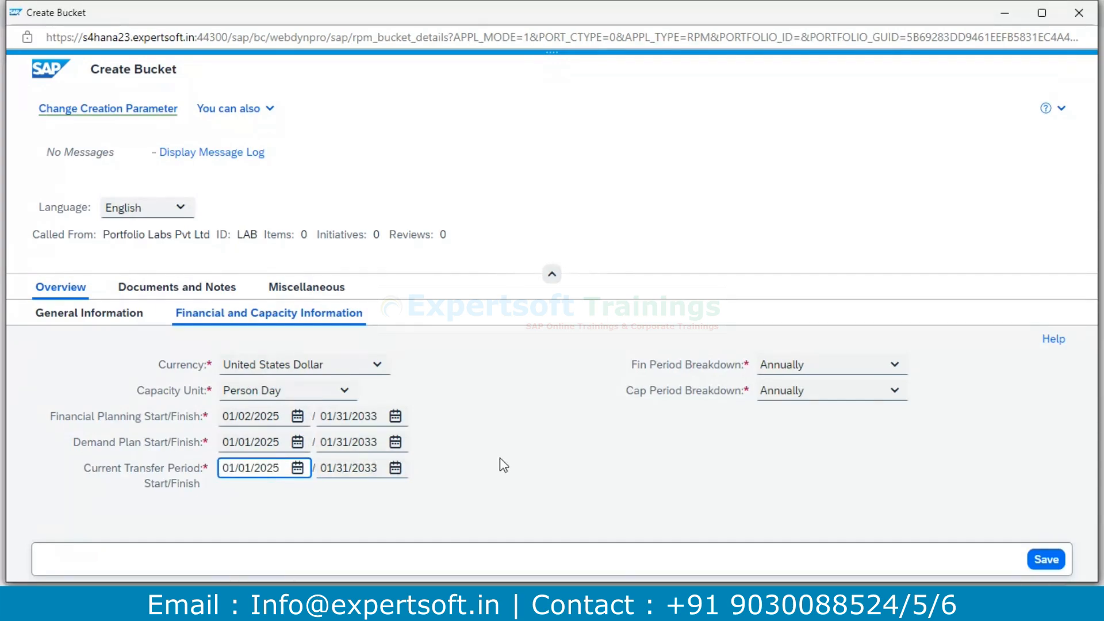
left_click(524, 444)
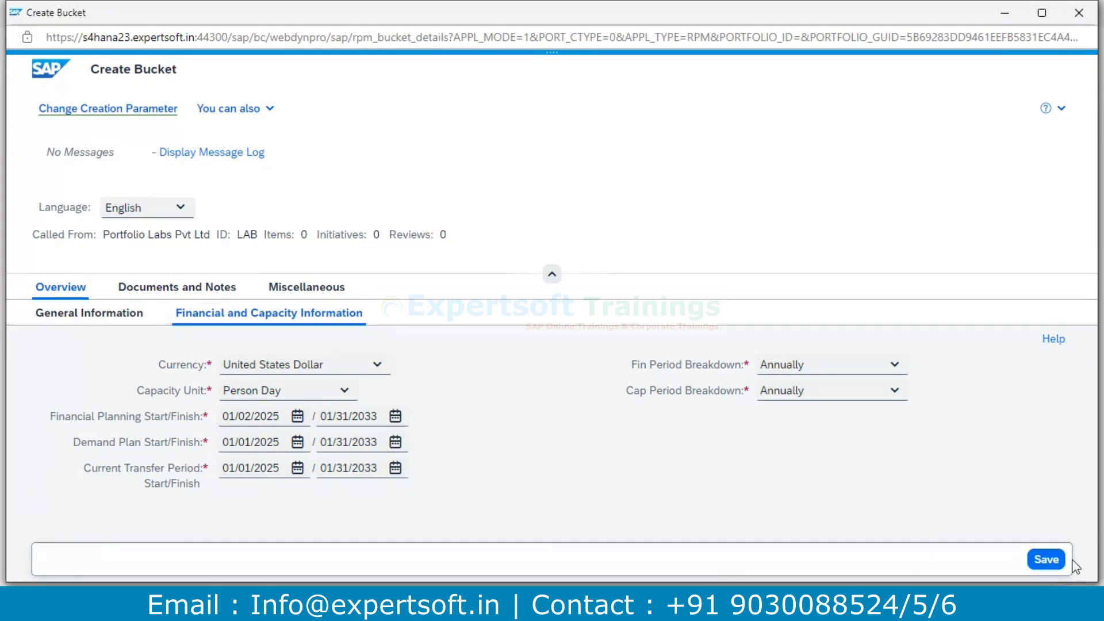
left_click(1041, 562)
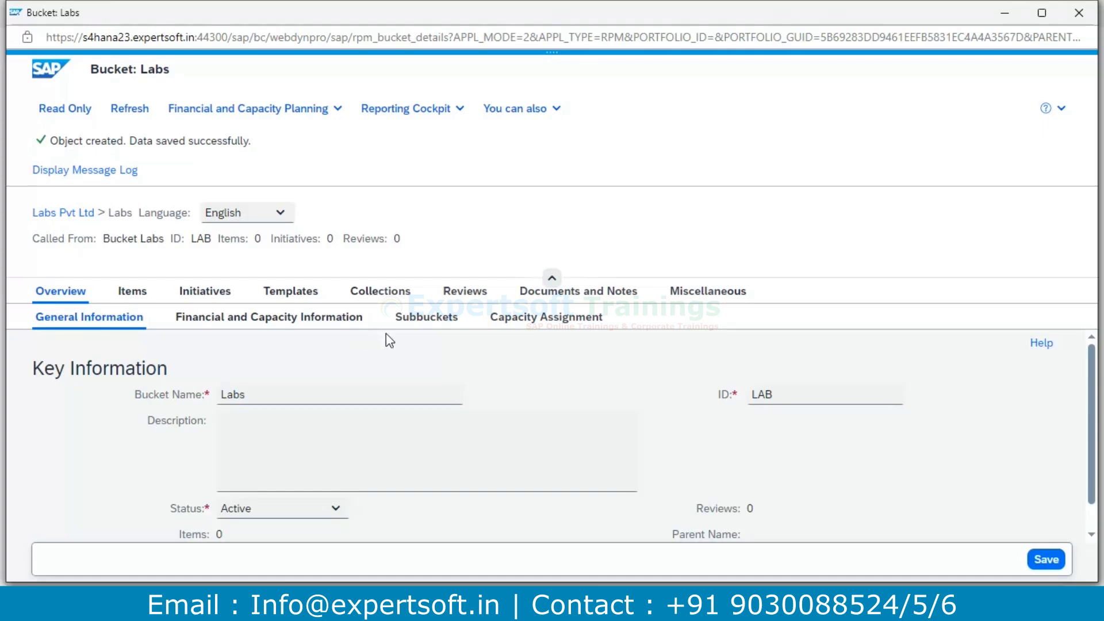
Start a new subbucket with the Labs bucket as its manually selected parent and name it IT.
left_click(424, 320)
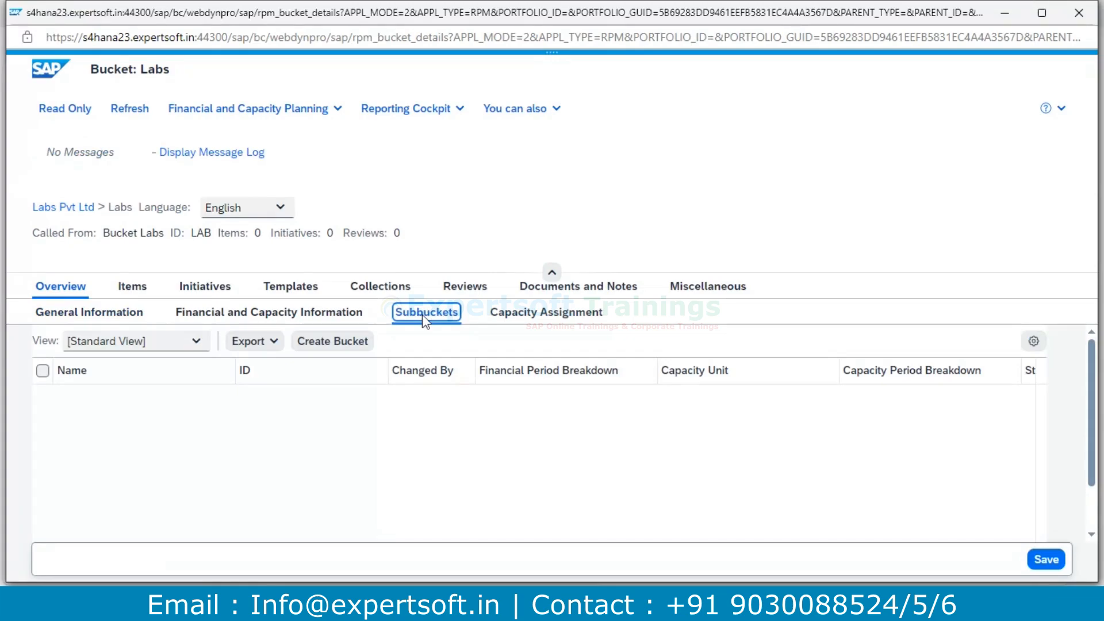
left_click(346, 345)
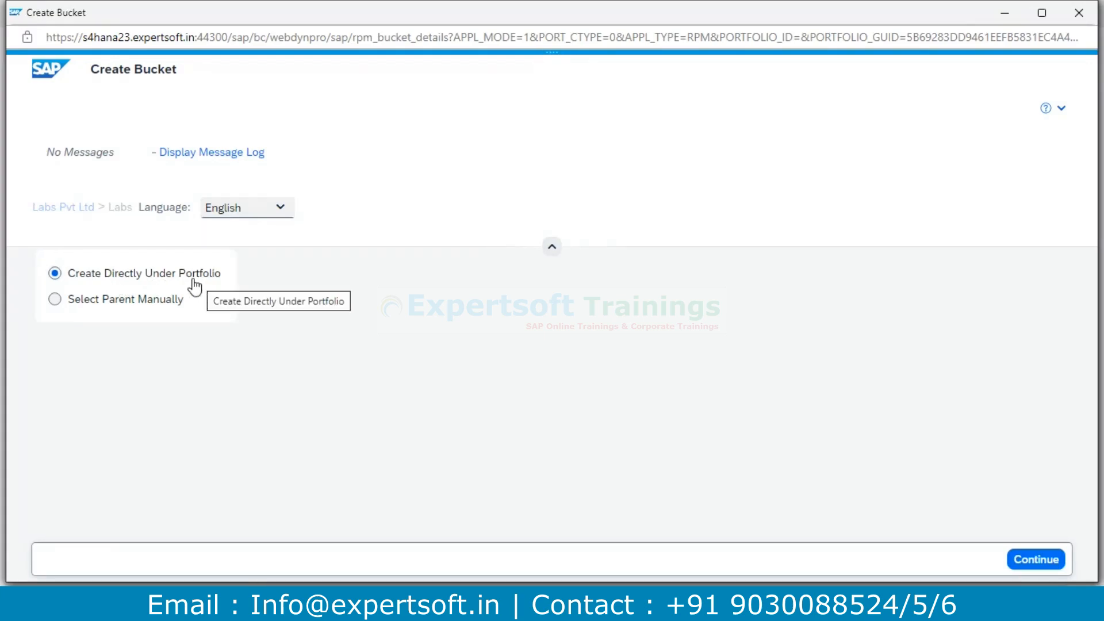
left_click(58, 304)
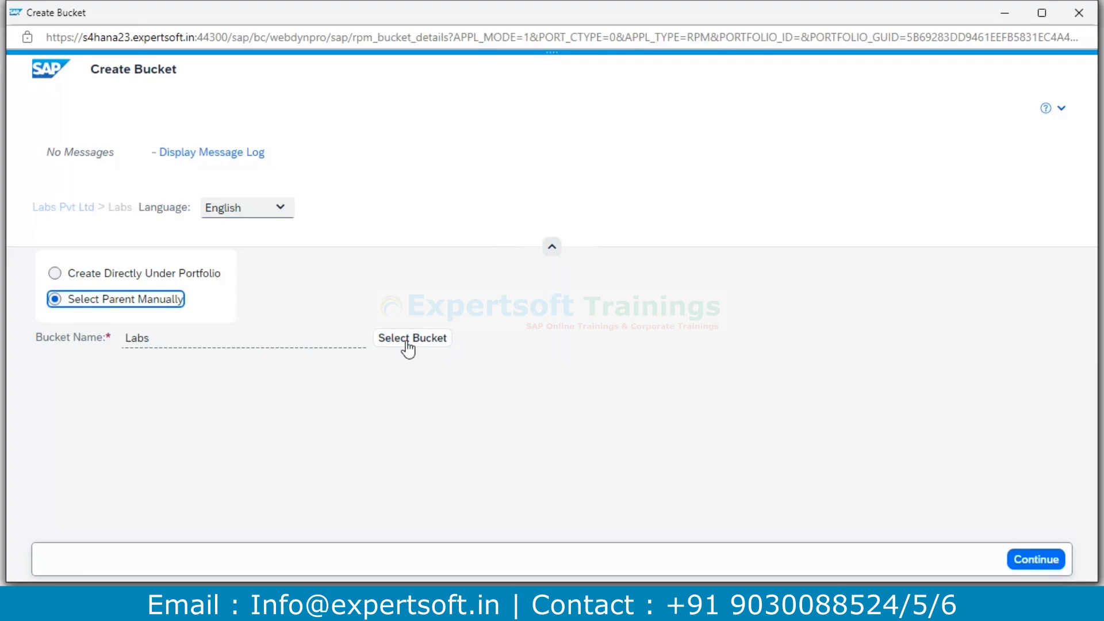
left_click(1036, 563)
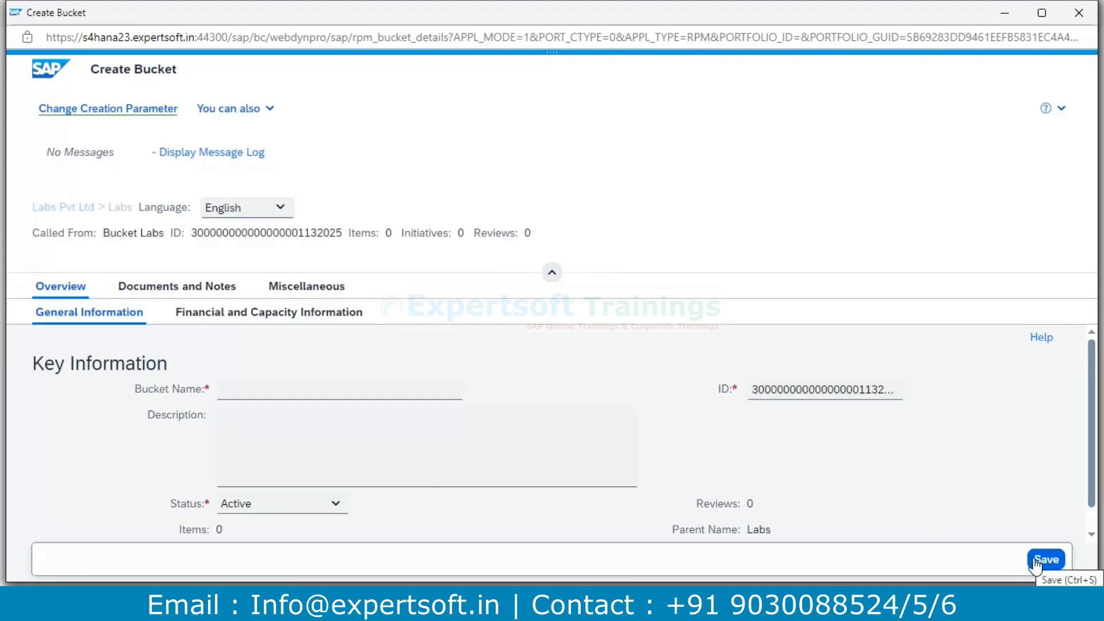
left_click(320, 388)
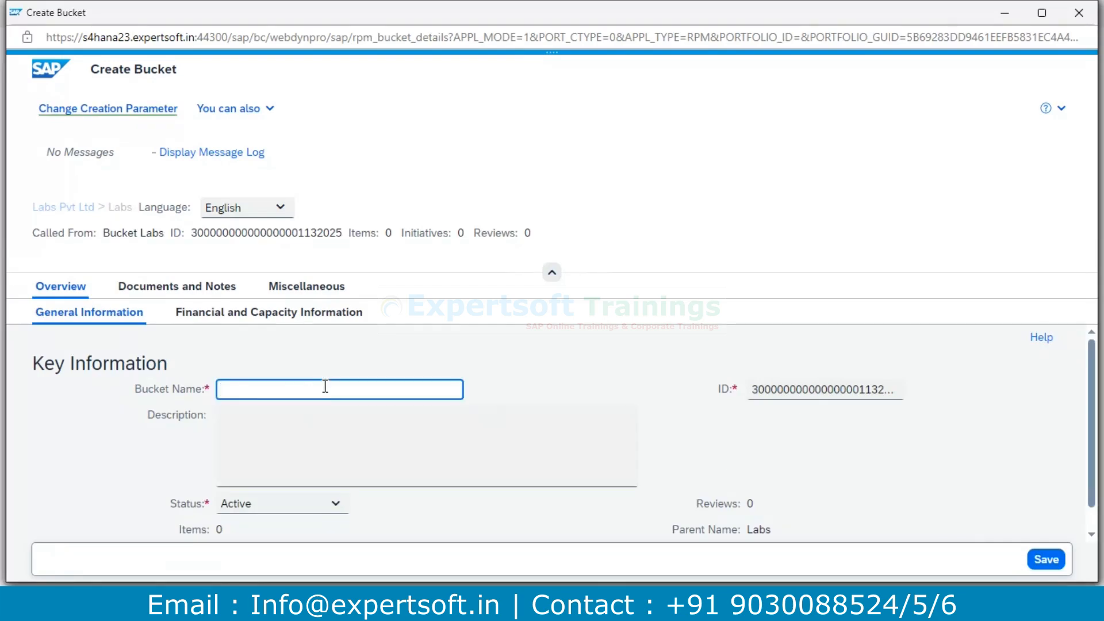
type("IT")
left_click(563, 367)
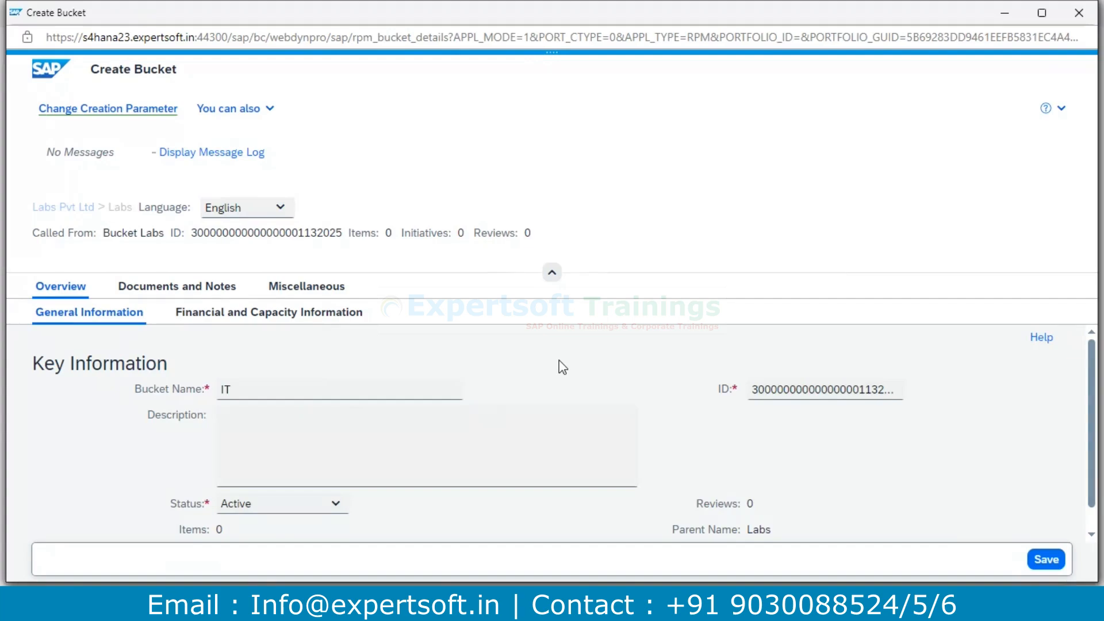
Replace the generated ID of the new IT subbucket with LAB_IT.
scroll(563, 367, "down", 1)
left_click(754, 364)
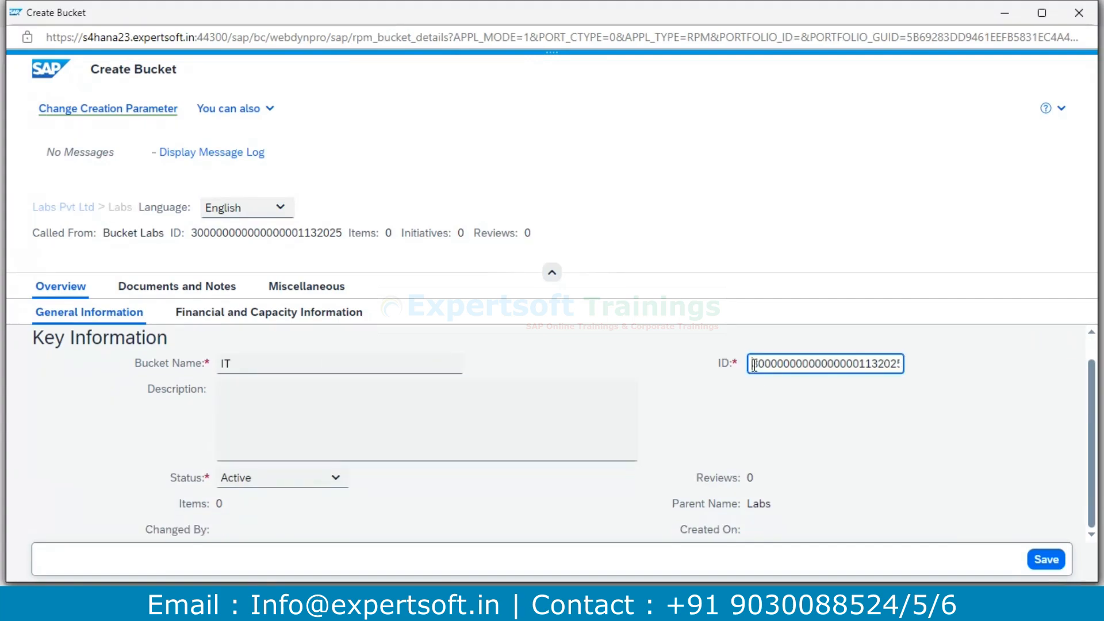
key("Delete")
key("Delete")
key("Delete")
key("Delete")
key("Delete")
key("Delete")
key("Delete")
key("Delete")
key("Delete")
key("Delete")
key("Delete")
key("Delete")
key("Delete")
key("Delete")
key("Delete")
key("Delete")
key("Delete")
key("Delete")
key("Delete")
key("Delete")
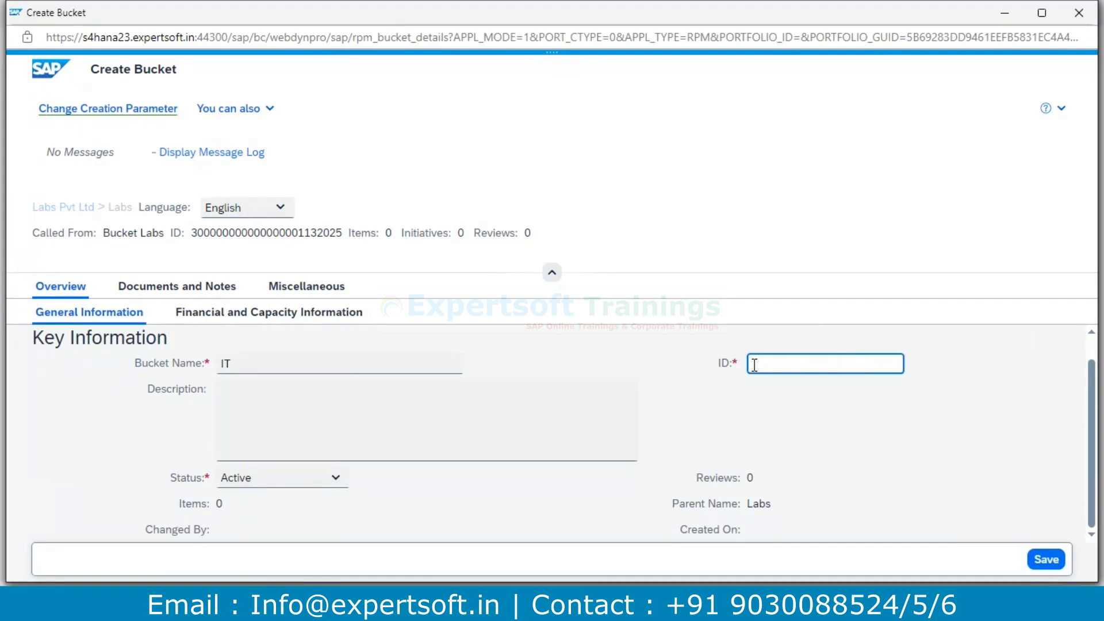
type("LBB")
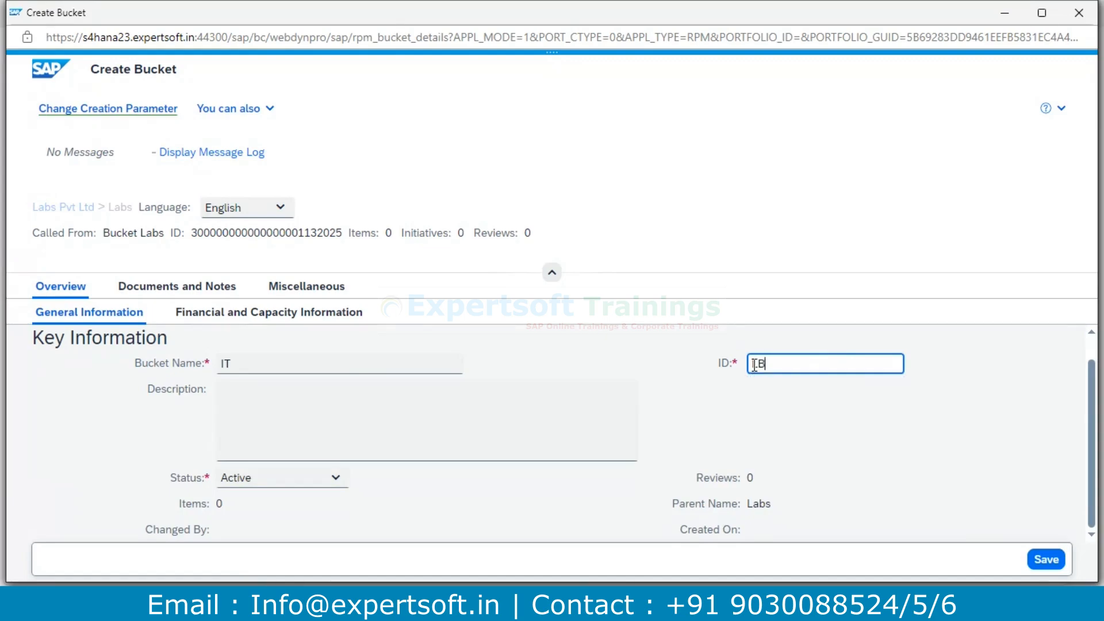
key("BackSpace")
key("BackSpace")
type("AB")
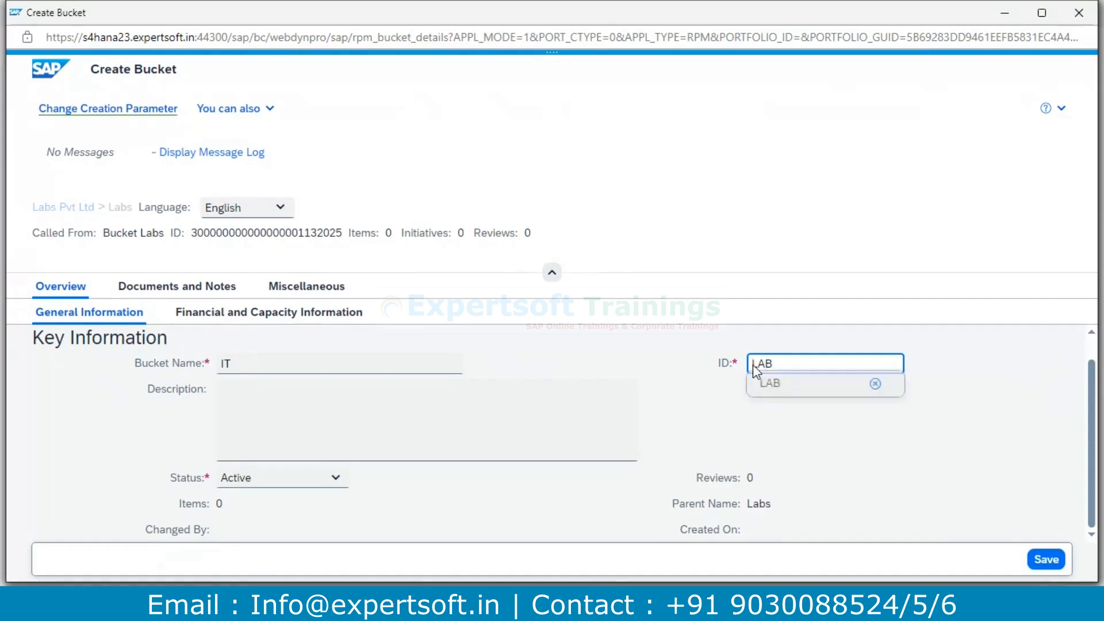
type("_IT")
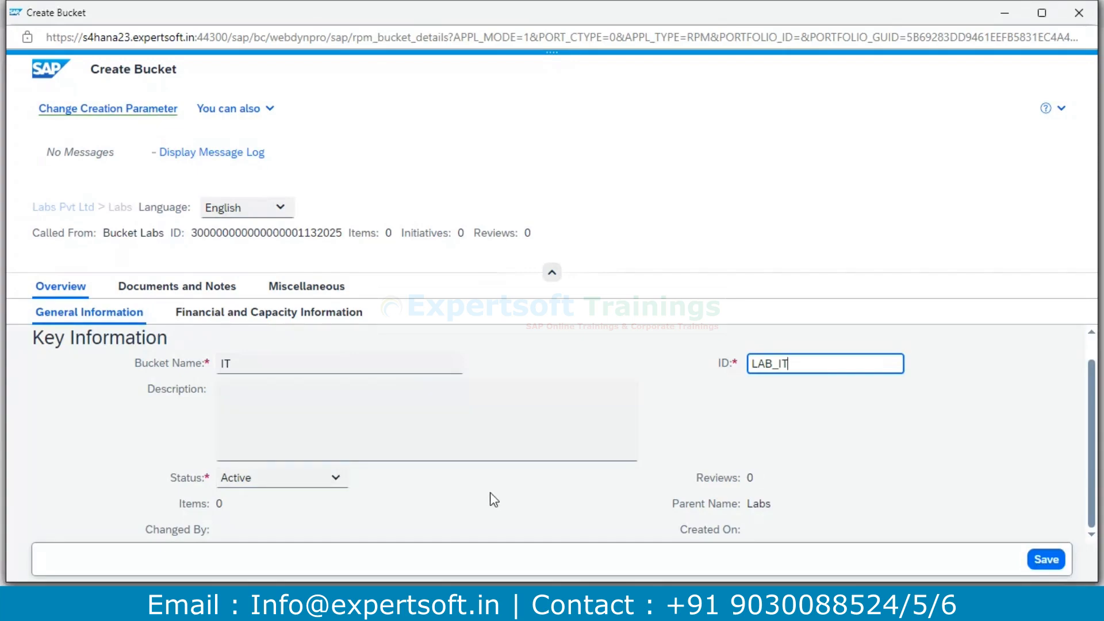
Set the IT subbucket's currency to European Euro, keep Person Day as its capacity unit, and save it.
left_click(326, 319)
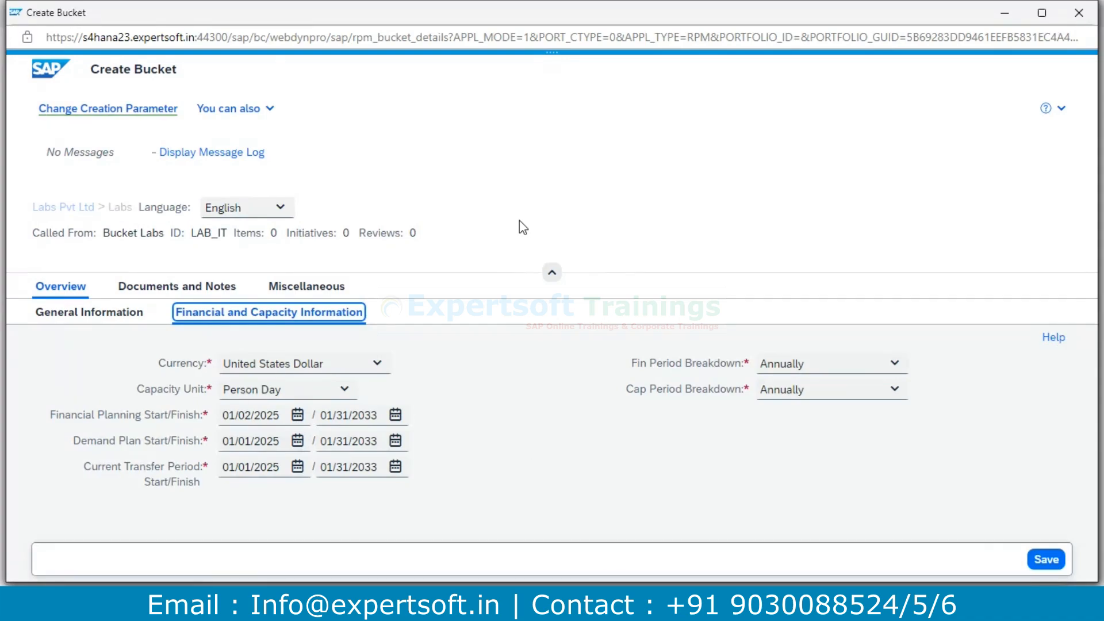
left_click(378, 363)
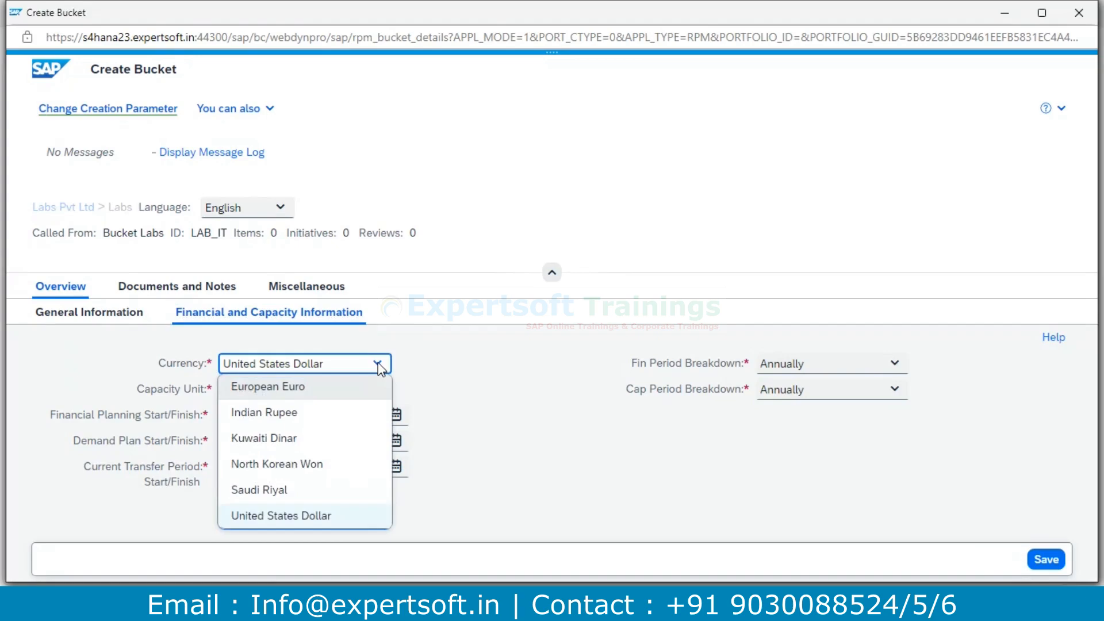
left_click(288, 396)
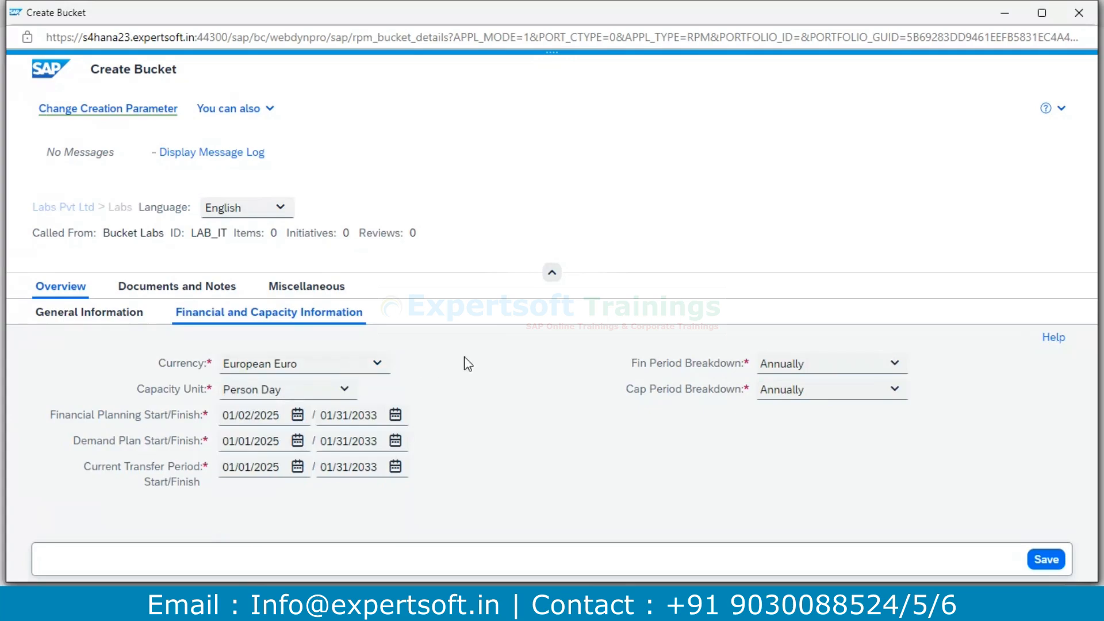
left_click(378, 364)
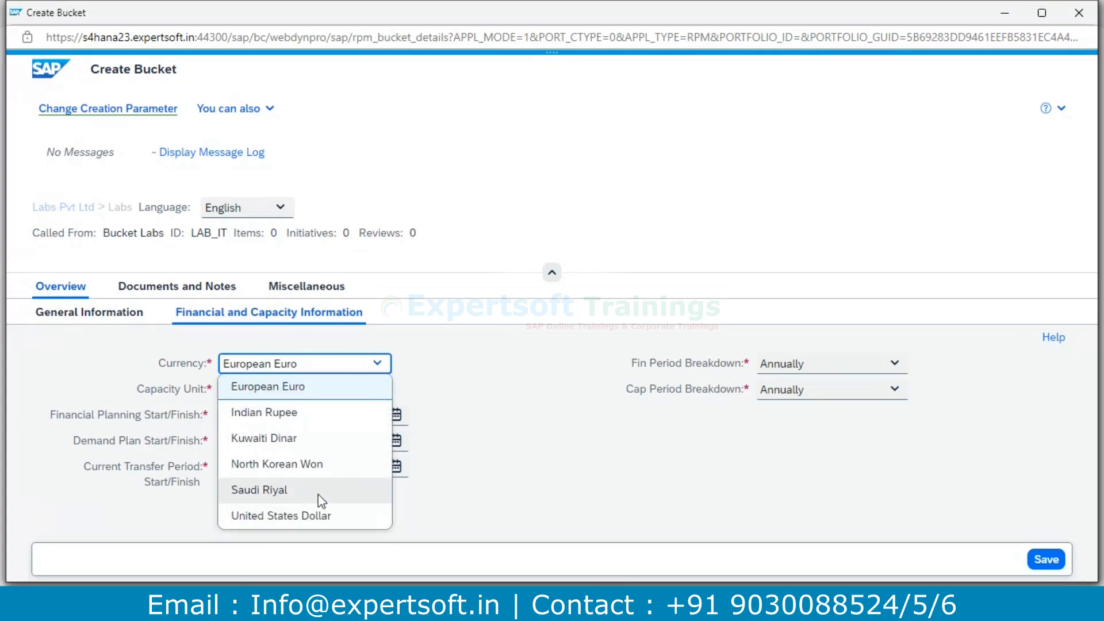
left_click(287, 387)
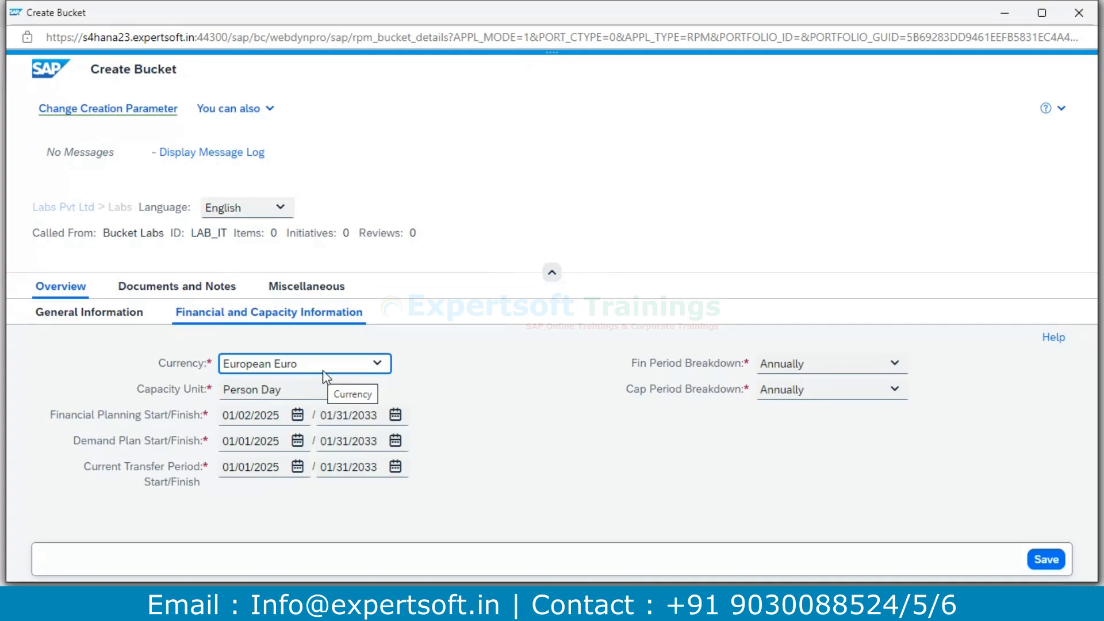
left_click(344, 390)
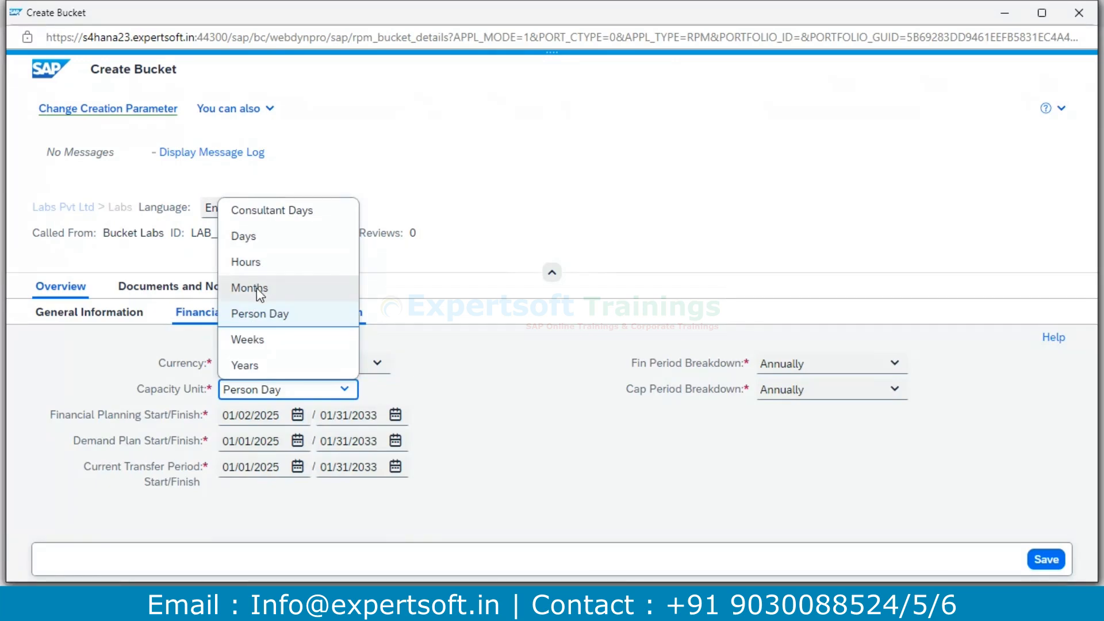
left_click(266, 316)
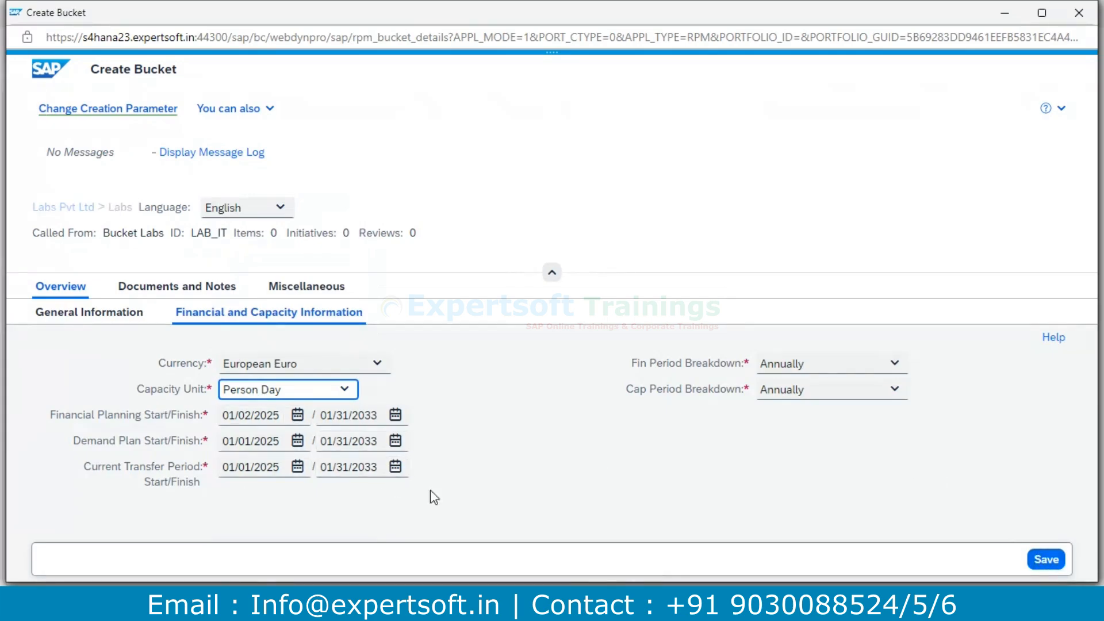
left_click(1048, 561)
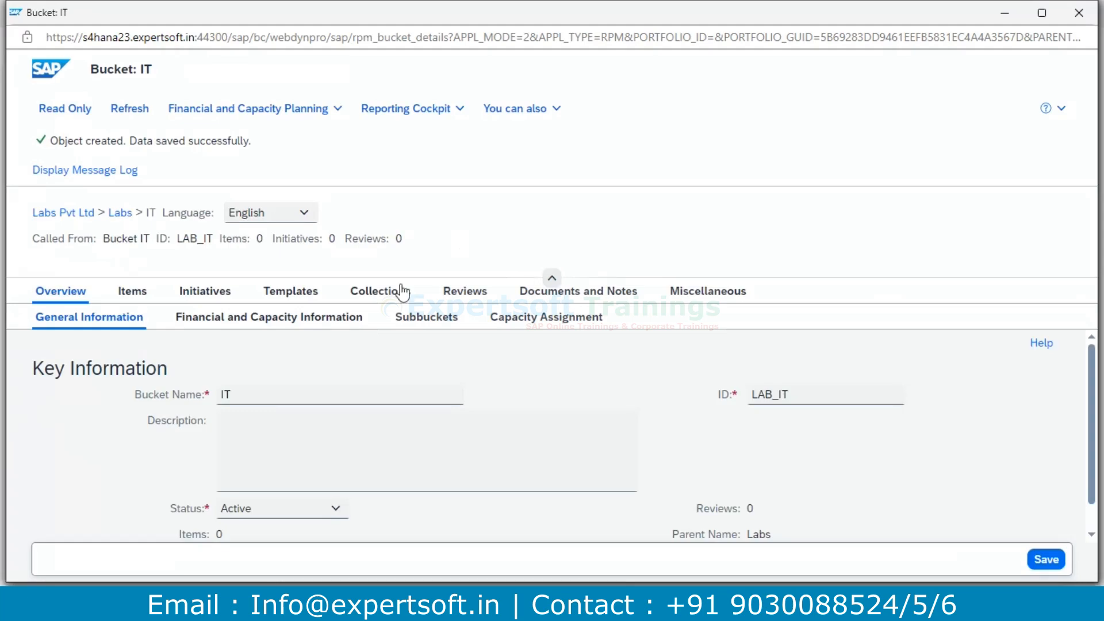
Check the IT bucket's own subbuckets, close it, and refresh the subbucket list of the Labs bucket.
left_click(424, 321)
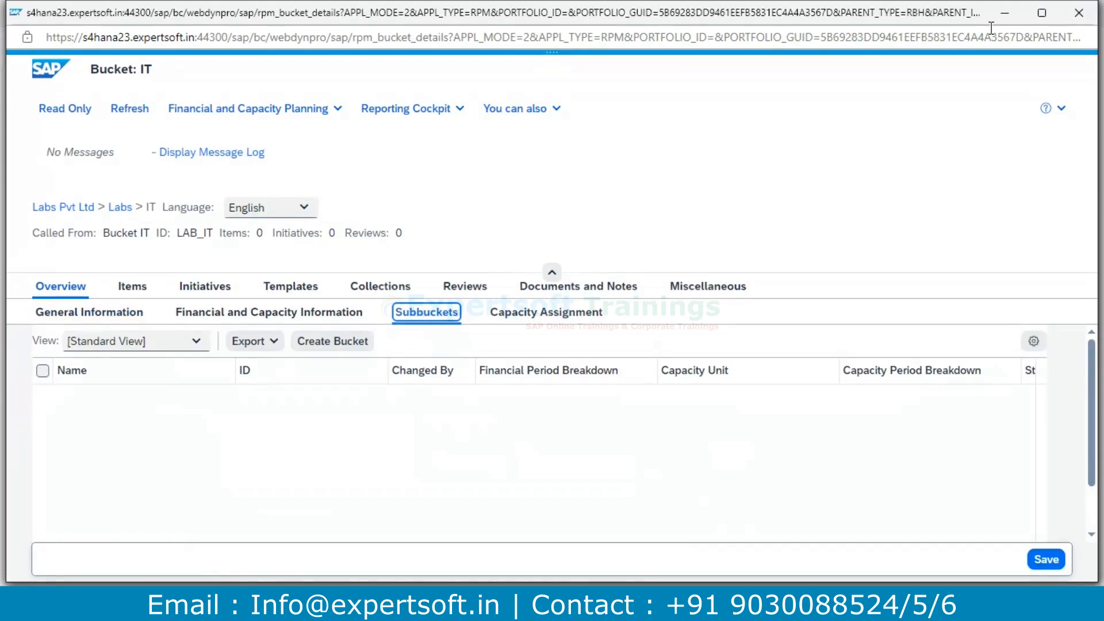
left_click(1080, 16)
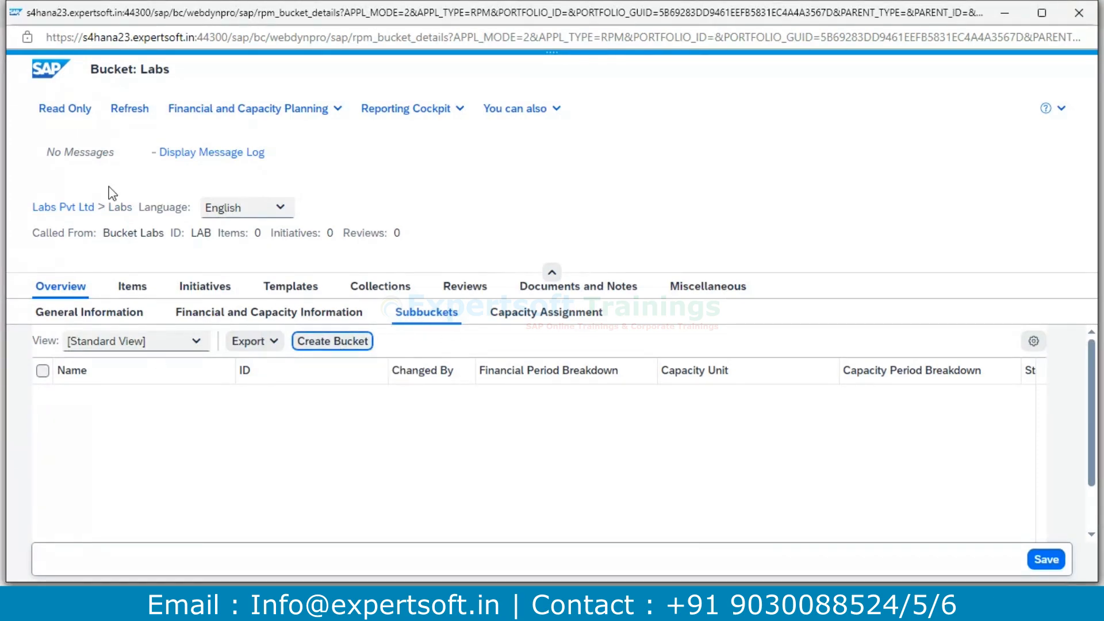
left_click(122, 112)
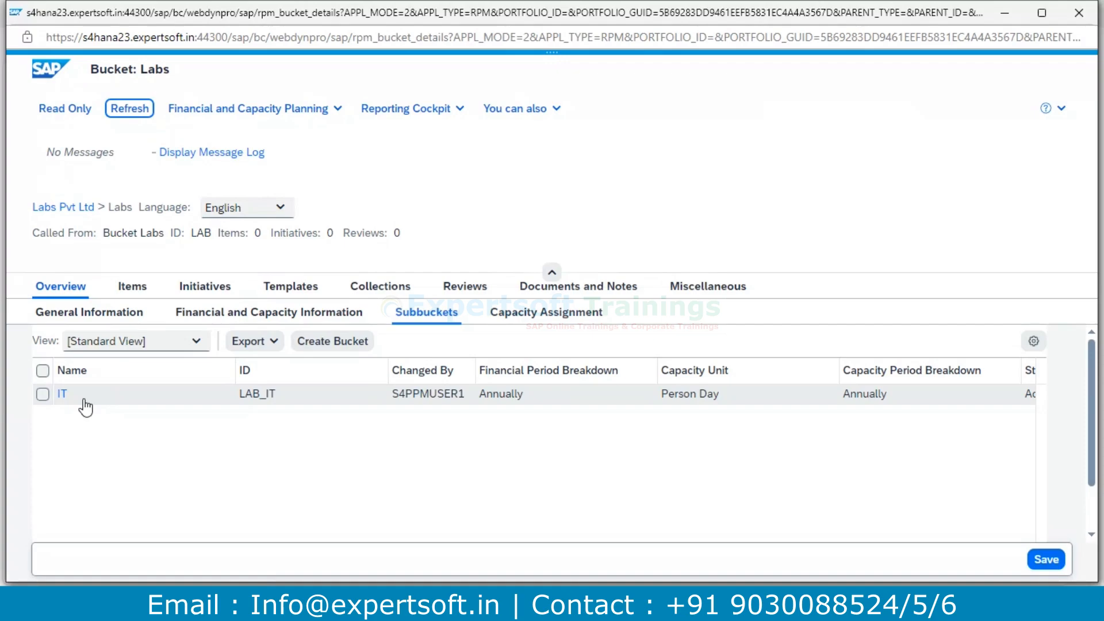
Start another subbucket with Labs as its manually selected parent and name it Real Estate.
left_click(333, 346)
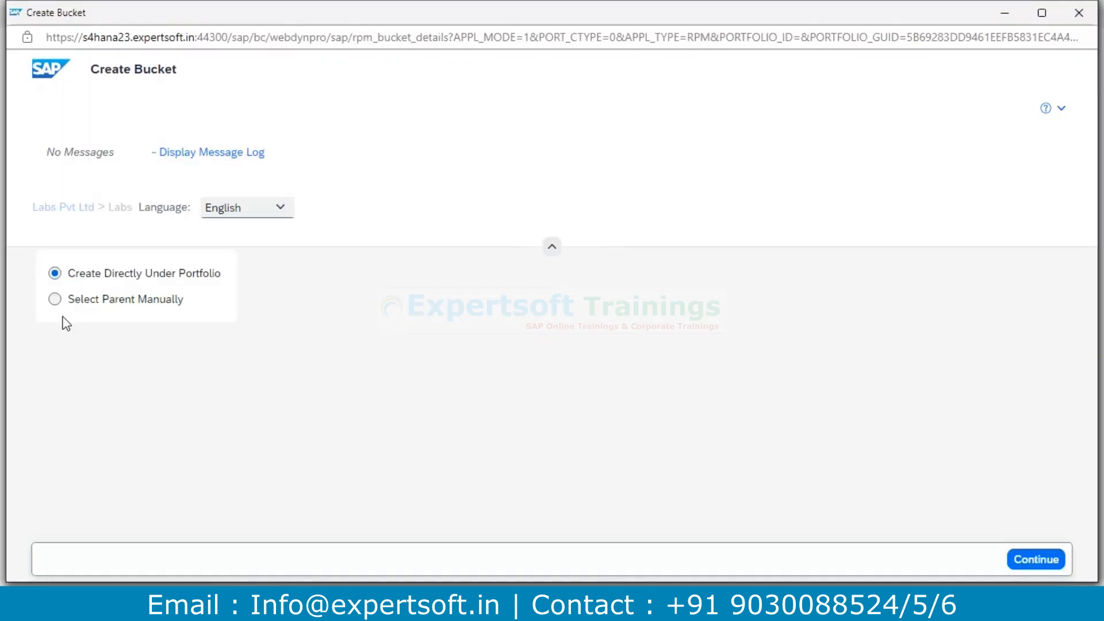
left_click(57, 303)
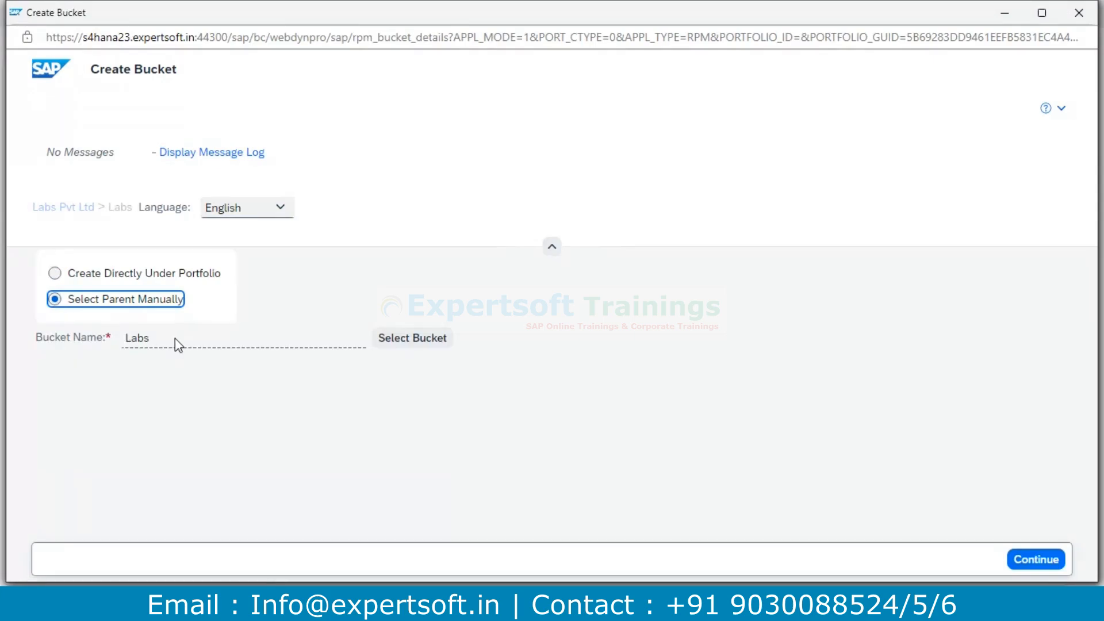
left_click(420, 343)
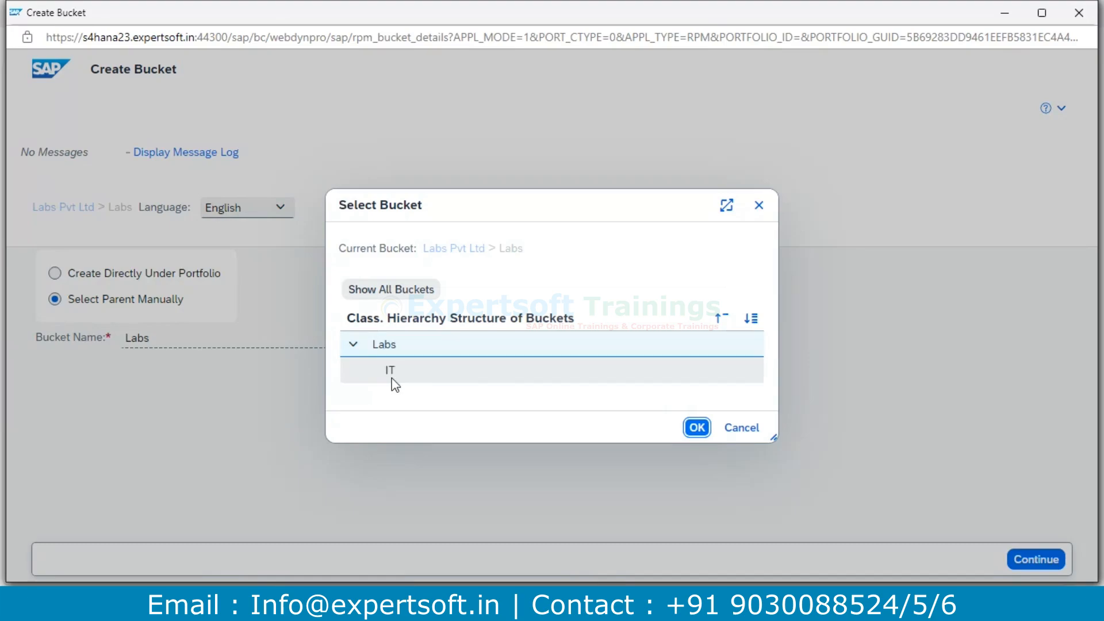
left_click(697, 429)
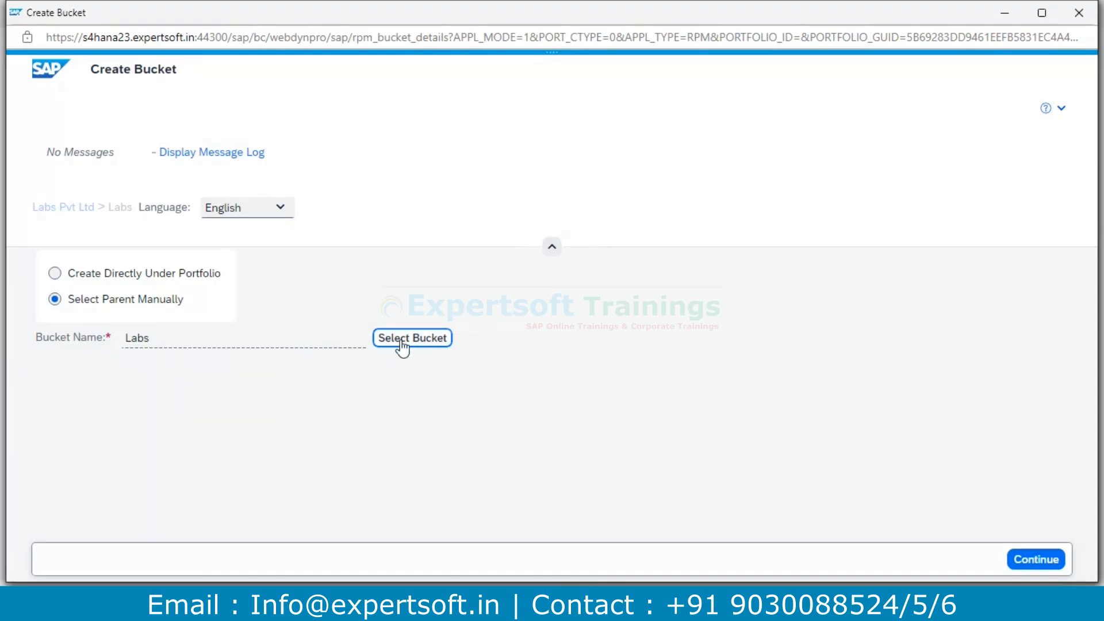
left_click(1033, 567)
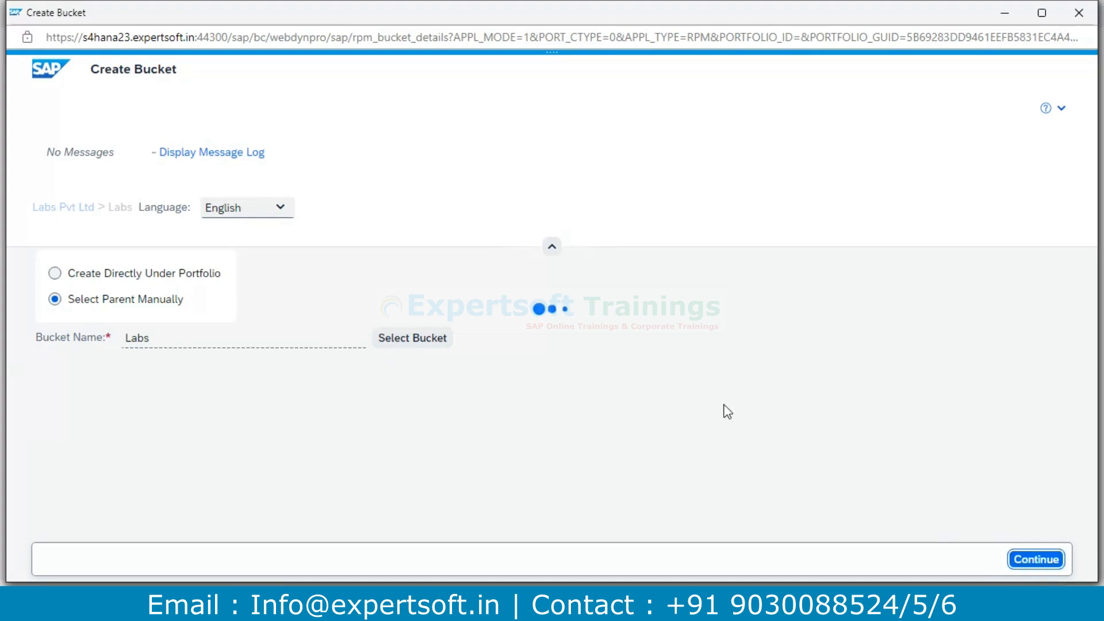
left_click(366, 391)
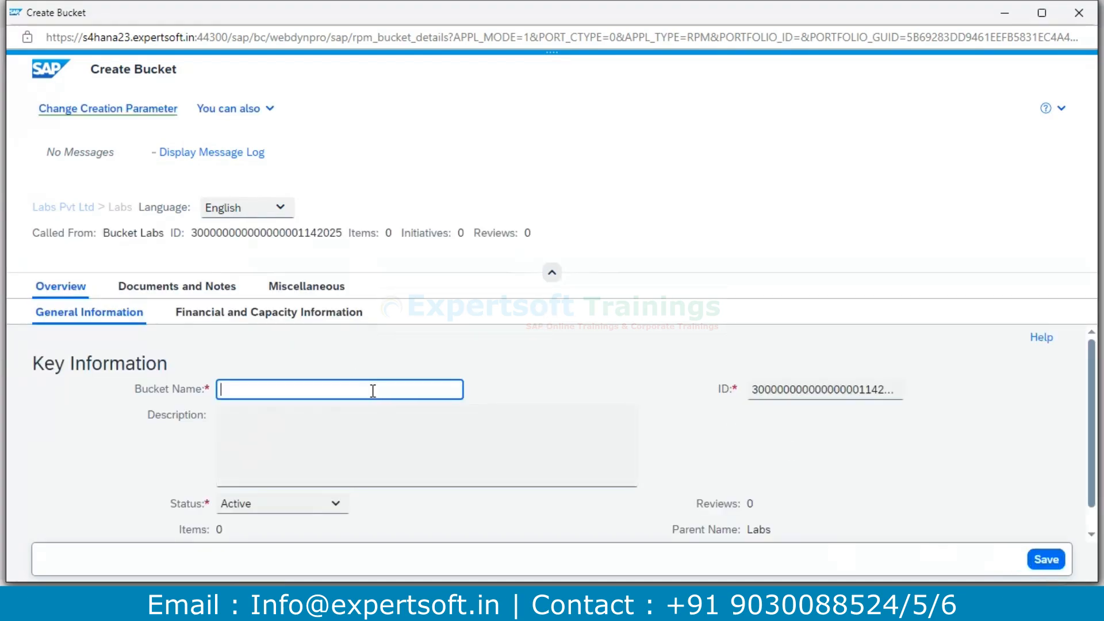
type("Real Estate")
Replace the generated ID of the Real Estate subbucket with LAB_RE.
left_click(757, 391)
key("Delete")
key("Delete")
key("Delete")
key("Delete")
key("Delete")
key("Delete")
key("Delete")
key("Delete")
key("Delete")
key("Delete")
key("Delete")
key("Delete")
key("Delete")
key("Delete")
key("Delete")
key("Delete")
key("Delete")
key("Delete")
key("Delete")
key("Delete")
key("Delete")
key("Delete")
key("Delete")
key("Delete")
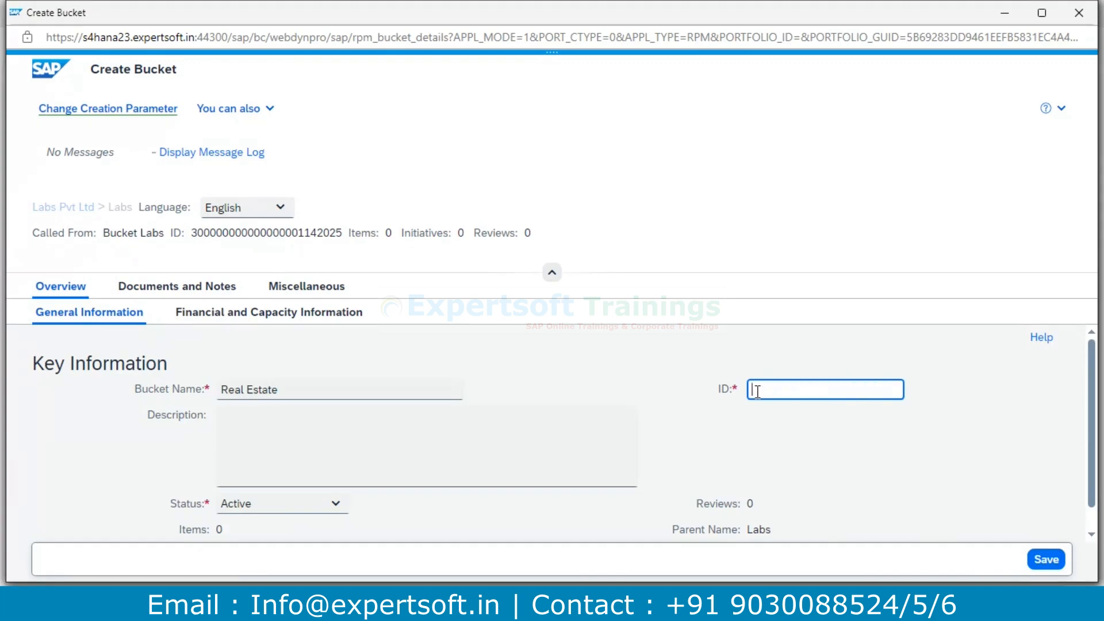
type("LAB")
key("BackSpace")
key("BackSpace")
type("ab_REL")
key("BackSpace")
key("BackSpace")
type("E")
Set the Real Estate subbucket's currency to Indian Rupee and save it.
left_click(305, 316)
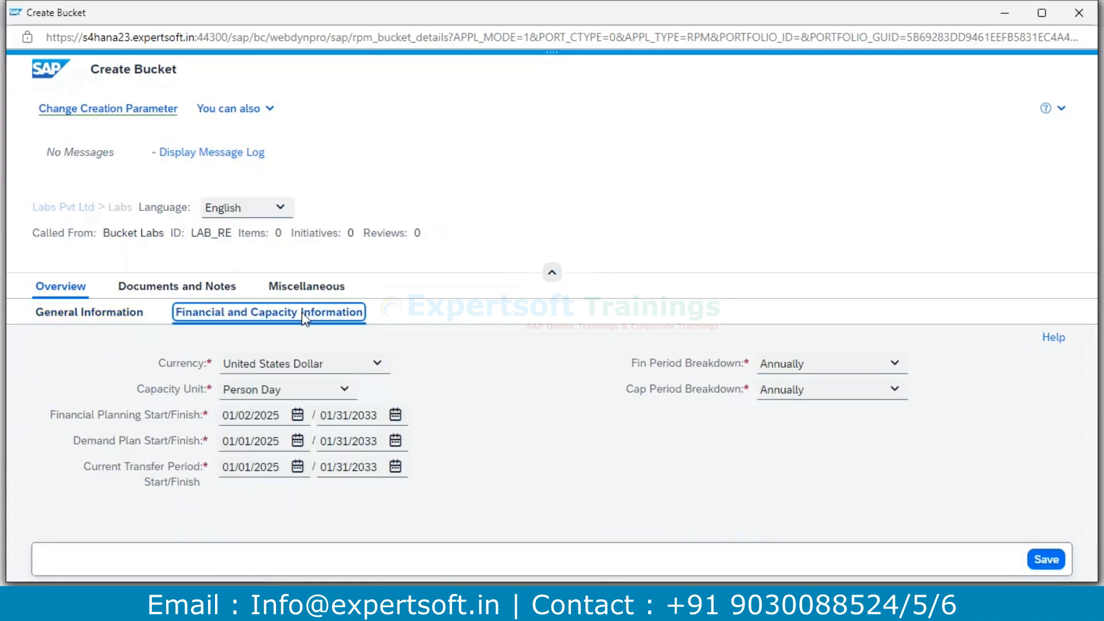
left_click(375, 364)
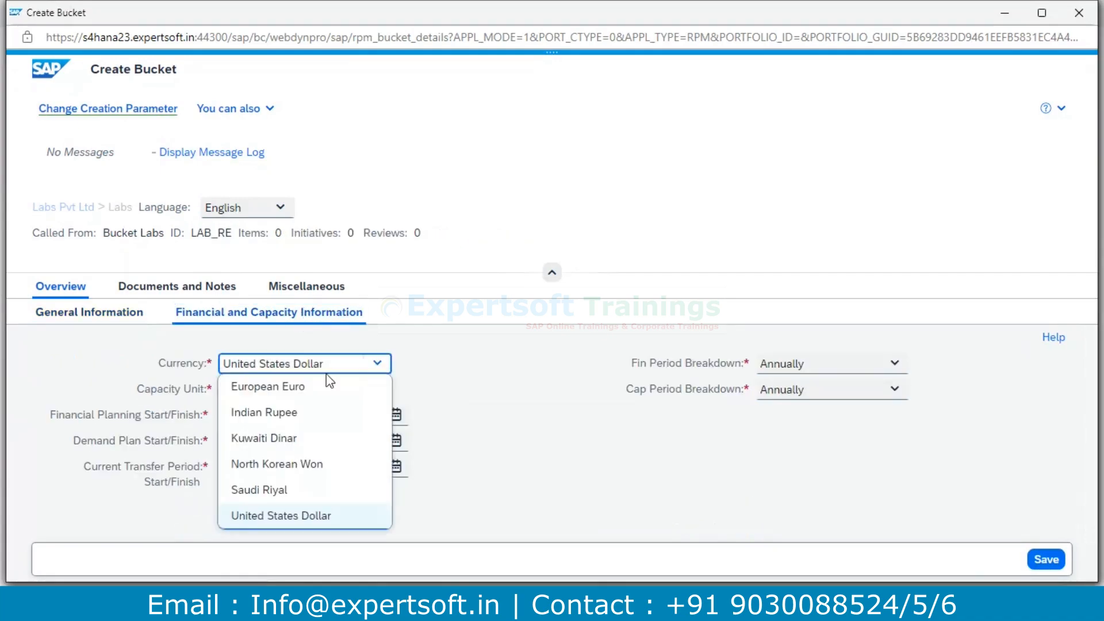
left_click(294, 411)
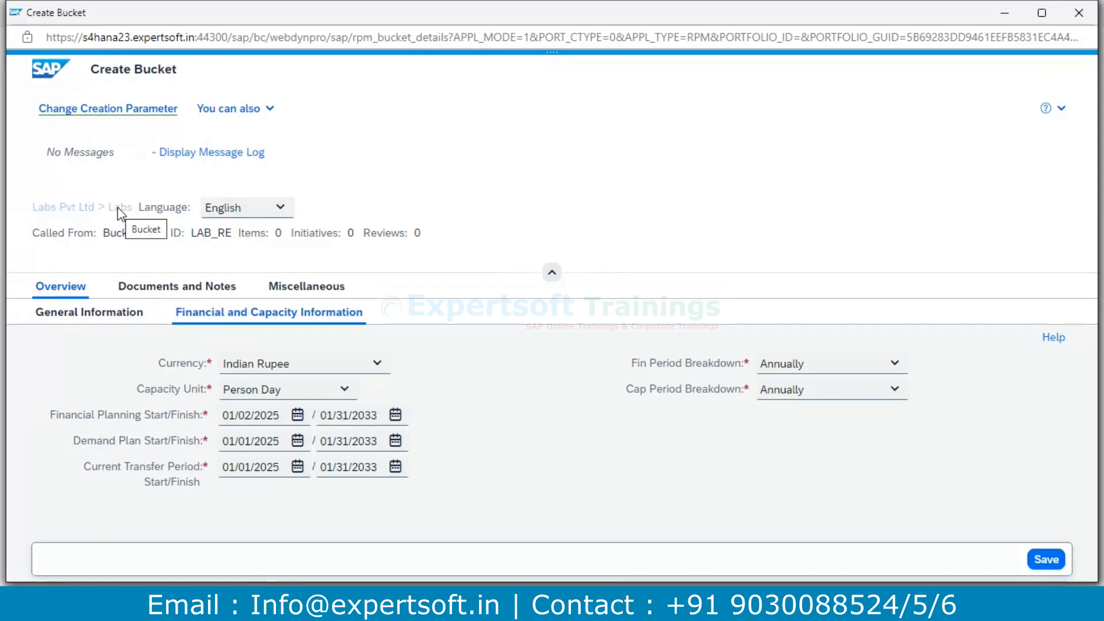
left_click(1046, 562)
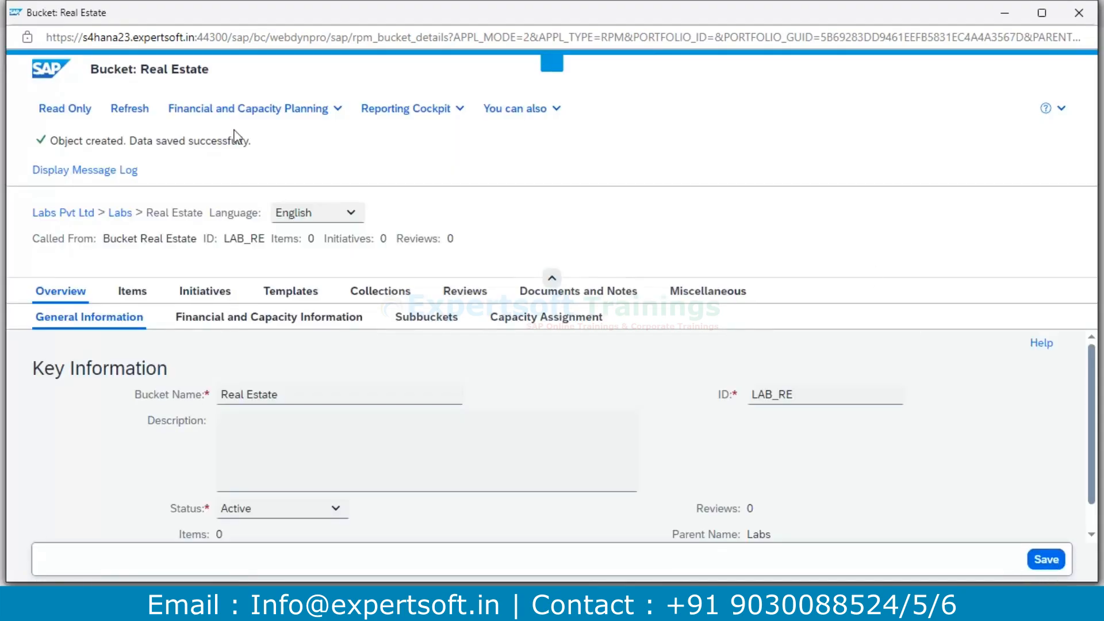
Return to the Labs Pvt Ltd portfolio, refreshing the bucket lists on the way, and expand Labs in the bucket structure.
left_click(1080, 16)
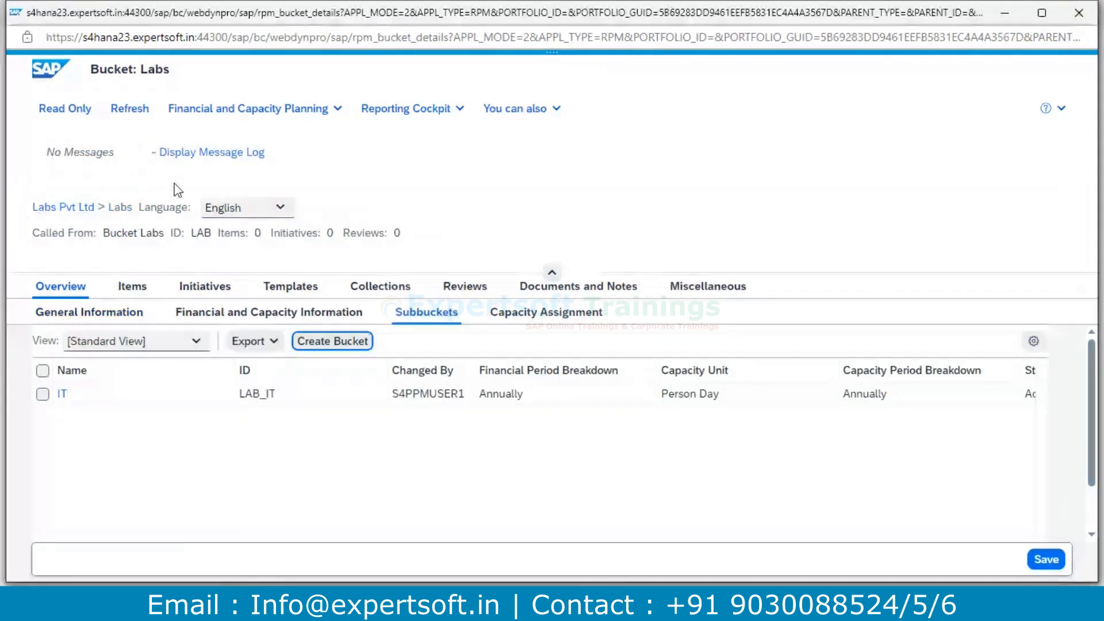
left_click(131, 112)
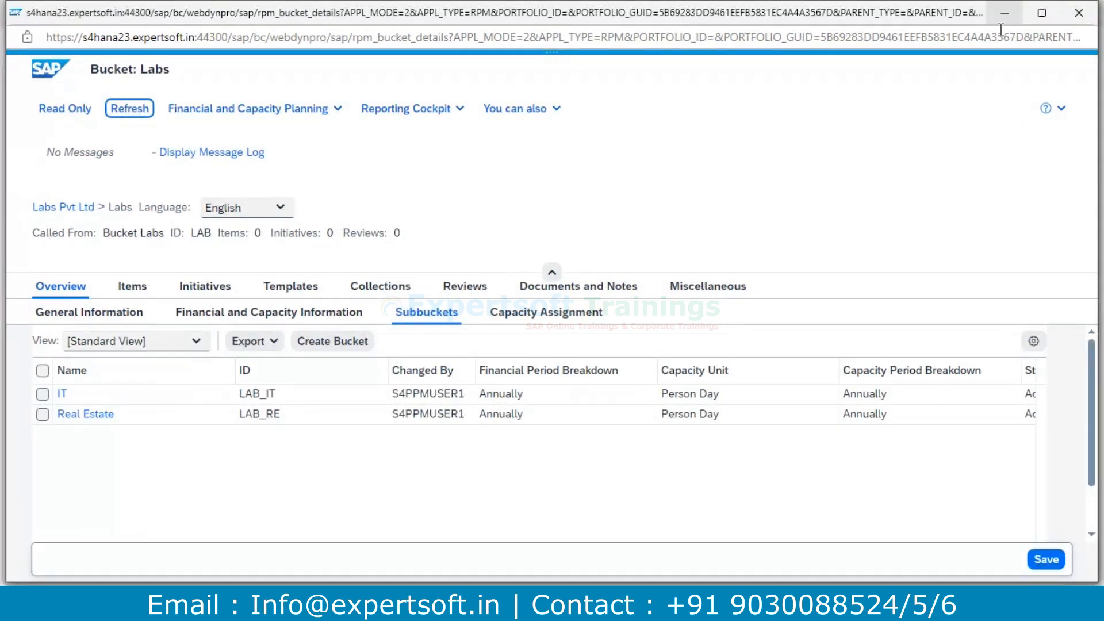
left_click(1080, 13)
left_click(126, 112)
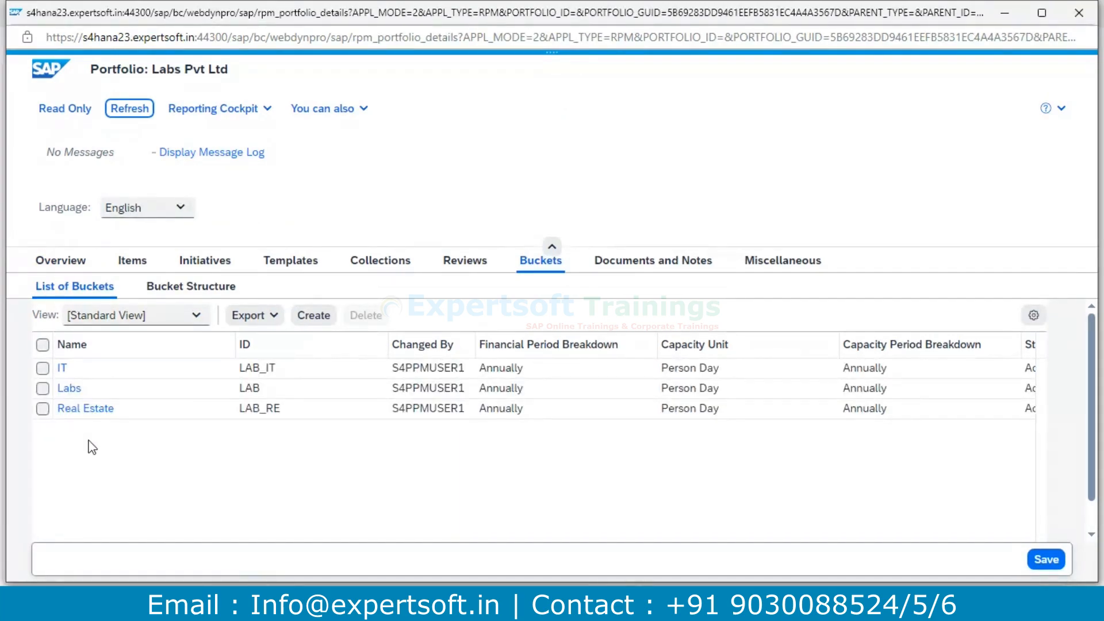
left_click(193, 294)
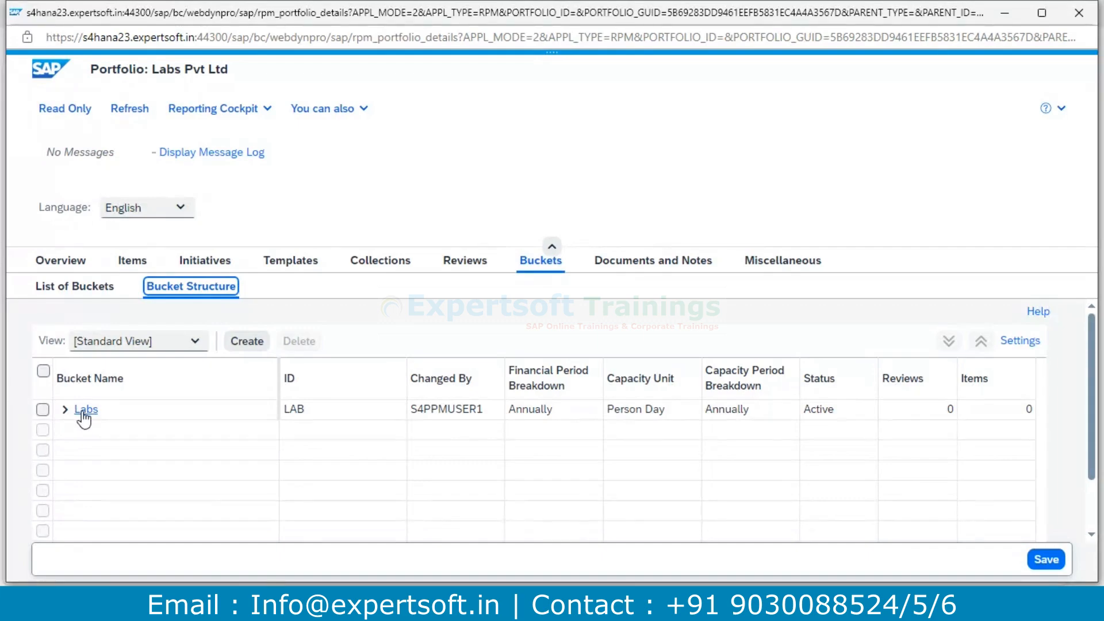
left_click(65, 410)
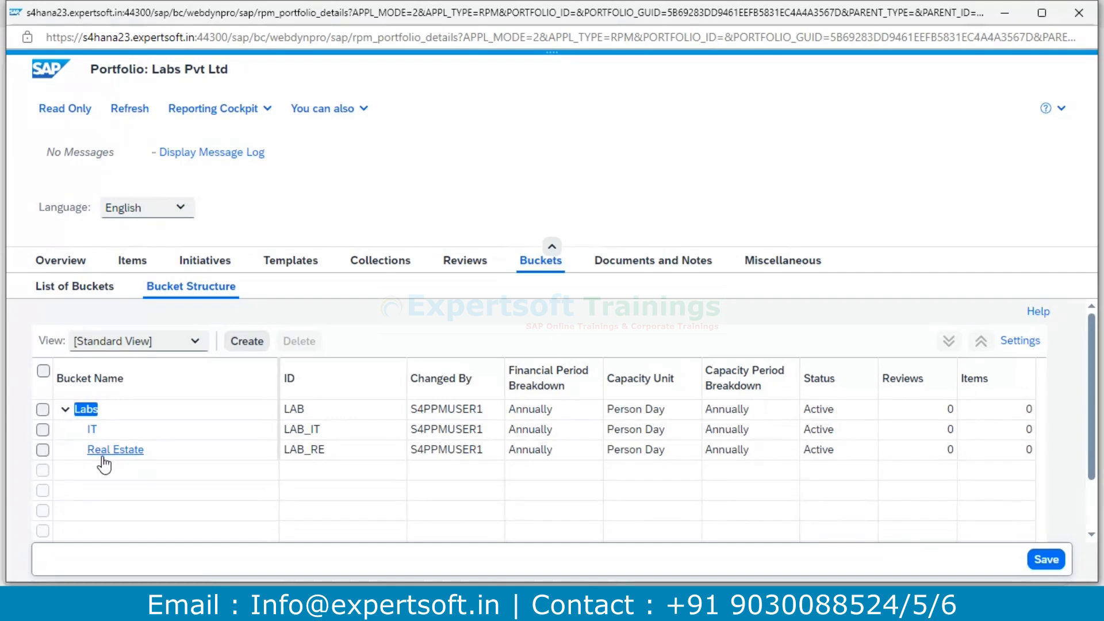
Narrow the Bucket Name column in the bucket structure and review the displayed columns in the table settings.
left_click_drag(276, 373, 161, 373)
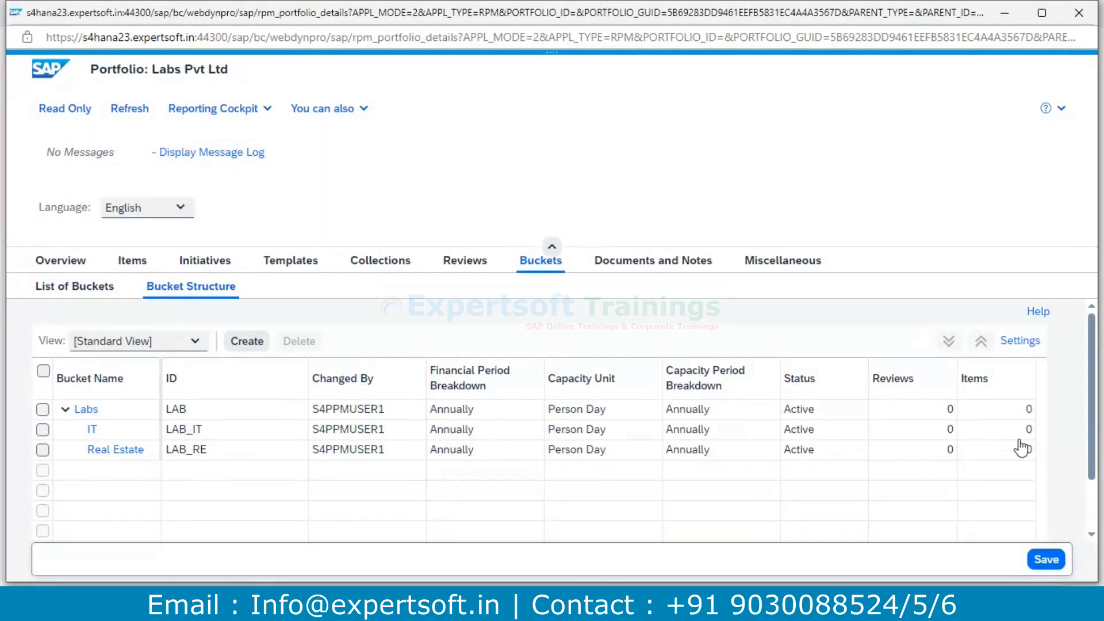
double_click(1019, 344)
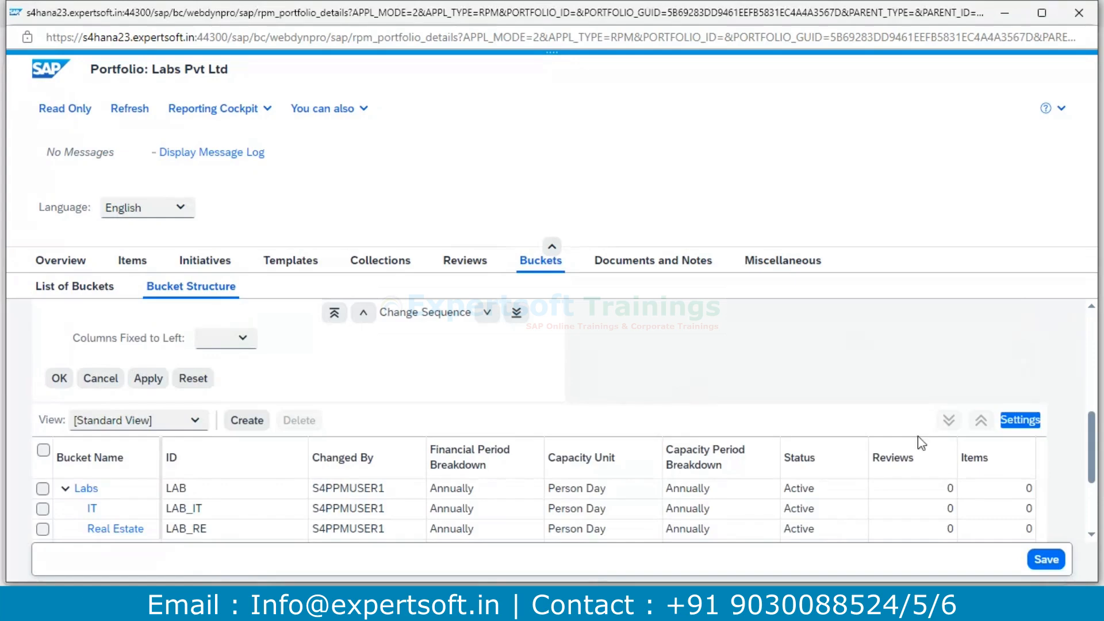
left_click_drag(1094, 430, 1093, 349)
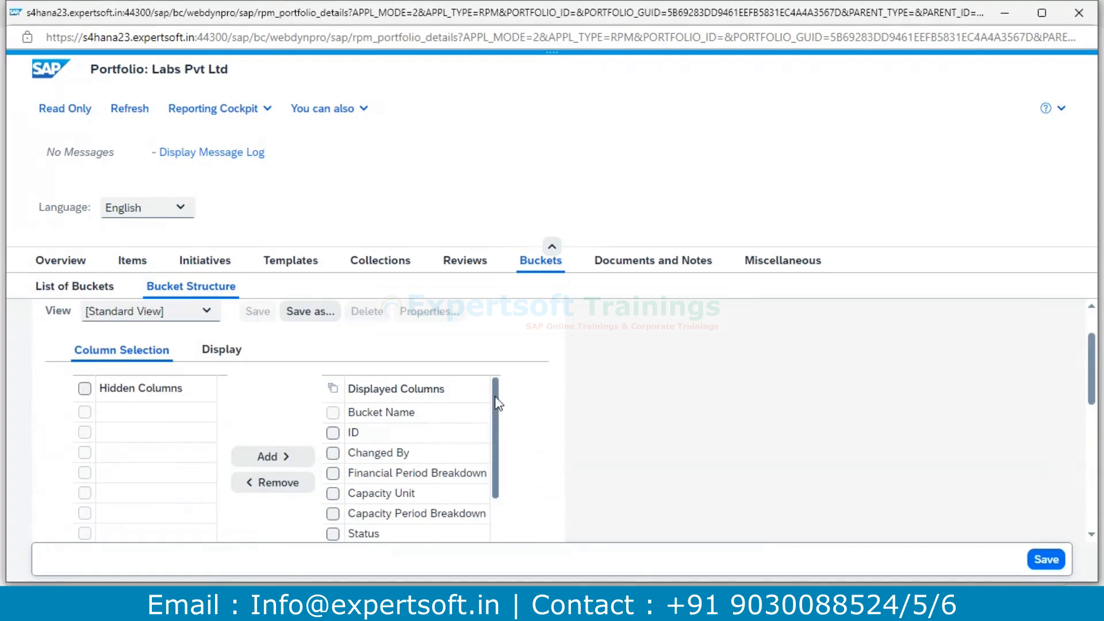
left_click_drag(498, 403, 498, 467)
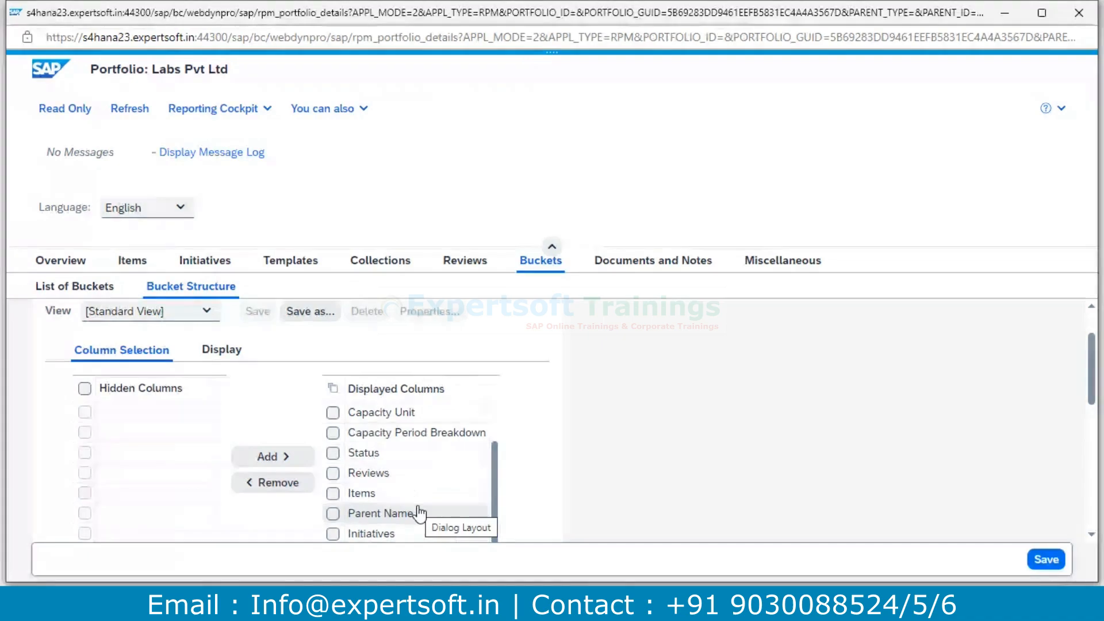
left_click_drag(1092, 361, 1093, 402)
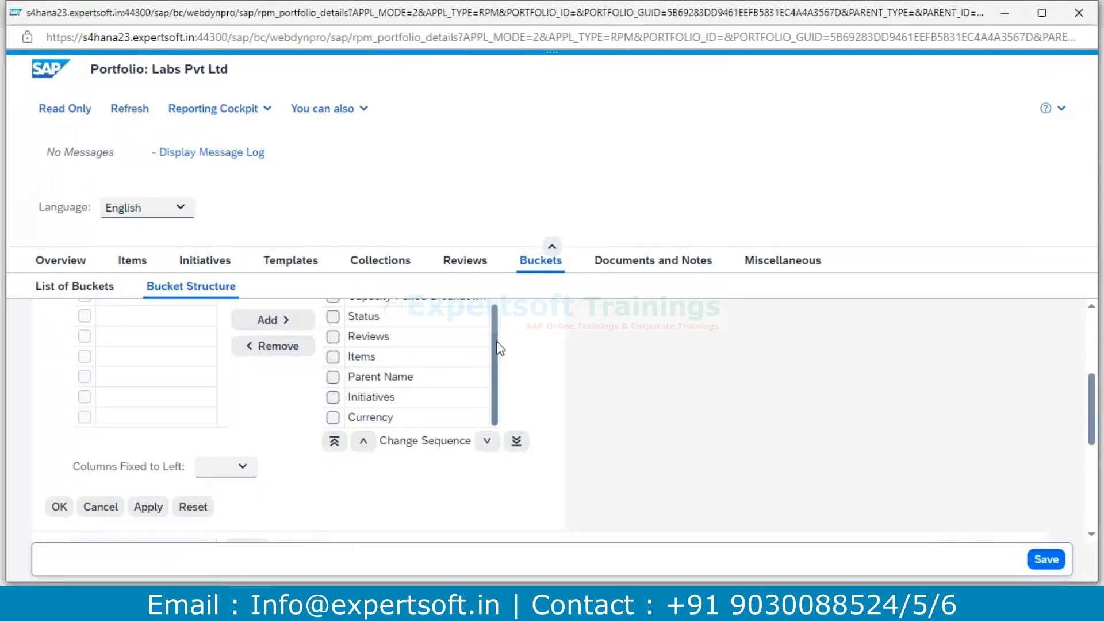
left_click_drag(497, 343, 497, 323)
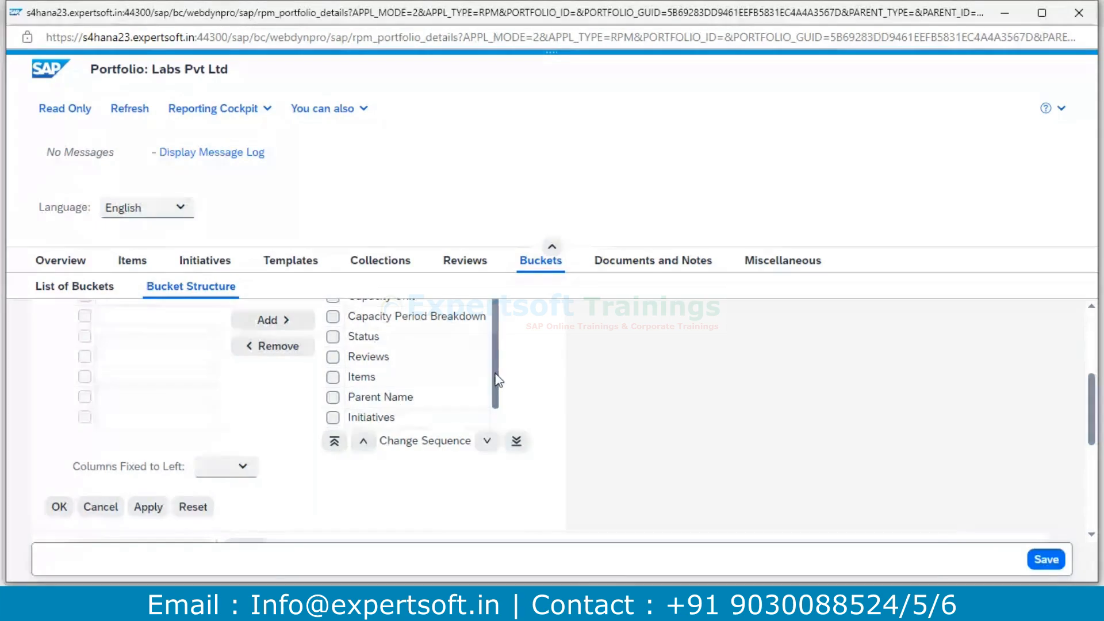
left_click_drag(496, 385, 497, 386)
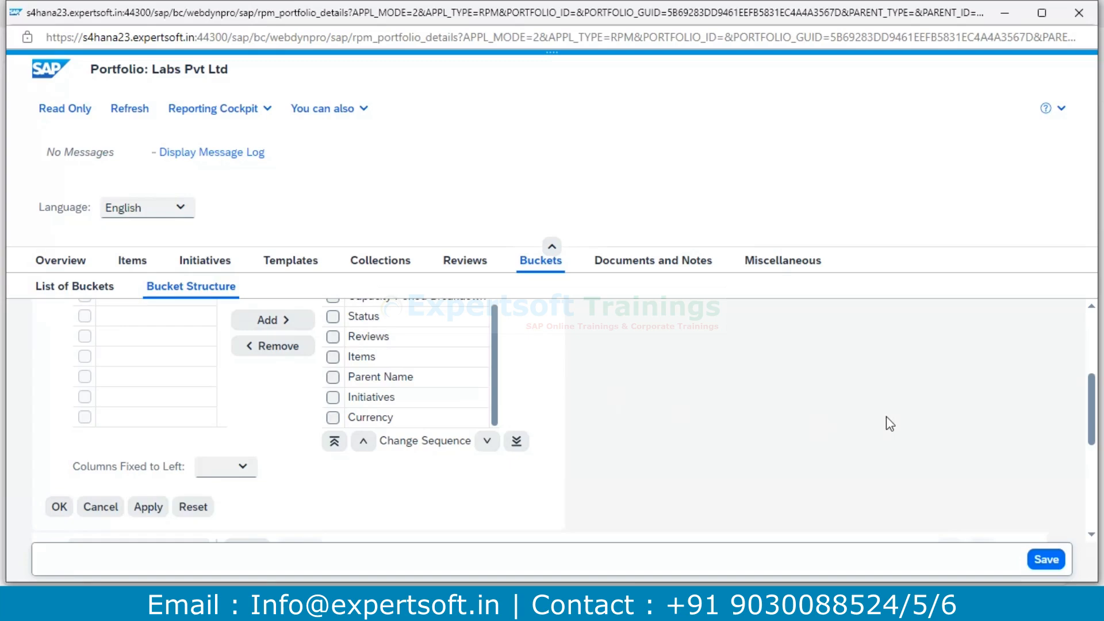
left_click_drag(1091, 392, 1092, 451)
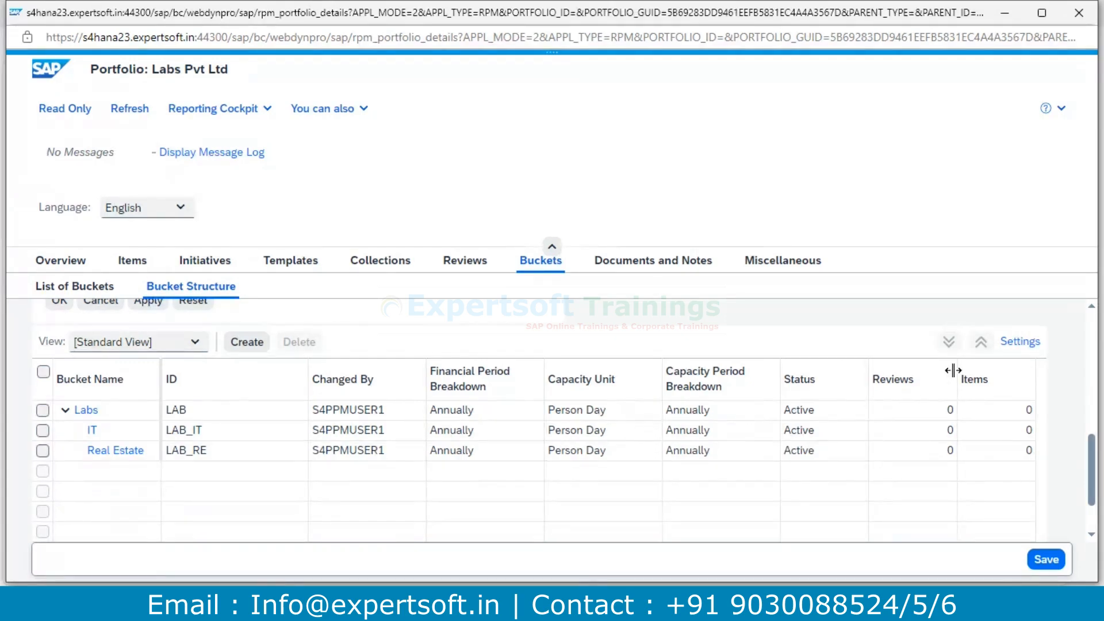
Reopen the bucket structure's table settings, look through the displayed columns and select Financial Period Breakdown in that list.
left_click(1013, 343)
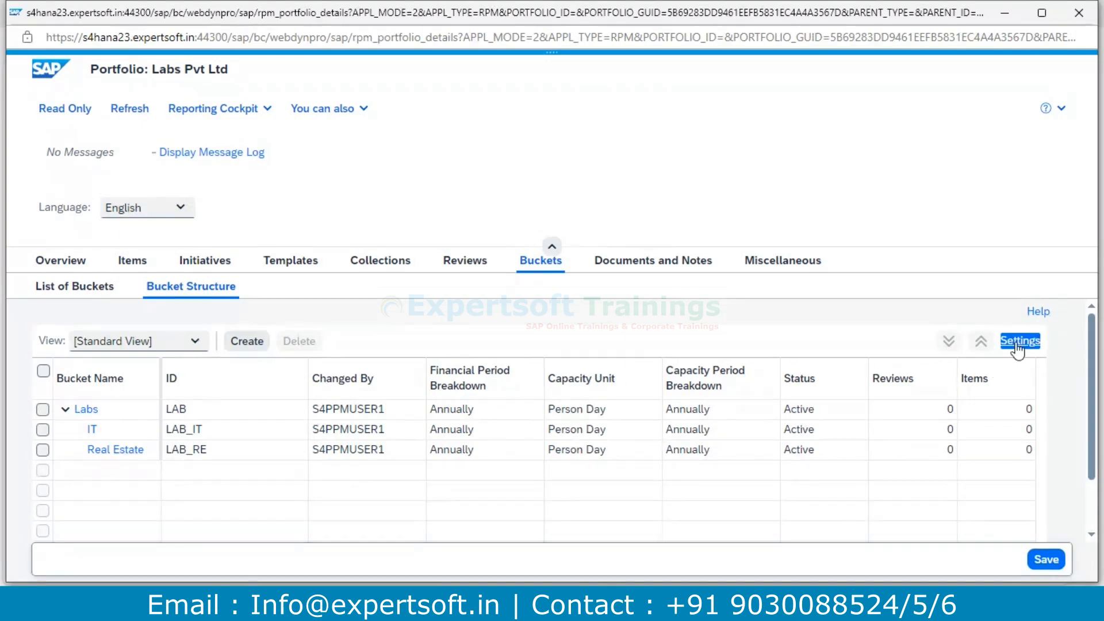
left_click(1017, 345)
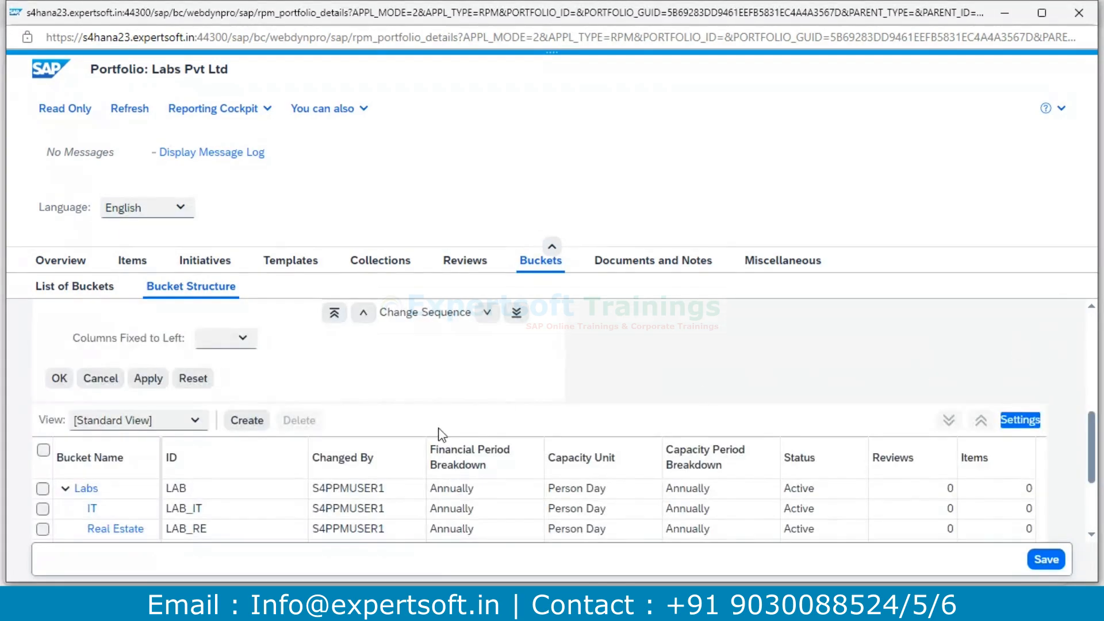
scroll(420, 385, "up", 5)
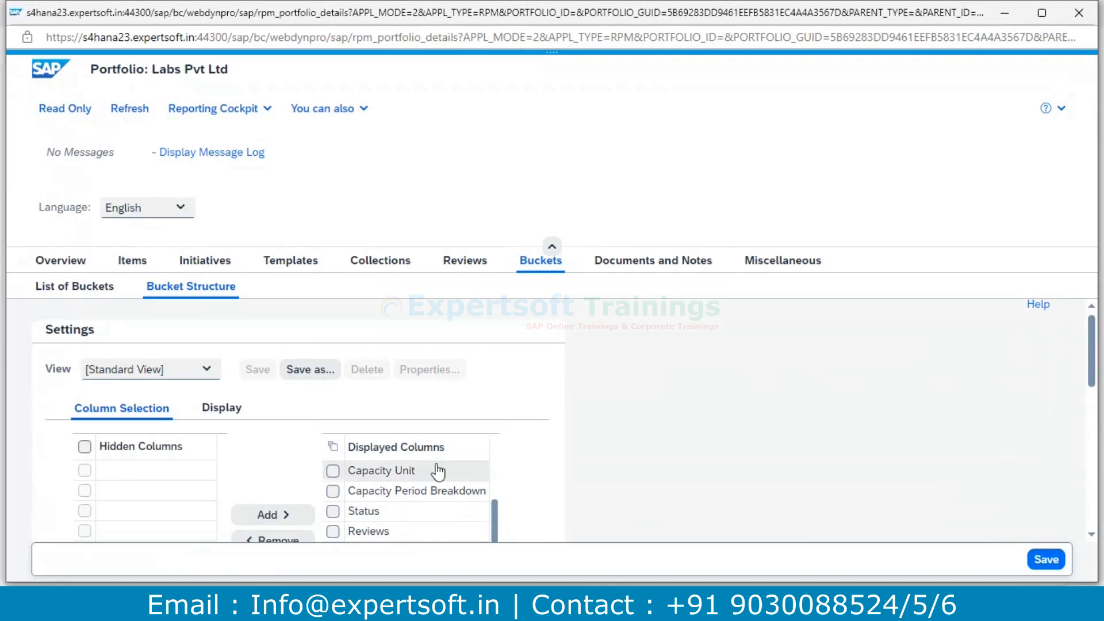
scroll(439, 470, "down", 1)
scroll(439, 470, "down", 1)
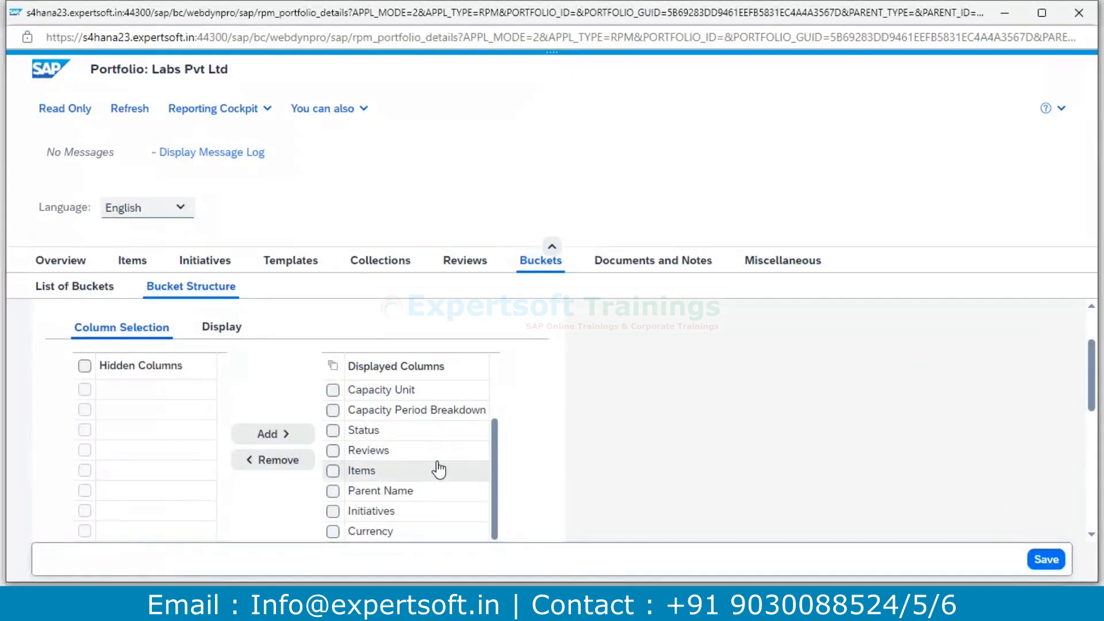
scroll(439, 470, "down", 3)
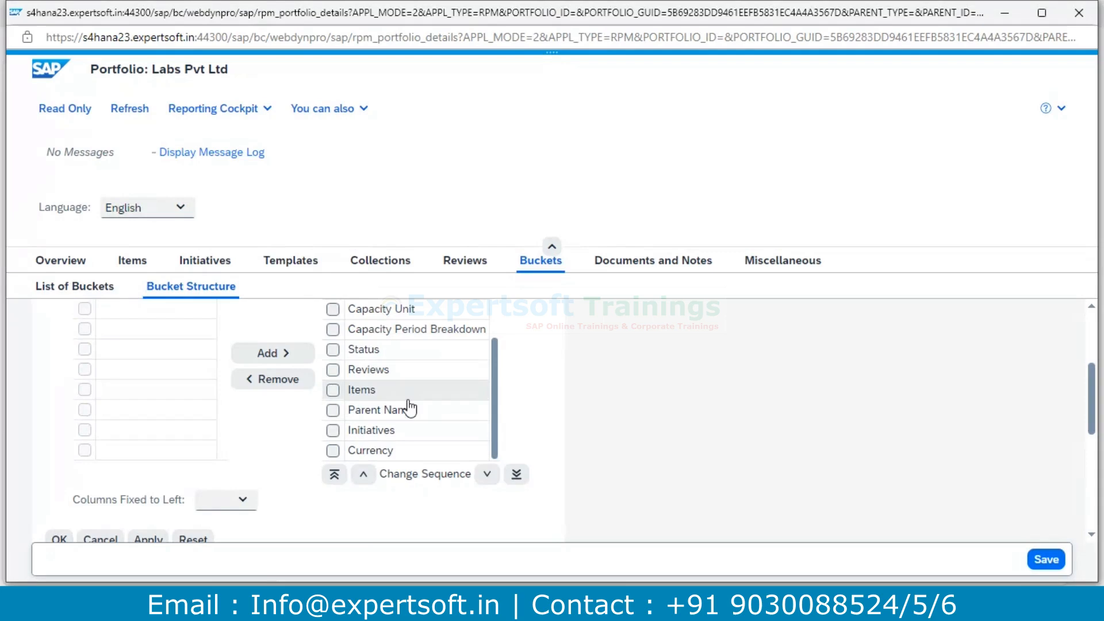
scroll(420, 377, "up", 1)
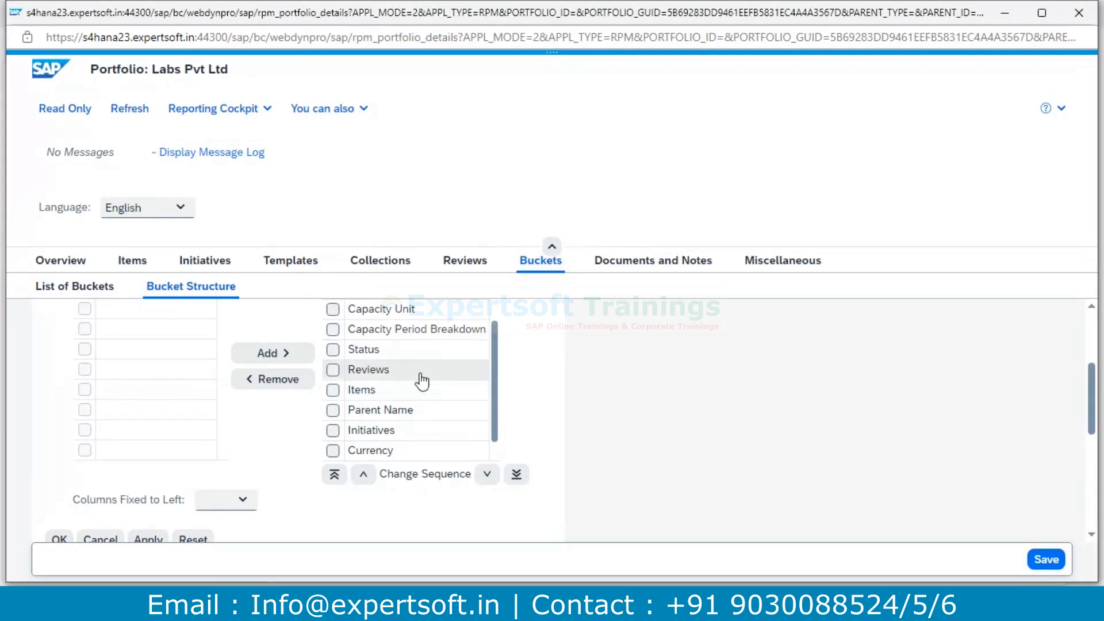
scroll(421, 381, "up", 1)
scroll(419, 392, "up", 5)
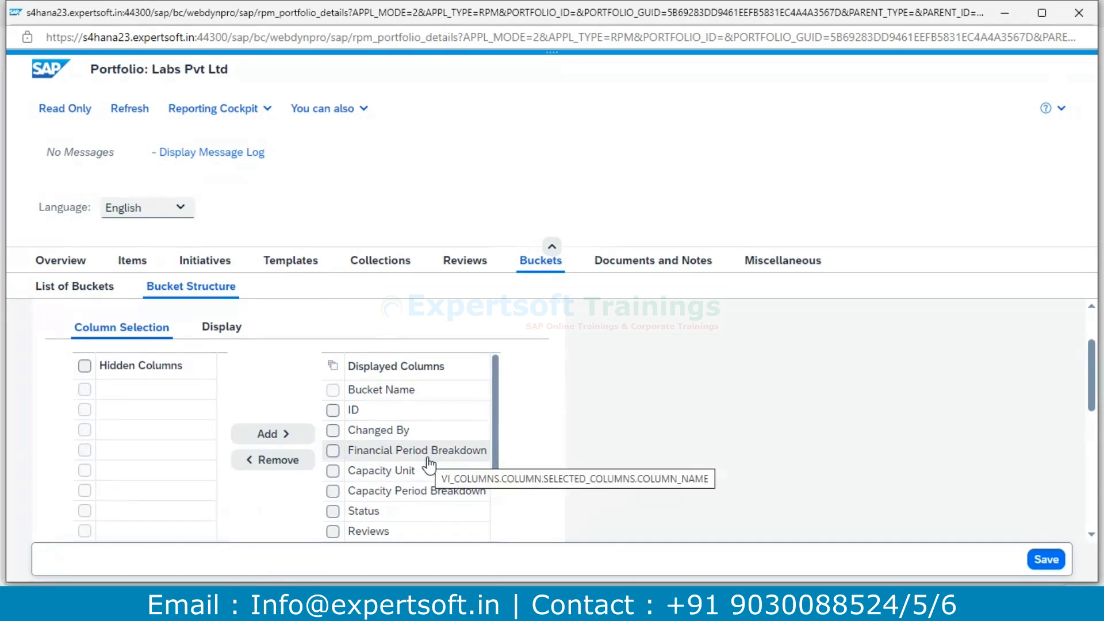
left_click(334, 452)
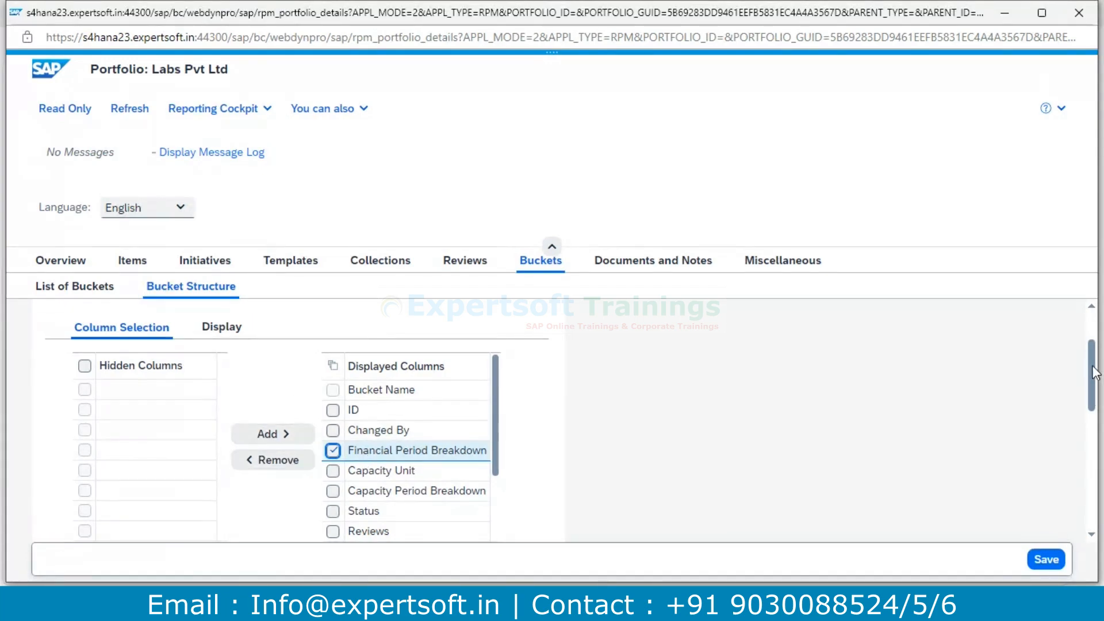
Review the bucket structure's further columns, including Parent Name, Initiatives and Currency, and save the portfolio.
left_click_drag(1096, 371, 1096, 483)
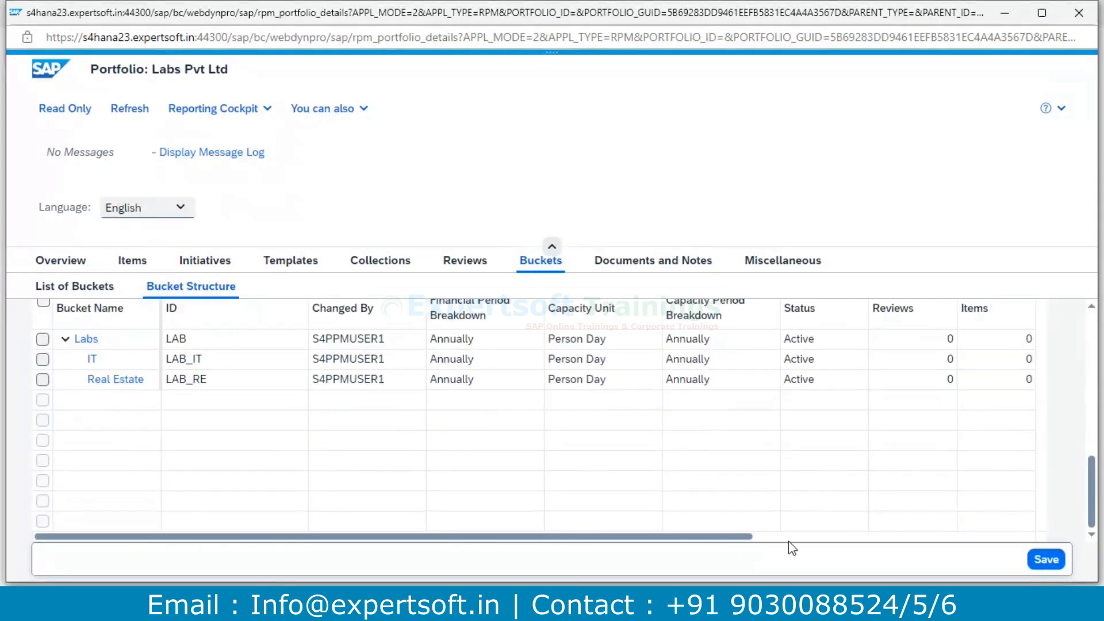
left_click_drag(729, 537, 901, 537)
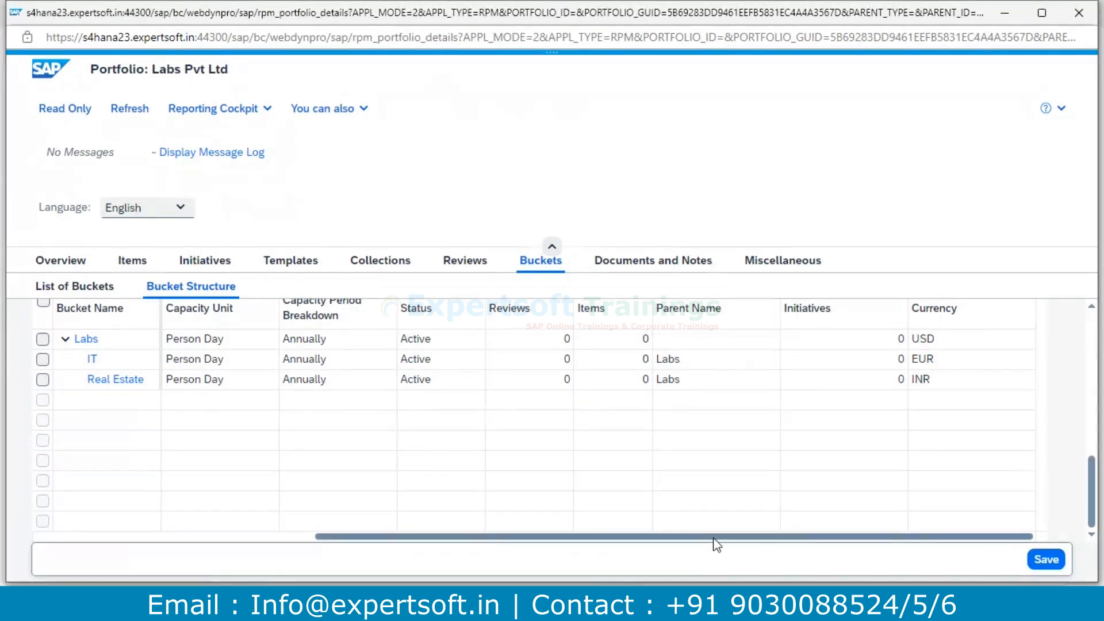
left_click_drag(715, 538, 619, 540)
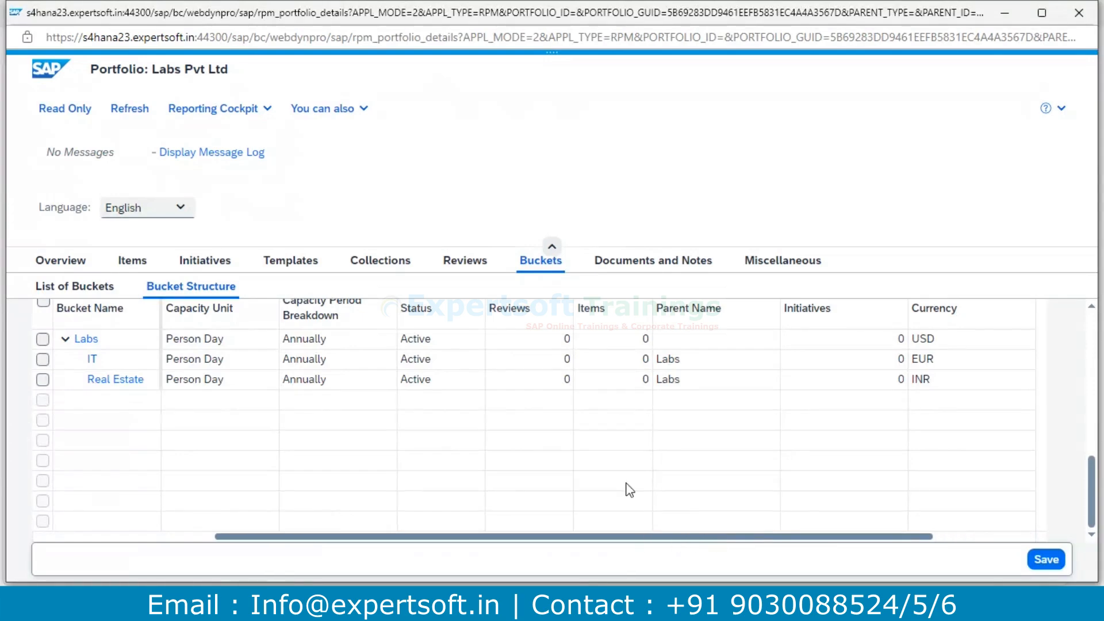
scroll(630, 491, "up", 5)
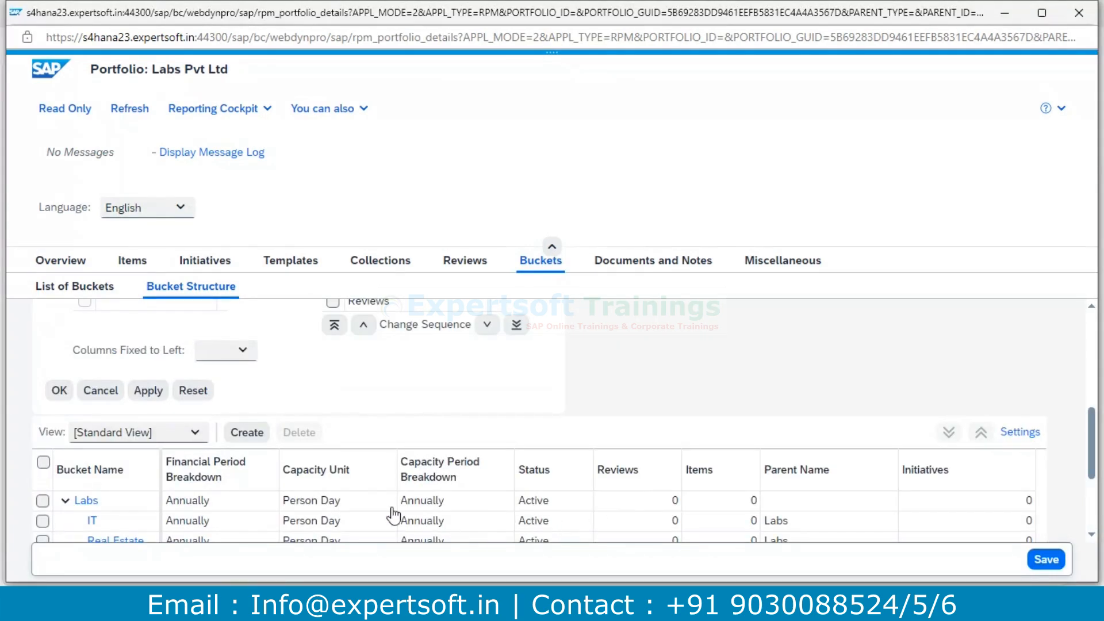
scroll(542, 486, "down", 2)
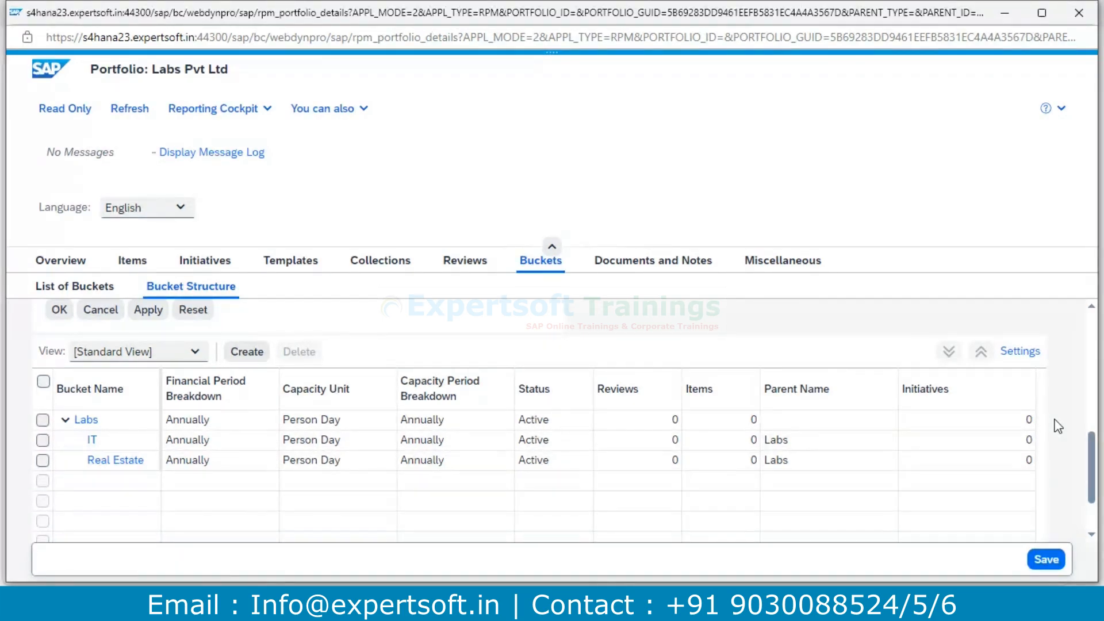
left_click(1048, 561)
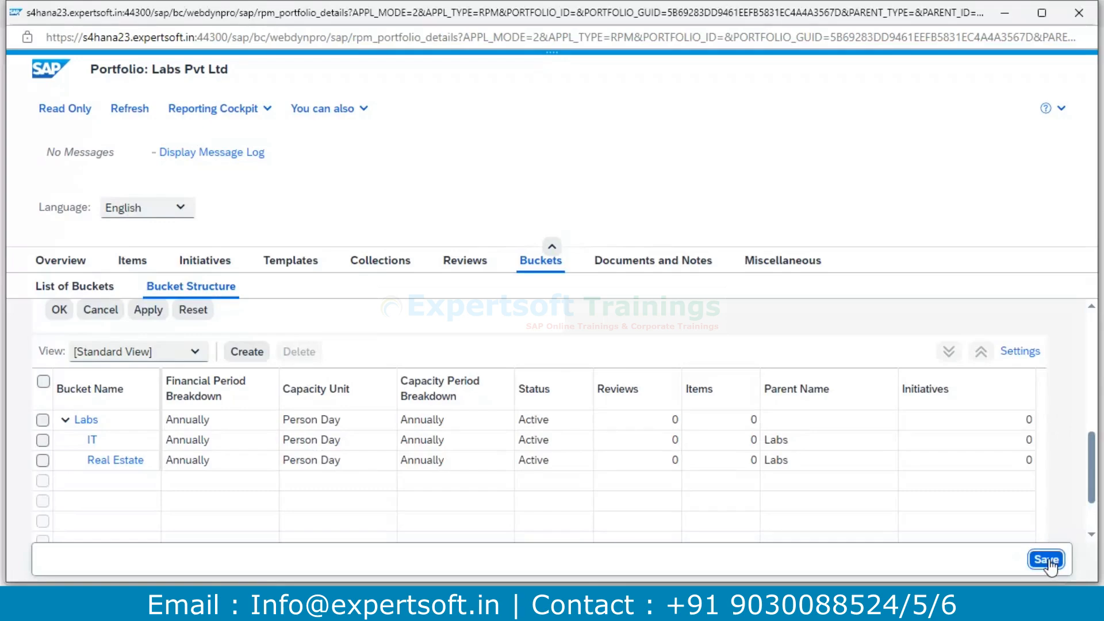